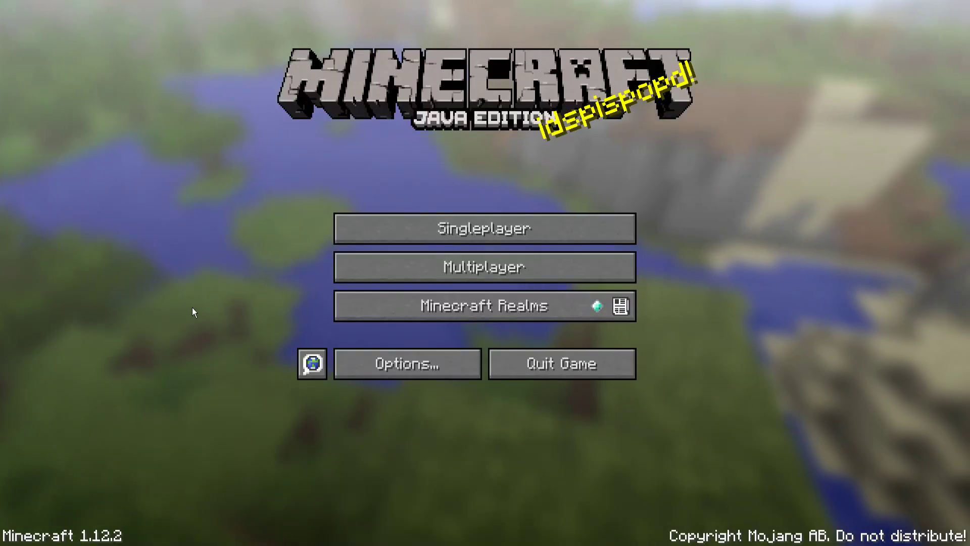
# Load the Toorvond Isles singleplayer world and resume play after pausing
pyautogui.click(493, 230)
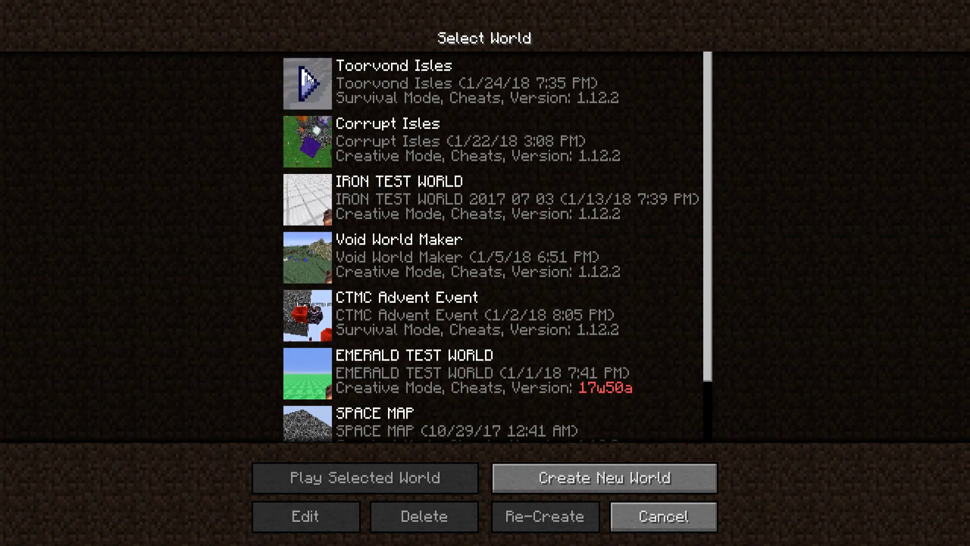
pyautogui.click(307, 89)
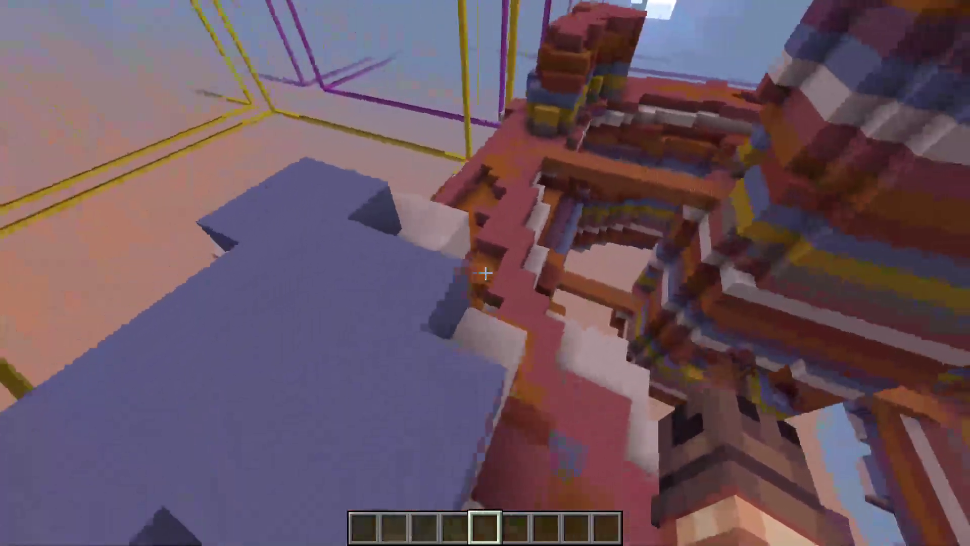
pyautogui.press('Escape')
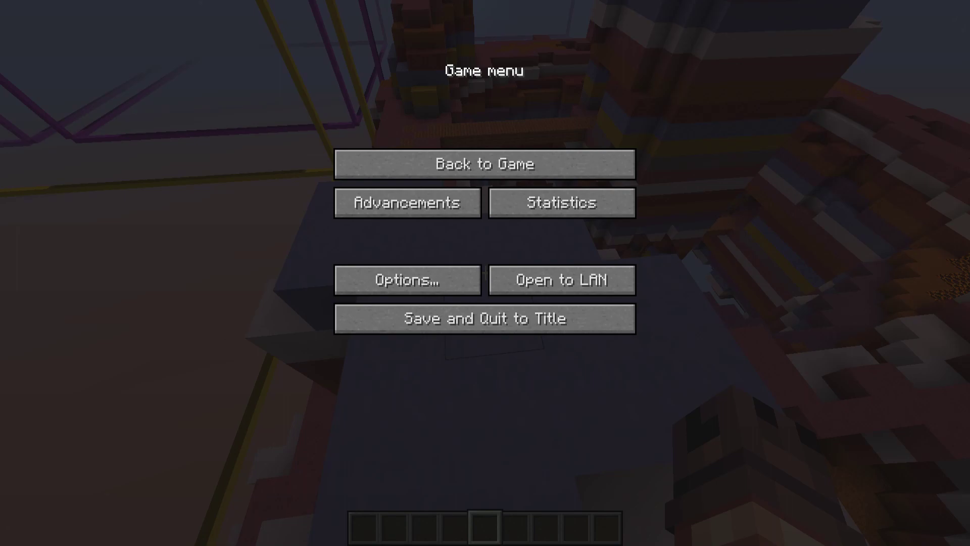
pyautogui.click(407, 156)
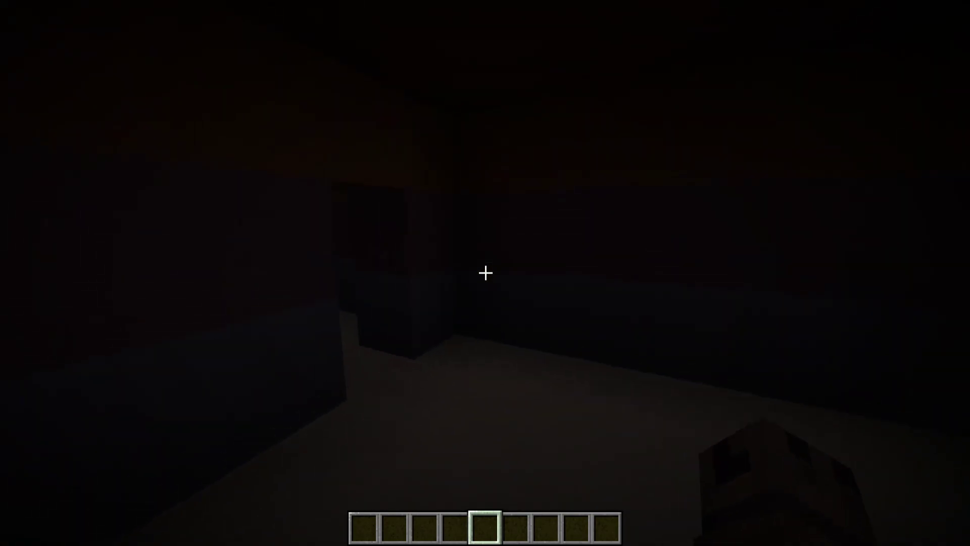
# Inspect the existing terracotta island and the empty yellow-framed area beside it
pyautogui.press('w')
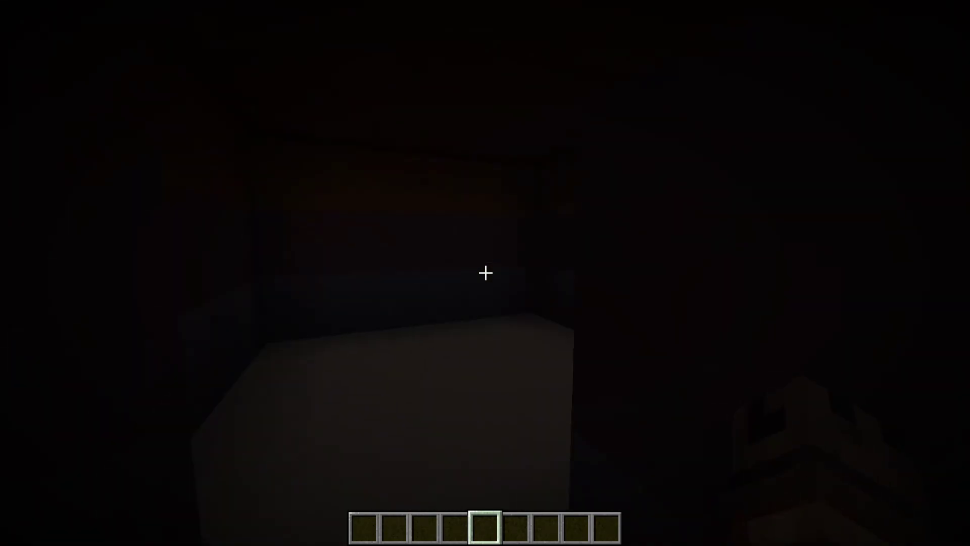
pyautogui.press('w')
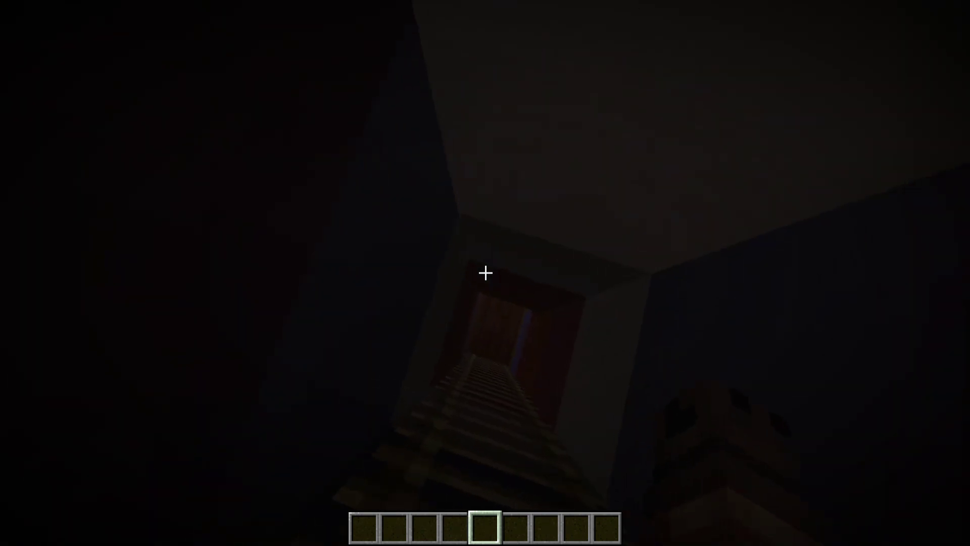
pyautogui.press('w')
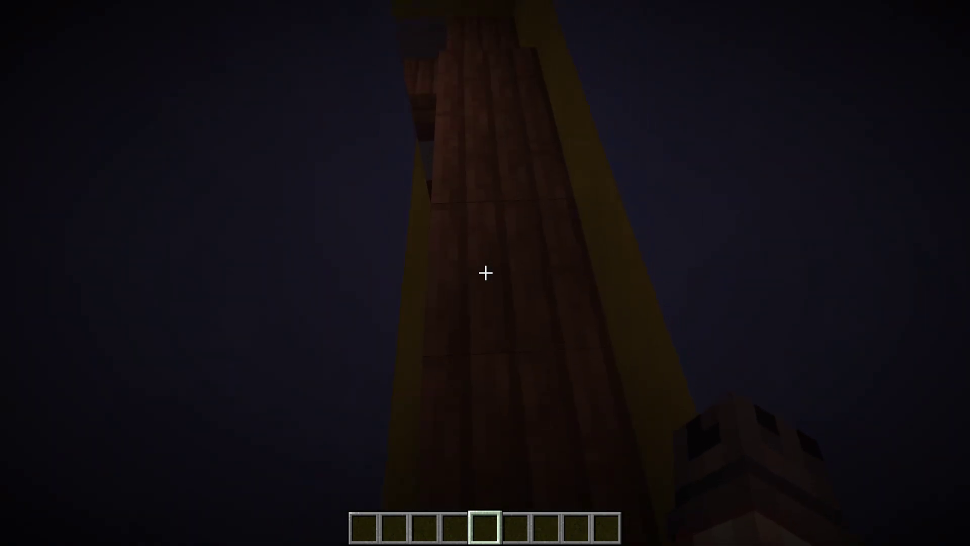
pyautogui.press('w')
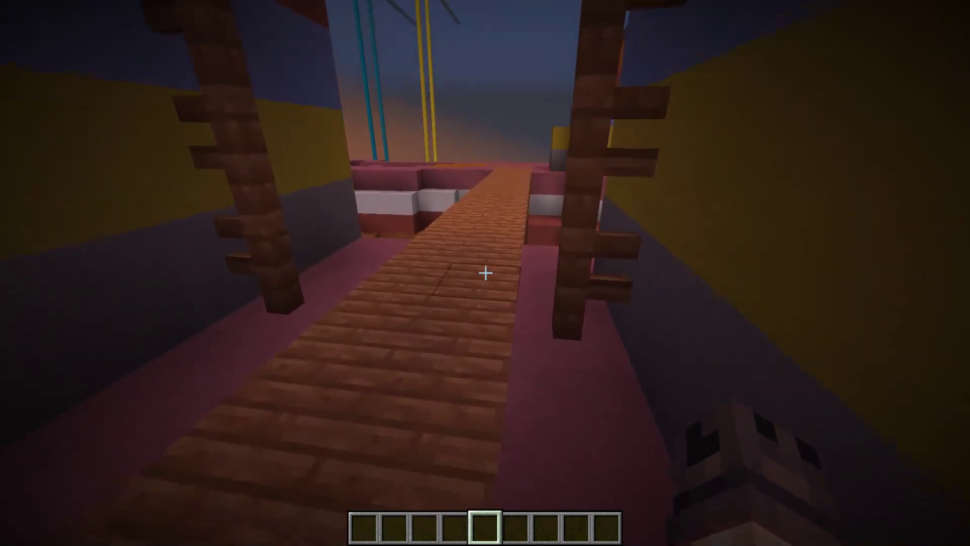
pyautogui.press('w')
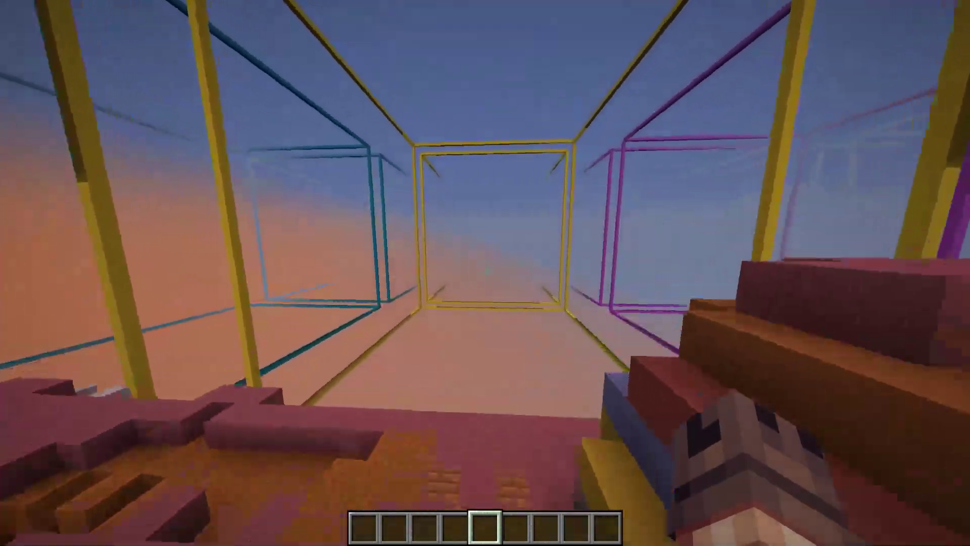
pyautogui.press('w')
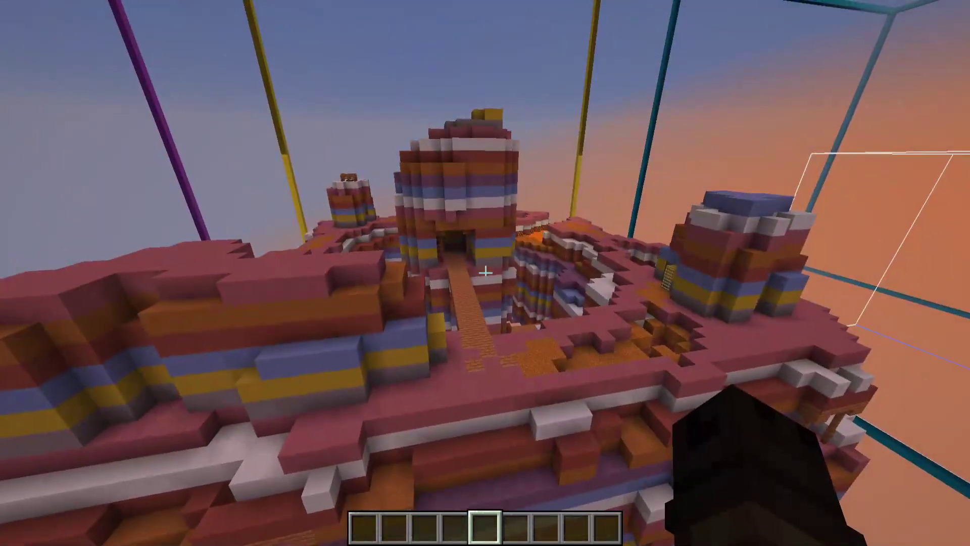
pyautogui.press('w')
pyautogui.press('w')
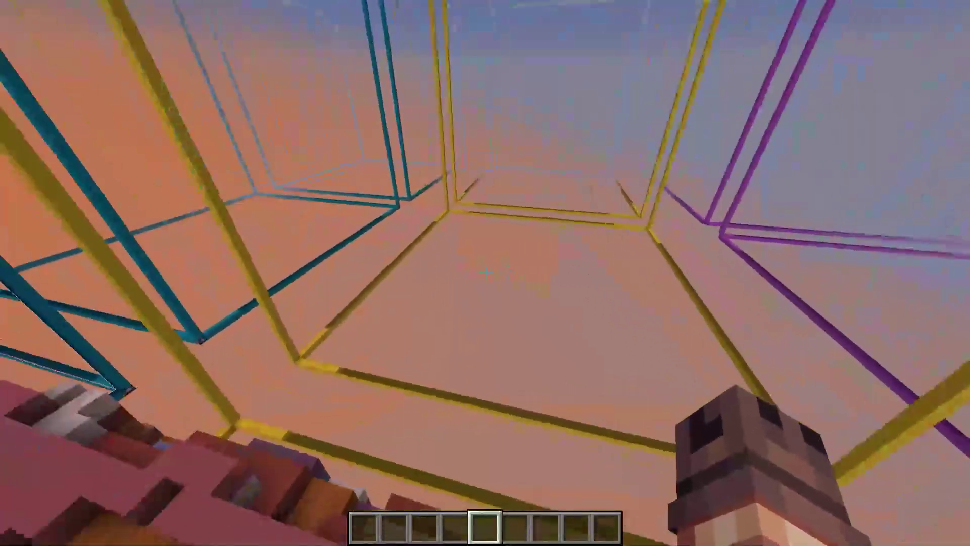
# Save and quit the world to the title screen, and open it in MCEdit through Quick Load
pyautogui.press('Escape')
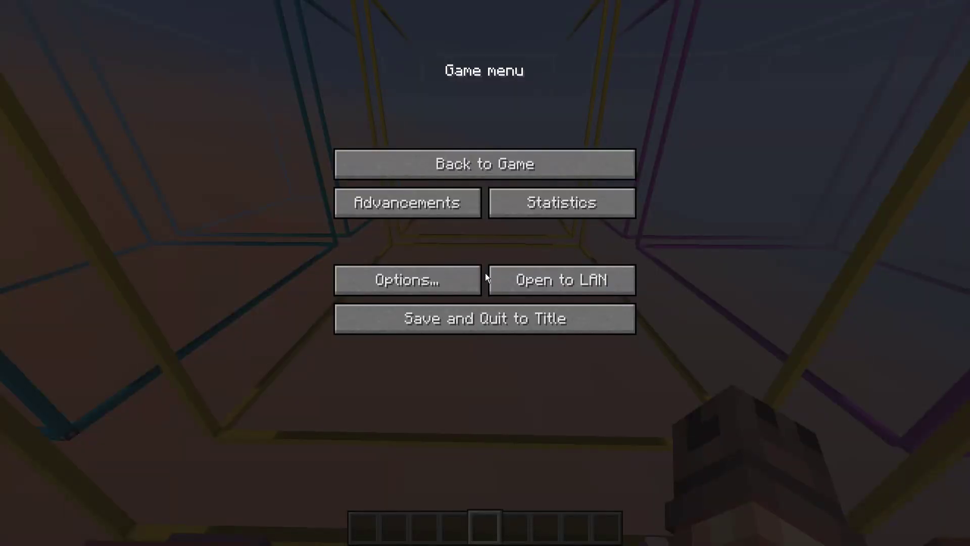
pyautogui.click(493, 318)
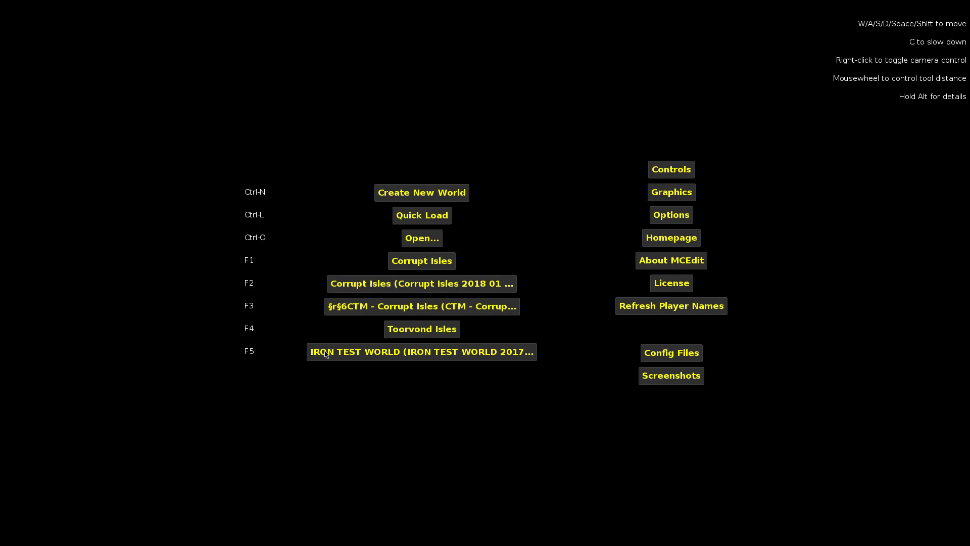
pyautogui.click(421, 221)
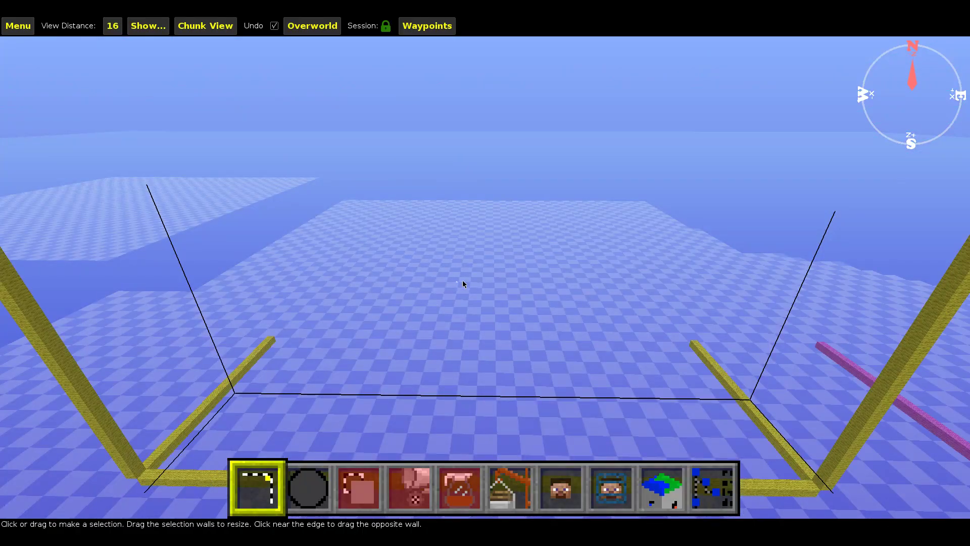
# Select the bottom layer of the empty yellow frame from corner to corner, 65W × 65L × 1H blocks
pyautogui.rightClick(463, 279)
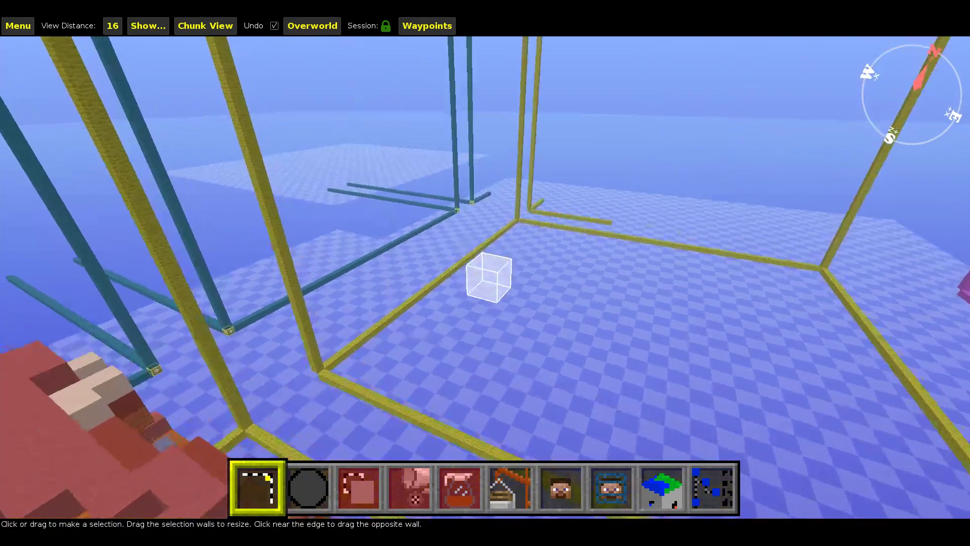
pyautogui.press('w')
pyautogui.rightClick(508, 295)
pyautogui.press('shift')
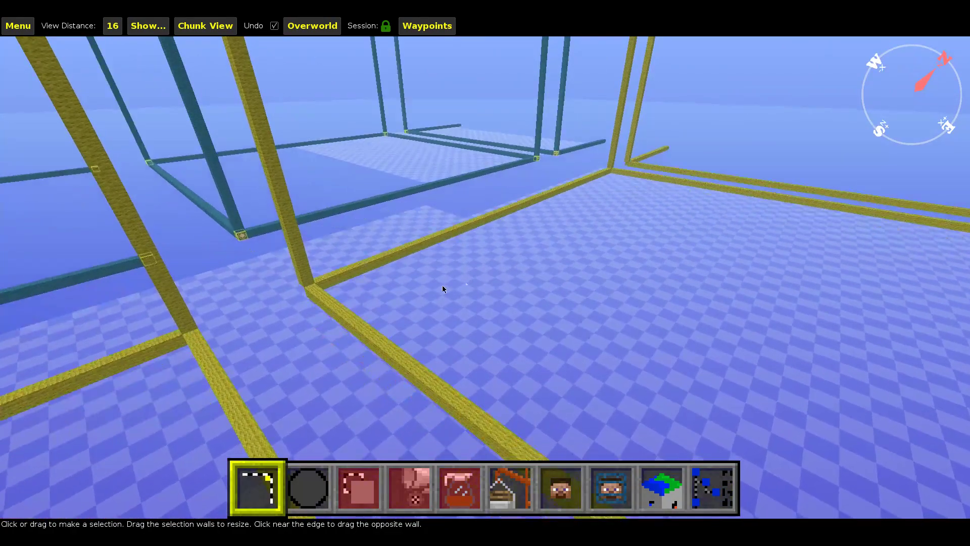
pyautogui.moveTo(315, 286); pyautogui.dragTo(486, 263)
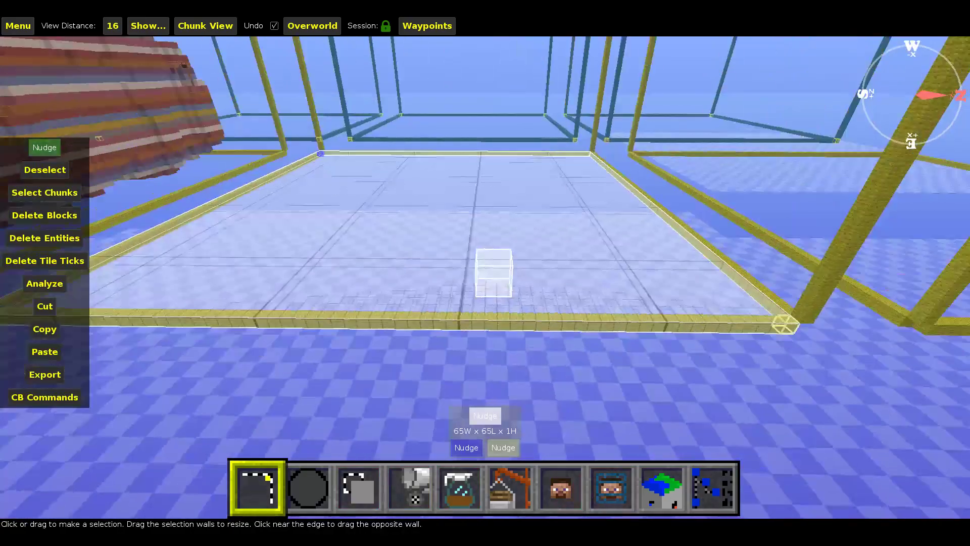
# Nudge the selection's corners inward so it measures 63W × 64L × 1H inside the yellow frame
pyautogui.click(504, 445)
pyautogui.press('w')
pyautogui.press('d')
pyautogui.press('a')
pyautogui.click(476, 450)
pyautogui.press('d')
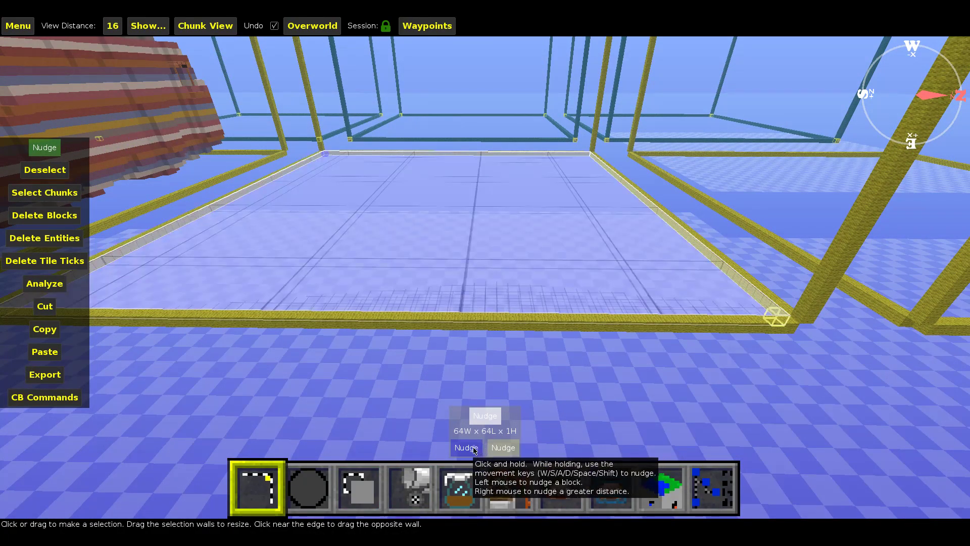
pyautogui.press('a')
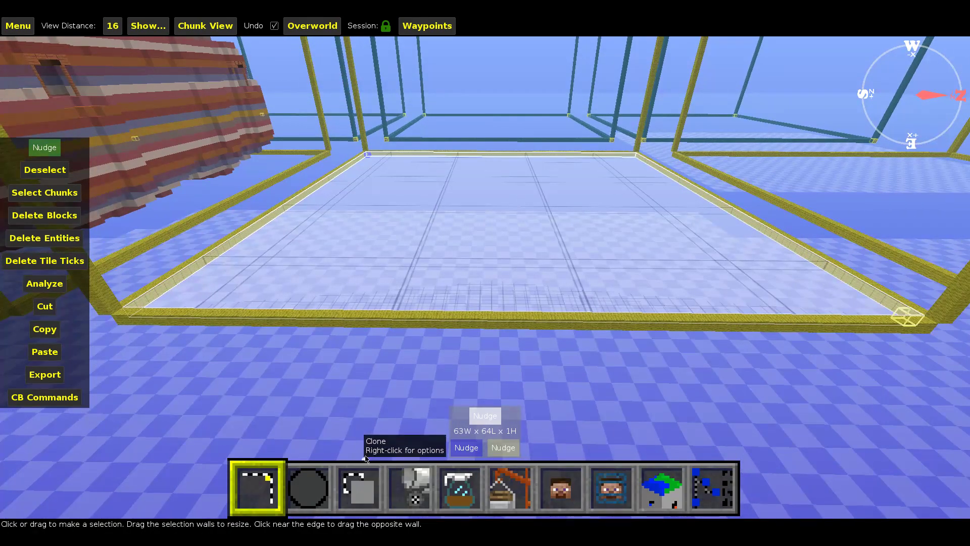
# Fill the selected floor layer inside the yellow frame with Stone
pyautogui.press('4')
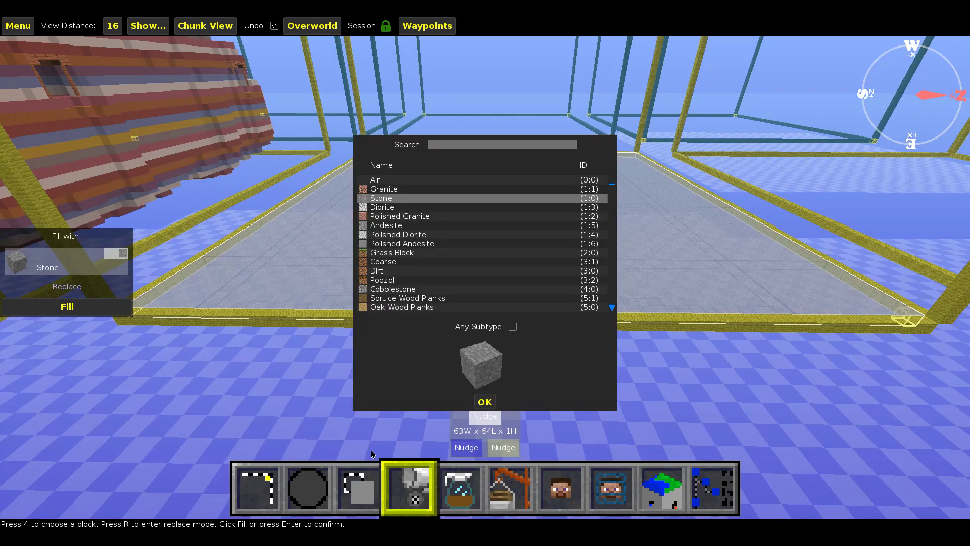
pyautogui.press('Return')
pyautogui.press('w')
pyautogui.press('a')
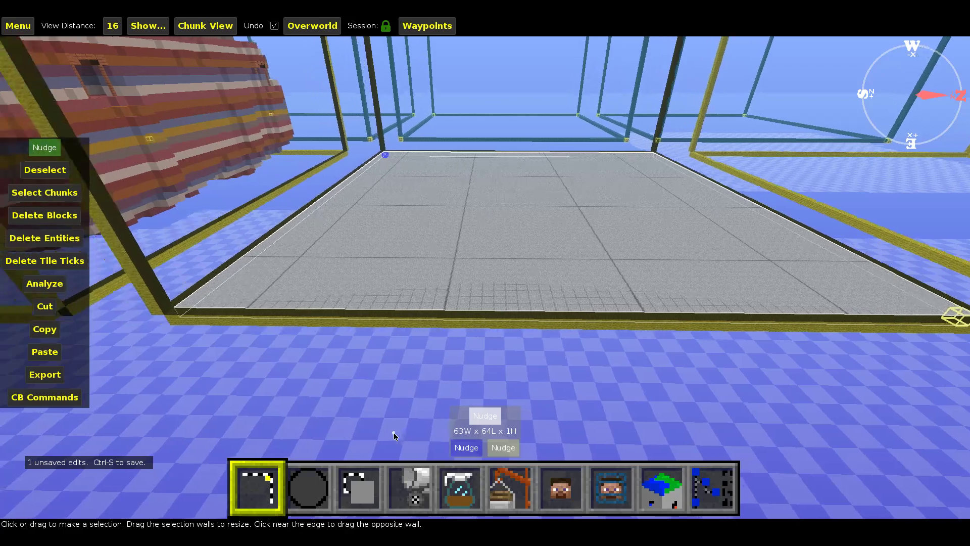
# Clone the stone floor at an X offset of -1 to close the gap along the frame, and clear the selection
pyautogui.press('a')
pyautogui.press('w')
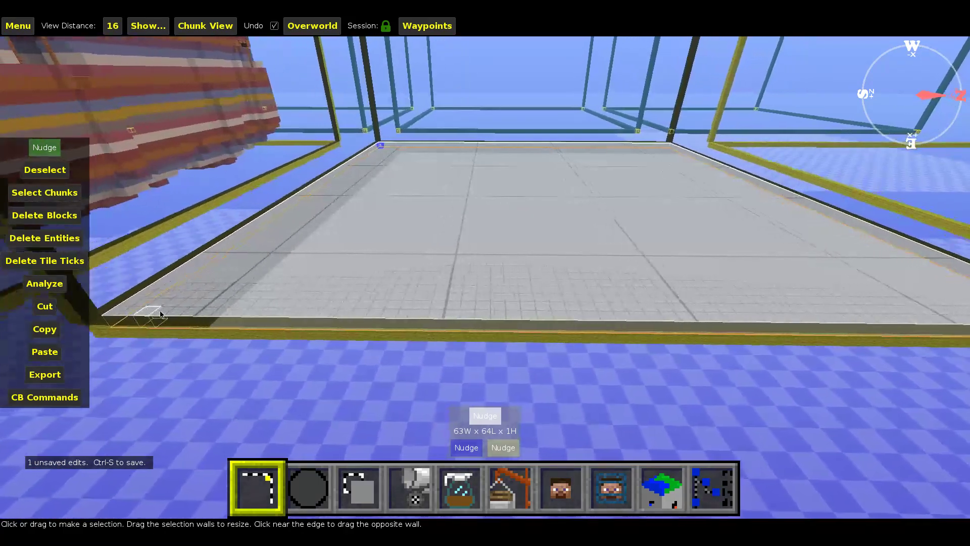
pyautogui.press('d')
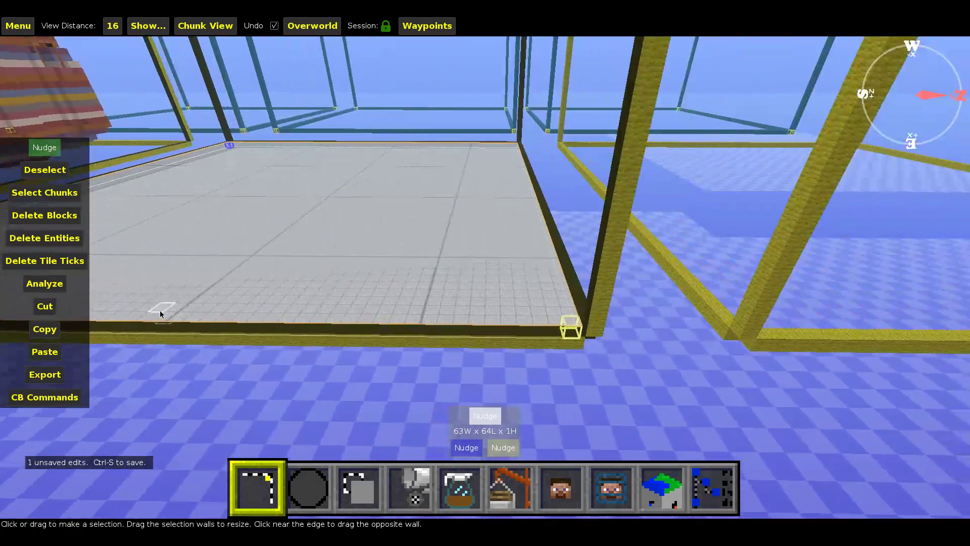
pyautogui.rightClick(160, 314)
pyautogui.press('d')
pyautogui.press('d')
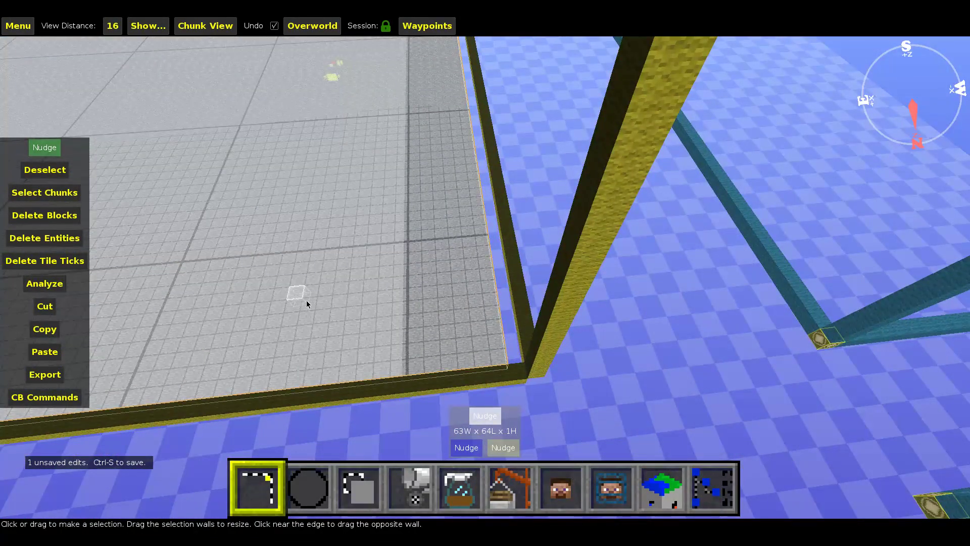
pyautogui.click(359, 488)
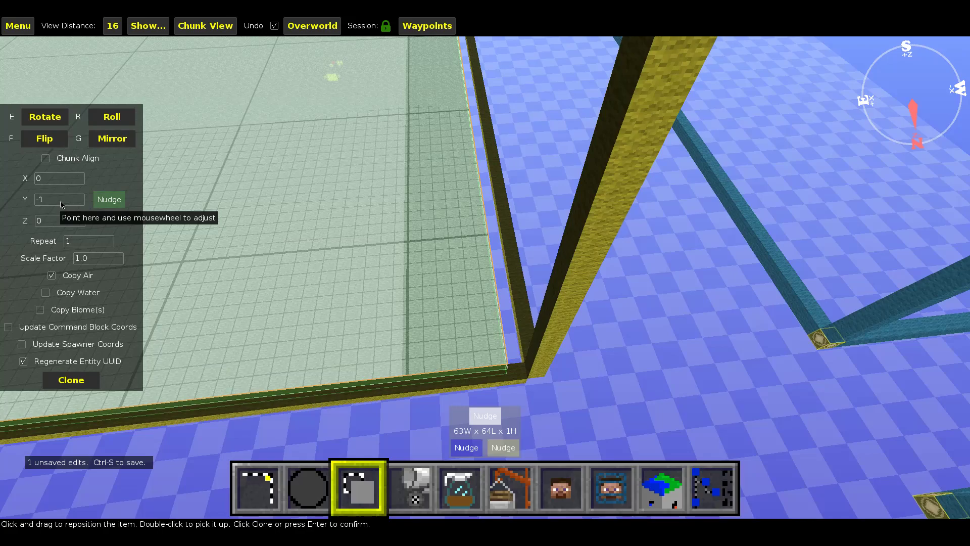
pyautogui.scroll(-1, 59, 183)
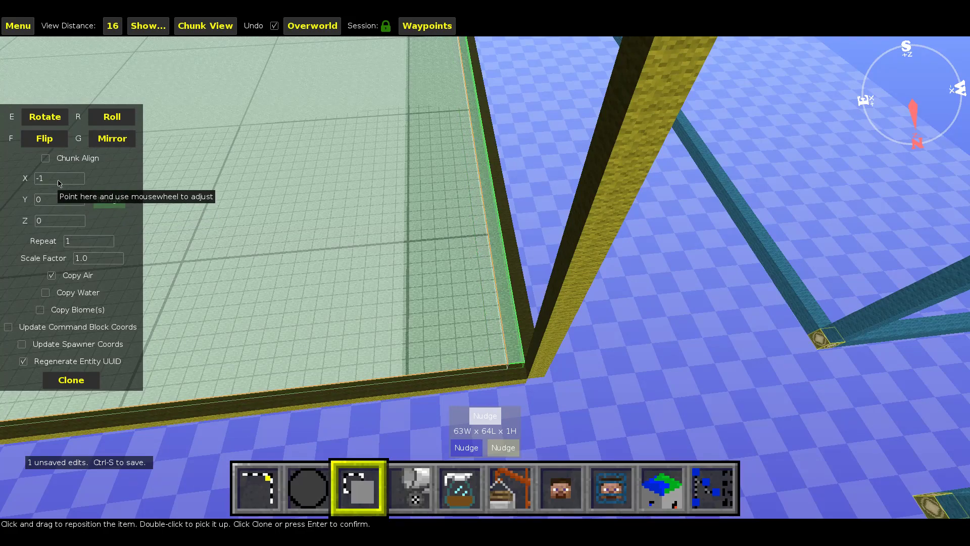
pyautogui.press('Return')
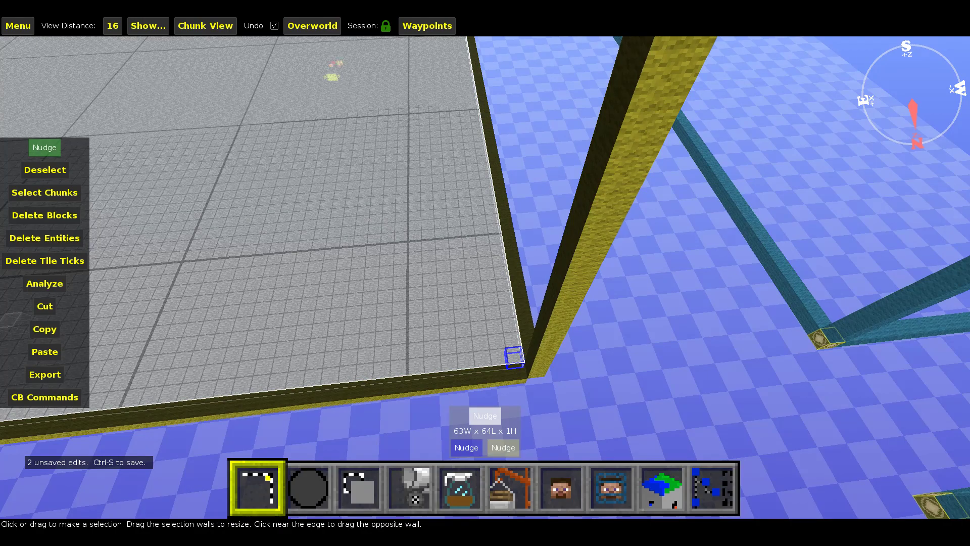
pyautogui.click(57, 173)
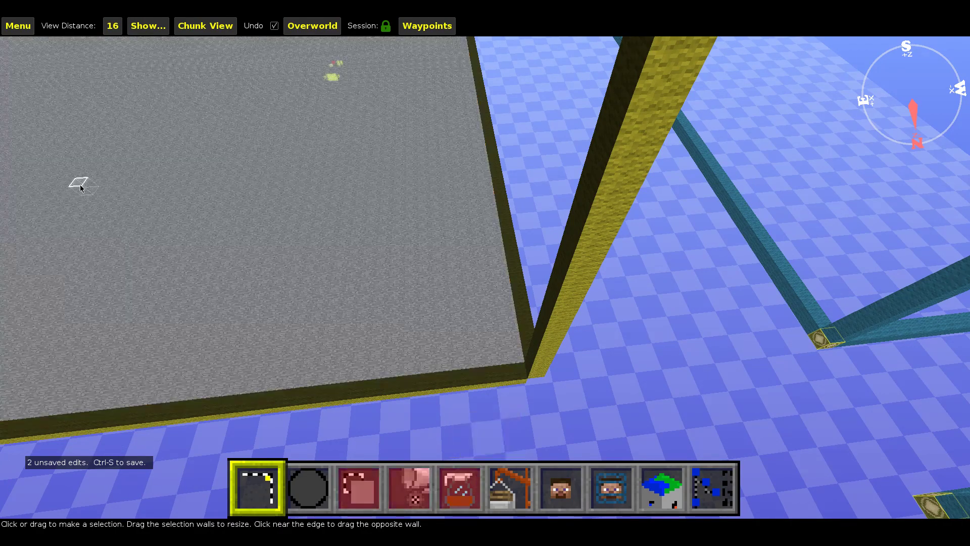
# Activate the Brush tool above the stone floor and set its mode to Replace
pyautogui.rightClick(124, 204)
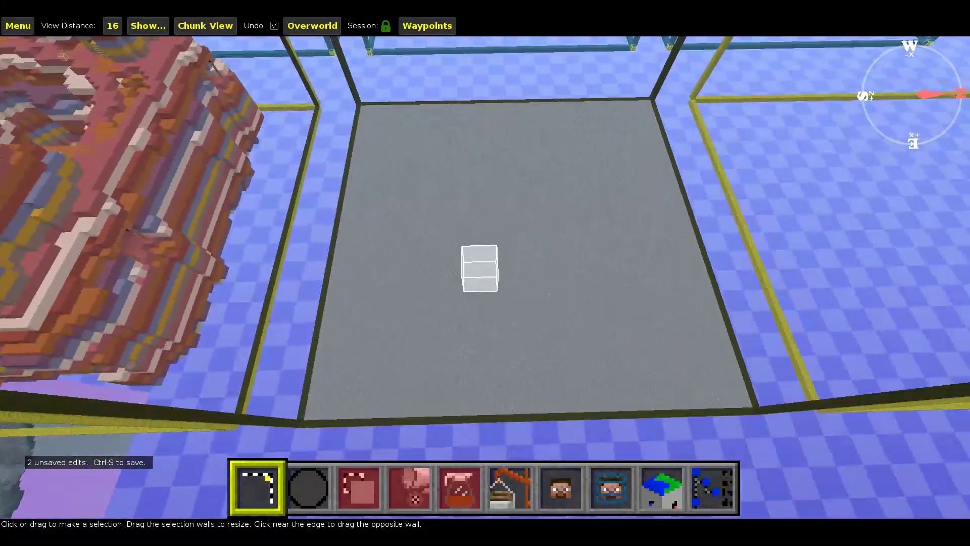
pyautogui.rightClick(124, 206)
pyautogui.press('2')
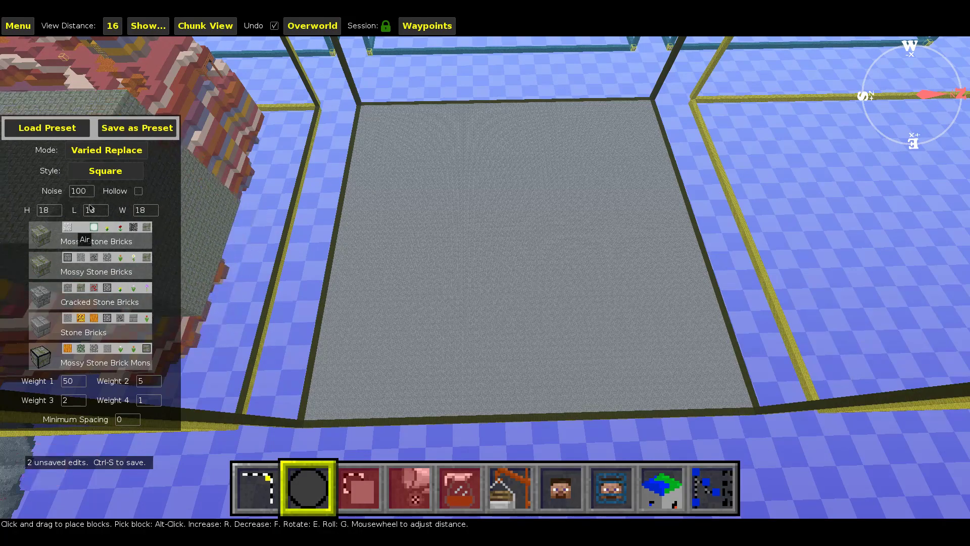
pyautogui.click(105, 153)
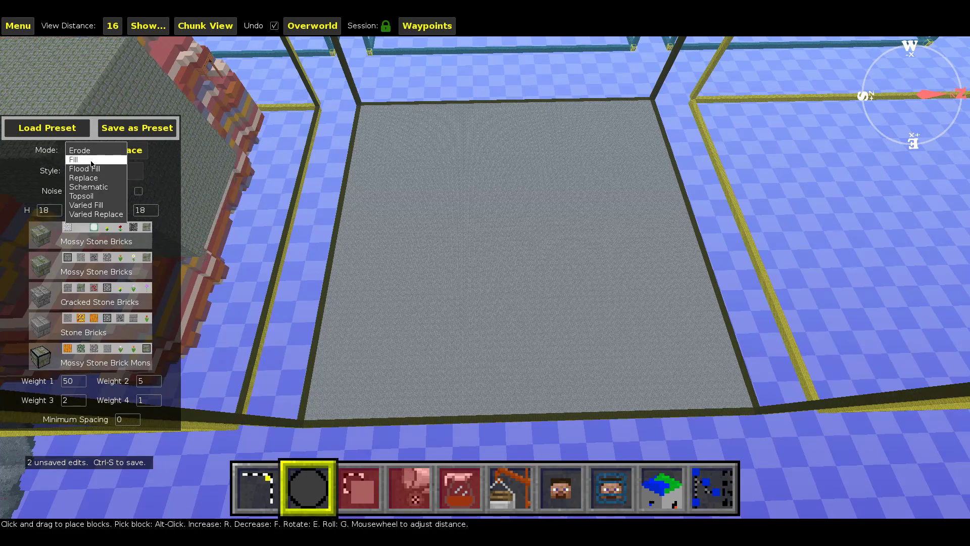
pyautogui.click(89, 178)
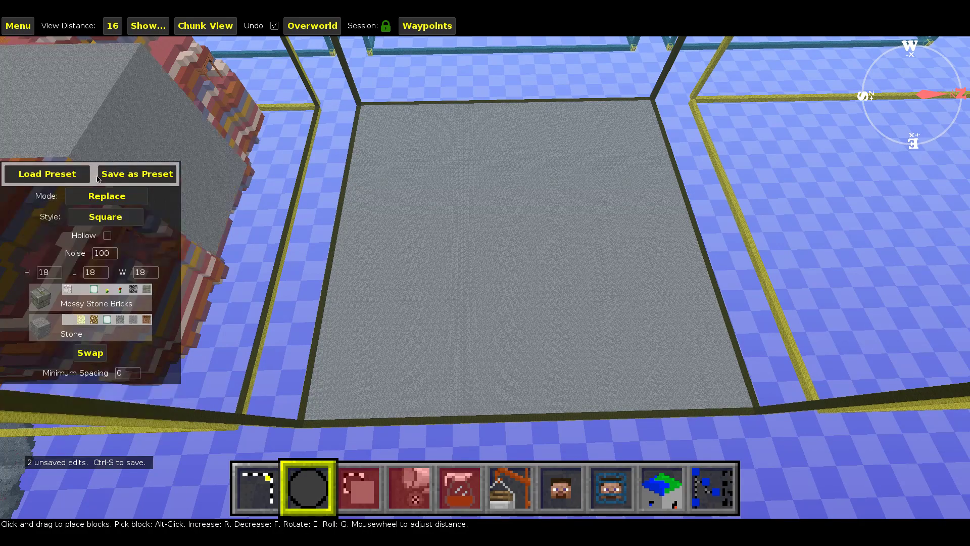
# Change the brush's Mossy Stone Bricks block to Stone
pyautogui.click(83, 299)
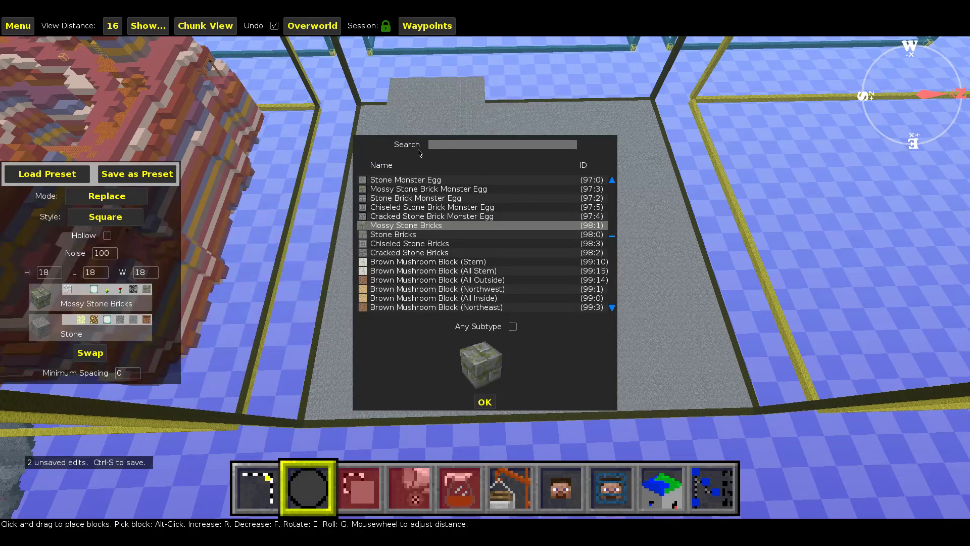
pyautogui.write('st')
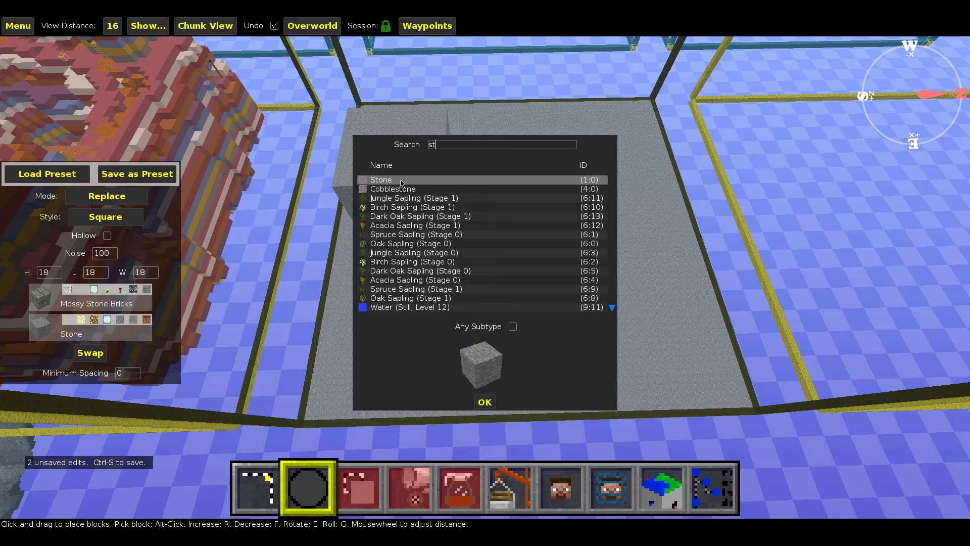
pyautogui.press('Return')
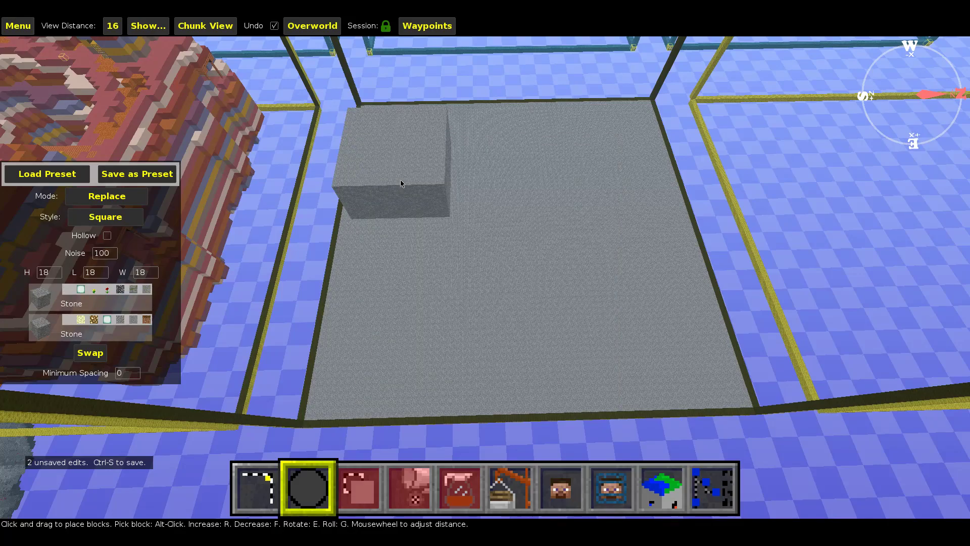
# Set the brush's replacement block to Air, its size to H 1, L 8, W 7, and its style to Round
pyautogui.click(70, 322)
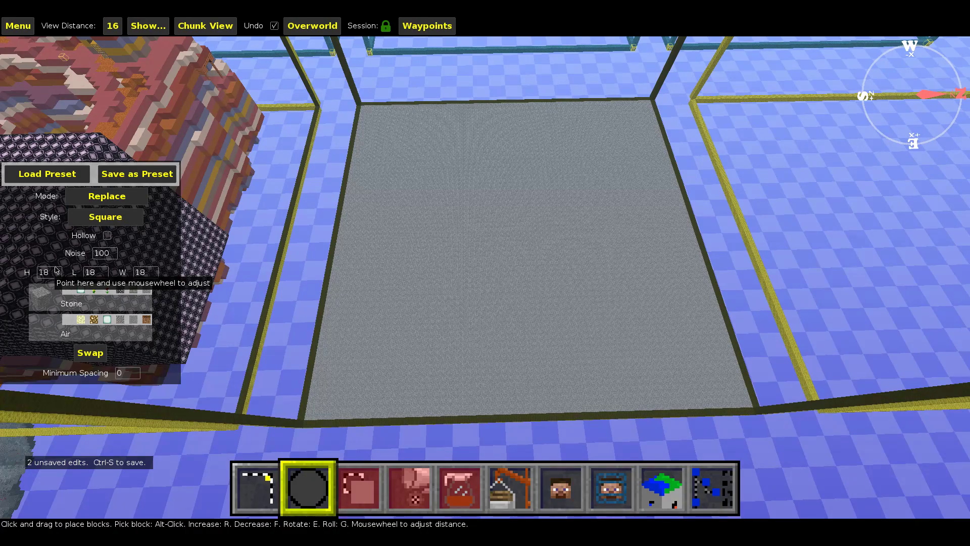
pyautogui.scroll(-1, 57, 270)
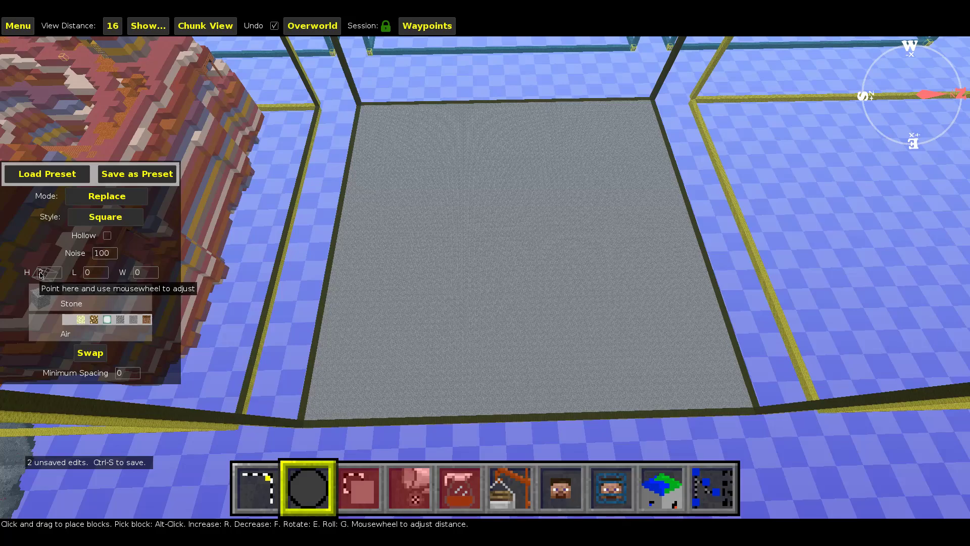
pyautogui.scroll(3, 92, 276)
pyautogui.scroll(2, 151, 276)
pyautogui.scroll(2, 150, 276)
pyautogui.scroll(3, 93, 276)
pyautogui.click(117, 218)
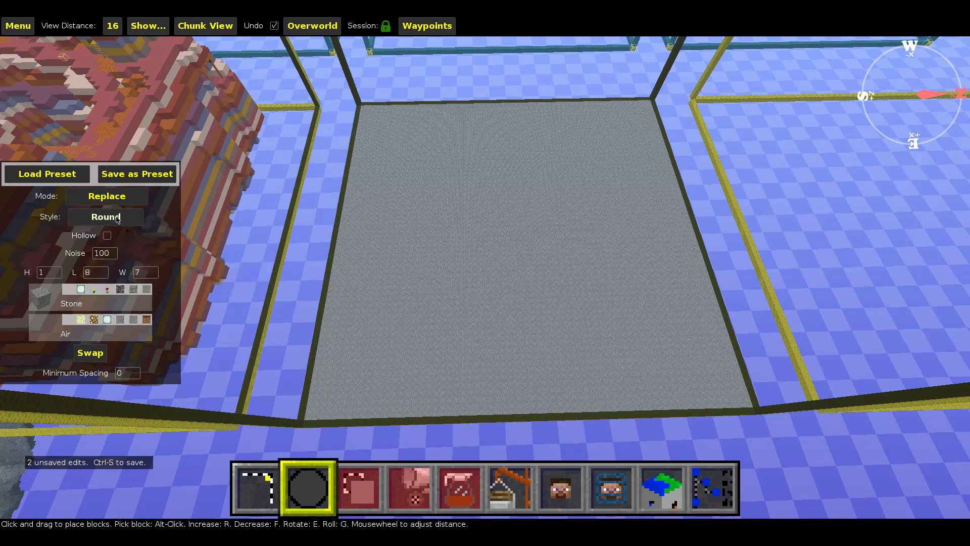
# Erase the southeast corner of the stone floor and start an irregular edge along its east side
pyautogui.press('d')
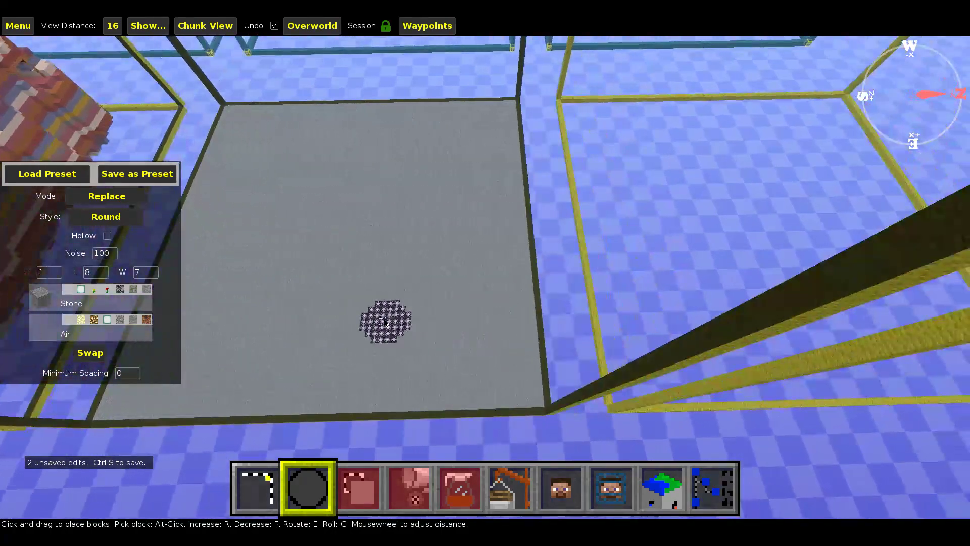
pyautogui.press('shift')
pyautogui.moveTo(391, 312); pyautogui.dragTo(315, 303, button='right')
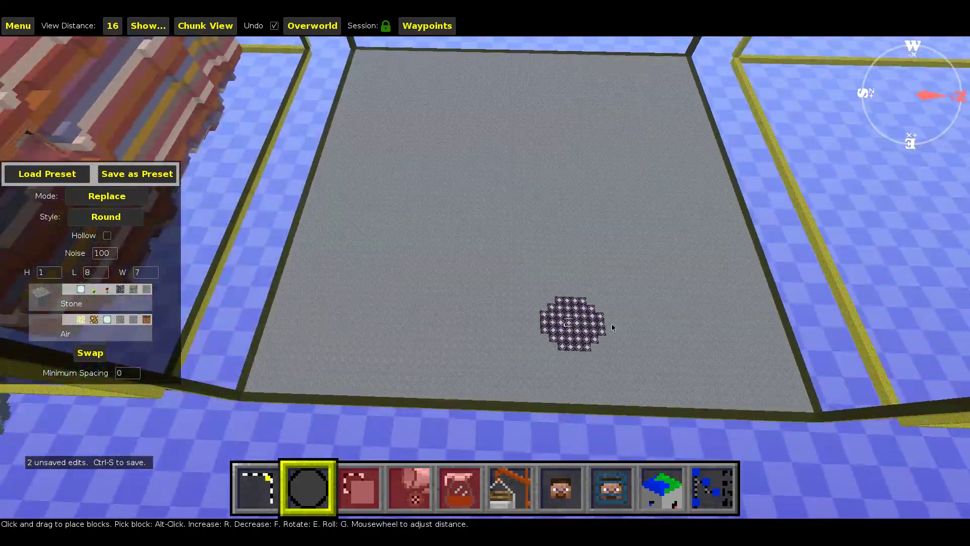
pyautogui.press('d')
pyautogui.press('a')
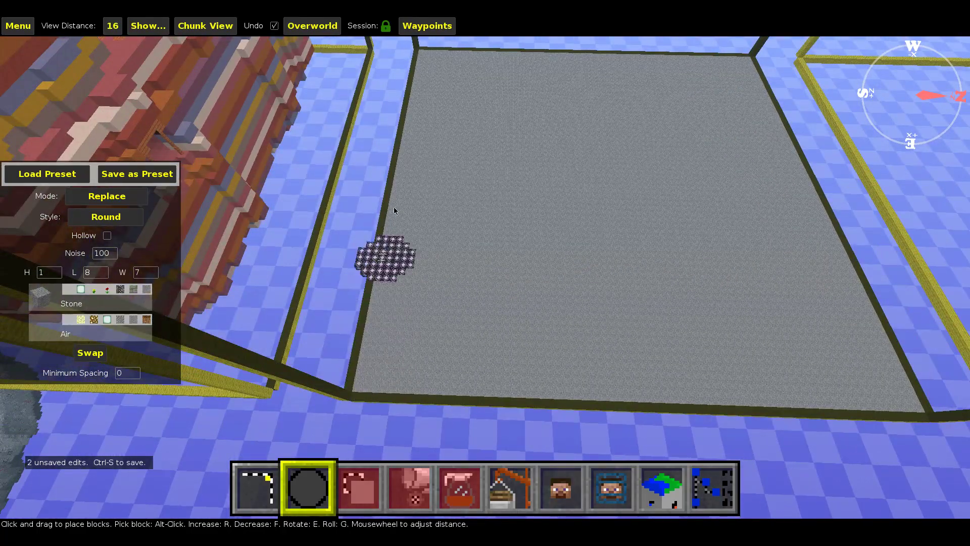
pyautogui.press('d')
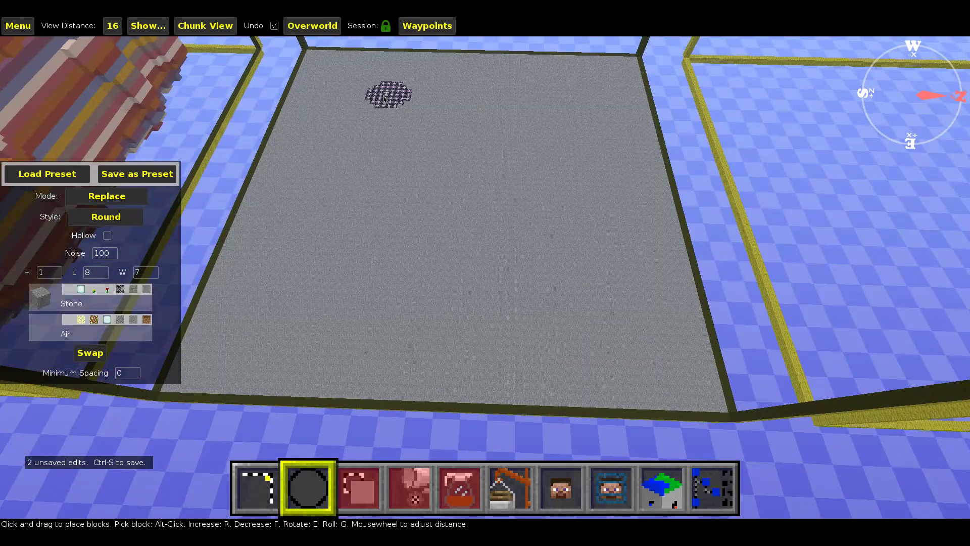
pyautogui.rightClick(512, 186)
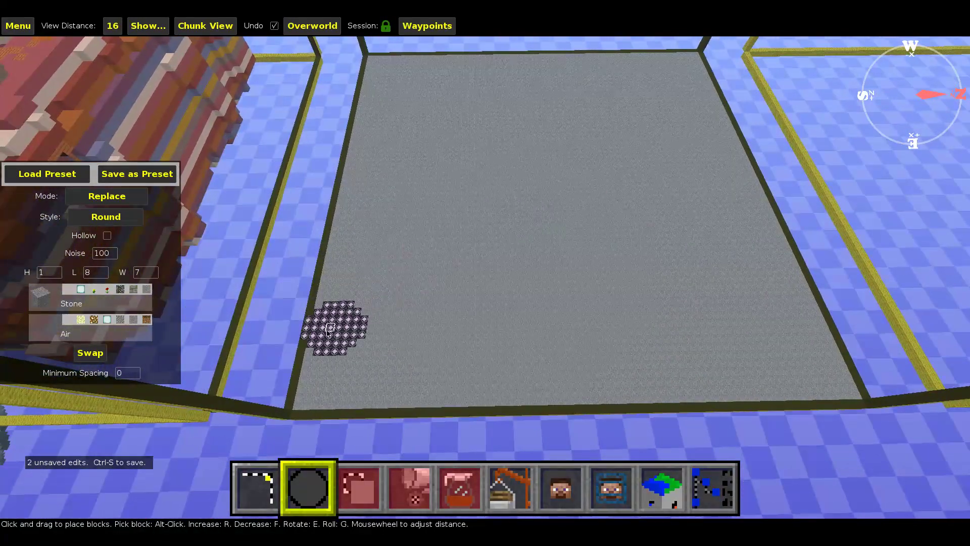
pyautogui.moveTo(319, 342)
pyautogui.mouseDown()
pyautogui.moveTo(336, 390)
pyautogui.moveTo(358, 394)
pyautogui.mouseUp()
pyautogui.click(462, 394)
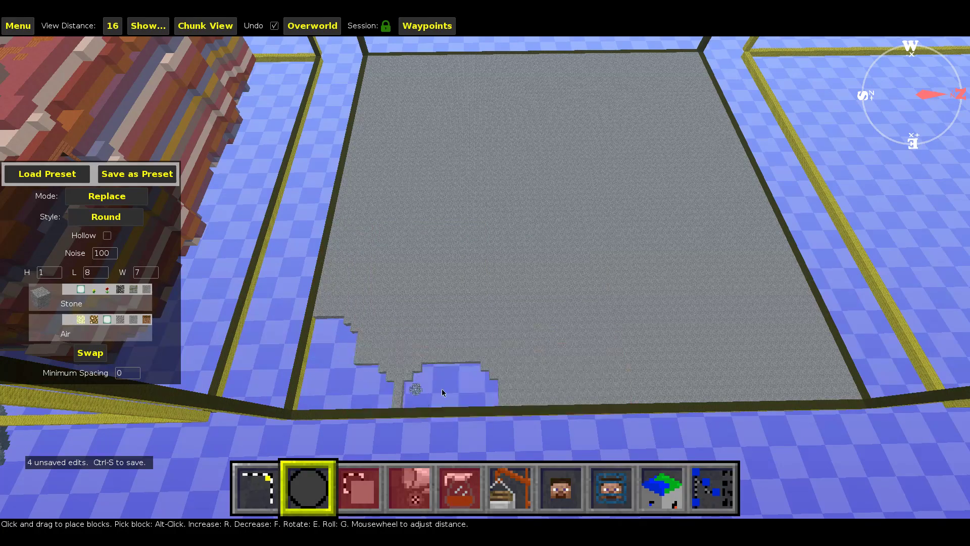
pyautogui.click(403, 394)
# Erase the straight border along the rest of the east side, the north and west sides, and the western part of the south side
pyautogui.moveTo(544, 383)
pyautogui.mouseDown()
pyautogui.moveTo(526, 386)
pyautogui.moveTo(596, 389)
pyautogui.moveTo(587, 384)
pyautogui.moveTo(628, 336)
pyautogui.moveTo(631, 271)
pyautogui.moveTo(589, 146)
pyautogui.moveTo(581, 61)
pyautogui.moveTo(483, 60)
pyautogui.mouseUp()
pyautogui.press('d')
pyautogui.moveTo(423, 60)
pyautogui.mouseDown()
pyautogui.moveTo(276, 67)
pyautogui.moveTo(228, 106)
pyautogui.moveTo(201, 195)
pyautogui.mouseUp()
pyautogui.click(283, 69)
# Erase the remaining straight stretch of the floor's south border and the stray stone near the west side
pyautogui.press('w')
pyautogui.press('a')
pyautogui.press('a')
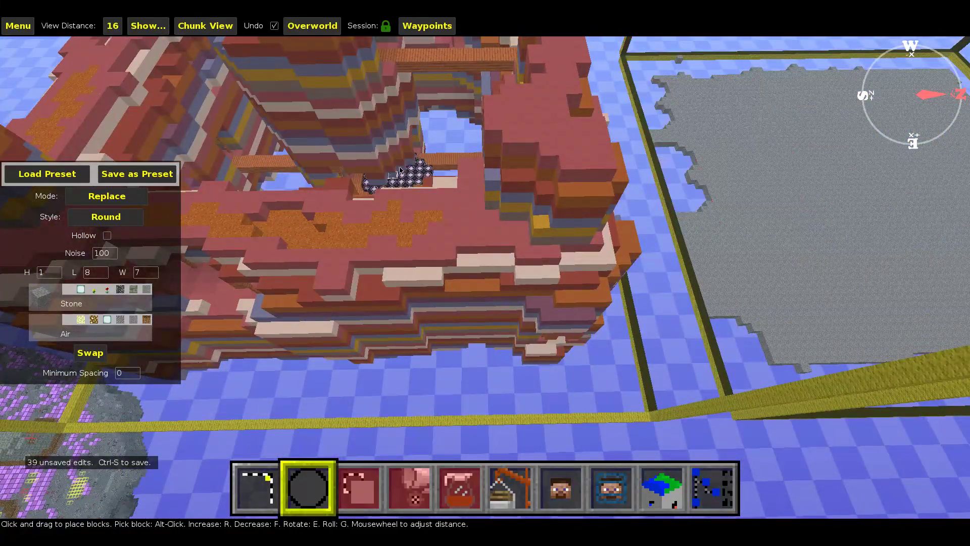
pyautogui.press('d')
pyautogui.press('d')
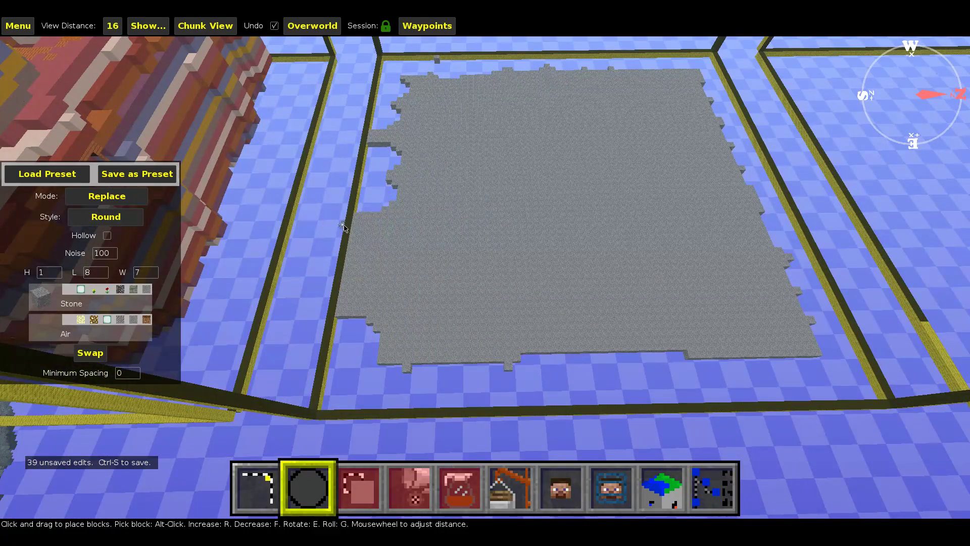
pyautogui.click(348, 227)
pyautogui.click(344, 281)
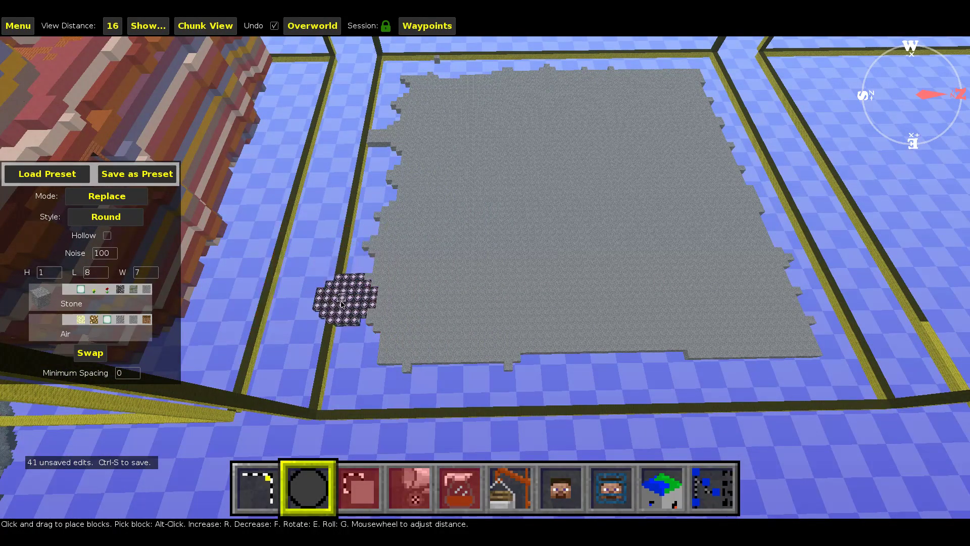
pyautogui.press('w')
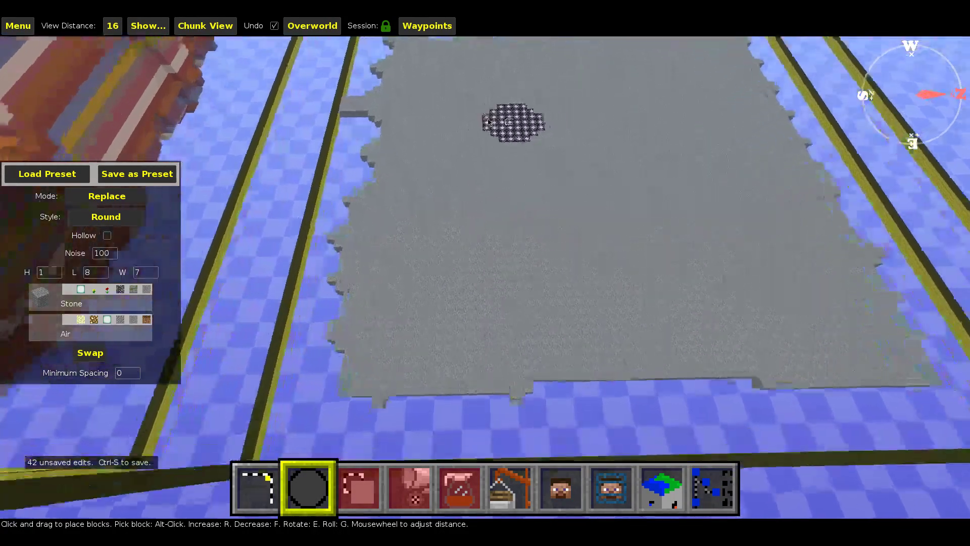
pyautogui.press('a')
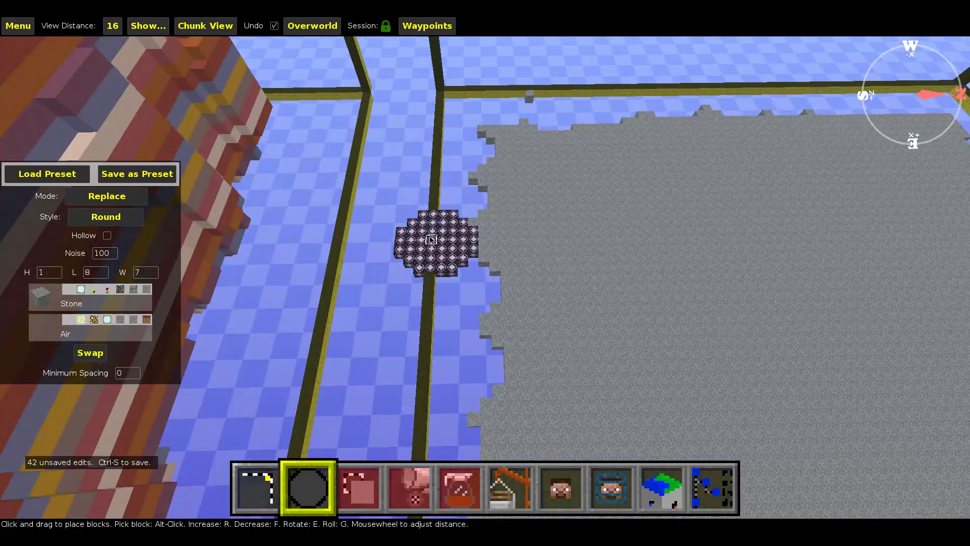
pyautogui.click(533, 95)
pyautogui.click(596, 108)
# Reduce the brush to L 5, W 4 and erase the northwest corner of the stone floor
pyautogui.moveTo(568, 123)
pyautogui.mouseDown(button='right')
pyautogui.moveTo(462, 283)
pyautogui.moveTo(485, 266)
pyautogui.mouseUp(button='right')
pyautogui.press('s')
pyautogui.press('a')
pyautogui.moveTo(404, 186)
pyautogui.mouseDown(button='right')
pyautogui.moveTo(450, 323)
pyautogui.moveTo(430, 202)
pyautogui.mouseUp(button='right')
pyautogui.press('s')
pyautogui.press('a')
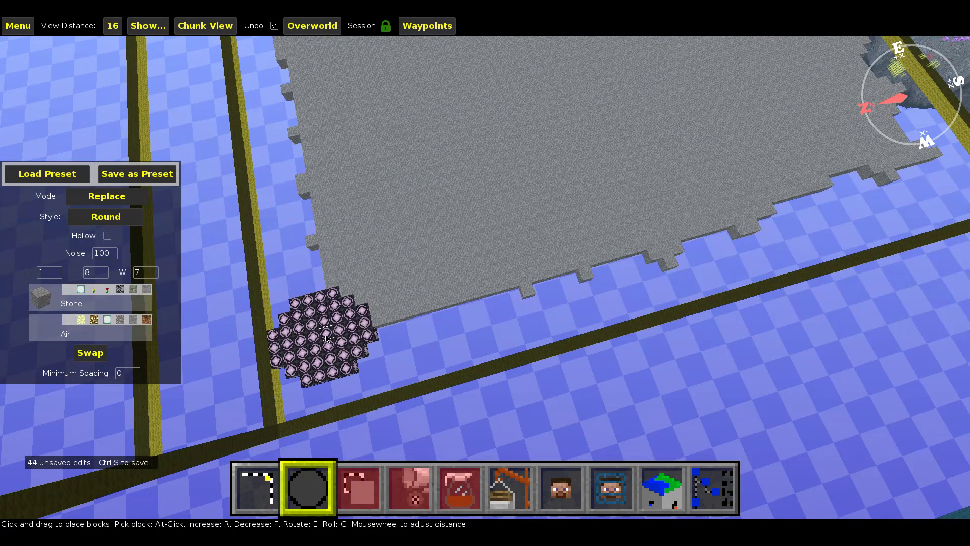
pyautogui.press('f')
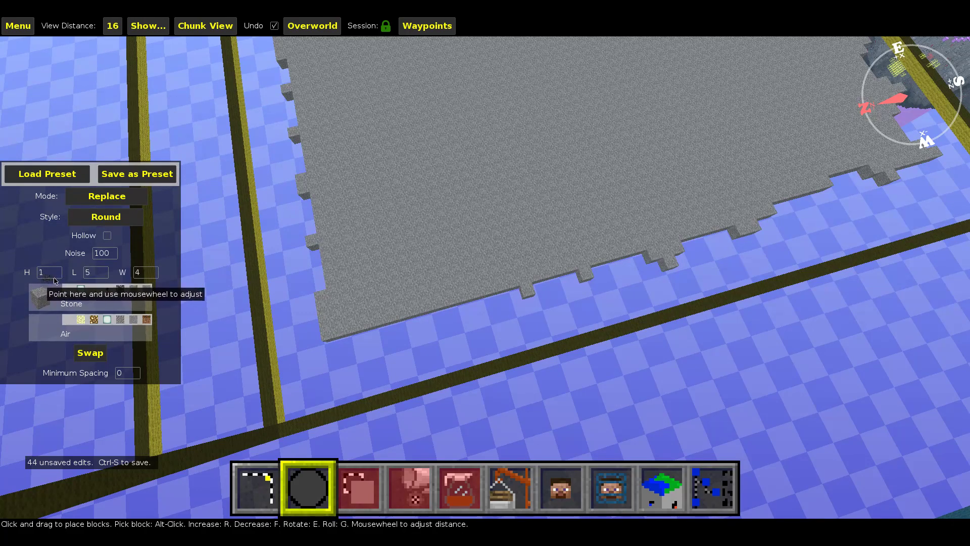
pyautogui.moveTo(328, 321)
pyautogui.mouseDown()
pyautogui.moveTo(325, 303)
pyautogui.moveTo(382, 325)
pyautogui.moveTo(445, 303)
pyautogui.moveTo(493, 301)
pyautogui.mouseUp()
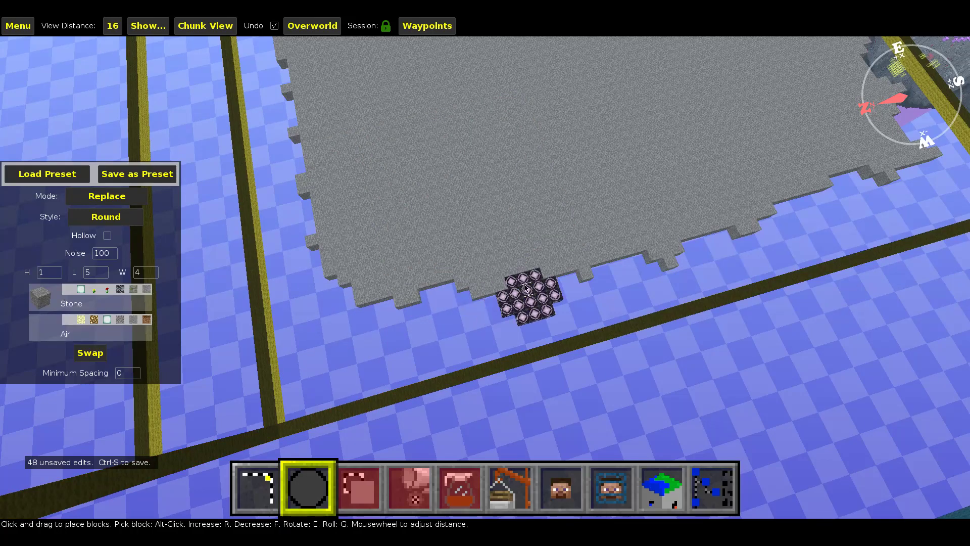
# Carve small irregular notches along the west edge of the stone floor toward its southwest corner
pyautogui.click(532, 283)
pyautogui.click(588, 266)
pyautogui.press('d')
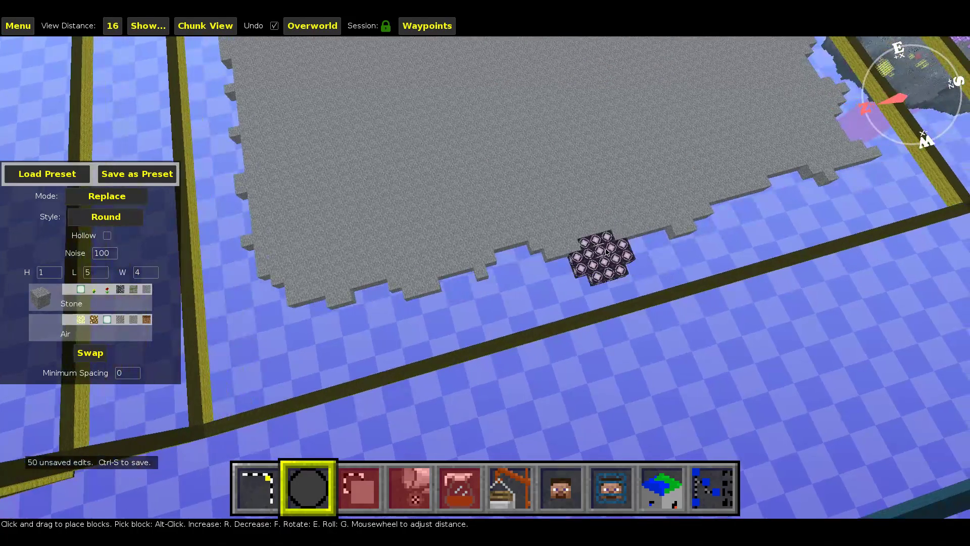
pyautogui.press('d')
pyautogui.click(534, 235)
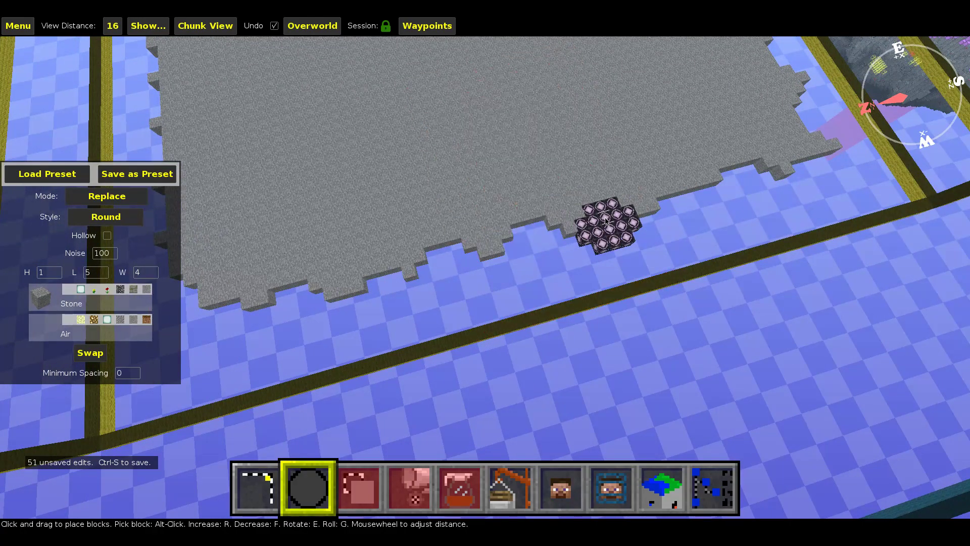
pyautogui.click(618, 226)
pyautogui.moveTo(624, 226)
pyautogui.mouseDown(button='right')
pyautogui.moveTo(652, 220)
pyautogui.moveTo(758, 151)
pyautogui.mouseUp(button='right')
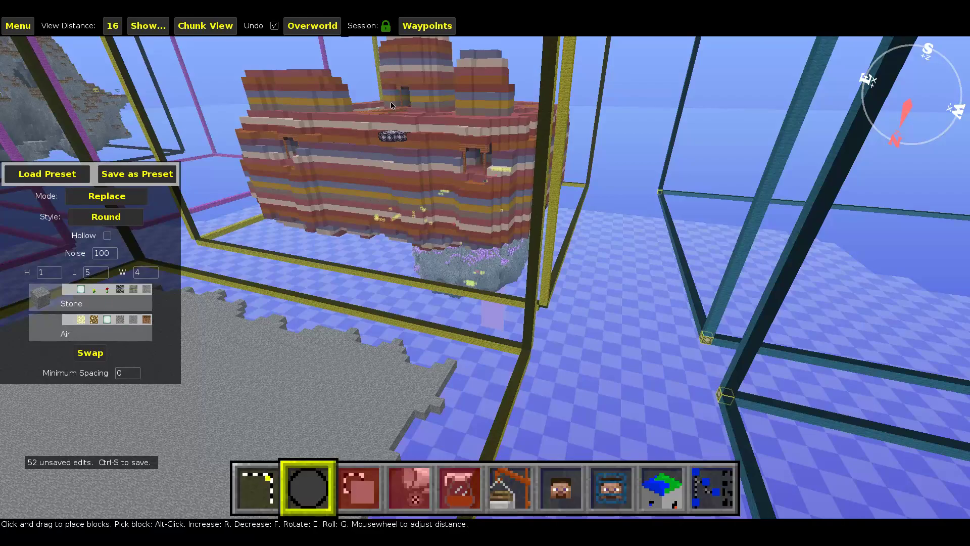
pyautogui.moveTo(342, 366); pyautogui.dragTo(177, 387, button='right')
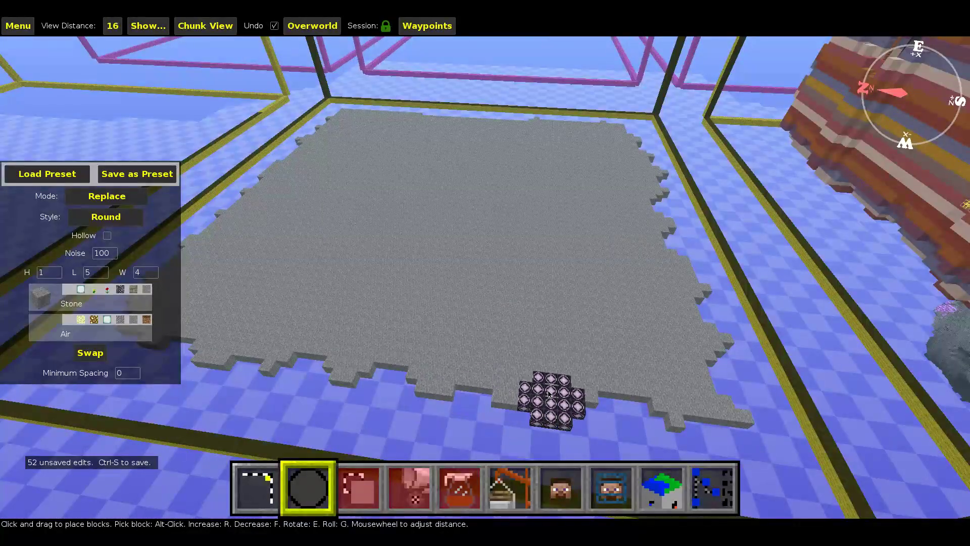
pyautogui.click(600, 390)
# Erase the pointed southwest corner of the stone floor to give it an irregular outline
pyautogui.moveTo(571, 331); pyautogui.dragTo(572, 275, button='right')
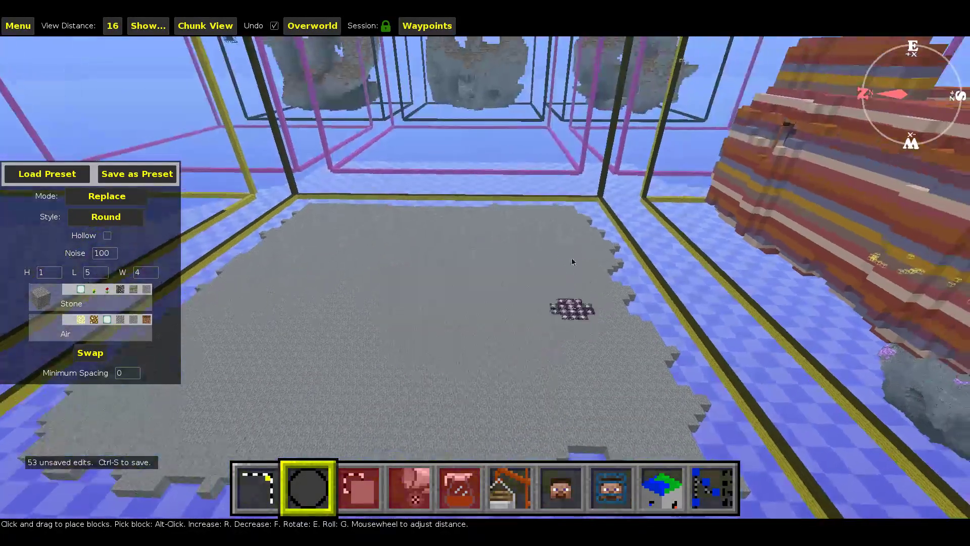
pyautogui.moveTo(481, 59); pyautogui.dragTo(504, 225, button='right')
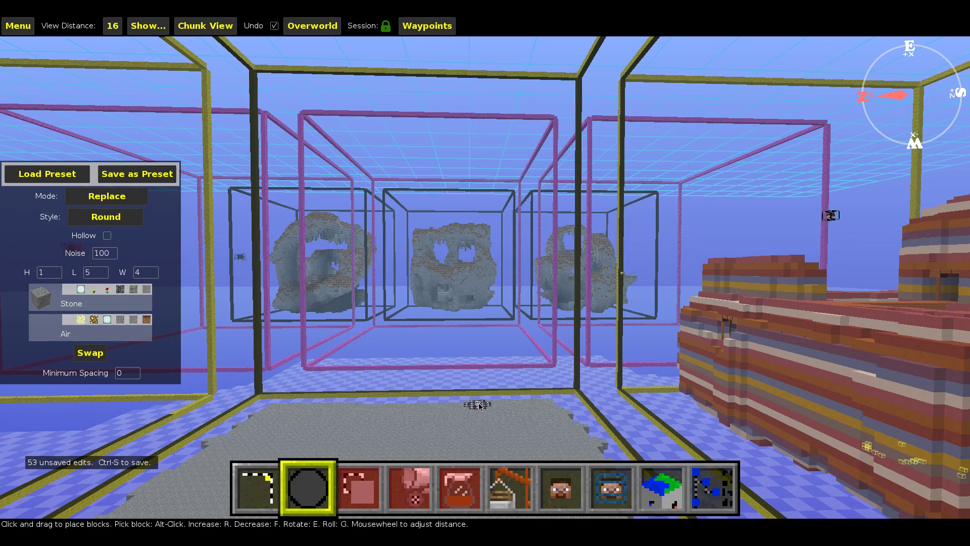
pyautogui.moveTo(477, 408)
pyautogui.mouseDown(button='right')
pyautogui.moveTo(499, 314)
pyautogui.moveTo(531, 314)
pyautogui.moveTo(531, 374)
pyautogui.mouseUp(button='right')
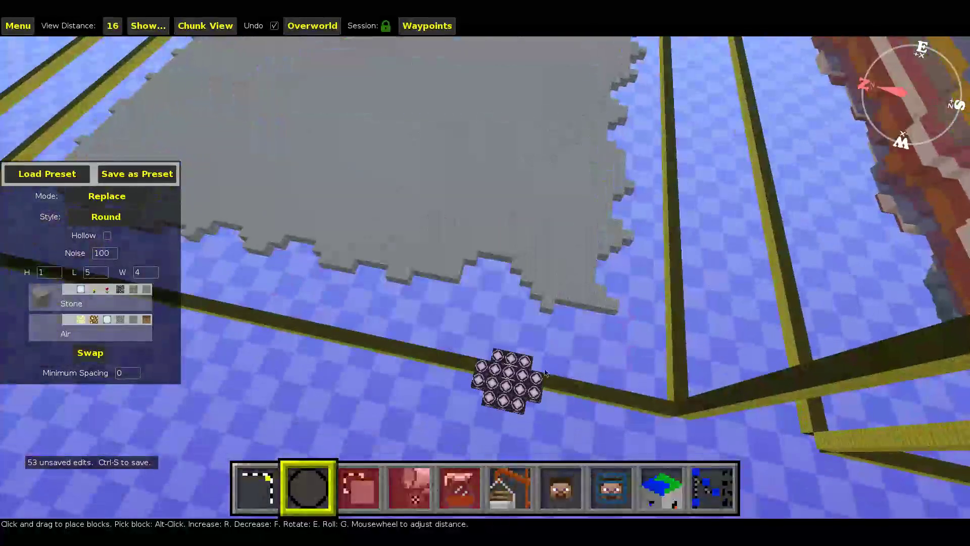
pyautogui.moveTo(561, 301)
pyautogui.mouseDown()
pyautogui.moveTo(584, 297)
pyautogui.moveTo(602, 249)
pyautogui.moveTo(627, 239)
pyautogui.mouseUp()
# Cut back the stone floor's southeast corner and erase the leftover fragments around it
pyautogui.moveTo(574, 286)
pyautogui.mouseDown(button='right')
pyautogui.moveTo(509, 306)
pyautogui.moveTo(479, 299)
pyautogui.moveTo(553, 325)
pyautogui.moveTo(455, 303)
pyautogui.moveTo(467, 327)
pyautogui.moveTo(462, 238)
pyautogui.moveTo(516, 319)
pyautogui.moveTo(454, 379)
pyautogui.mouseUp(button='right')
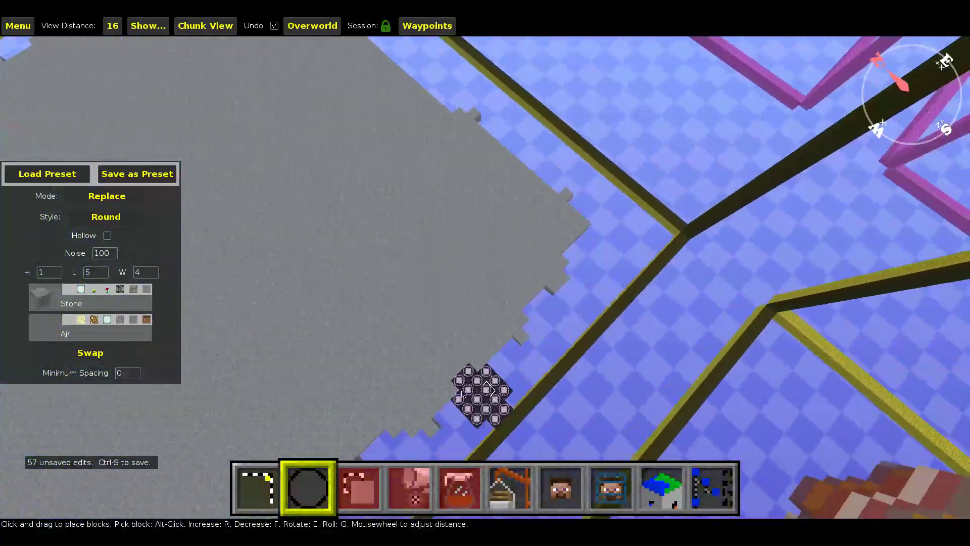
pyautogui.click(481, 374)
pyautogui.click(511, 330)
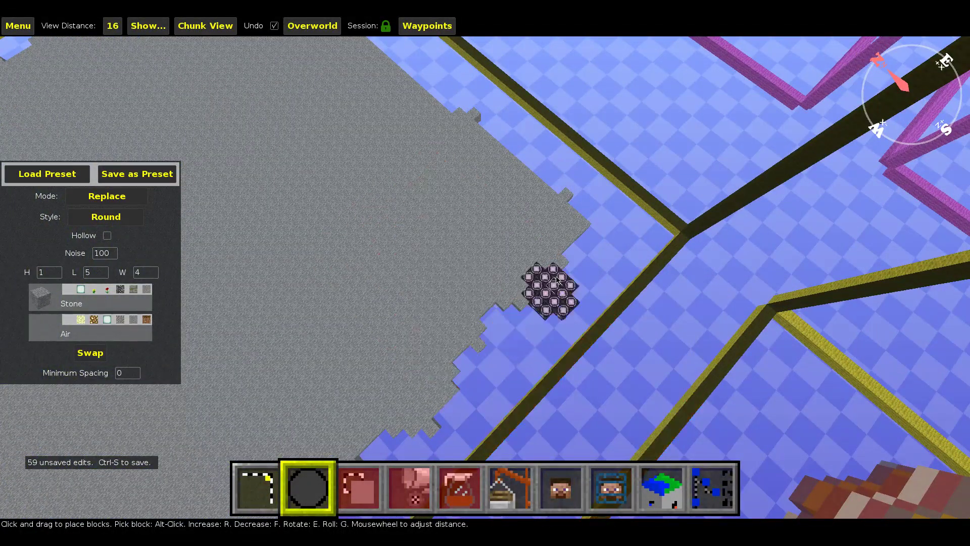
pyautogui.moveTo(552, 257); pyautogui.dragTo(509, 176)
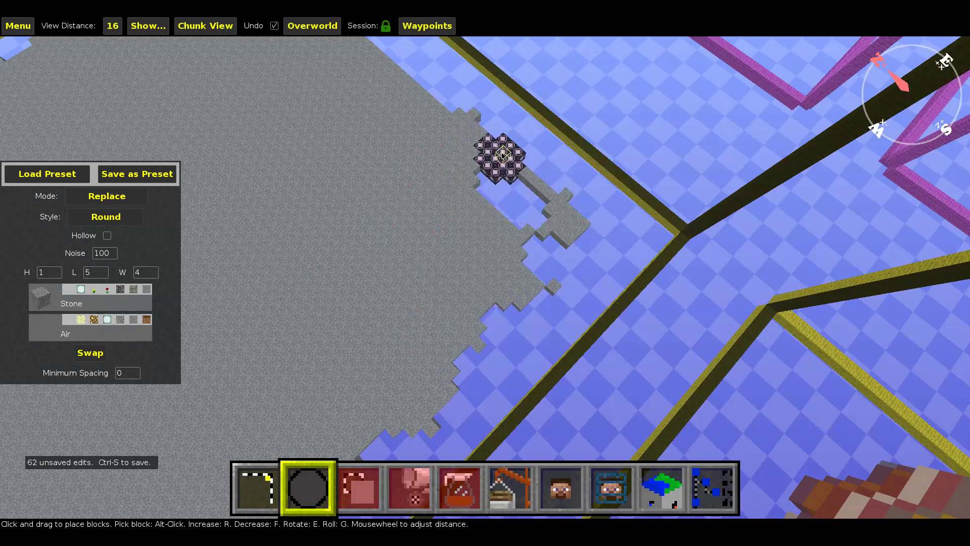
pyautogui.click(554, 196)
pyautogui.click(549, 229)
pyautogui.click(570, 234)
pyautogui.click(571, 236)
pyautogui.click(524, 180)
pyautogui.click(559, 293)
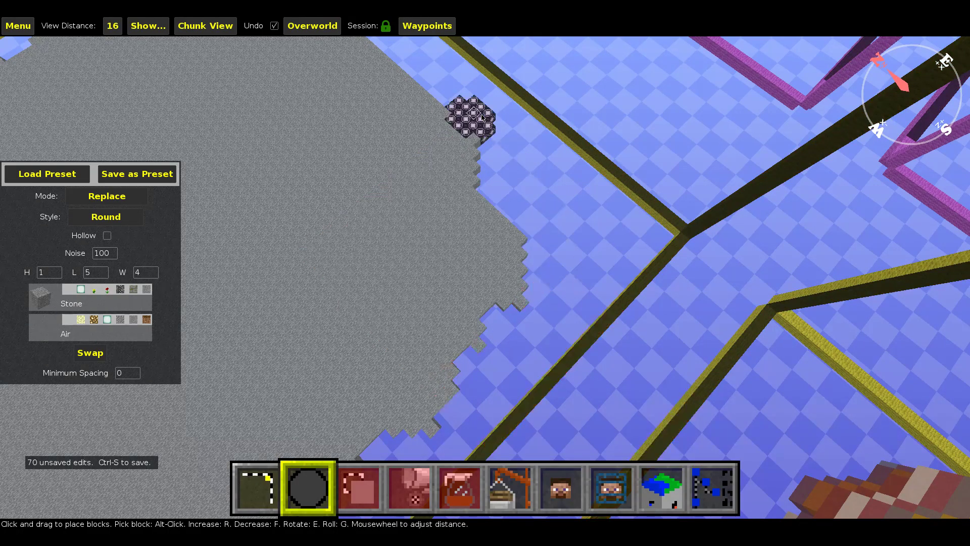
# Carve an irregular outline into the southern part of the east edge and erase the detached stone strip
pyautogui.moveTo(469, 143); pyautogui.dragTo(293, 112, button='right')
pyautogui.click(483, 232)
pyautogui.click(480, 208)
pyautogui.click(494, 178)
pyautogui.click(512, 157)
pyautogui.click(534, 140)
pyautogui.click(558, 125)
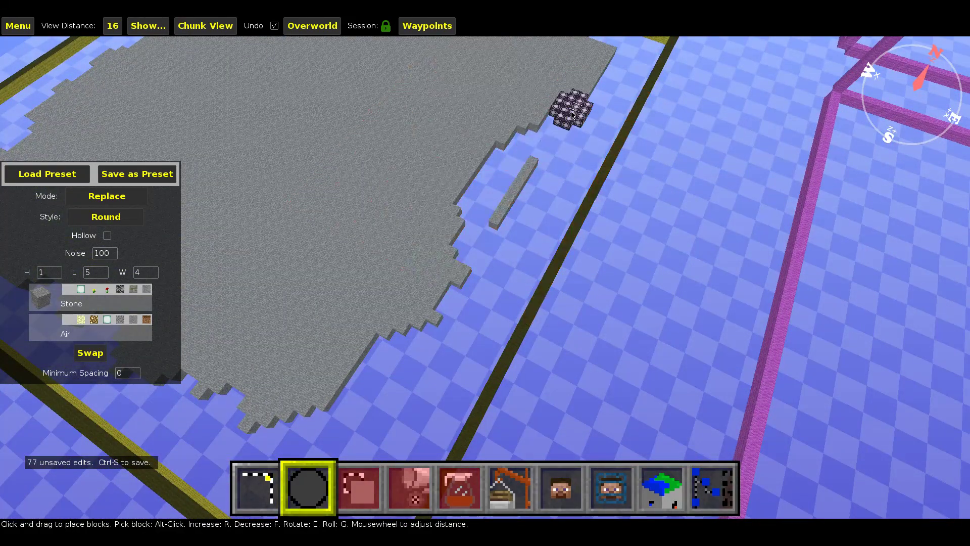
pyautogui.click(513, 185)
pyautogui.click(509, 189)
pyautogui.click(520, 189)
# Carve notches along the northern part of the east edge and cut back the floor's northeast corner
pyautogui.moveTo(520, 189); pyautogui.dragTo(453, 223, button='right')
pyautogui.click(326, 310)
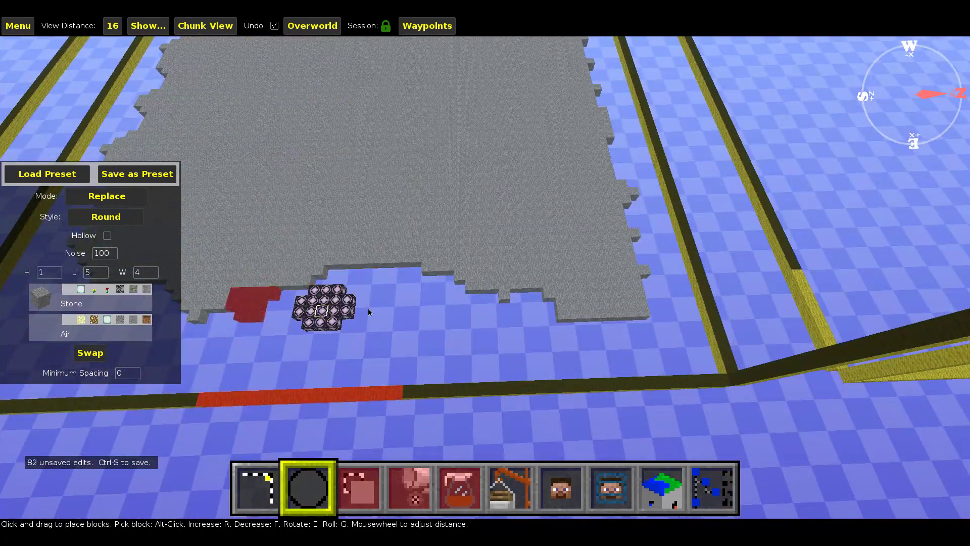
pyautogui.press('d')
pyautogui.click(470, 292)
pyautogui.click(477, 278)
pyautogui.click(491, 245)
pyautogui.click(504, 261)
pyautogui.click(511, 284)
pyautogui.click(498, 304)
pyautogui.click(429, 311)
pyautogui.click(427, 314)
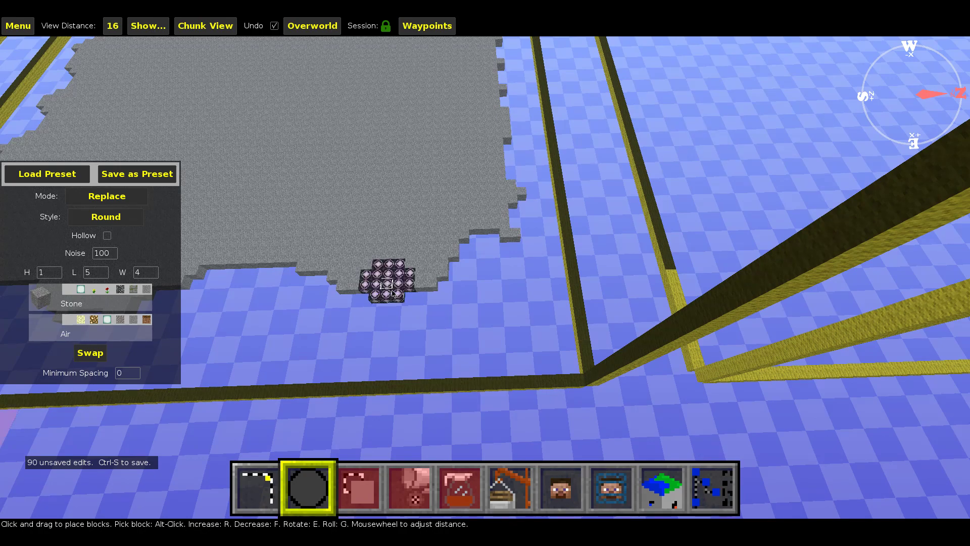
pyautogui.click(391, 293)
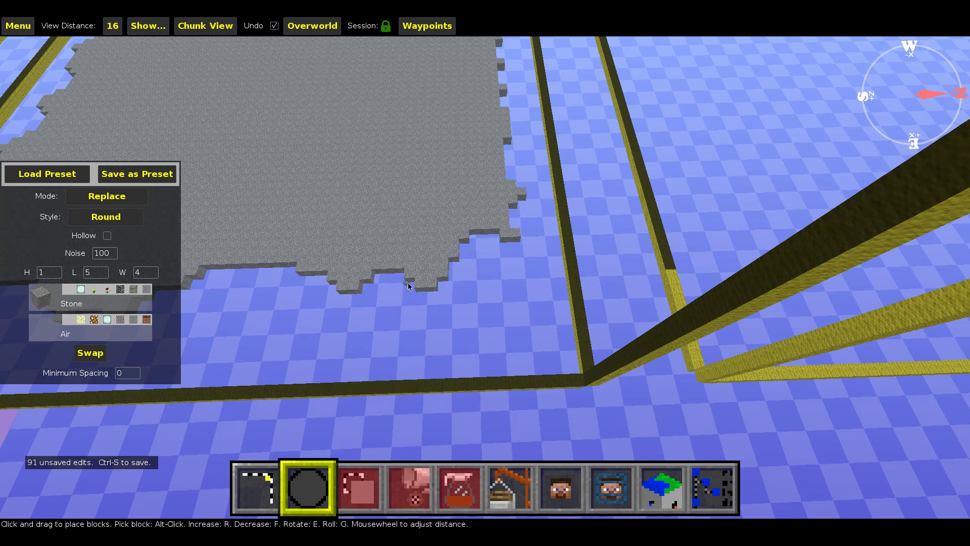
# Trim the northeast end of the floor's north edge, erasing the protruding stone there
pyautogui.press('d')
pyautogui.moveTo(434, 212); pyautogui.dragTo(298, 212, button='right')
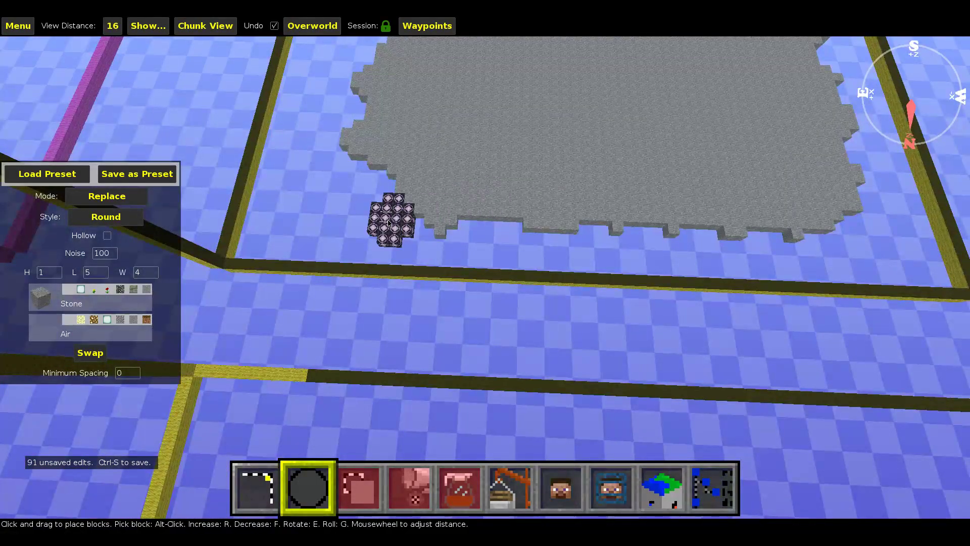
pyautogui.click(389, 222)
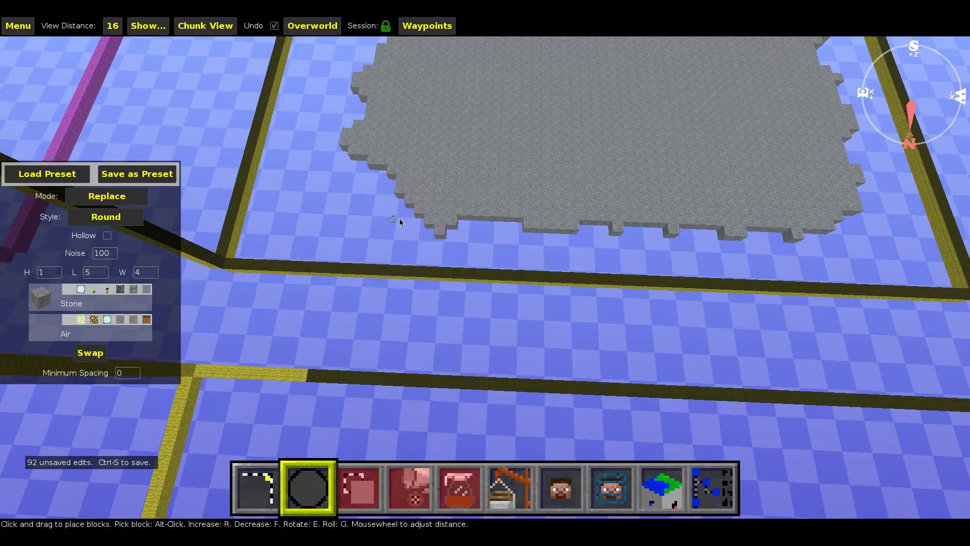
pyautogui.click(445, 231)
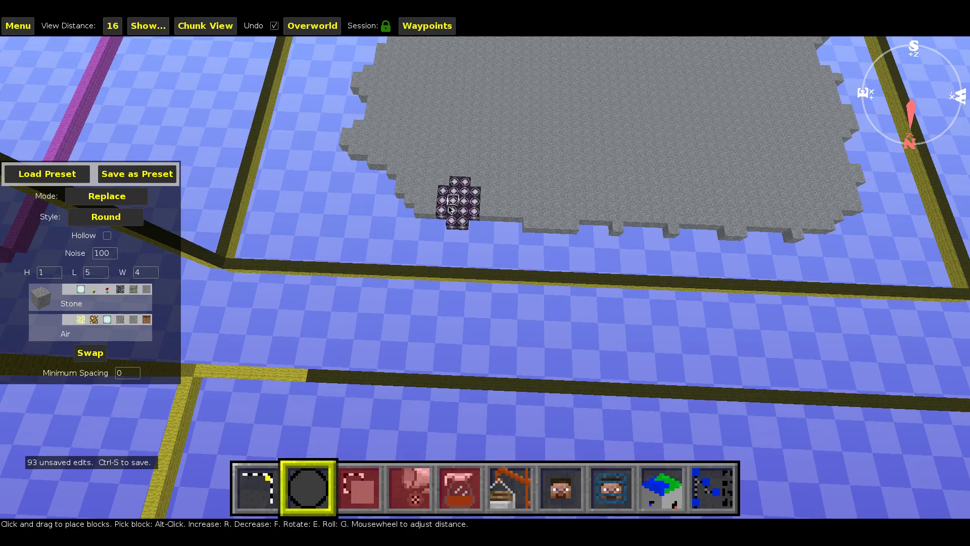
# Carve notches along the middle and western part of the stone floor's north edge, rotating the erasing brush to length 4 and width 5
pyautogui.press('r')
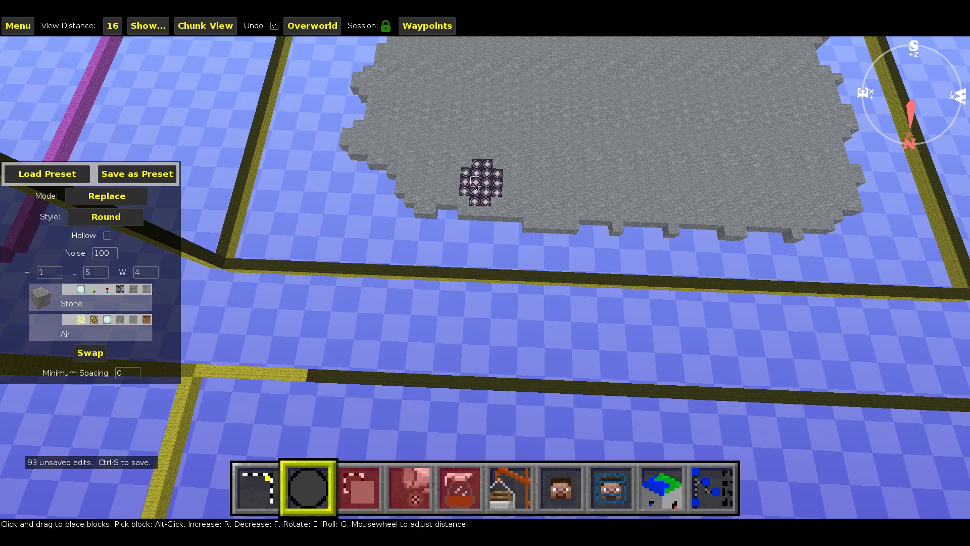
pyautogui.press('d')
pyautogui.click(470, 227)
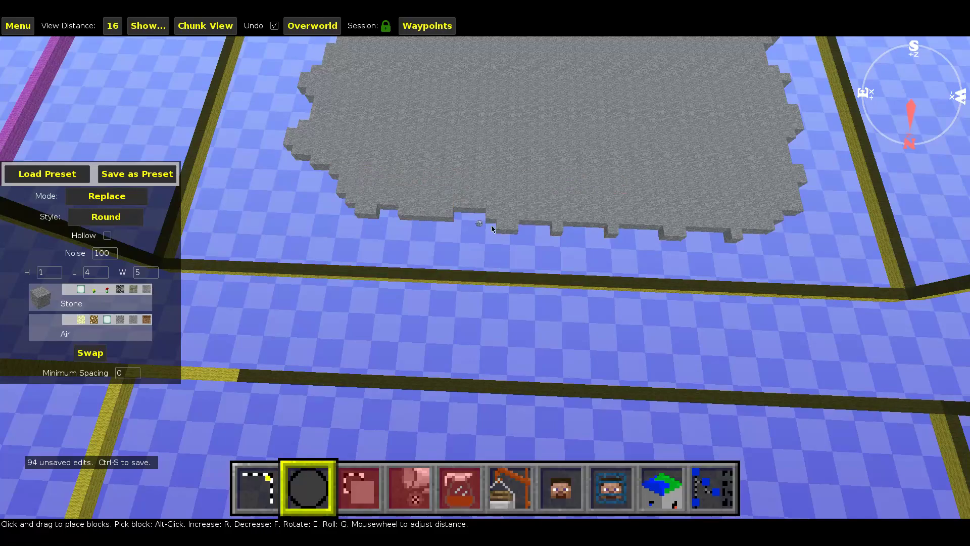
pyautogui.click(601, 224)
pyautogui.press('d')
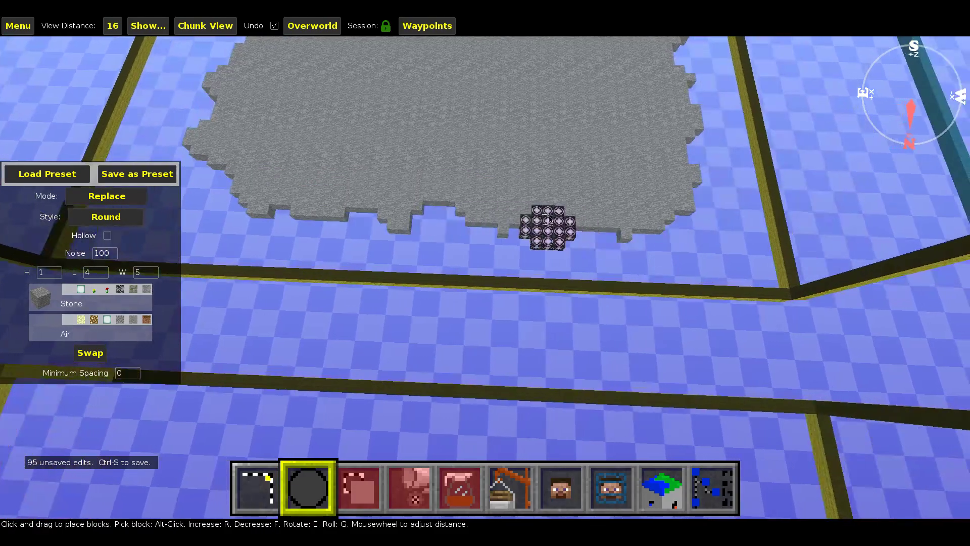
pyautogui.click(521, 219)
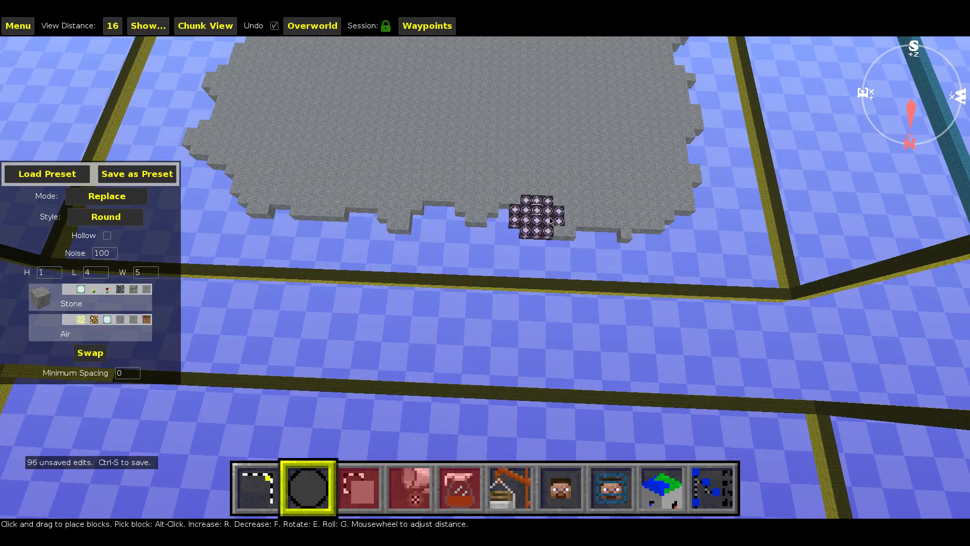
pyautogui.press('d')
pyautogui.click(498, 218)
# Cut an irregular outline into the northern part of the stone floor's west edge
pyautogui.moveTo(557, 221); pyautogui.dragTo(525, 213, button='right')
pyautogui.press('d')
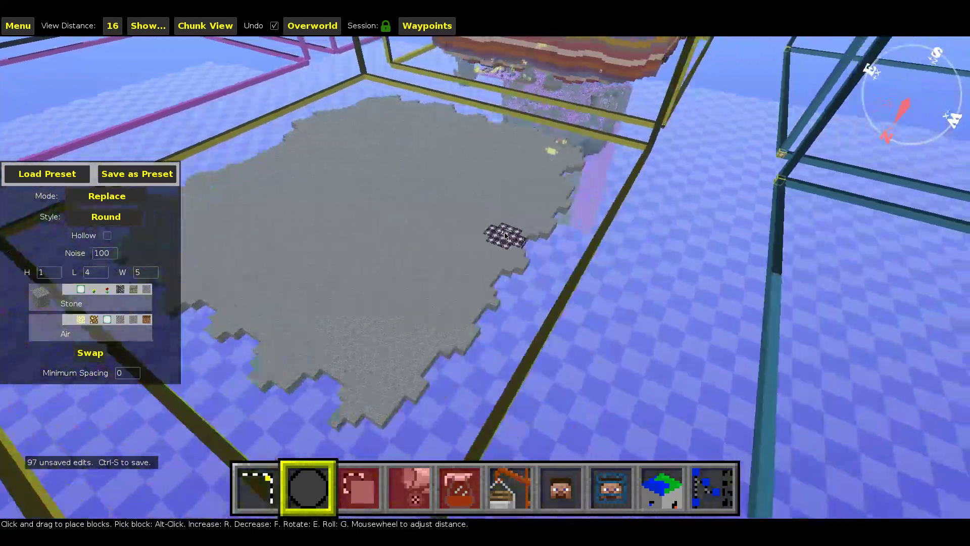
pyautogui.click(459, 340)
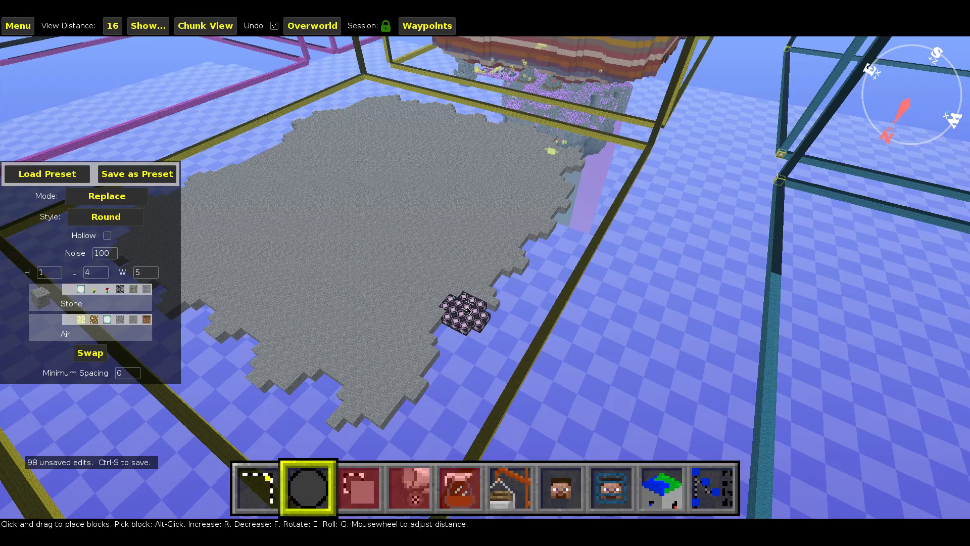
pyautogui.click(468, 310)
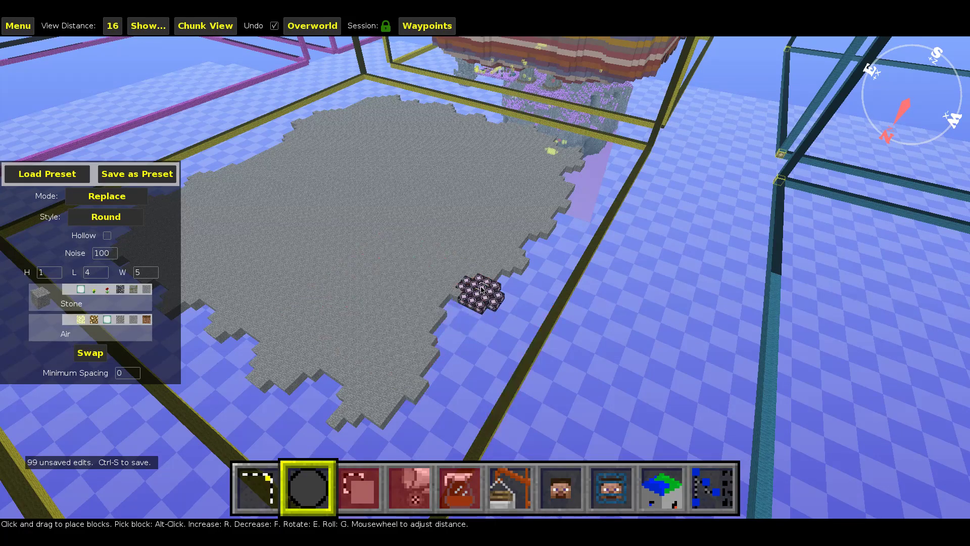
pyautogui.click(473, 285)
pyautogui.click(498, 302)
pyautogui.click(493, 282)
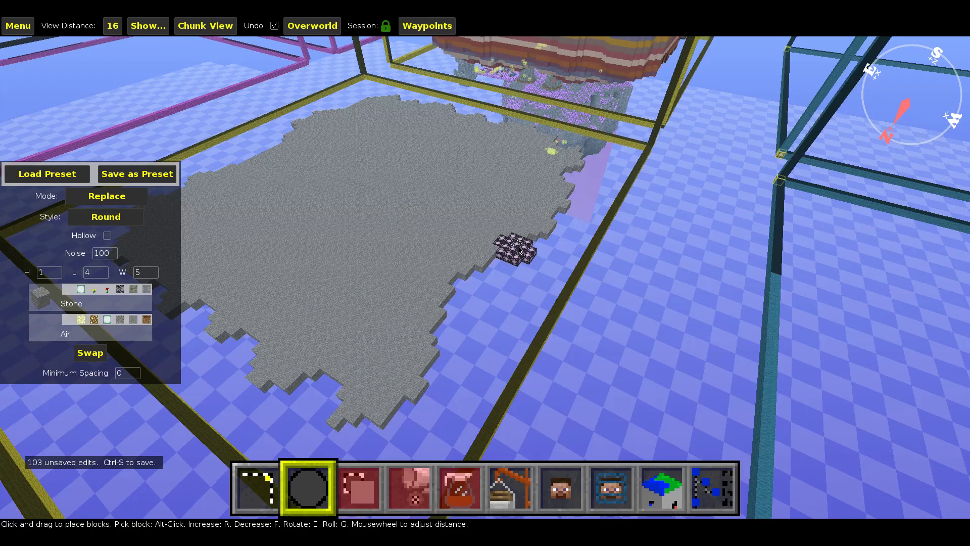
# Erase stone around the middle of the floor's south edge to make its outline more irregular
pyautogui.rightClick(439, 254)
pyautogui.press('d')
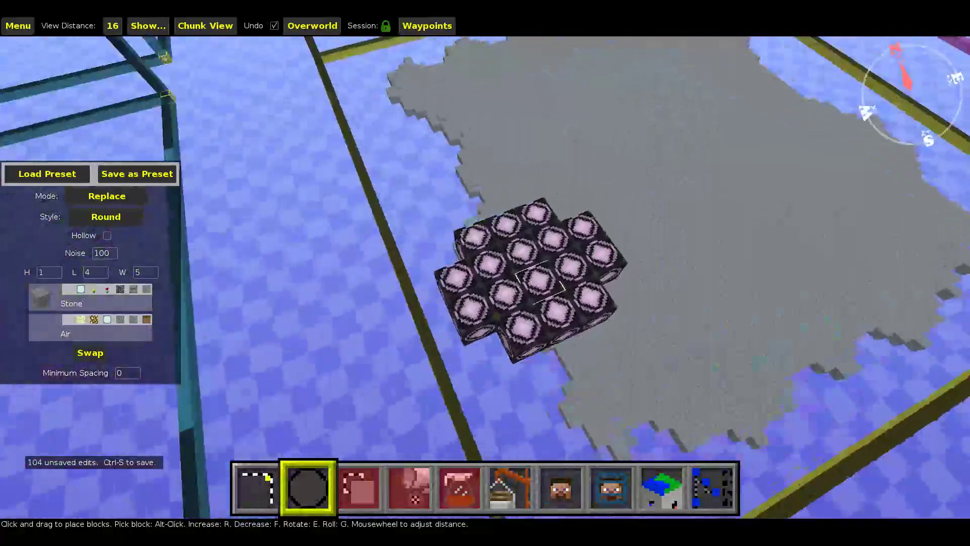
pyautogui.rightClick(438, 254)
pyautogui.rightClick(488, 256)
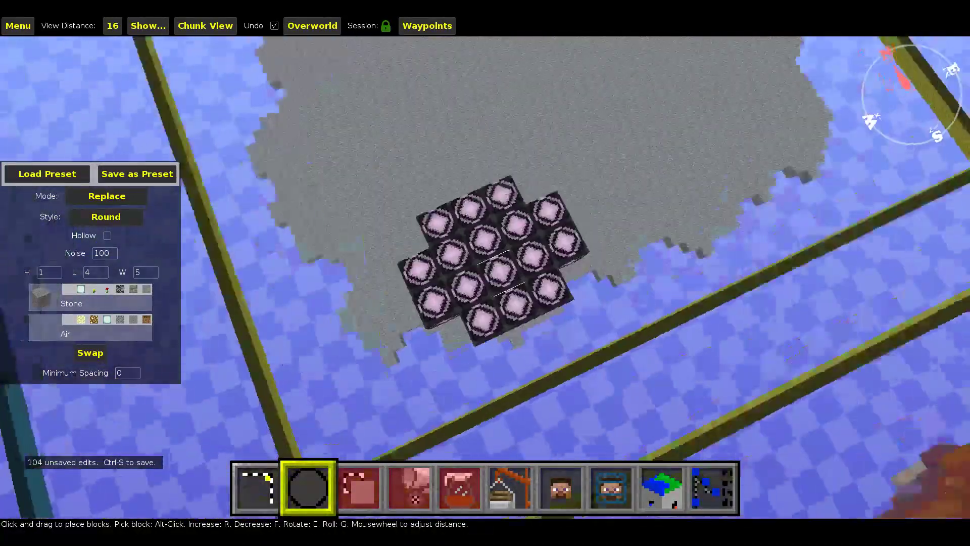
pyautogui.rightClick(488, 256)
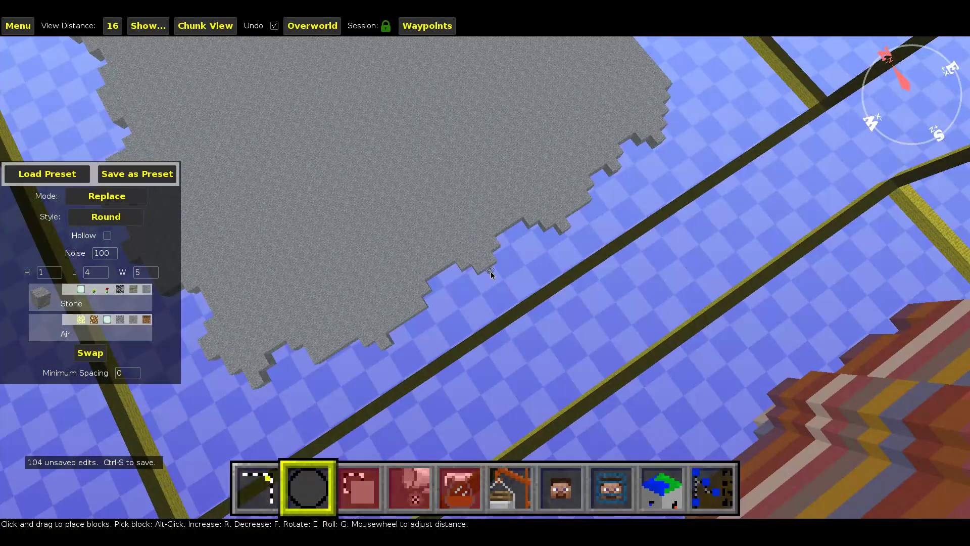
pyautogui.rightClick(486, 270)
pyautogui.press('s')
pyautogui.rightClick(487, 271)
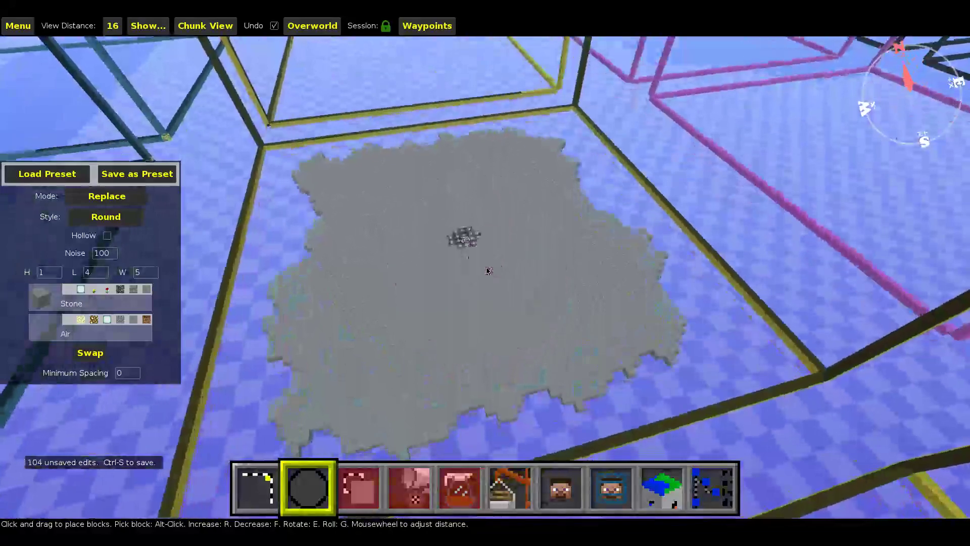
pyautogui.rightClick(490, 272)
pyautogui.press('w')
pyautogui.rightClick(501, 249)
pyautogui.press('space')
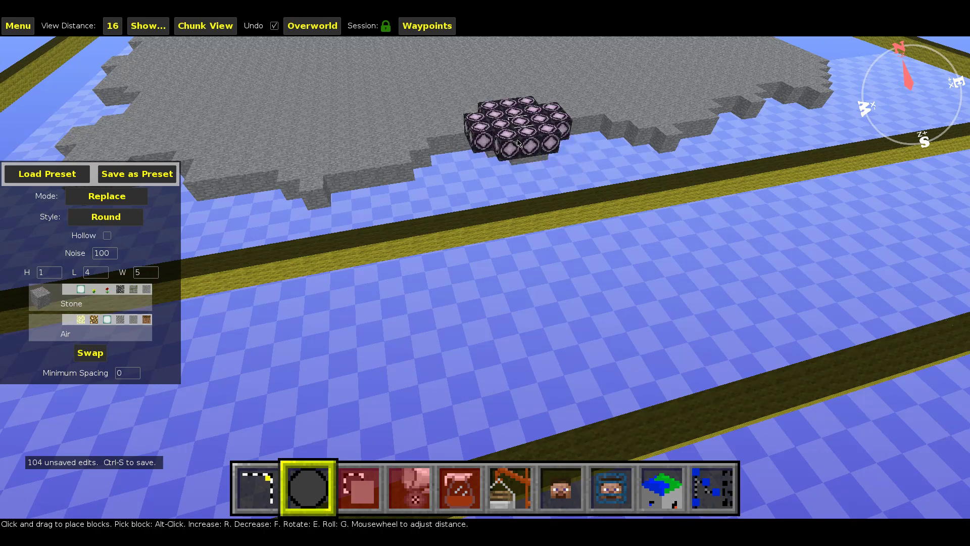
pyautogui.click(517, 145)
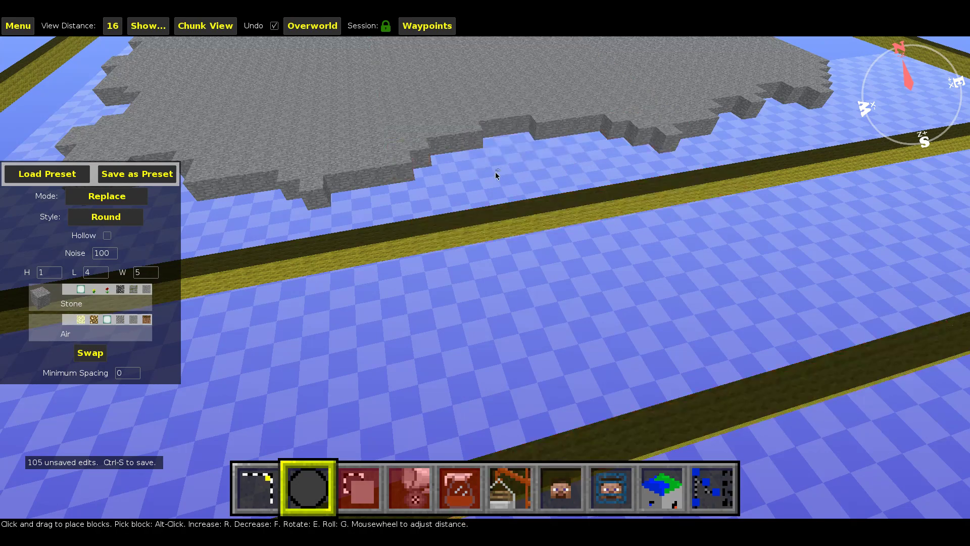
pyautogui.rightClick(475, 165)
pyautogui.rightClick(439, 166)
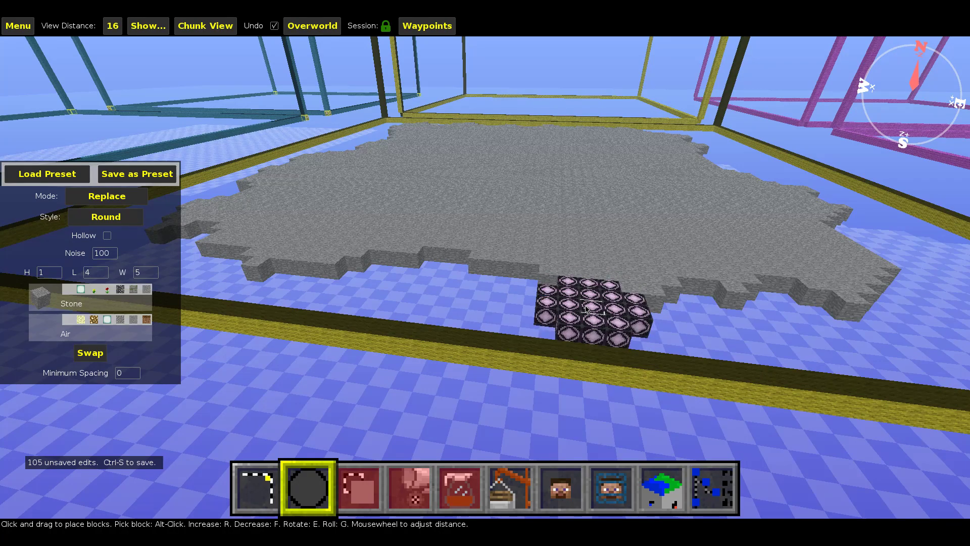
pyautogui.click(586, 309)
# Cut a notch into the southern part of the floor's east edge
pyautogui.rightClick(544, 218)
pyautogui.press('w')
pyautogui.press('d')
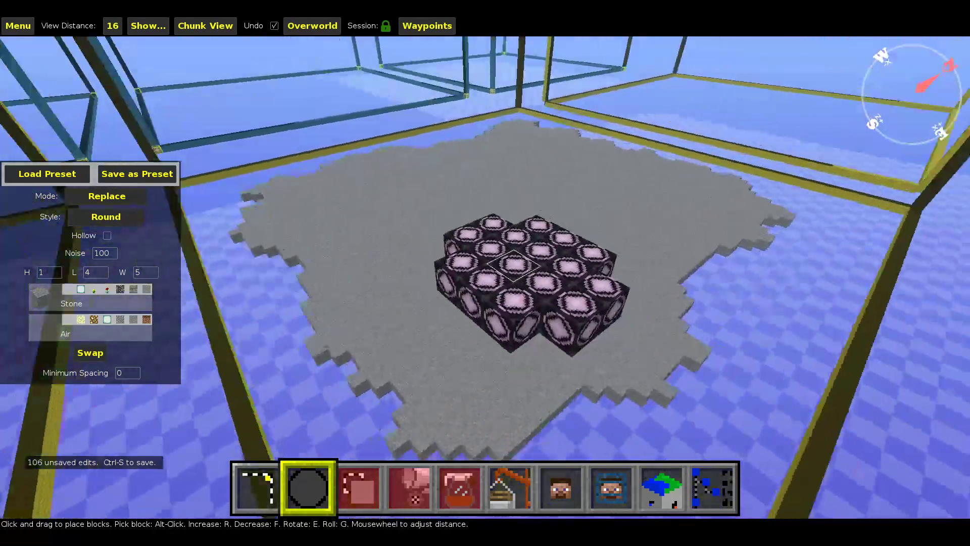
pyautogui.rightClick(590, 334)
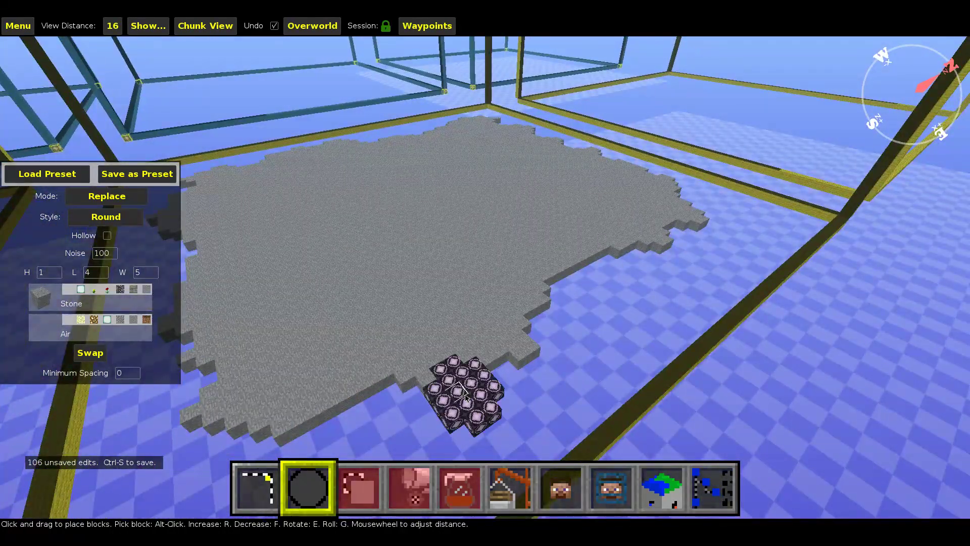
pyautogui.click(460, 391)
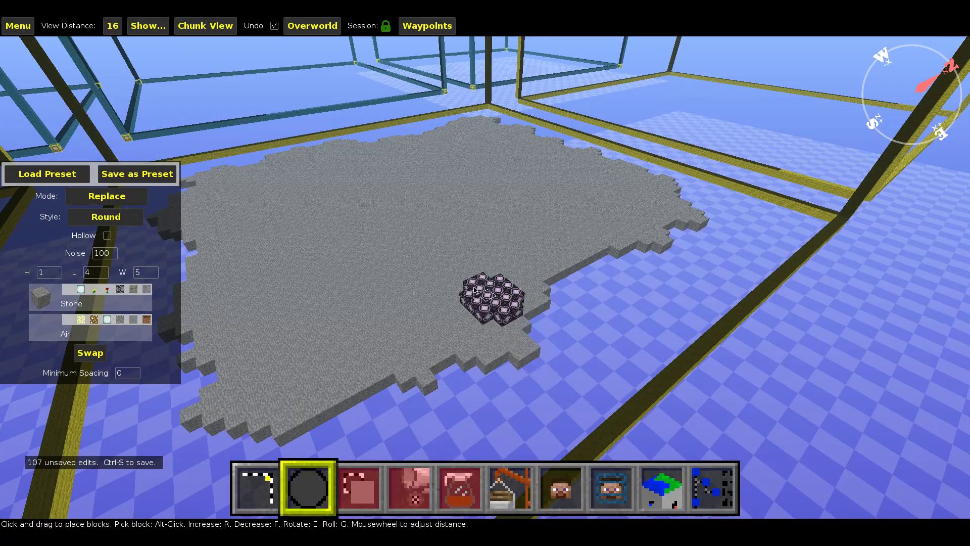
# Select the floor layer inside the yellow frame and shrink the selection to 64W x 64L x 1H
pyautogui.rightClick(479, 293)
pyautogui.press('a')
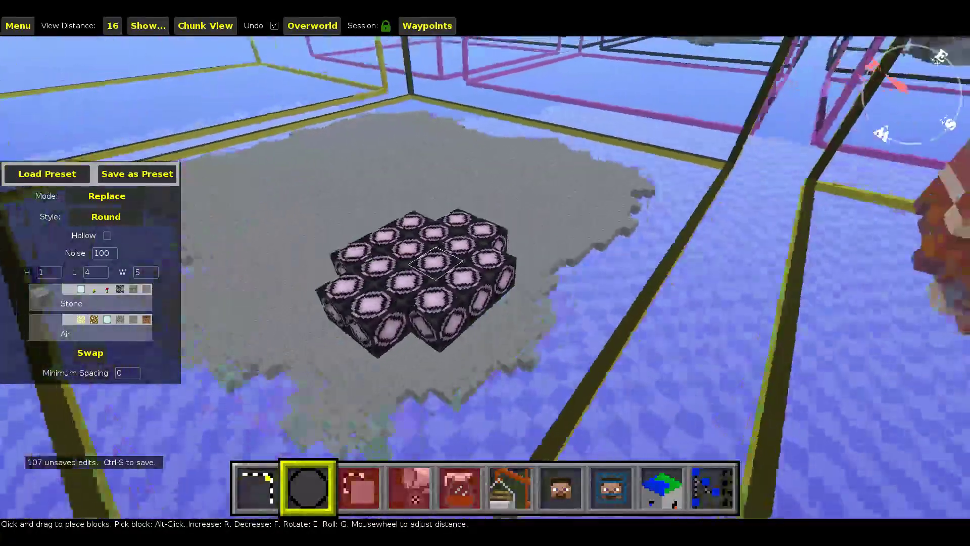
pyautogui.press('space')
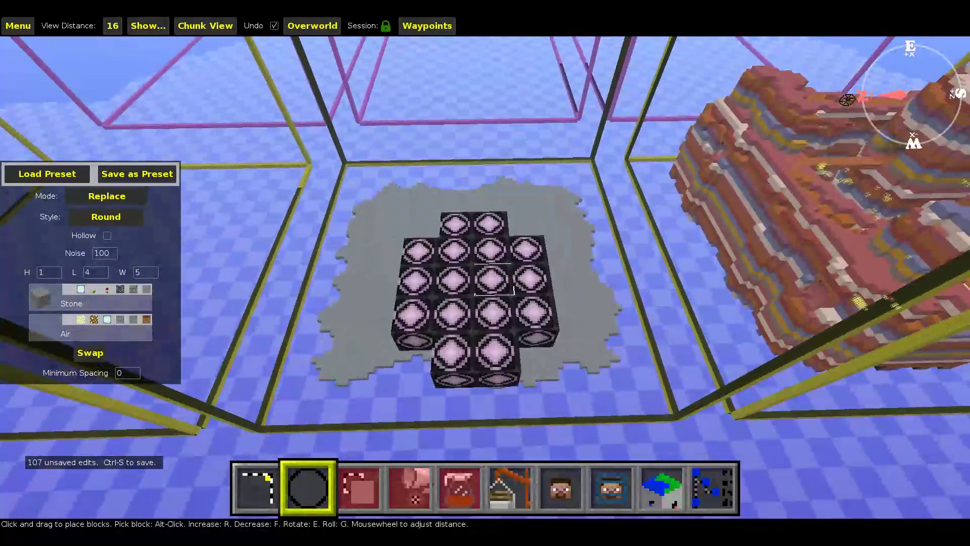
pyautogui.rightClick(464, 281)
pyautogui.press('d')
pyautogui.press('a')
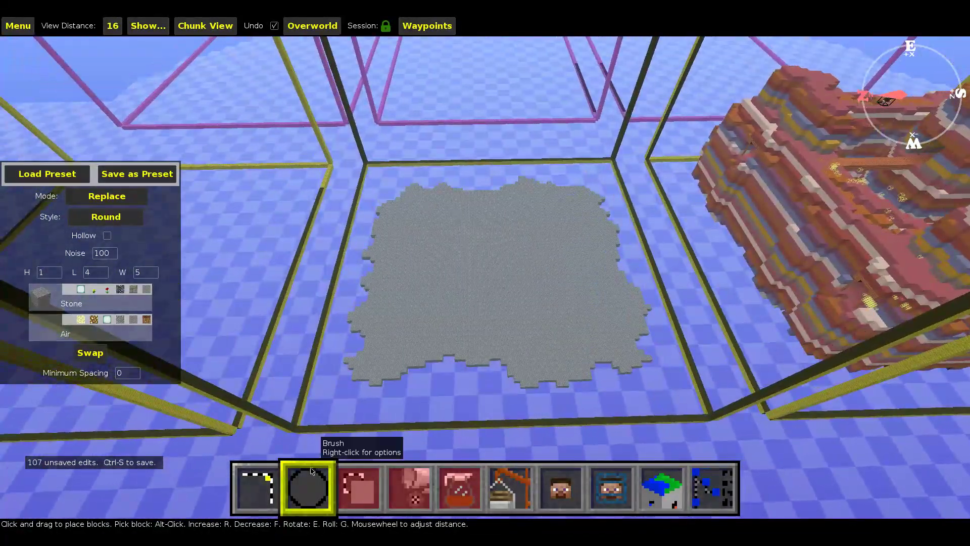
pyautogui.click(272, 487)
pyautogui.moveTo(305, 429); pyautogui.dragTo(531, 160)
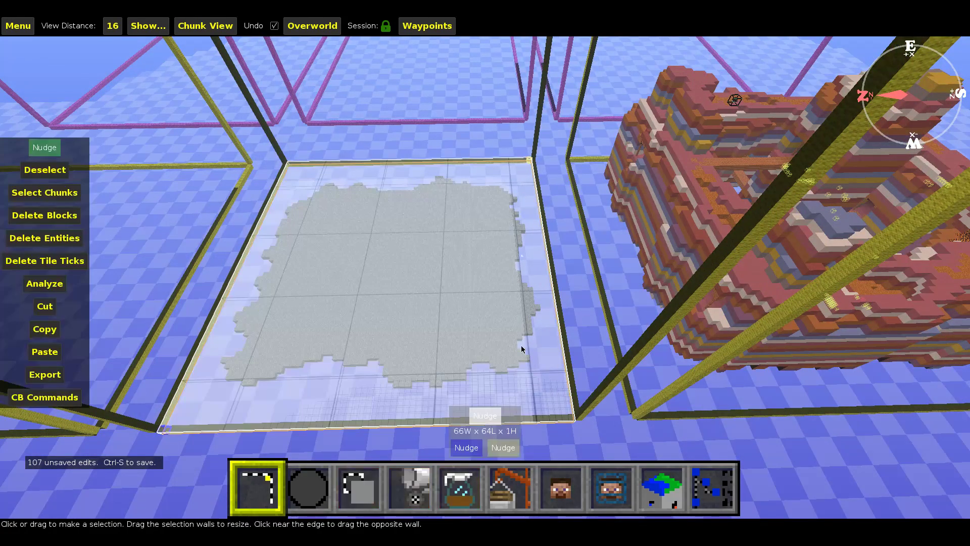
pyautogui.click(462, 453)
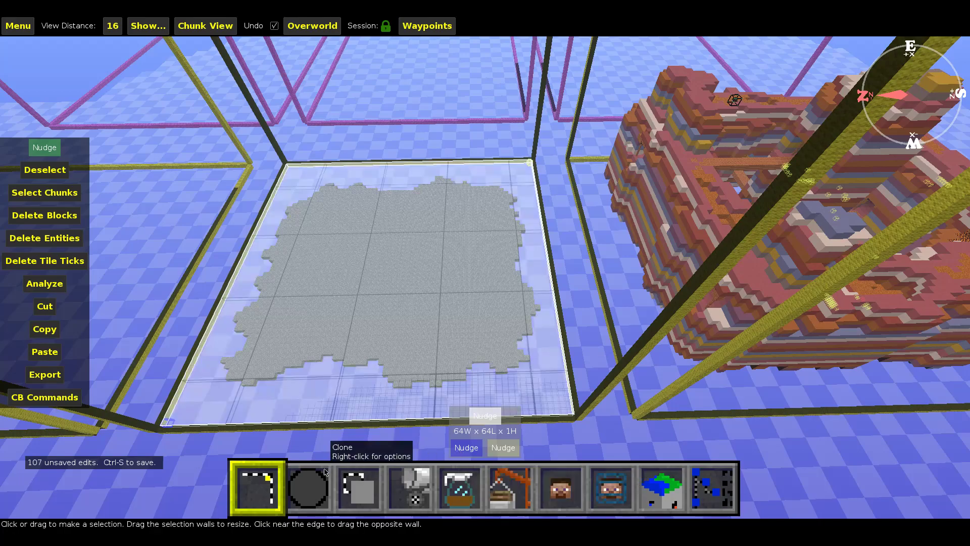
# Preview a clone of the selected floor with Y offset 1 and 17 repeats, comparing its height with the neighbouring terracotta island
pyautogui.click(355, 492)
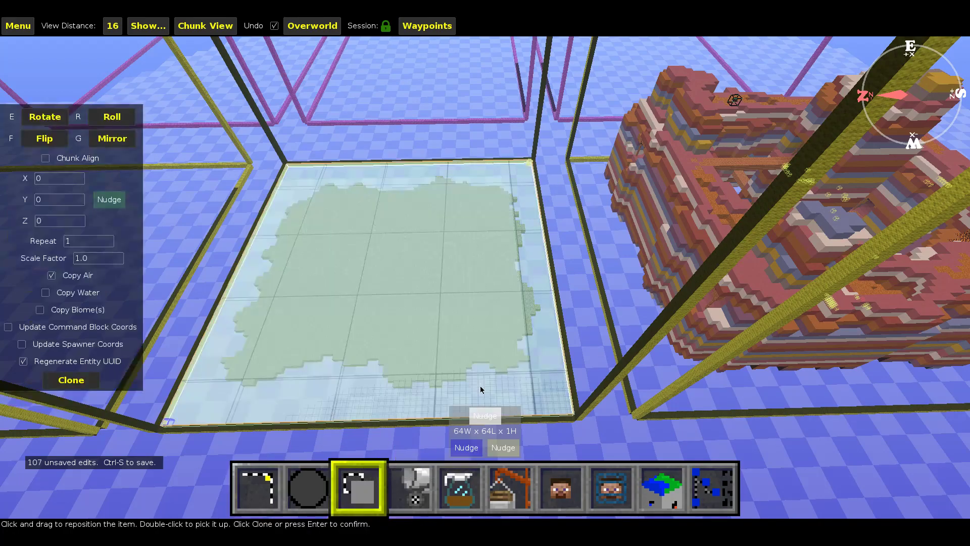
pyautogui.scroll(1, 65, 205)
pyautogui.scroll(16, 82, 242)
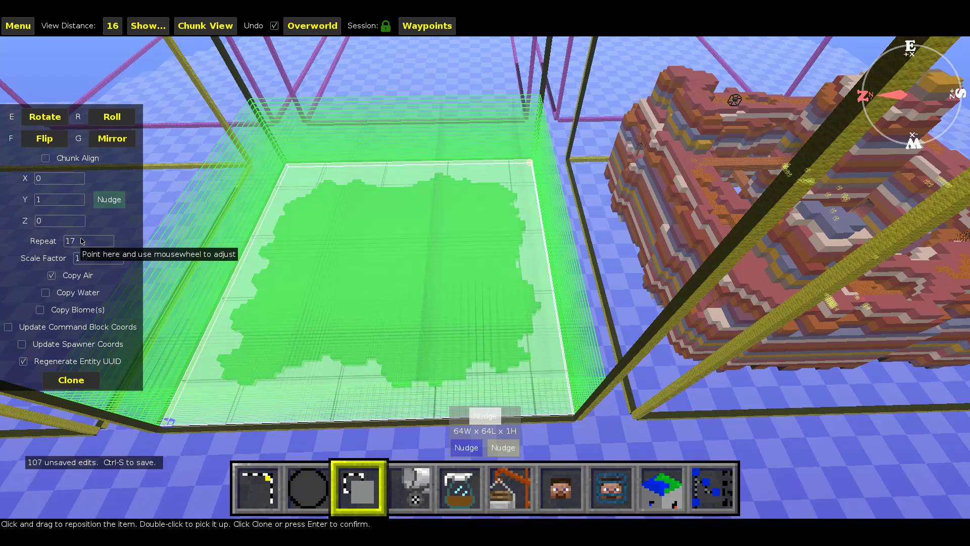
pyautogui.press('d')
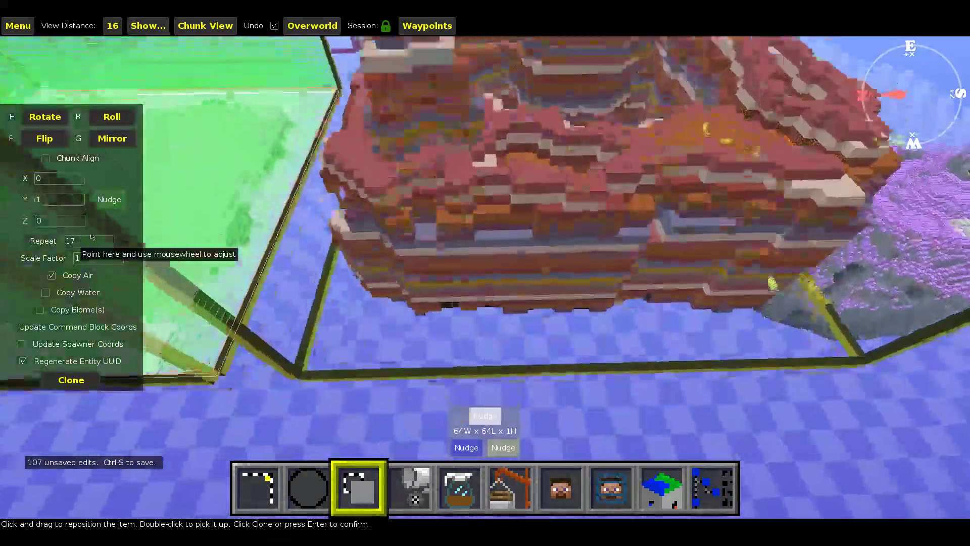
pyautogui.rightClick(202, 242)
pyautogui.press('s')
pyautogui.press('shift')
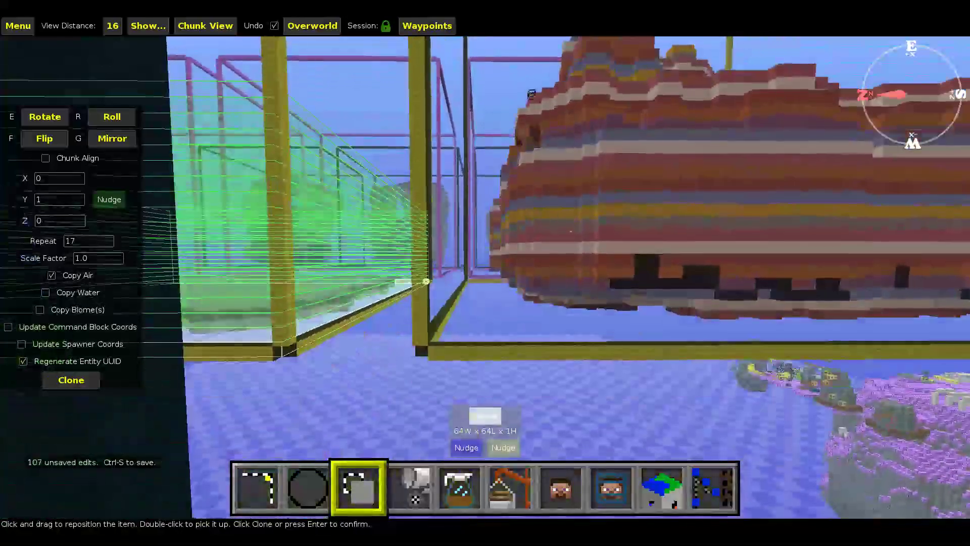
pyautogui.press('a')
pyautogui.press('space')
pyautogui.press('d')
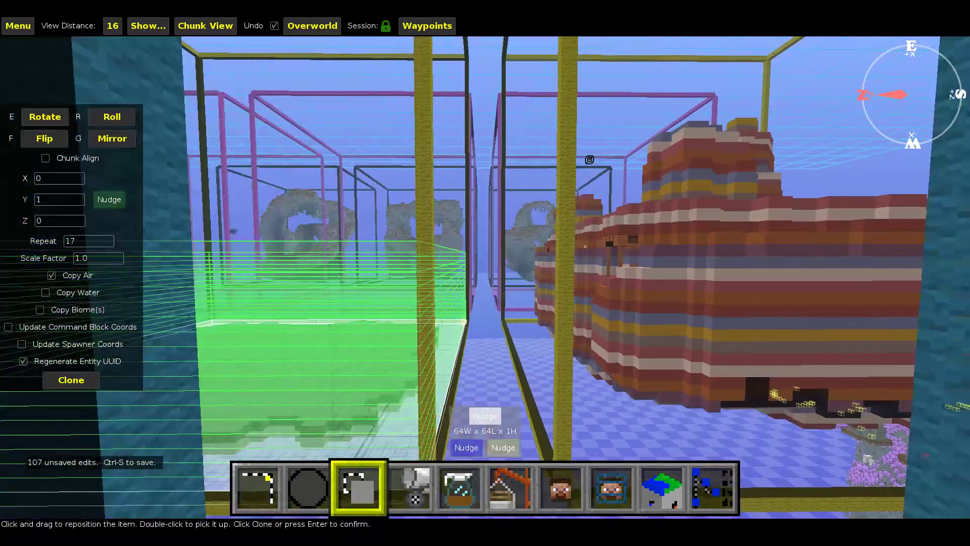
pyautogui.press('a')
# Clone the floor upward with 15 repeats and clear the selection
pyautogui.scroll(-2, 81, 242)
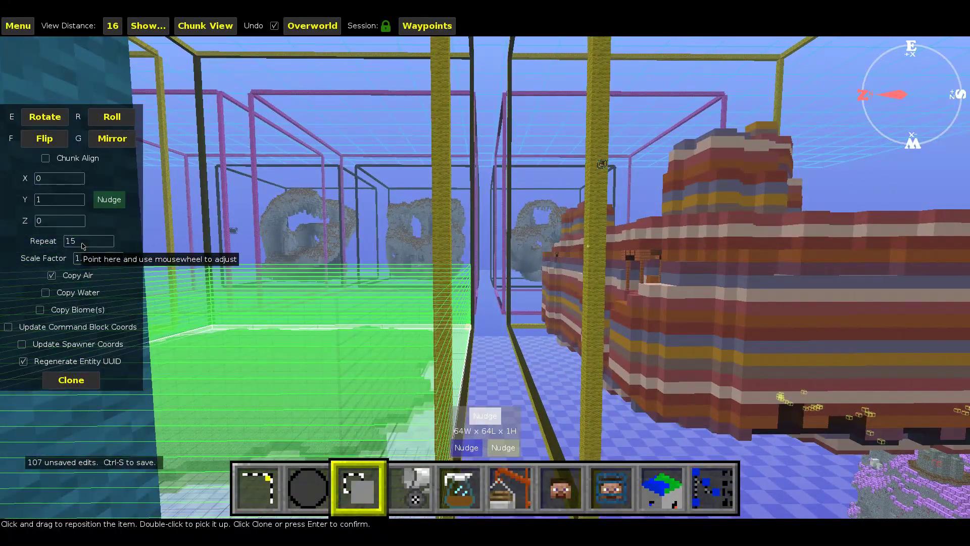
pyautogui.press('space')
pyautogui.moveTo(248, 254); pyautogui.dragTo(274, 314, button='right')
pyautogui.click(70, 380)
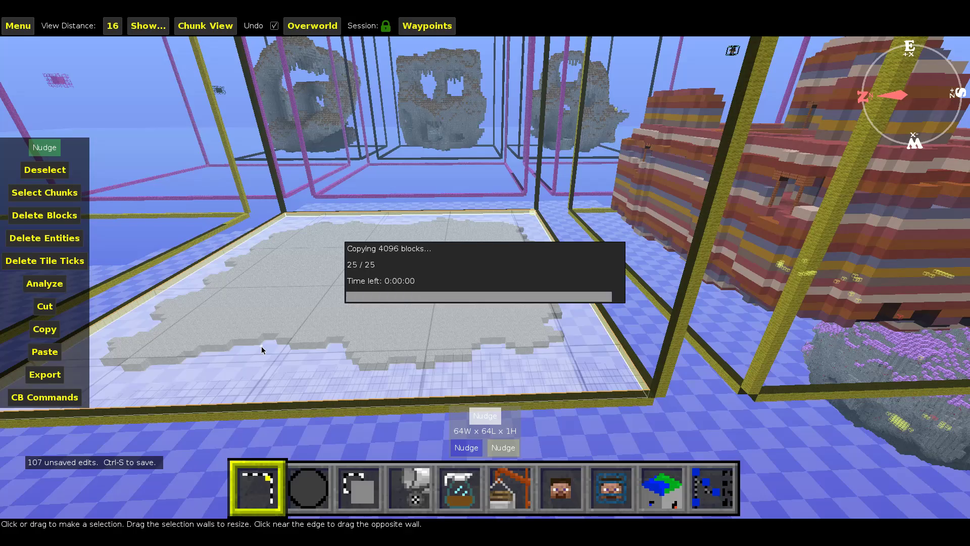
pyautogui.press('a')
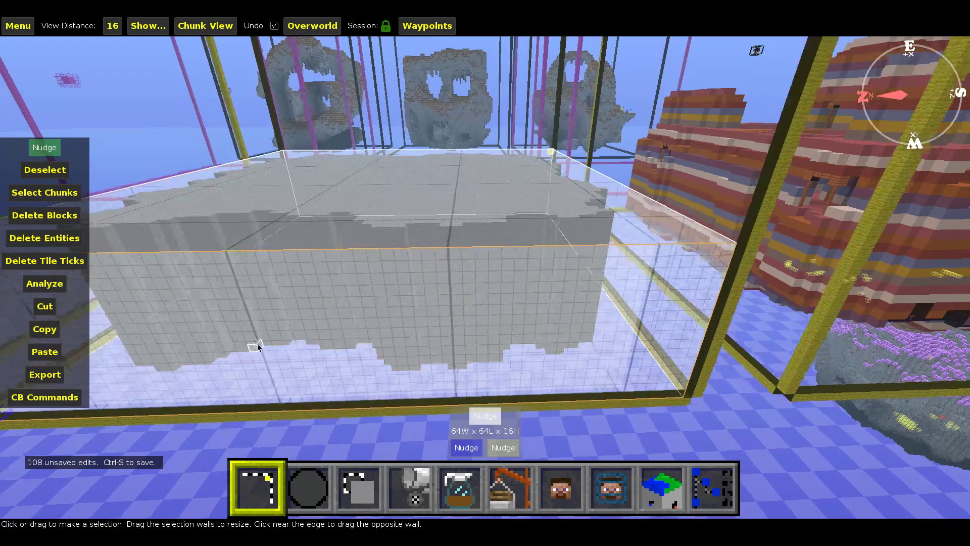
pyautogui.click(47, 171)
# Set up the round Replace brush to turn air into end stone, ready over the top of the stone block
pyautogui.press('w')
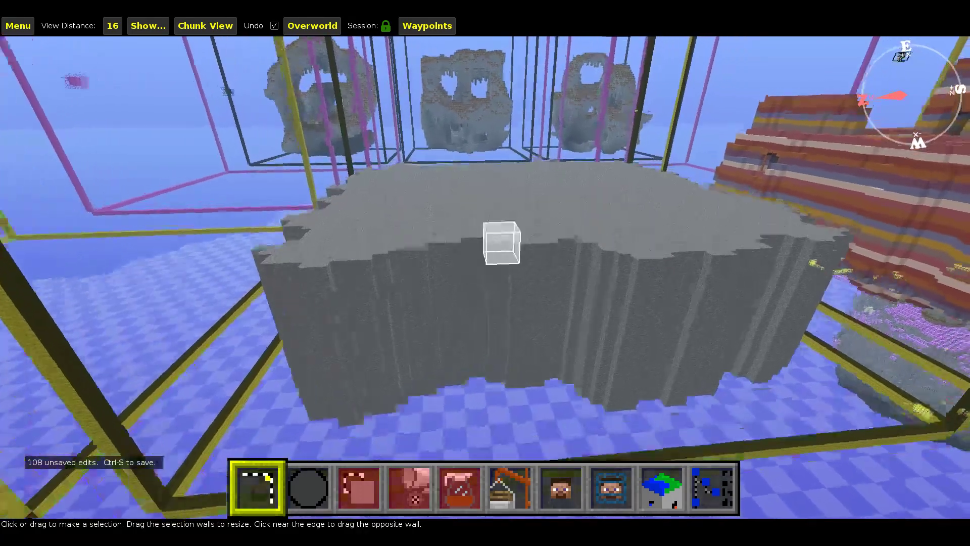
pyautogui.rightClick(500, 247)
pyautogui.press('d')
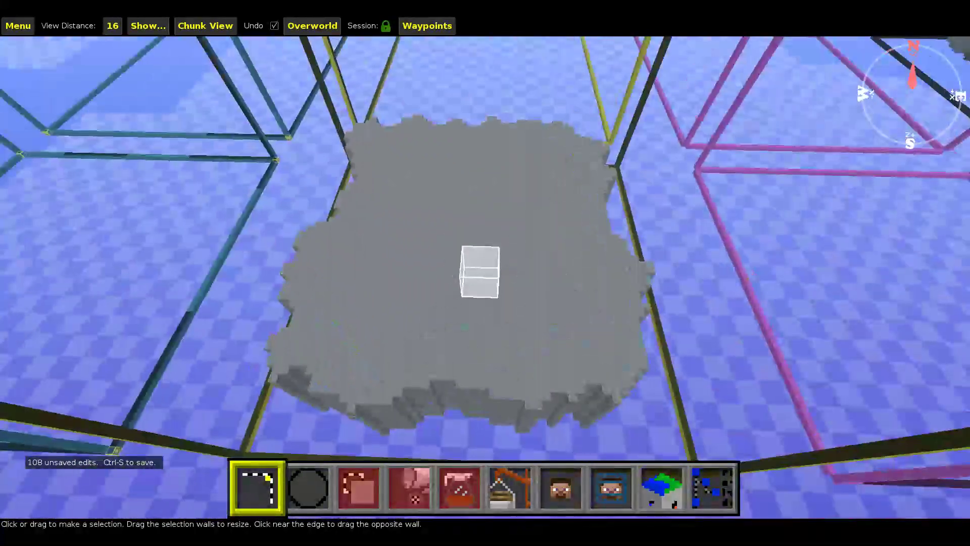
pyautogui.rightClick(485, 273)
pyautogui.click(300, 484)
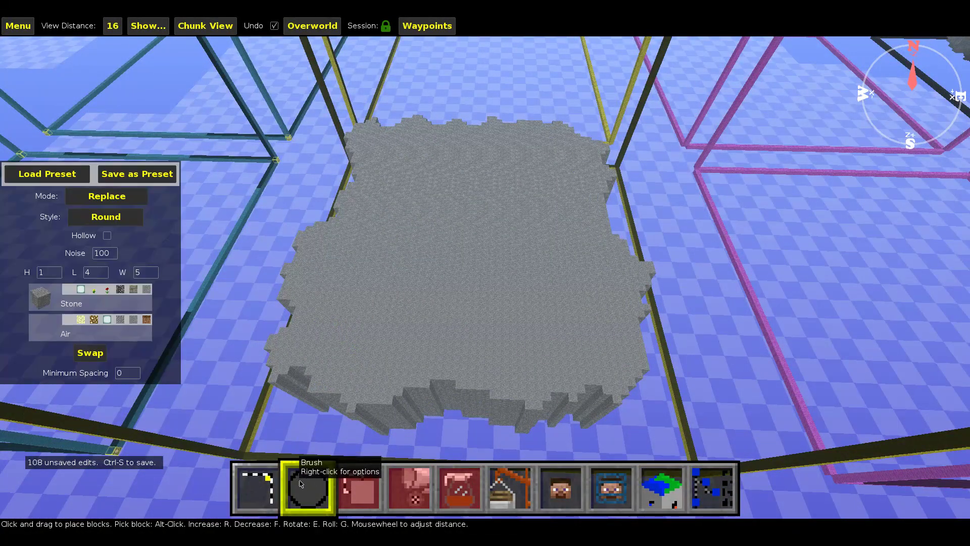
pyautogui.press('a')
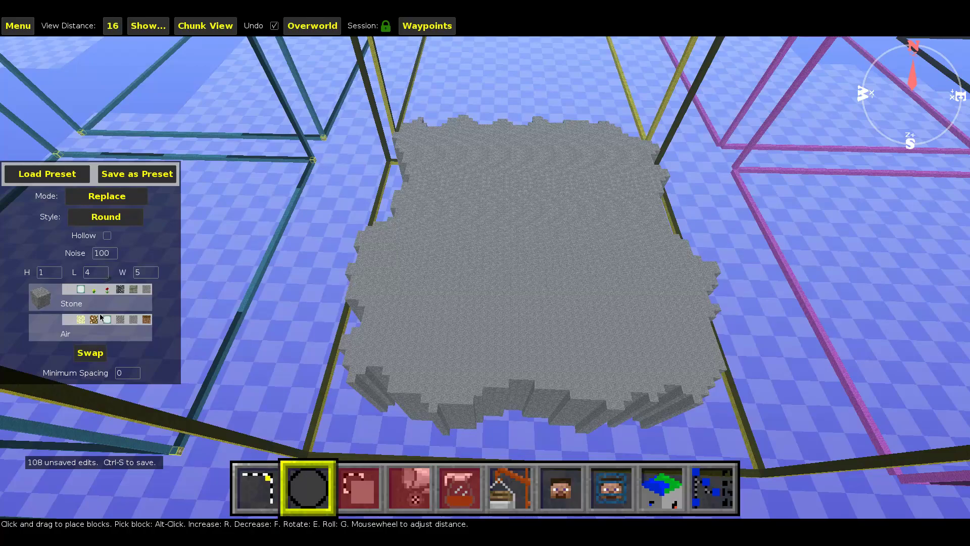
pyautogui.click(90, 353)
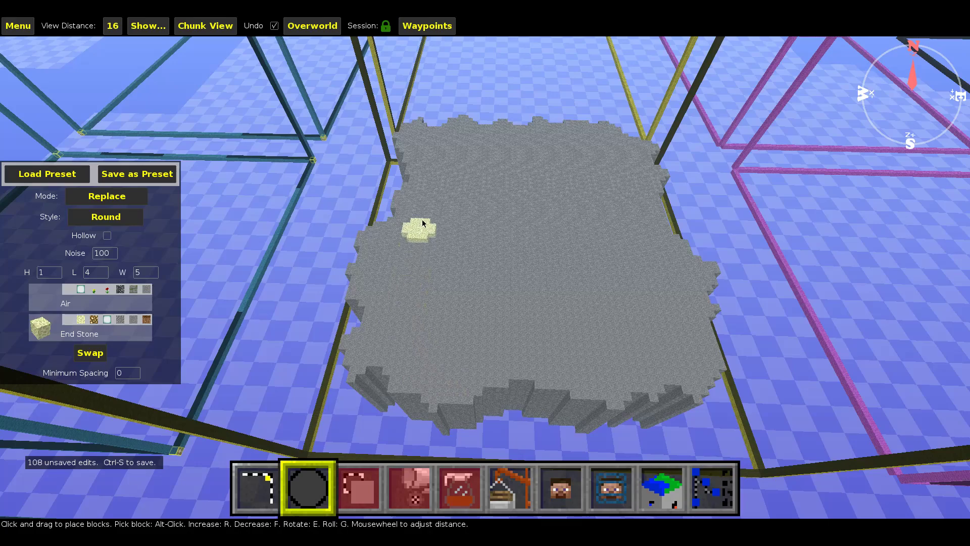
# Paint a one-block-high end stone strip on top of the block along its entire east edge
pyautogui.press('d')
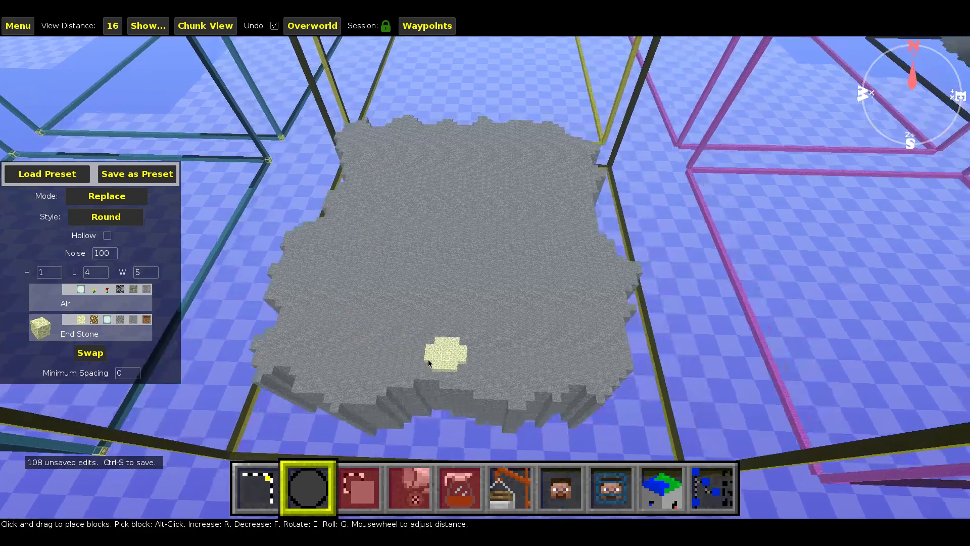
pyautogui.press('a')
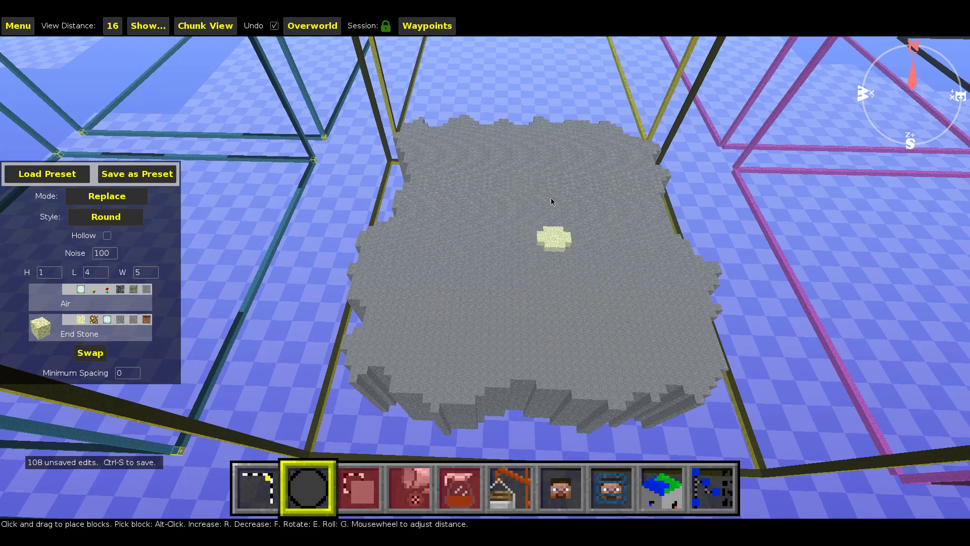
pyautogui.press('a')
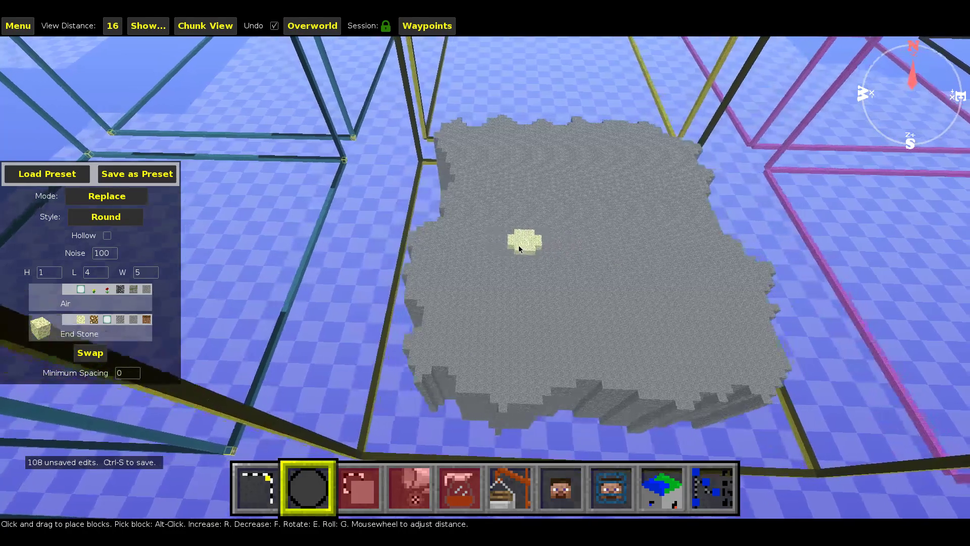
pyautogui.press('d')
pyautogui.rightClick(499, 256)
pyautogui.press('d')
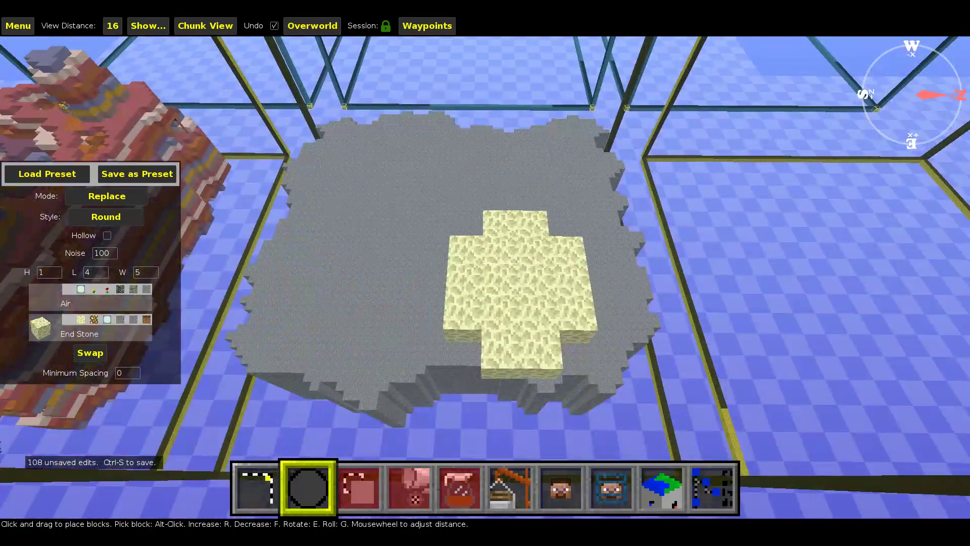
pyautogui.rightClick(498, 258)
pyautogui.press('a')
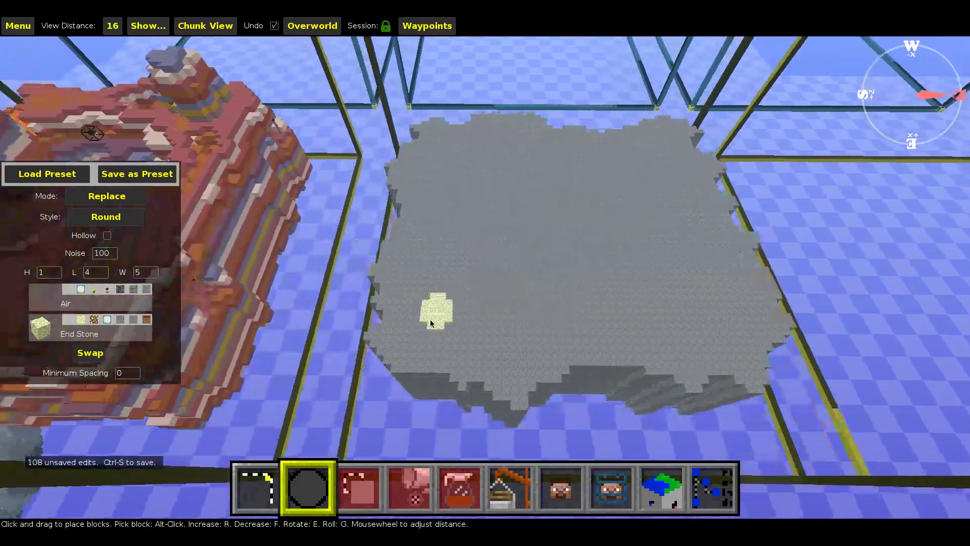
pyautogui.moveTo(413, 340)
pyautogui.mouseDown()
pyautogui.moveTo(525, 359)
pyautogui.moveTo(521, 386)
pyautogui.moveTo(545, 356)
pyautogui.moveTo(600, 338)
pyautogui.moveTo(735, 344)
pyautogui.moveTo(770, 302)
pyautogui.mouseUp()
pyautogui.press('d')
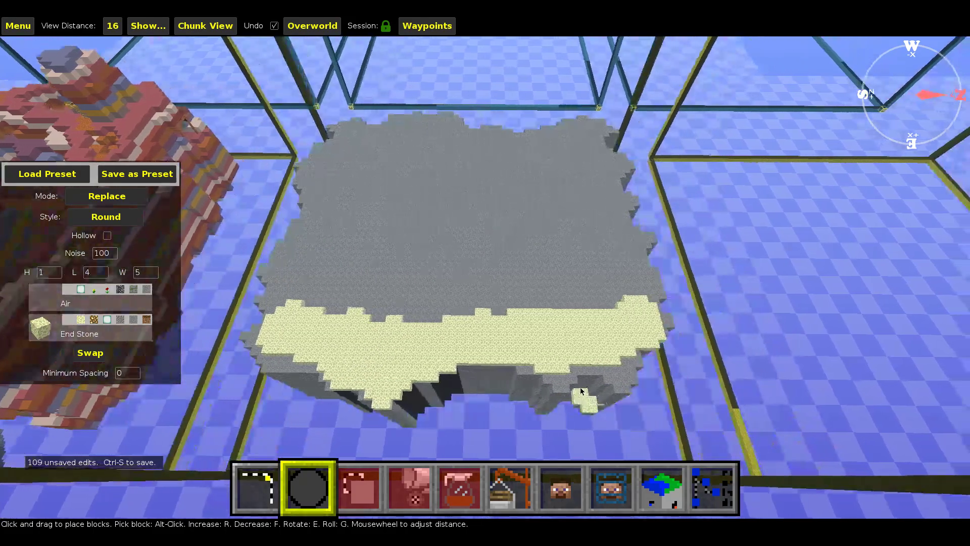
# Examine the block's east cliff face below the end stone strip from close up
pyautogui.moveTo(583, 395); pyautogui.dragTo(554, 342, button='right')
pyautogui.press('shift')
pyautogui.moveTo(536, 285); pyautogui.dragTo(531, 248, button='right')
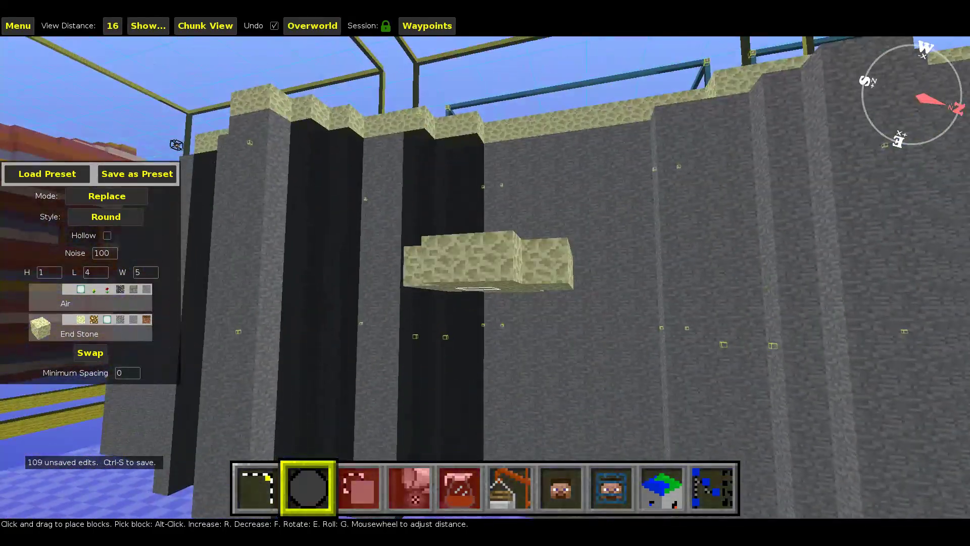
pyautogui.press('a')
pyautogui.press('d')
pyautogui.press('w')
pyautogui.moveTo(594, 244); pyautogui.dragTo(596, 212, button='right')
pyautogui.press('d')
pyautogui.press('space')
# Extend the end stone outward over the bare stone at the northern part of the east edge and the northeast corner
pyautogui.moveTo(498, 287)
pyautogui.mouseDown(button='right')
pyautogui.moveTo(511, 303)
pyautogui.moveTo(511, 343)
pyautogui.moveTo(467, 349)
pyautogui.moveTo(545, 309)
pyautogui.mouseUp(button='right')
pyautogui.press('d')
pyautogui.press('s')
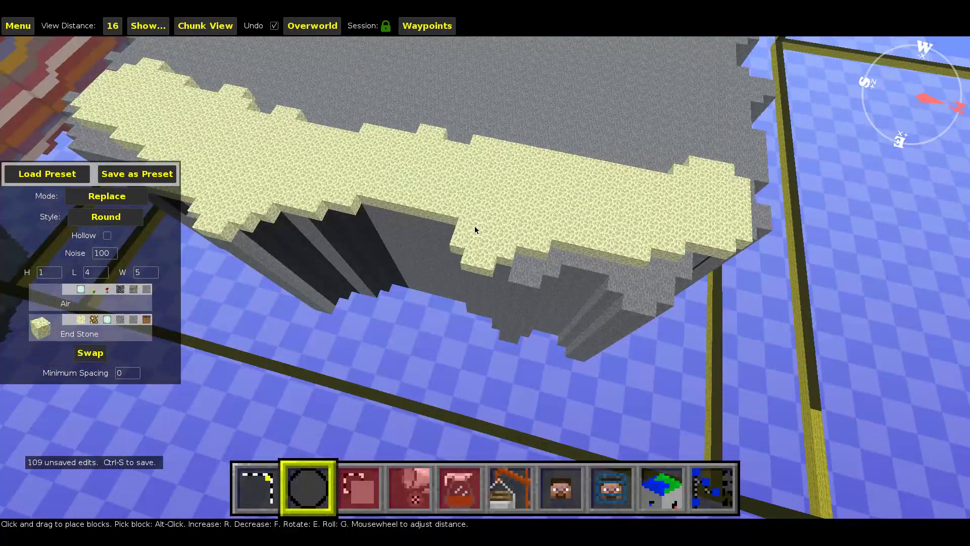
pyautogui.click(478, 230)
pyautogui.click(521, 256)
pyautogui.click(585, 256)
pyautogui.press('d')
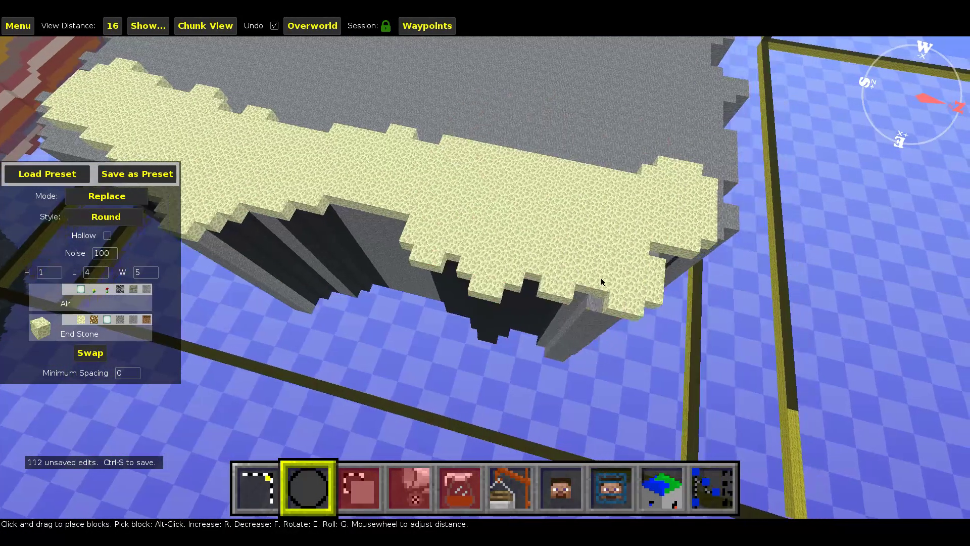
pyautogui.click(502, 286)
pyautogui.click(538, 266)
pyautogui.moveTo(514, 259); pyautogui.dragTo(382, 268, button='right')
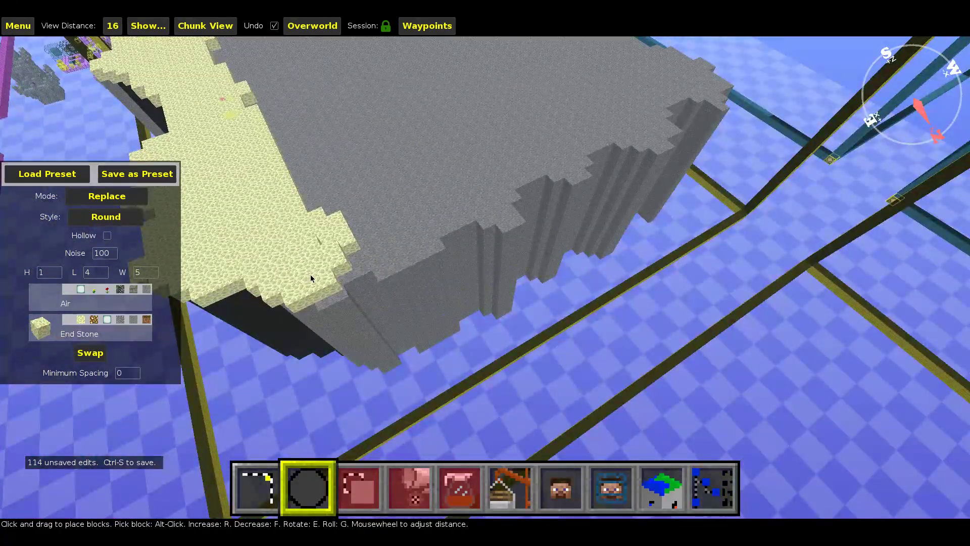
pyautogui.click(314, 277)
pyautogui.click(363, 259)
# Fill the bare stone along the southern part of the east edge and the southeast corner with end stone
pyautogui.press('a')
pyautogui.moveTo(367, 243); pyautogui.dragTo(491, 250, button='right')
pyautogui.press('a')
pyautogui.press('a')
pyautogui.click(474, 177)
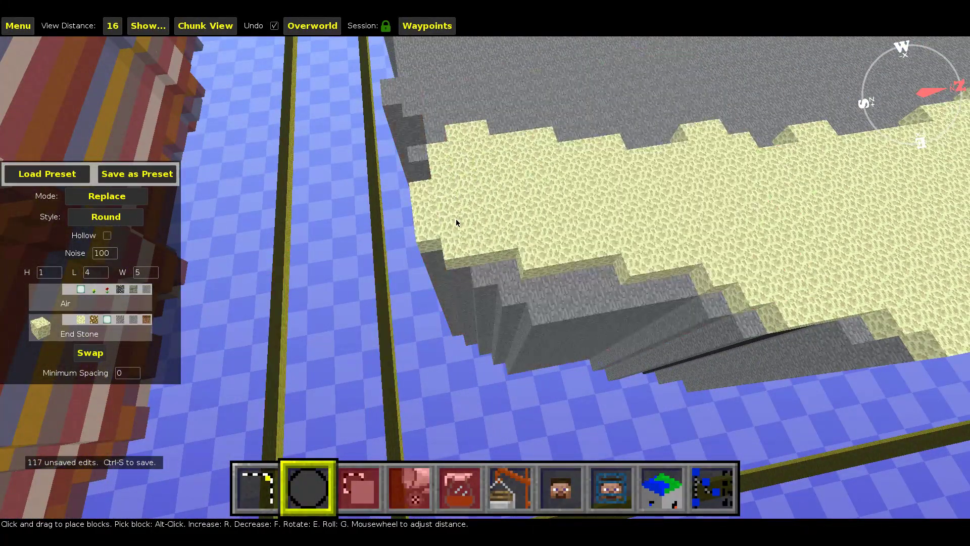
pyautogui.click(457, 221)
pyautogui.click(499, 267)
pyautogui.click(578, 285)
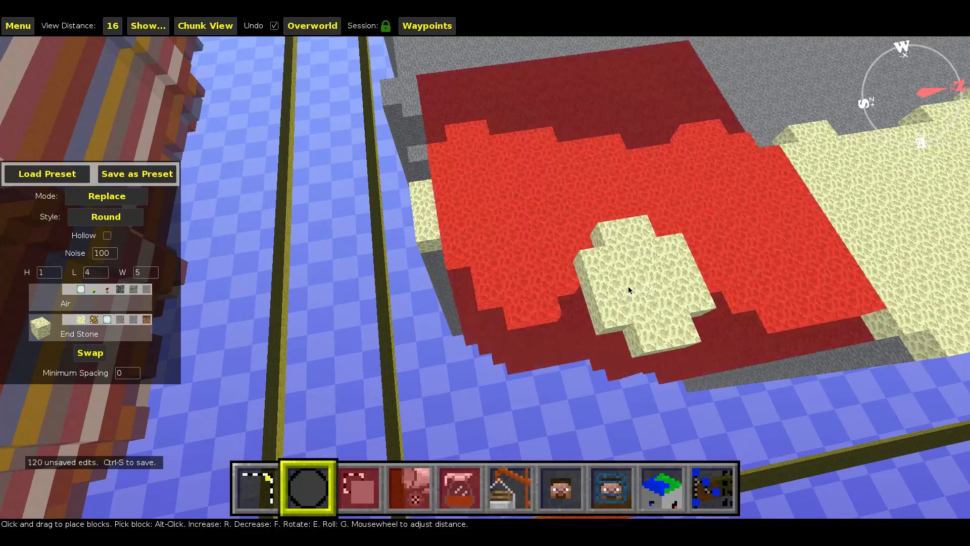
pyautogui.click(680, 287)
pyautogui.press('d')
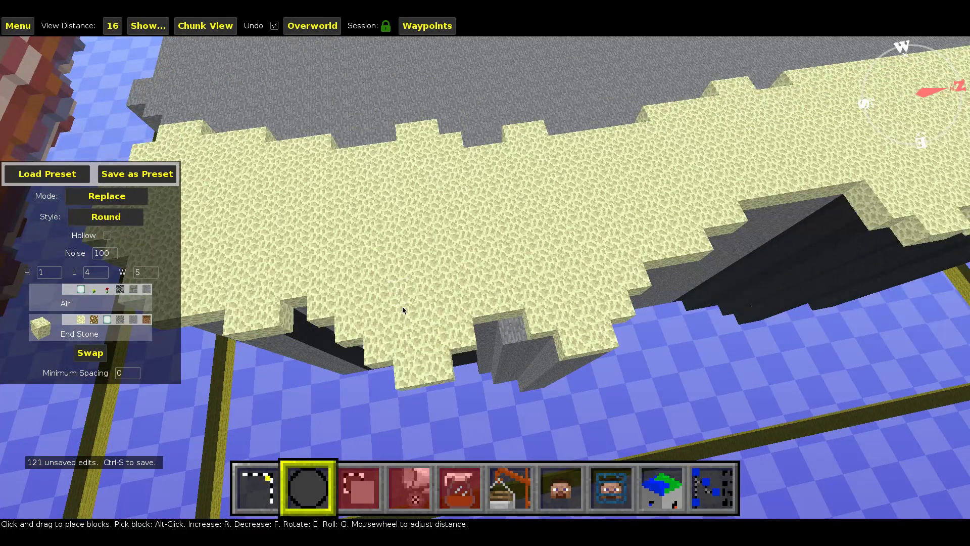
pyautogui.click(515, 334)
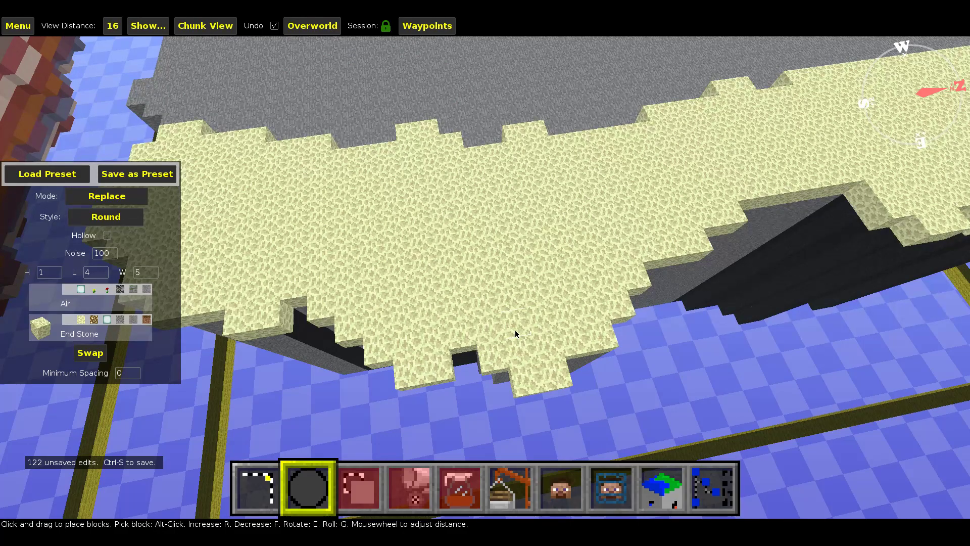
pyautogui.click(423, 309)
# Look over the block's top from several sides to check the end stone strip and the remaining bare stone
pyautogui.rightClick(422, 309)
pyautogui.press('w')
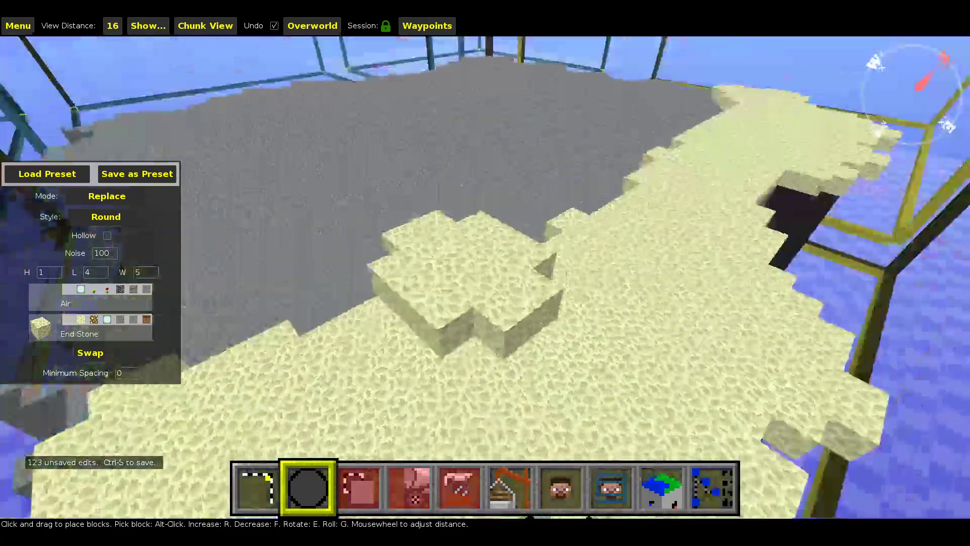
pyautogui.press('s')
pyautogui.press('a')
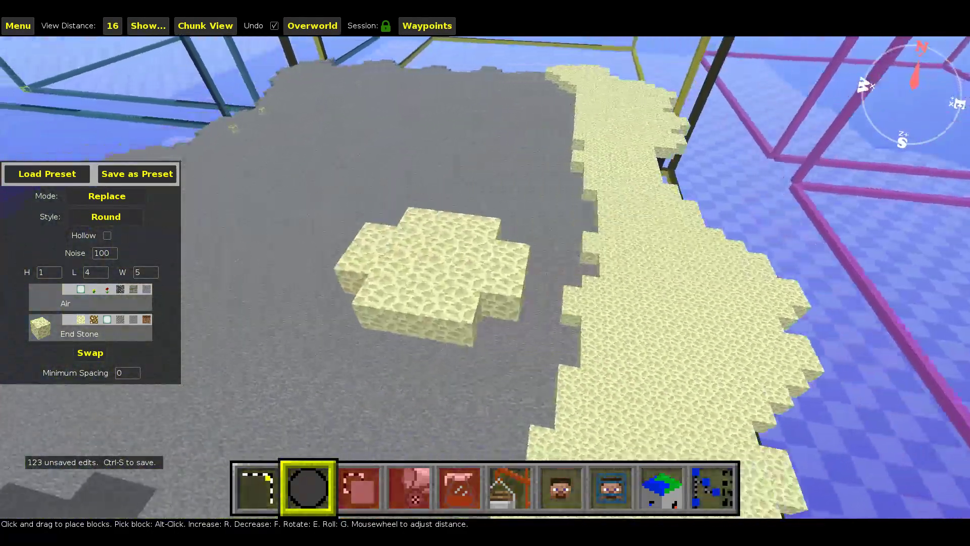
pyautogui.press('a')
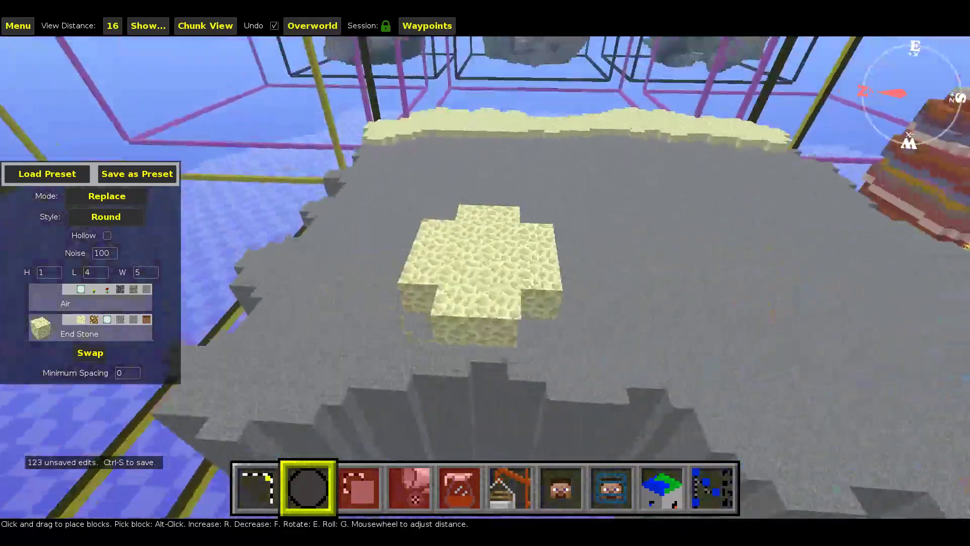
pyautogui.press('w')
pyautogui.rightClick(472, 302)
pyautogui.rightClick(471, 305)
pyautogui.rightClick(488, 294)
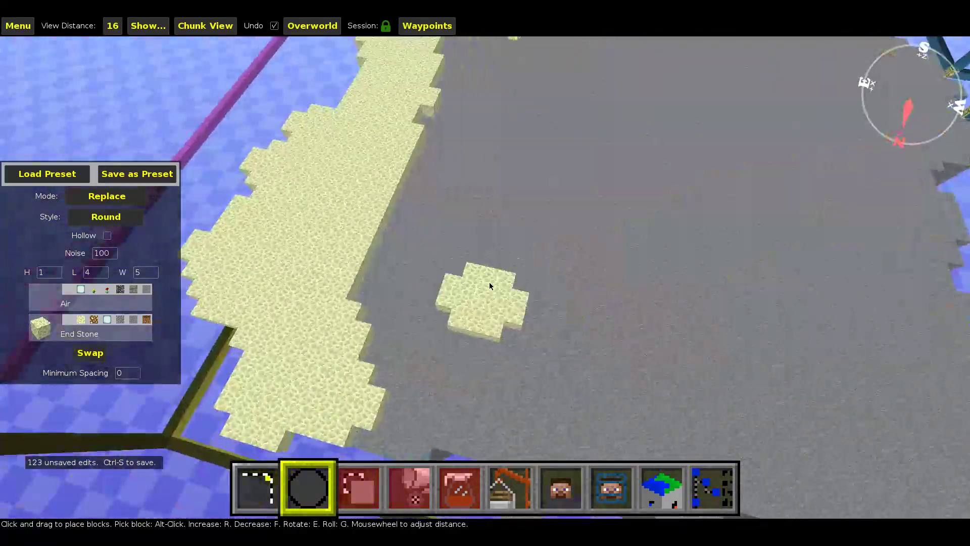
pyautogui.rightClick(489, 293)
pyautogui.rightClick(489, 293)
# Widen the end stone westward along the north edge and thicken the northern part of the strip's inner edge
pyautogui.rightClick(504, 226)
pyautogui.press('s')
pyautogui.press('w')
pyautogui.rightClick(504, 226)
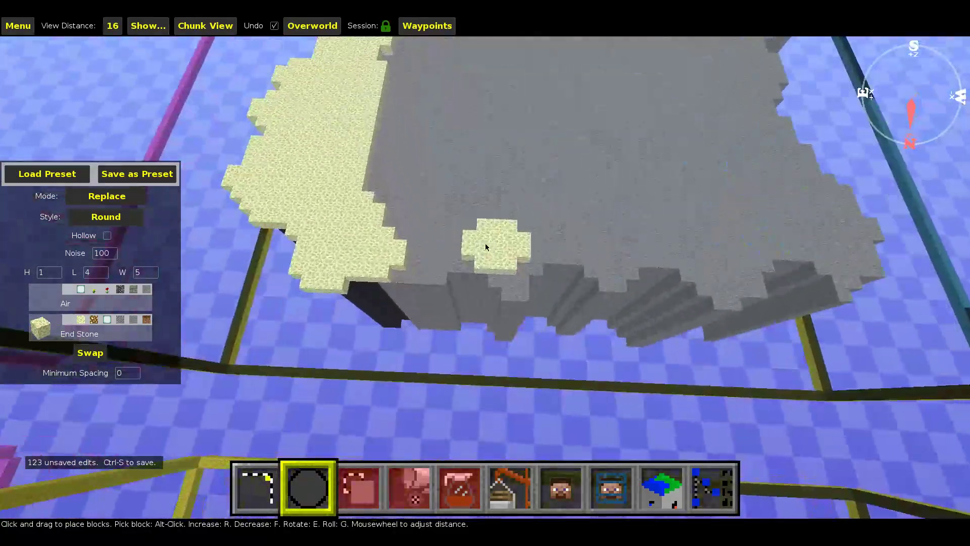
pyautogui.moveTo(417, 251)
pyautogui.mouseDown()
pyautogui.moveTo(451, 241)
pyautogui.moveTo(435, 223)
pyautogui.mouseUp()
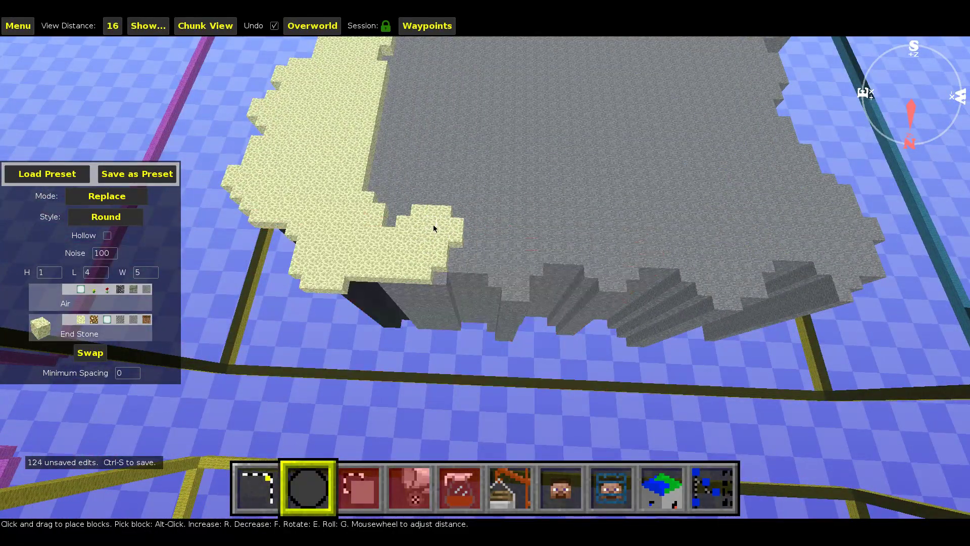
pyautogui.click(396, 208)
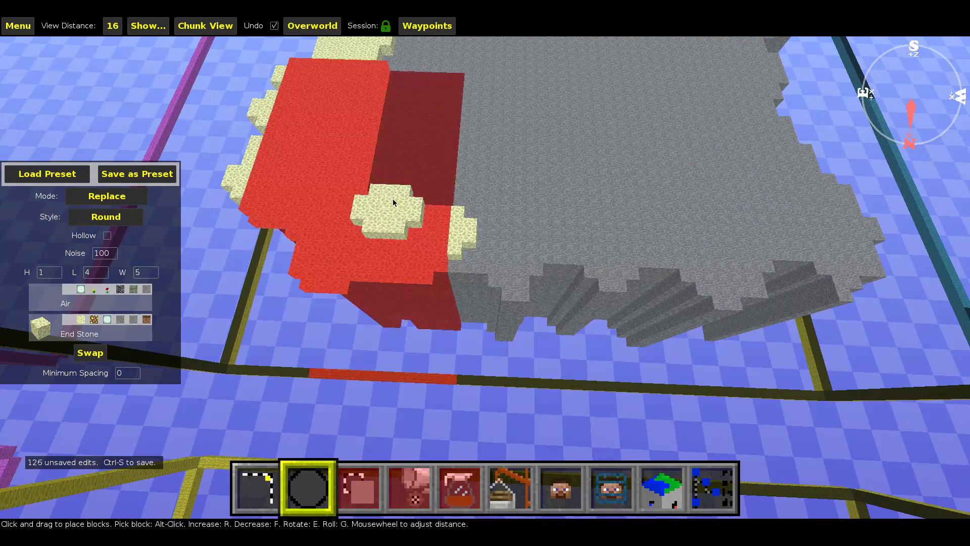
pyautogui.click(379, 180)
pyautogui.click(390, 122)
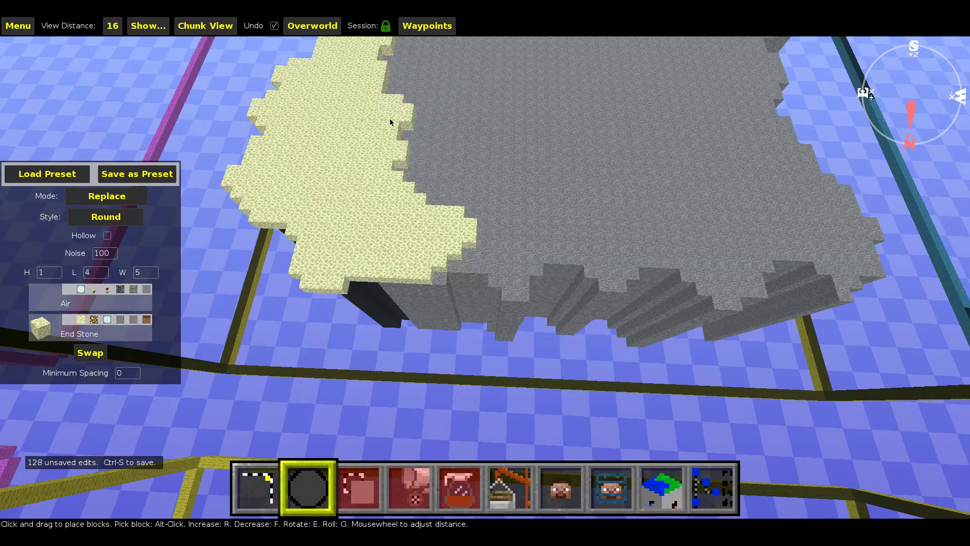
pyautogui.click(388, 127)
# Widen the narrow middle section of the end stone strip inward with an irregular western edge
pyautogui.moveTo(368, 168)
pyautogui.mouseDown(button='right')
pyautogui.moveTo(368, 131)
pyautogui.moveTo(323, 134)
pyautogui.moveTo(291, 157)
pyautogui.moveTo(389, 200)
pyautogui.mouseUp(button='right')
pyautogui.press('s')
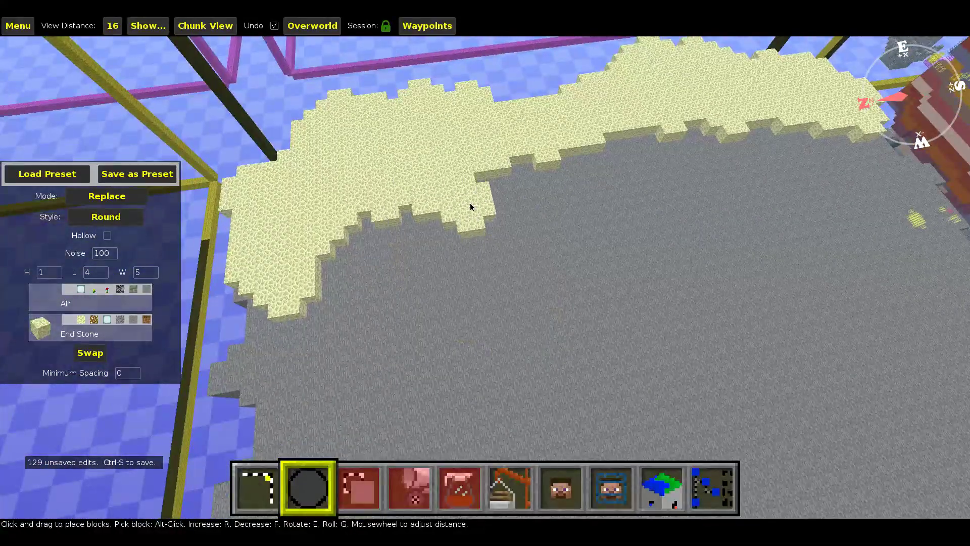
pyautogui.click(496, 197)
pyautogui.click(531, 179)
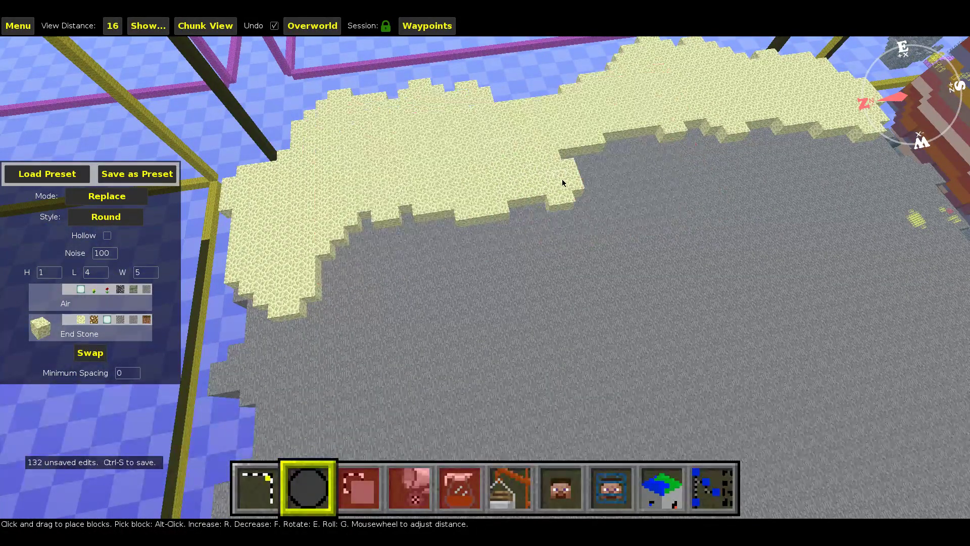
pyautogui.click(565, 169)
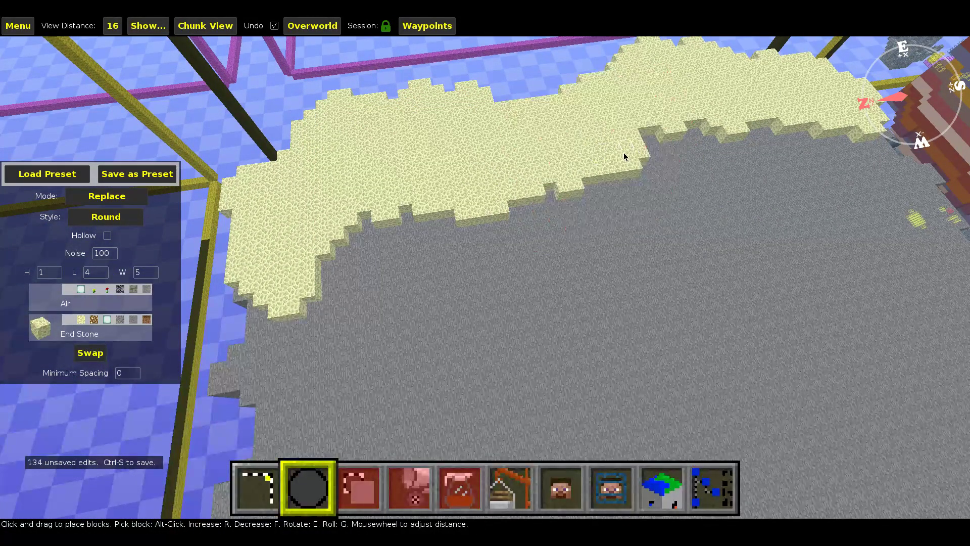
pyautogui.click(629, 147)
# Widen the southern section of the end stone strip inward and carry it around to the block's south edge
pyautogui.press('d')
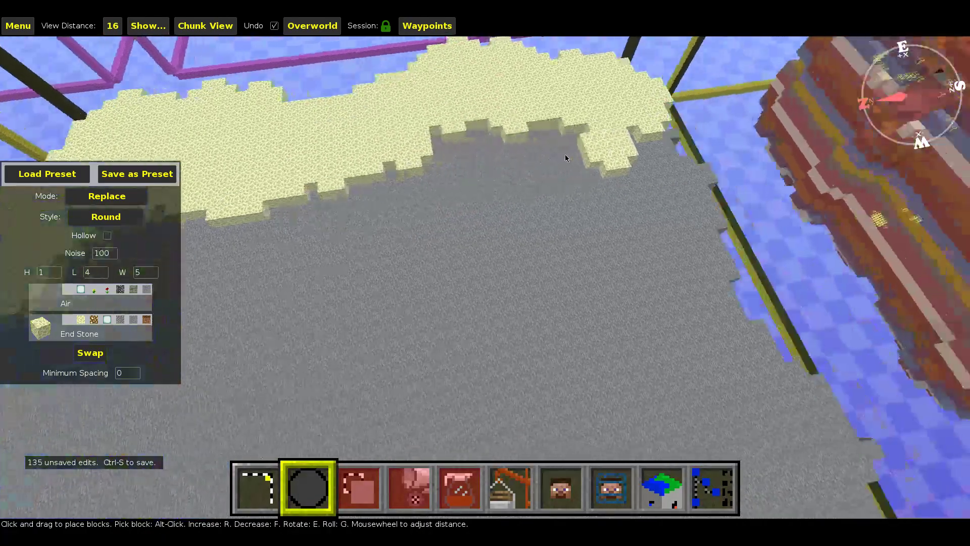
pyautogui.click(406, 140)
pyautogui.click(410, 140)
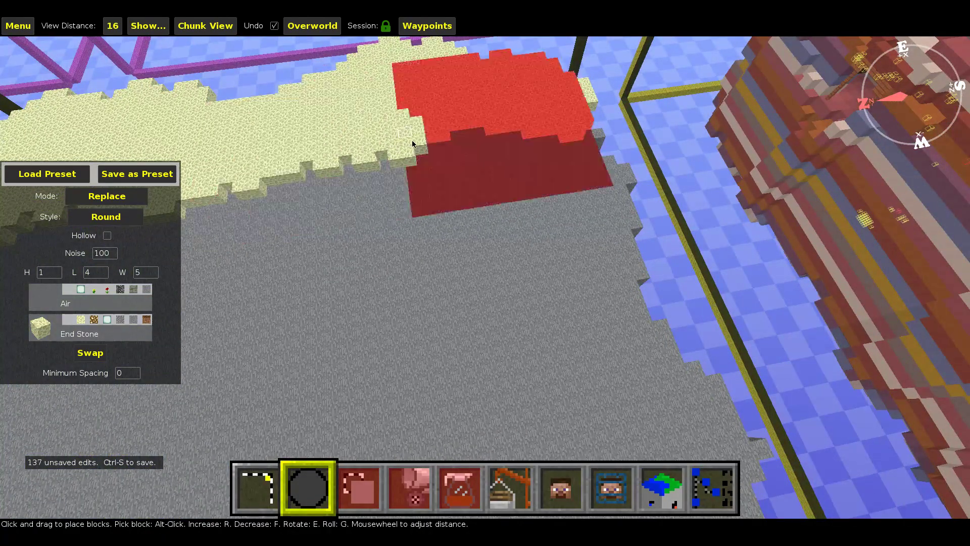
pyautogui.click(465, 143)
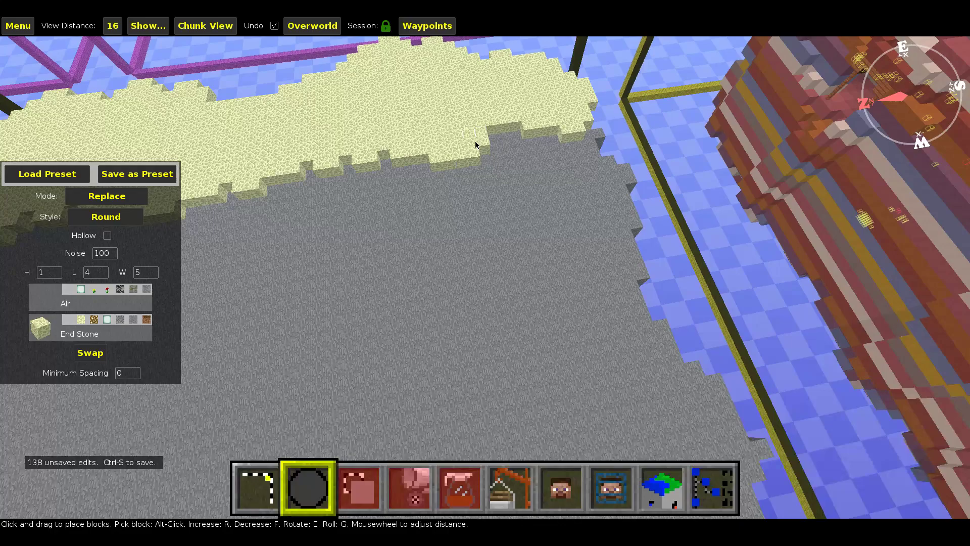
pyautogui.click(502, 146)
pyautogui.click(504, 144)
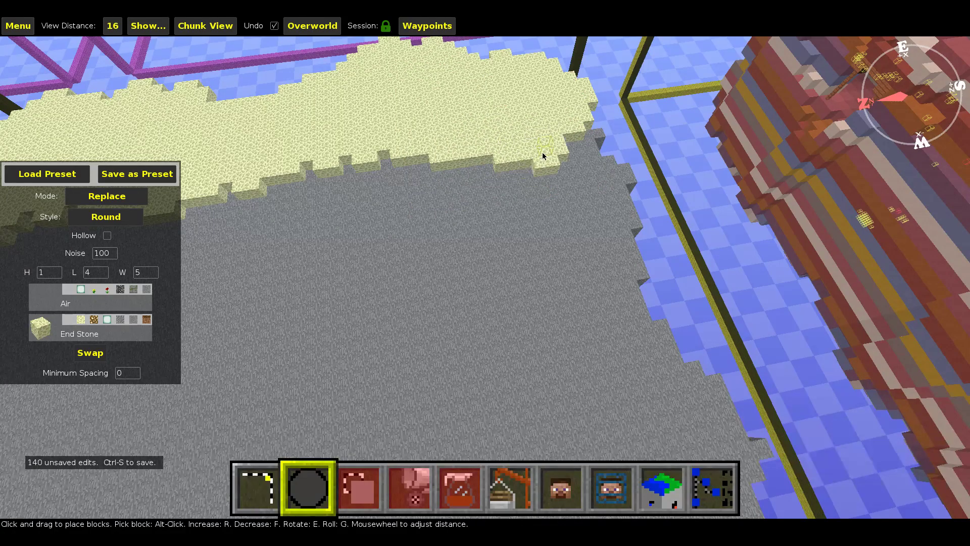
pyautogui.click(541, 153)
pyautogui.click(590, 145)
pyautogui.click(596, 166)
pyautogui.press('d')
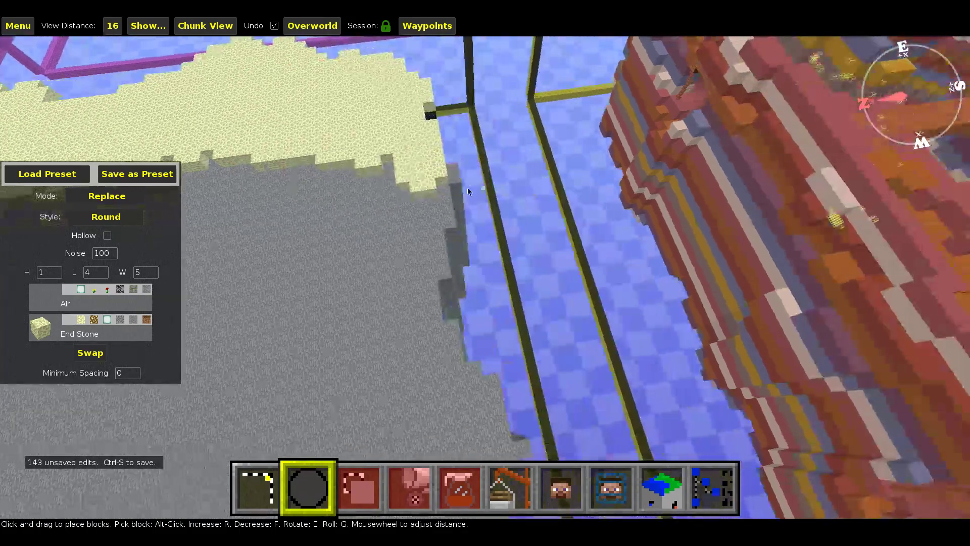
# Extend the southern end of the eastern end stone strip westward along the block's south edge and fill its inner corner
pyautogui.click(449, 175)
pyautogui.press('a')
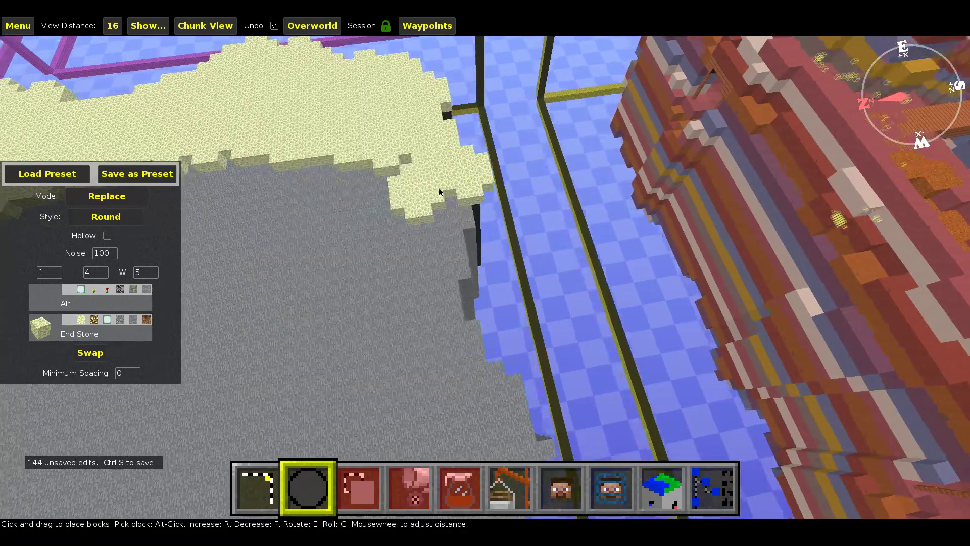
pyautogui.click(478, 210)
pyautogui.press('a')
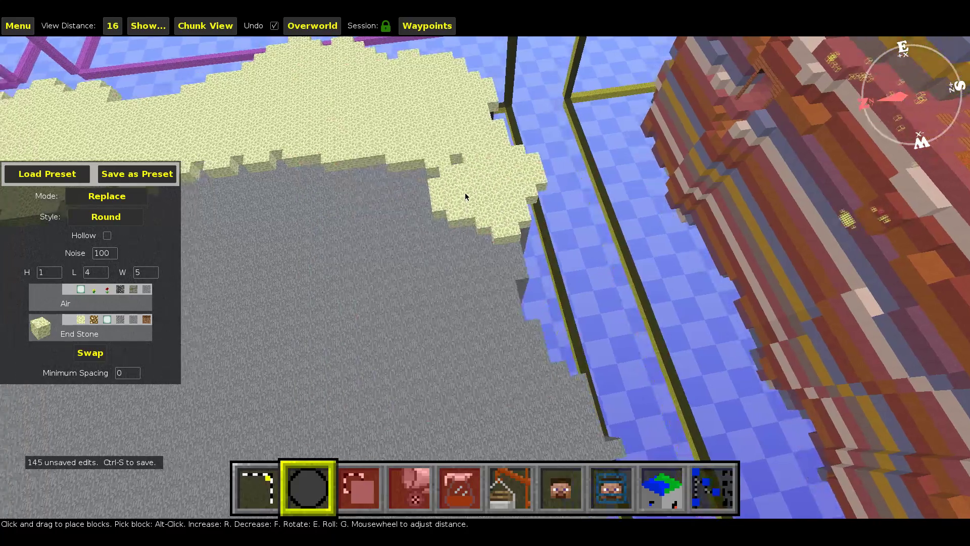
pyautogui.click(466, 193)
pyautogui.press('a')
pyautogui.press('a')
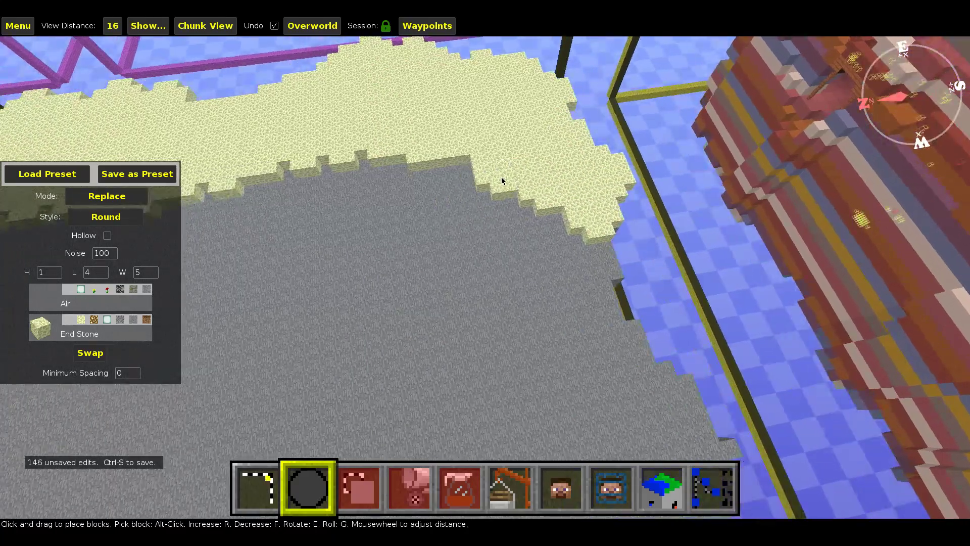
# Thicken the inner edge of the eastern strip's southern half with overlapping round end stone patches
pyautogui.click(458, 176)
pyautogui.click(435, 202)
pyautogui.press('a')
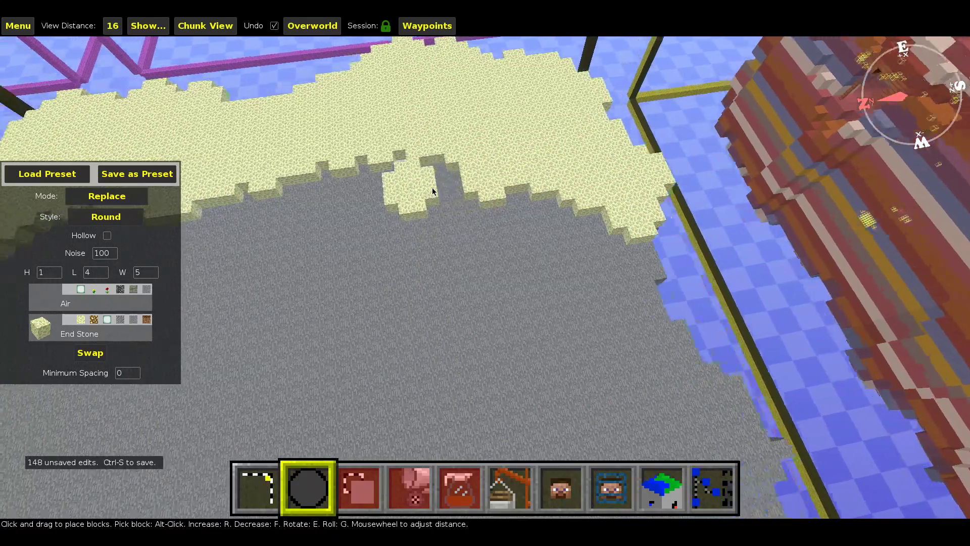
pyautogui.click(496, 178)
pyautogui.press('a')
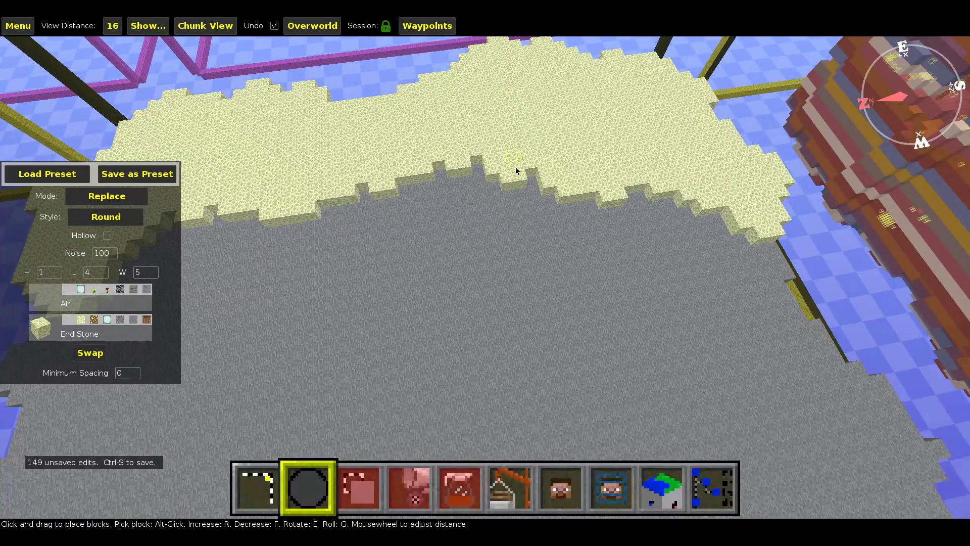
# Widen the middle of the eastern end stone strip inward with an irregular edge
pyautogui.click(466, 172)
pyautogui.click(466, 171)
pyautogui.press('a')
pyautogui.click(464, 177)
pyautogui.press('a')
pyautogui.click(455, 200)
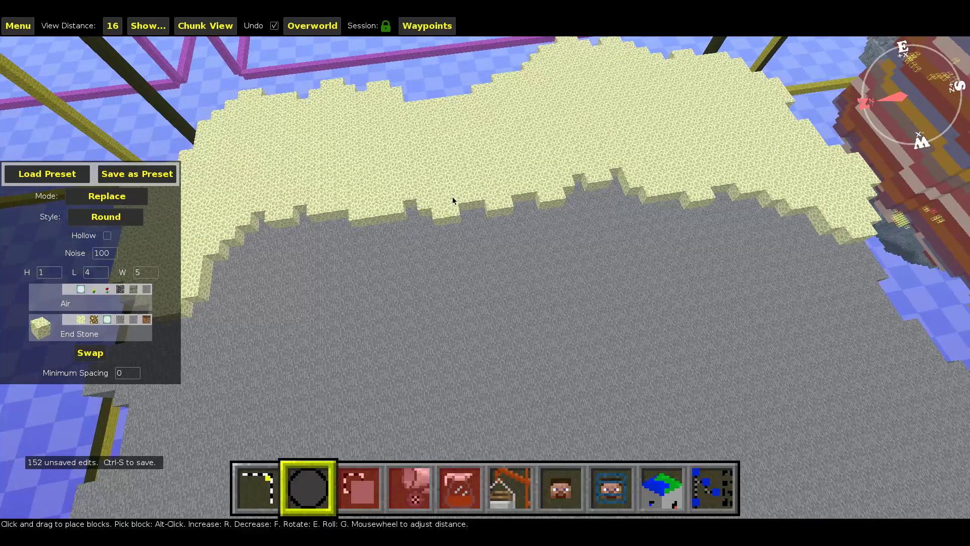
pyautogui.press('a')
# Widen the northern part of the eastern end stone strip inward up to the bend at the north edge
pyautogui.click(475, 213)
pyautogui.press('a')
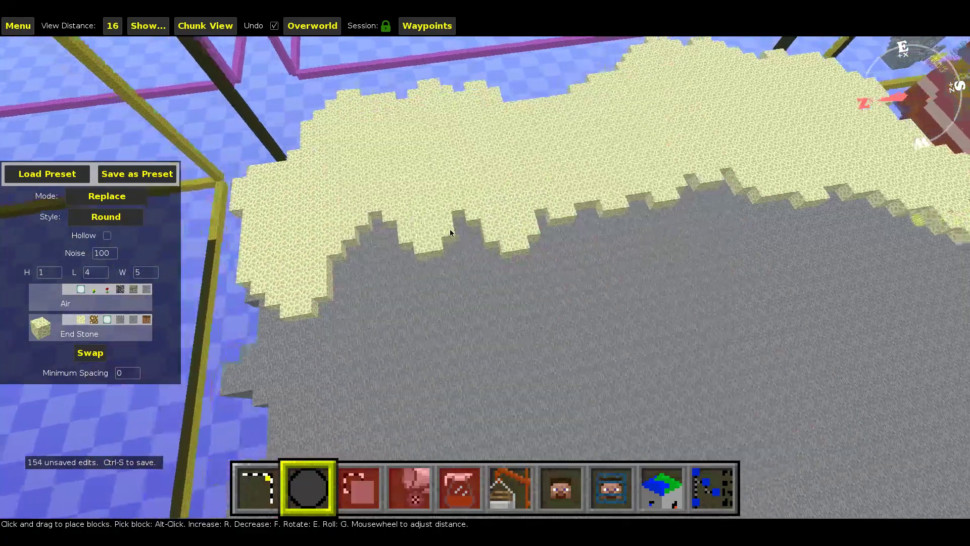
pyautogui.click(454, 231)
pyautogui.press('a')
pyautogui.click(481, 237)
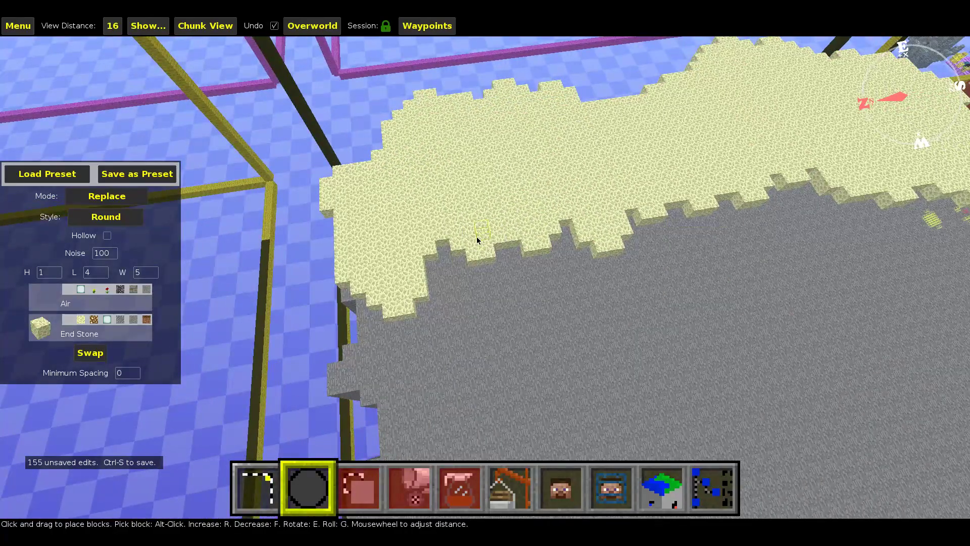
pyautogui.click(447, 268)
pyautogui.press('a')
pyautogui.click(473, 299)
# Start a new end stone strip at the block's northwest corner and run it southward along the west edge
pyautogui.rightClick(487, 295)
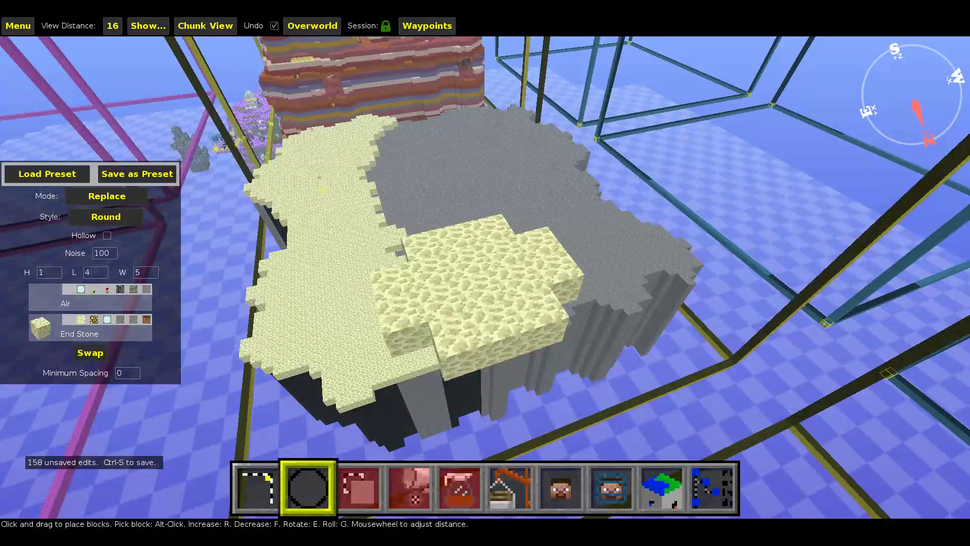
pyautogui.press('d')
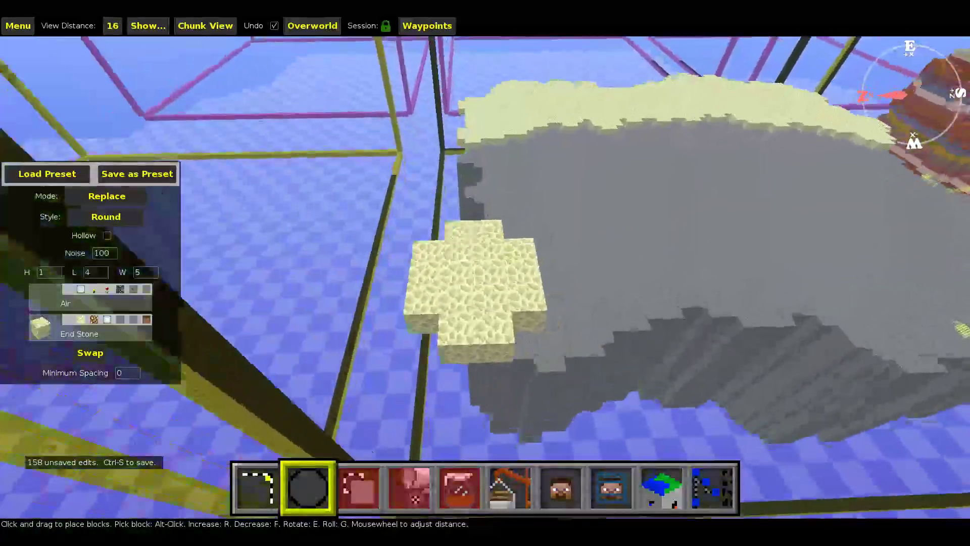
pyautogui.click(385, 323)
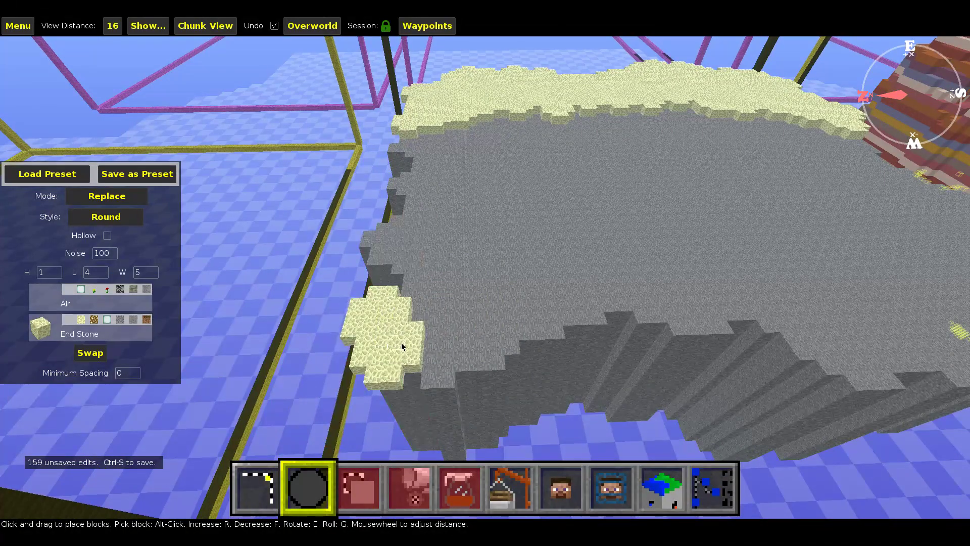
pyautogui.click(402, 343)
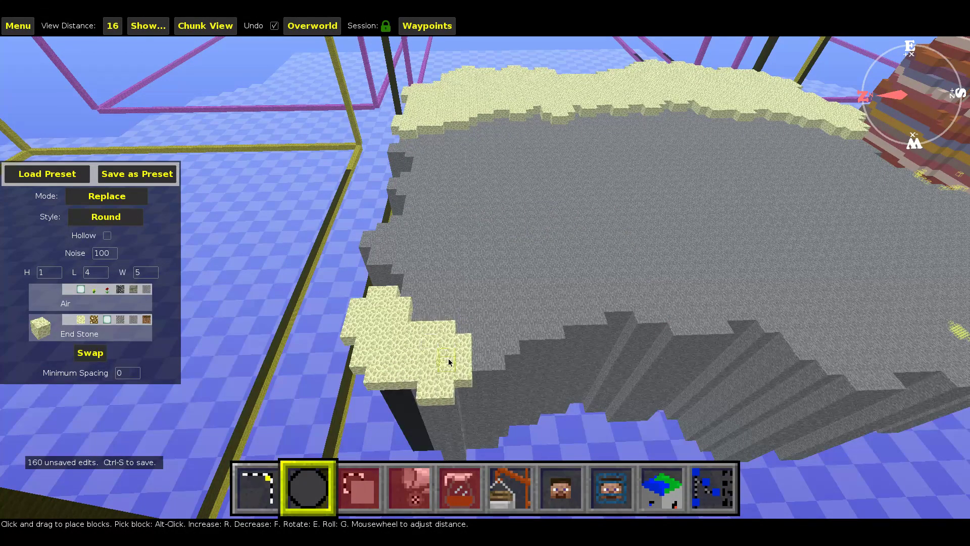
pyautogui.press('d')
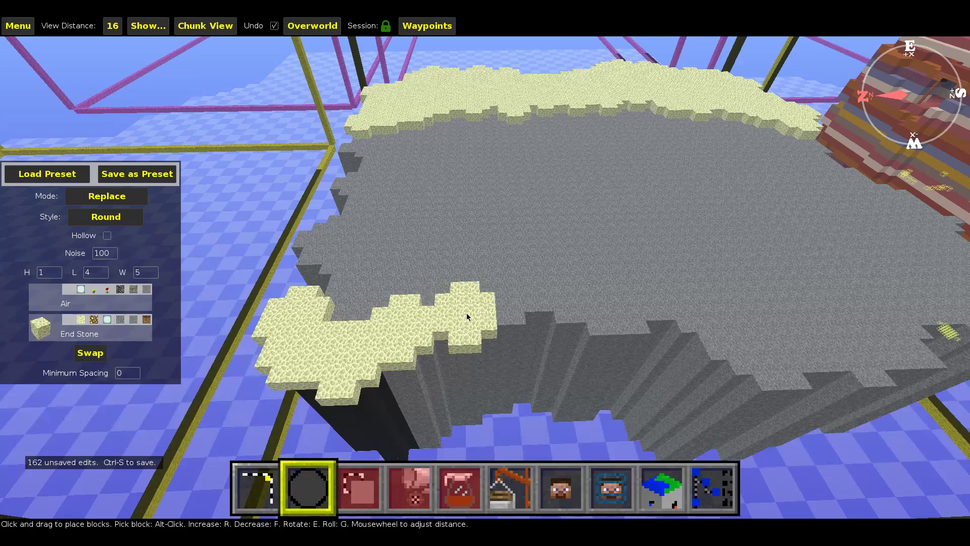
pyautogui.click(462, 313)
pyautogui.press('d')
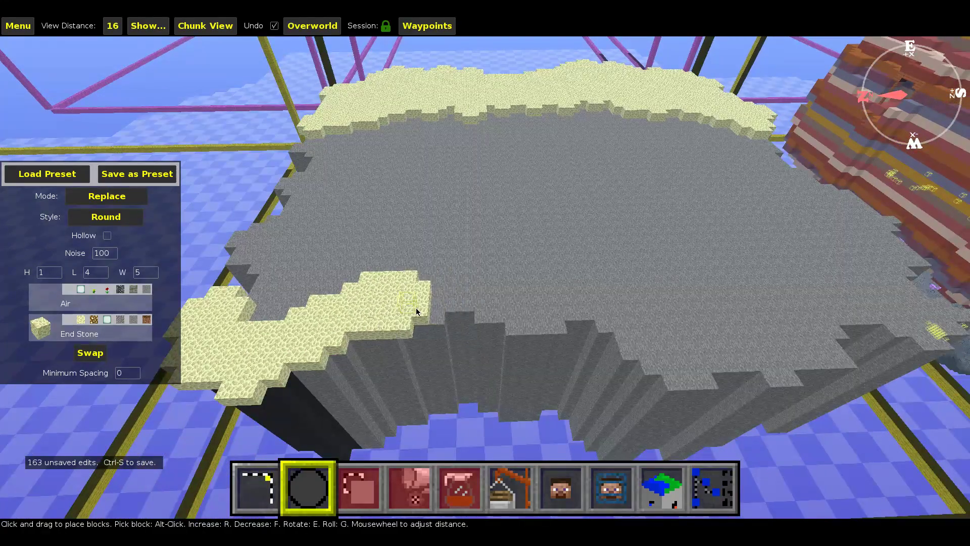
# Continue the western end stone strip southward along the inward bend in the middle of the west edge
pyautogui.click(455, 304)
pyautogui.click(507, 298)
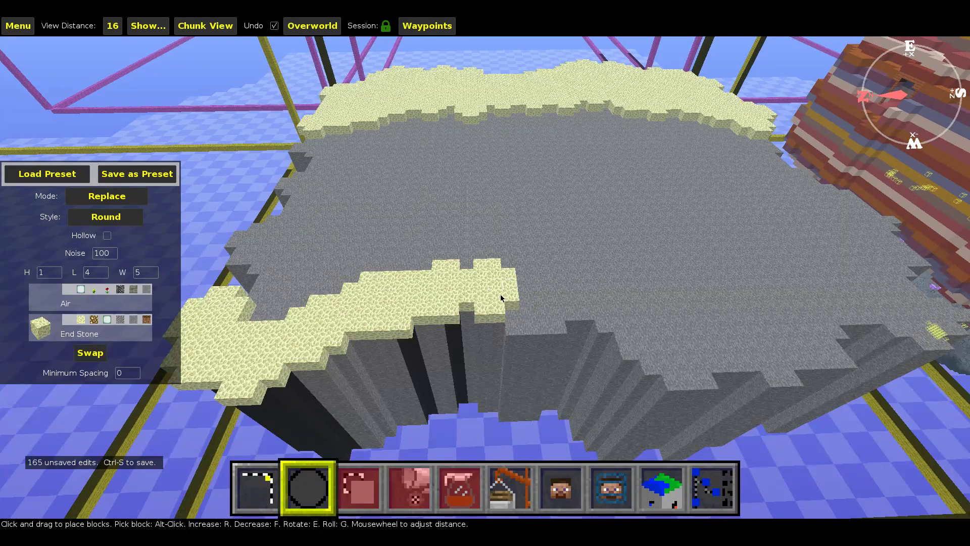
pyautogui.click(500, 295)
pyautogui.press('d')
pyautogui.click(487, 303)
pyautogui.press('d')
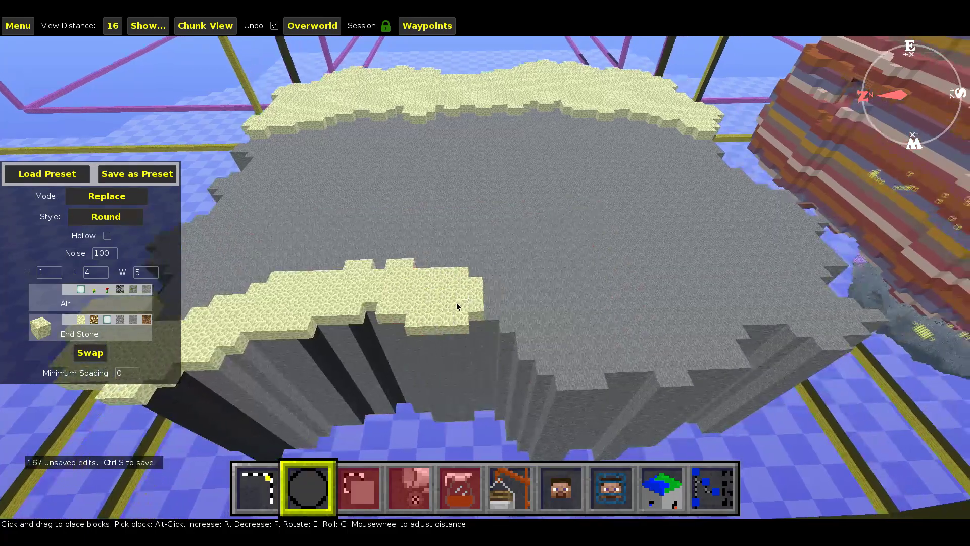
# Carry the western strip past the inward bend and out onto the protruding southern part of the west edge
pyautogui.click(507, 298)
pyautogui.click(532, 326)
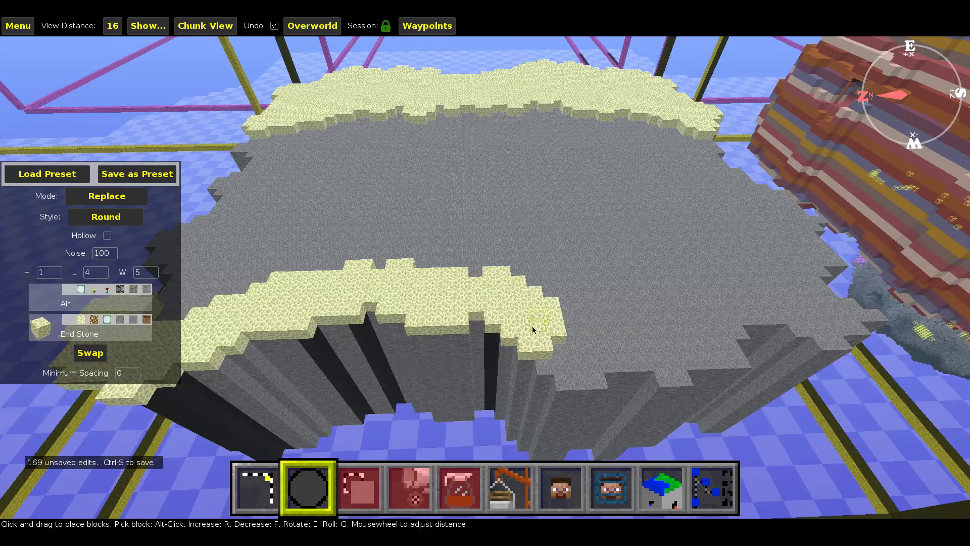
pyautogui.click(532, 326)
pyautogui.press('d')
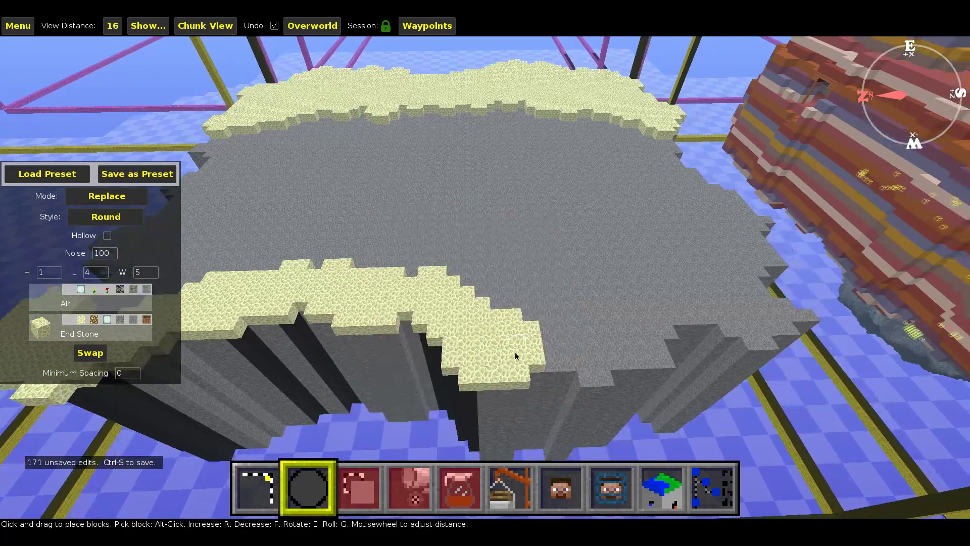
pyautogui.click(529, 349)
pyautogui.press('d')
# Cover the protruding southern part of the west edge with a broad, irregular end stone band
pyautogui.click(510, 335)
pyautogui.press('d')
pyautogui.click(509, 336)
pyautogui.click(507, 339)
pyautogui.press('d')
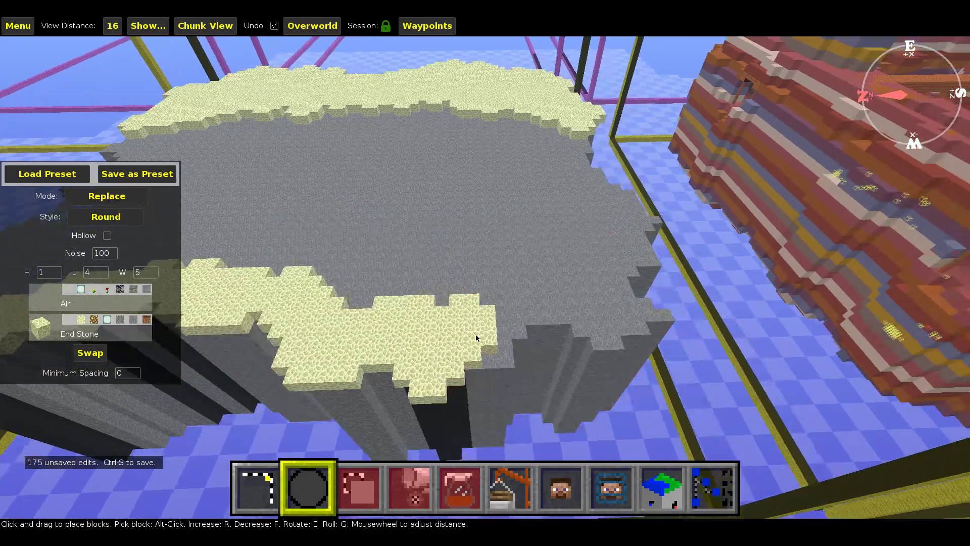
pyautogui.press('d')
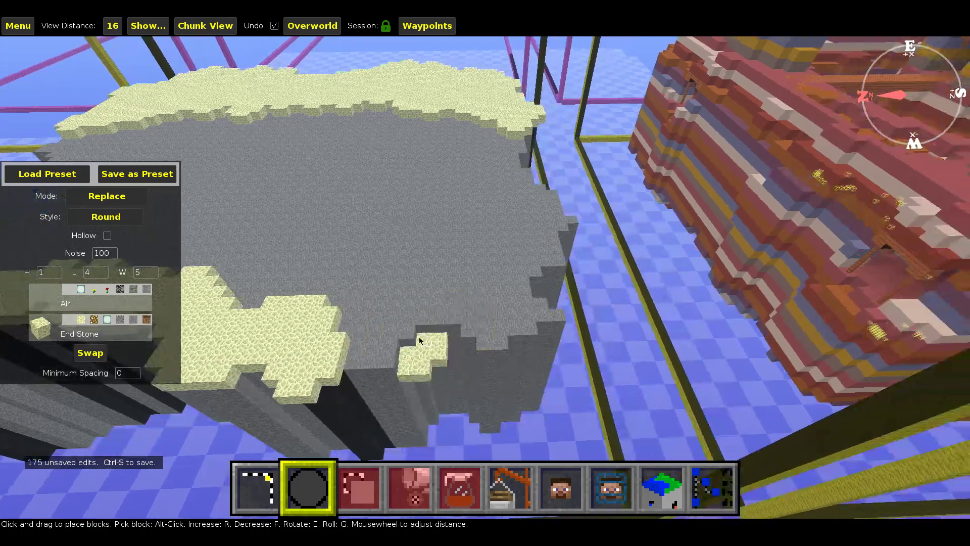
# Extend the western end stone strip along the remaining west edge to the block's southwest corner
pyautogui.click(405, 336)
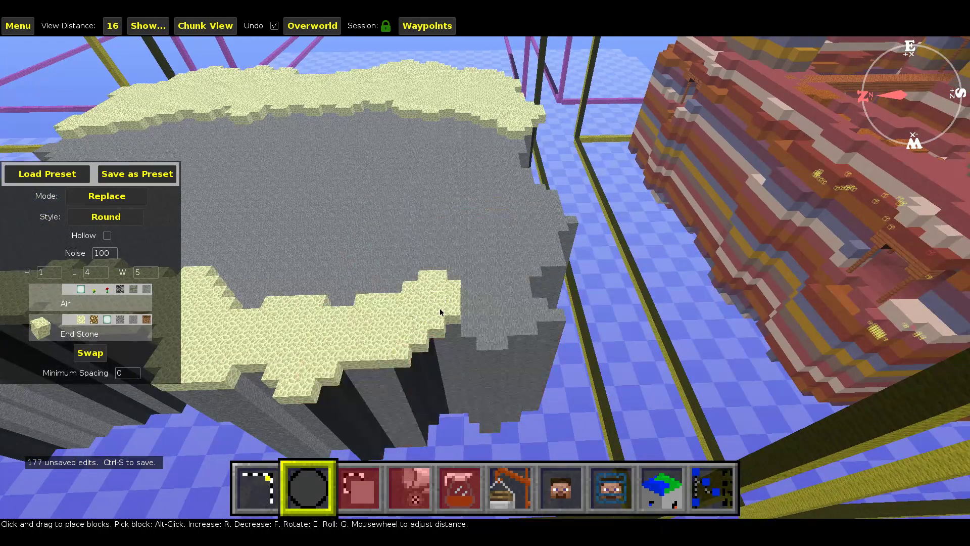
pyautogui.click(441, 313)
pyautogui.click(483, 319)
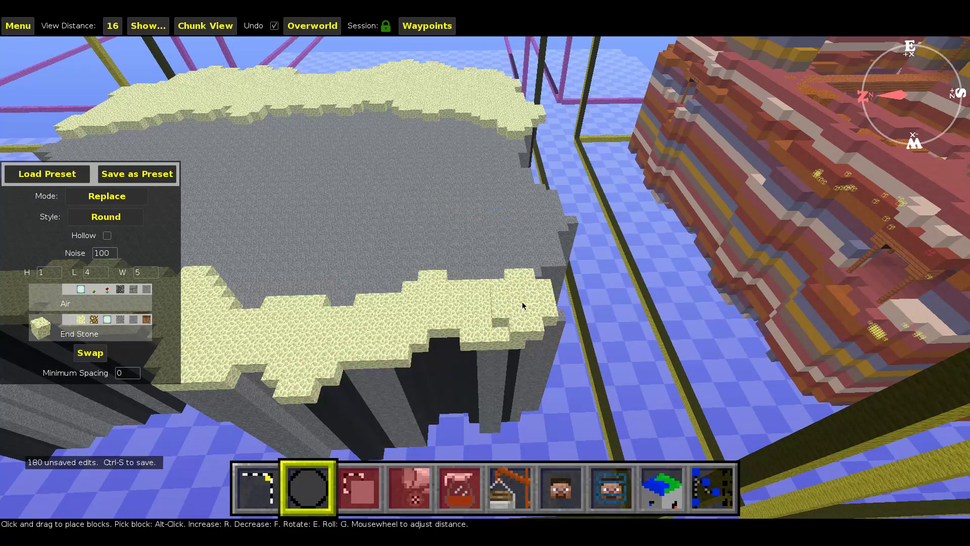
pyautogui.click(526, 289)
pyautogui.click(530, 289)
pyautogui.click(522, 298)
# Carry the end stone strip around the southwest corner and eastward along the block's south edge
pyautogui.moveTo(522, 298); pyautogui.dragTo(505, 297, button='right')
pyautogui.moveTo(425, 269)
pyautogui.mouseDown()
pyautogui.moveTo(461, 264)
pyautogui.moveTo(497, 276)
pyautogui.mouseUp()
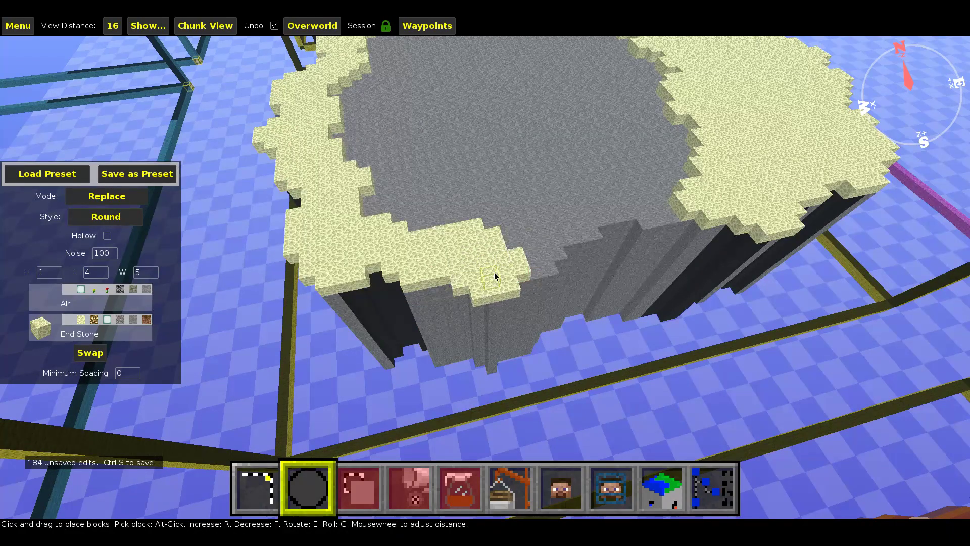
pyautogui.click(495, 276)
pyautogui.moveTo(495, 276); pyautogui.dragTo(496, 276, button='right')
pyautogui.press('d')
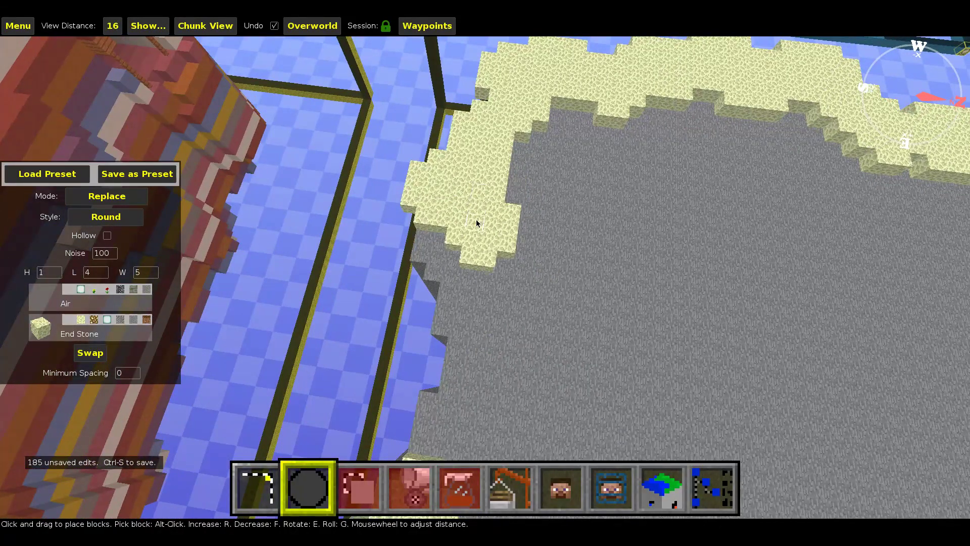
pyautogui.click(472, 226)
pyautogui.press('d')
# Fill the inner bend at the southwest corner with end stone so that the strip becomes wider there
pyautogui.click(536, 214)
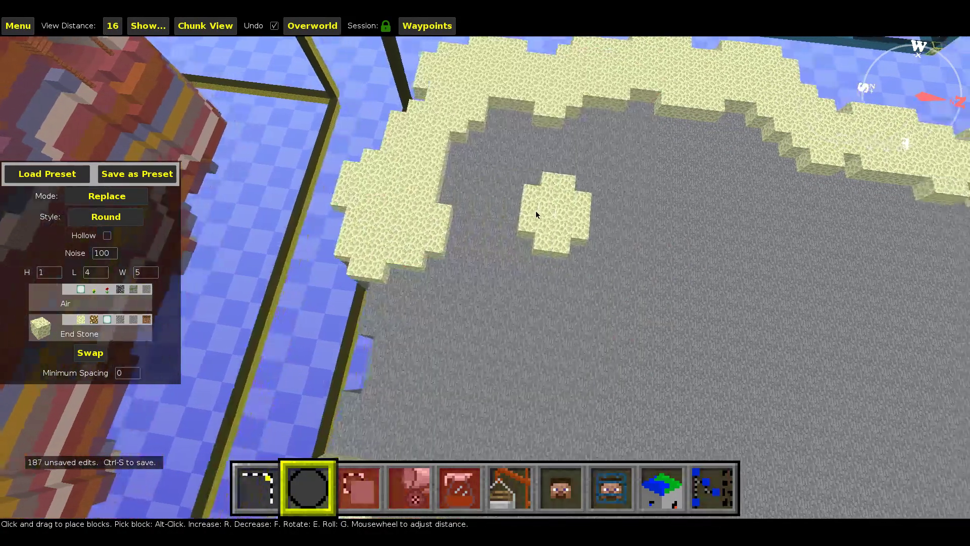
pyautogui.click(457, 202)
pyautogui.click(466, 161)
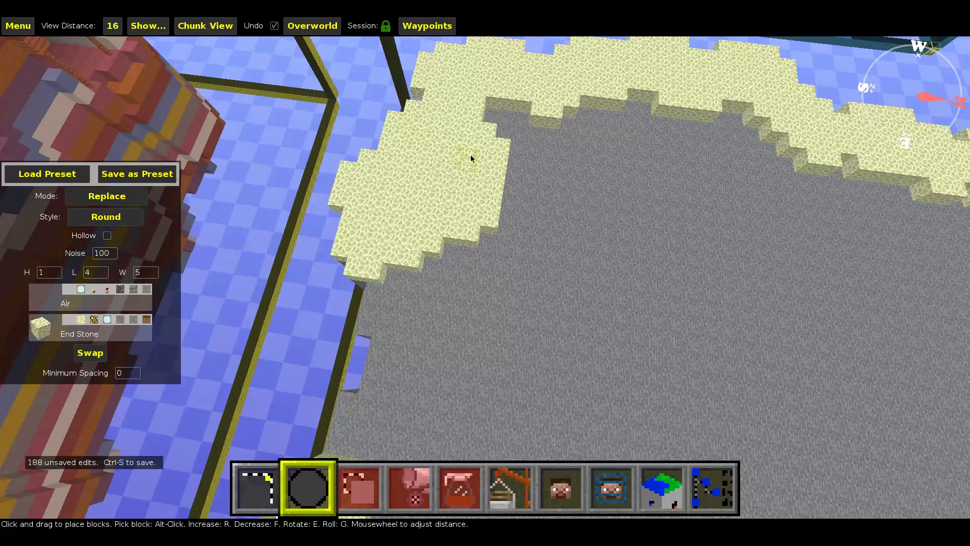
pyautogui.click(505, 130)
pyautogui.click(533, 169)
pyautogui.press('d')
pyautogui.press('d')
pyautogui.click(466, 133)
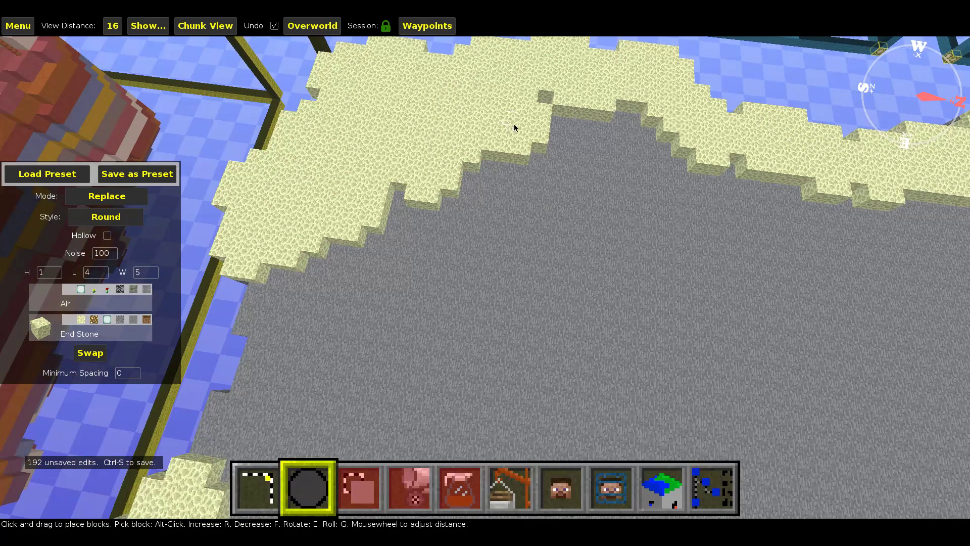
# Thicken the inner edge of the western end stone strip just north of the southwest corner
pyautogui.click(562, 129)
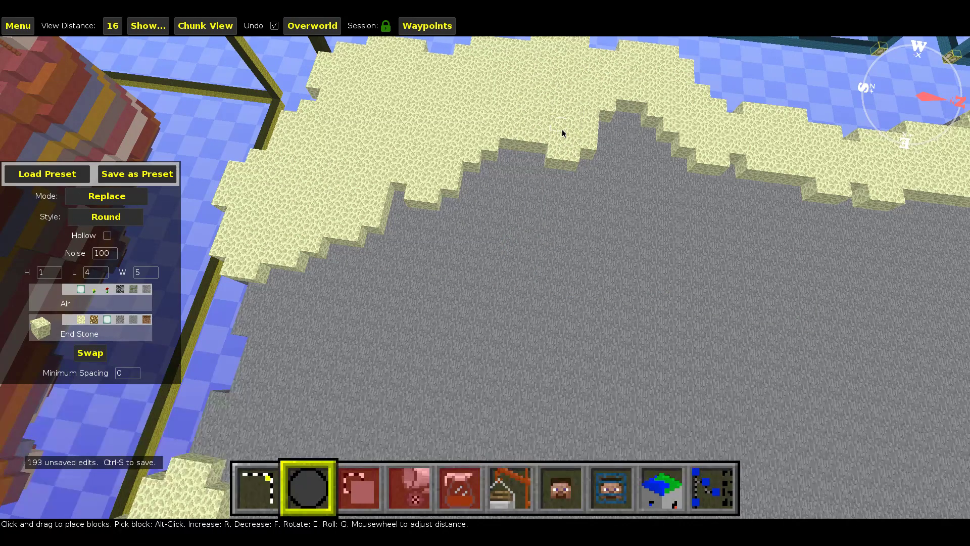
pyautogui.press('d')
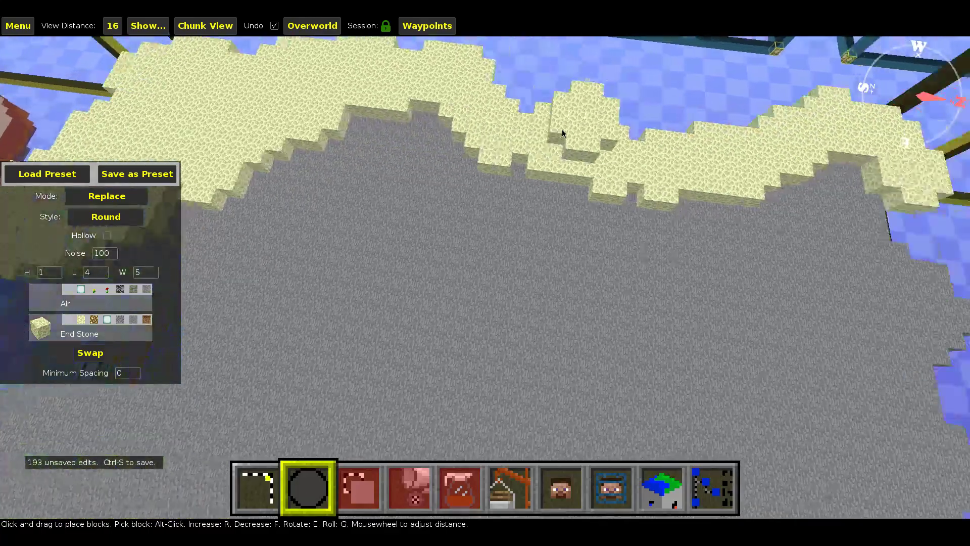
pyautogui.click(468, 133)
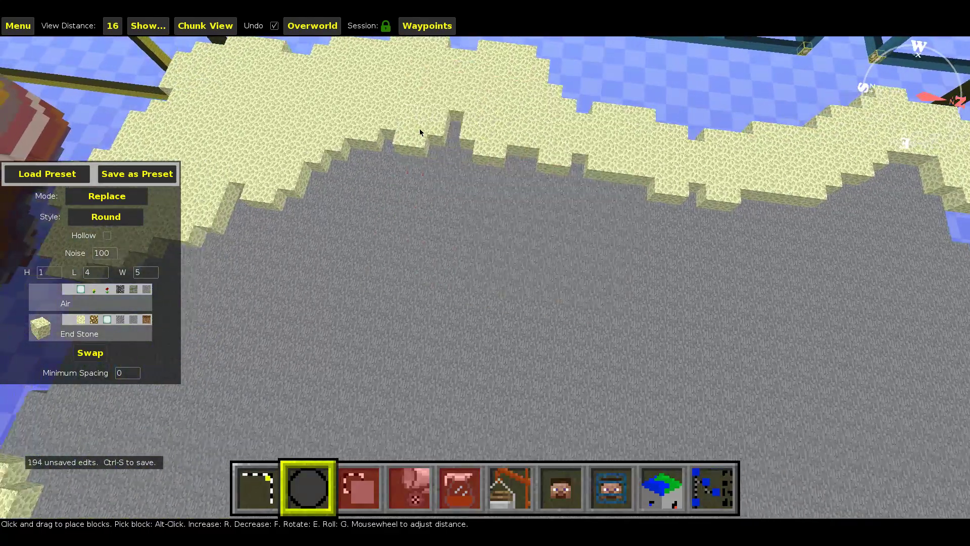
pyautogui.click(408, 132)
pyautogui.click(397, 146)
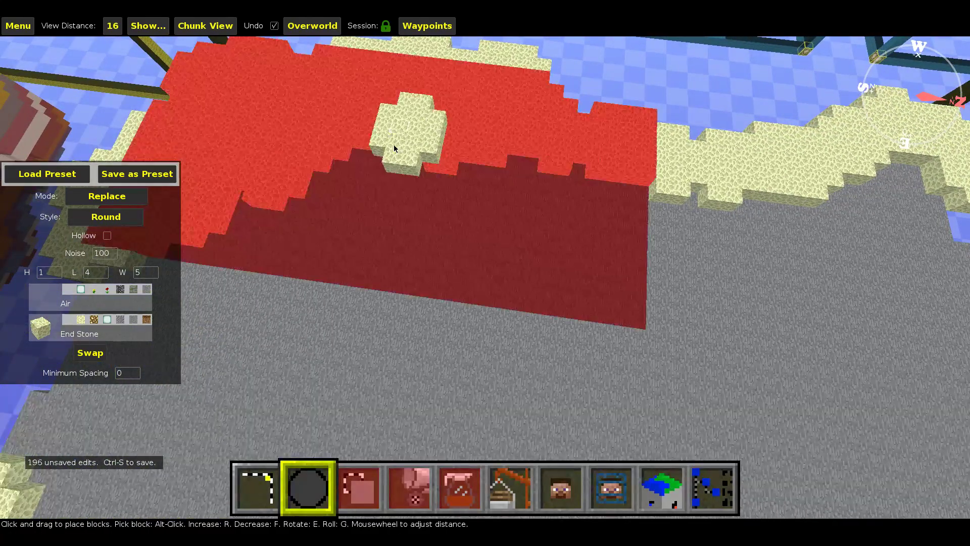
# Add another irregular row of end stone patches along the inner edge of the southwest area, working northward
pyautogui.click(310, 215)
pyautogui.press('a')
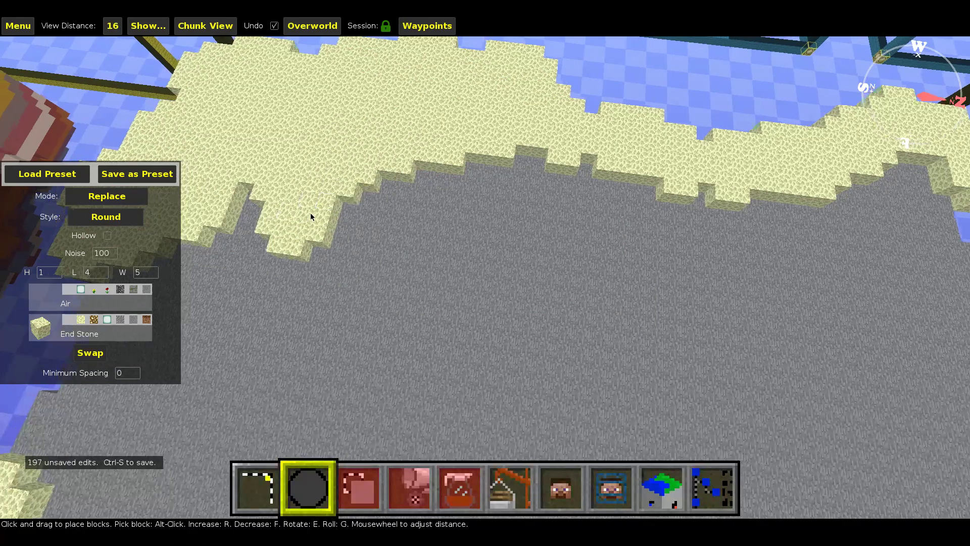
pyautogui.click(339, 215)
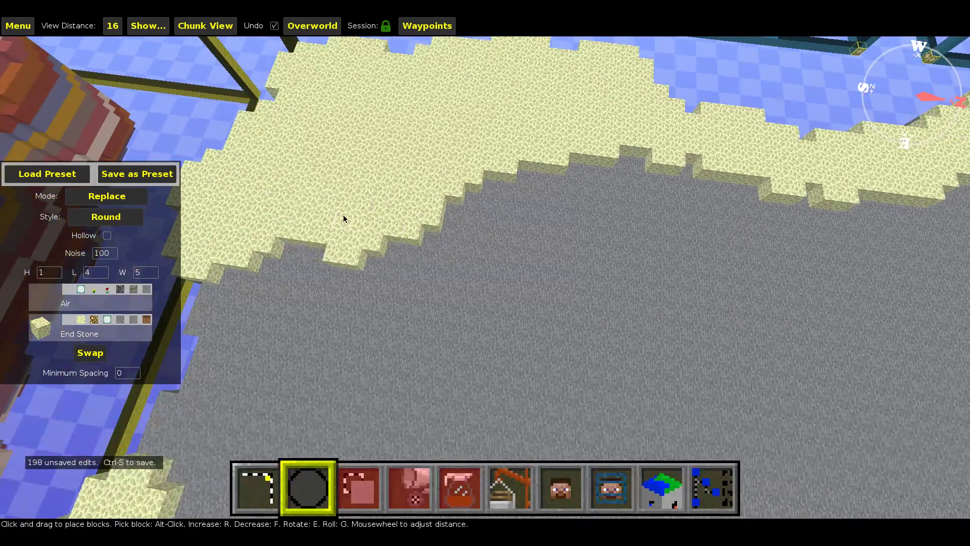
pyautogui.click(499, 197)
pyautogui.click(499, 193)
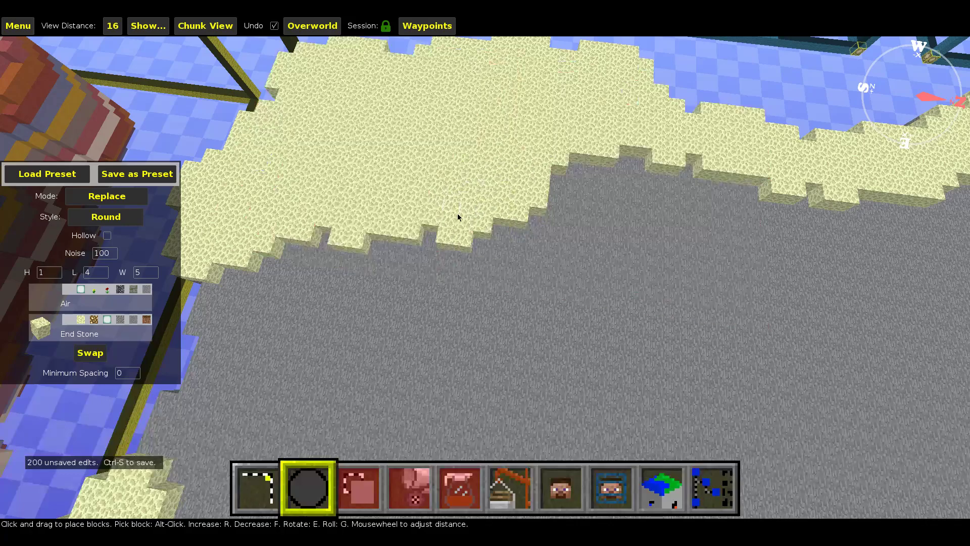
pyautogui.click(496, 214)
pyautogui.press('d')
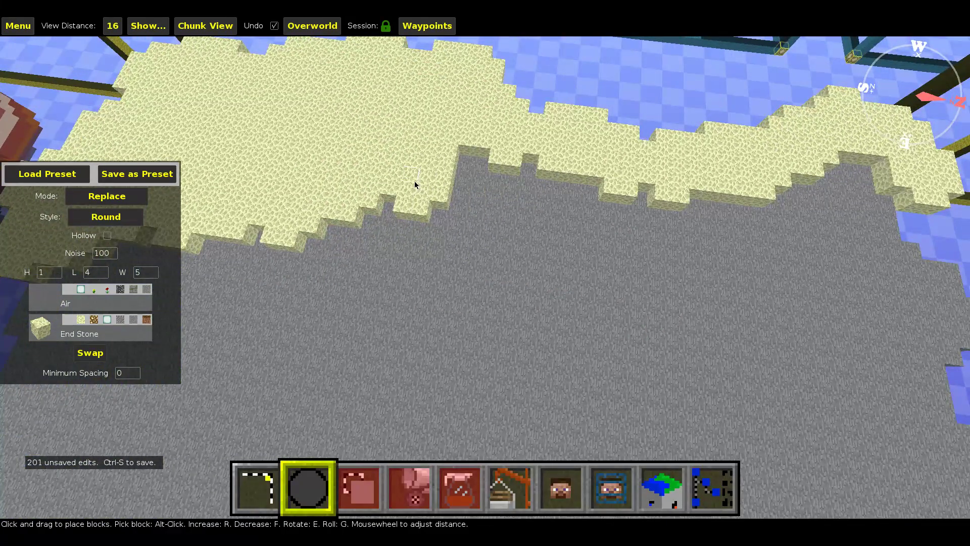
# Widen the western end stone strip inward with irregular patches, working northward up to the northwest corner
pyautogui.click(460, 178)
pyautogui.moveTo(468, 175); pyautogui.dragTo(535, 190)
pyautogui.click(601, 217)
pyautogui.press('d')
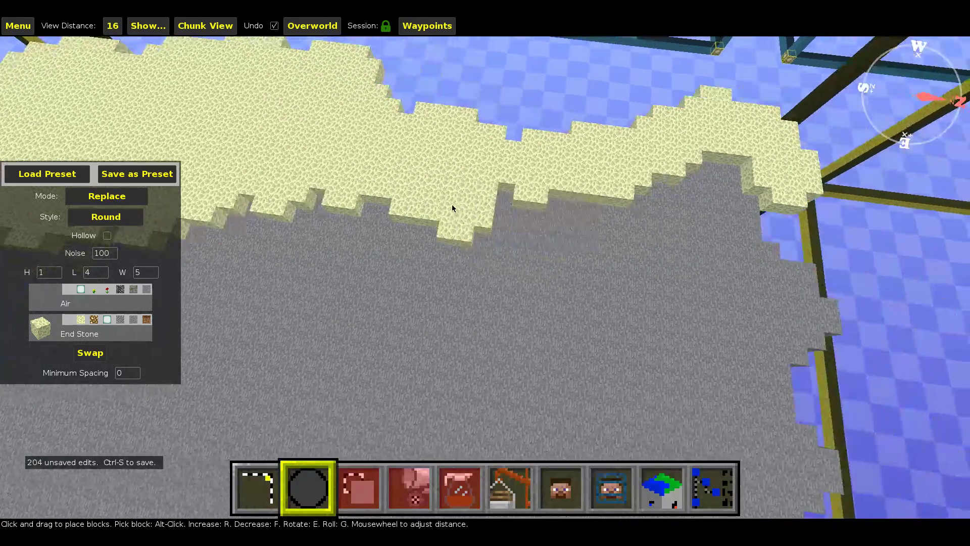
pyautogui.click(456, 199)
pyautogui.click(526, 208)
pyautogui.click(551, 215)
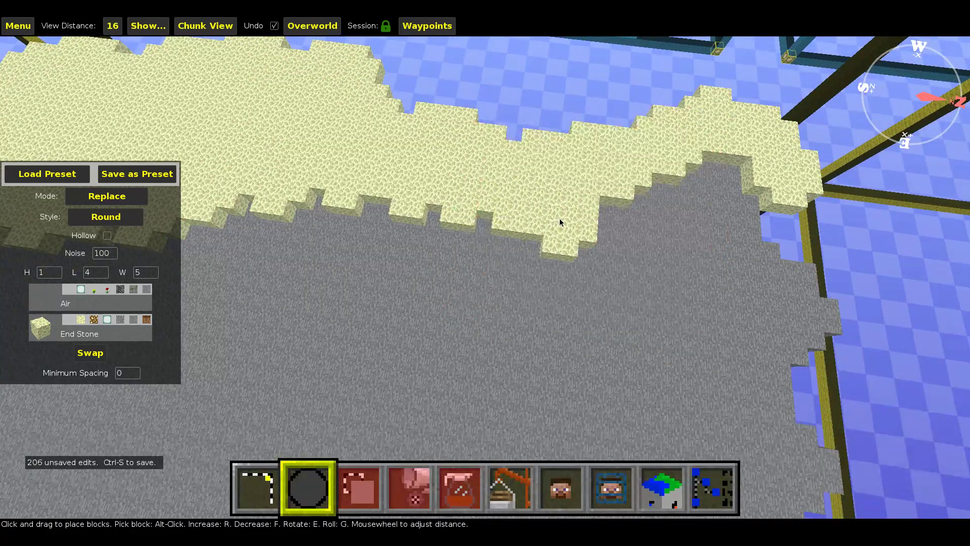
pyautogui.press('d')
pyautogui.moveTo(410, 218)
pyautogui.mouseDown()
pyautogui.moveTo(377, 213)
pyautogui.moveTo(488, 188)
pyautogui.mouseUp()
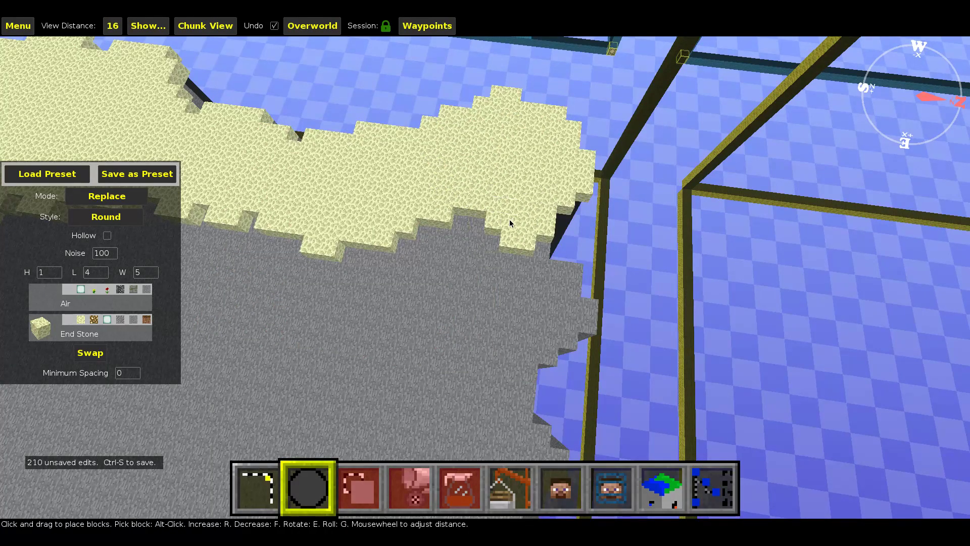
# Carry the end stone strip around the northwest corner and eastward along the block's north edge
pyautogui.click(510, 220)
pyautogui.click(530, 263)
pyautogui.click(553, 303)
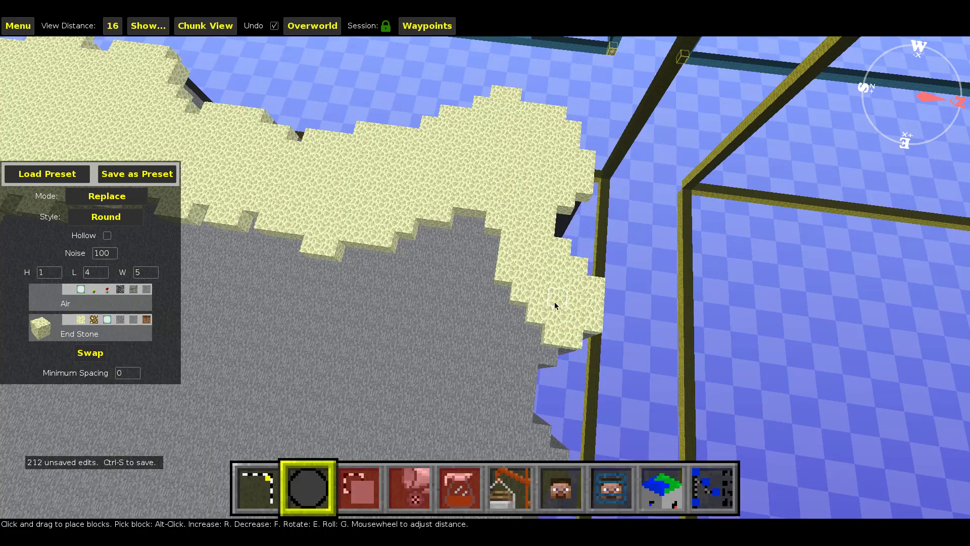
# Fill the inner bend at the northwest corner with end stone and widen the start of the north strip
pyautogui.press('a')
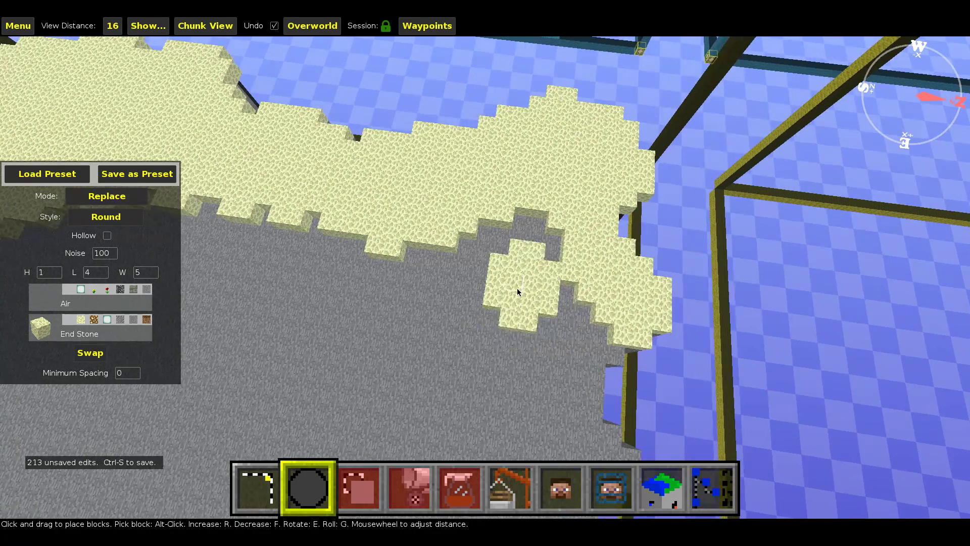
pyautogui.rightClick(518, 289)
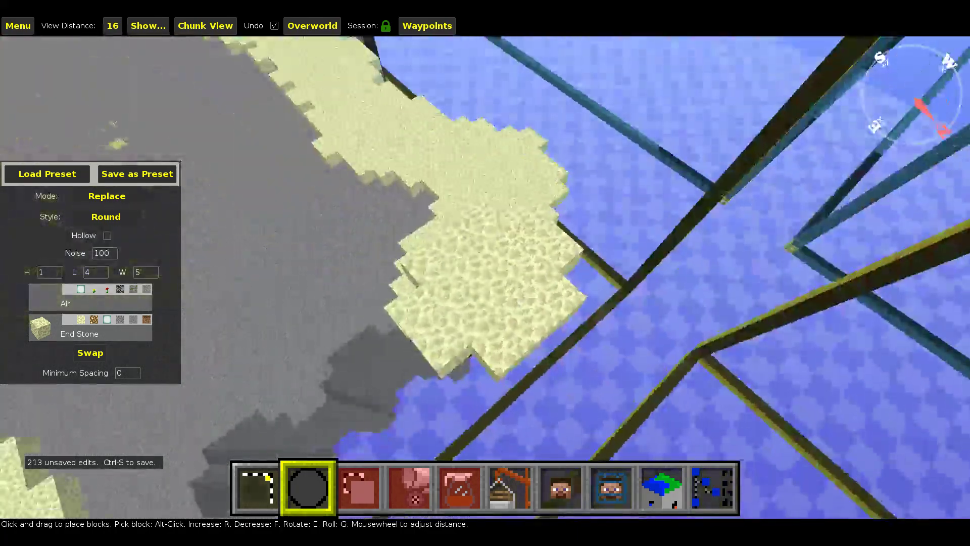
pyautogui.rightClick(518, 288)
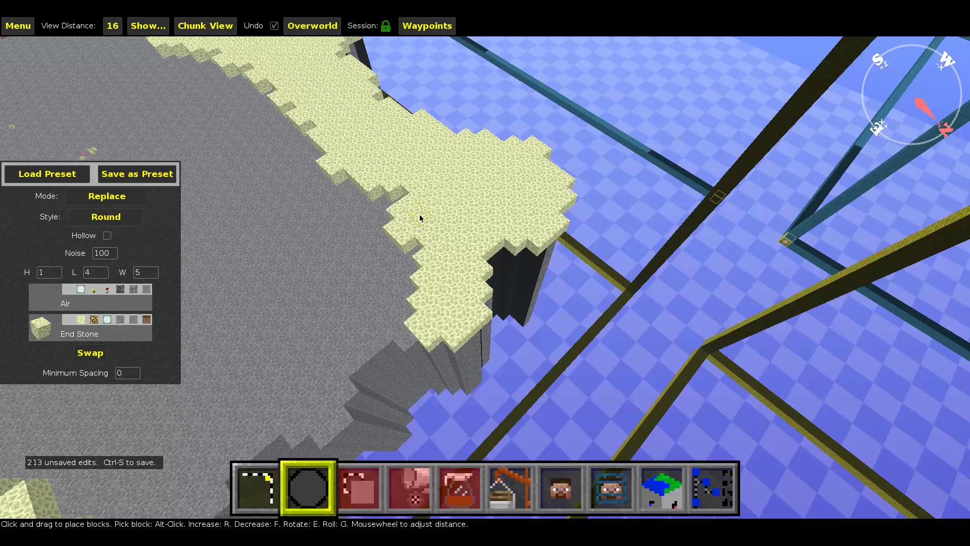
pyautogui.click(411, 199)
pyautogui.press('a')
pyautogui.click(420, 207)
pyautogui.click(413, 243)
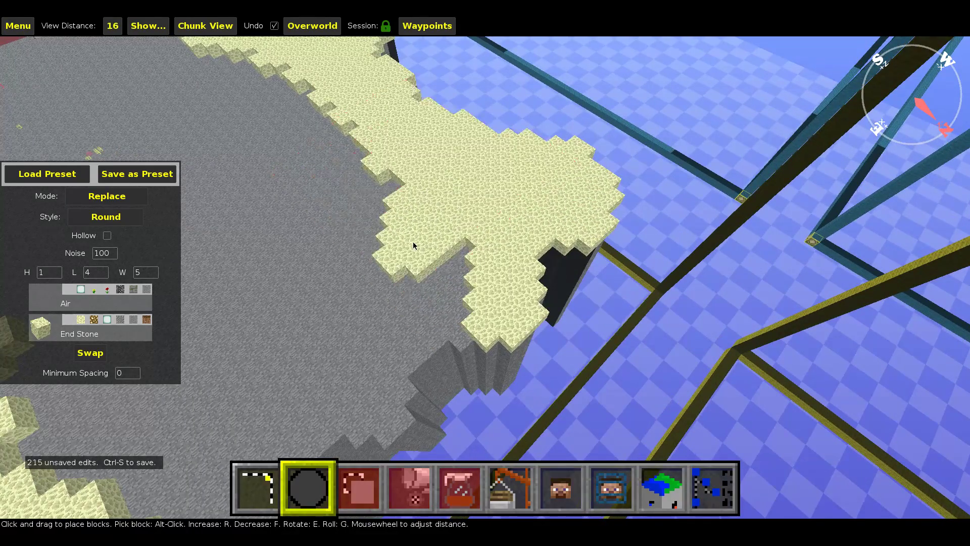
pyautogui.click(413, 243)
pyautogui.click(450, 265)
pyautogui.click(435, 310)
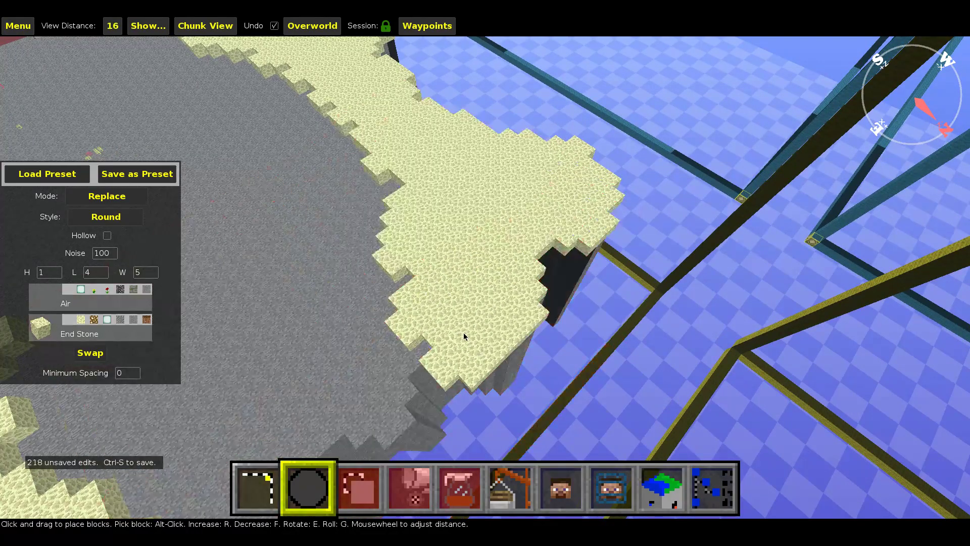
# Thicken the inner side of the northern end stone strip just east of the northwest corner
pyautogui.press('a')
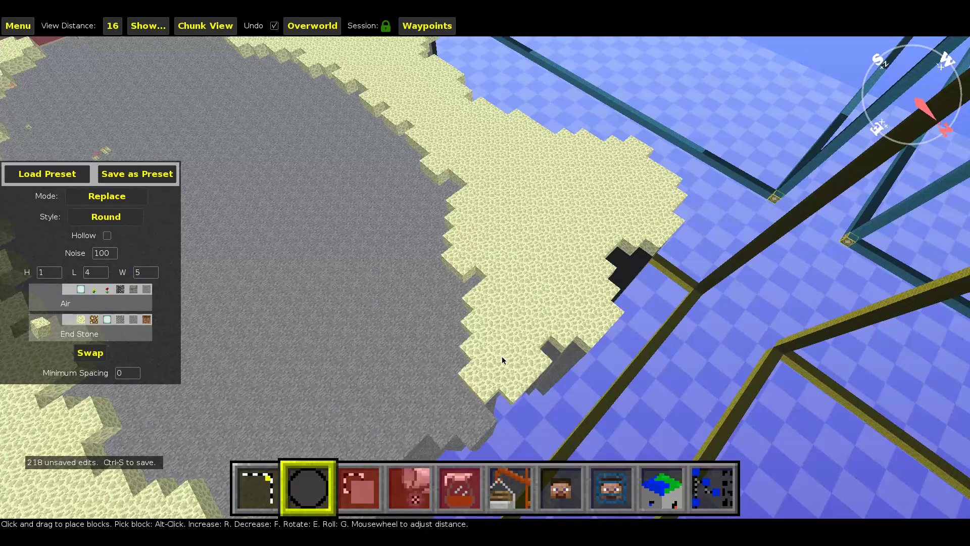
pyautogui.click(441, 302)
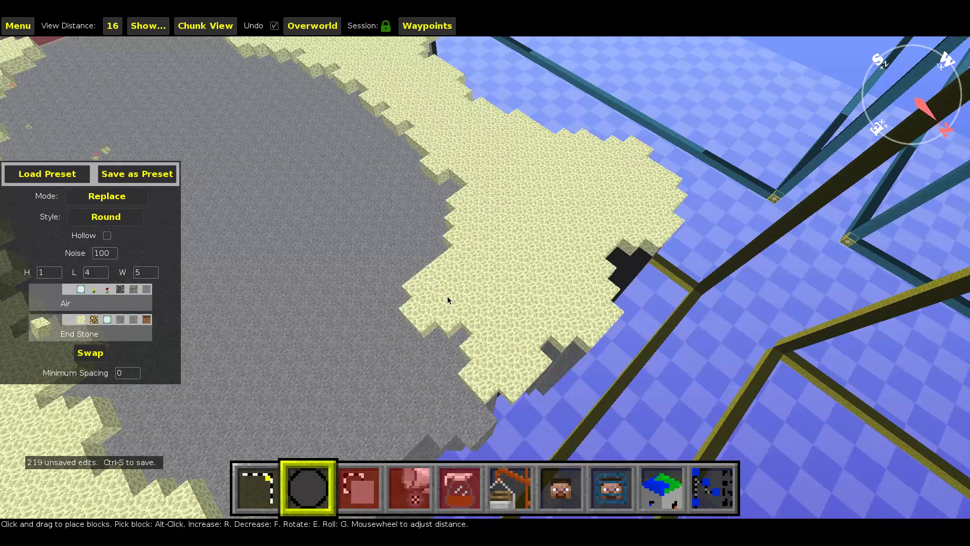
pyautogui.click(449, 335)
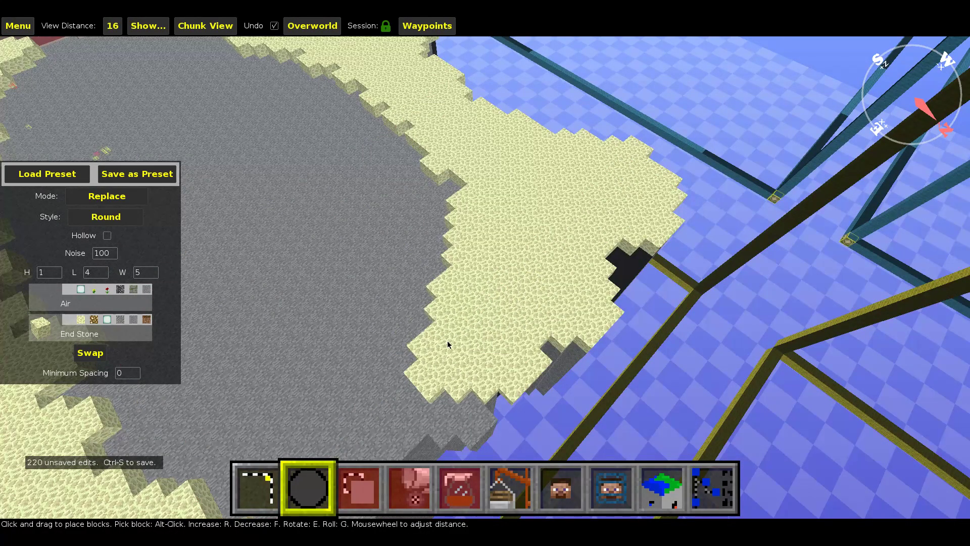
# Add another irregular row of end stone patches along the western strip's inner edge, working southward from the northwest corner
pyautogui.moveTo(384, 244)
pyautogui.mouseDown(button='right')
pyautogui.moveTo(374, 241)
pyautogui.moveTo(390, 238)
pyautogui.moveTo(419, 256)
pyautogui.mouseUp(button='right')
pyautogui.click(421, 261)
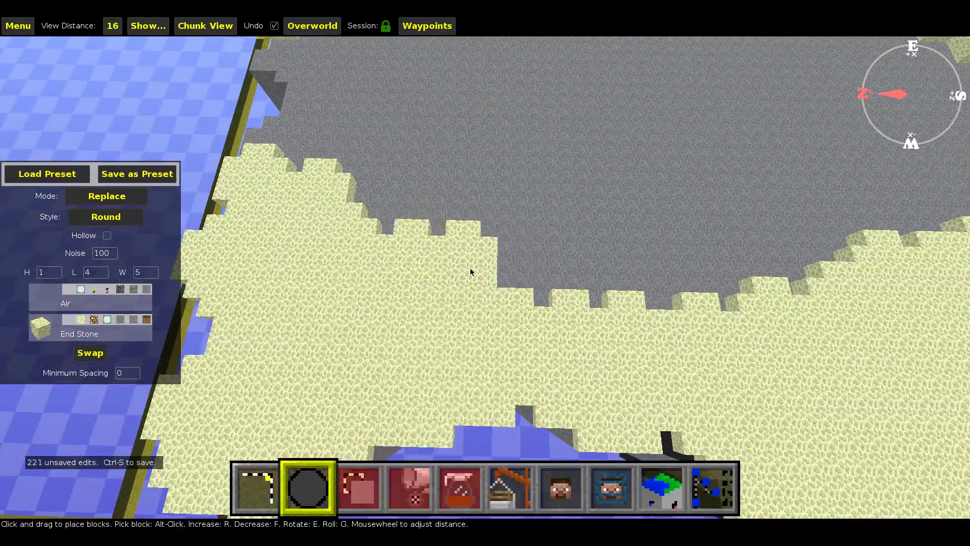
pyautogui.click(492, 280)
pyautogui.press('d')
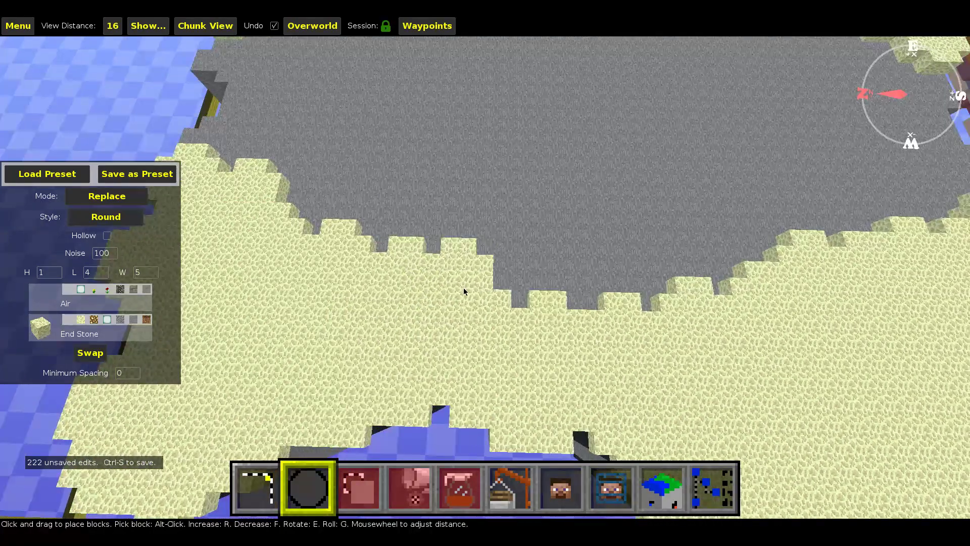
pyautogui.click(463, 290)
pyautogui.press('d')
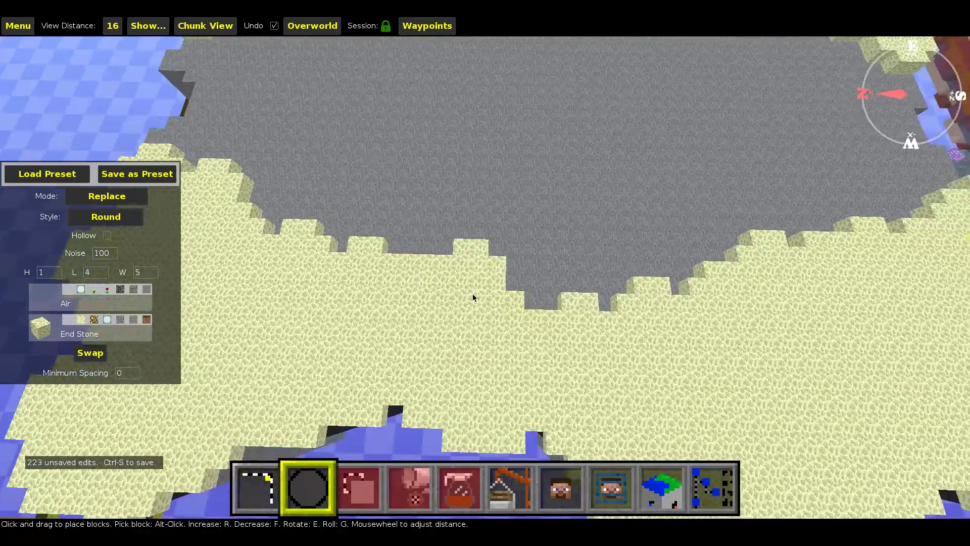
pyautogui.press('d')
pyautogui.click(463, 284)
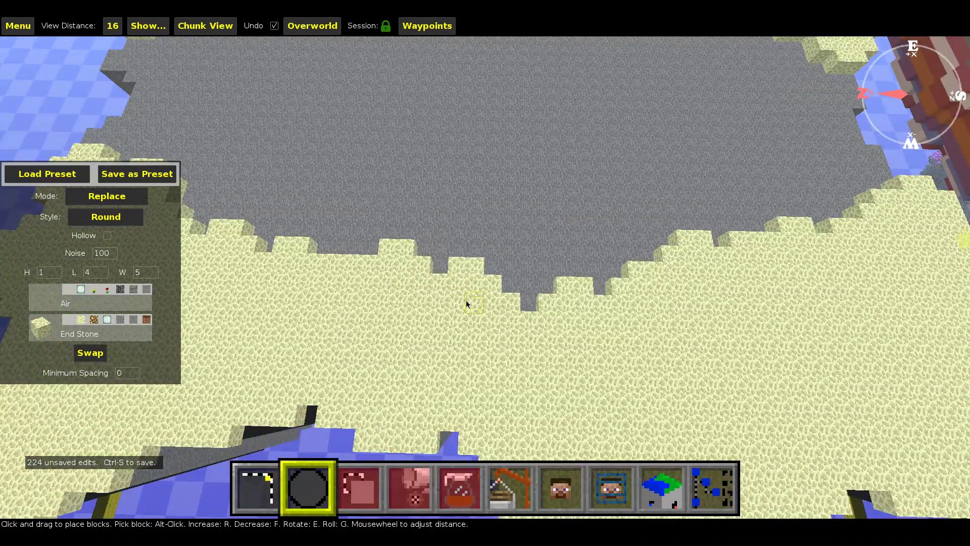
# Fill the remaining notch in the western strip's inner edge with end stone up to the wide southwest area
pyautogui.click(466, 301)
pyautogui.press('d')
pyautogui.click(486, 303)
pyautogui.press('d')
pyautogui.click(496, 282)
pyautogui.press('d')
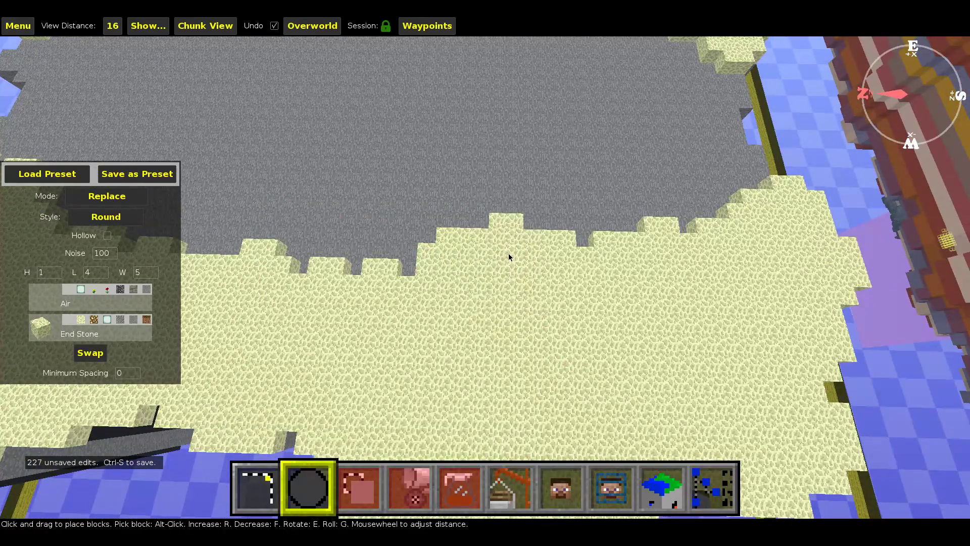
pyautogui.click(508, 244)
# Set the brush to 1 × 1 × 1 with end stone replaced by air, and save the map
pyautogui.rightClick(509, 244)
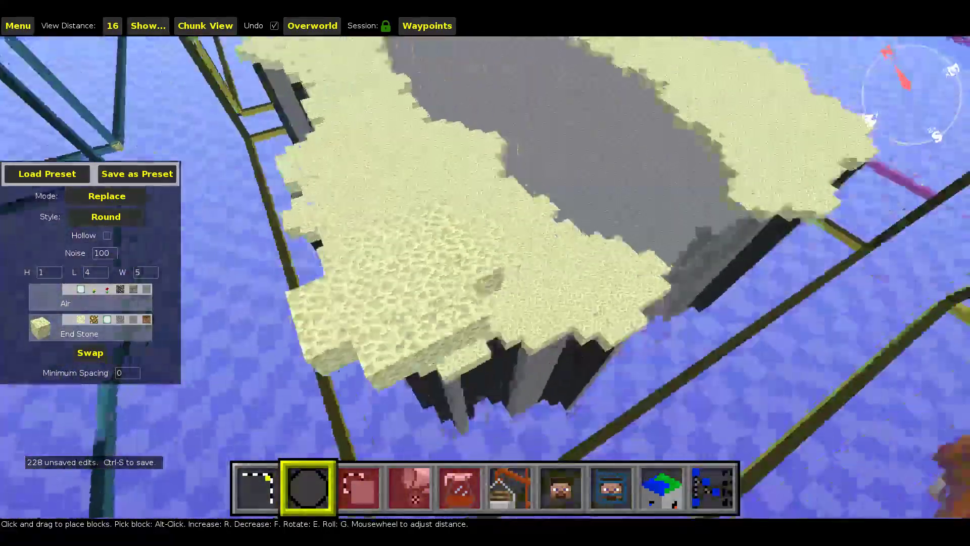
pyautogui.rightClick(470, 215)
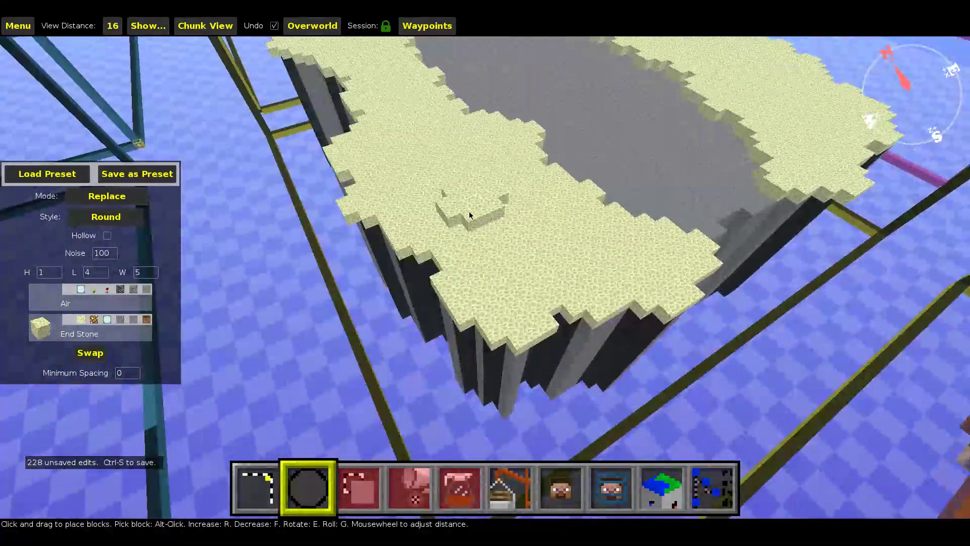
pyautogui.click(266, 465)
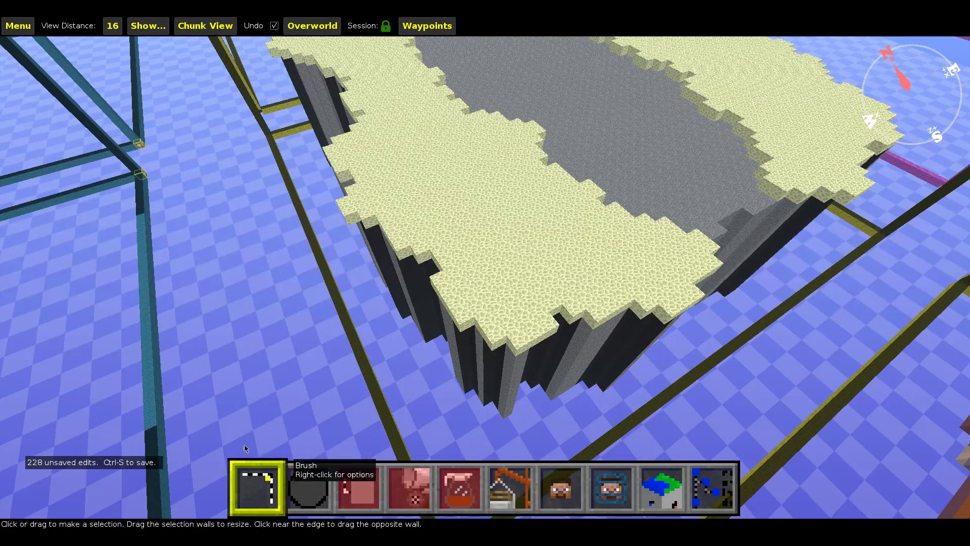
pyautogui.press('2')
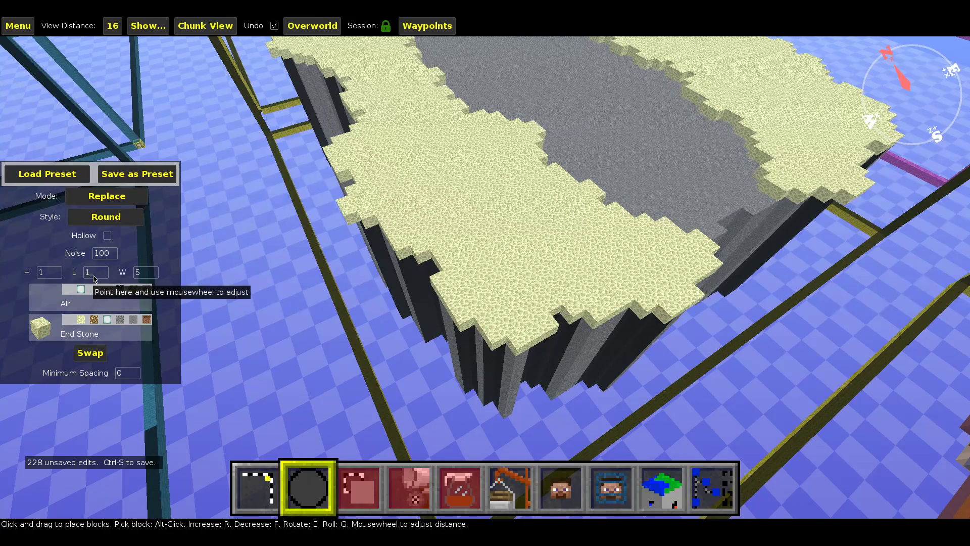
pyautogui.scroll(-1, 152, 278)
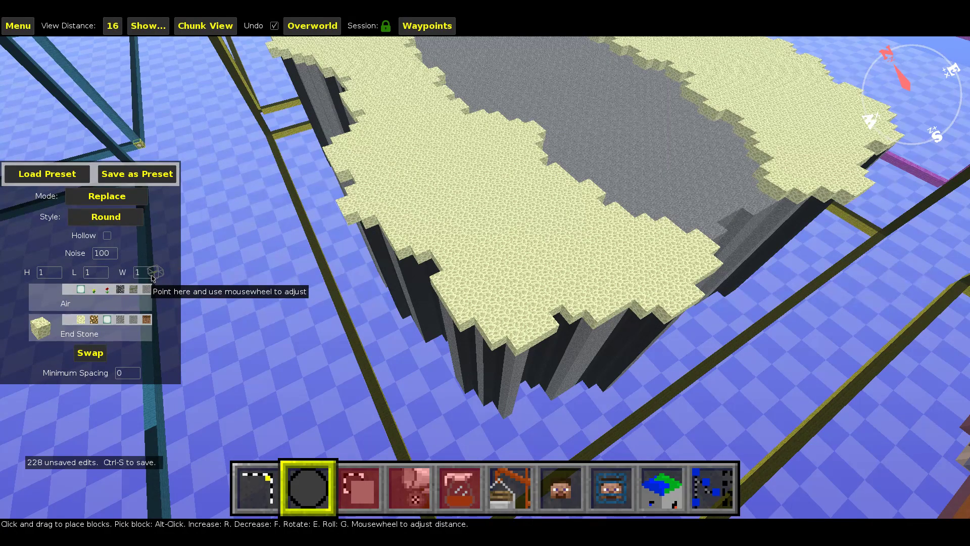
pyautogui.click(98, 358)
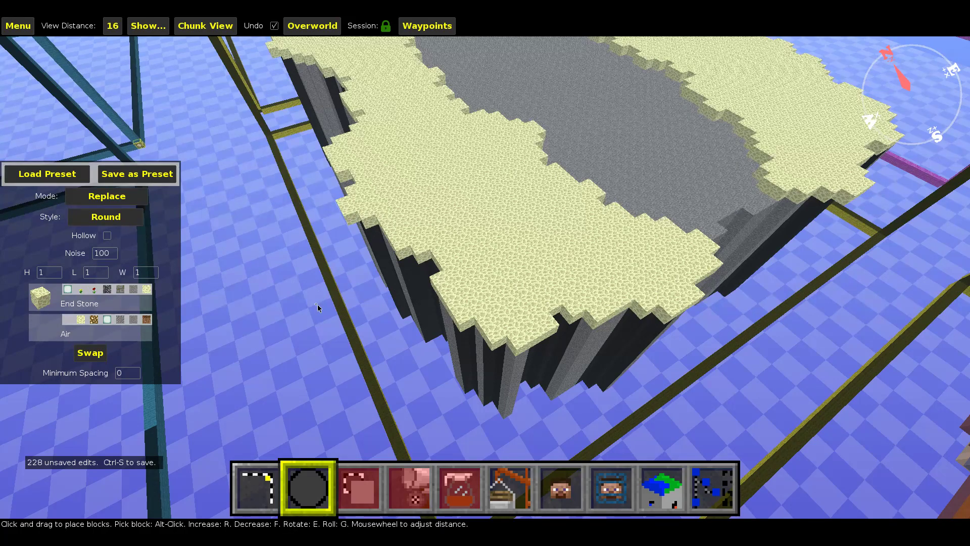
pyautogui.hotkey('ctrl', 's')
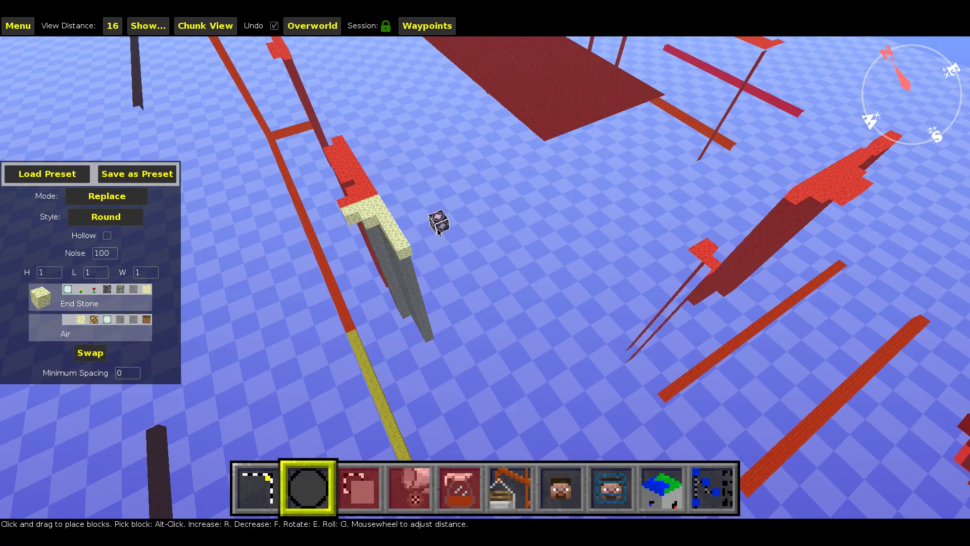
# Erase the end stone blocks that overhang the stone wall on the block's west side
pyautogui.rightClick(429, 227)
pyautogui.press('a')
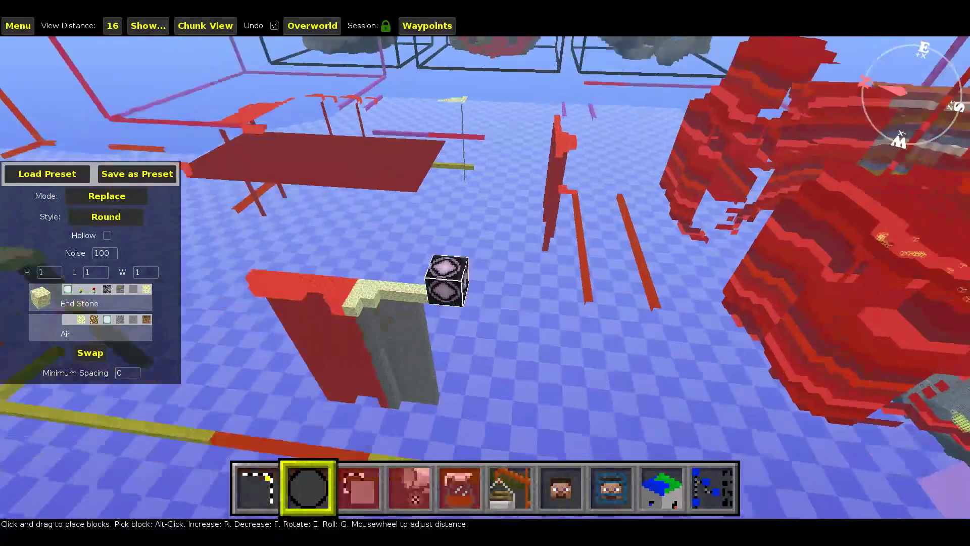
pyautogui.press('w')
pyautogui.press('w')
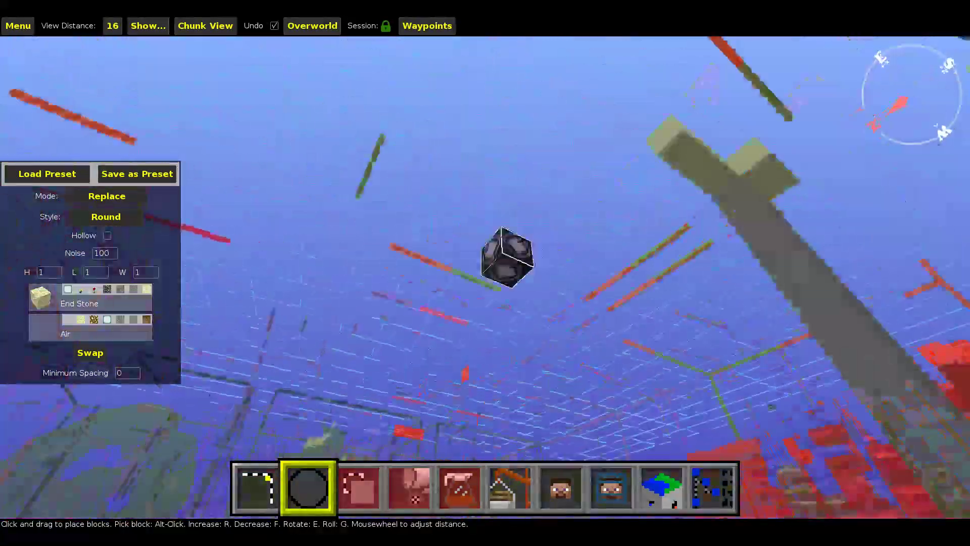
pyautogui.press('d')
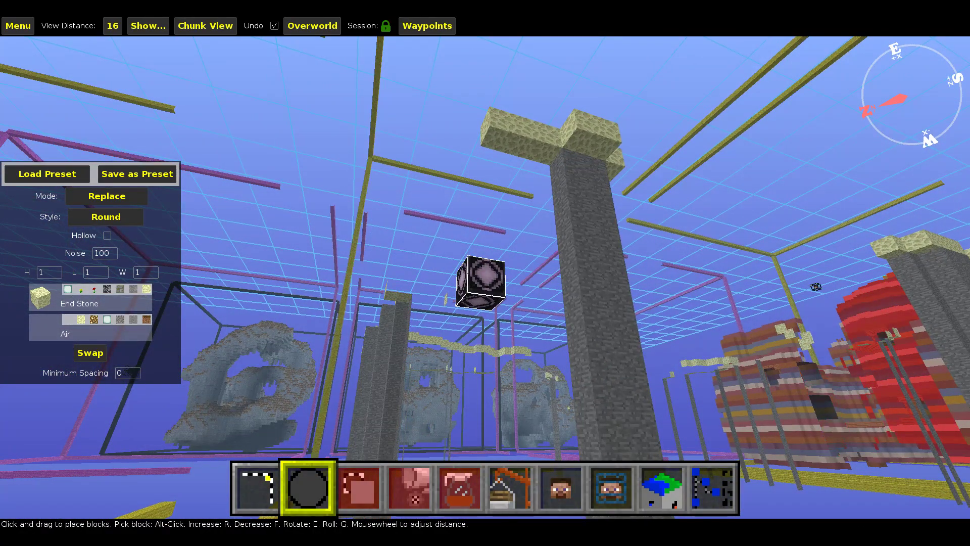
pyautogui.press('a')
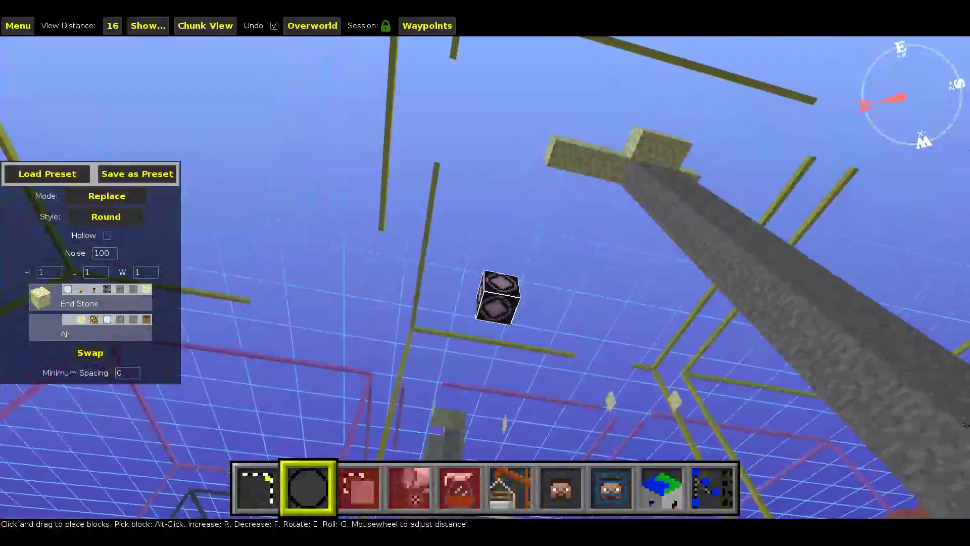
pyautogui.press('d')
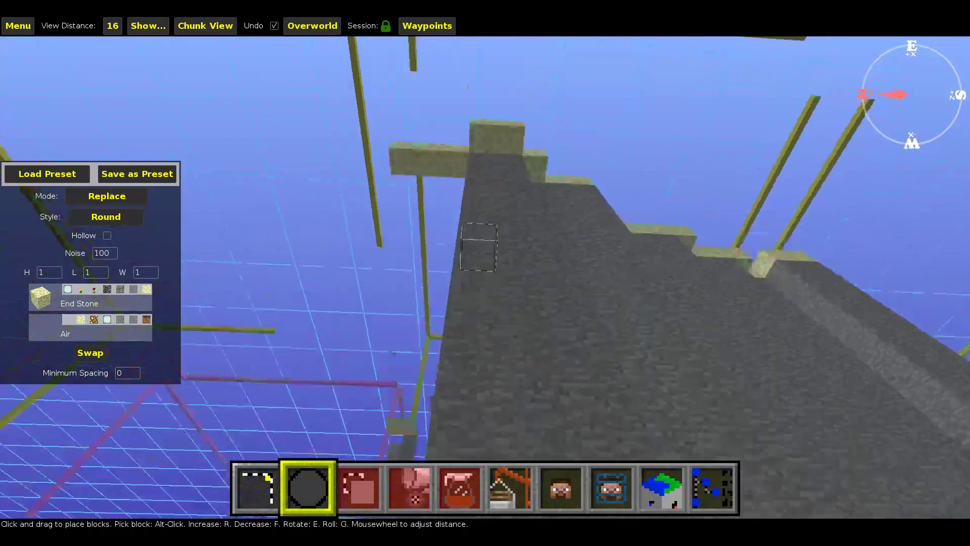
pyautogui.rightClick(495, 208)
pyautogui.press('d')
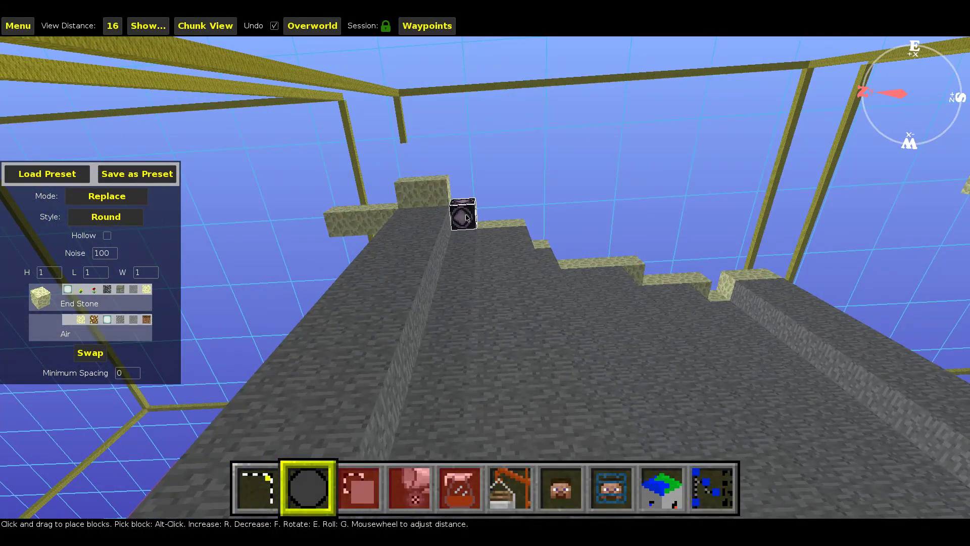
pyautogui.press('a')
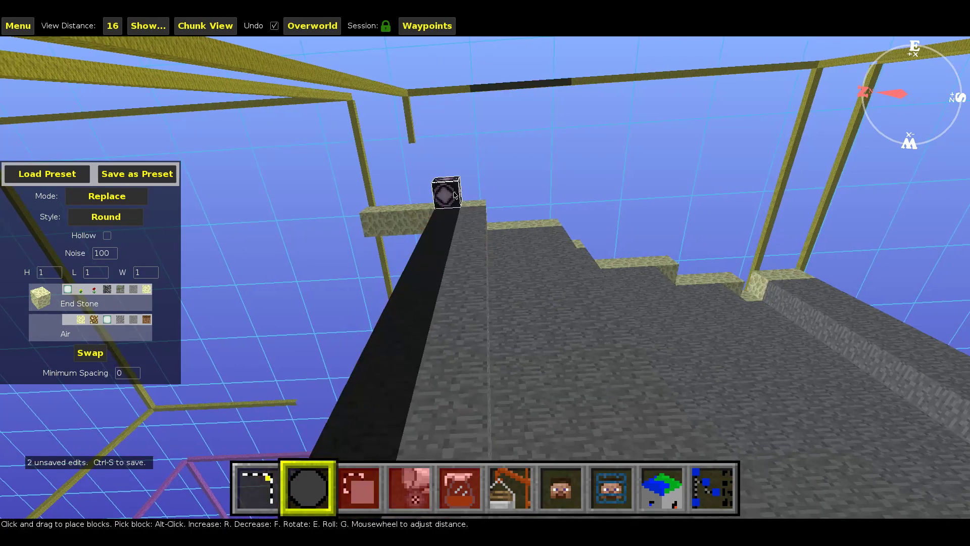
pyautogui.click(452, 194)
pyautogui.press('a')
pyautogui.click(507, 215)
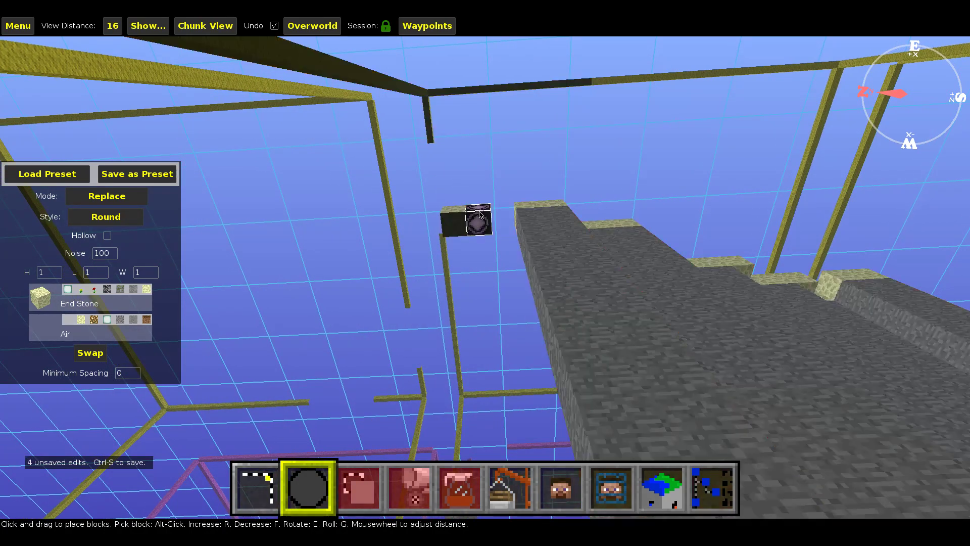
pyautogui.click(456, 217)
pyautogui.press('d')
pyautogui.press('a')
# Erase the end stone blocks overhanging the corner of the northern stone section, working from the island's west side
pyautogui.rightClick(537, 286)
pyautogui.press('w')
pyautogui.press('space')
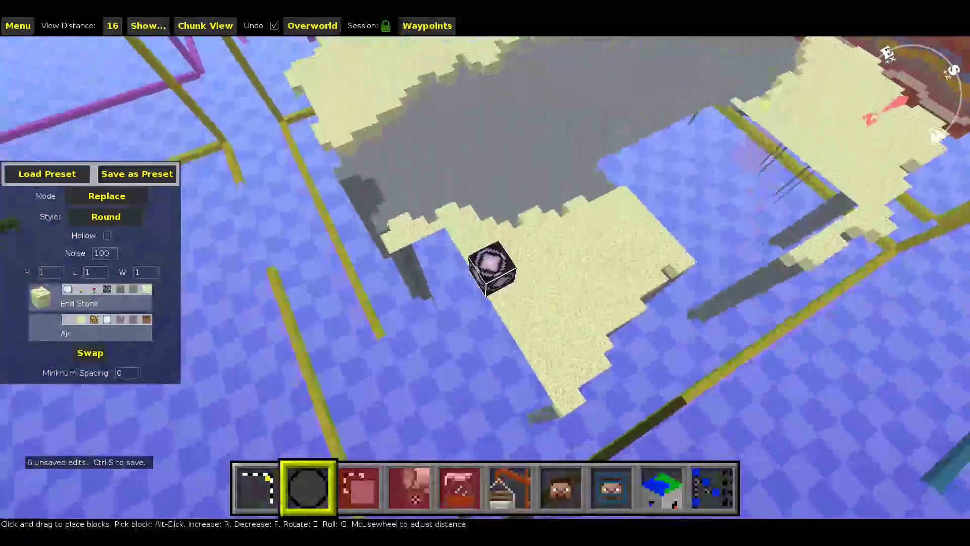
pyautogui.press('w')
pyautogui.press('d')
pyautogui.press('w')
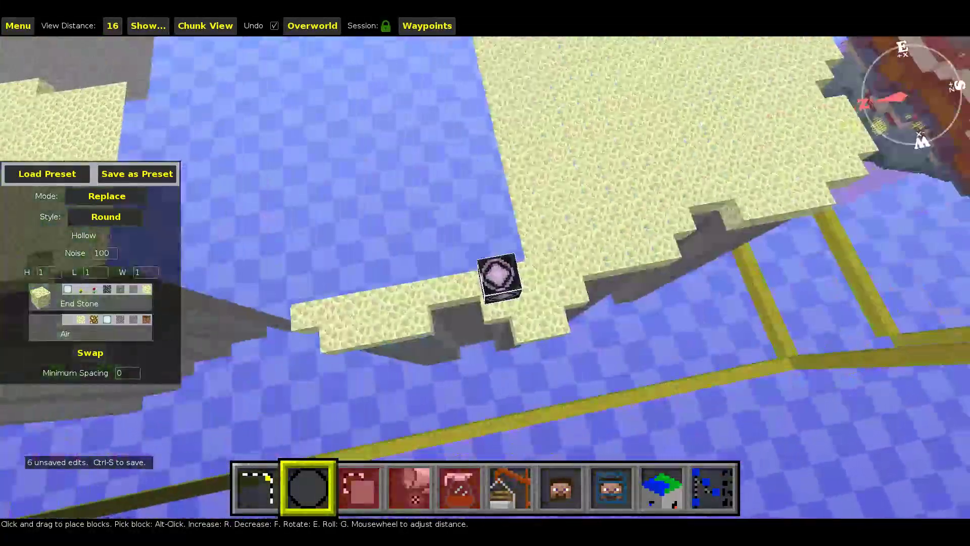
pyautogui.press('shift')
pyautogui.press('w')
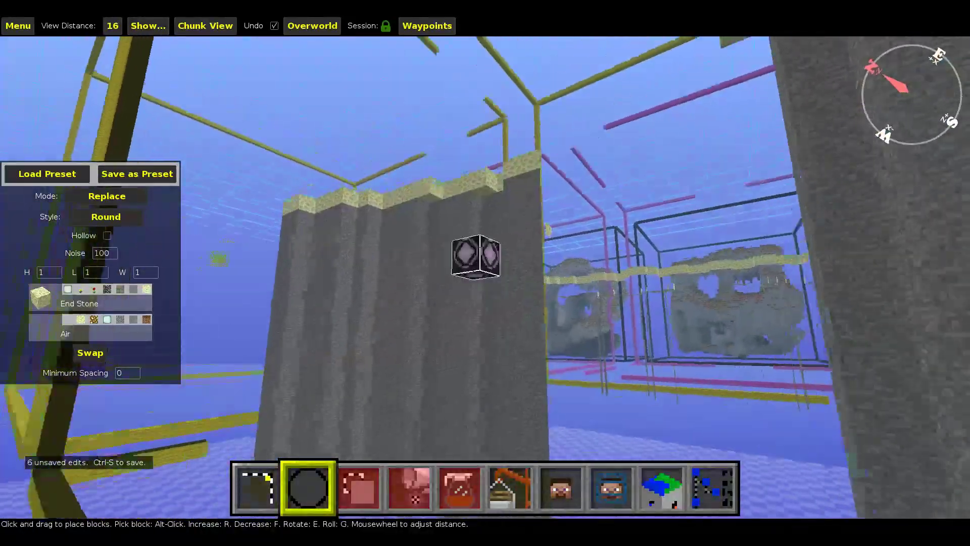
pyautogui.click(521, 206)
pyautogui.click(520, 201)
# Erase the end stone overhanging the north end of the southern section's west-facing wall
pyautogui.rightClick(522, 254)
pyautogui.press('d')
pyautogui.press('a')
pyautogui.rightClick(486, 273)
pyautogui.click(429, 223)
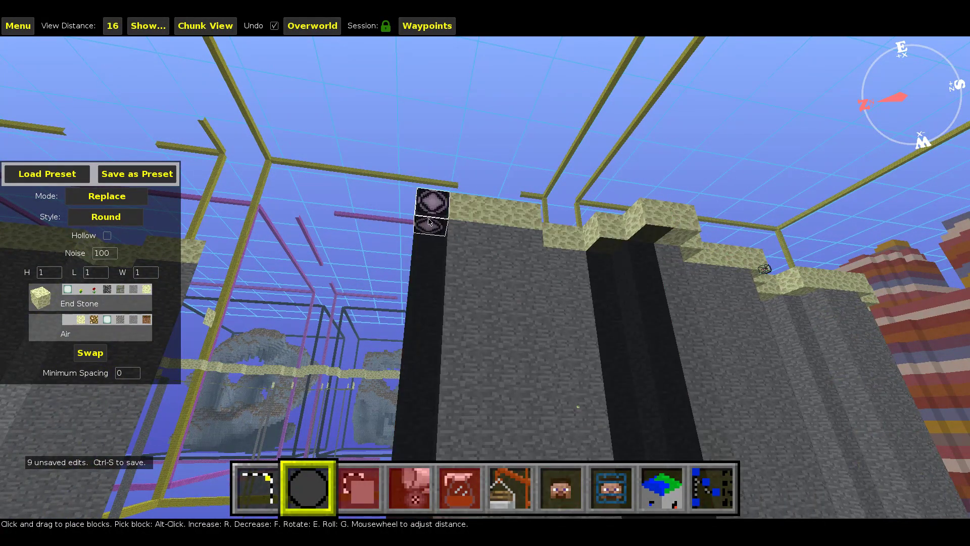
pyautogui.click(428, 222)
pyautogui.press('d')
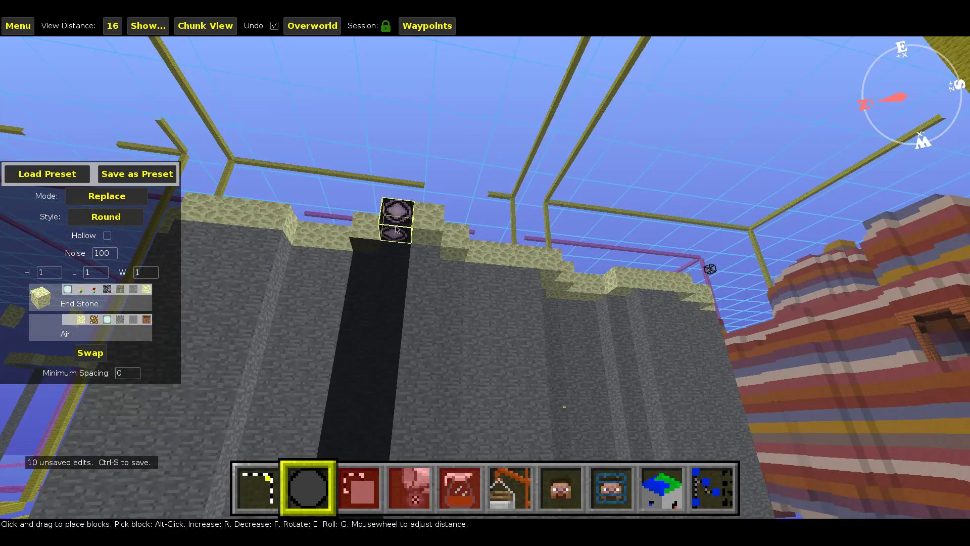
# Remove the end stone blocks overhanging the recess in the middle of the west-facing wall
pyautogui.click(397, 230)
pyautogui.click(448, 242)
pyautogui.click(374, 233)
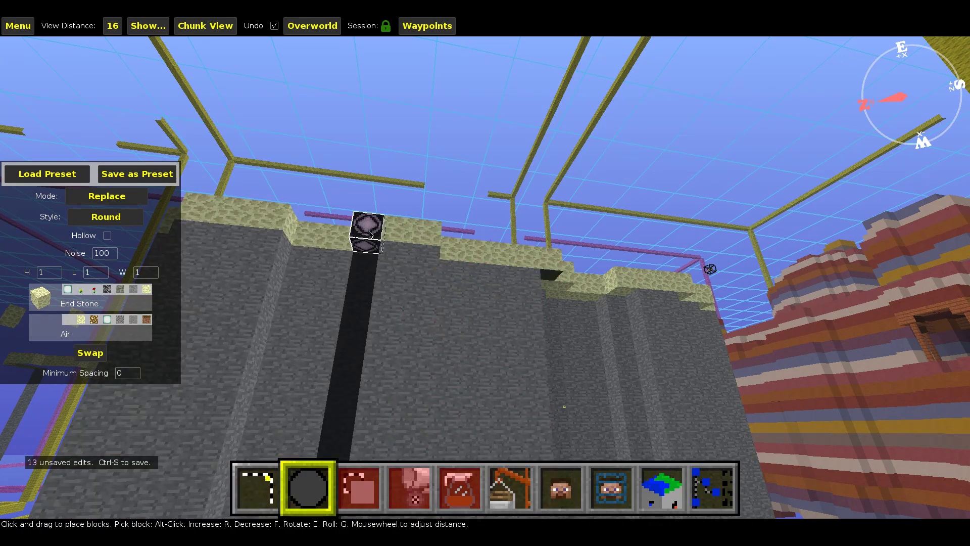
pyautogui.click(370, 234)
# Trim the overhanging end stone along the southern part of the west-facing wall and around its southwest corner
pyautogui.press('d')
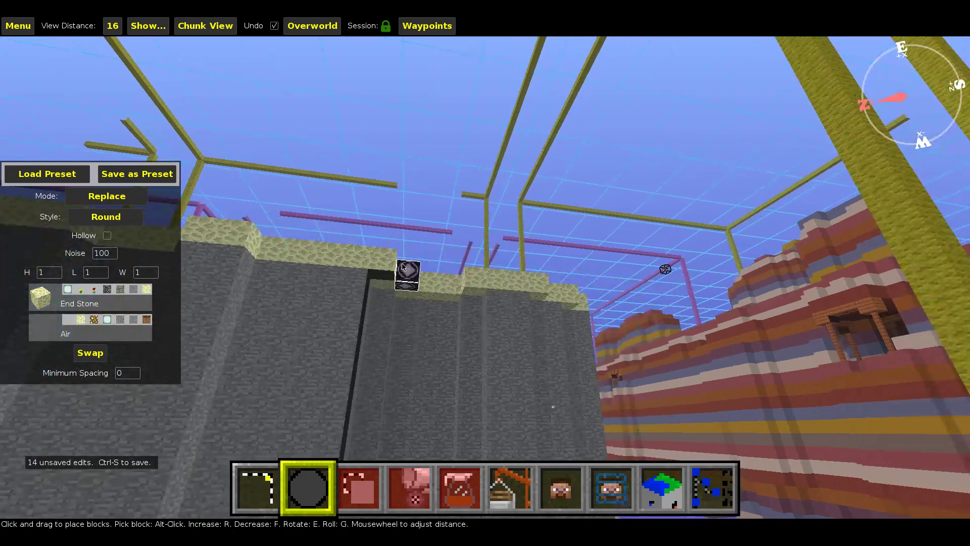
pyautogui.click(407, 281)
pyautogui.moveTo(406, 285)
pyautogui.mouseDown()
pyautogui.moveTo(472, 279)
pyautogui.moveTo(464, 298)
pyautogui.mouseUp()
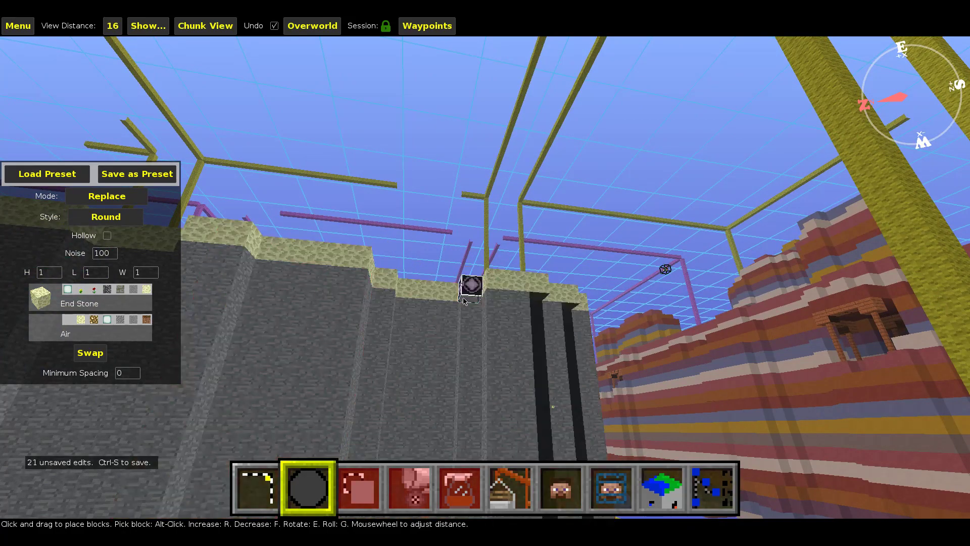
pyautogui.press('d')
pyautogui.moveTo(534, 289)
pyautogui.mouseDown(button='right')
pyautogui.moveTo(500, 296)
pyautogui.moveTo(478, 261)
pyautogui.mouseUp(button='right')
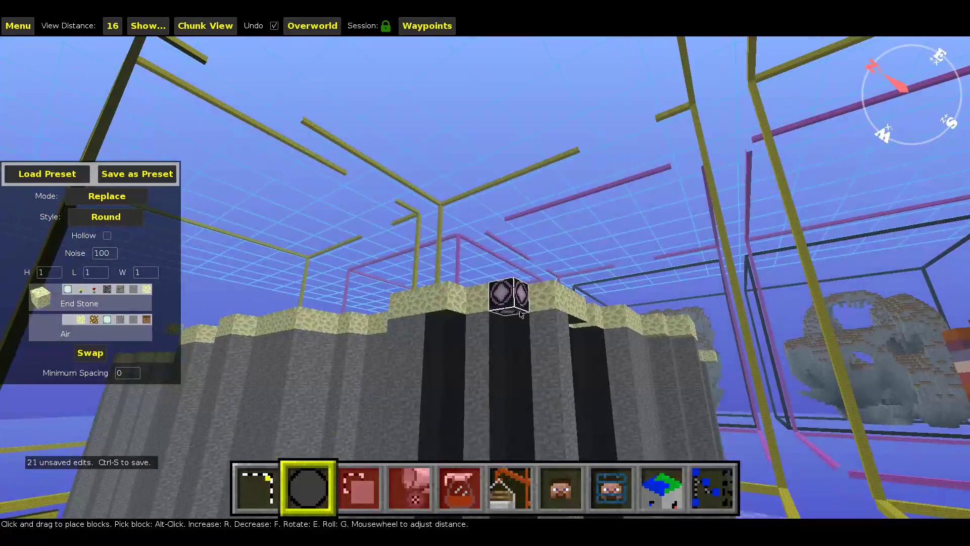
pyautogui.click(451, 308)
pyautogui.click(510, 298)
# Erase the row of overhanging end stone at the western end of the south-facing wall
pyautogui.press('d')
pyautogui.moveTo(452, 270); pyautogui.dragTo(405, 273, button='right')
pyautogui.press('d')
pyautogui.click(377, 272)
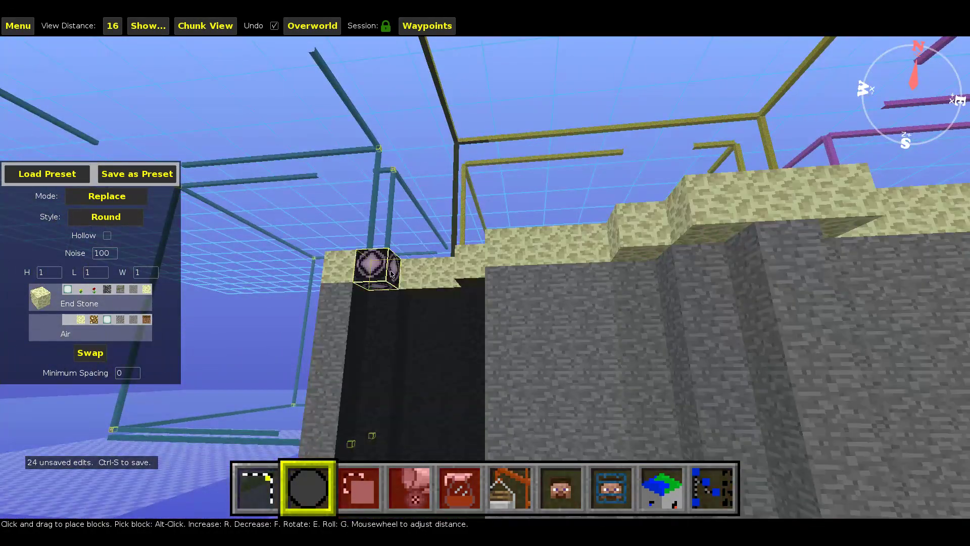
pyautogui.click(418, 275)
pyautogui.click(445, 282)
pyautogui.click(458, 284)
# Remove the end stone blocks protruding beyond the stone along the middle of the south-facing wall
pyautogui.press('a')
pyautogui.click(564, 276)
pyautogui.moveTo(564, 276)
pyautogui.mouseDown(button='right')
pyautogui.moveTo(481, 286)
pyautogui.moveTo(485, 277)
pyautogui.mouseUp(button='right')
pyautogui.press('d')
pyautogui.press('d')
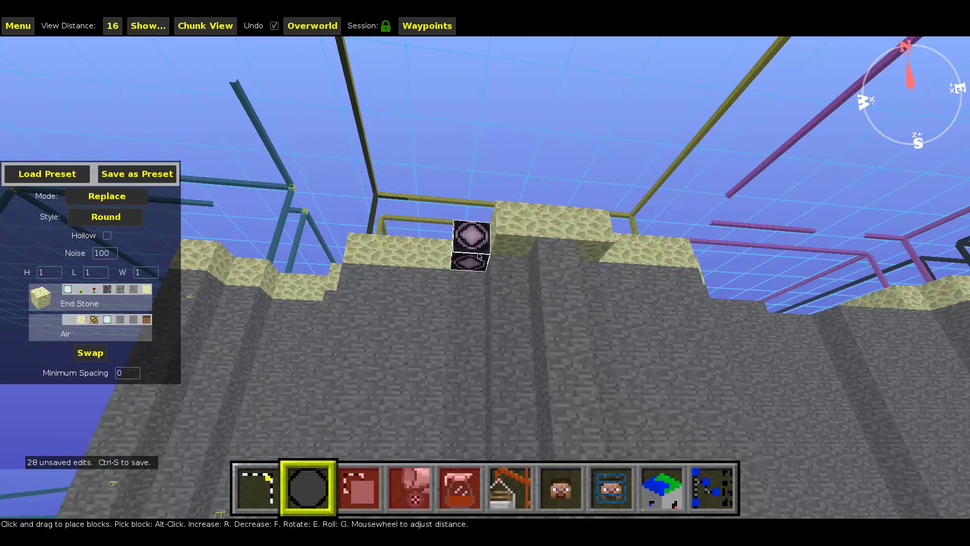
pyautogui.click(479, 256)
pyautogui.click(513, 240)
pyautogui.press('d')
pyautogui.click(466, 237)
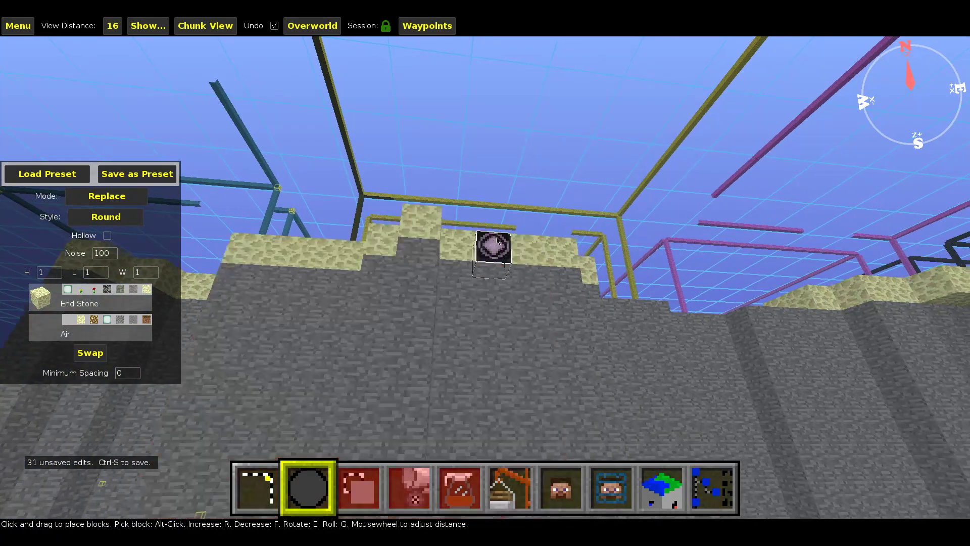
# Trim the overhanging end stone farther east along the south-facing wall, up to the gap beside the narrow pillar
pyautogui.press('d')
pyautogui.press('d')
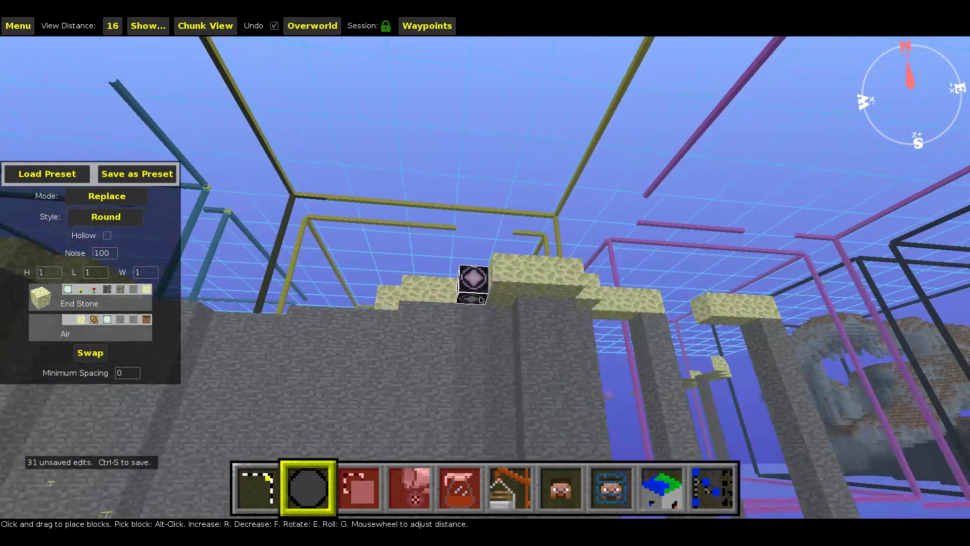
pyautogui.click(502, 285)
pyautogui.click(533, 284)
pyautogui.click(559, 286)
pyautogui.press('d')
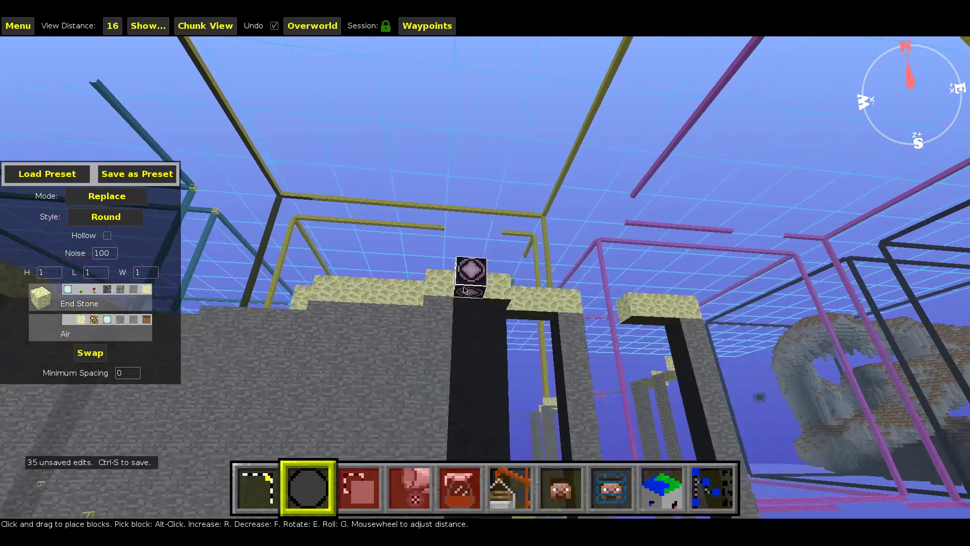
pyautogui.press('d')
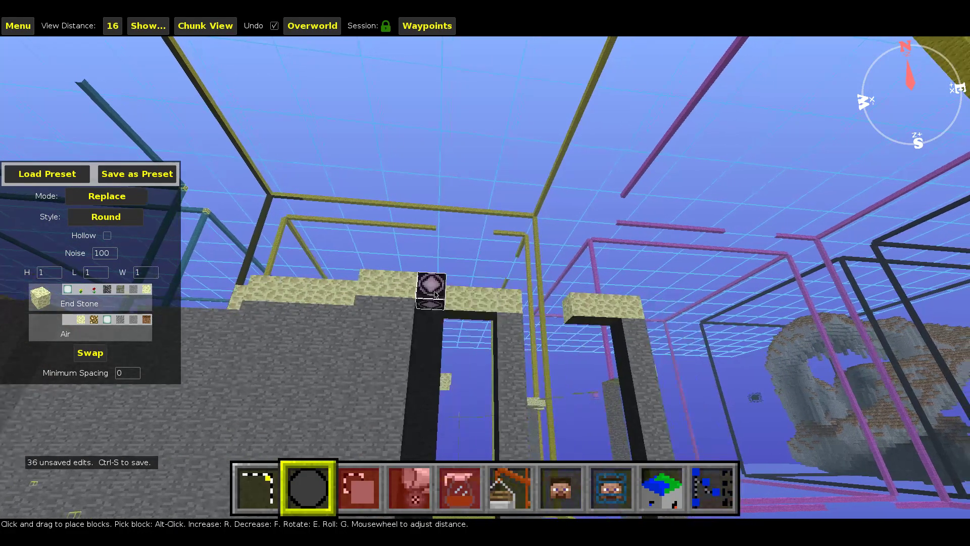
pyautogui.rightClick(477, 298)
pyautogui.press('d')
# Set the view distance to 12
pyautogui.press('space')
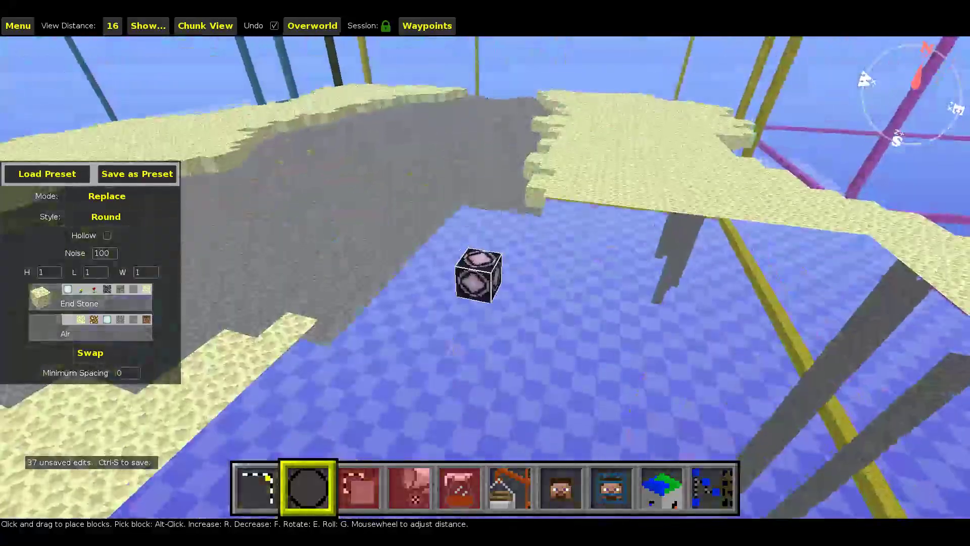
pyautogui.press('s')
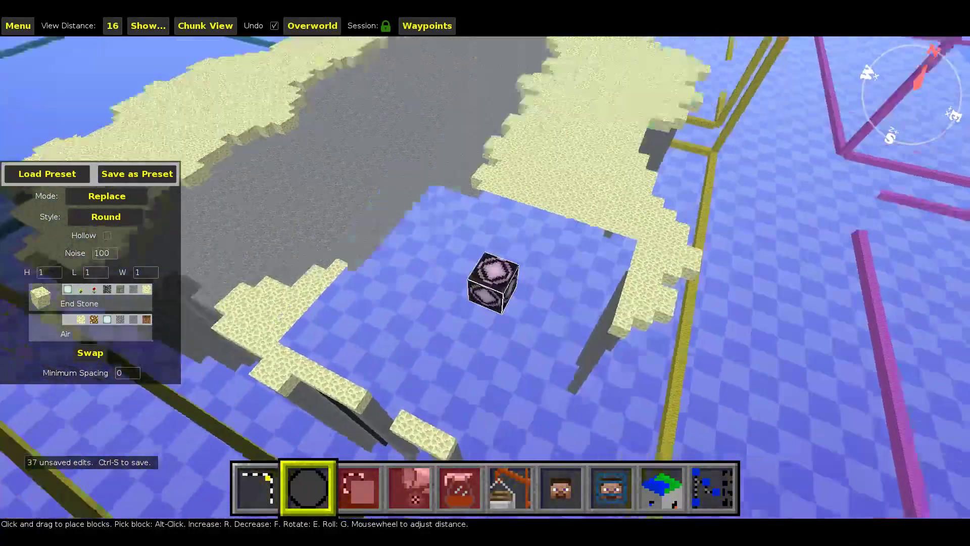
pyautogui.rightClick(474, 298)
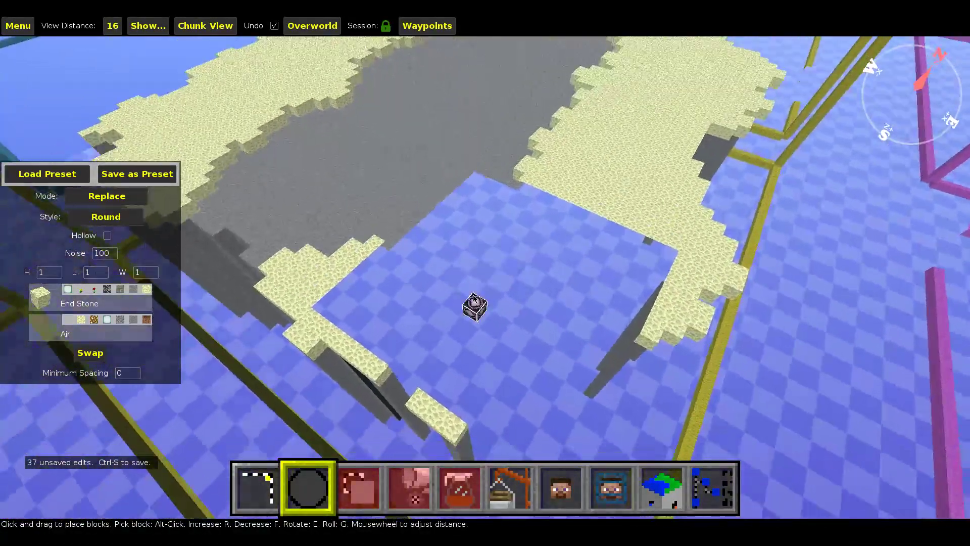
pyautogui.click(112, 27)
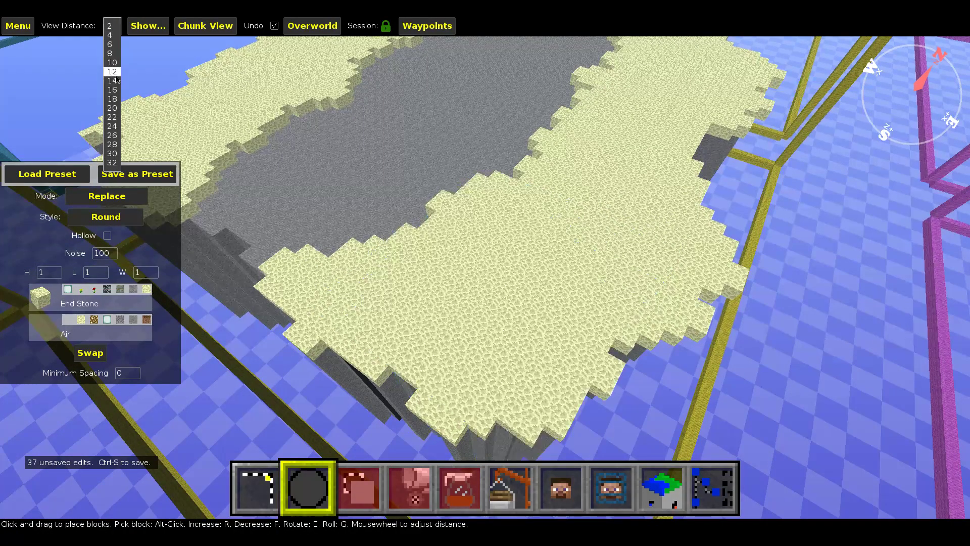
pyautogui.click(117, 76)
pyautogui.rightClick(118, 80)
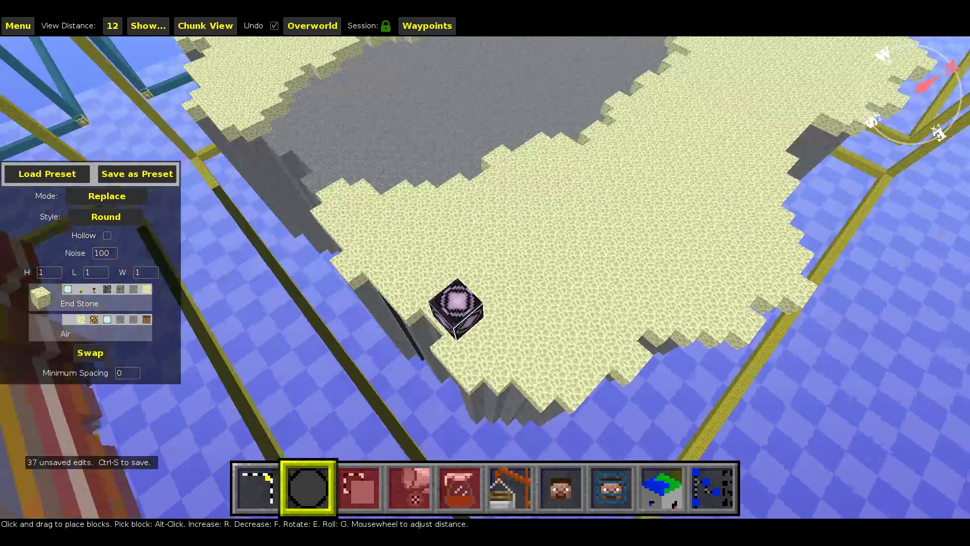
# Erase the end stone blocks overhanging the recesses at the eastern end of the south-facing wall
pyautogui.press('a')
pyautogui.press('shift')
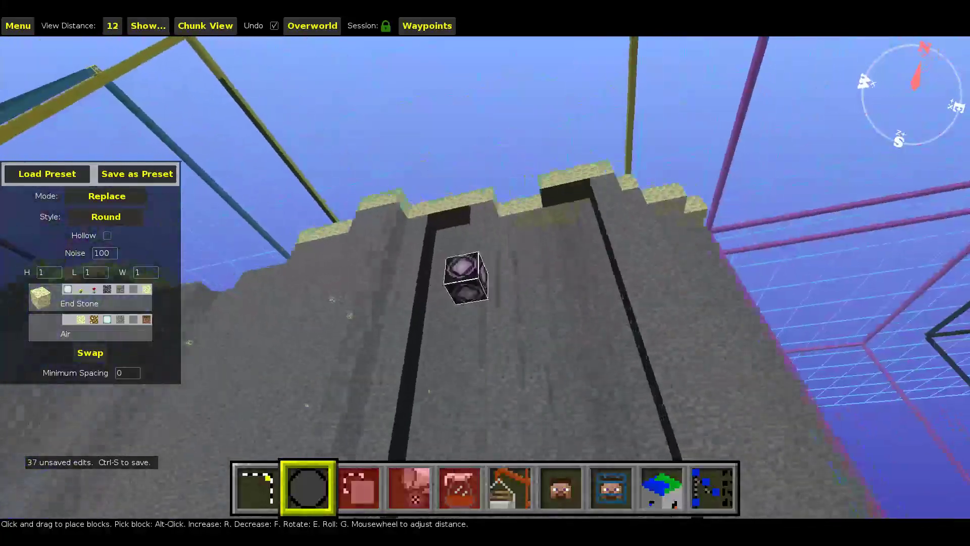
pyautogui.rightClick(485, 273)
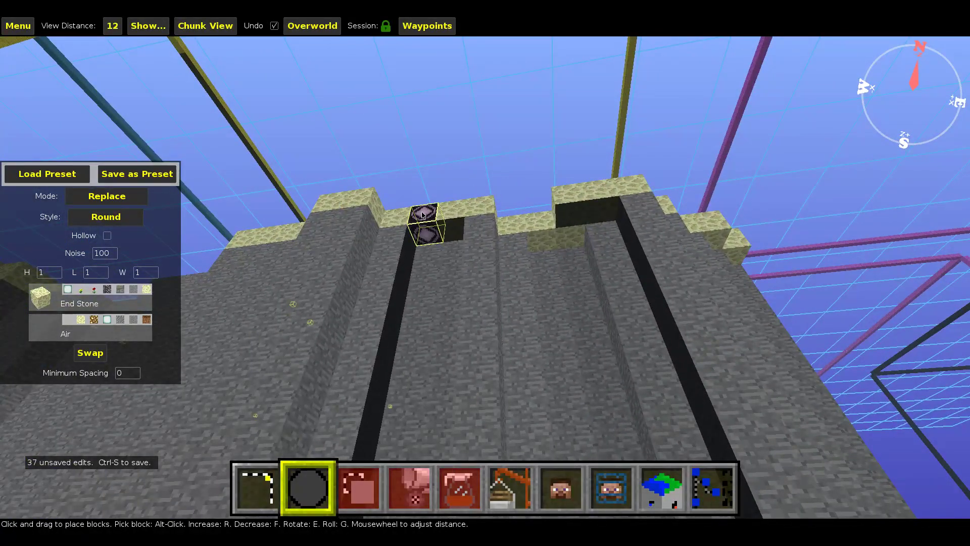
pyautogui.click(441, 216)
pyautogui.press('d')
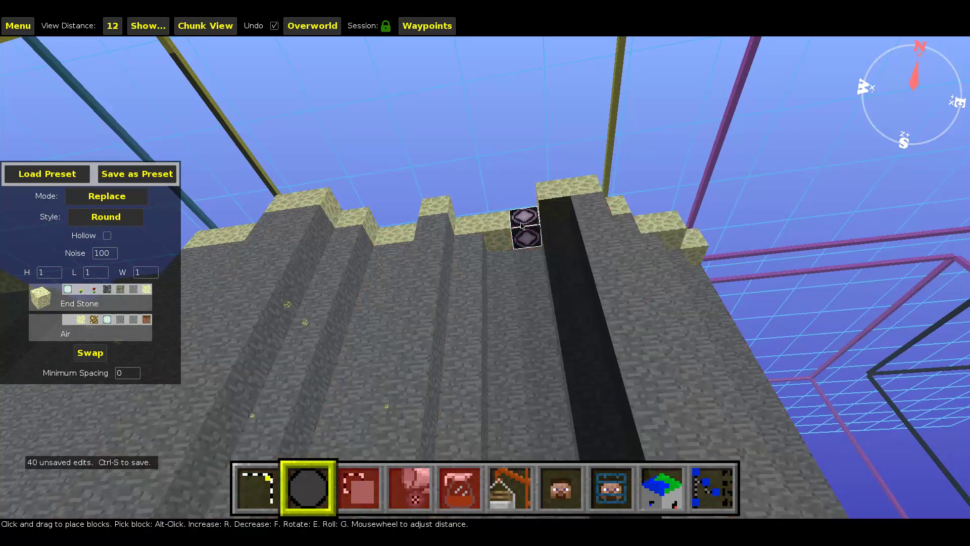
pyautogui.click(496, 228)
pyautogui.press('d')
pyautogui.rightClick(520, 227)
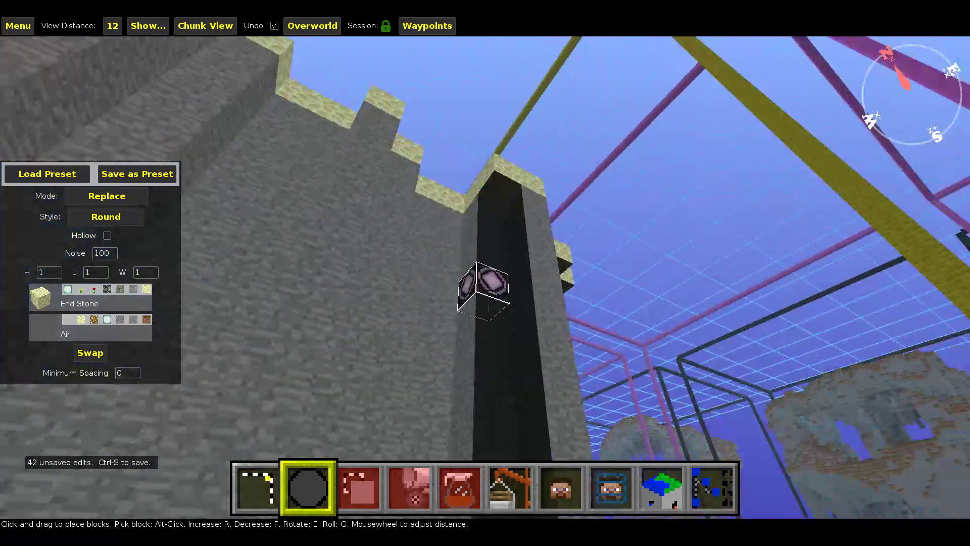
pyautogui.rightClick(485, 273)
pyautogui.rightClick(483, 204)
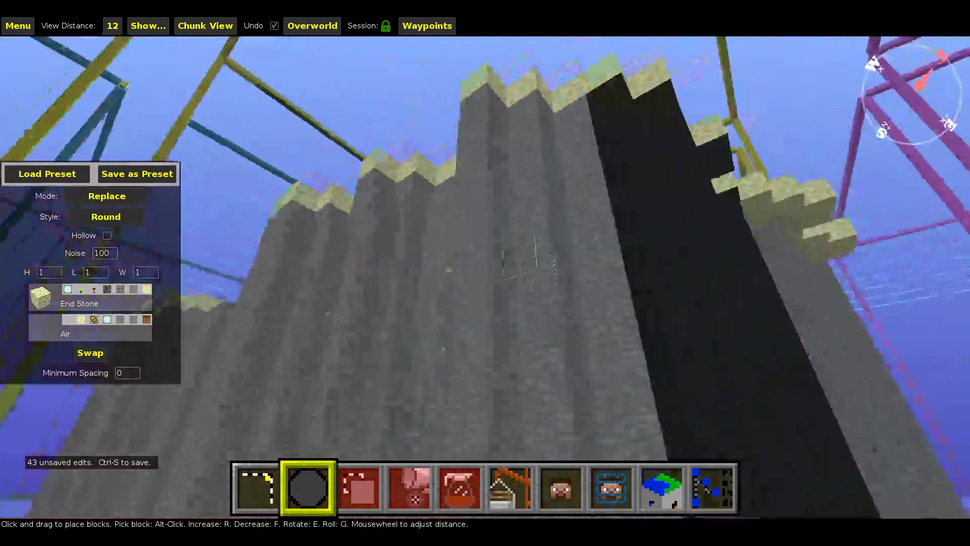
# Erase the end stone overhanging the stepped stone wall around the island's southeast corner
pyautogui.rightClick(485, 273)
pyautogui.click(492, 142)
pyautogui.click(494, 141)
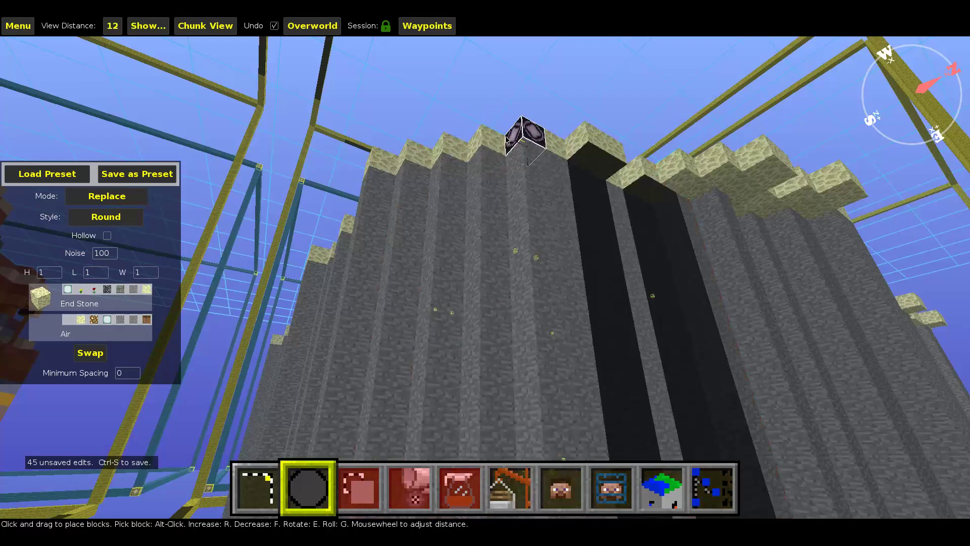
pyautogui.press('d')
pyautogui.click(457, 151)
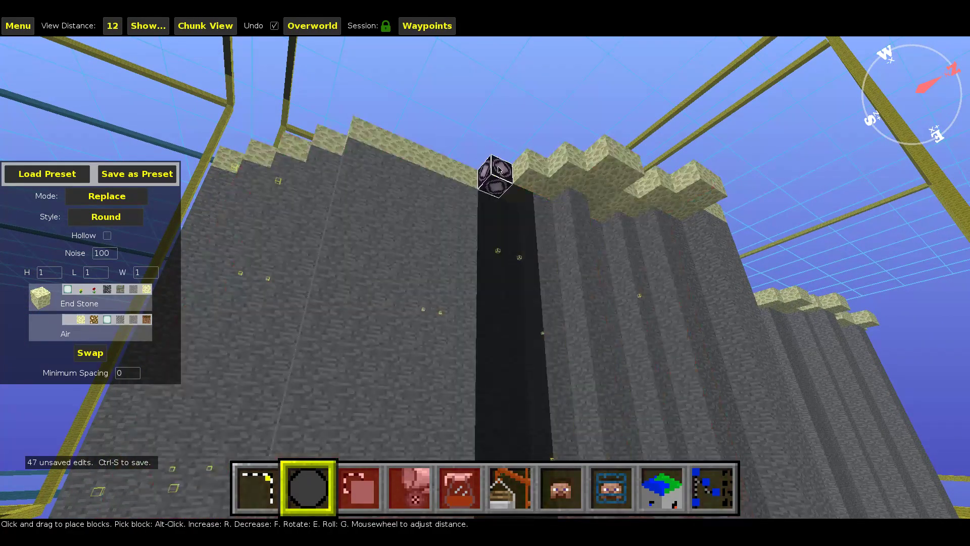
# Remove the overhanging end stone blocks farther north of the southeast corner, above the next shaded recess
pyautogui.click(496, 163)
pyautogui.click(514, 190)
pyautogui.click(529, 165)
pyautogui.click(542, 181)
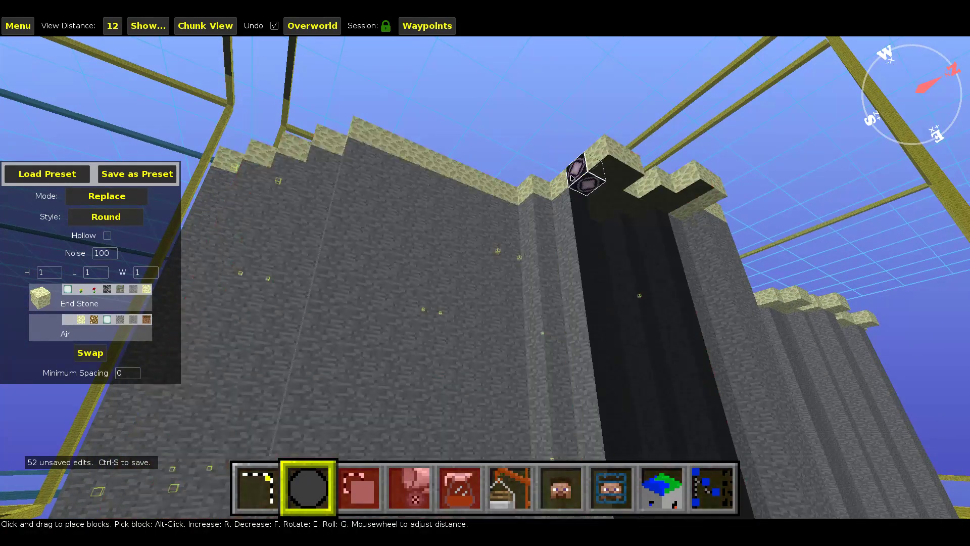
pyautogui.click(559, 180)
pyautogui.click(597, 175)
pyautogui.click(614, 179)
# Clear the end stone overhanging the deep recess in the east-facing wall, including the protruding blocks at its northern side
pyautogui.moveTo(601, 185)
pyautogui.mouseDown(button='right')
pyautogui.moveTo(485, 278)
pyautogui.moveTo(492, 259)
pyautogui.moveTo(601, 185)
pyautogui.mouseUp(button='right')
pyautogui.press('d')
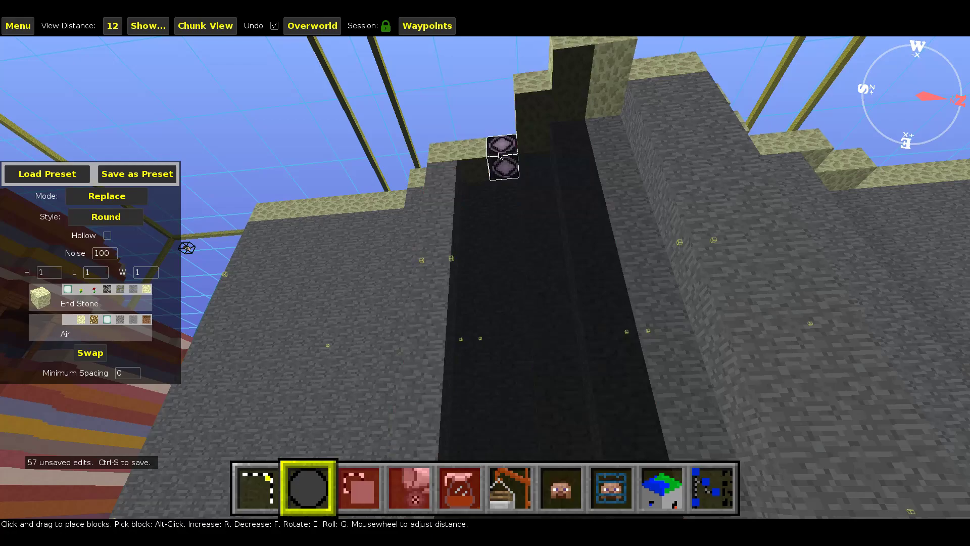
pyautogui.click(504, 139)
pyautogui.click(526, 127)
pyautogui.click(534, 110)
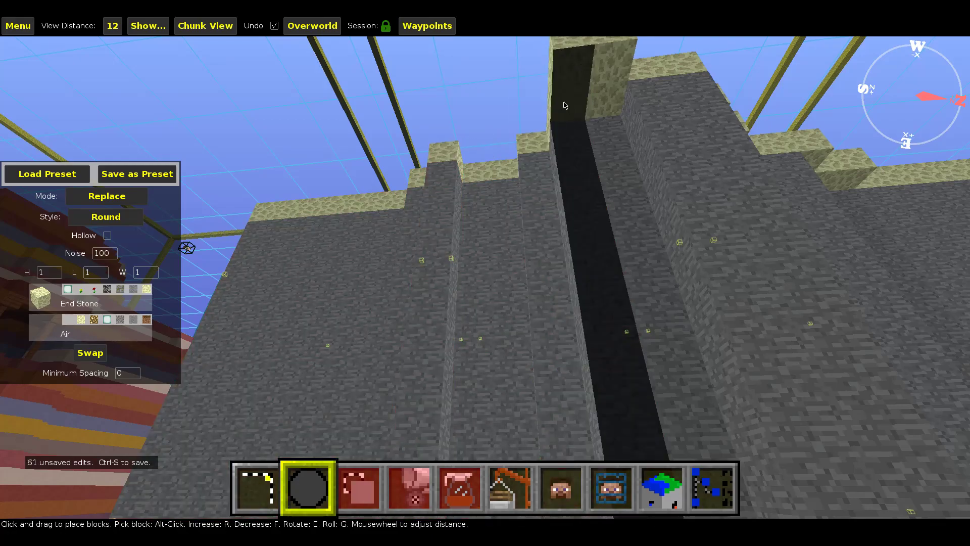
pyautogui.press('s')
pyautogui.click(541, 132)
pyautogui.click(571, 132)
pyautogui.click(565, 161)
pyautogui.click(538, 165)
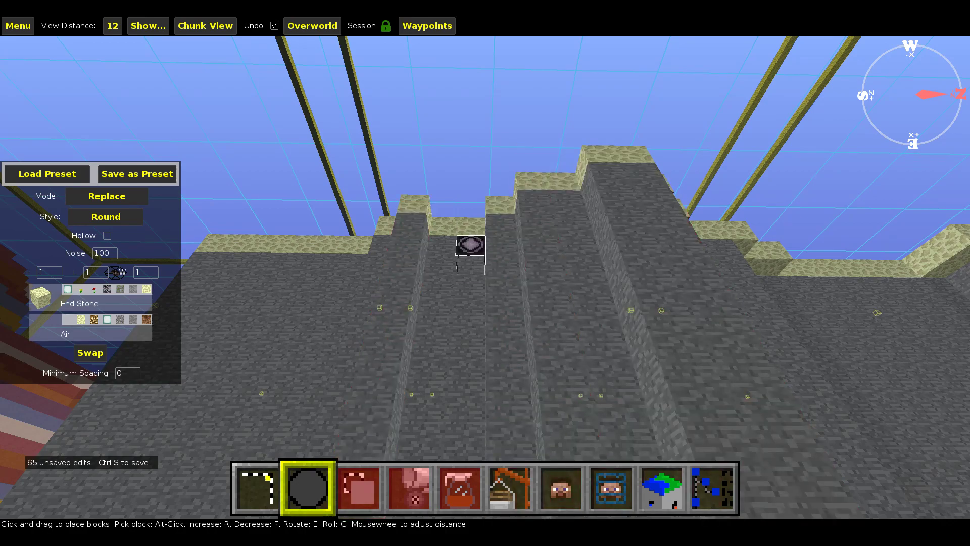
# Trim the remaining end stone overhang northward along the east-facing wall toward the northeast corner
pyautogui.press('d')
pyautogui.moveTo(480, 253); pyautogui.dragTo(475, 268, button='right')
pyautogui.moveTo(377, 193); pyautogui.dragTo(550, 223)
pyautogui.moveTo(550, 222); pyautogui.dragTo(548, 221, button='right')
pyautogui.moveTo(558, 204)
pyautogui.mouseDown()
pyautogui.moveTo(596, 197)
pyautogui.moveTo(589, 189)
pyautogui.moveTo(624, 156)
pyautogui.moveTo(646, 187)
pyautogui.moveTo(749, 108)
pyautogui.moveTo(781, 163)
pyautogui.moveTo(765, 125)
pyautogui.mouseUp()
pyautogui.moveTo(764, 125); pyautogui.dragTo(671, 120, button='right')
pyautogui.moveTo(671, 119)
pyautogui.mouseDown()
pyautogui.moveTo(530, 140)
pyautogui.moveTo(563, 162)
pyautogui.moveTo(646, 138)
pyautogui.moveTo(643, 160)
pyautogui.moveTo(667, 117)
pyautogui.mouseUp()
pyautogui.moveTo(666, 116); pyautogui.dragTo(557, 118, button='right')
pyautogui.moveTo(517, 140)
pyautogui.mouseDown()
pyautogui.moveTo(524, 147)
pyautogui.moveTo(387, 147)
pyautogui.moveTo(448, 188)
pyautogui.moveTo(456, 225)
pyautogui.moveTo(503, 233)
pyautogui.mouseUp()
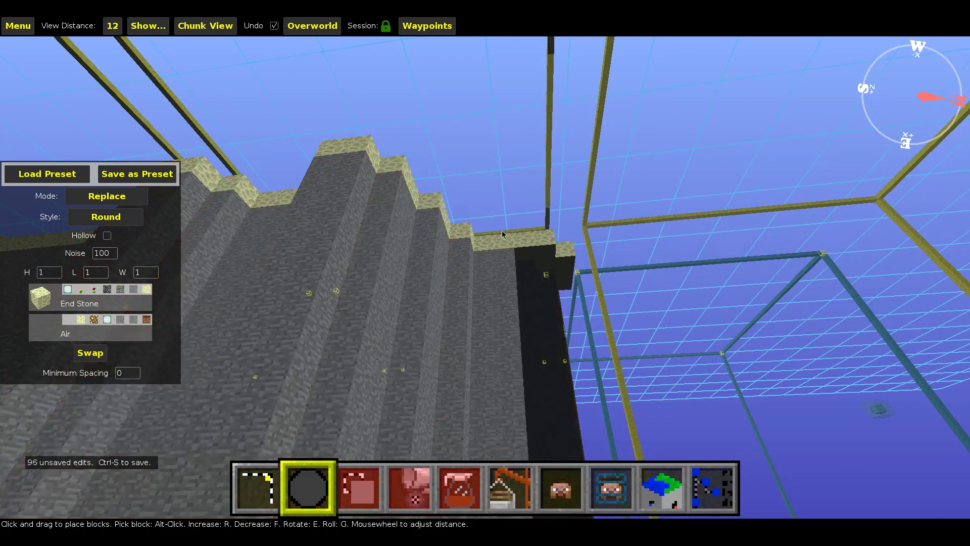
# Erase the end stone blocks overhanging the northeast corner and the adjoining start of the north-facing wall
pyautogui.rightClick(500, 240)
pyautogui.press('d')
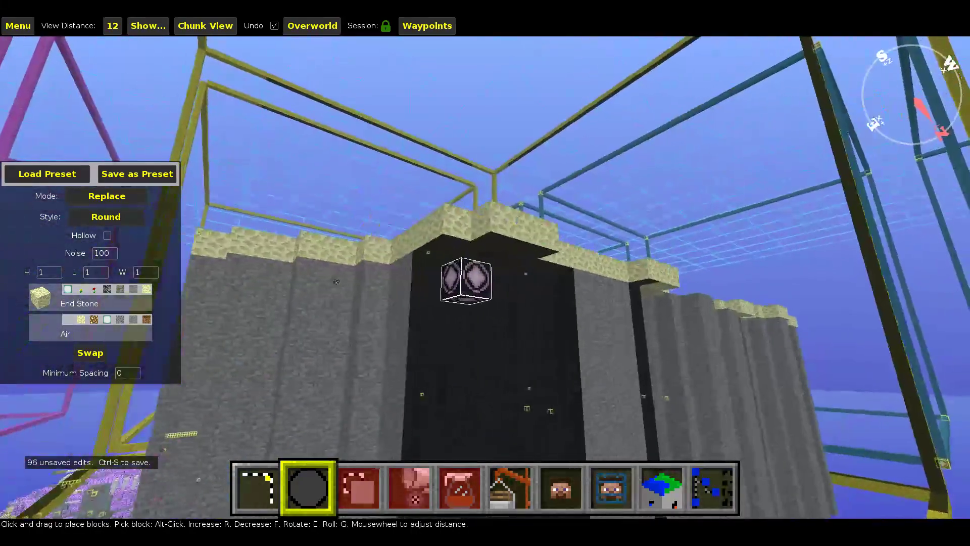
pyautogui.rightClick(470, 222)
pyautogui.moveTo(444, 248)
pyautogui.mouseDown()
pyautogui.moveTo(468, 225)
pyautogui.moveTo(496, 221)
pyautogui.moveTo(523, 229)
pyautogui.moveTo(540, 255)
pyautogui.mouseUp()
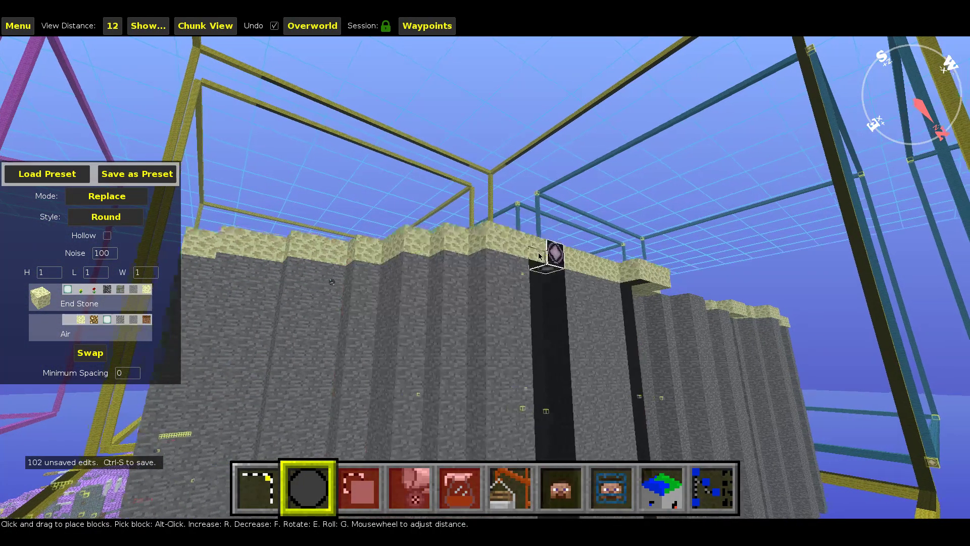
pyautogui.press('d')
pyautogui.click(375, 264)
pyautogui.click(384, 261)
pyautogui.rightClick(386, 260)
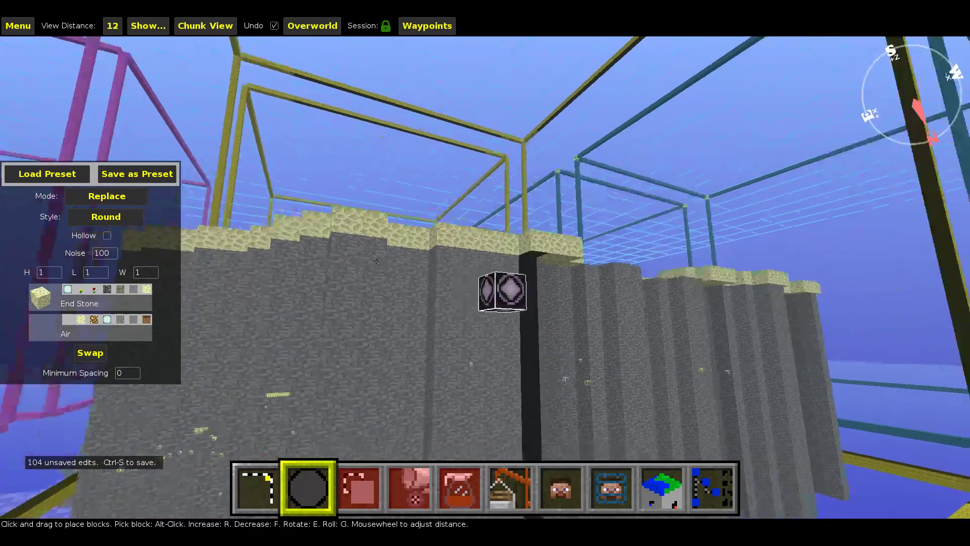
# Remove the end stone overhanging the narrow dark recess in the north-facing wall, including the protruding blocks just west of it
pyautogui.rightClick(485, 276)
pyautogui.press('d')
pyautogui.press('shift')
pyautogui.press('a')
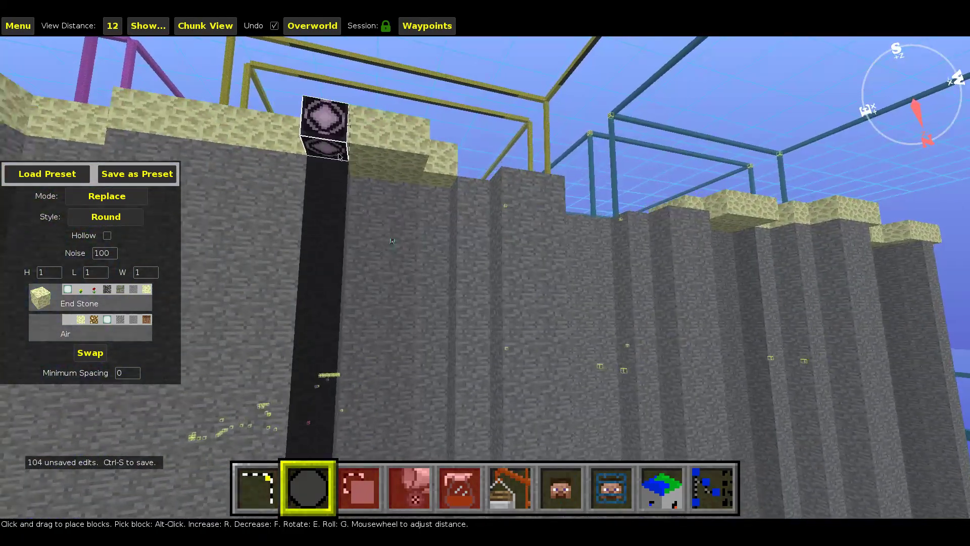
pyautogui.click(328, 146)
pyautogui.moveTo(358, 148); pyautogui.dragTo(403, 161)
pyautogui.click(399, 164)
pyautogui.click(437, 165)
pyautogui.rightClick(437, 172)
pyautogui.press('space')
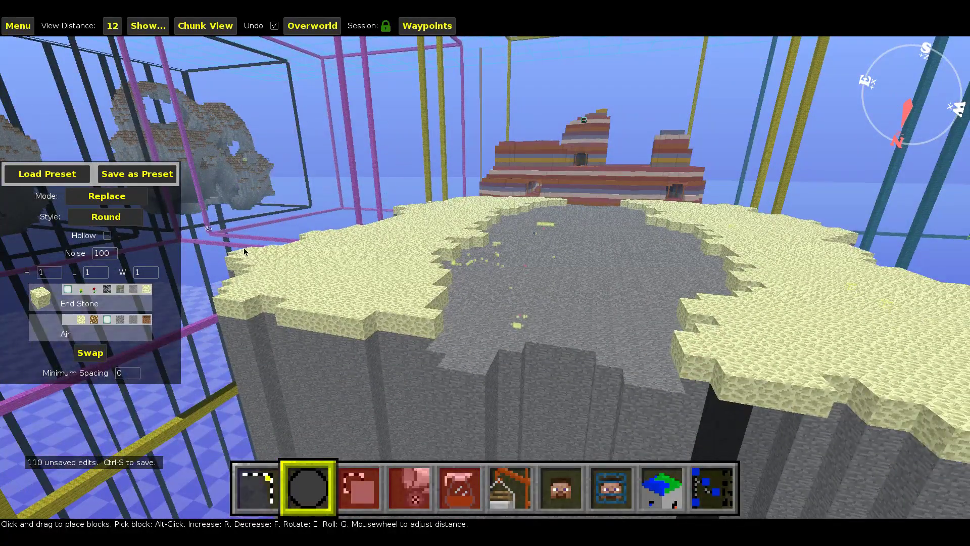
# Clear the end stone blocks overhanging the next dark recess farther west along the north-facing wall
pyautogui.rightClick(377, 249)
pyautogui.press('shift')
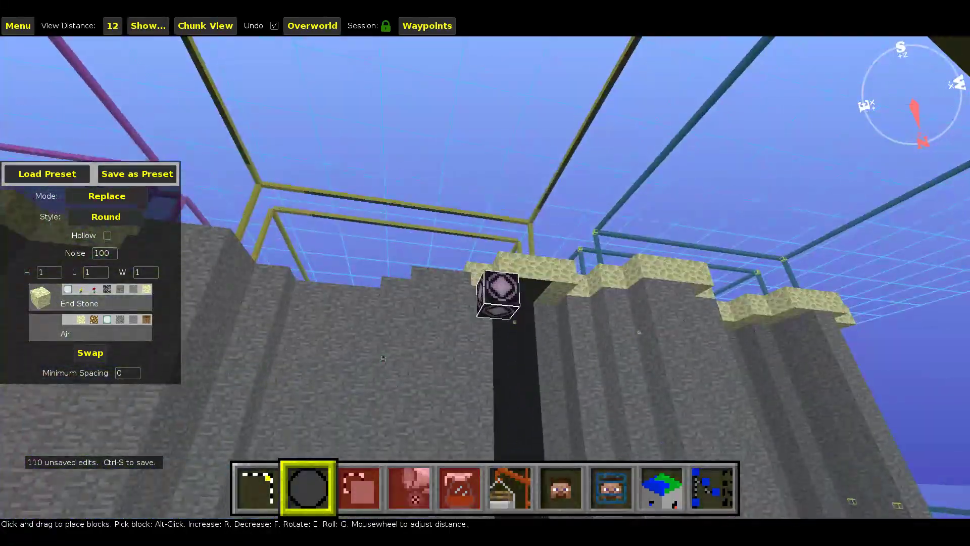
pyautogui.rightClick(499, 275)
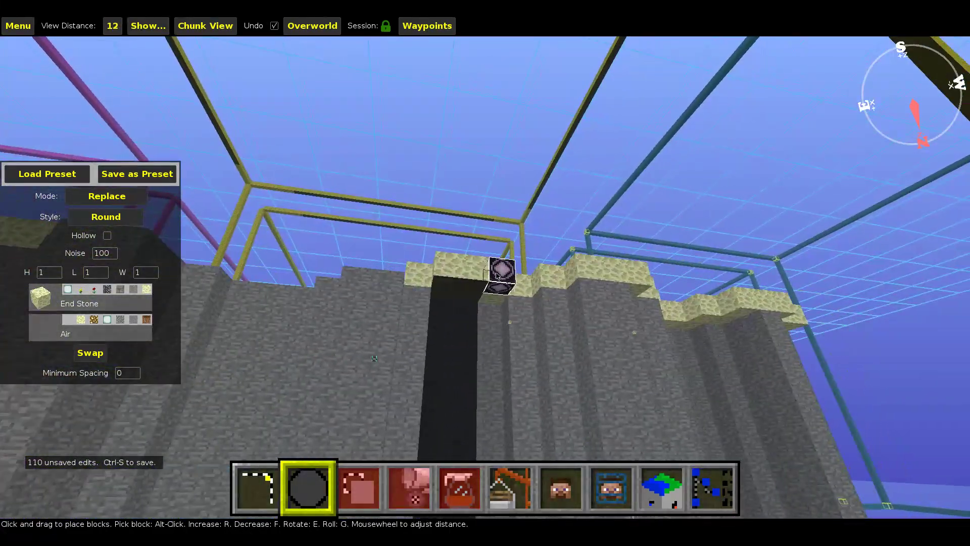
pyautogui.click(479, 276)
pyautogui.click(495, 290)
pyautogui.click(470, 283)
pyautogui.click(461, 284)
pyautogui.click(439, 282)
# Trim the end stone overhanging the wide shaded recesses at the western end of the north-facing wall, up to the northwest corner
pyautogui.press('d')
pyautogui.press('a')
pyautogui.rightClick(479, 275)
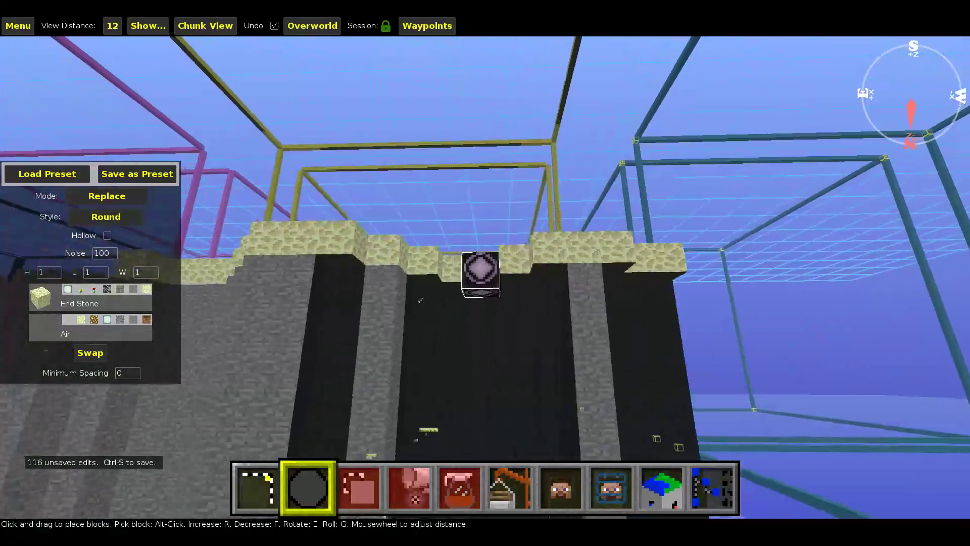
pyautogui.rightClick(475, 296)
pyautogui.click(447, 264)
pyautogui.click(505, 276)
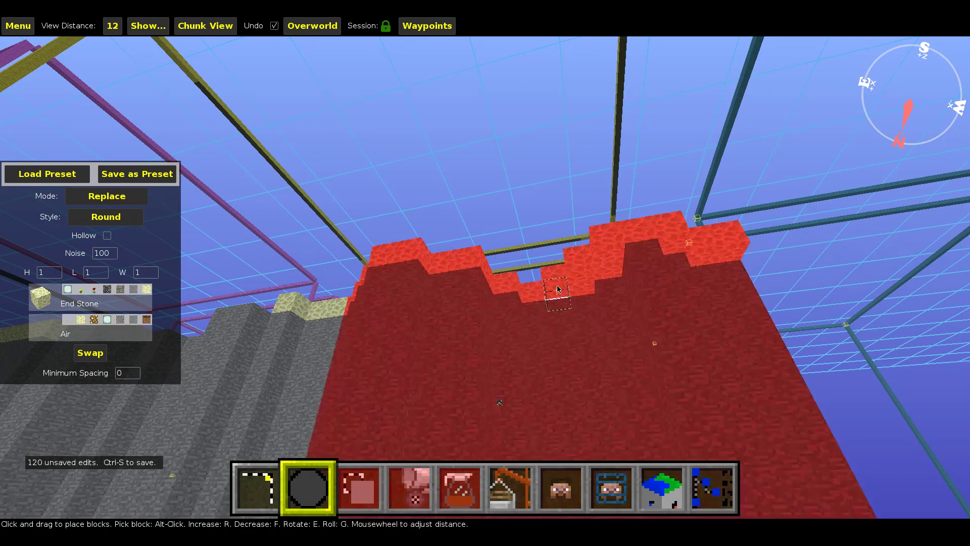
pyautogui.click(600, 270)
pyautogui.press('d')
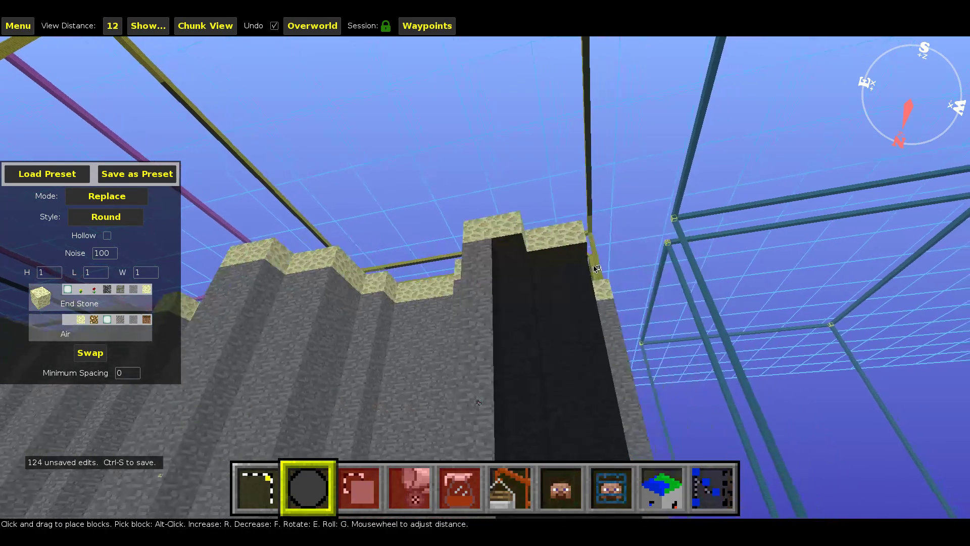
pyautogui.click(542, 247)
pyautogui.click(571, 241)
# Erase the protruding end stone at the inner corner of the stepped west-facing wall
pyautogui.rightClick(515, 260)
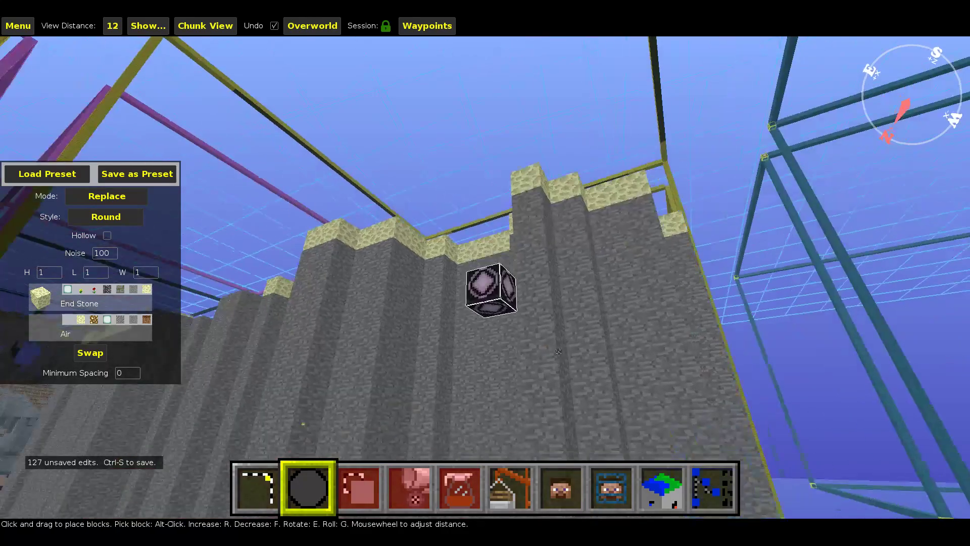
pyautogui.press('s')
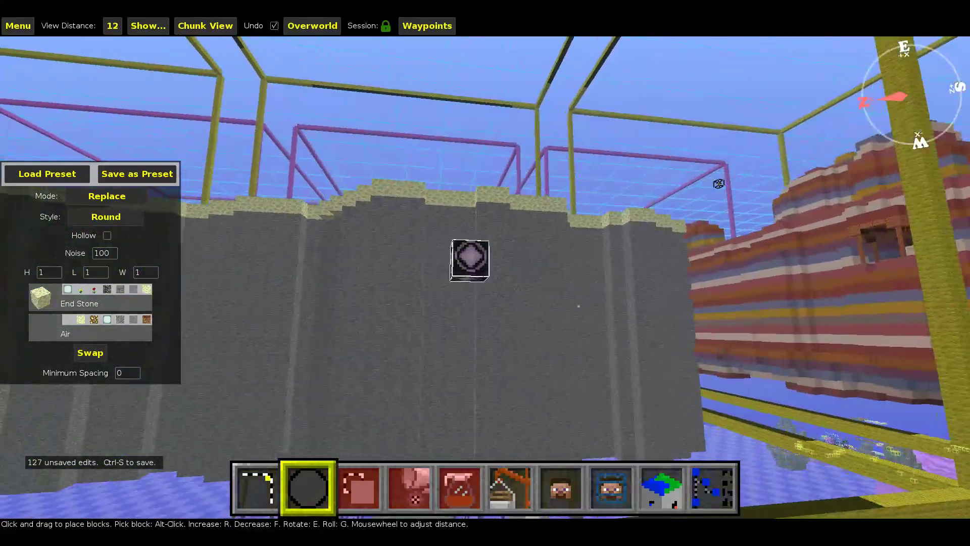
pyautogui.press('w')
pyautogui.press('w')
pyautogui.press('d')
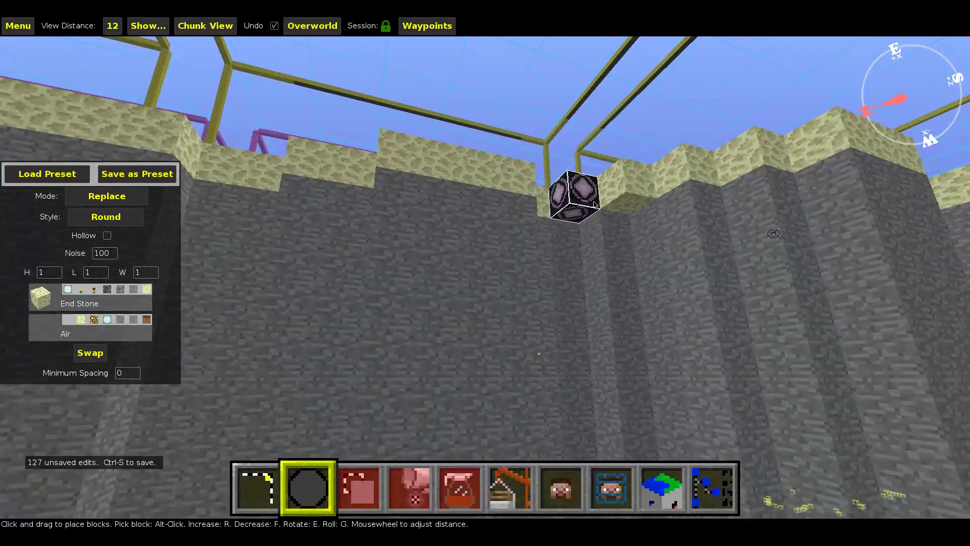
pyautogui.click(625, 201)
pyautogui.rightClick(625, 200)
# Inspect the island's west, south and north walls for any remaining overhanging end stone
pyautogui.press('s')
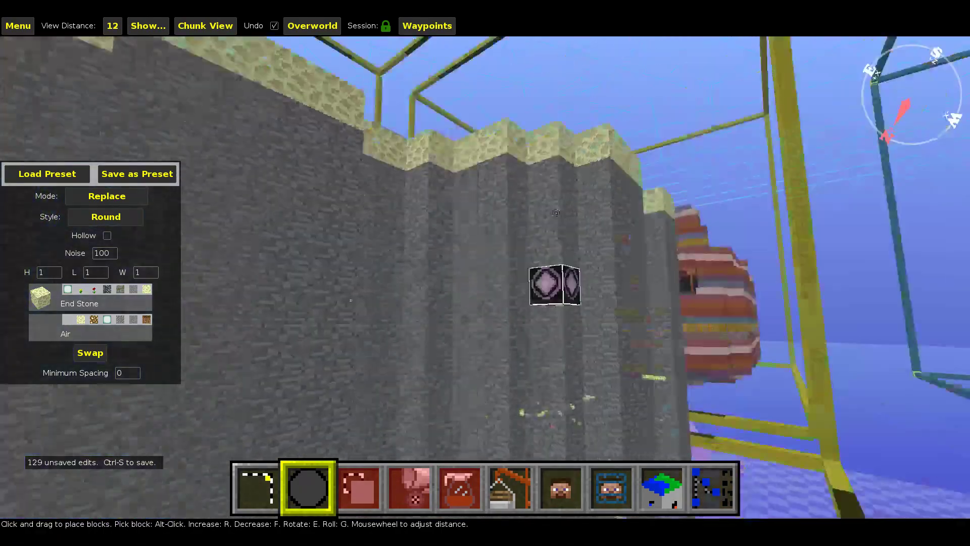
pyautogui.press('w')
pyautogui.press('d')
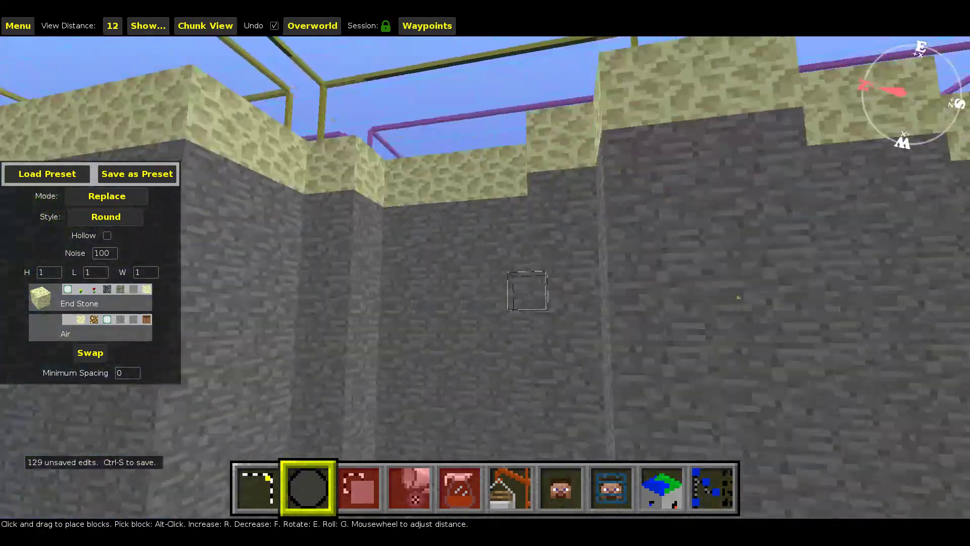
pyautogui.press('d')
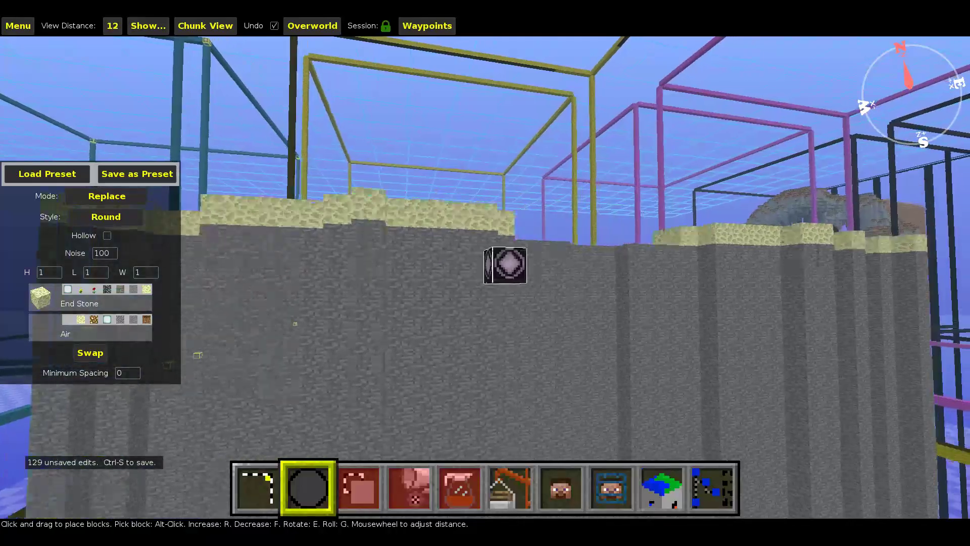
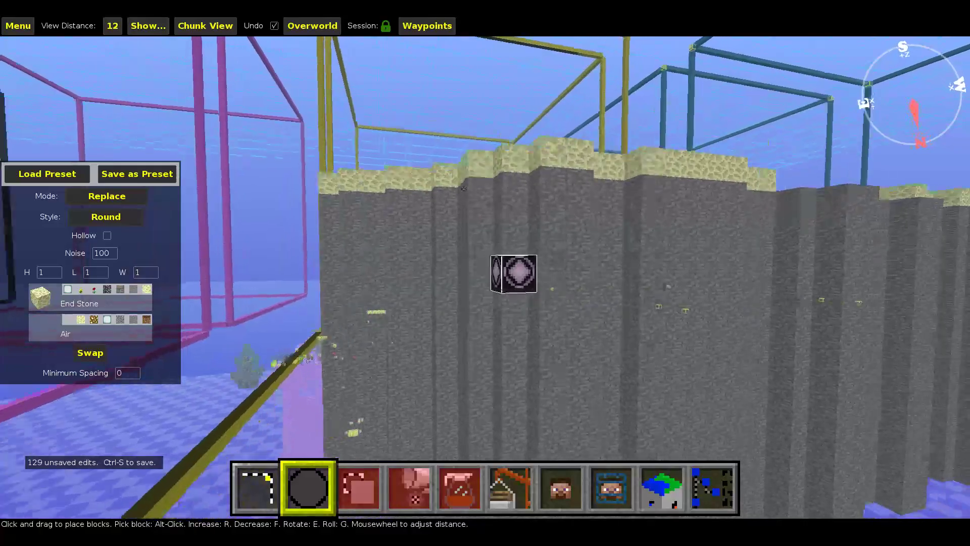
pyautogui.press('d')
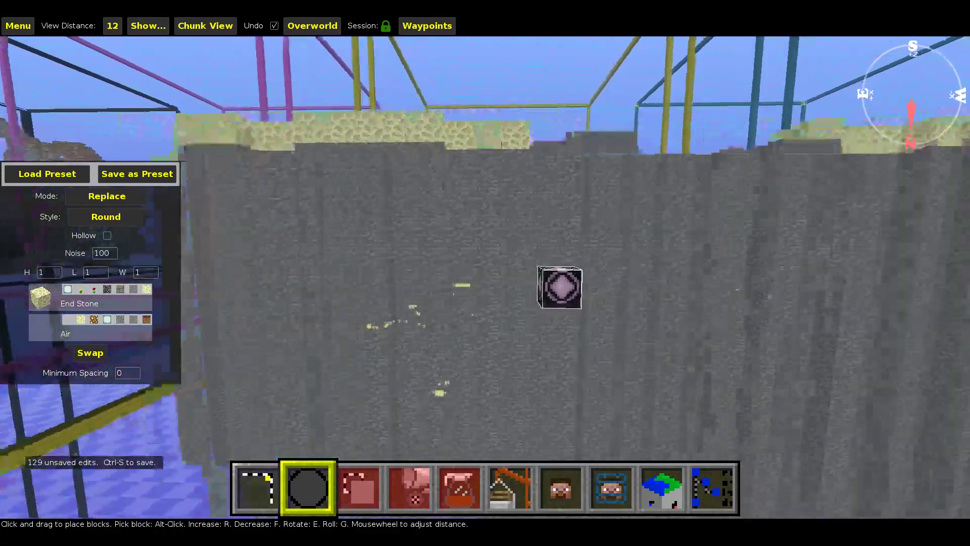
pyautogui.press('space')
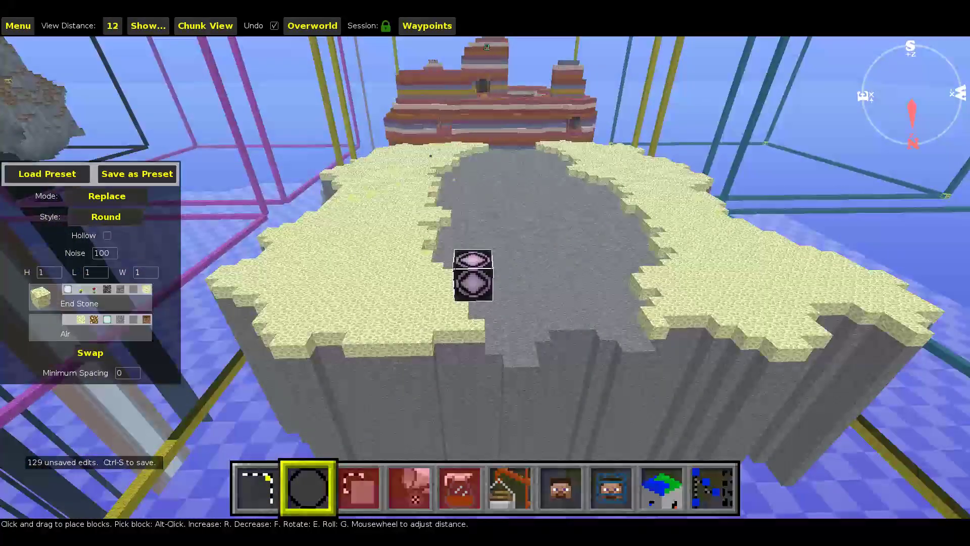
# Select the one-block-high end stone top layer and extend the selection's northeast corner to make it 48W x 52L x 1H
pyautogui.rightClick(485, 278)
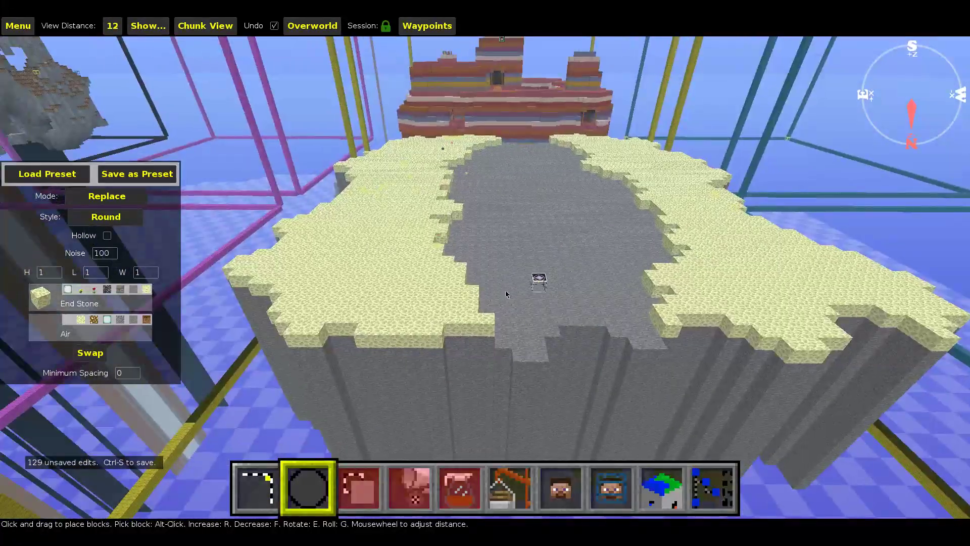
pyautogui.press('a')
pyautogui.moveTo(373, 267); pyautogui.dragTo(464, 269)
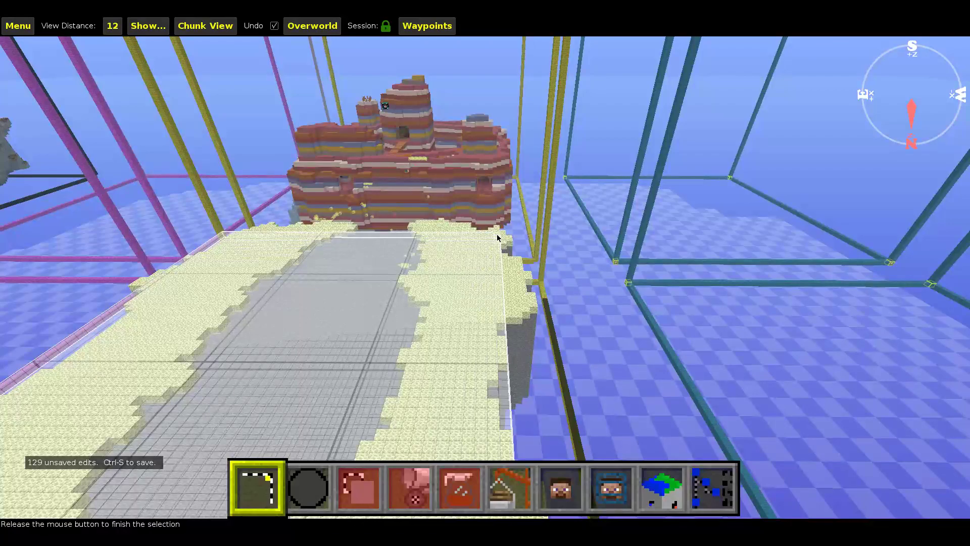
pyautogui.moveTo(497, 238); pyautogui.dragTo(495, 222)
pyautogui.press('s')
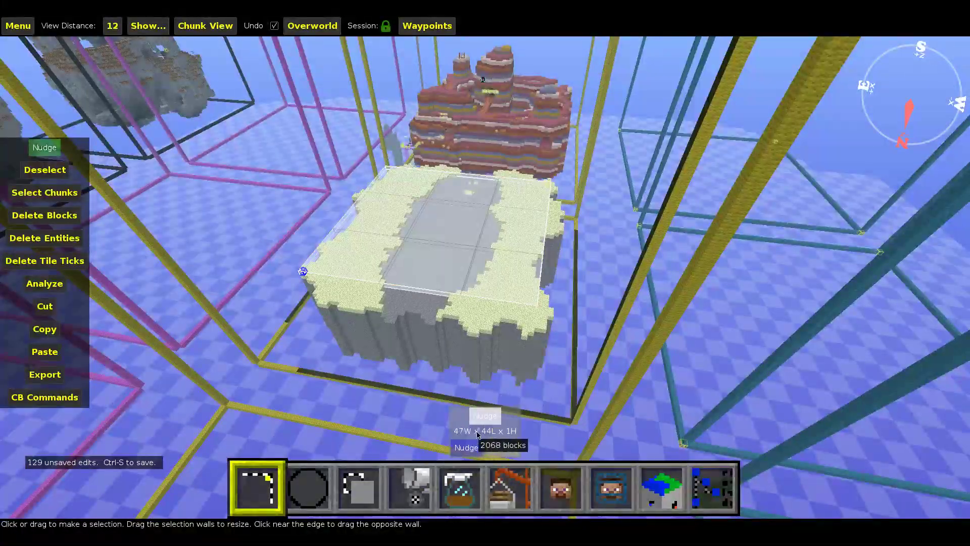
pyautogui.click(465, 449)
pyautogui.press('s')
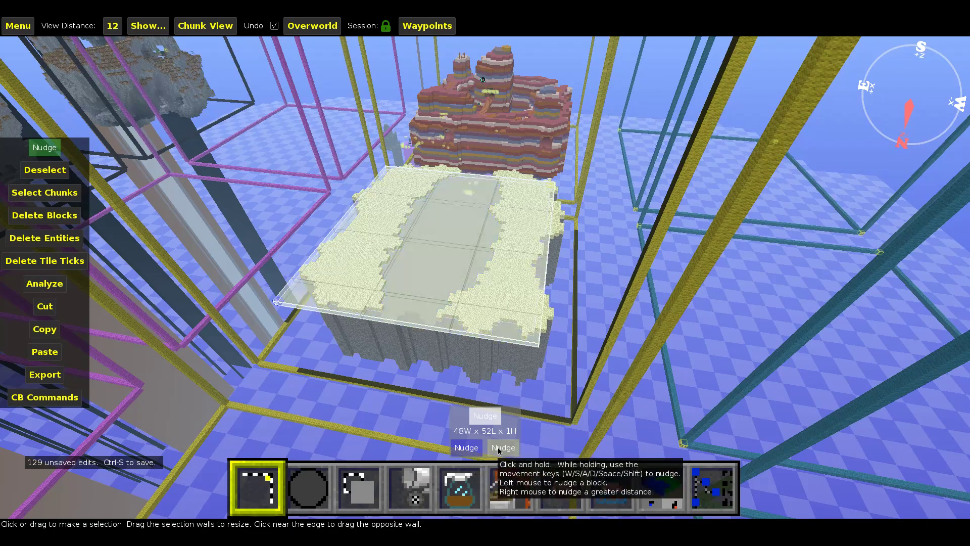
# Nudge the selection's southwest corner outward to the west and south until the selection is 51W x 57L x 1H
pyautogui.press('d')
pyautogui.press('d')
pyautogui.press('d')
pyautogui.press('w')
pyautogui.press('w')
pyautogui.press('w')
pyautogui.press('w')
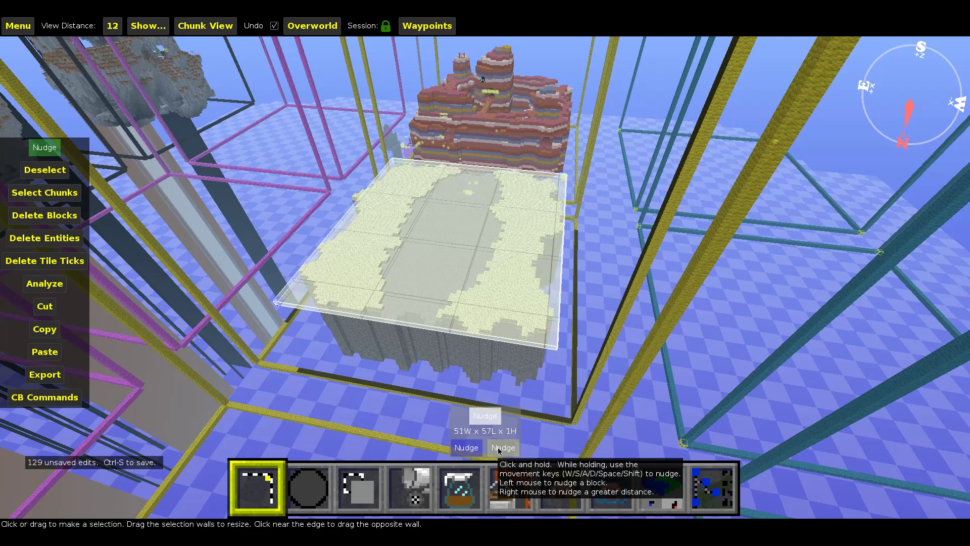
# Nudge the selection's northeast corner two blocks east, widening the selection to 53W x 57L x 1H
pyautogui.rightClick(492, 349)
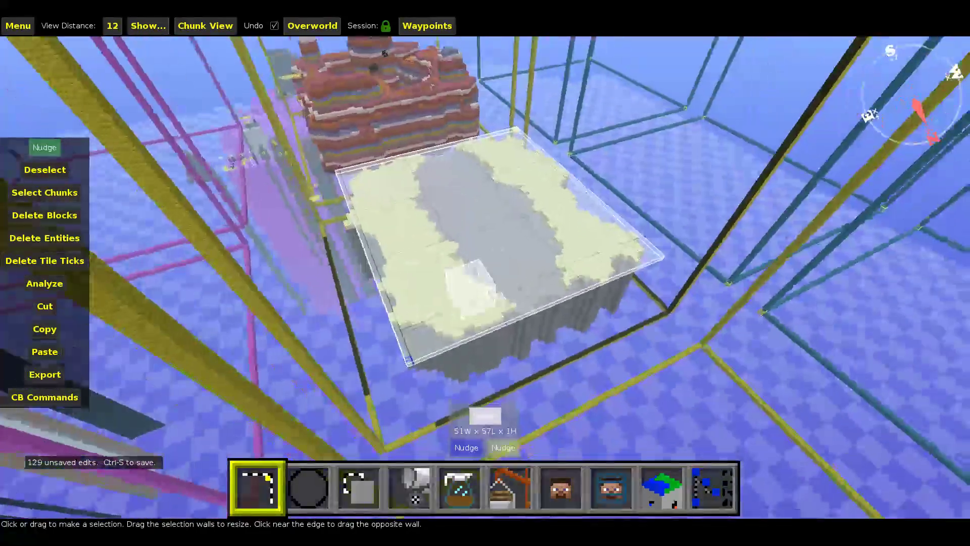
pyautogui.rightClick(485, 283)
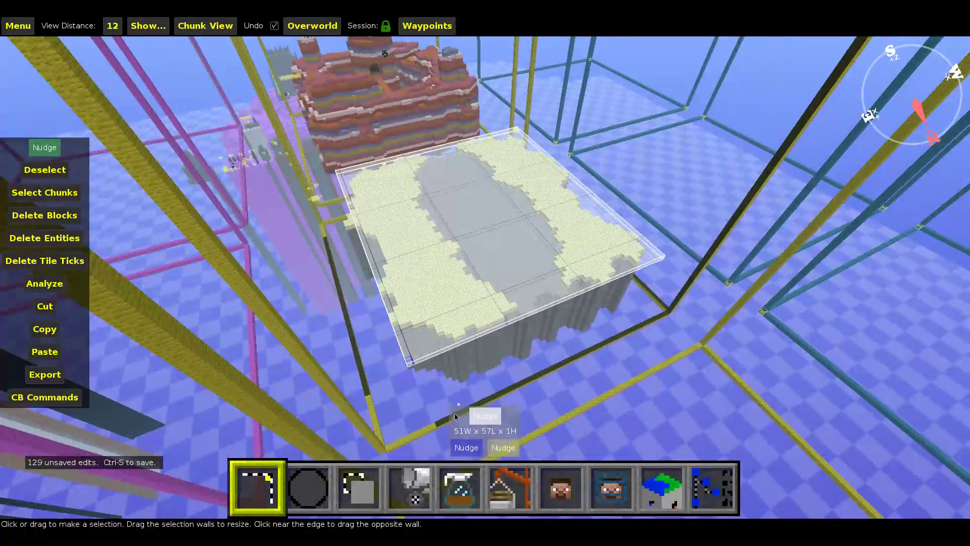
pyautogui.click(463, 451)
pyautogui.press('a')
pyautogui.press('a')
# Check from the east and south sides that the selection encloses the whole end stone layer
pyautogui.rightClick(444, 283)
pyautogui.press('a')
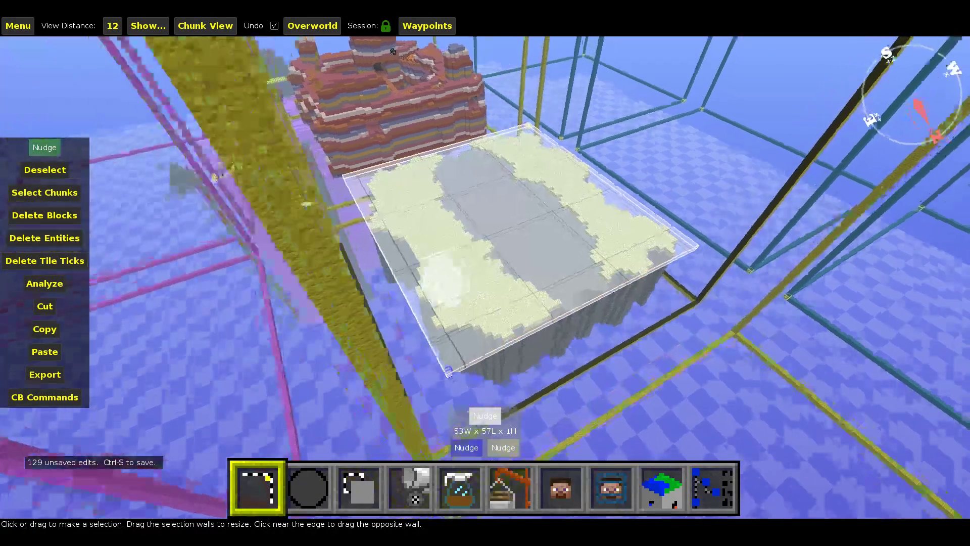
pyautogui.press('w')
pyautogui.press('a')
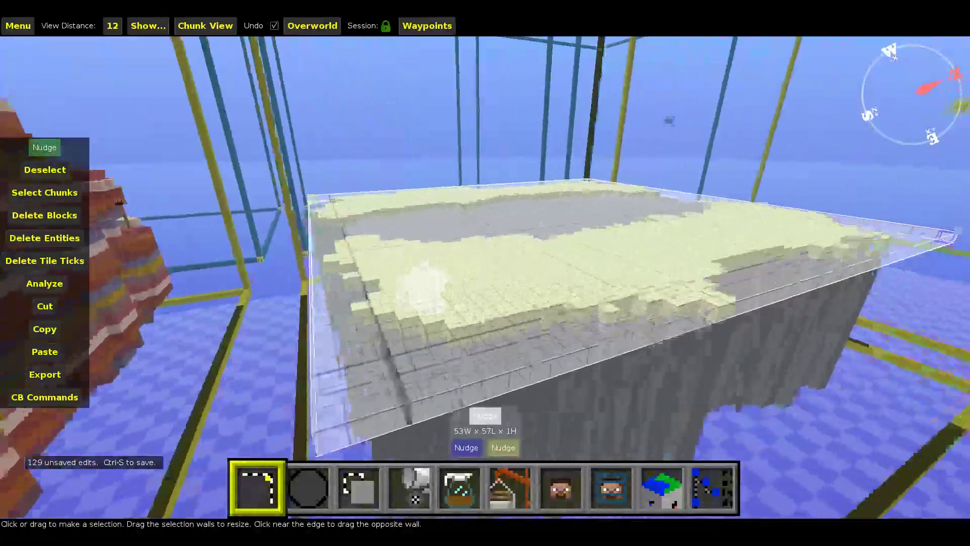
pyautogui.press('w')
pyautogui.press('a')
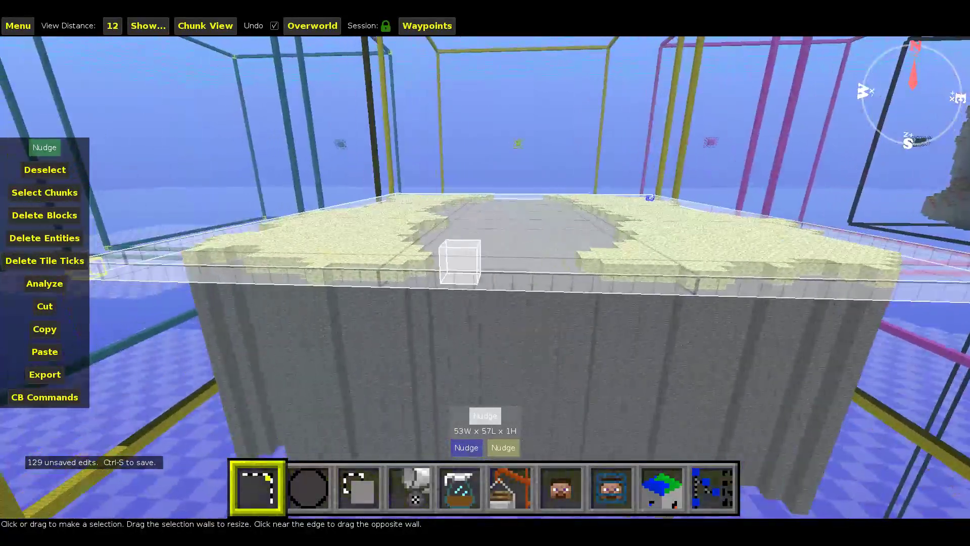
pyautogui.press('d')
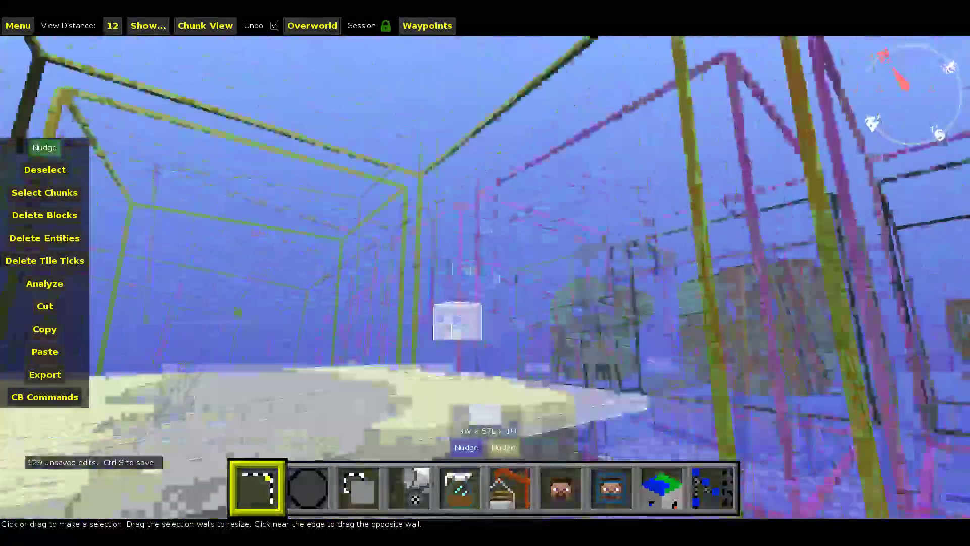
pyautogui.rightClick(434, 326)
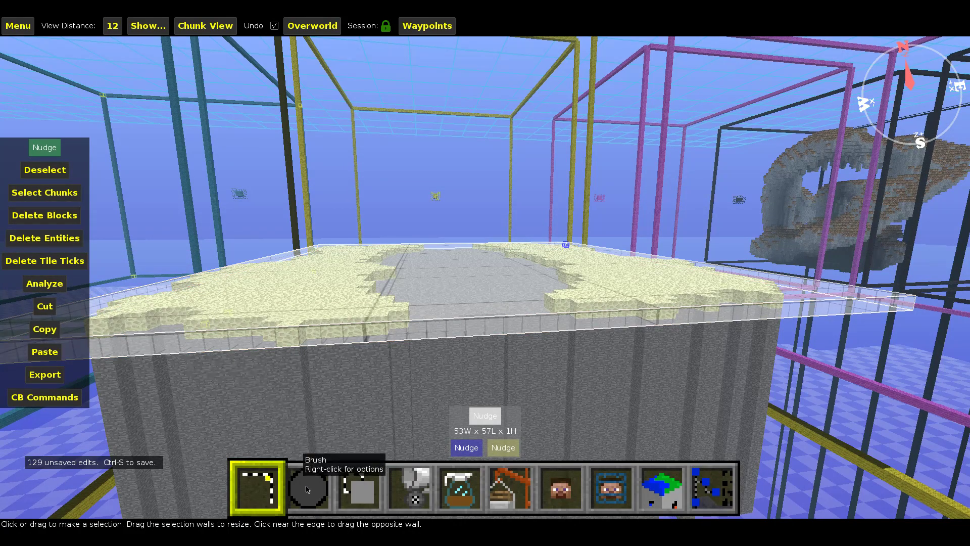
# Prepare an upward clone of the selected layer with a Y offset of 1 and 15 repeats, and check the preview's height
pyautogui.click(366, 491)
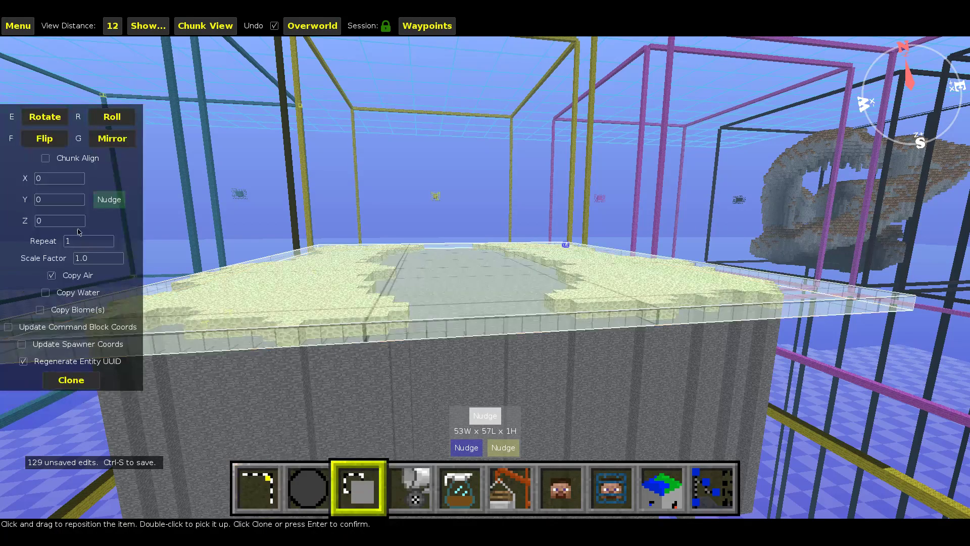
pyautogui.scroll(14, 89, 241)
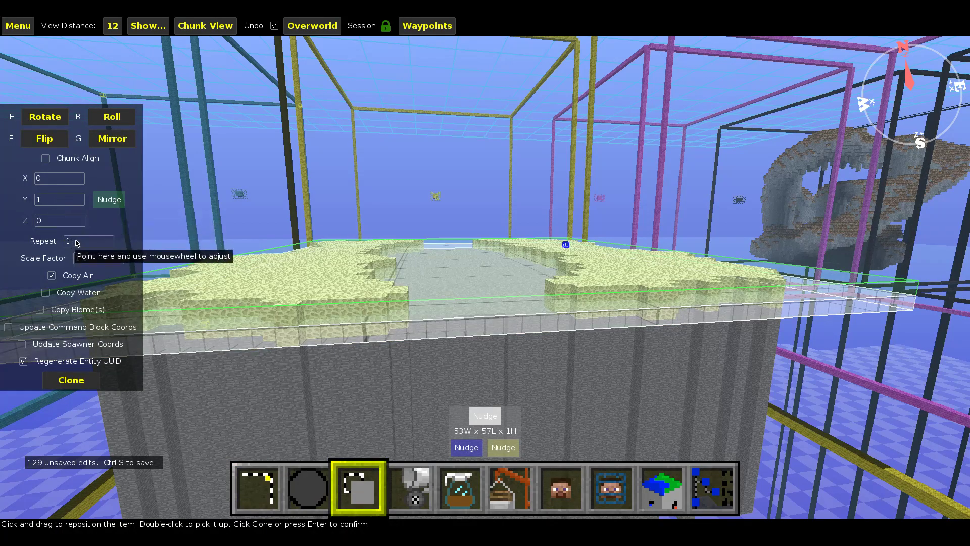
pyautogui.rightClick(306, 285)
pyautogui.press('a')
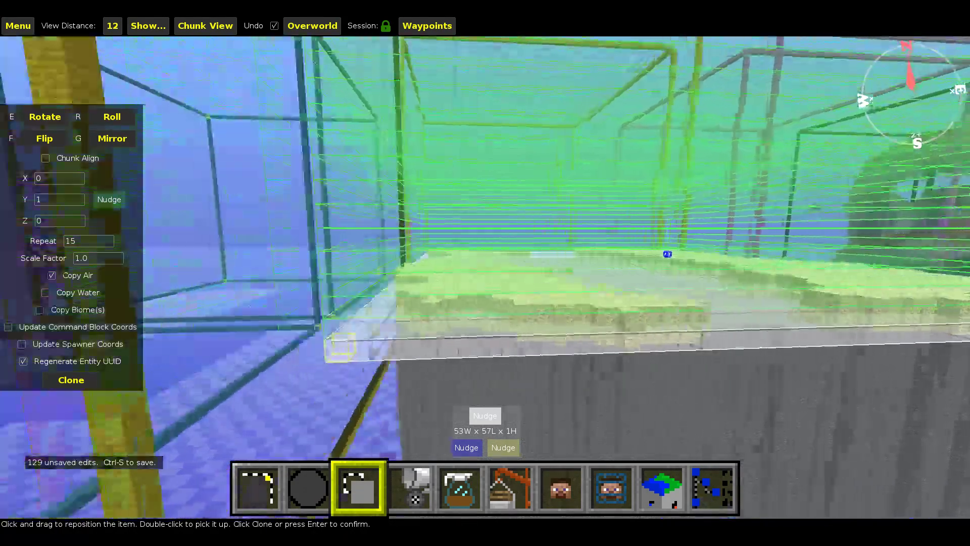
pyautogui.press('s')
pyautogui.press('shift')
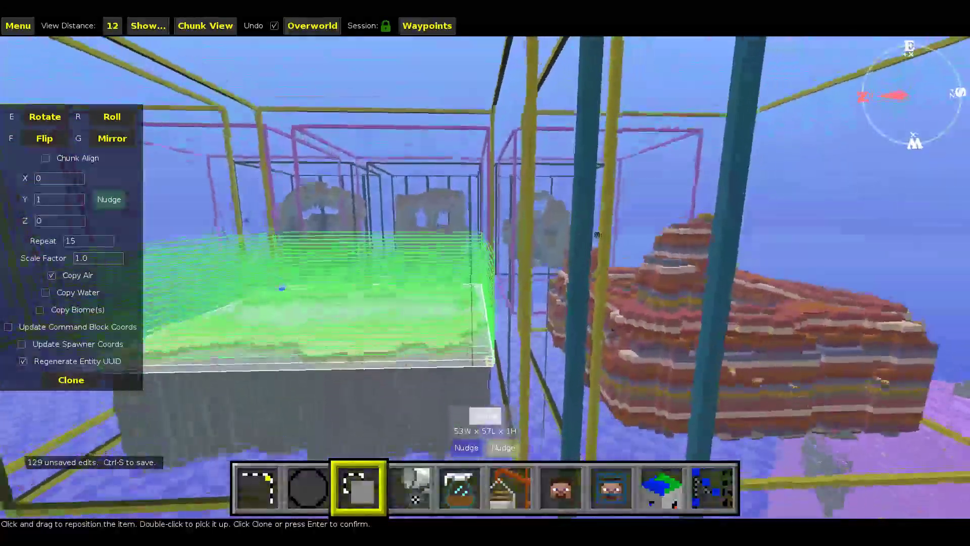
pyautogui.press('a')
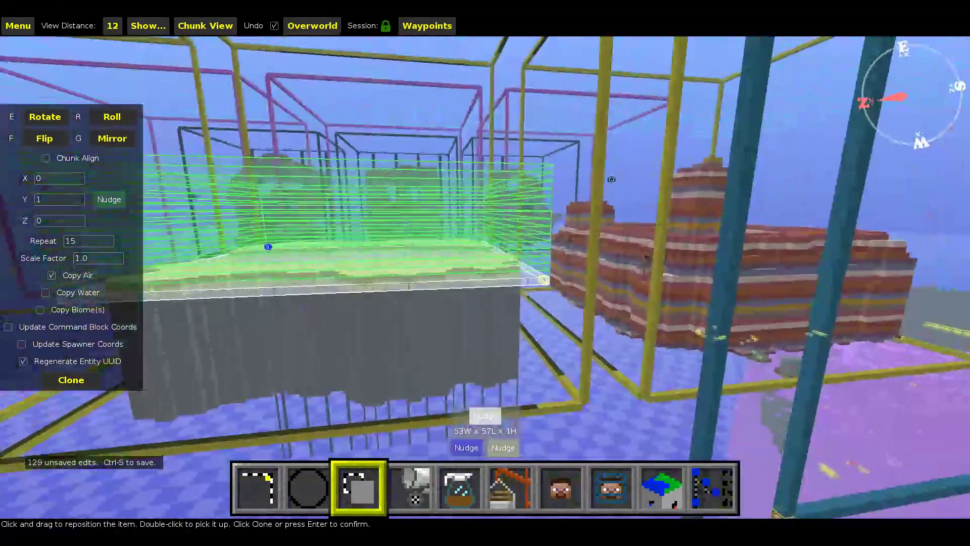
pyautogui.rightClick(163, 264)
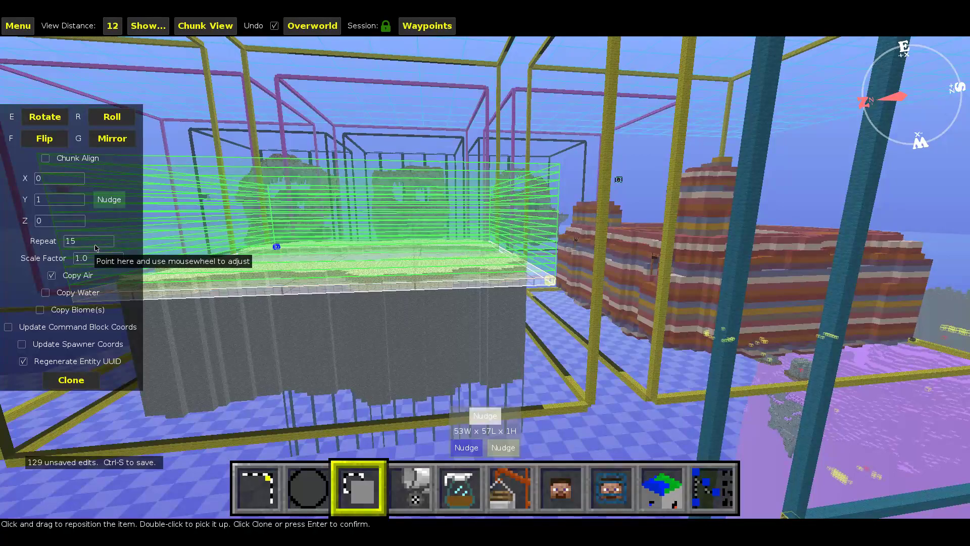
# Set the clone repeat count to 17, clone the layer upward, and view the stacked result
pyautogui.scroll(4, 96, 248)
pyautogui.scroll(-1, 96, 248)
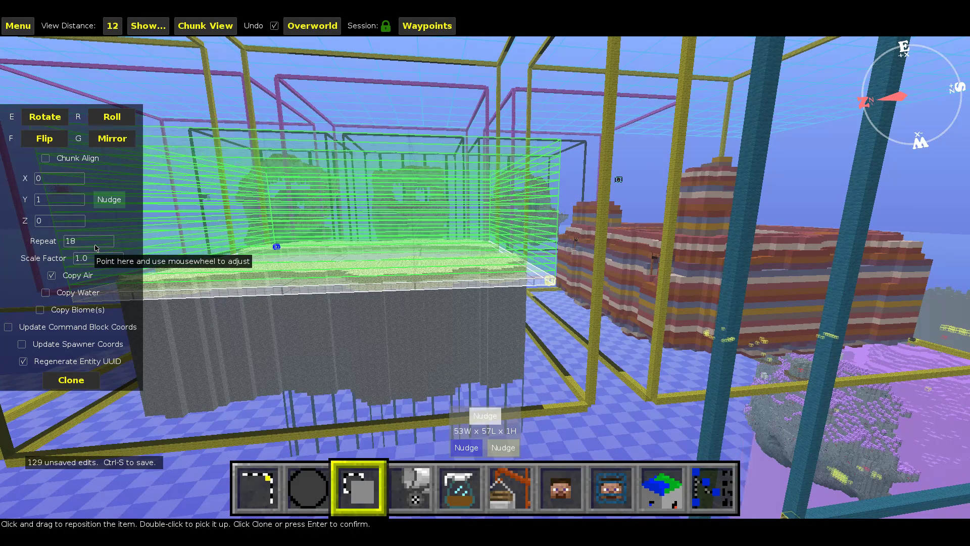
pyautogui.scroll(-1, 96, 248)
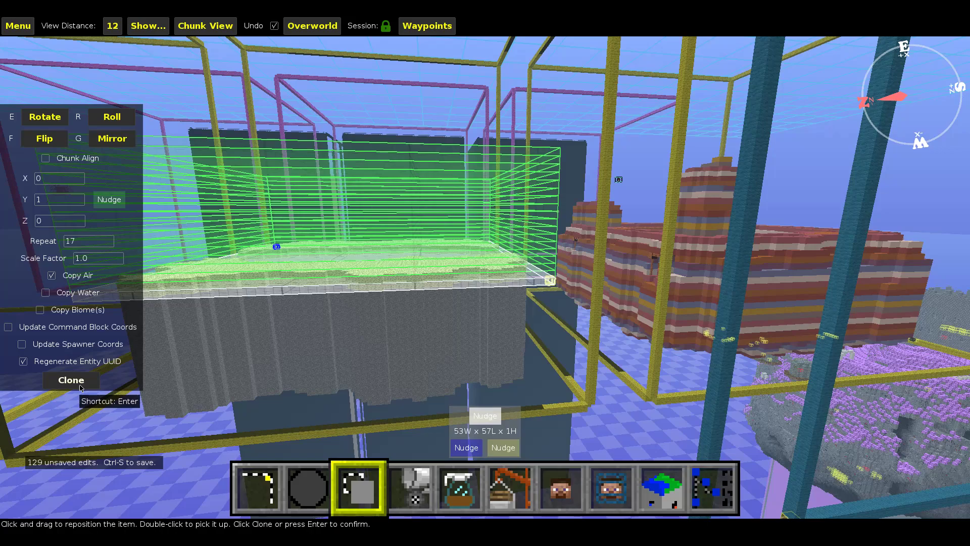
pyautogui.click(71, 381)
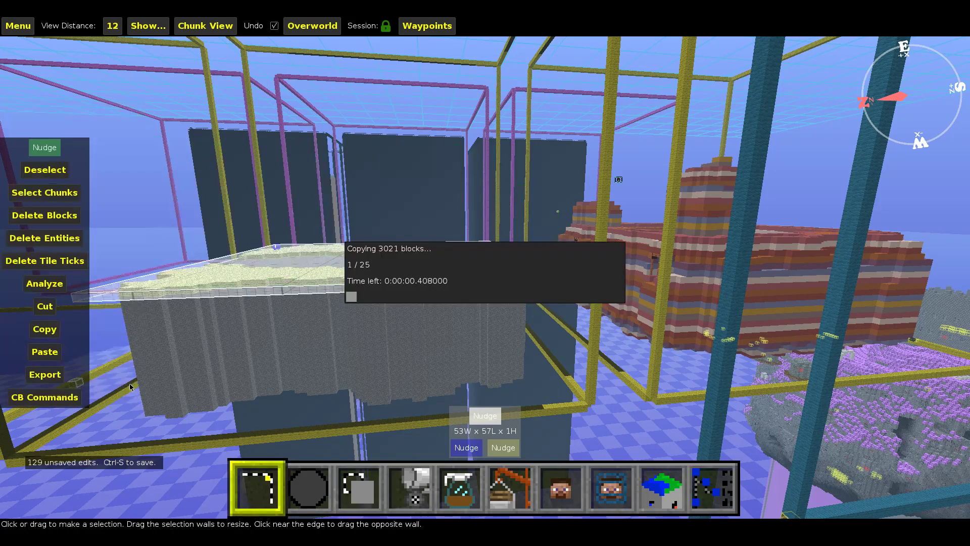
pyautogui.rightClick(372, 339)
pyautogui.press('d')
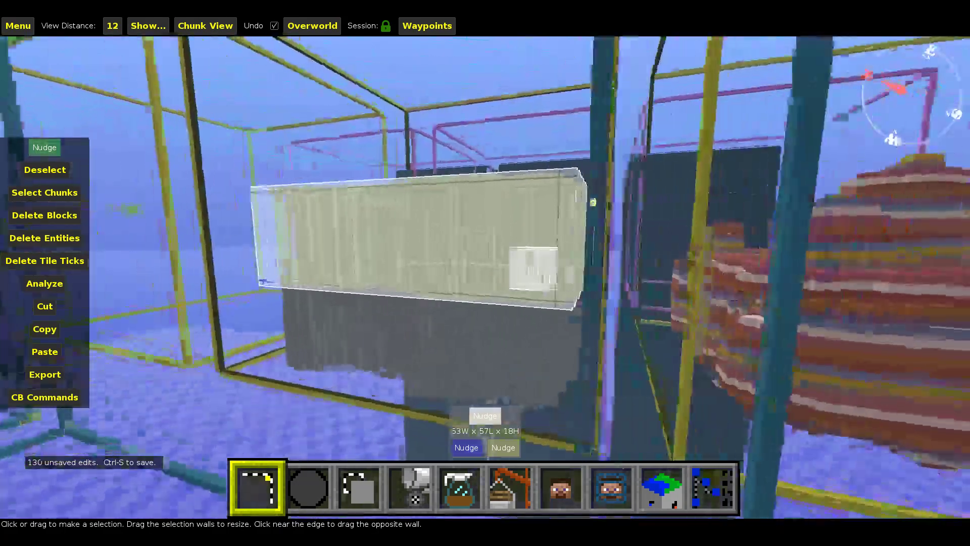
# Reduce the selection around the upper end stone formation to 8 blocks high and delete the blocks inside it
pyautogui.press('space')
pyautogui.press('w')
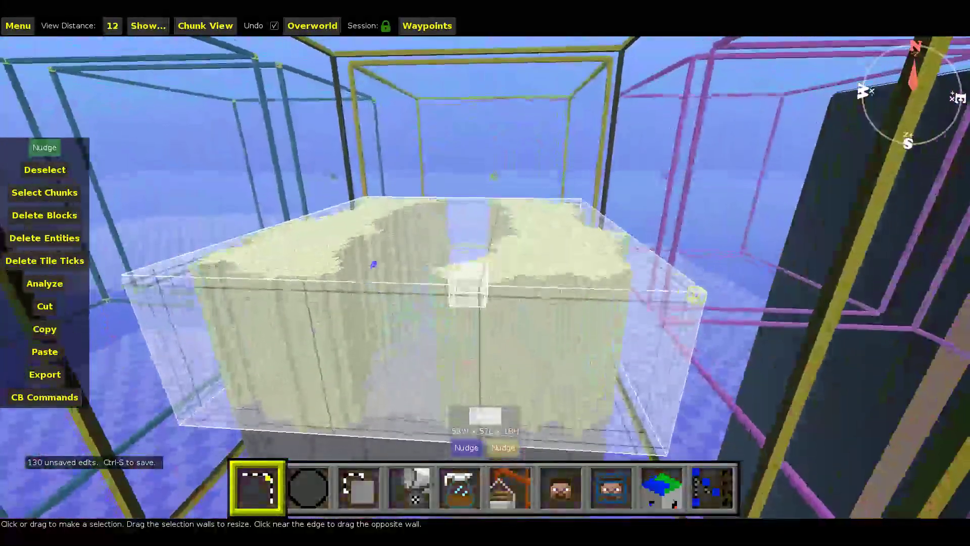
pyautogui.press('a')
pyautogui.rightClick(485, 277)
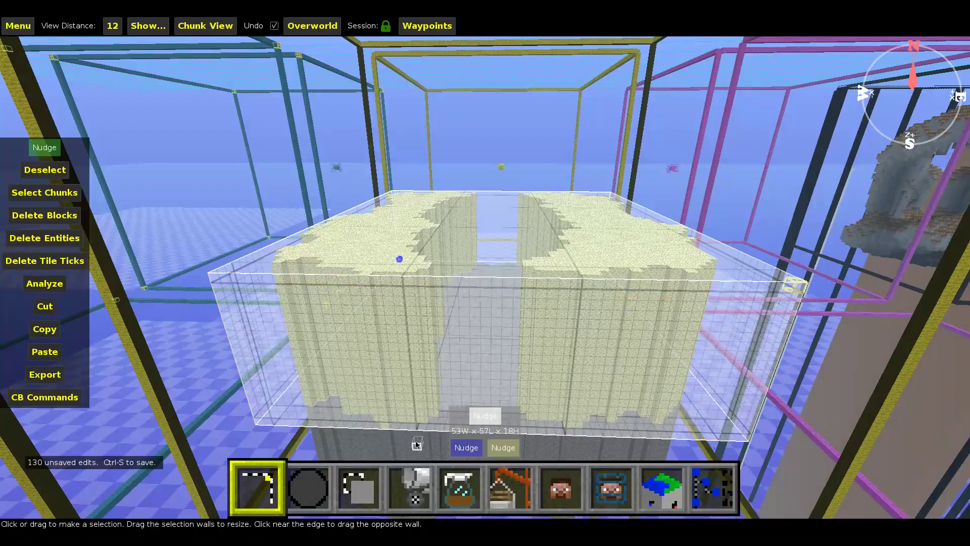
pyautogui.moveTo(407, 424); pyautogui.dragTo(426, 343)
pyautogui.press('Delete')
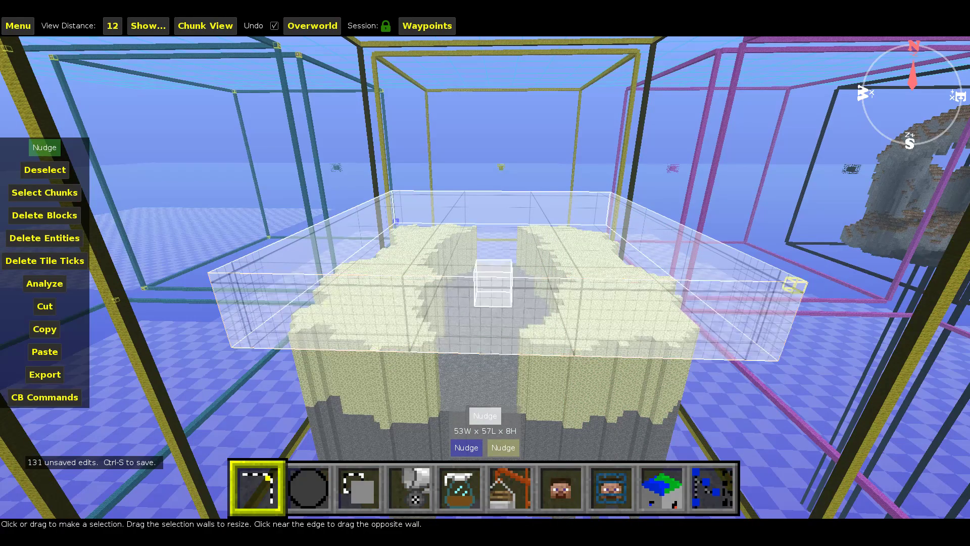
# Check the cut from several sides and clear the selection above the trimmed end stone walls
pyautogui.rightClick(418, 348)
pyautogui.press('a')
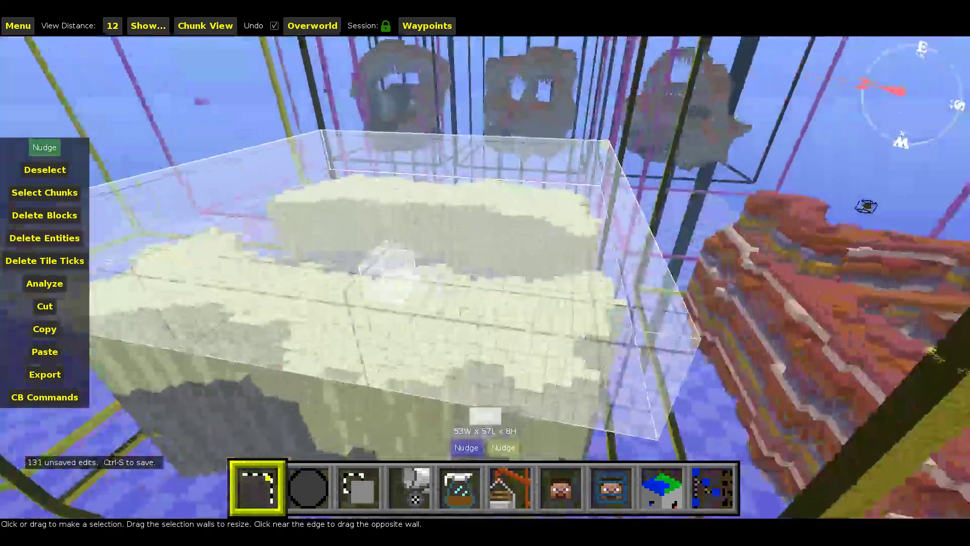
pyautogui.press('a')
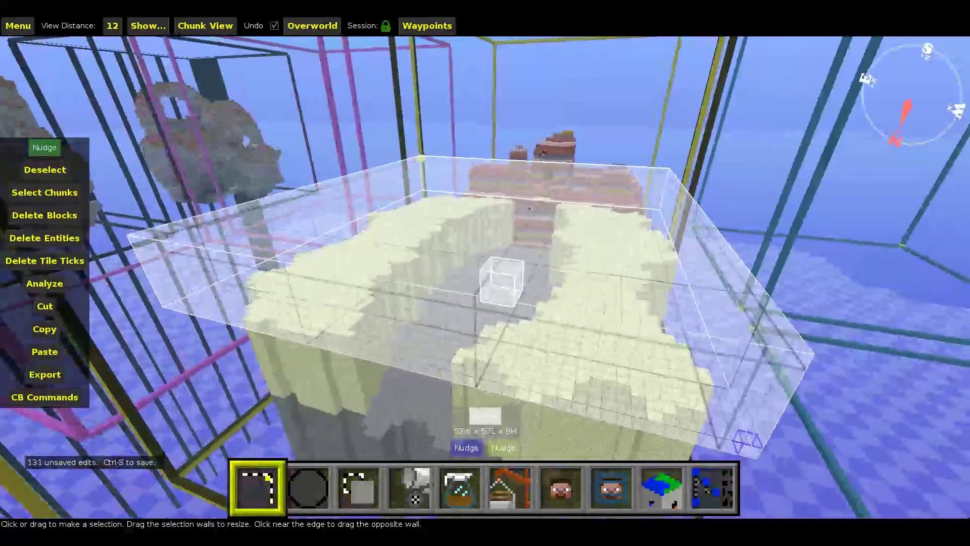
pyautogui.press('a')
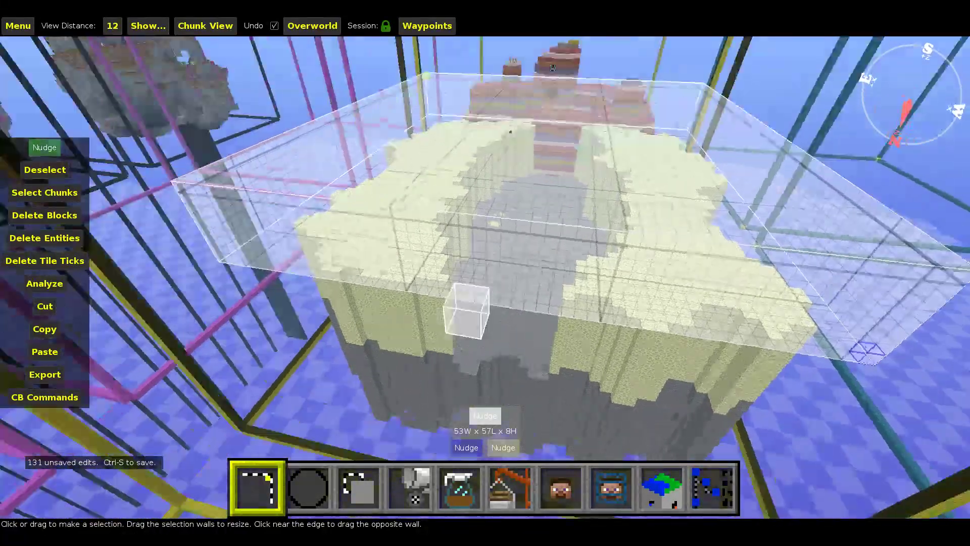
pyautogui.rightClick(420, 347)
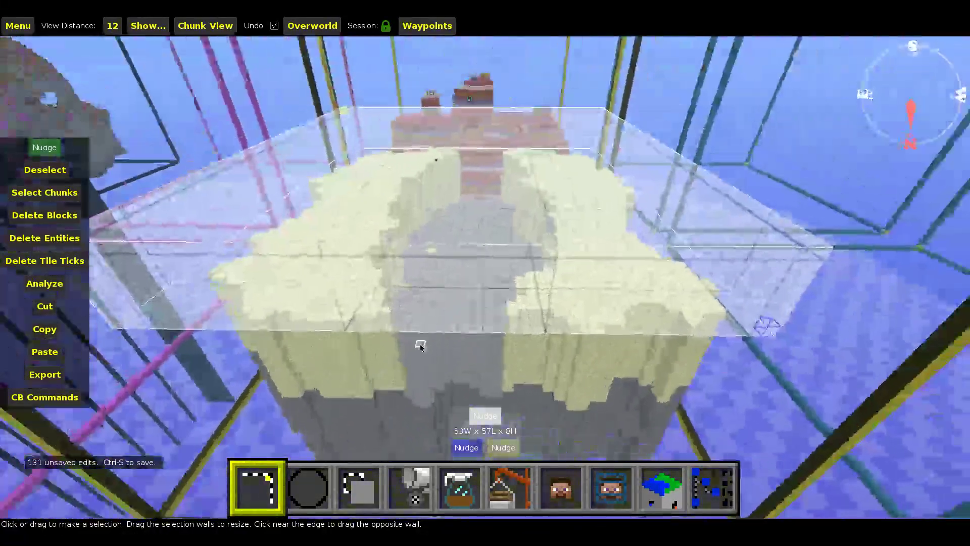
pyautogui.click(47, 170)
# Look over the trimmed end stone walls and the neighbouring clay structure, and save the pending edits
pyautogui.rightClick(425, 248)
pyautogui.press('a')
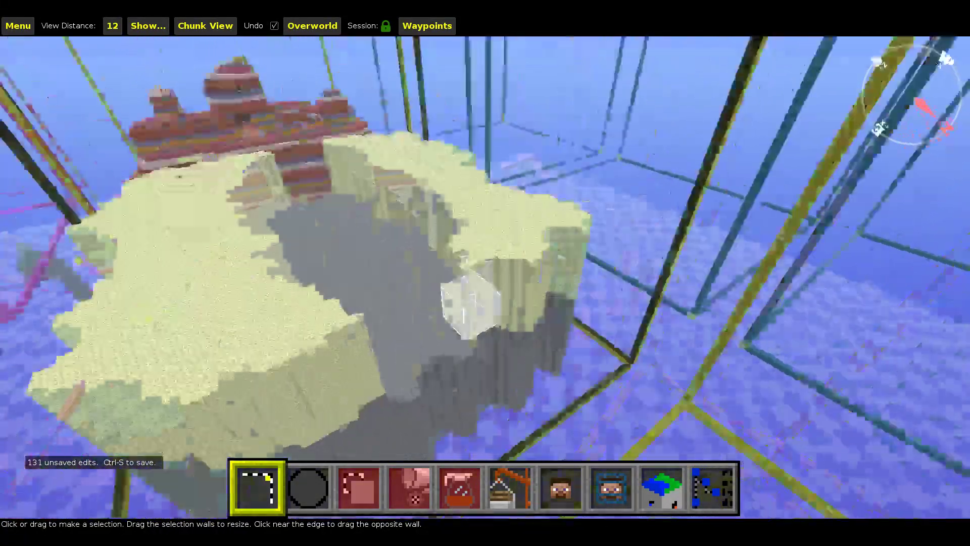
pyautogui.press('a')
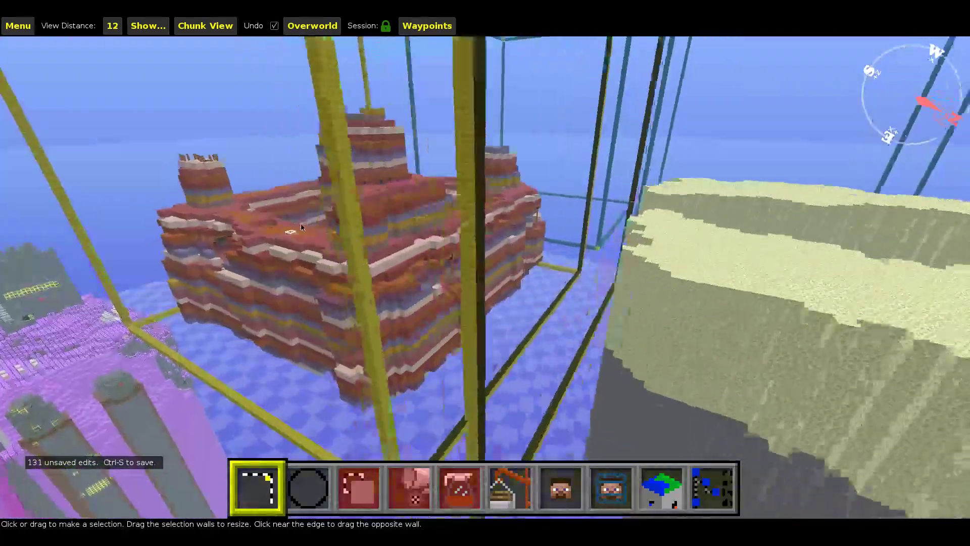
pyautogui.rightClick(394, 202)
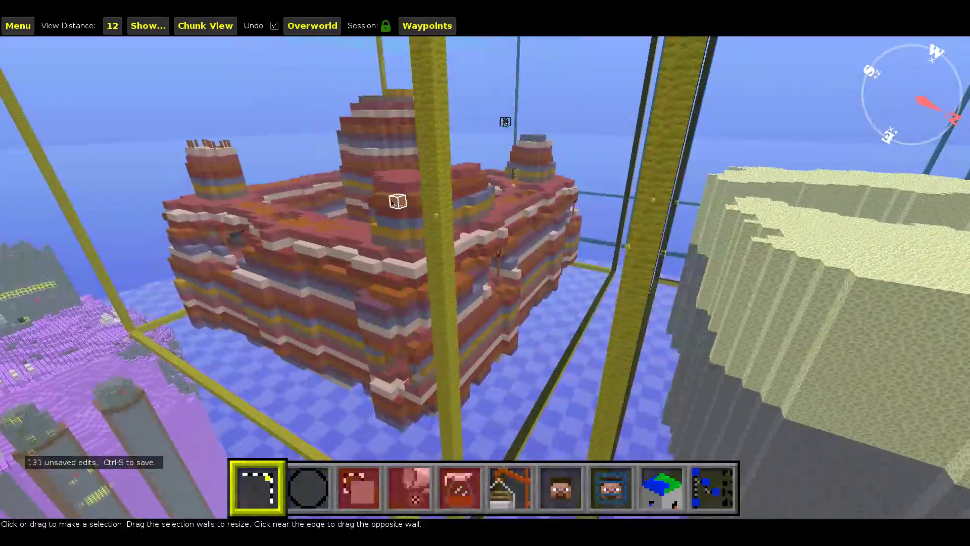
pyautogui.press('d')
pyautogui.rightClick(781, 305)
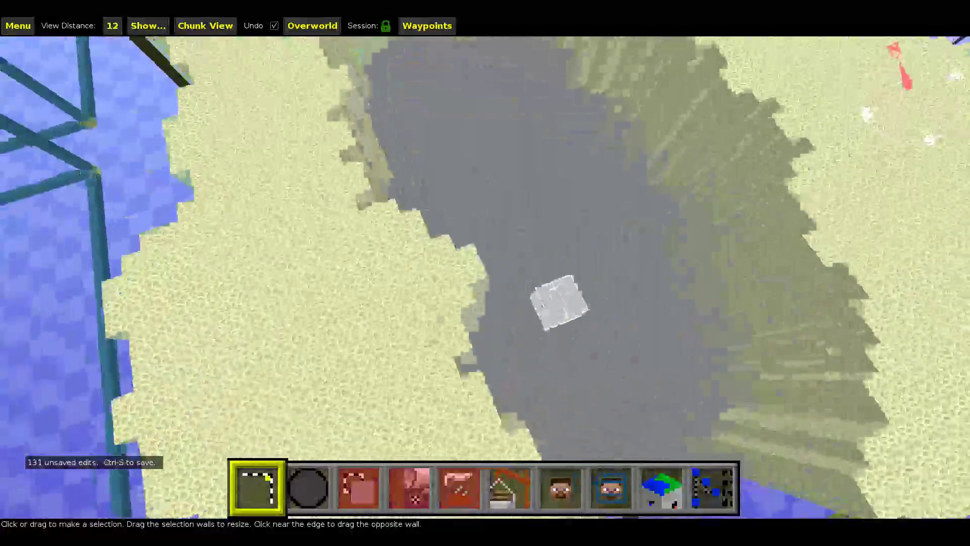
pyautogui.press('s')
pyautogui.rightClick(741, 308)
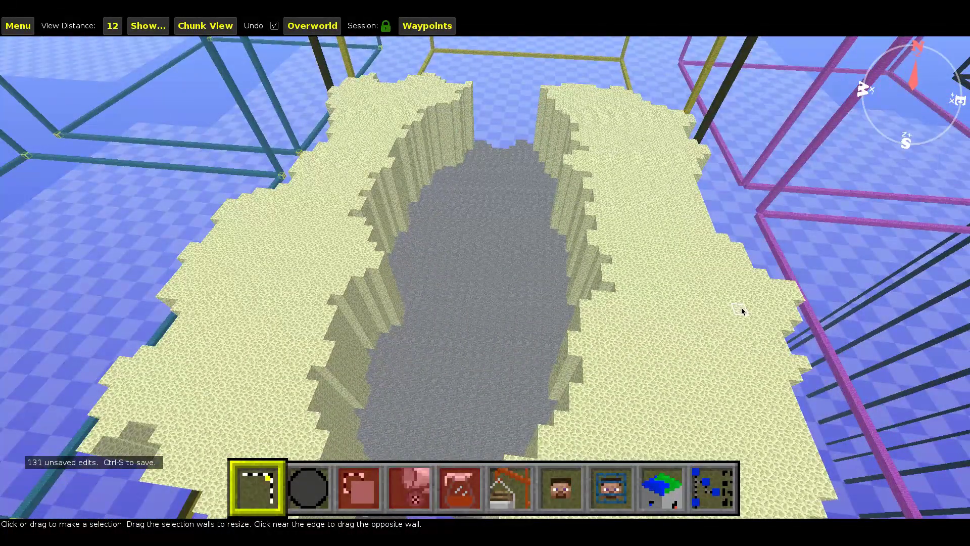
pyautogui.press('s')
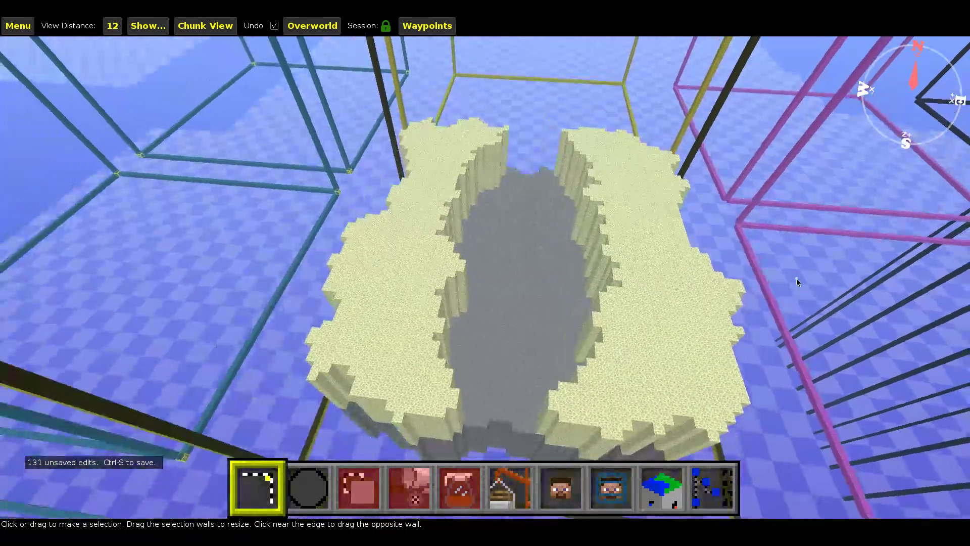
pyautogui.hotkey('ctrl', 's')
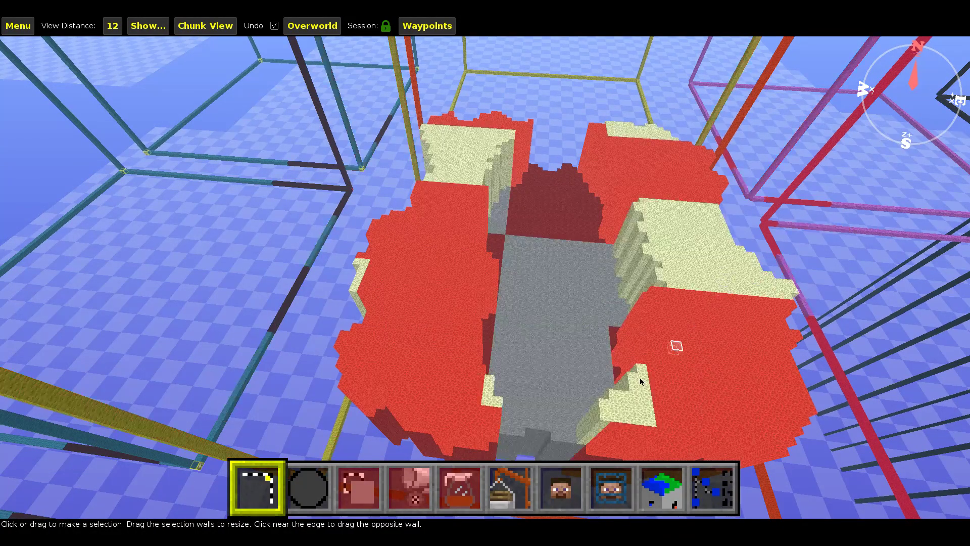
# Switch to the Brush and set its size to length 5 and width 6
pyautogui.click(303, 494)
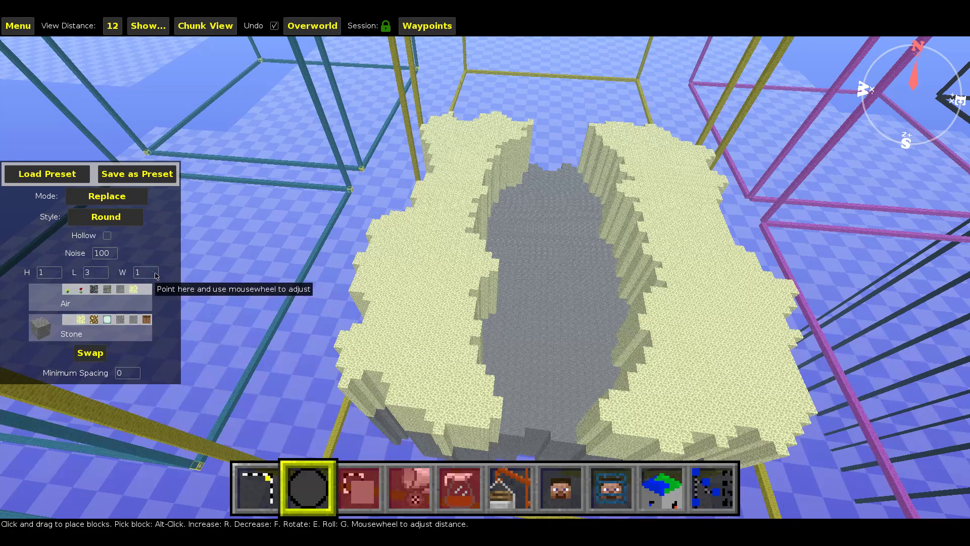
pyautogui.scroll(2, 87, 274)
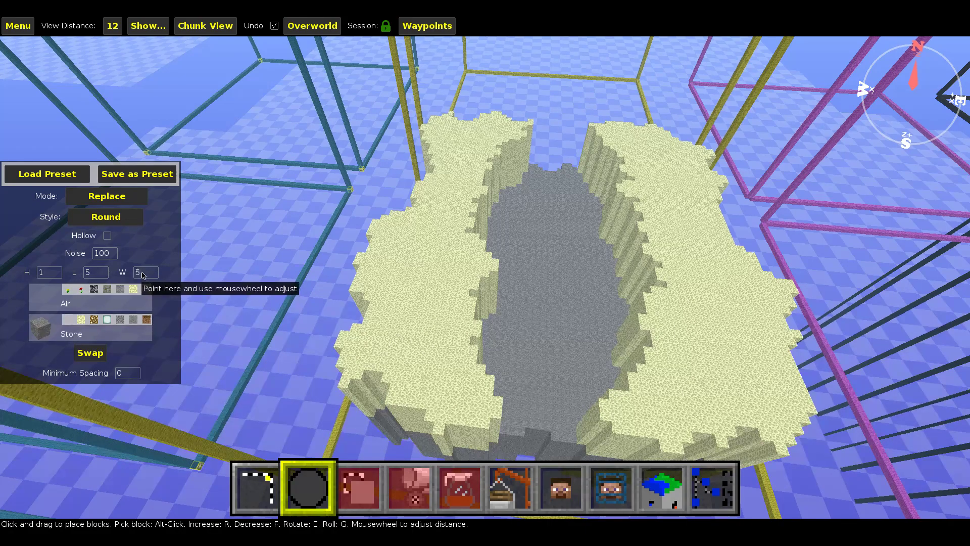
pyautogui.scroll(1, 143, 275)
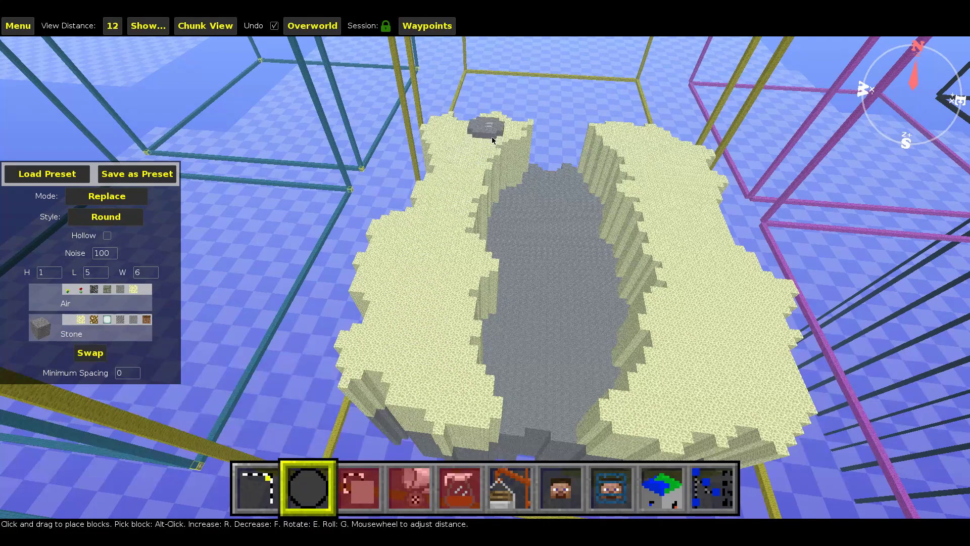
pyautogui.moveTo(451, 209)
pyautogui.mouseDown()
pyautogui.moveTo(399, 328)
pyautogui.moveTo(420, 376)
pyautogui.moveTo(447, 394)
pyautogui.mouseUp()
pyautogui.press('d')
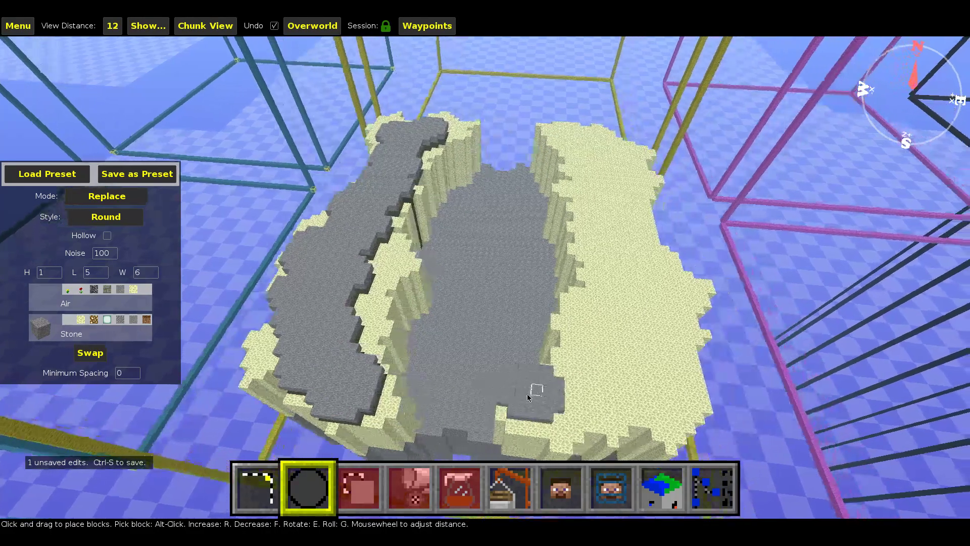
pyautogui.press('shift')
pyautogui.press('d')
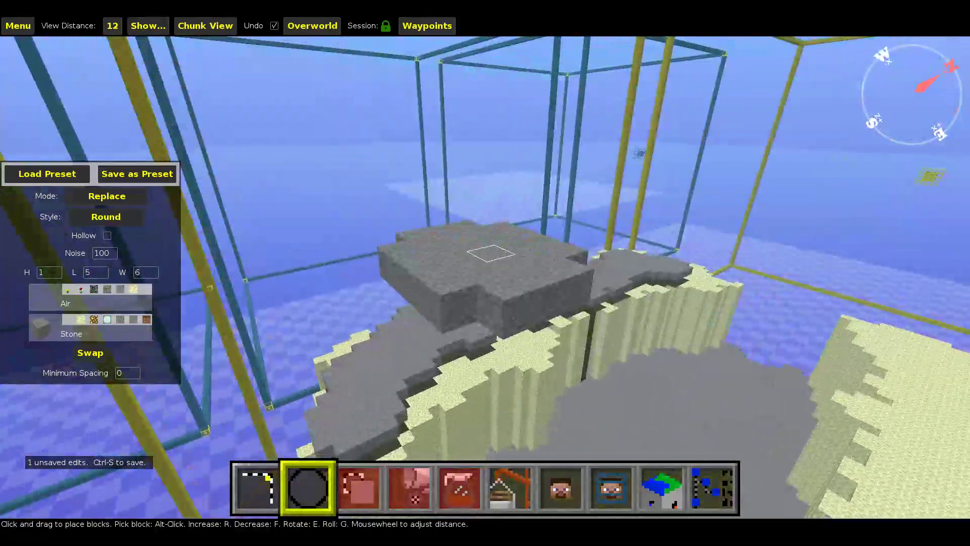
pyautogui.hotkey('ctrl', 'z')
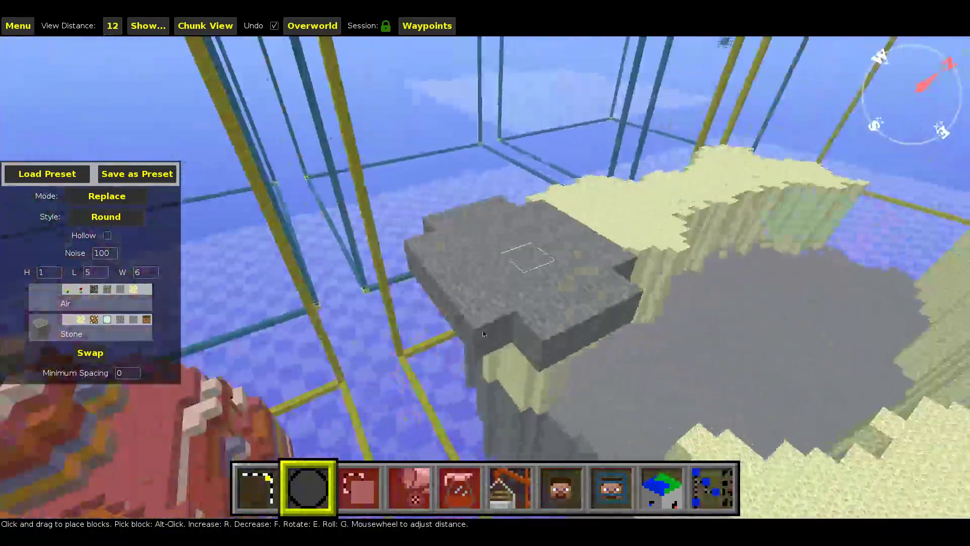
# Paint a stone layer along the top of the western end stone wall, extending it at the southern end
pyautogui.rightClick(486, 278)
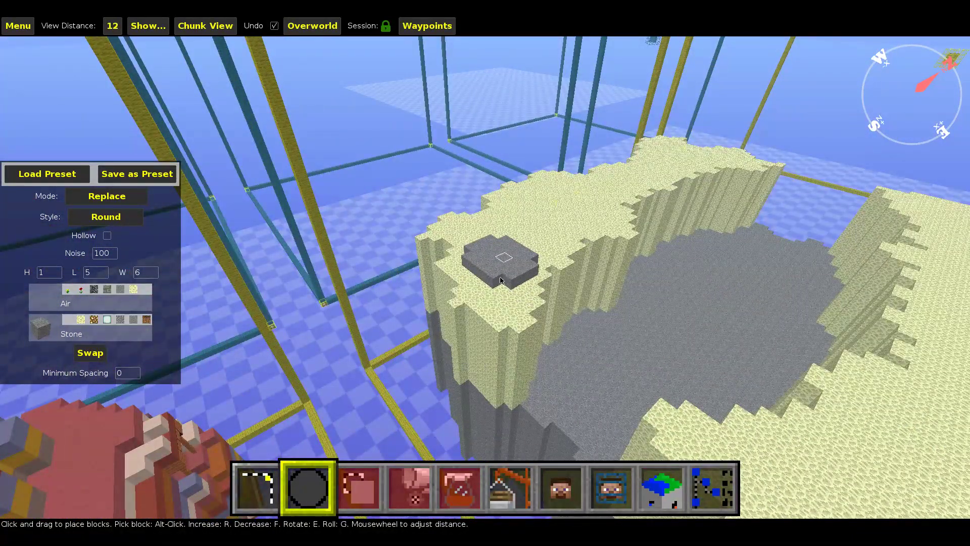
pyautogui.press('space')
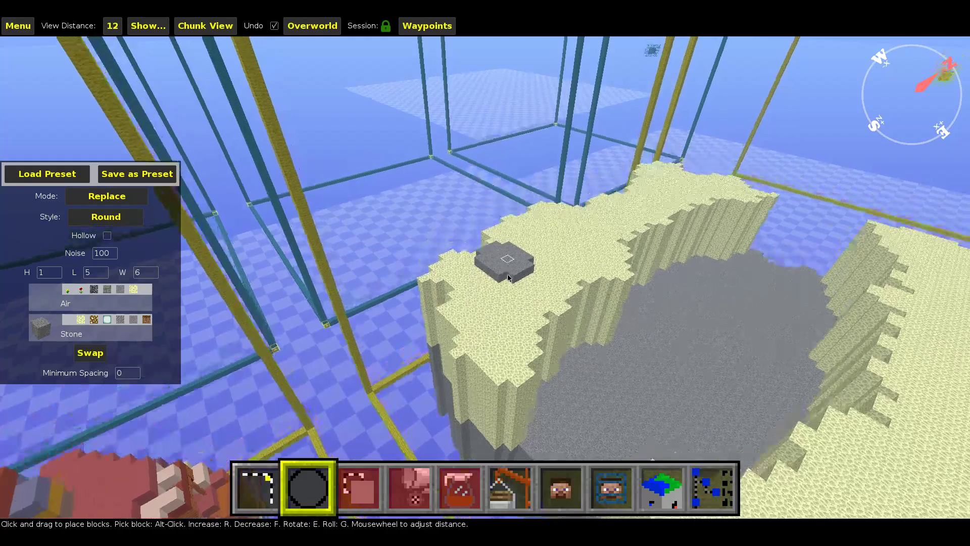
pyautogui.rightClick(600, 314)
pyautogui.rightClick(485, 277)
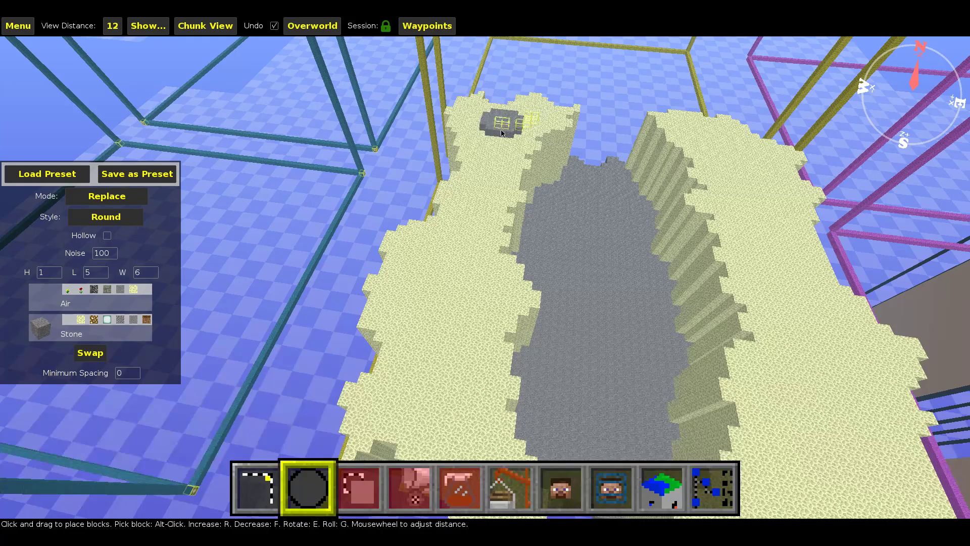
pyautogui.moveTo(485, 207)
pyautogui.mouseDown()
pyautogui.moveTo(435, 278)
pyautogui.moveTo(461, 313)
pyautogui.moveTo(444, 294)
pyautogui.moveTo(495, 295)
pyautogui.moveTo(445, 347)
pyautogui.moveTo(441, 408)
pyautogui.moveTo(462, 396)
pyautogui.mouseUp()
pyautogui.press('s')
pyautogui.press('d')
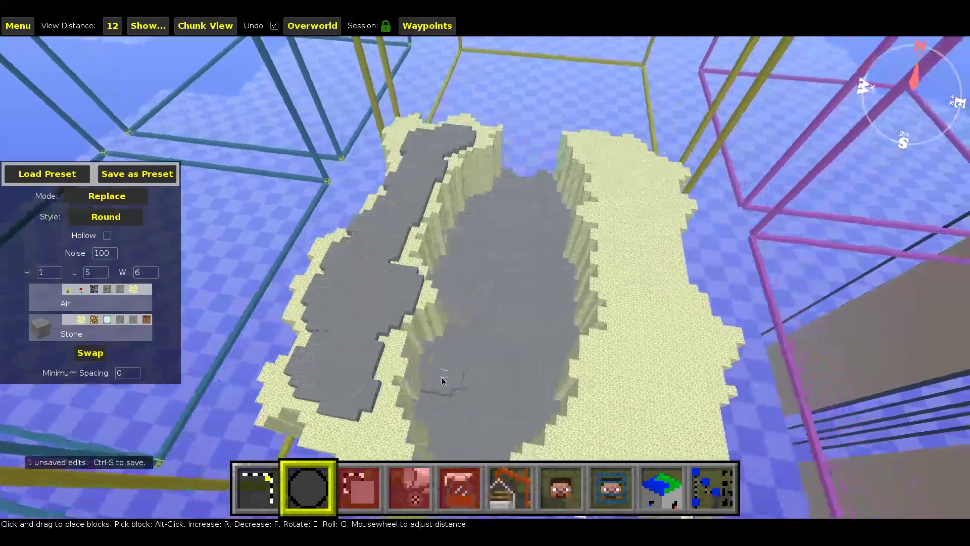
pyautogui.moveTo(443, 381); pyautogui.dragTo(440, 383, button='right')
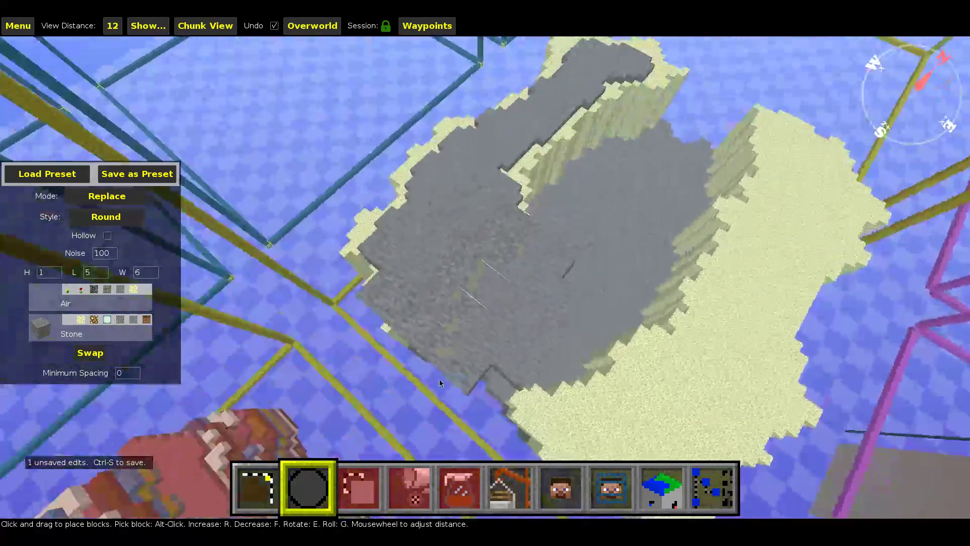
pyautogui.click(418, 301)
# Paint a stone layer over the top of the eastern end stone wall from south to north
pyautogui.press('d')
pyautogui.moveTo(496, 347); pyautogui.dragTo(475, 331, button='right')
pyautogui.moveTo(563, 277)
pyautogui.mouseDown(button='right')
pyautogui.moveTo(464, 256)
pyautogui.moveTo(484, 283)
pyautogui.mouseUp(button='right')
pyautogui.press('s')
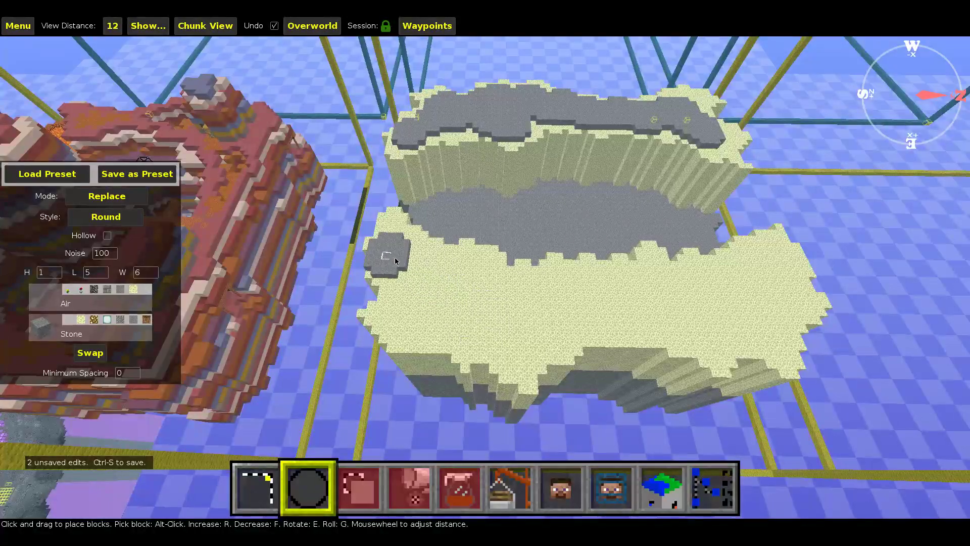
pyautogui.moveTo(404, 259)
pyautogui.mouseDown()
pyautogui.moveTo(438, 281)
pyautogui.moveTo(428, 325)
pyautogui.moveTo(462, 281)
pyautogui.moveTo(479, 334)
pyautogui.moveTo(507, 283)
pyautogui.moveTo(543, 323)
pyautogui.moveTo(554, 298)
pyautogui.moveTo(608, 326)
pyautogui.moveTo(644, 319)
pyautogui.moveTo(704, 272)
pyautogui.moveTo(720, 292)
pyautogui.moveTo(753, 283)
pyautogui.moveTo(771, 253)
pyautogui.moveTo(758, 311)
pyautogui.mouseUp()
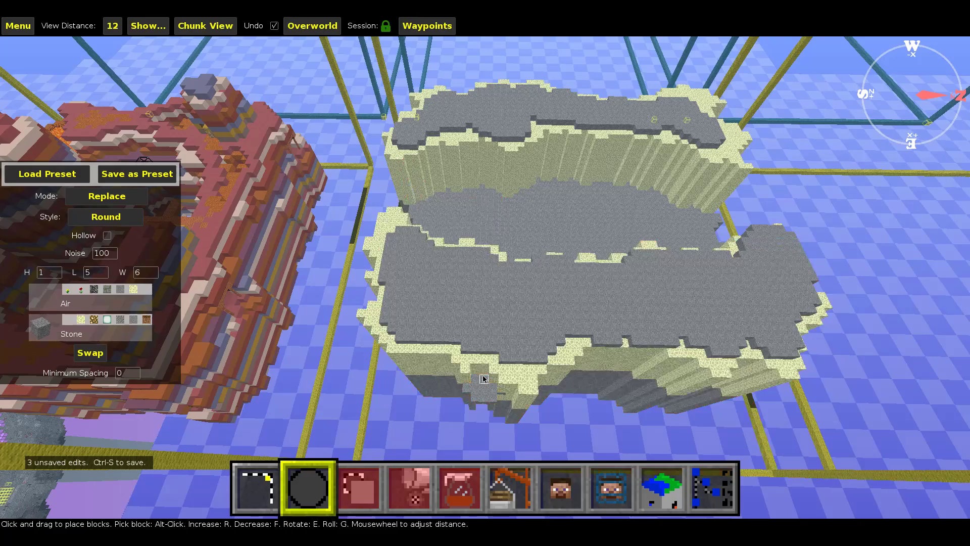
# Extend the stone layer over part of the northern end of the western wall
pyautogui.press('d')
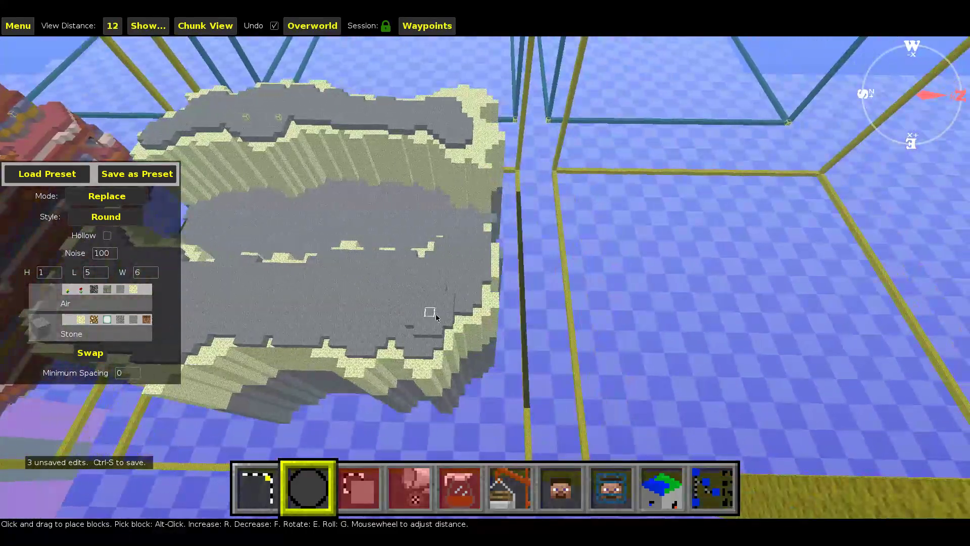
pyautogui.rightClick(430, 310)
pyautogui.press('d')
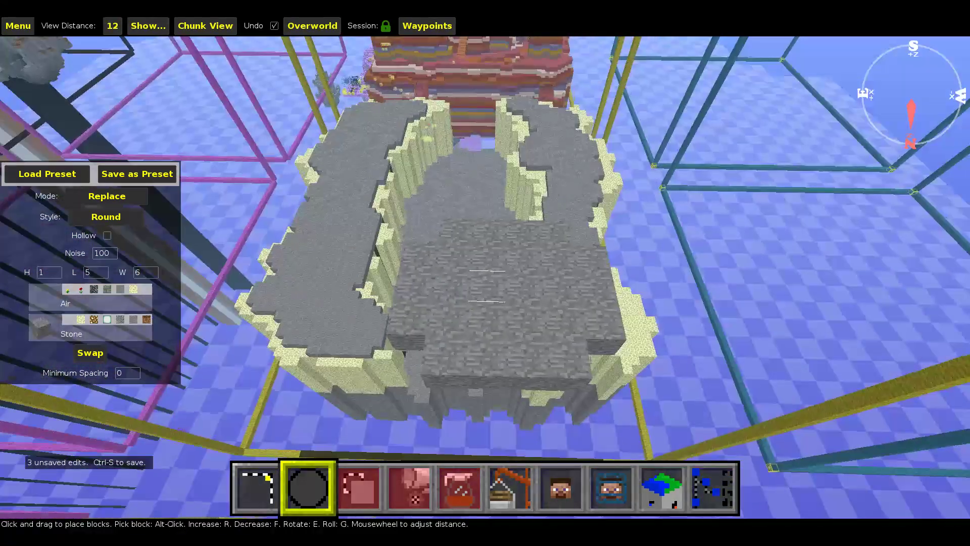
pyautogui.rightClick(444, 318)
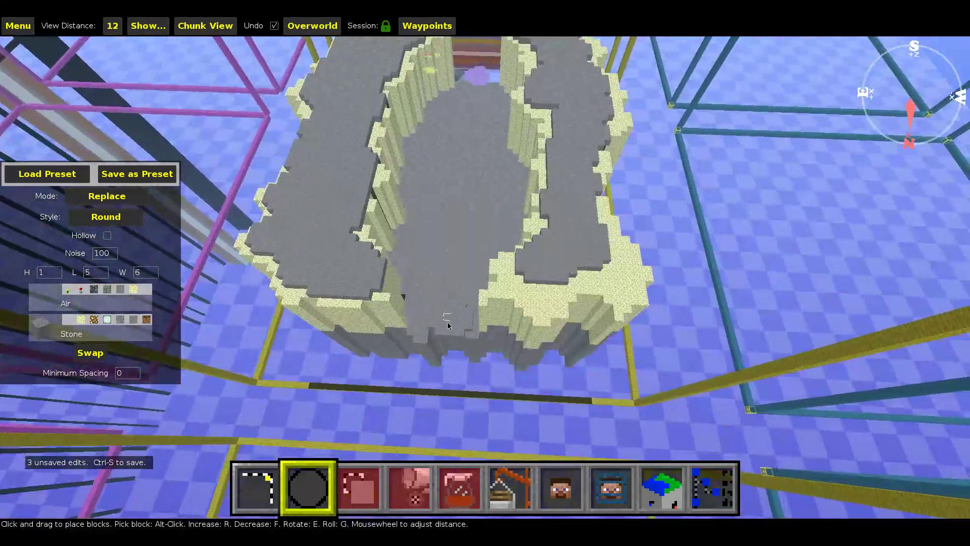
pyautogui.press('d')
pyautogui.moveTo(480, 271)
pyautogui.mouseDown()
pyautogui.moveTo(480, 262)
pyautogui.moveTo(476, 316)
pyautogui.mouseUp()
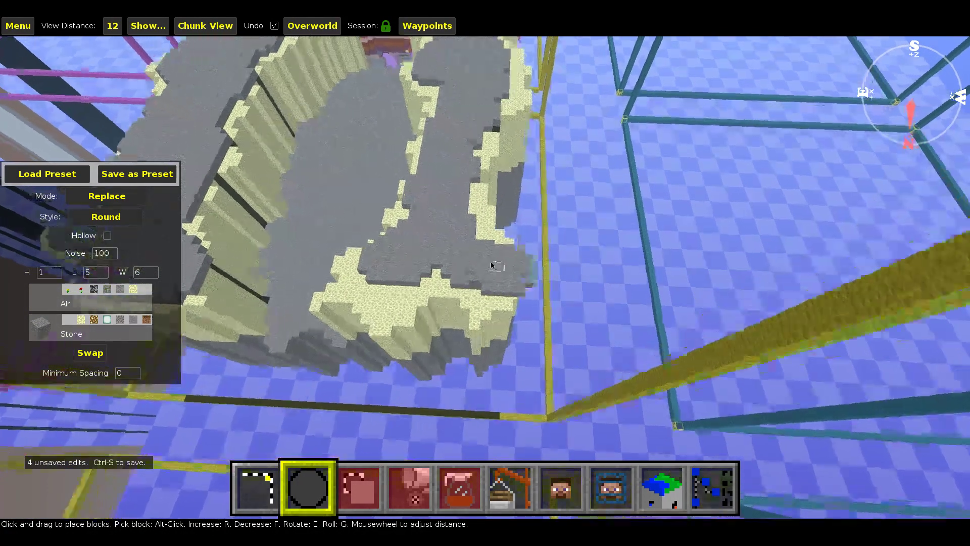
# Widen the stone layer over the exposed end stone at the northern end of the western wall
pyautogui.rightClick(488, 257)
pyautogui.rightClick(488, 258)
pyautogui.press('w')
pyautogui.rightClick(488, 258)
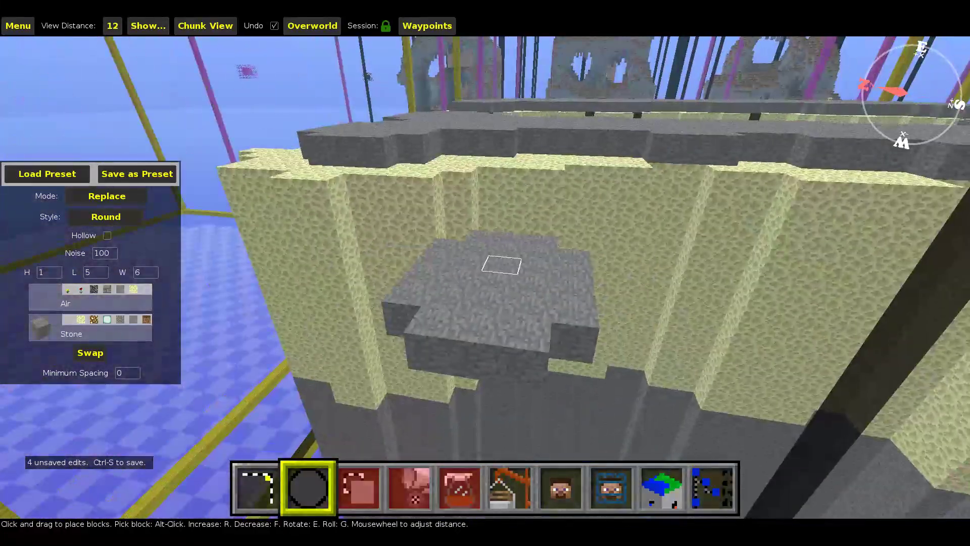
pyautogui.press('space')
pyautogui.press('a')
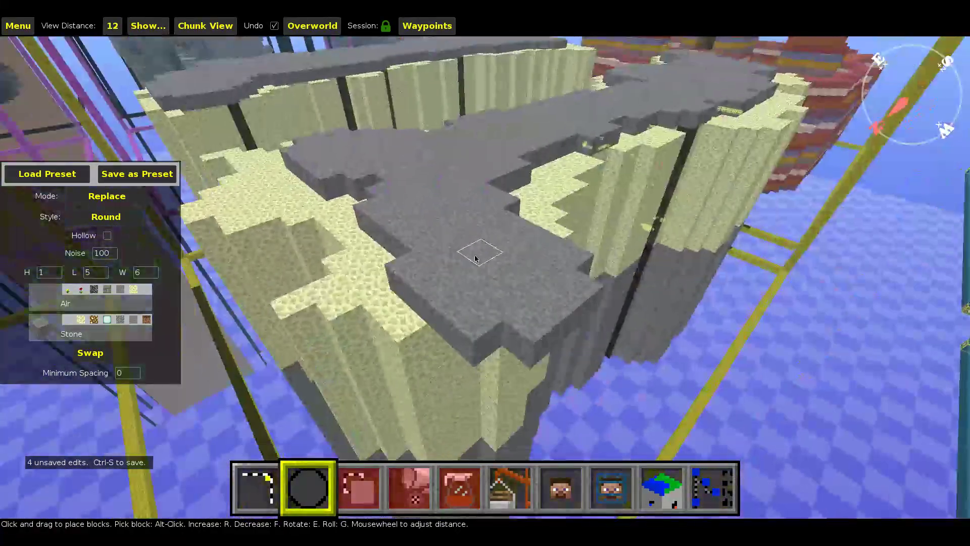
pyautogui.rightClick(488, 257)
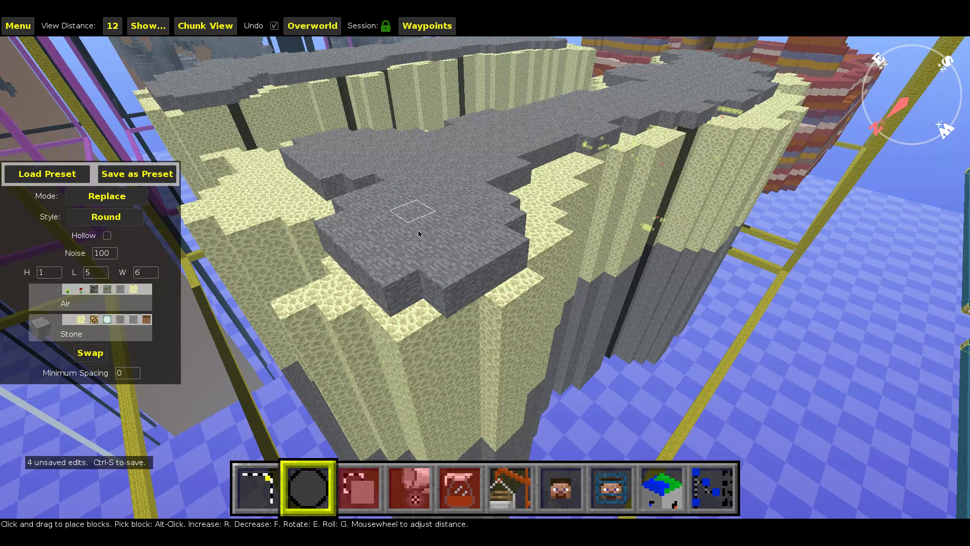
pyautogui.press('a')
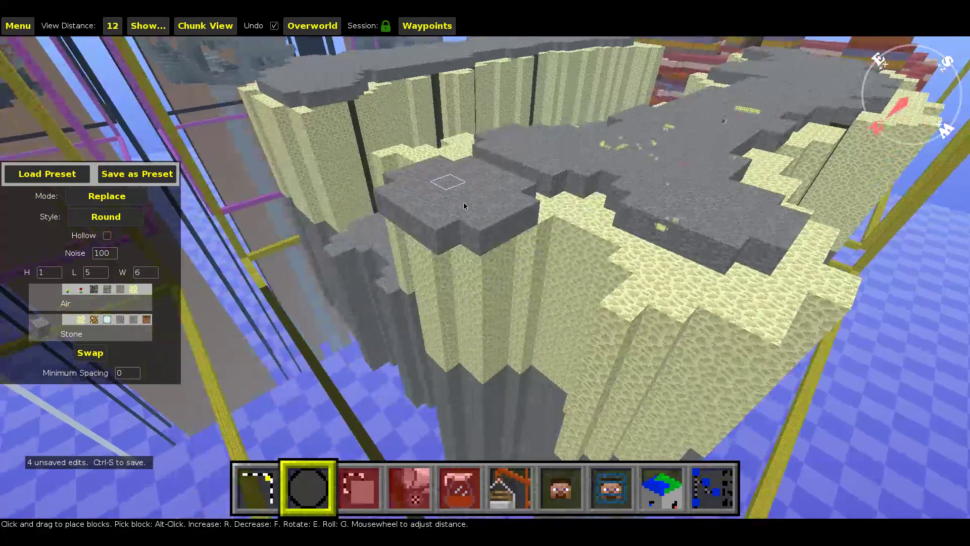
pyautogui.moveTo(484, 181); pyautogui.dragTo(495, 299)
pyautogui.rightClick(495, 299)
pyautogui.press('a')
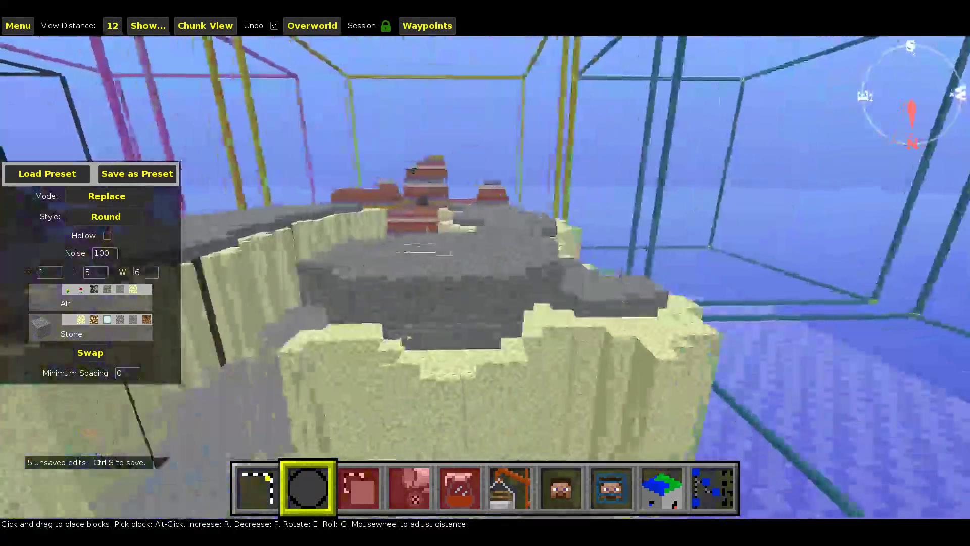
# Examine the stone layer on the eastern wall from its northern, eastern and southern sides
pyautogui.press('a')
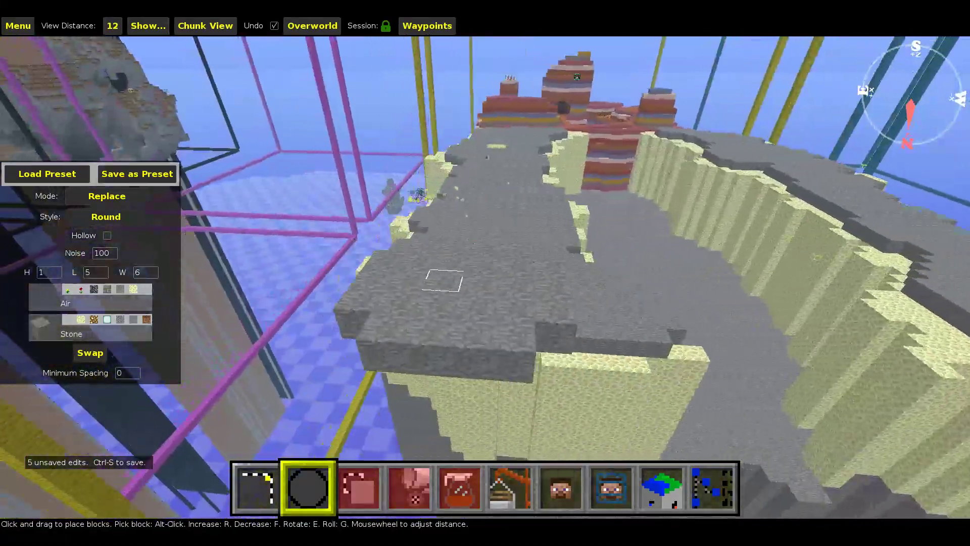
pyautogui.press('space')
pyautogui.press('a')
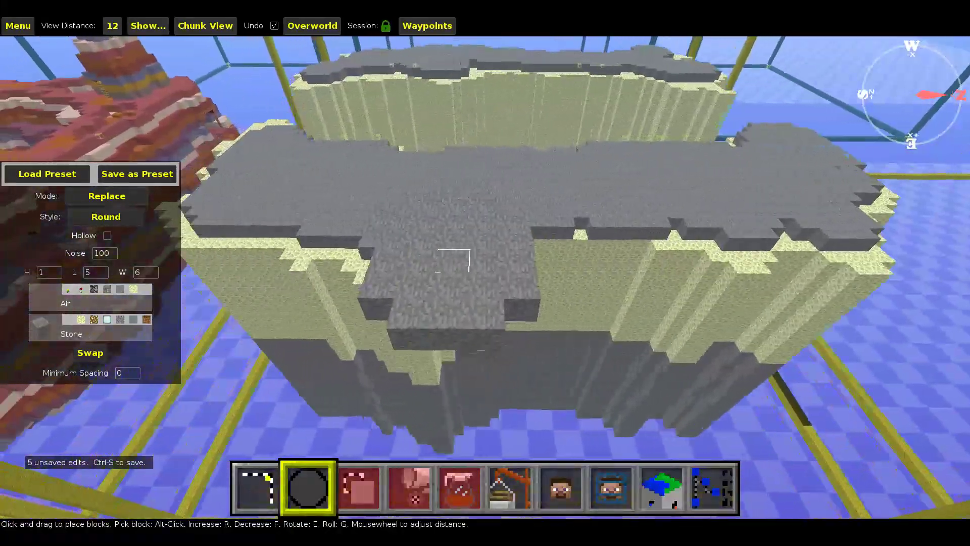
pyautogui.press('w')
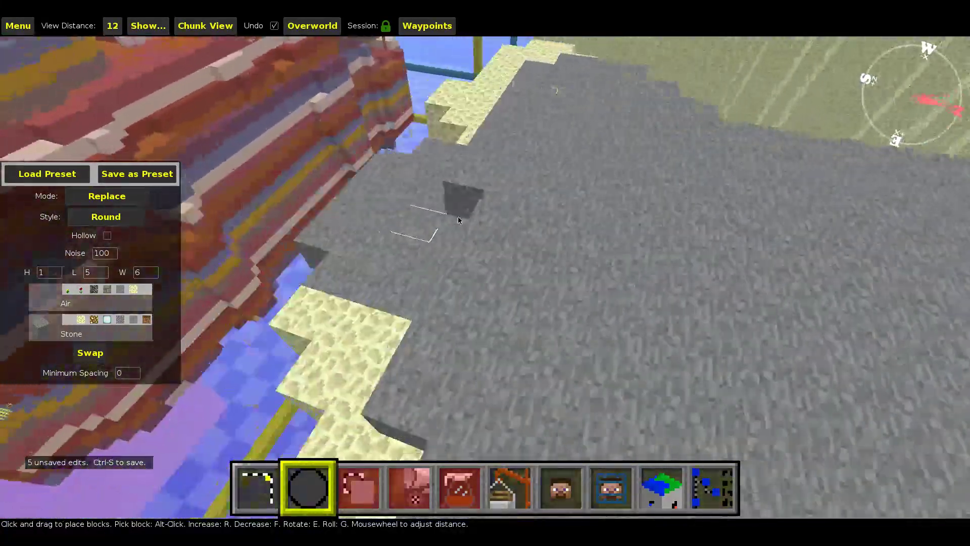
pyautogui.press('a')
pyautogui.press('space')
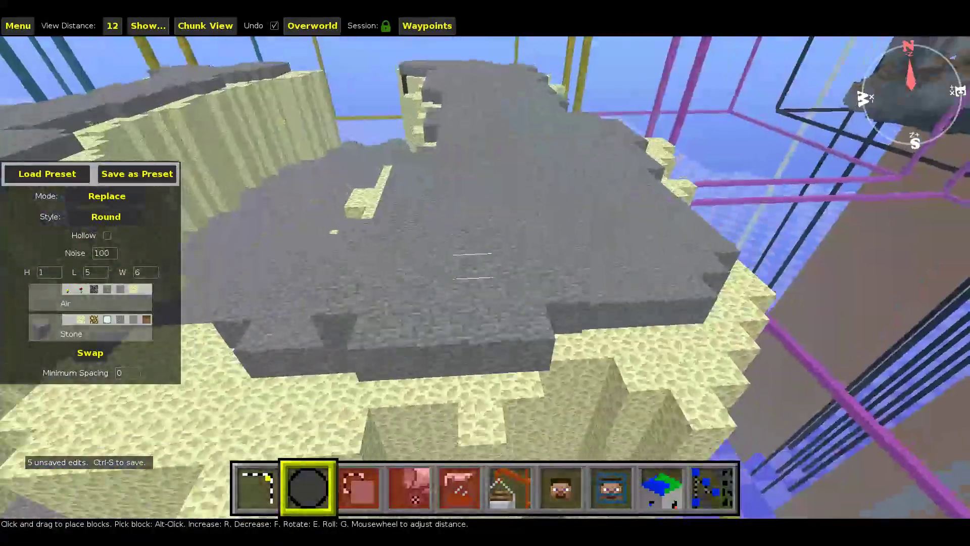
pyautogui.rightClick(485, 277)
pyautogui.moveTo(398, 260)
pyautogui.mouseDown()
pyautogui.moveTo(448, 319)
pyautogui.moveTo(442, 332)
pyautogui.moveTo(508, 271)
pyautogui.moveTo(493, 273)
pyautogui.mouseUp()
pyautogui.press('a')
pyautogui.moveTo(450, 291); pyautogui.dragTo(426, 278, button='right')
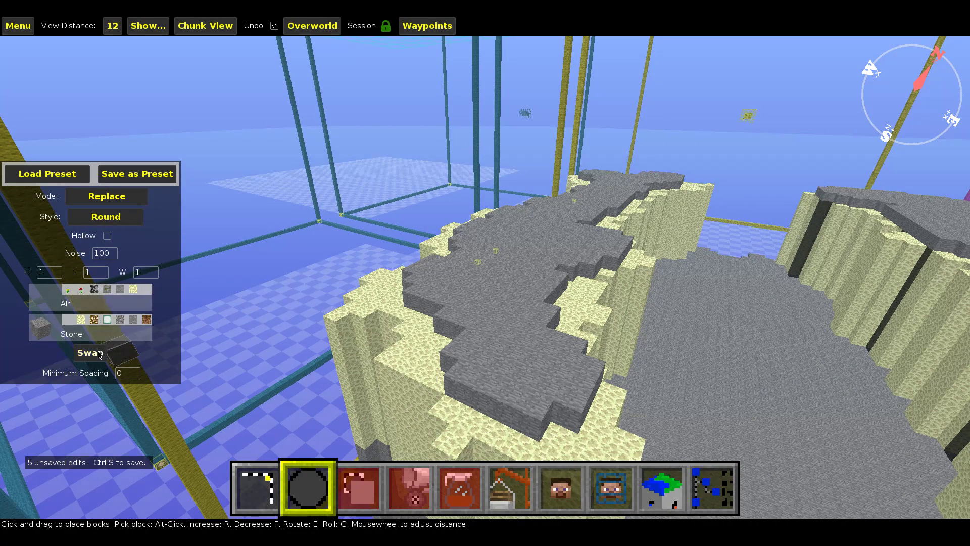
# Swap the 1×1×1 brush to replace stone with air and remove stone overhanging a dark column on the eastern wall's inner face
pyautogui.press('w')
pyautogui.moveTo(383, 334); pyautogui.dragTo(552, 289, button='right')
pyautogui.press('d')
pyautogui.moveTo(399, 332)
pyautogui.mouseDown(button='right')
pyautogui.moveTo(488, 276)
pyautogui.moveTo(491, 248)
pyautogui.mouseUp(button='right')
pyautogui.click(475, 247)
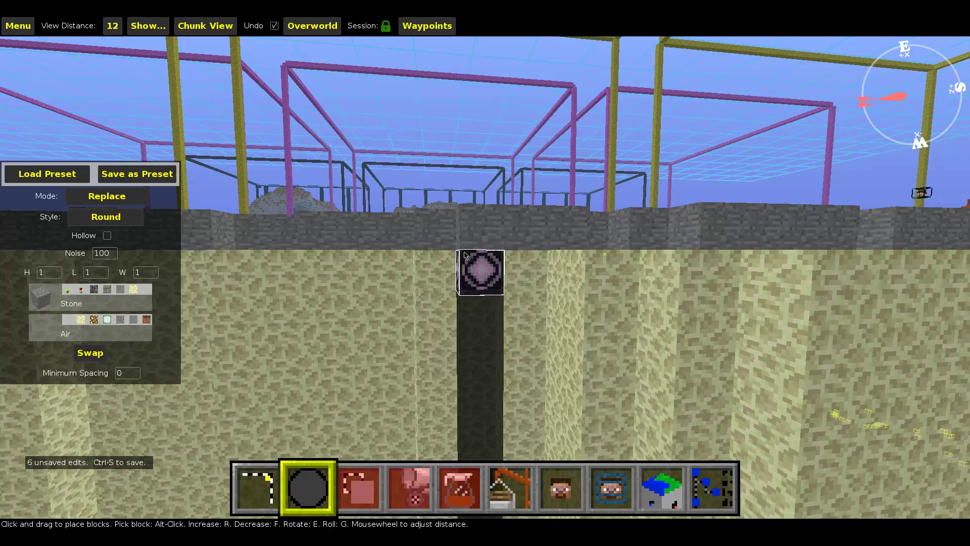
pyautogui.click(472, 246)
# Examine the edges of the western wall's stone layer from the inner and outer sides for overhanging blocks
pyautogui.press('a')
pyautogui.moveTo(395, 323); pyautogui.dragTo(333, 364, button='right')
pyautogui.press('s')
pyautogui.moveTo(455, 276)
pyautogui.mouseDown(button='right')
pyautogui.moveTo(474, 237)
pyautogui.moveTo(516, 282)
pyautogui.moveTo(471, 280)
pyautogui.moveTo(544, 284)
pyautogui.mouseUp(button='right')
pyautogui.press('s')
pyautogui.press('d')
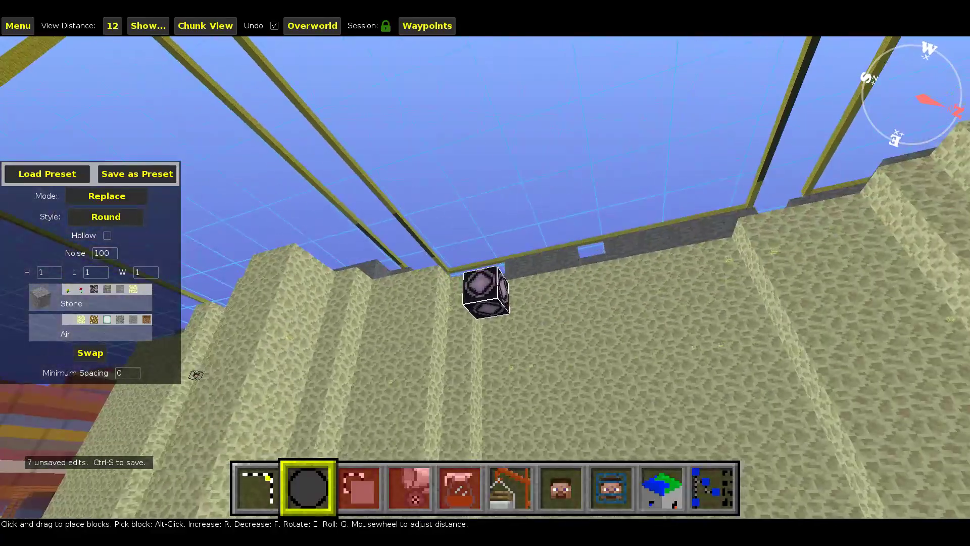
pyautogui.moveTo(486, 292); pyautogui.dragTo(530, 296, button='right')
pyautogui.press('s')
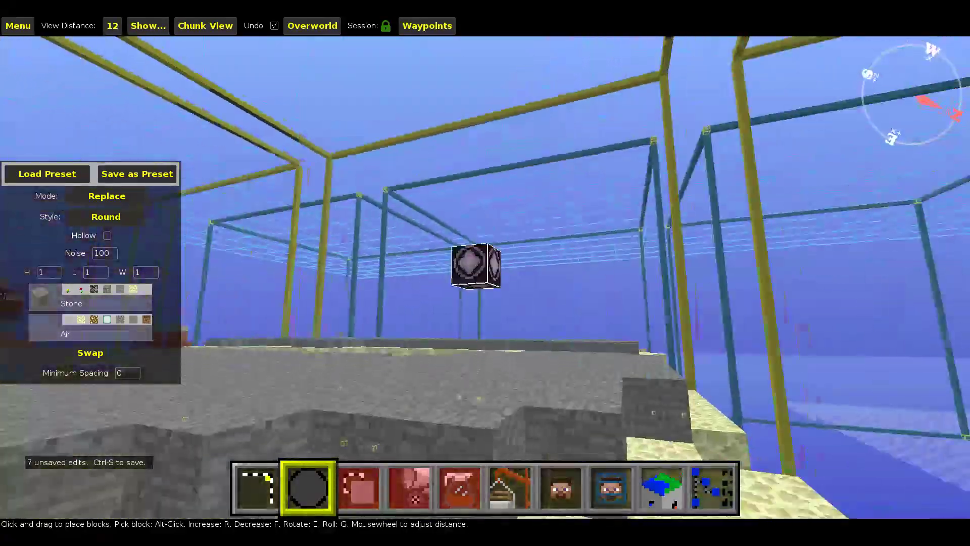
pyautogui.press('s')
pyautogui.moveTo(476, 266); pyautogui.dragTo(492, 281, button='right')
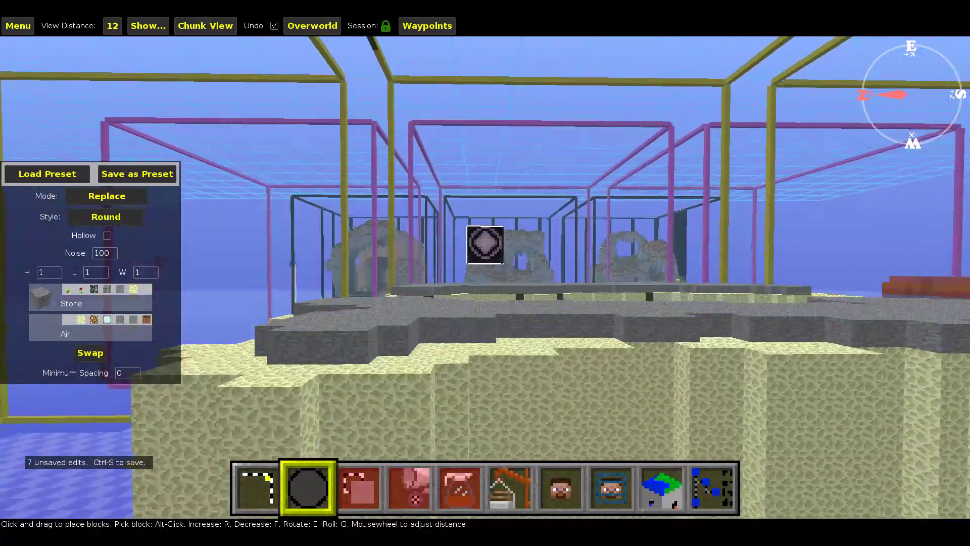
pyautogui.press('space')
pyautogui.moveTo(486, 245)
pyautogui.mouseDown(button='right')
pyautogui.moveTo(462, 290)
pyautogui.moveTo(520, 283)
pyautogui.moveTo(529, 304)
pyautogui.moveTo(512, 284)
pyautogui.moveTo(571, 286)
pyautogui.mouseUp(button='right')
pyautogui.press('d')
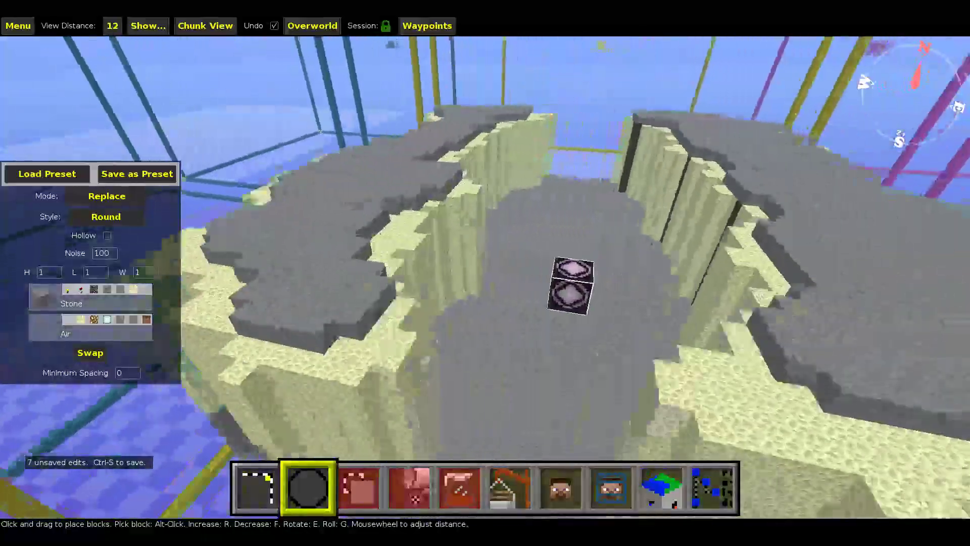
pyautogui.press('w')
# Remove the remaining stone blocks overhanging the dark columns along the inner face of the eastern wall
pyautogui.moveTo(480, 278)
pyautogui.mouseDown(button='right')
pyautogui.moveTo(492, 290)
pyautogui.moveTo(459, 282)
pyautogui.moveTo(495, 296)
pyautogui.moveTo(491, 267)
pyautogui.moveTo(477, 258)
pyautogui.moveTo(486, 284)
pyautogui.moveTo(524, 255)
pyautogui.moveTo(478, 256)
pyautogui.moveTo(501, 250)
pyautogui.moveTo(547, 259)
pyautogui.moveTo(477, 271)
pyautogui.moveTo(495, 307)
pyautogui.moveTo(780, 330)
pyautogui.moveTo(498, 269)
pyautogui.moveTo(498, 314)
pyautogui.moveTo(491, 252)
pyautogui.mouseUp(button='right')
pyautogui.press('space')
pyautogui.press('d')
pyautogui.press('d')
pyautogui.press('space')
pyautogui.press('shift')
pyautogui.click(462, 168)
pyautogui.moveTo(462, 168)
pyautogui.mouseDown(button='right')
pyautogui.moveTo(541, 243)
pyautogui.moveTo(518, 243)
pyautogui.mouseUp(button='right')
pyautogui.click(496, 229)
pyautogui.press('d')
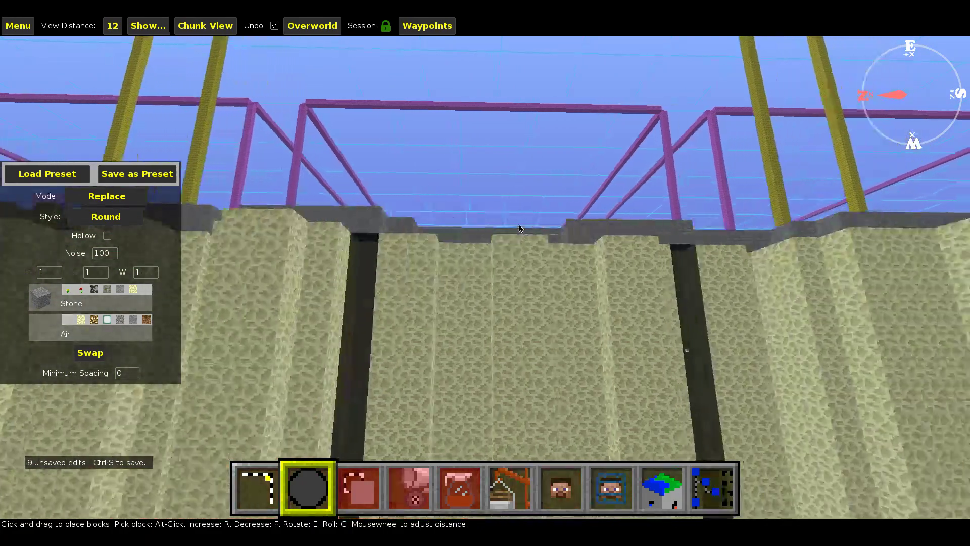
pyautogui.press('d')
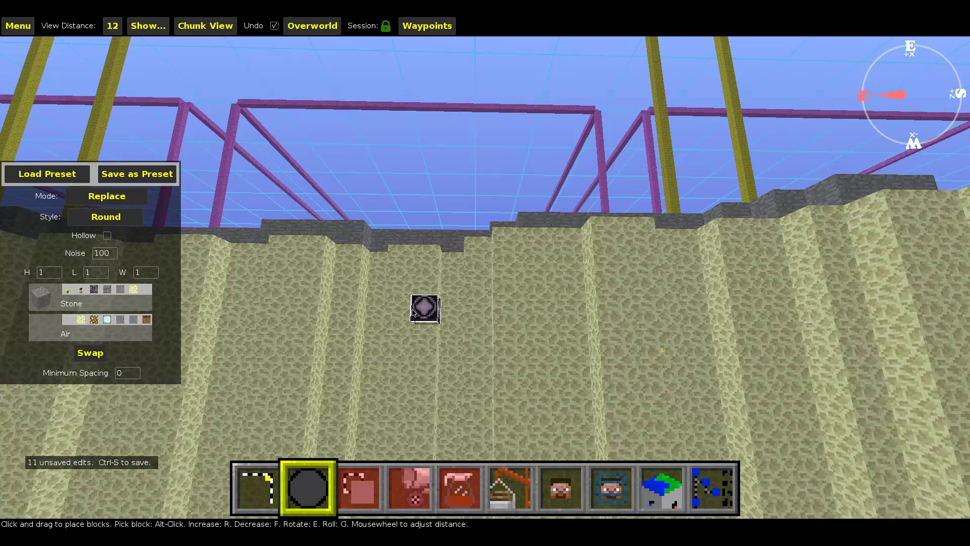
pyautogui.press('d')
# Select a 44W × 53L × 1H region across the stone layers on top of both walls
pyautogui.moveTo(461, 299); pyautogui.dragTo(469, 278, button='right')
pyautogui.press('s')
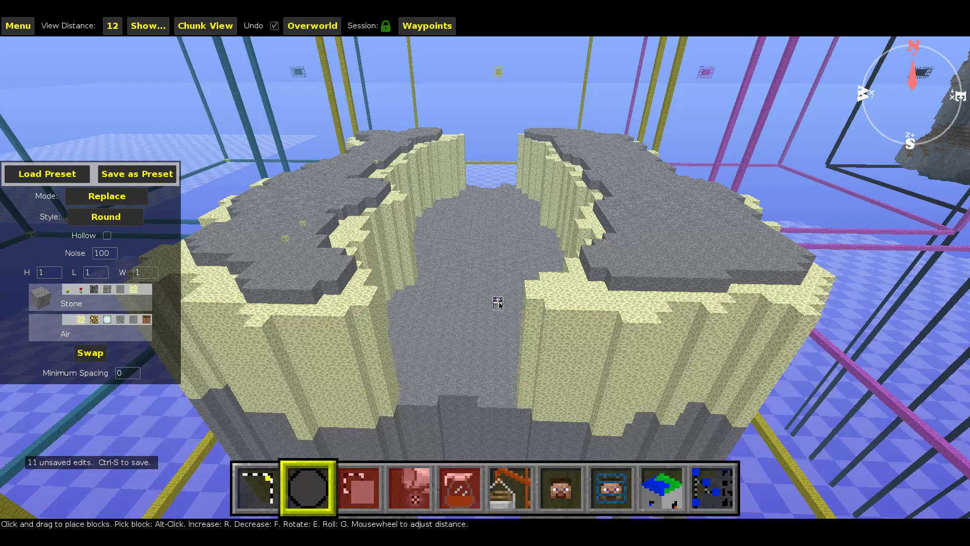
pyautogui.moveTo(413, 295); pyautogui.dragTo(487, 271, button='right')
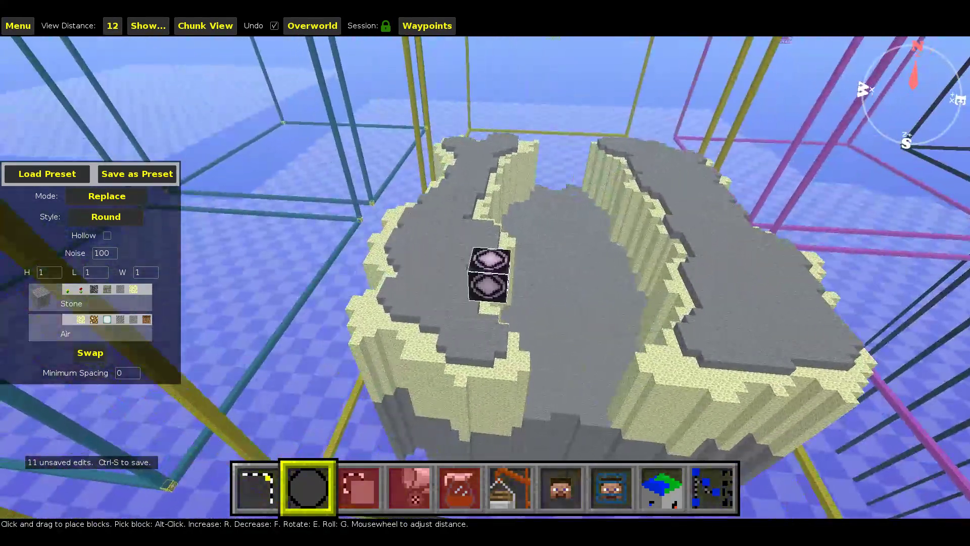
pyautogui.click(257, 484)
pyautogui.moveTo(449, 139); pyautogui.dragTo(657, 365)
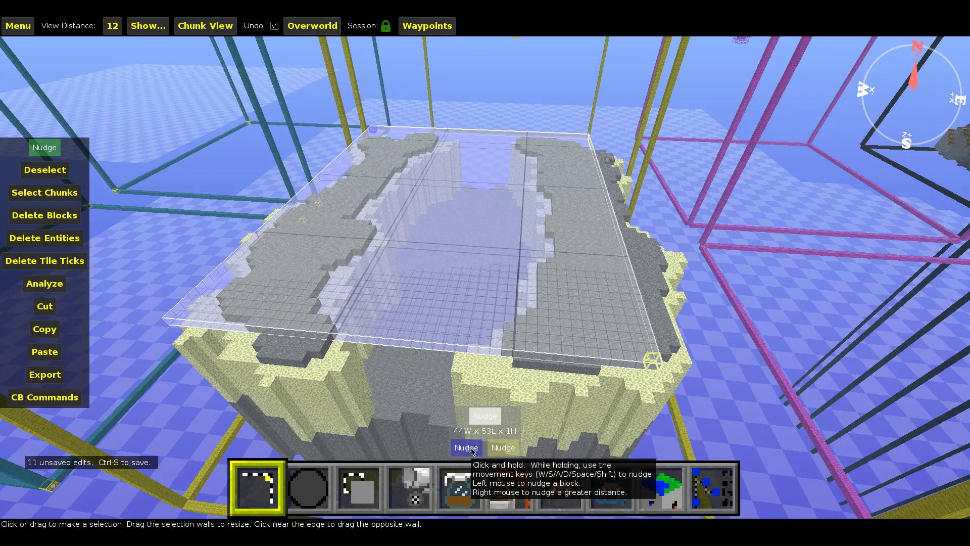
# Extend the selection 7 blocks east and 5 blocks south to 51W × 58L × 1H
pyautogui.click(514, 458)
pyautogui.press('d')
pyautogui.press('d')
pyautogui.press('d')
pyautogui.press('d')
pyautogui.press('d')
pyautogui.press('d')
pyautogui.press('d')
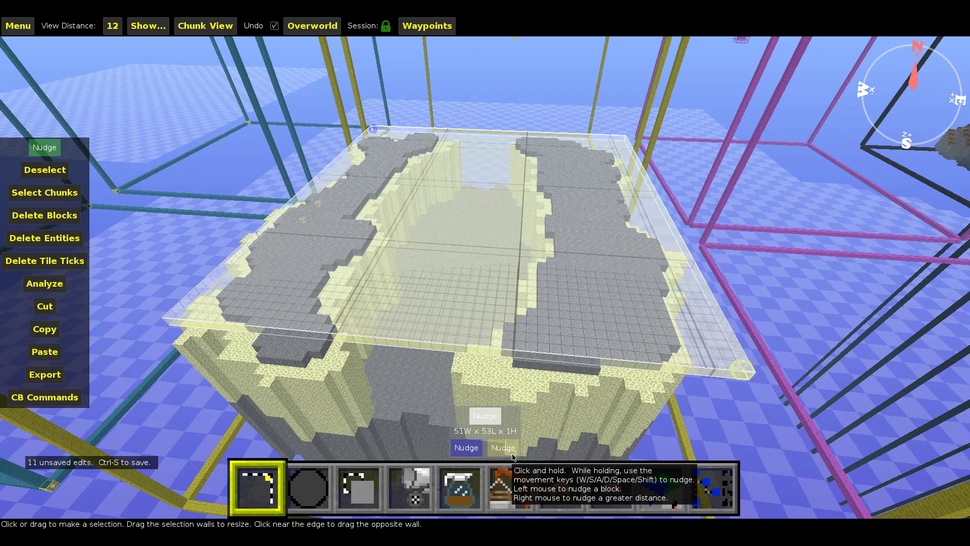
pyautogui.press('s')
pyautogui.press('s')
pyautogui.press('s')
pyautogui.press('s')
pyautogui.press('s')
# Set up a clone of the selected stone layer with a Y offset of 1 and 9 repeats
pyautogui.rightClick(464, 370)
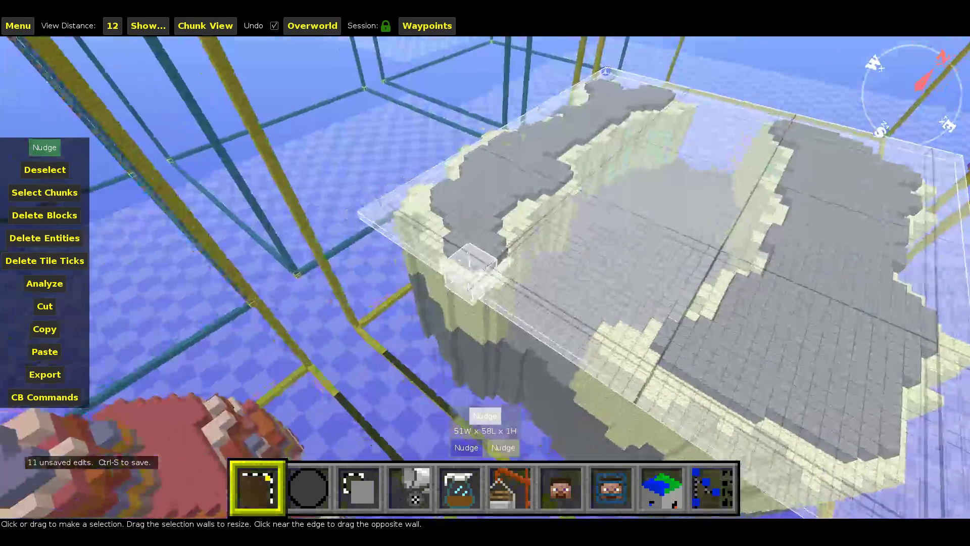
pyautogui.press('shift')
pyautogui.press('a')
pyautogui.rightClick(464, 331)
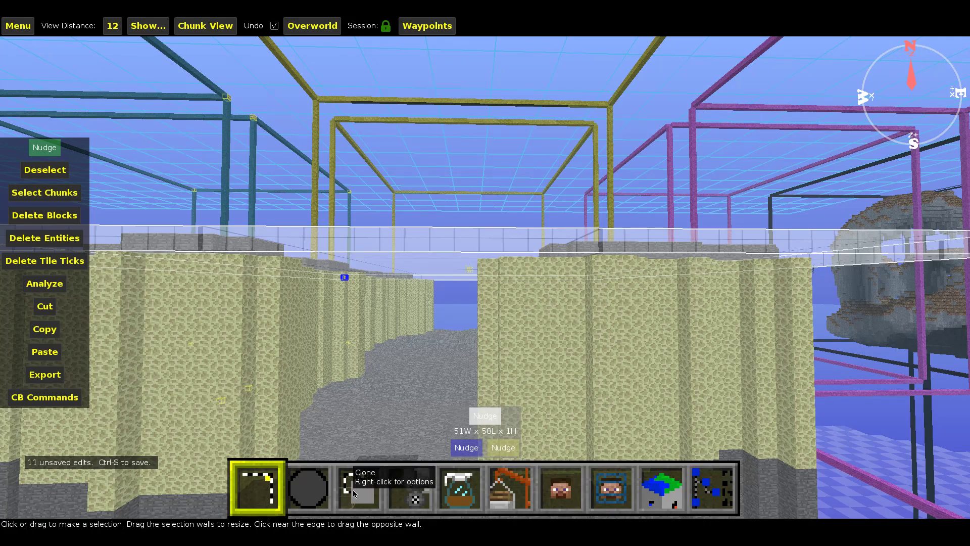
pyautogui.click(356, 490)
pyautogui.scroll(1, 67, 206)
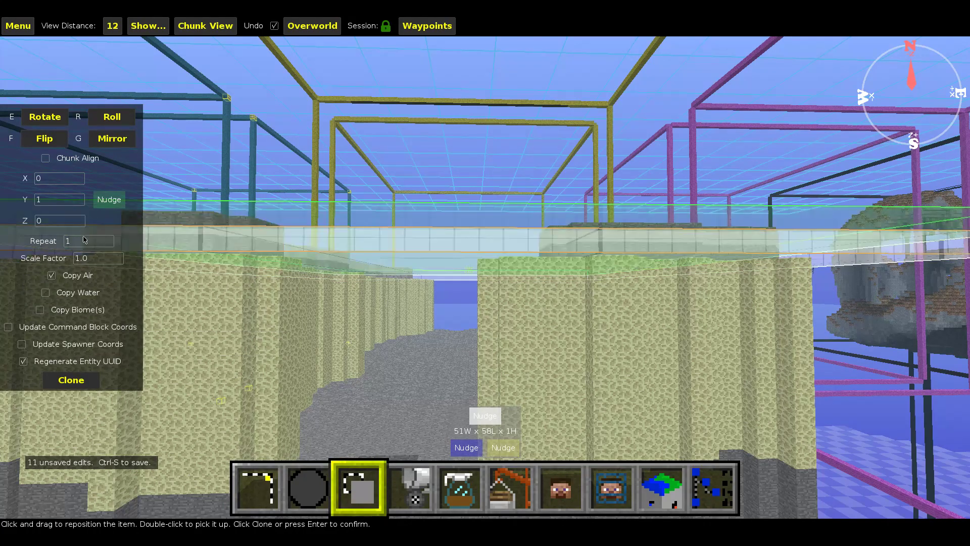
pyautogui.scroll(8, 87, 241)
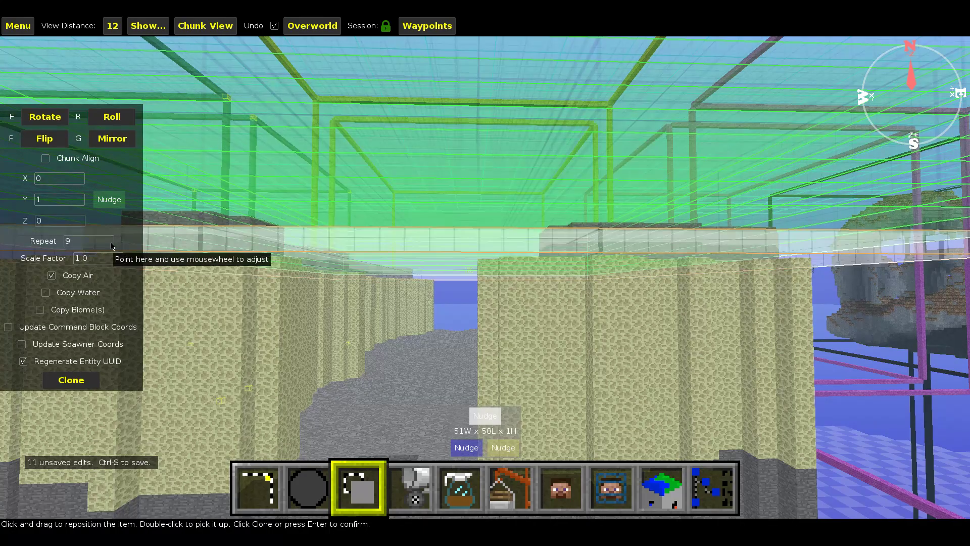
# Set the clone's repeat count to 10 and clone the stone layer upward
pyautogui.press('space')
pyautogui.rightClick(338, 268)
pyautogui.press('s')
pyautogui.press('d')
pyautogui.press('space')
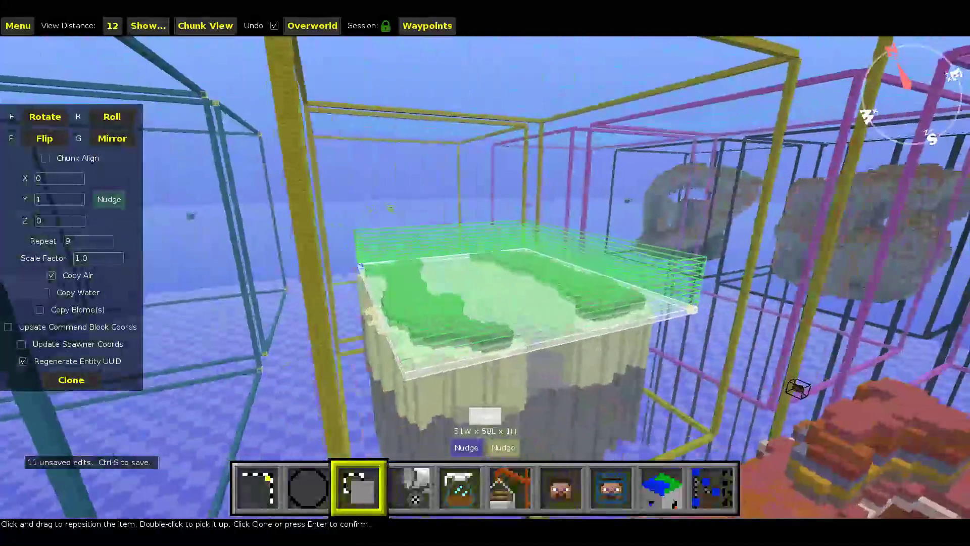
pyautogui.rightClick(324, 273)
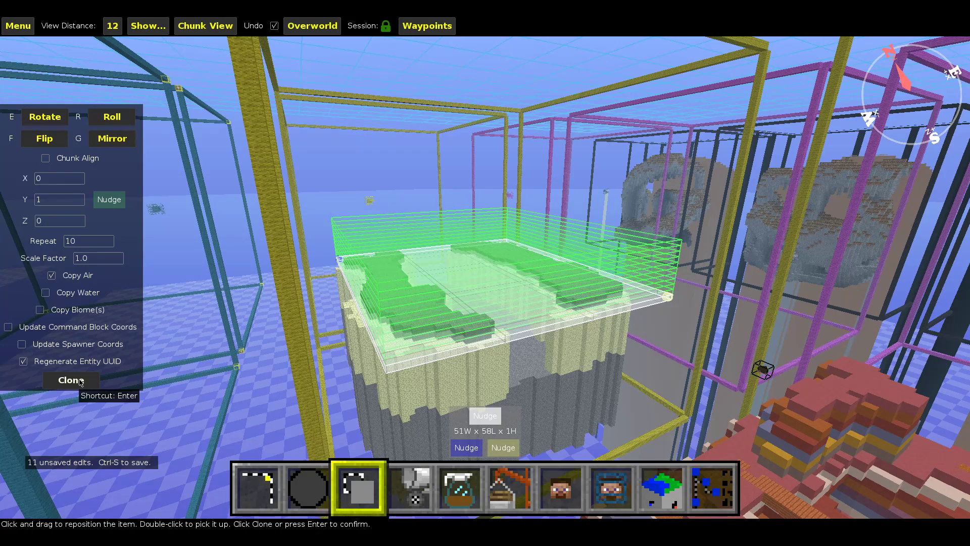
pyautogui.click(81, 383)
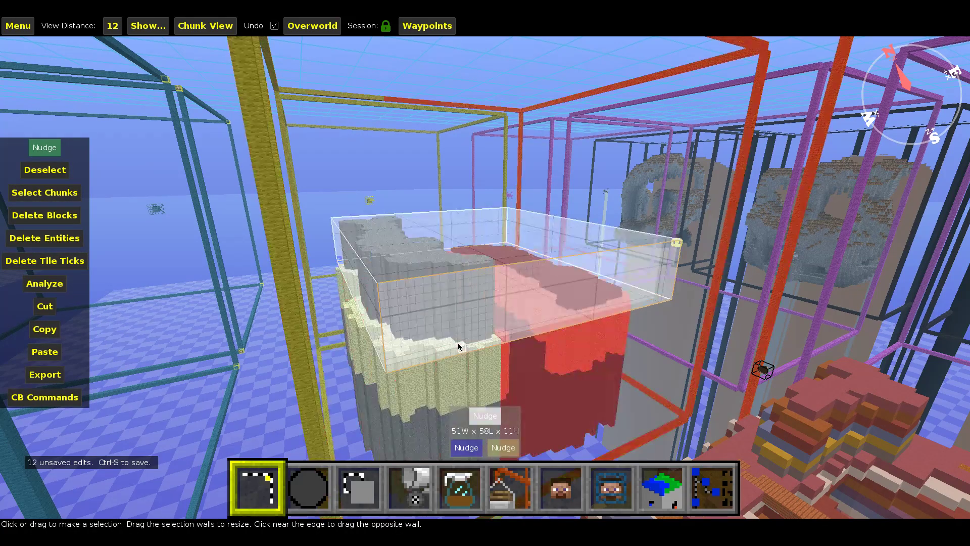
# Deselect the 51W × 58L × 11H region around the raised stone walls
pyautogui.rightClick(451, 348)
pyautogui.press('d')
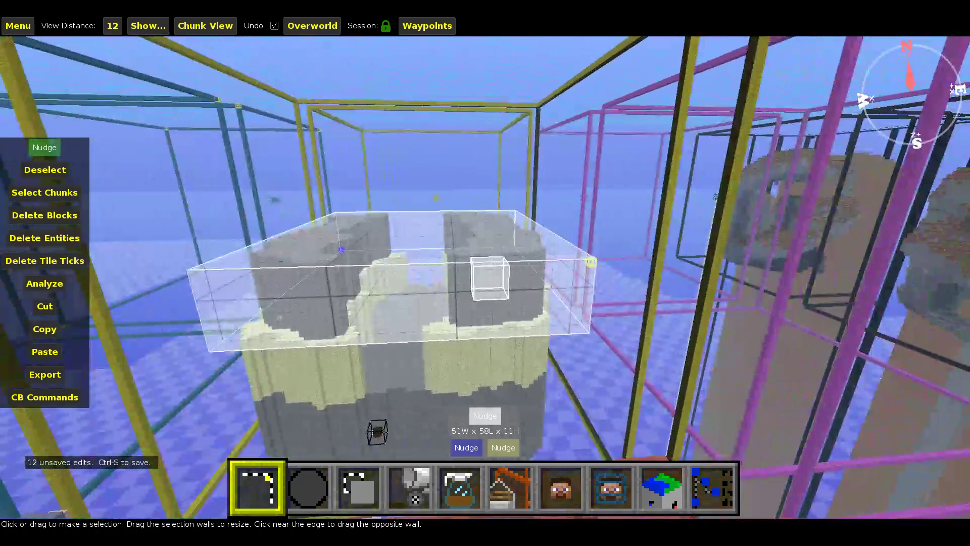
pyautogui.rightClick(451, 349)
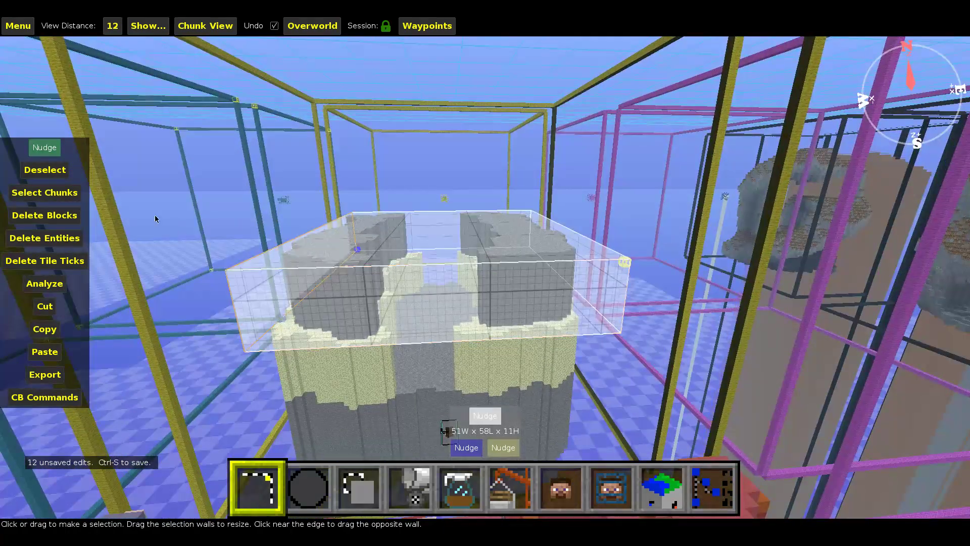
pyautogui.click(44, 170)
# Examine the raised stone walls and the valley between them, as well as the neighbouring terracotta formation to the south
pyautogui.press('w')
pyautogui.press('w')
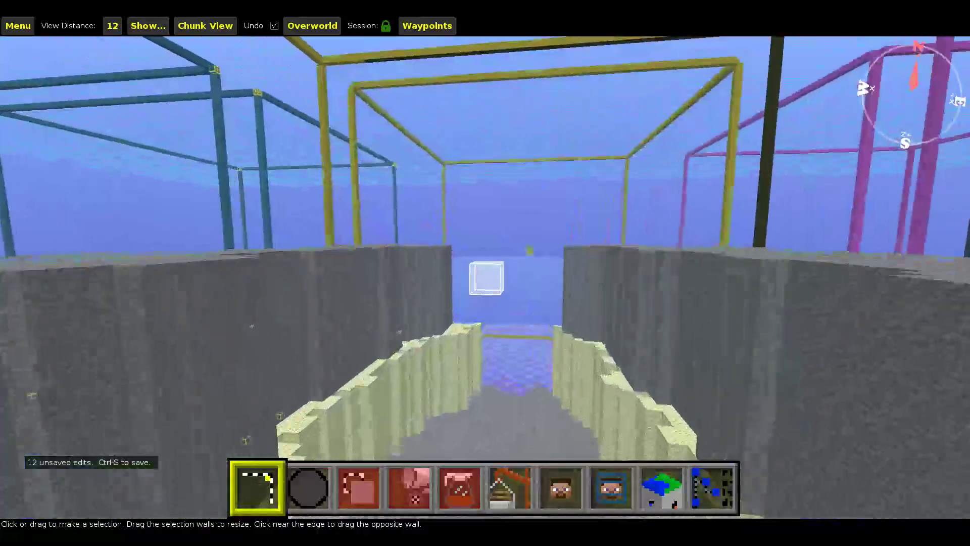
pyautogui.press('s')
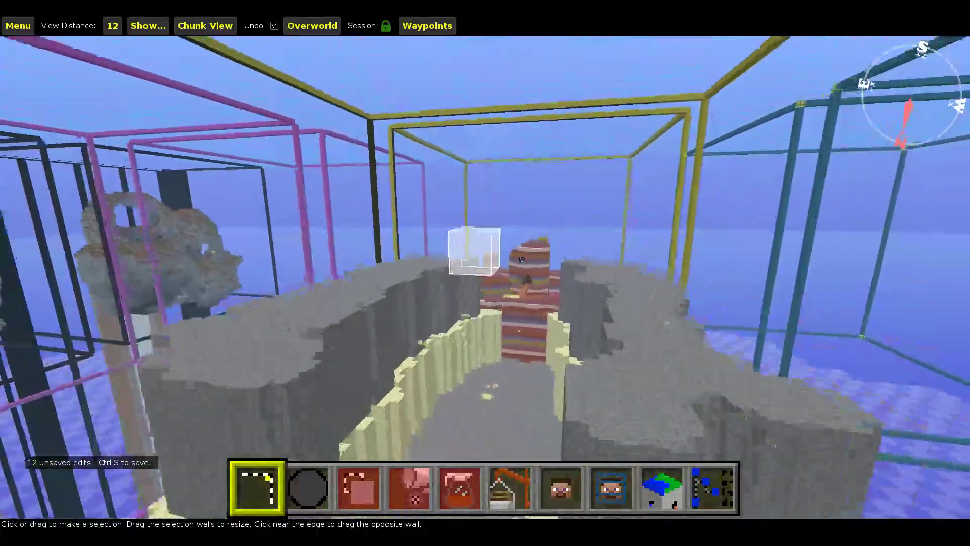
pyautogui.press('w')
pyautogui.press('k')
pyautogui.press('s')
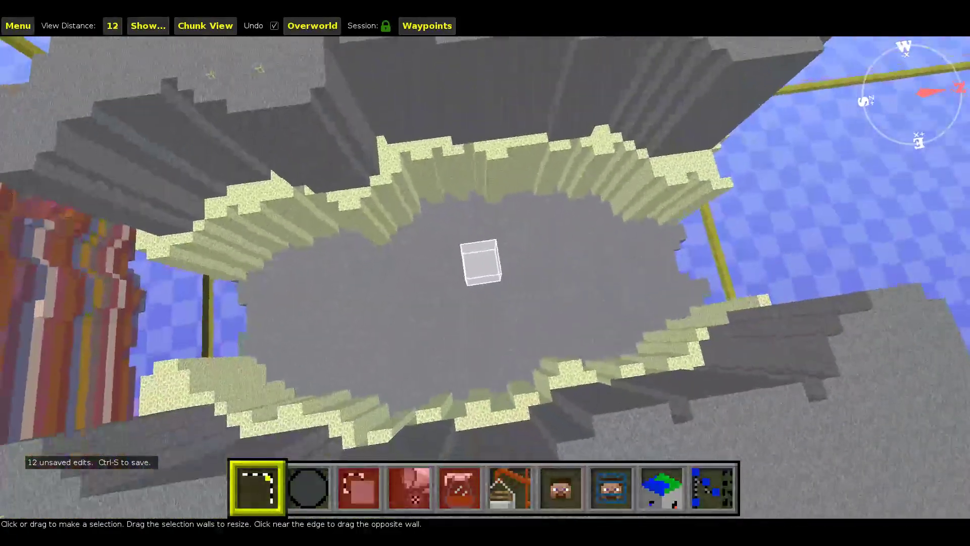
pyautogui.rightClick(323, 287)
pyautogui.press('d')
pyautogui.press('a')
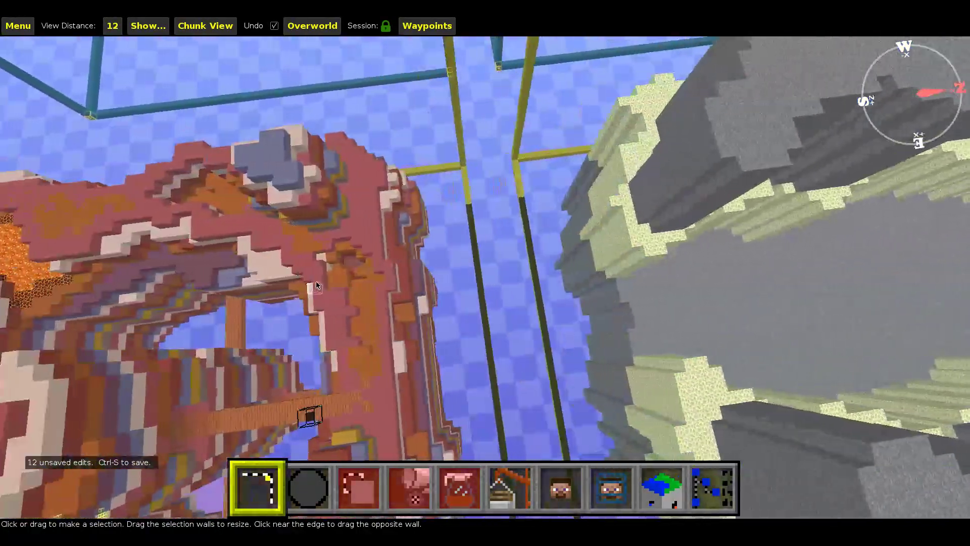
pyautogui.rightClick(316, 285)
pyautogui.press('a')
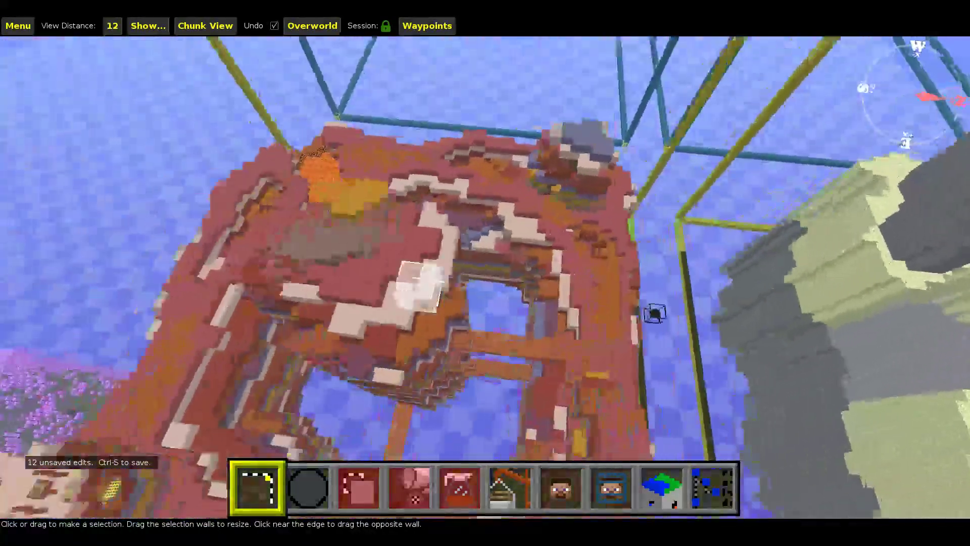
# Examine the raised stone walls from above, outside and within the valley, along with the neighbouring terracotta formation
pyautogui.rightClick(316, 285)
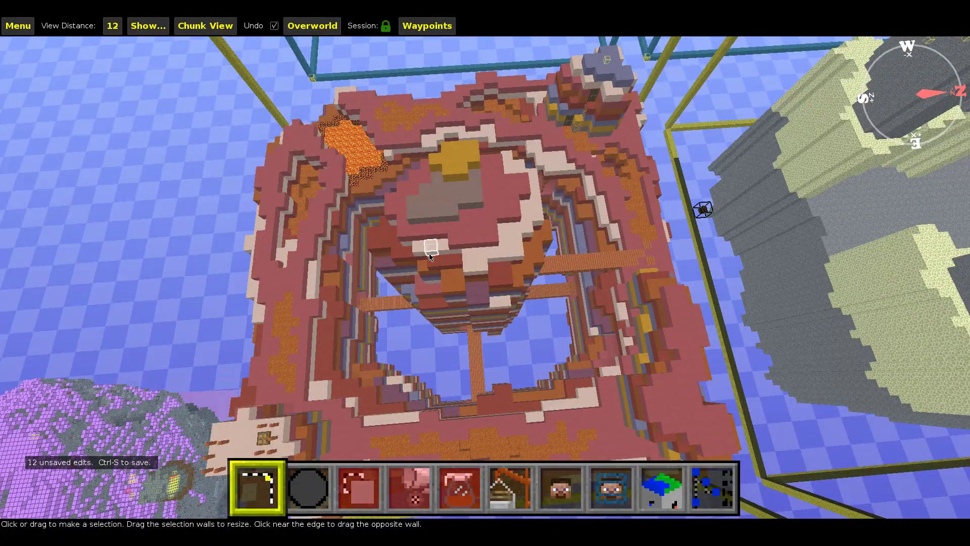
pyautogui.press('d')
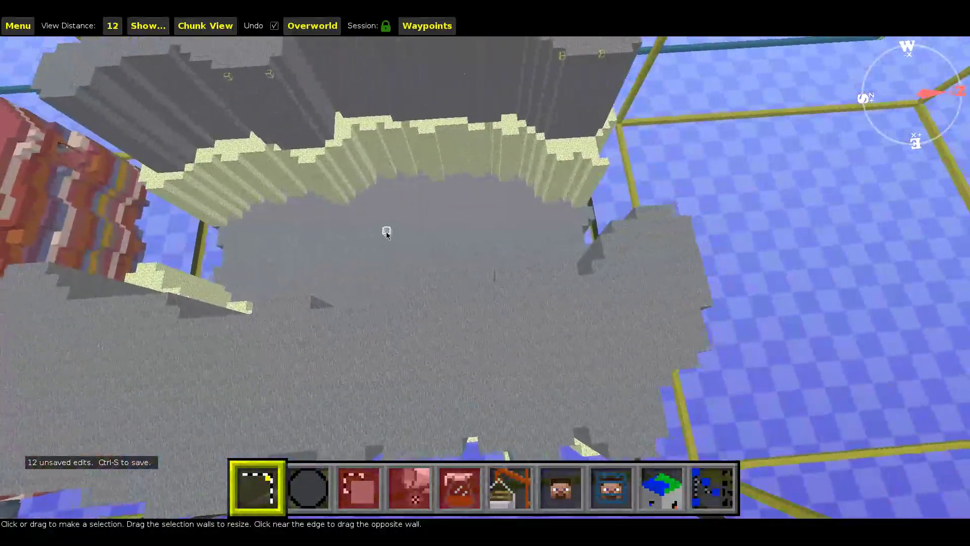
pyautogui.press('s')
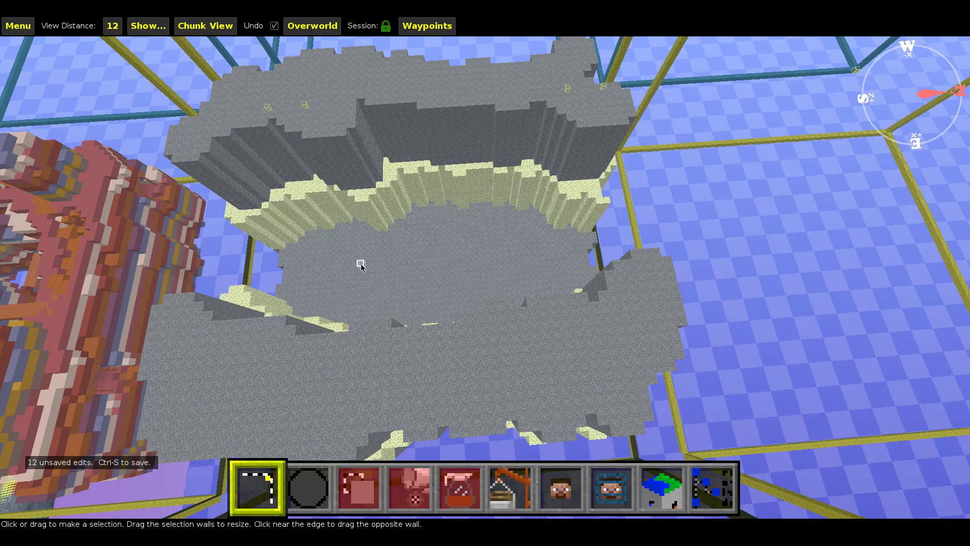
pyautogui.rightClick(400, 280)
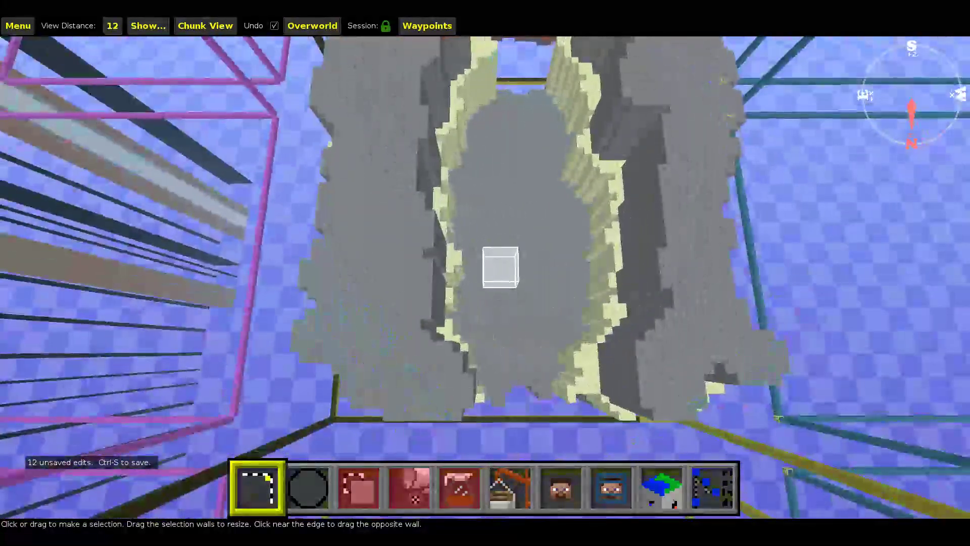
pyautogui.press('a')
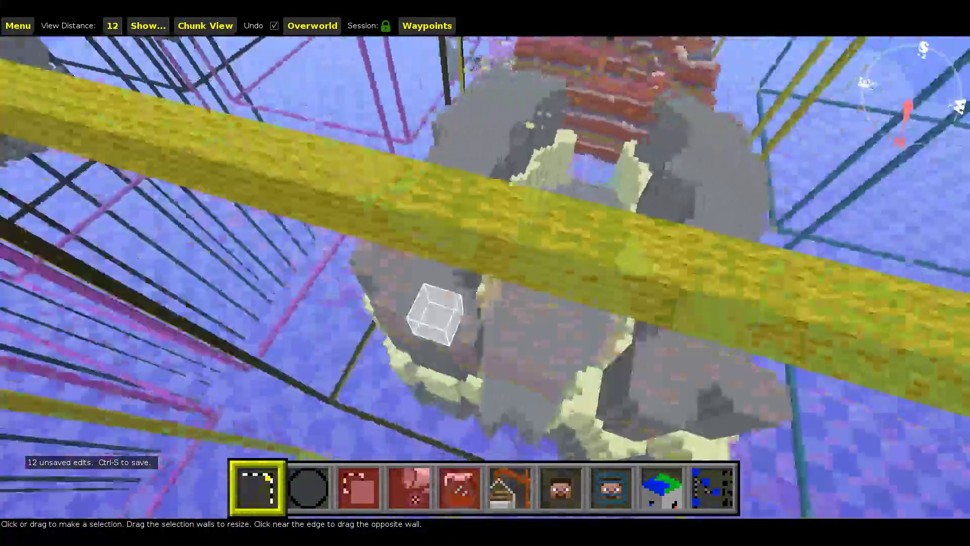
pyautogui.press('w')
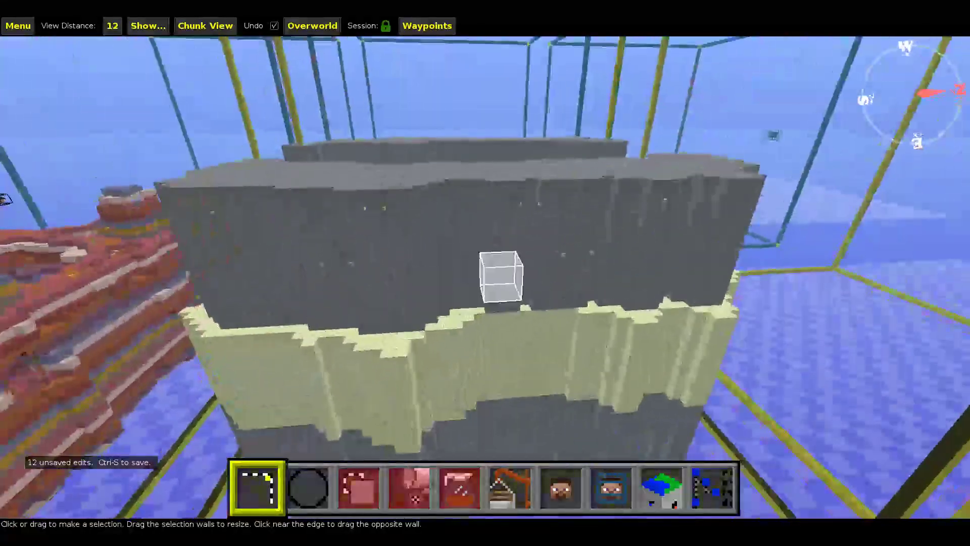
pyautogui.press('a')
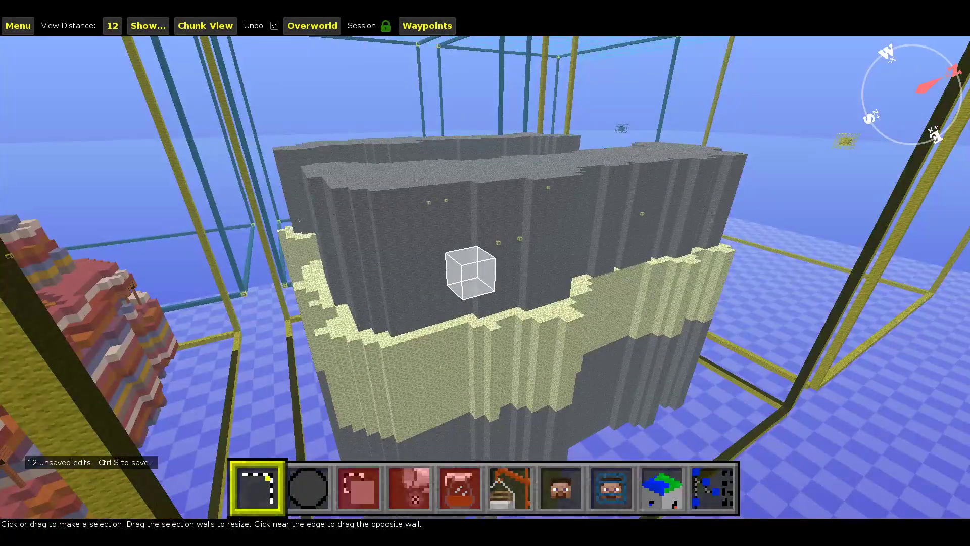
pyautogui.press('w')
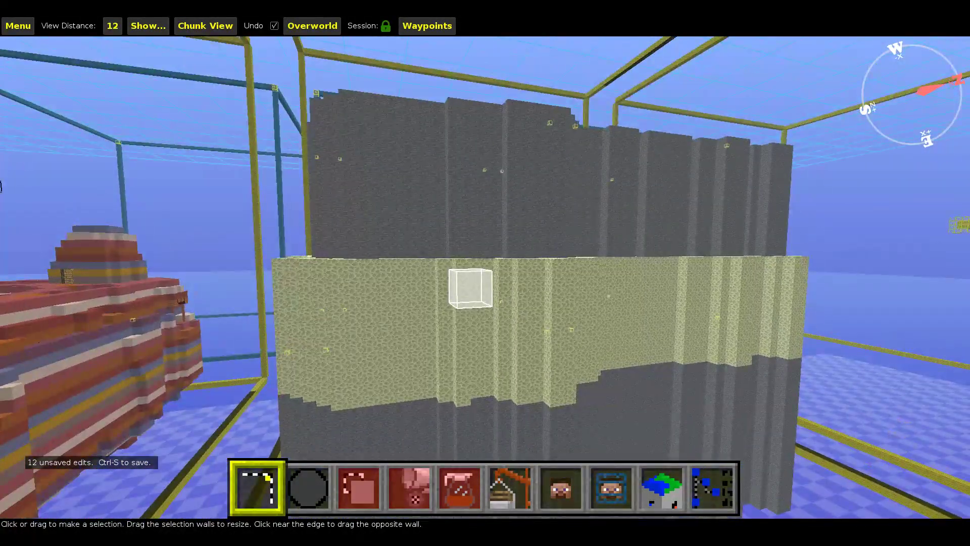
pyautogui.press('w')
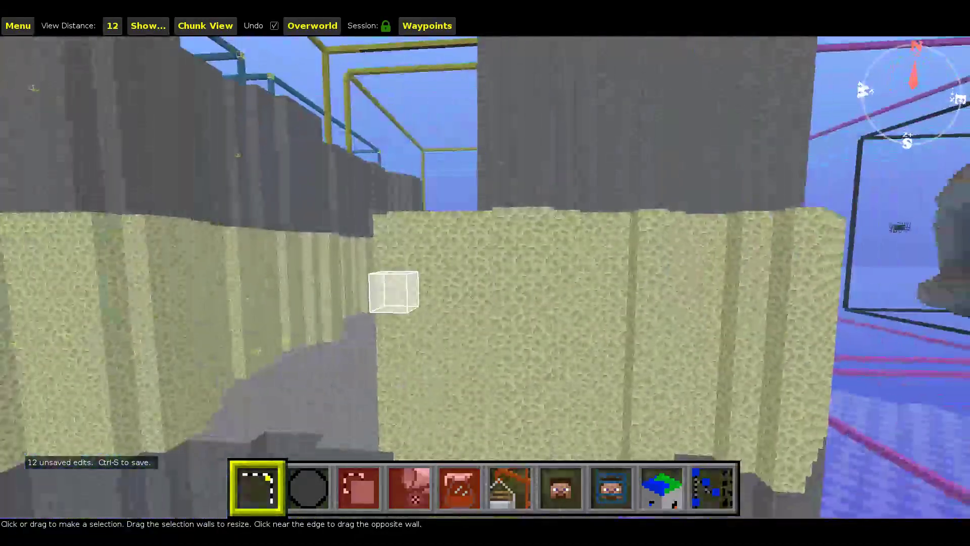
pyautogui.press('w')
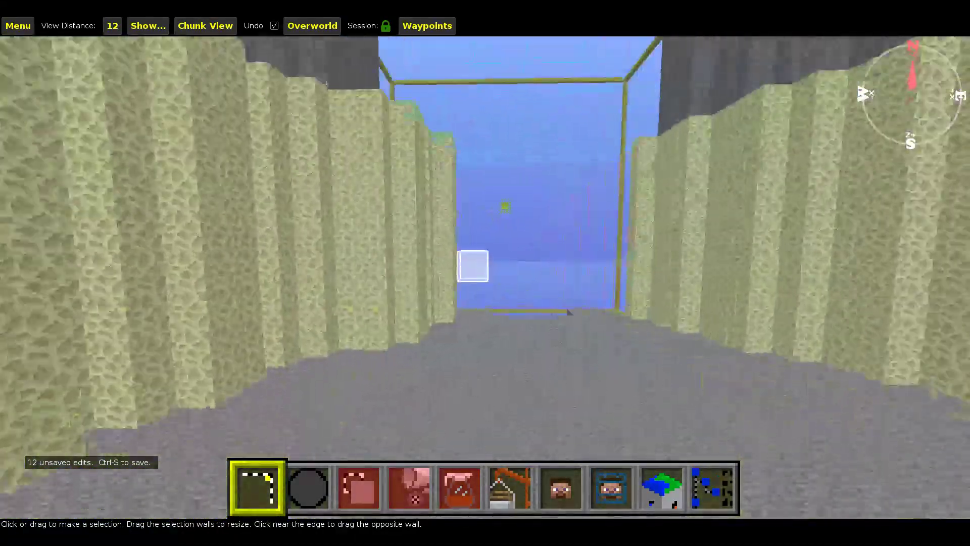
pyautogui.press('space')
pyautogui.press('w')
pyautogui.press('s')
pyautogui.press('d')
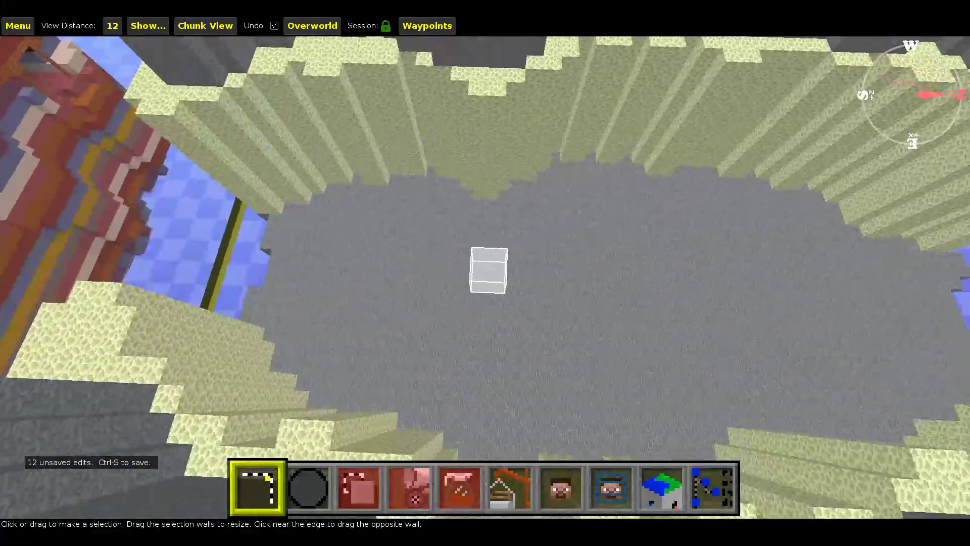
# Switch to the Brush tool in Replace mode and set the round brush to H 1, L 1 and W 1
pyautogui.rightClick(485, 277)
pyautogui.rightClick(308, 483)
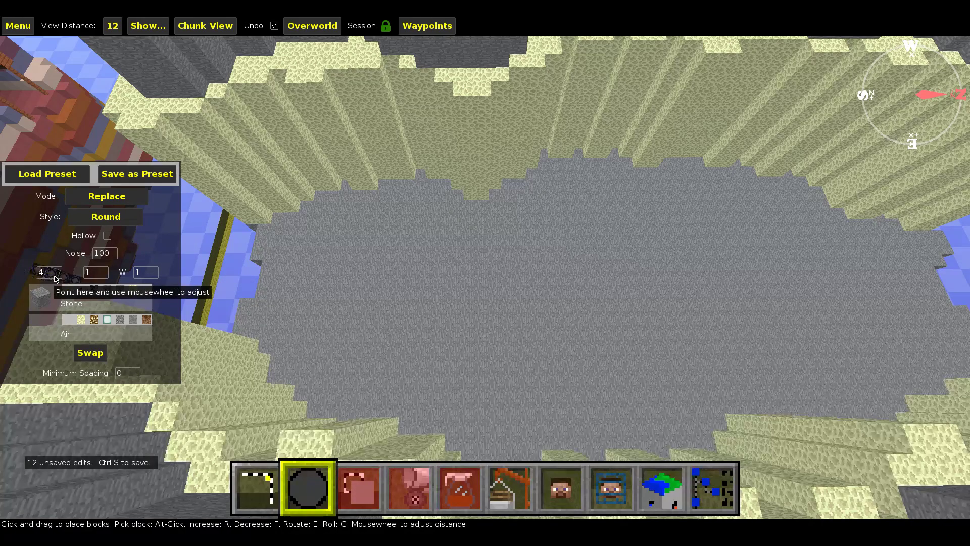
pyautogui.scroll(5, 96, 275)
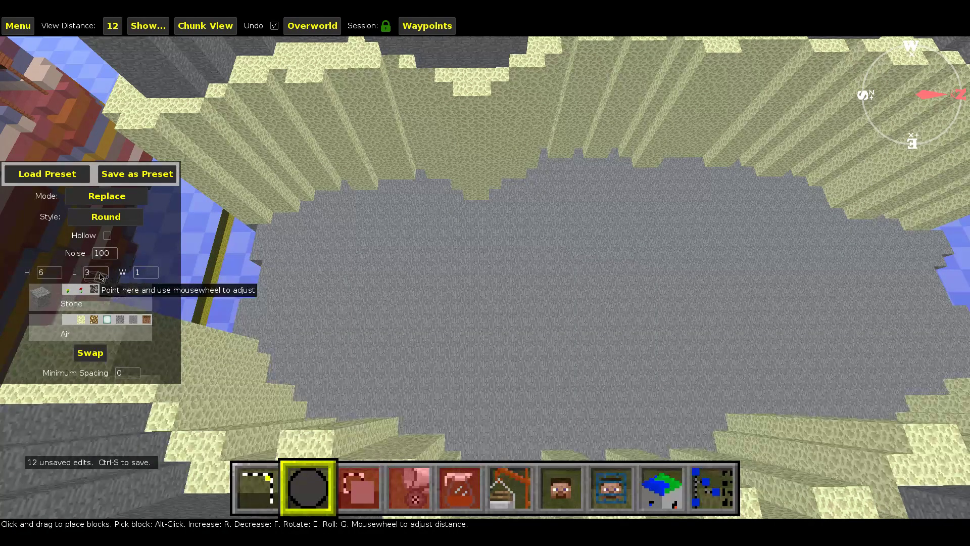
pyautogui.scroll(1, 147, 275)
pyautogui.scroll(2, 170, 277)
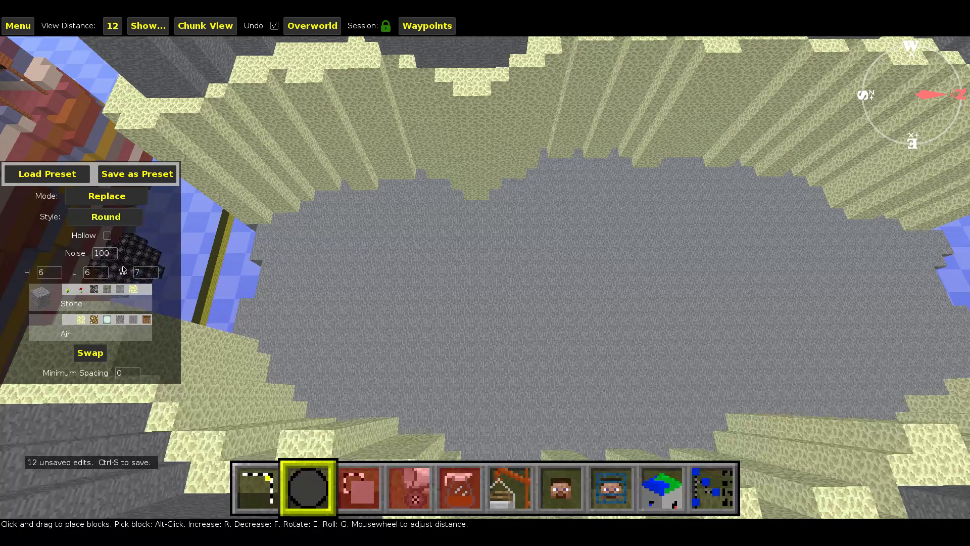
pyautogui.scroll(-2, 48, 273)
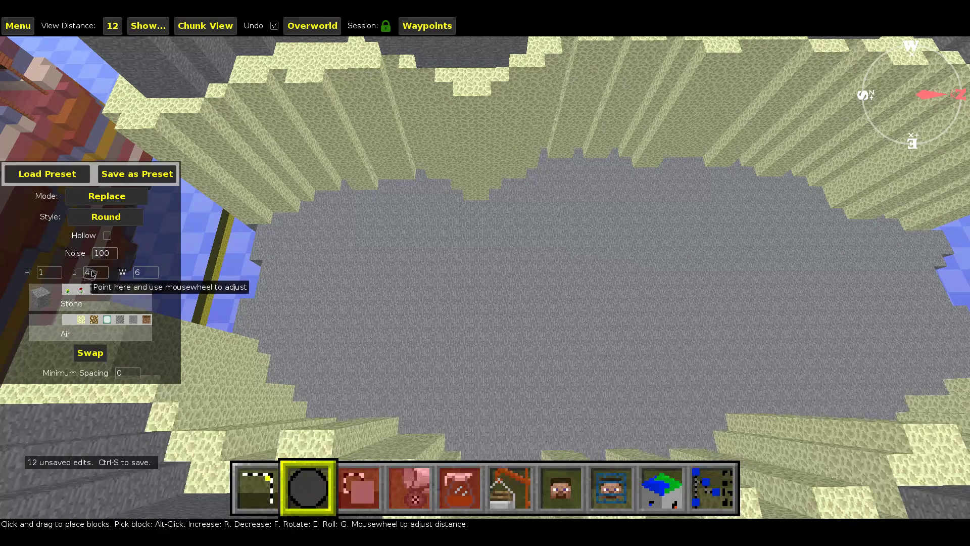
pyautogui.scroll(-2, 149, 275)
pyautogui.rightClick(481, 272)
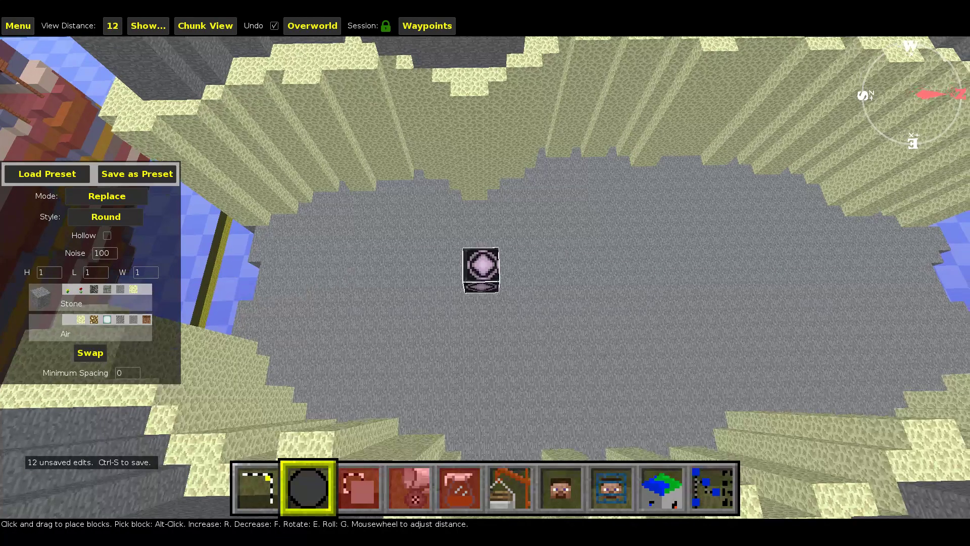
# Examine the stone and end stone walls from both valley ends, the outer side and above
pyautogui.press('s')
pyautogui.press('shift')
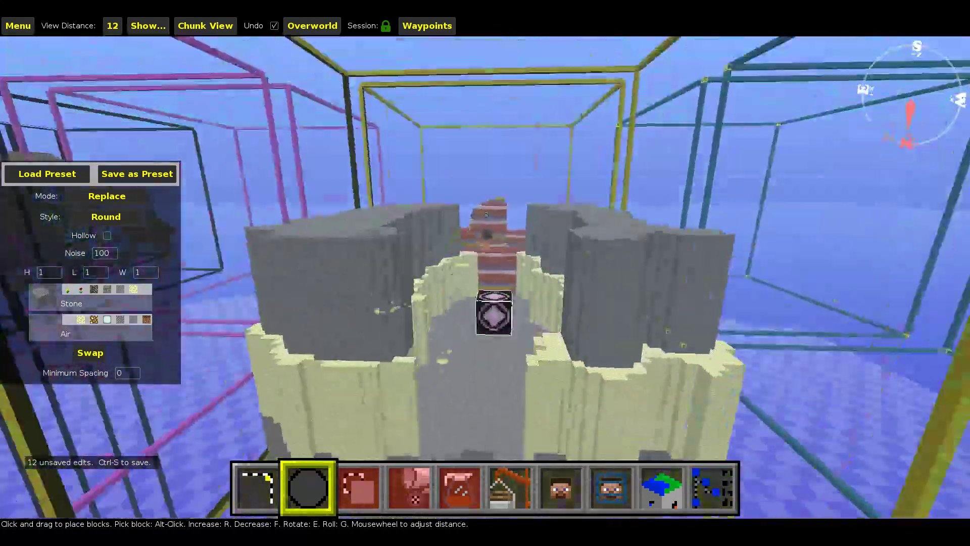
pyautogui.press('a')
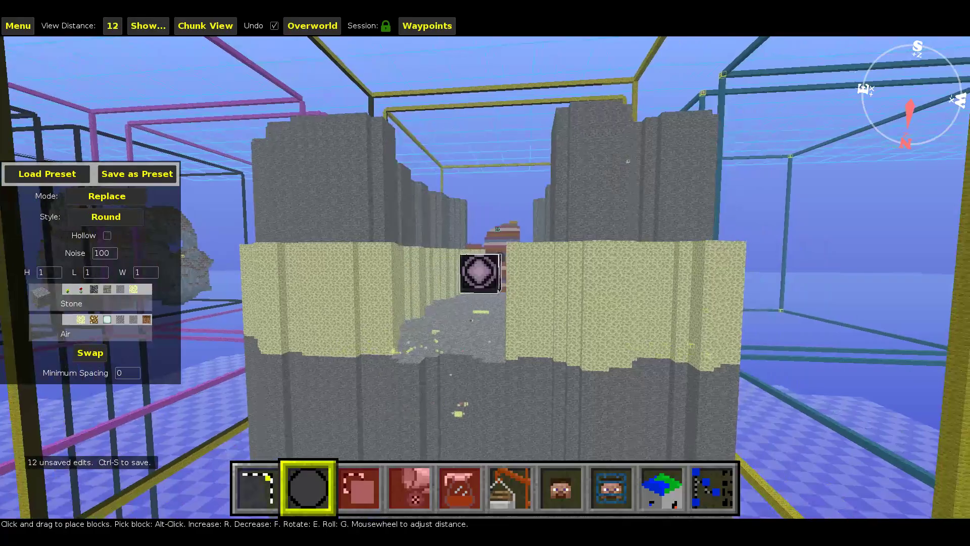
pyautogui.press('a')
pyautogui.press('w')
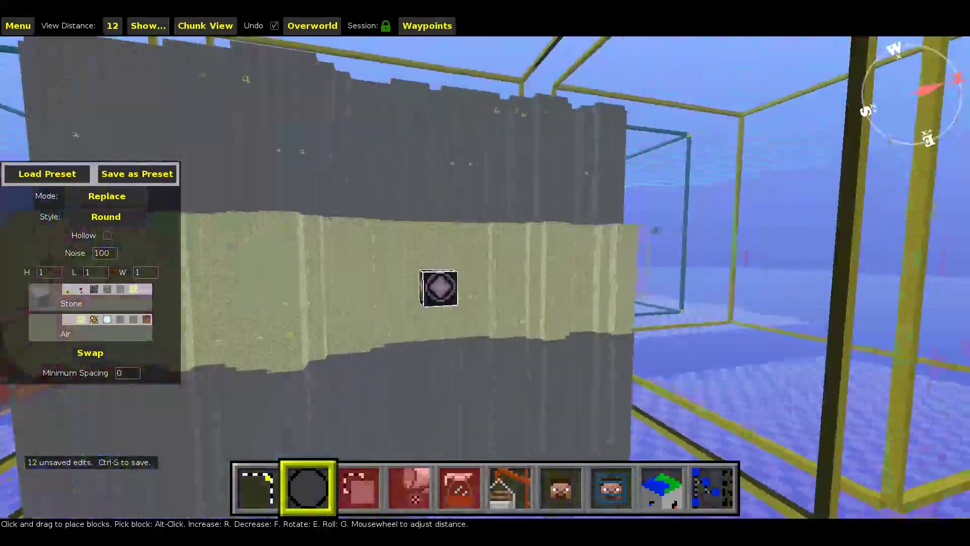
pyautogui.press('s')
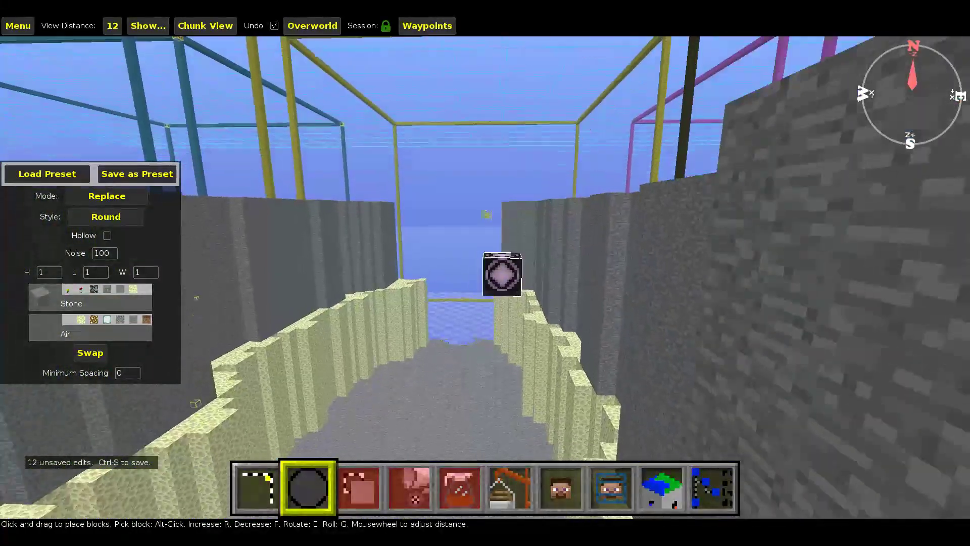
pyautogui.press('space')
pyautogui.press('d')
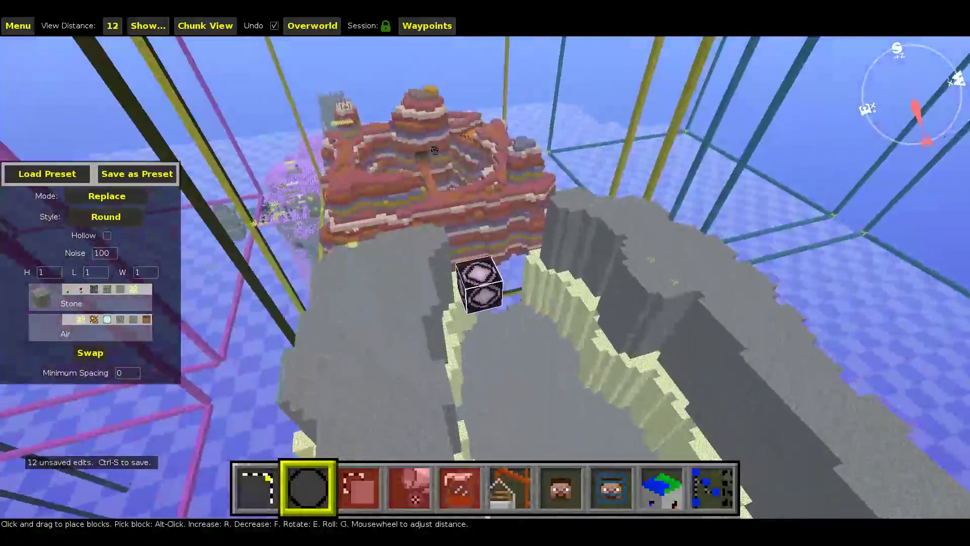
pyautogui.press('d')
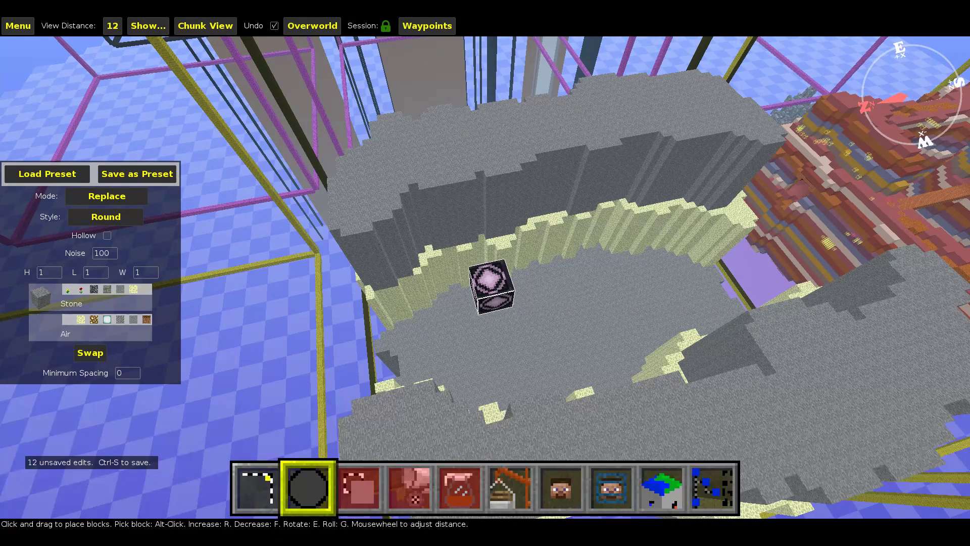
pyautogui.press('d')
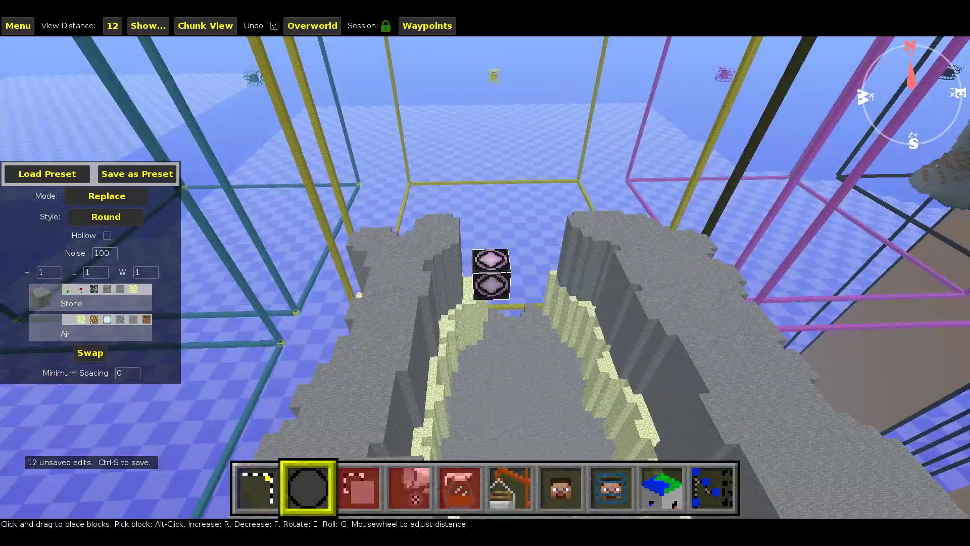
pyautogui.press('w')
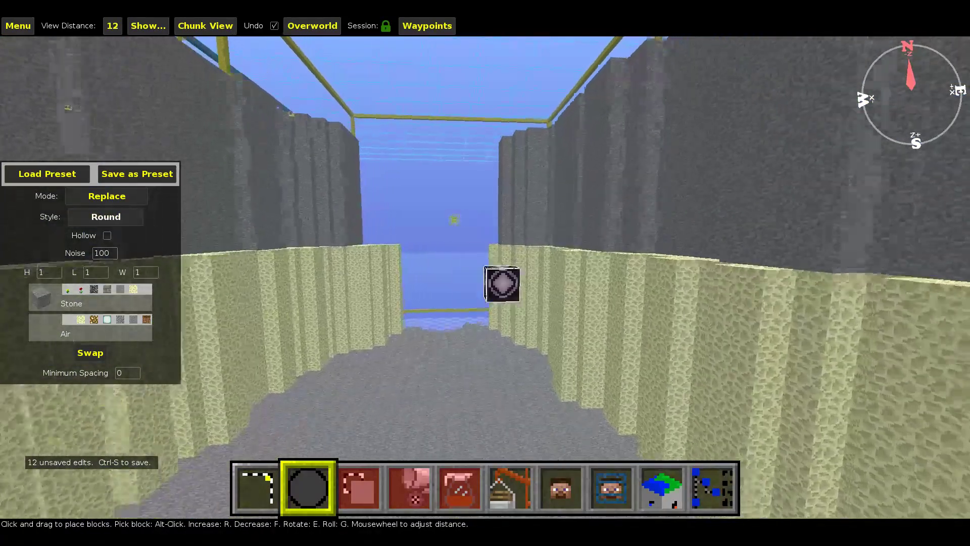
pyautogui.press('w')
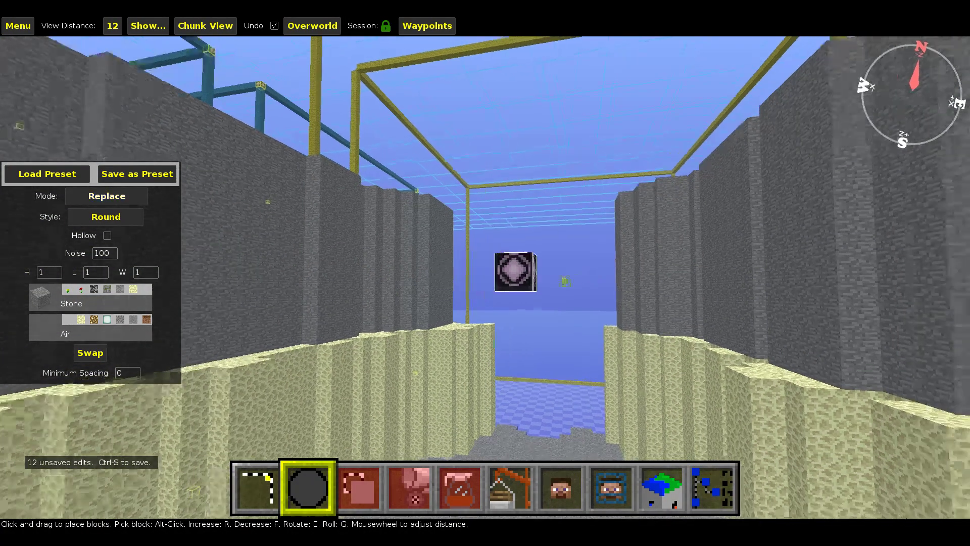
pyautogui.press('s')
pyautogui.press('space')
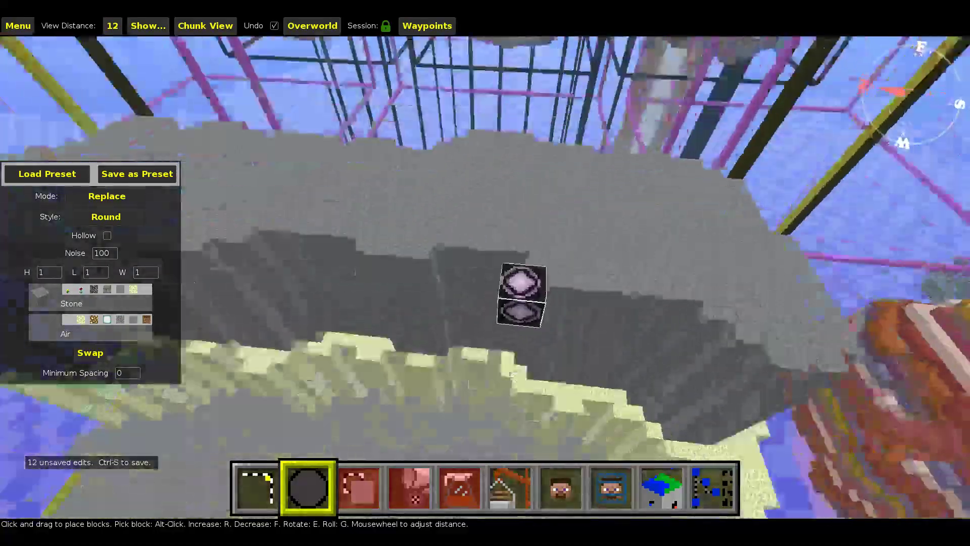
# Set the brush to H 1, L 7 and W 7 and swap its blocks so that air is replaced with stone
pyautogui.rightClick(486, 278)
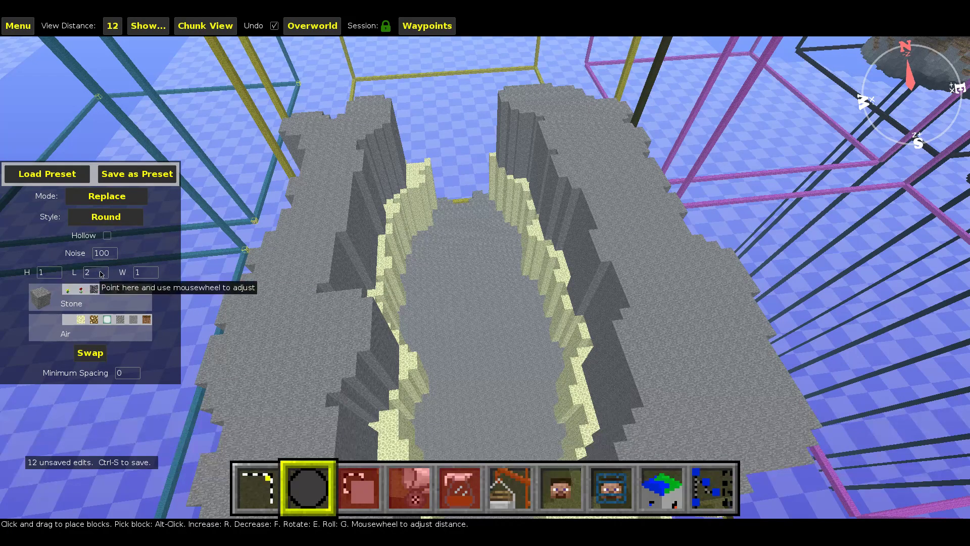
pyautogui.scroll(2, 101, 274)
pyautogui.scroll(4, 146, 273)
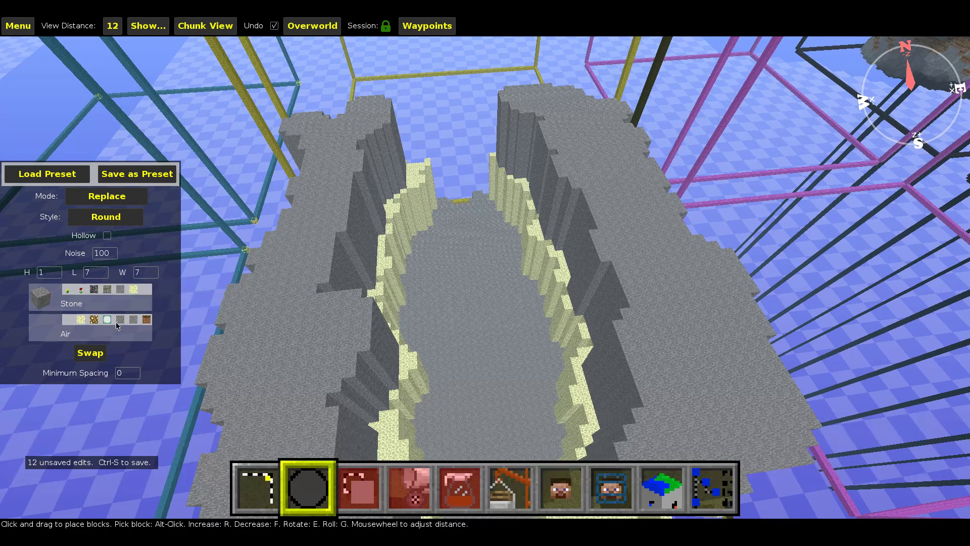
pyautogui.click(91, 354)
# Brush a one-block-thick stone overhang from the middle of the western wall's top edge out over the valley
pyautogui.press('d')
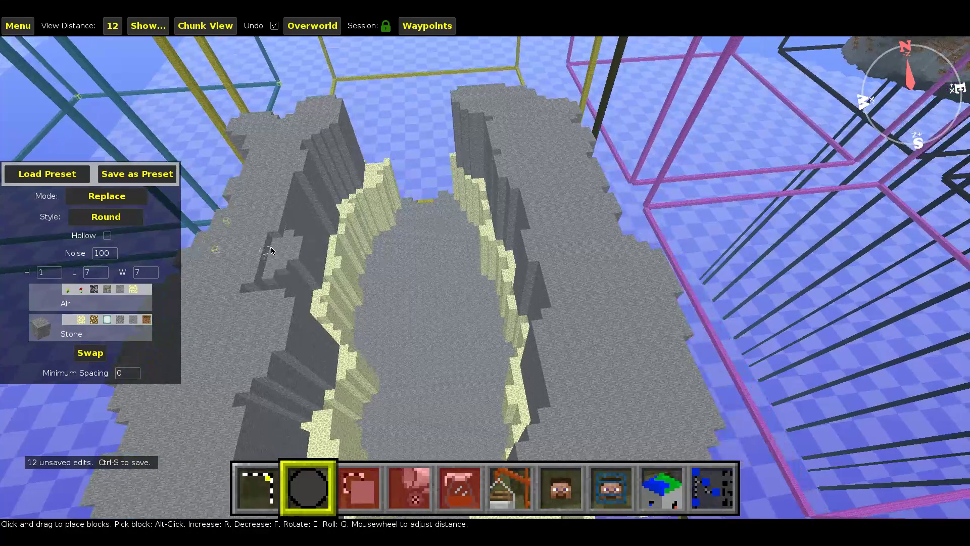
pyautogui.click(271, 246)
pyautogui.press('d')
pyautogui.moveTo(364, 251); pyautogui.dragTo(273, 253, button='right')
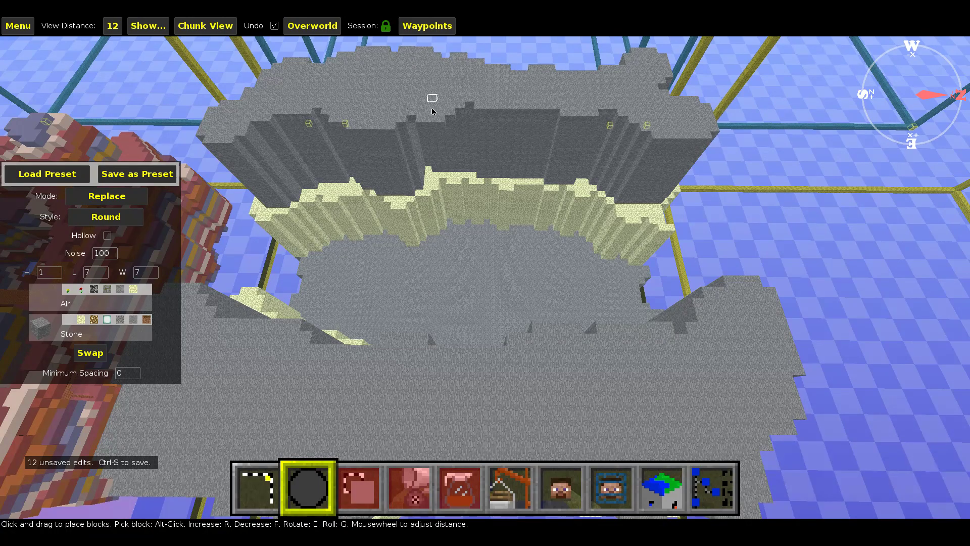
pyautogui.moveTo(431, 107); pyautogui.dragTo(449, 121)
pyautogui.click(446, 126)
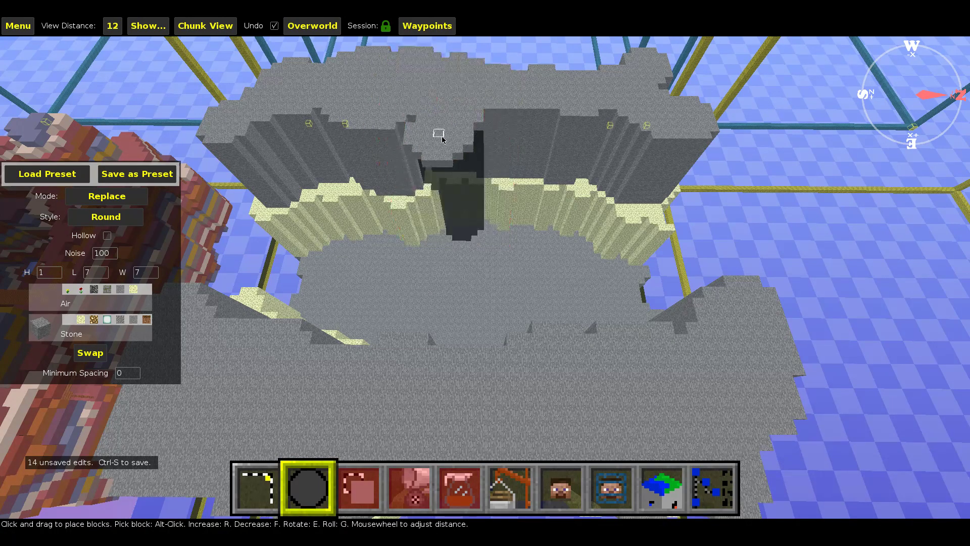
pyautogui.click(458, 144)
pyautogui.click(440, 168)
pyautogui.click(448, 178)
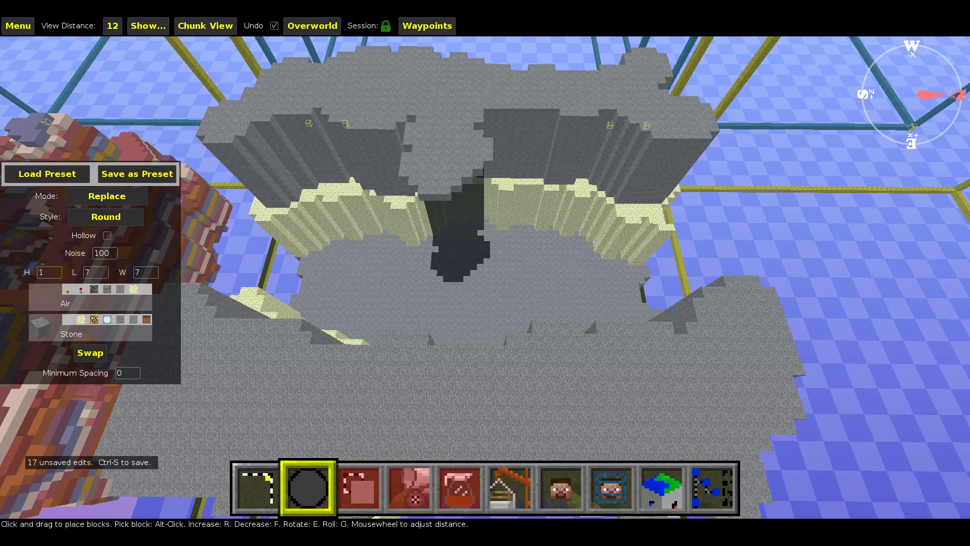
# Try to add a stone patch with the brush on the eastern wall's side, and undo it
pyautogui.click(360, 377)
pyautogui.press('w')
pyautogui.moveTo(372, 371); pyautogui.dragTo(408, 371, button='right')
pyautogui.press('s')
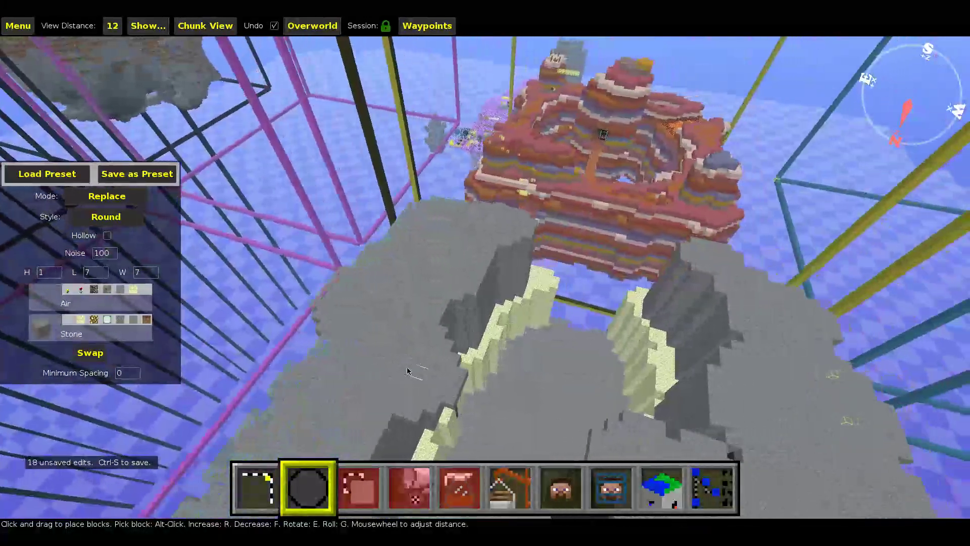
pyautogui.press('w')
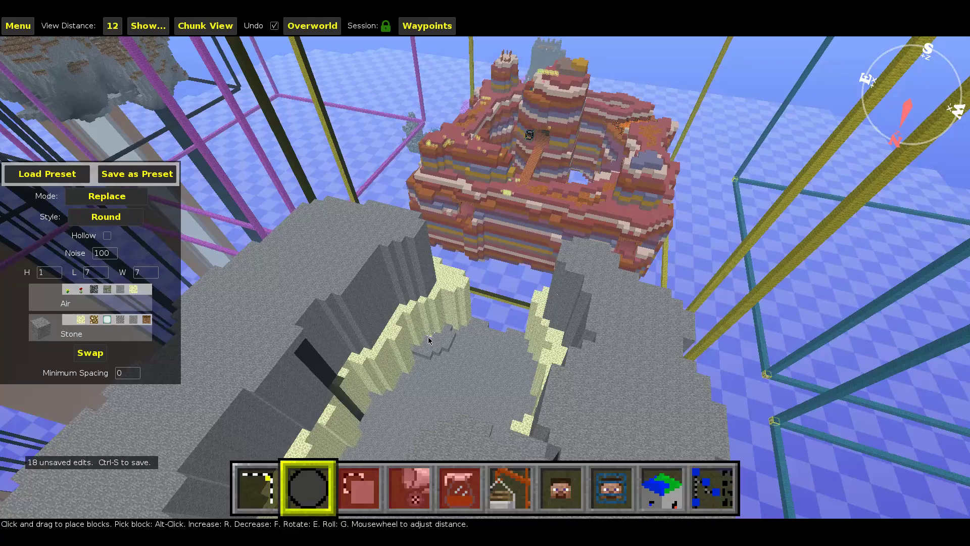
pyautogui.hotkey('ctrl', 'z')
# Extend the one-block-thick stone overhang from the western wall across the valley until it reaches the eastern wall
pyautogui.press('s')
pyautogui.press('w')
pyautogui.moveTo(439, 298)
pyautogui.mouseDown(button='right')
pyautogui.moveTo(497, 276)
pyautogui.moveTo(485, 212)
pyautogui.mouseUp(button='right')
pyautogui.press('s')
pyautogui.press('w')
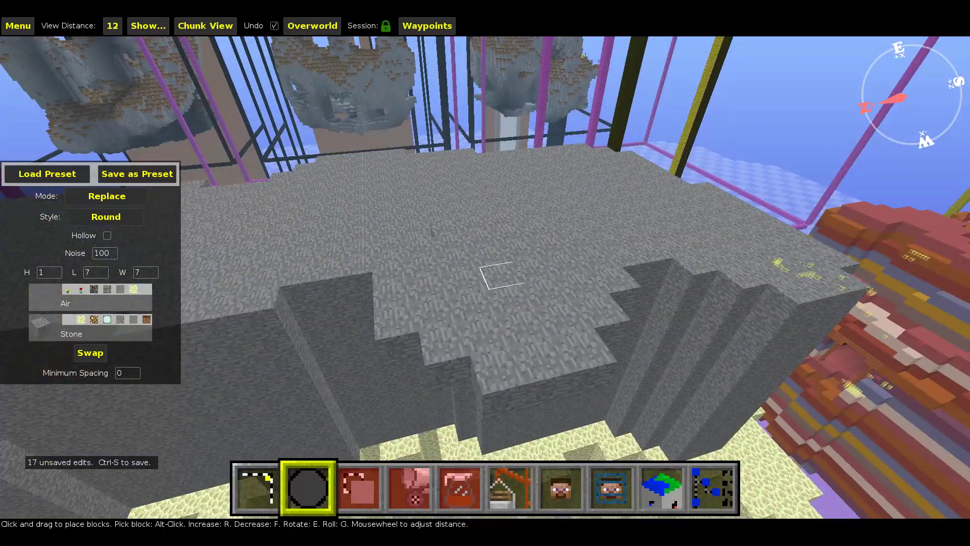
pyautogui.moveTo(485, 277); pyautogui.dragTo(733, 291, button='right')
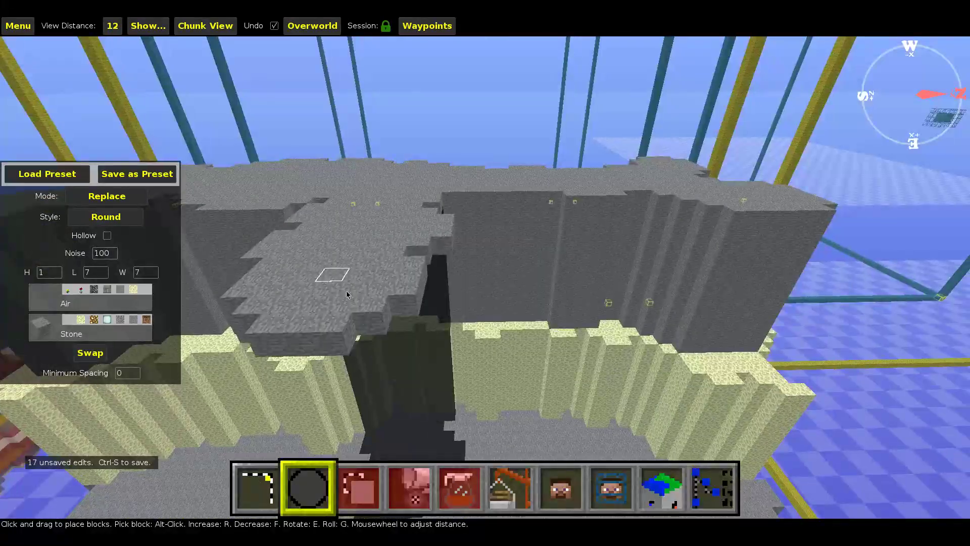
pyautogui.click(358, 287)
pyautogui.press('s')
pyautogui.moveTo(358, 291)
pyautogui.mouseDown(button='right')
pyautogui.moveTo(283, 308)
pyautogui.moveTo(313, 293)
pyautogui.moveTo(444, 271)
pyautogui.moveTo(389, 302)
pyautogui.mouseUp(button='right')
pyautogui.moveTo(389, 299)
pyautogui.mouseDown()
pyautogui.moveTo(411, 262)
pyautogui.moveTo(458, 283)
pyautogui.moveTo(435, 302)
pyautogui.moveTo(471, 321)
pyautogui.mouseUp()
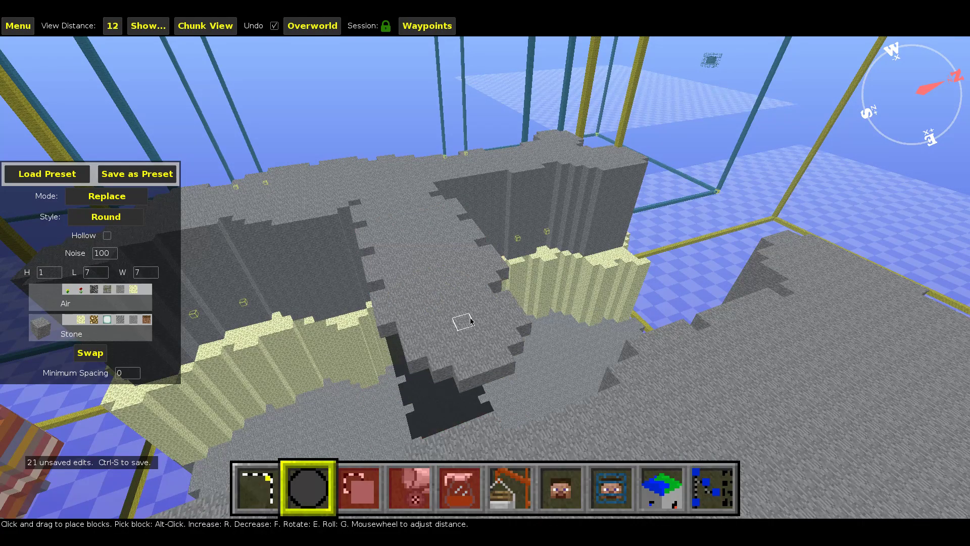
pyautogui.click(480, 348)
pyautogui.click(487, 370)
# Fill out the bridge's southern corners with brushed stone where it meets the eastern and western walls
pyautogui.rightClick(436, 358)
pyautogui.rightClick(437, 358)
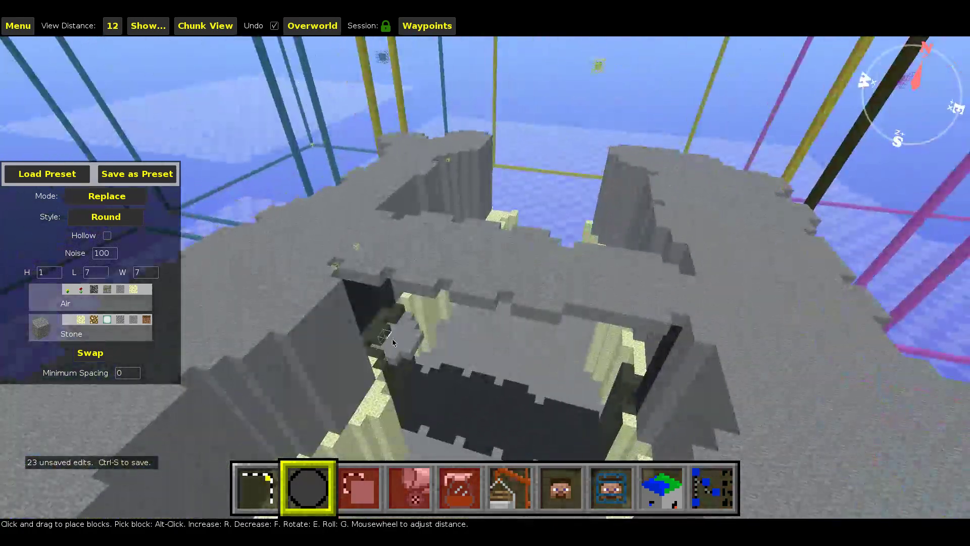
pyautogui.click(698, 324)
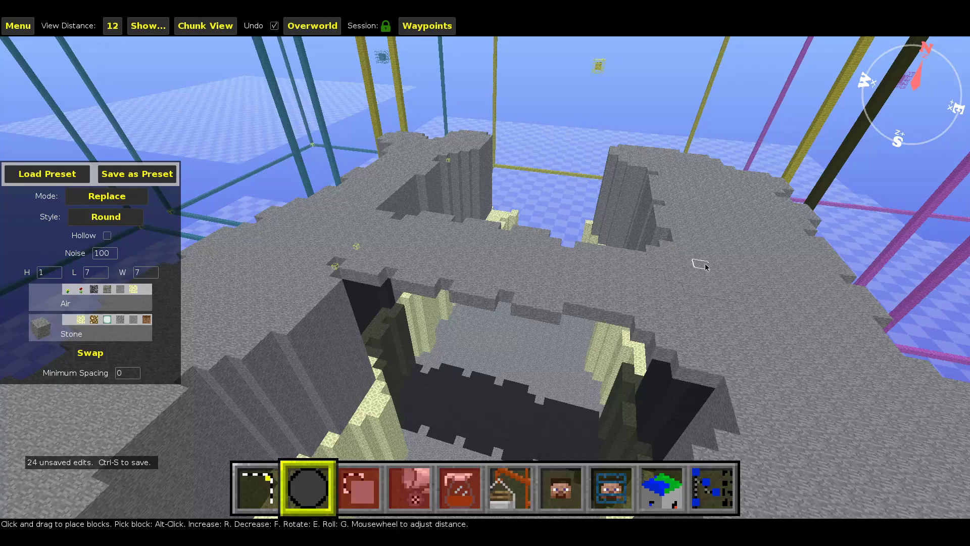
pyautogui.click(706, 267)
pyautogui.click(337, 265)
# Brush more stone along the bridge's northern edge, widening its joints with the western and eastern walls
pyautogui.press('d')
pyautogui.moveTo(307, 260); pyautogui.dragTo(325, 259, button='right')
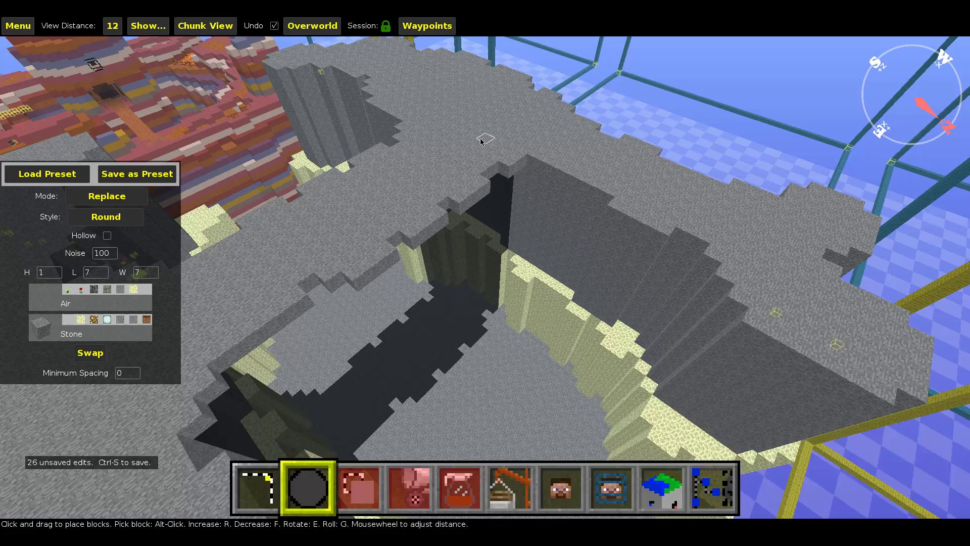
pyautogui.click(511, 152)
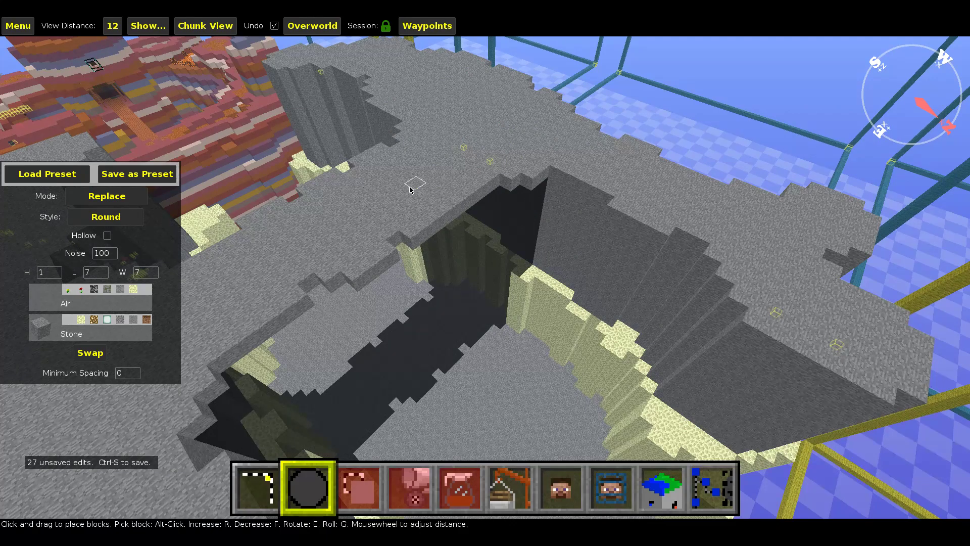
pyautogui.moveTo(403, 202)
pyautogui.mouseDown()
pyautogui.moveTo(439, 201)
pyautogui.moveTo(260, 268)
pyautogui.moveTo(267, 284)
pyautogui.moveTo(324, 248)
pyautogui.moveTo(251, 247)
pyautogui.mouseUp()
pyautogui.moveTo(251, 247); pyautogui.dragTo(343, 244, button='right')
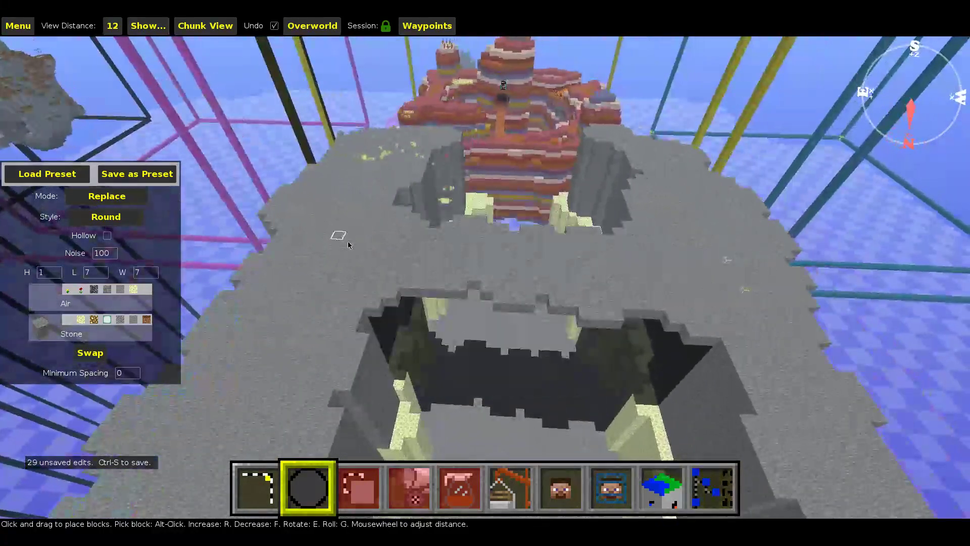
# Select the whole stone bridge layer between the walls as a box of 44W x 14L x 1H
pyautogui.click(257, 487)
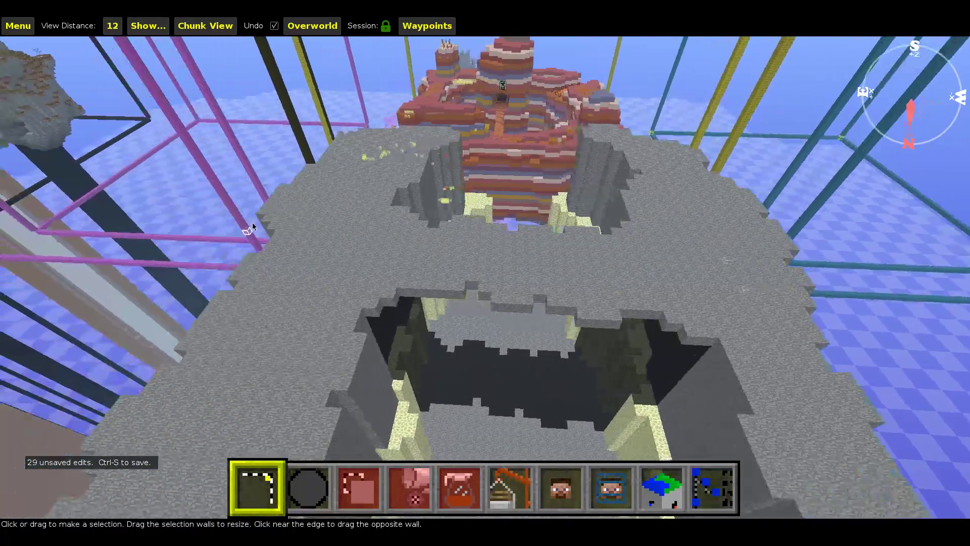
pyautogui.moveTo(262, 200); pyautogui.dragTo(522, 343)
pyautogui.press('a')
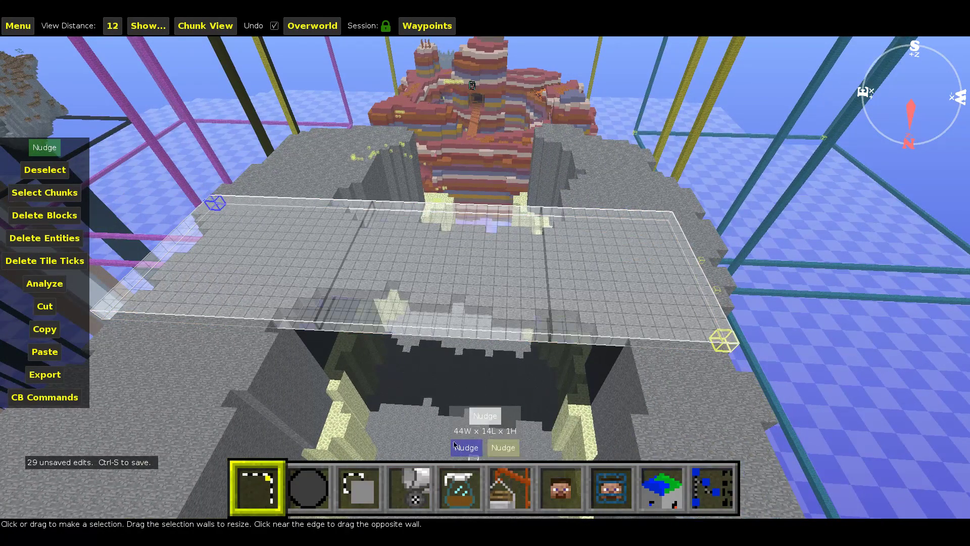
pyautogui.rightClick(515, 326)
pyautogui.press('d')
pyautogui.rightClick(513, 293)
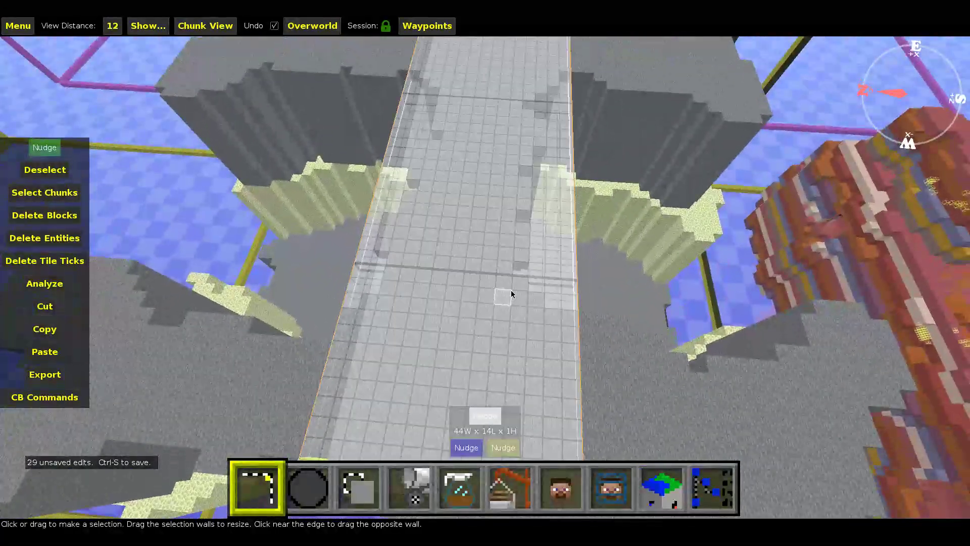
# Clone the selected bridge layer downward with a Y offset of -1 and 5 repeats, and clear the selection
pyautogui.click(352, 491)
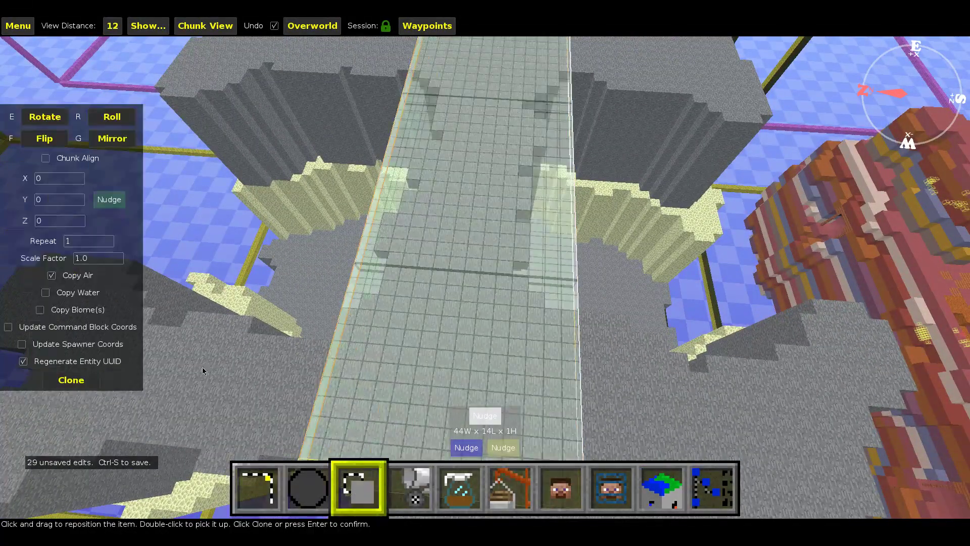
pyautogui.scroll(8, 92, 247)
pyautogui.press('a')
pyautogui.rightClick(323, 253)
pyautogui.press('shift')
pyautogui.press('a')
pyautogui.rightClick(485, 276)
pyautogui.scroll(-4, 78, 247)
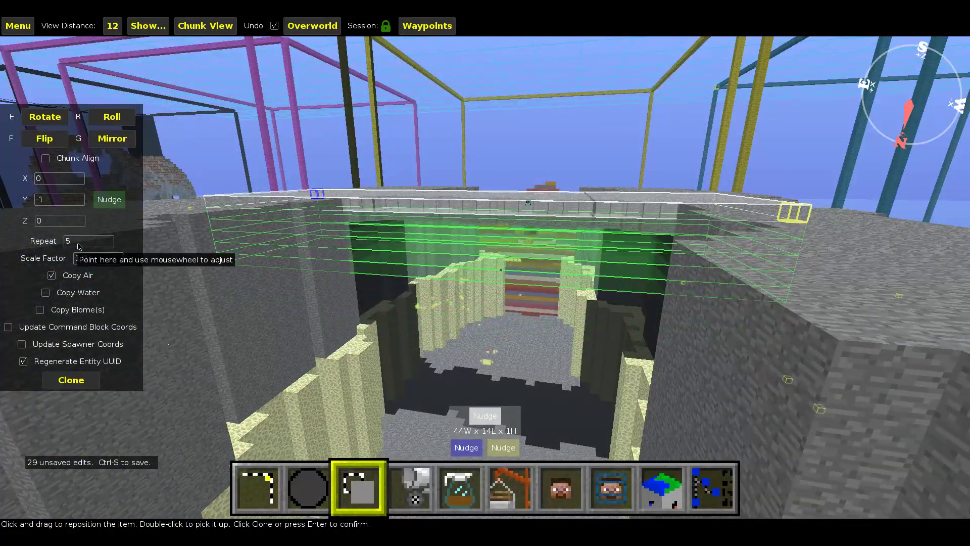
pyautogui.click(71, 380)
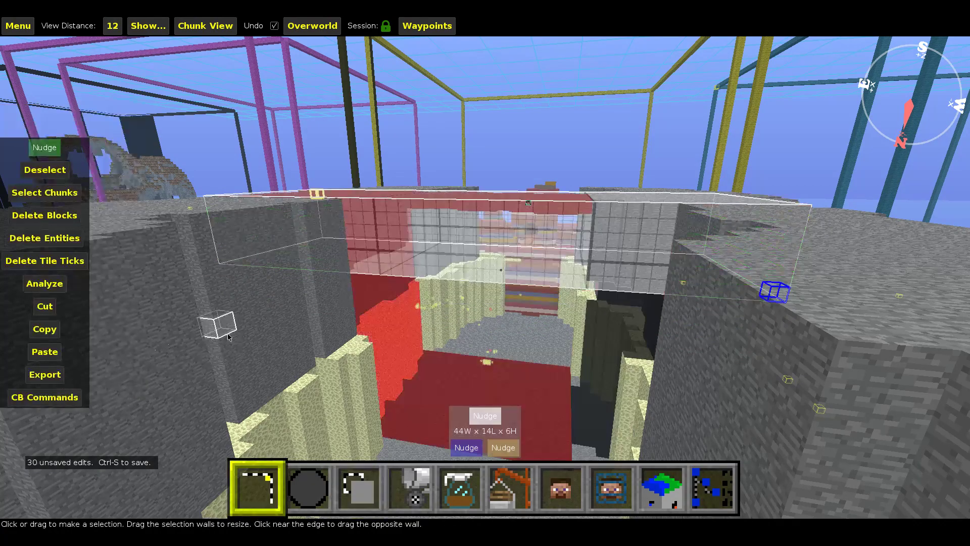
pyautogui.click(56, 173)
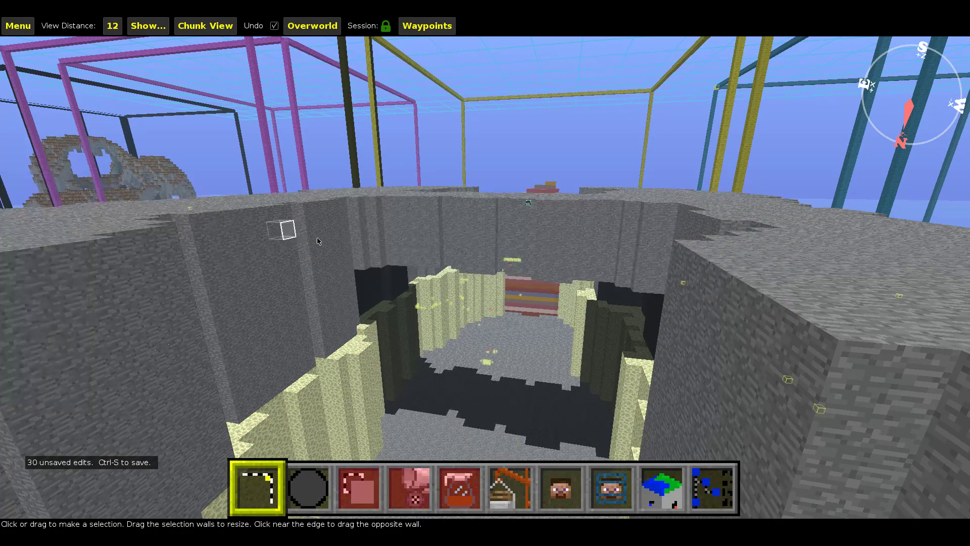
# Examine the thickened stone bridge and the surrounding walls from above and from the valley's southern end
pyautogui.rightClick(313, 241)
pyautogui.press('w')
pyautogui.press('space')
pyautogui.press('space')
pyautogui.press('s')
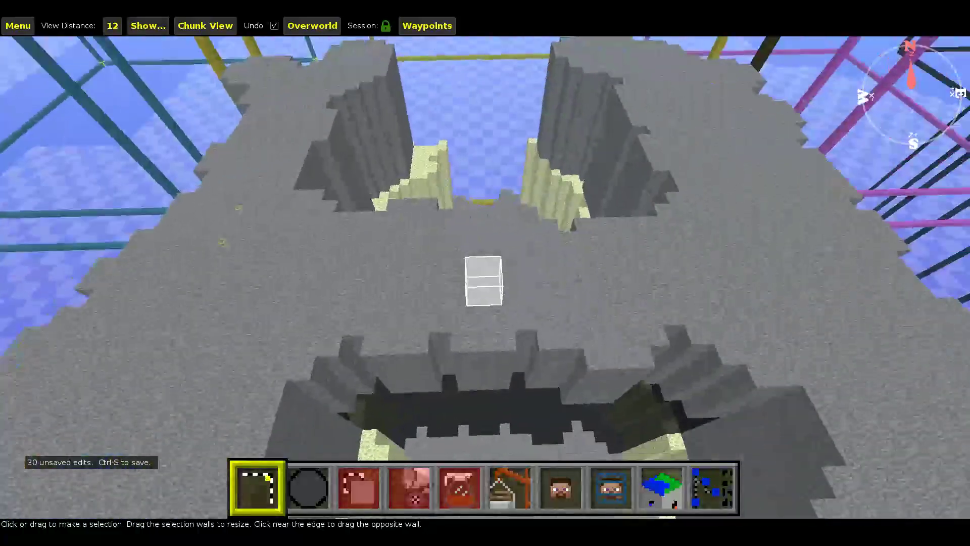
pyautogui.press('s')
pyautogui.press('shift')
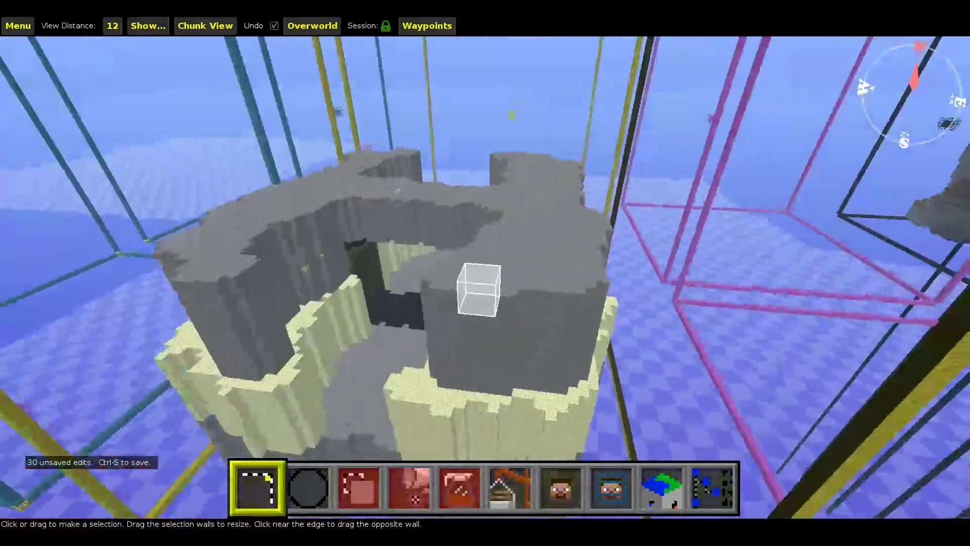
pyautogui.press('s')
pyautogui.press('space')
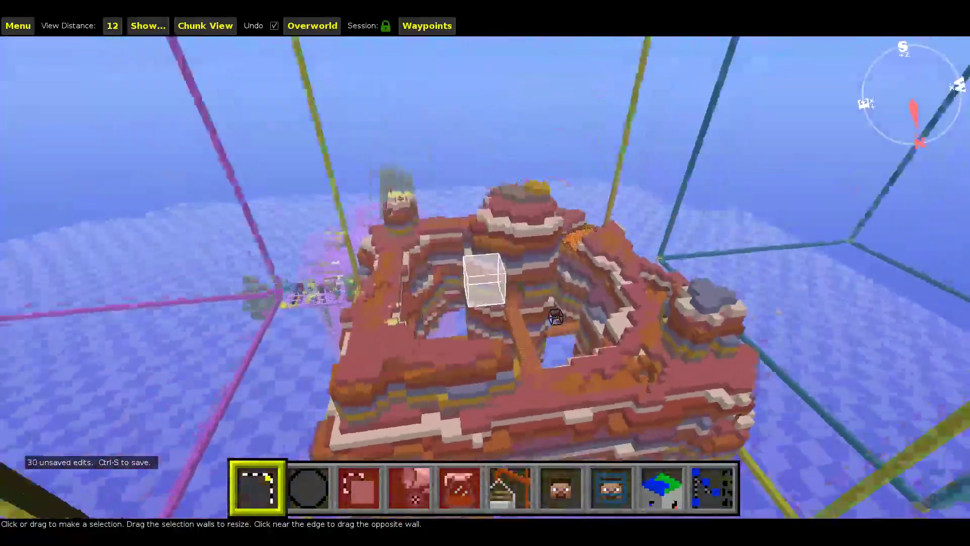
# Compare the stone and end stone island with the neighbouring terracotta mesa and the floating islands to the east
pyautogui.press('a')
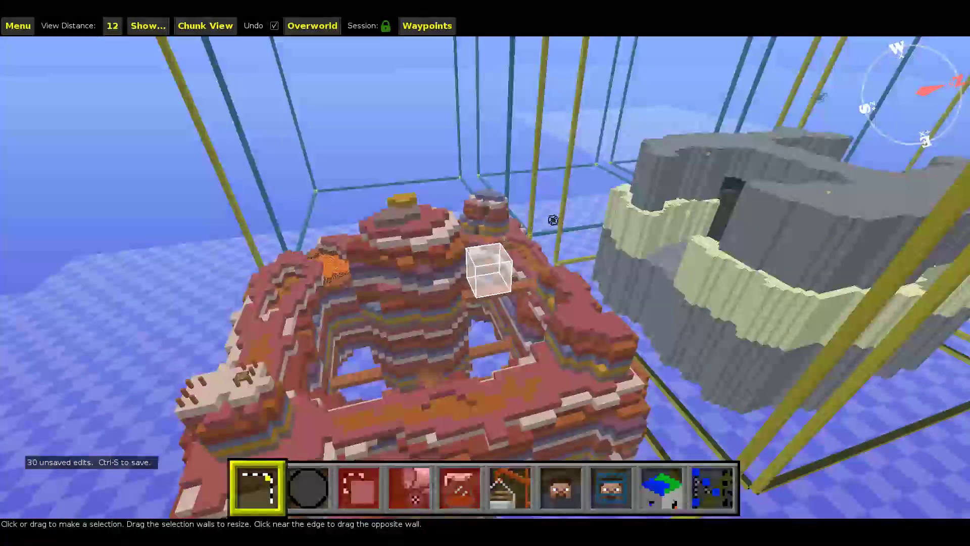
pyautogui.rightClick(324, 241)
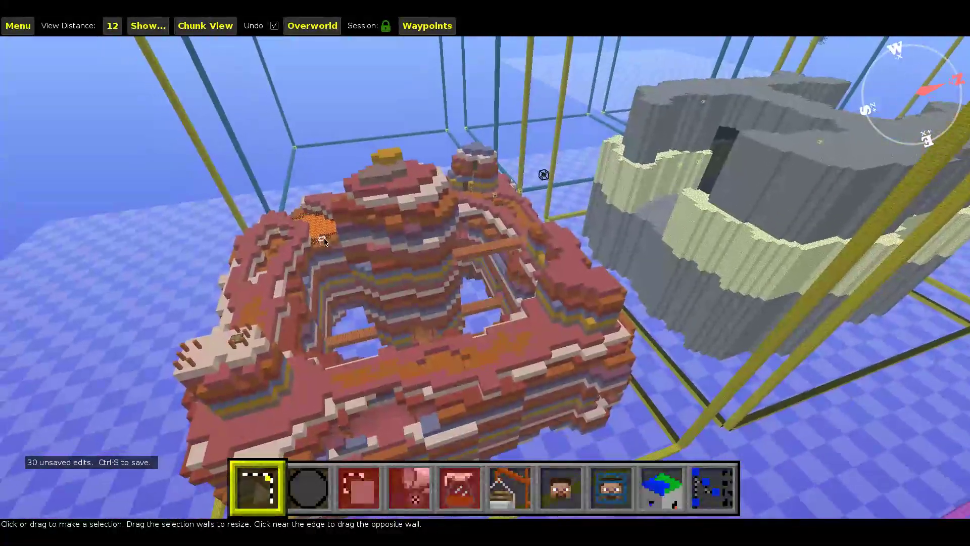
pyautogui.press('a')
pyautogui.rightClick(453, 349)
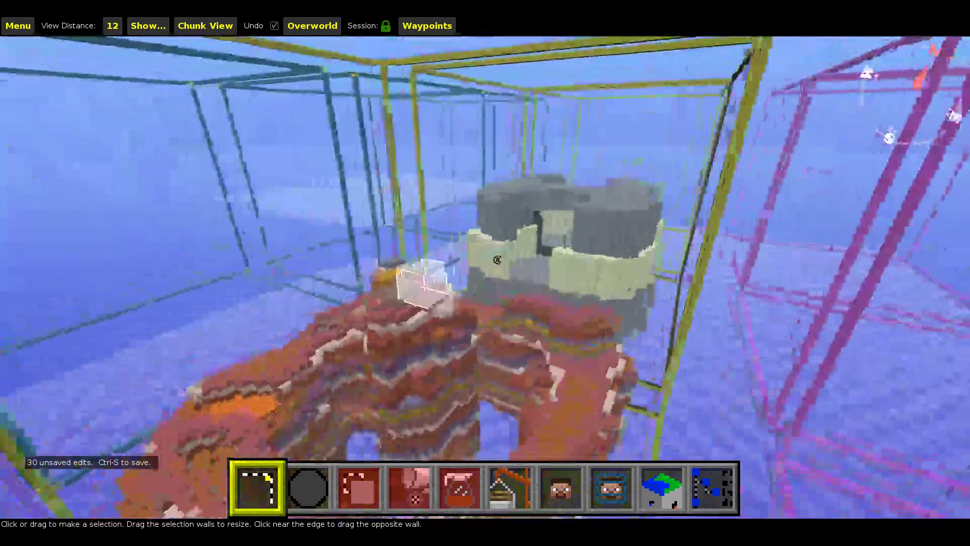
pyautogui.press('shift')
pyautogui.press('w')
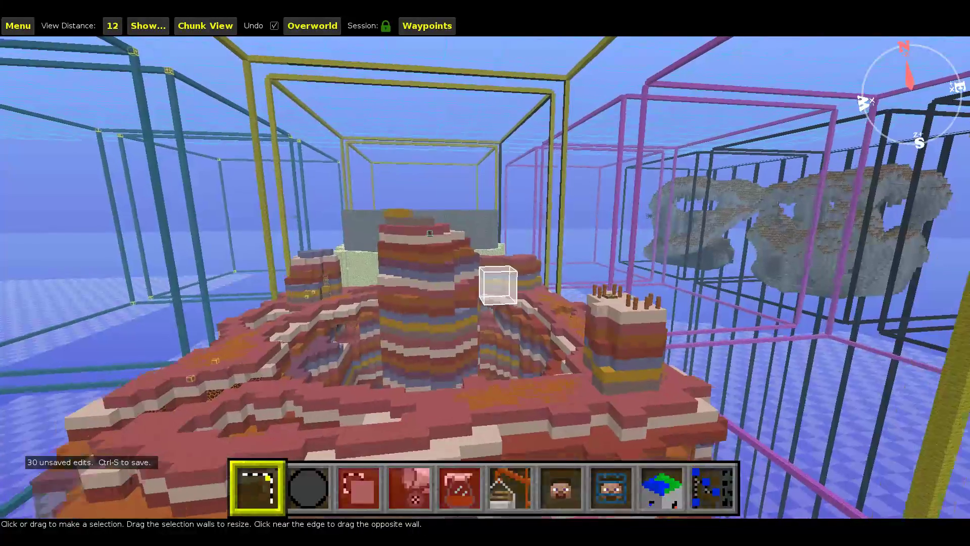
pyautogui.press('d')
pyautogui.press('w')
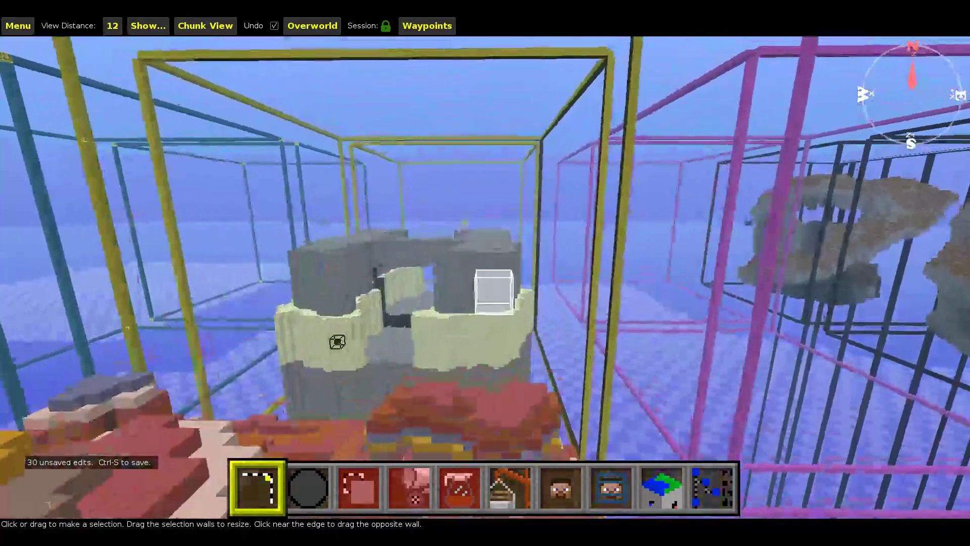
pyautogui.press('a')
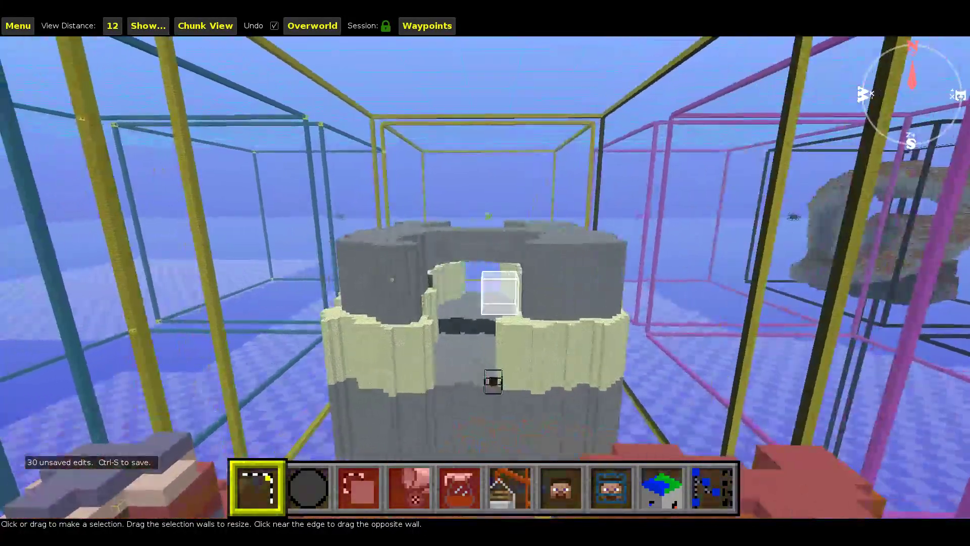
pyautogui.press('w')
pyautogui.press('a')
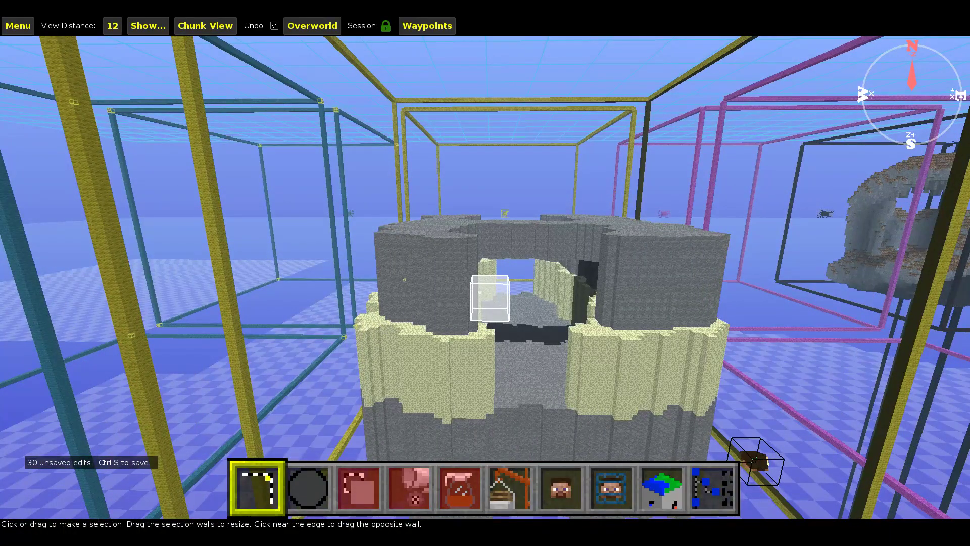
pyautogui.press('d')
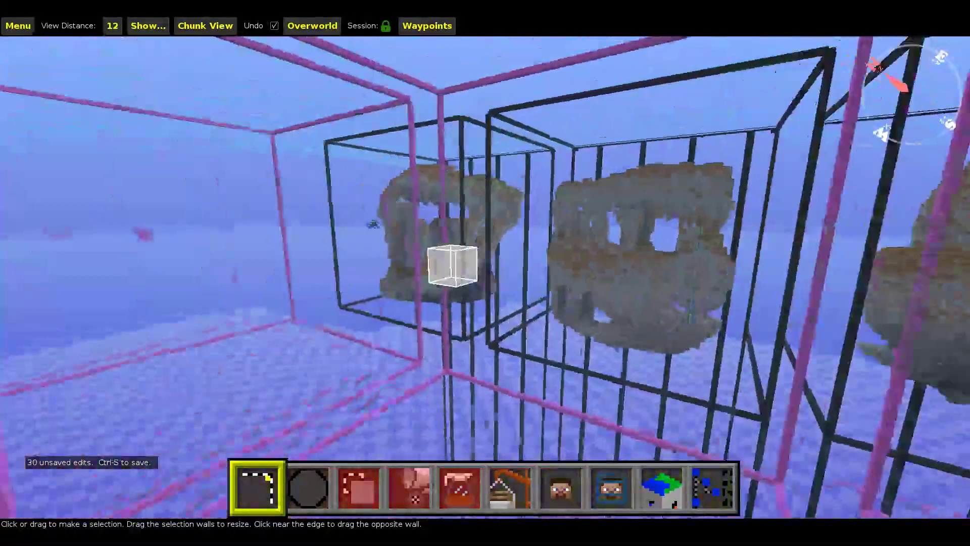
pyautogui.press('w')
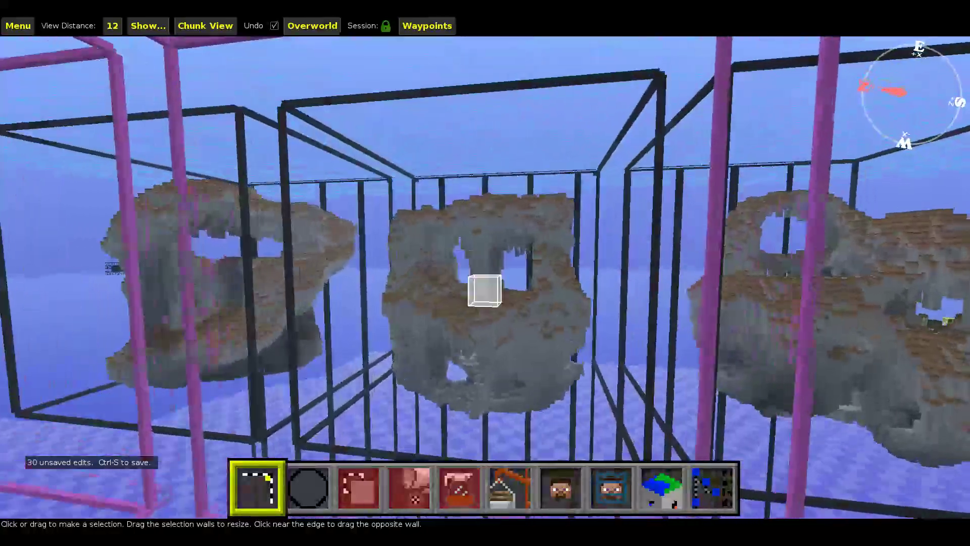
pyautogui.press('s')
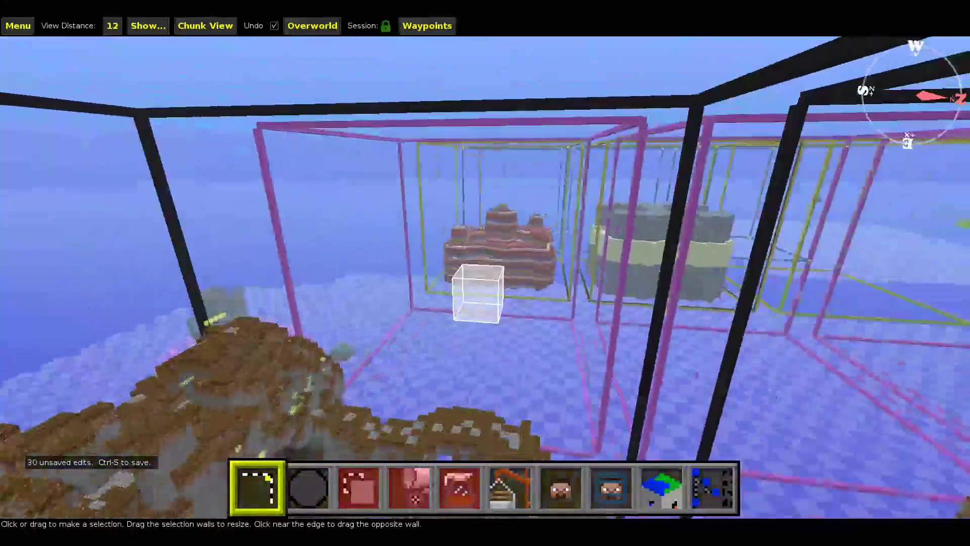
pyautogui.press('w')
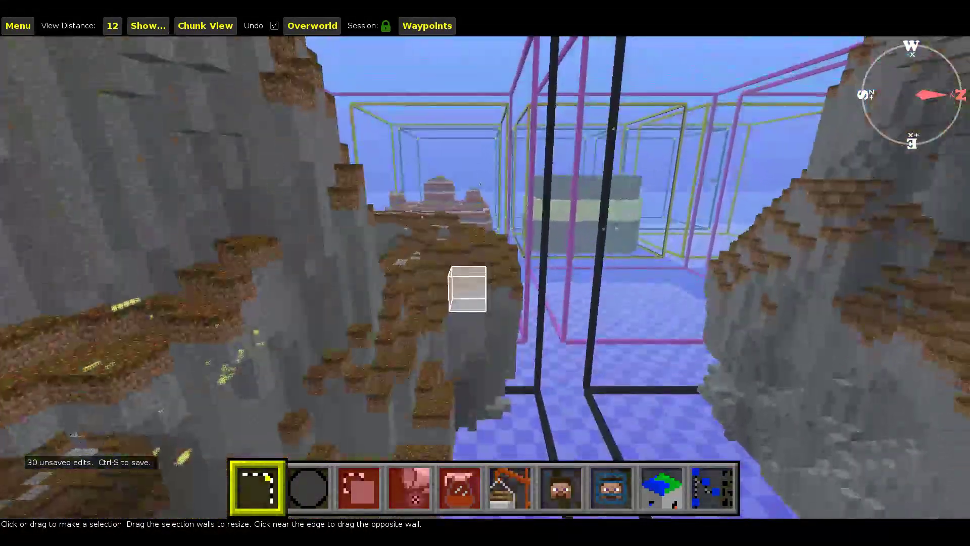
pyautogui.press('w')
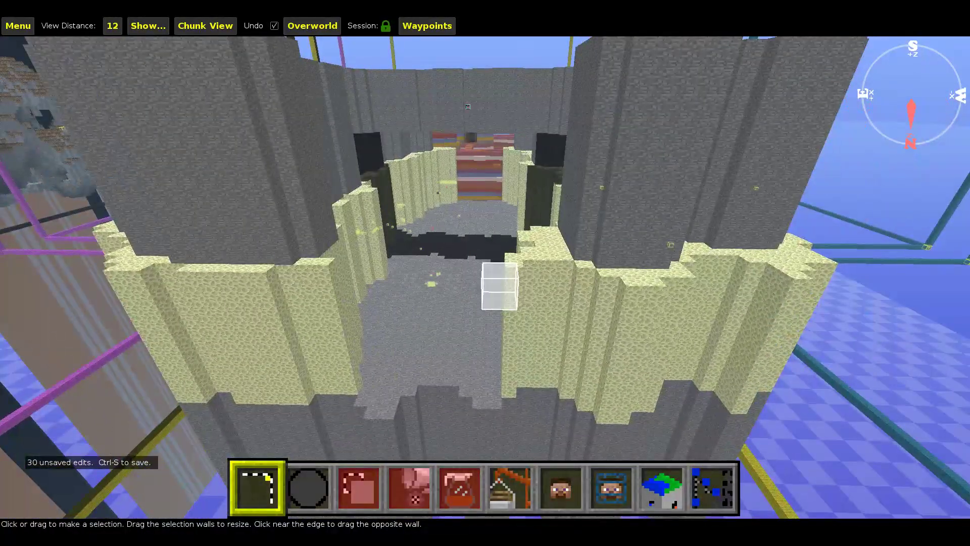
# Examine the inner valley walls and the underside of the stone bridge from the northern entrance
pyautogui.press('s')
pyautogui.press('d')
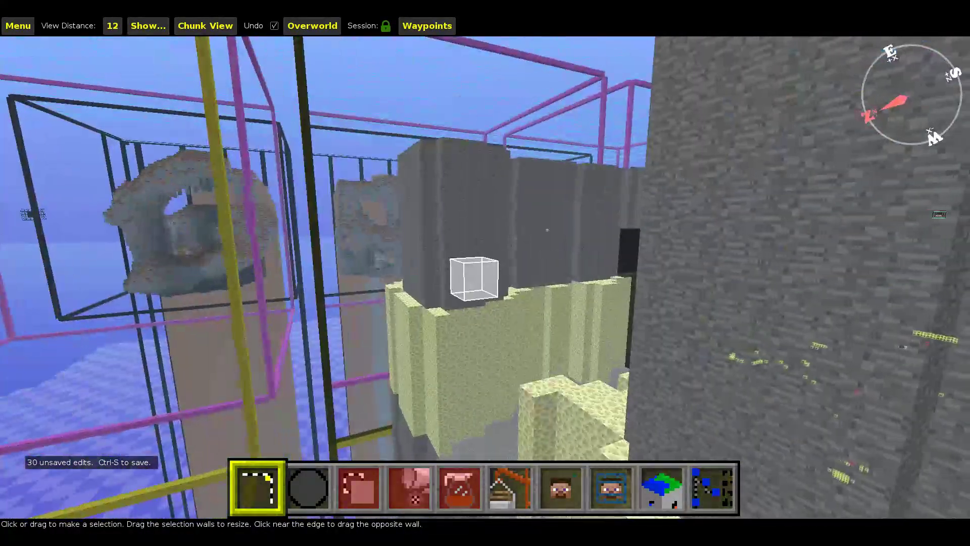
pyautogui.press('d')
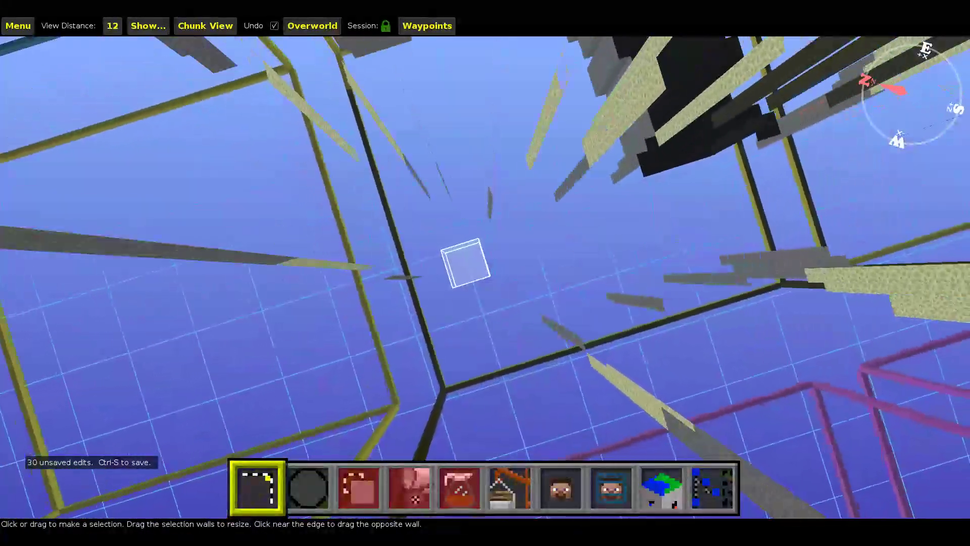
pyautogui.press('w')
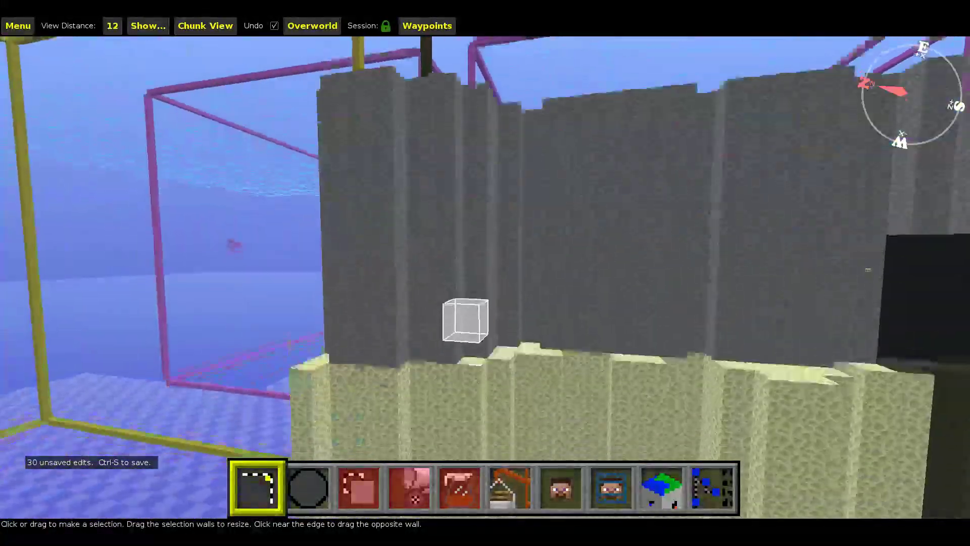
pyautogui.press('shift')
pyautogui.press('d')
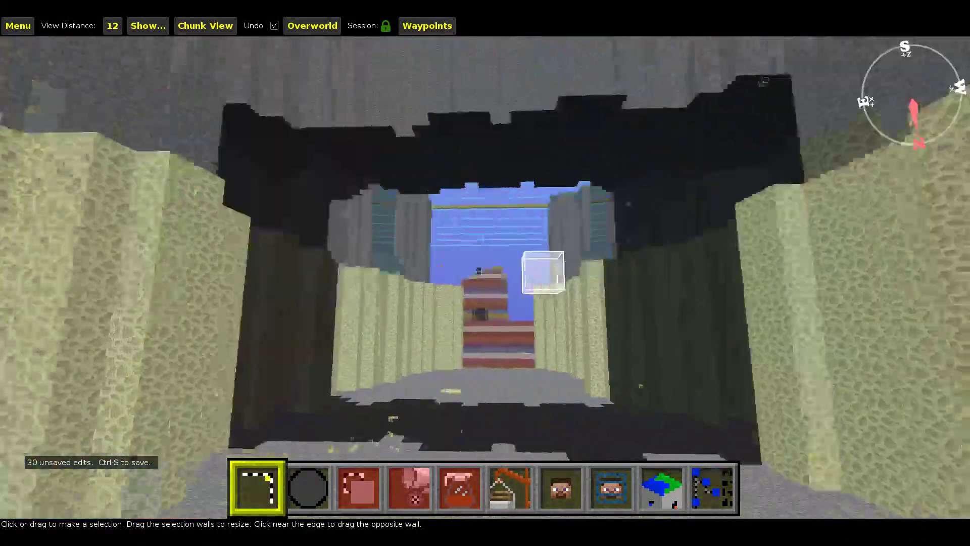
pyautogui.press('w')
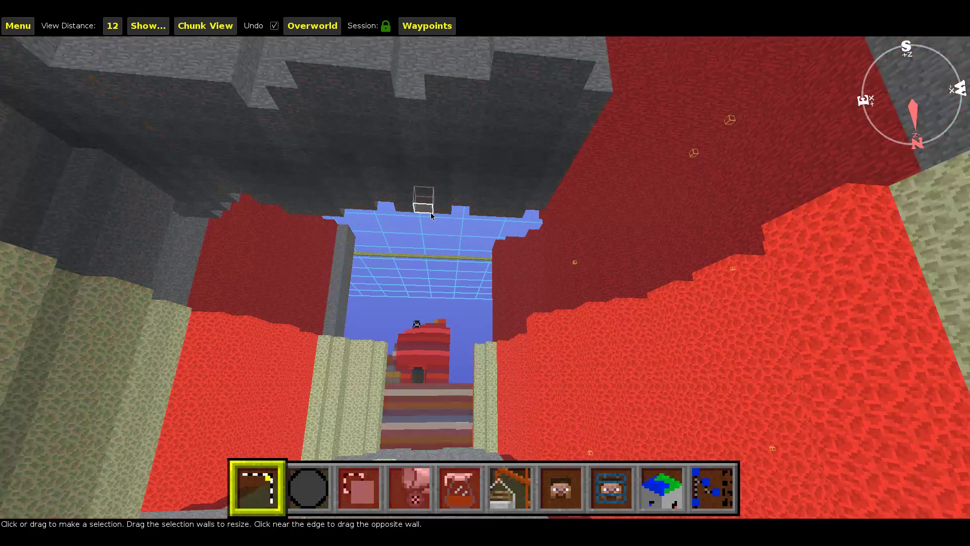
# Examine the stone island's top surface, bridge and outer walls from above on several sides
pyautogui.rightClick(431, 216)
pyautogui.press('s')
pyautogui.press('d')
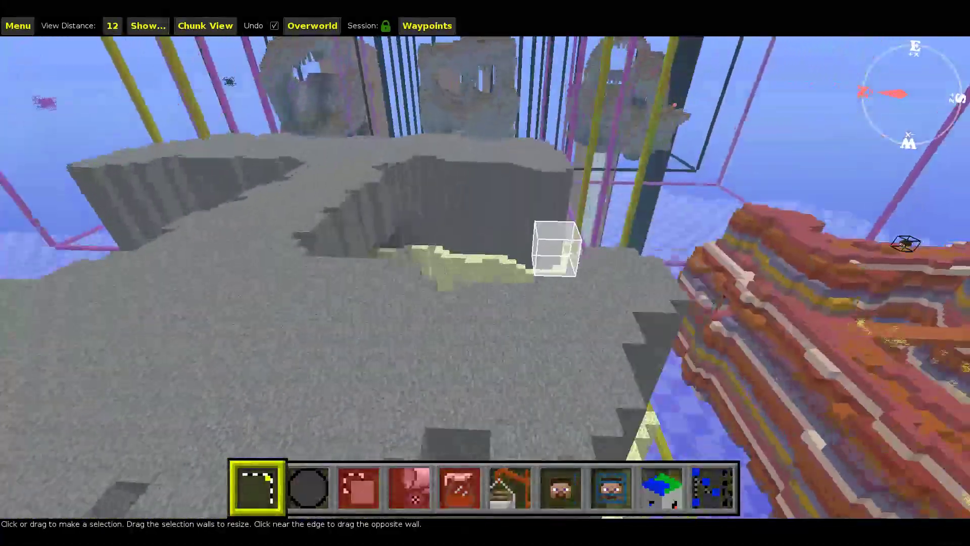
pyautogui.press('d')
pyautogui.press('d')
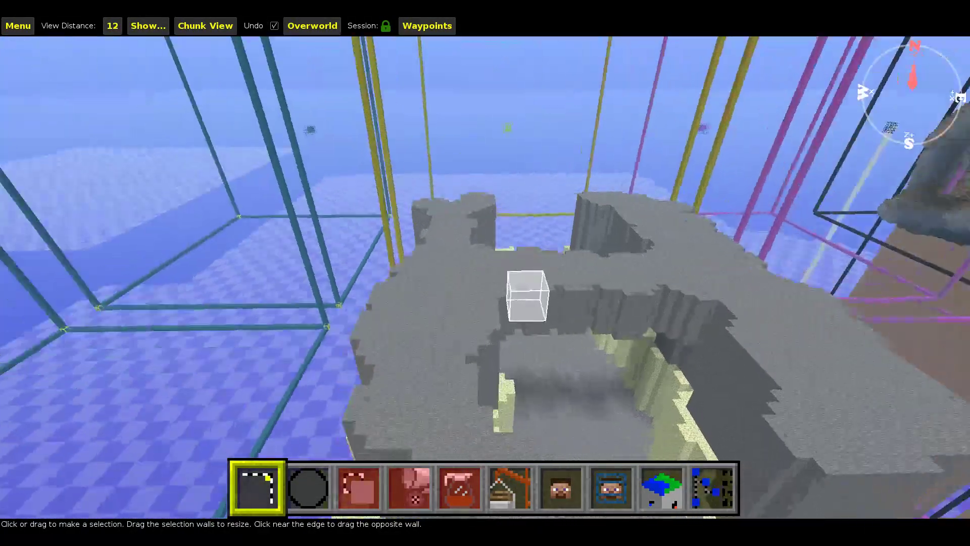
pyautogui.press('a')
pyautogui.press('a')
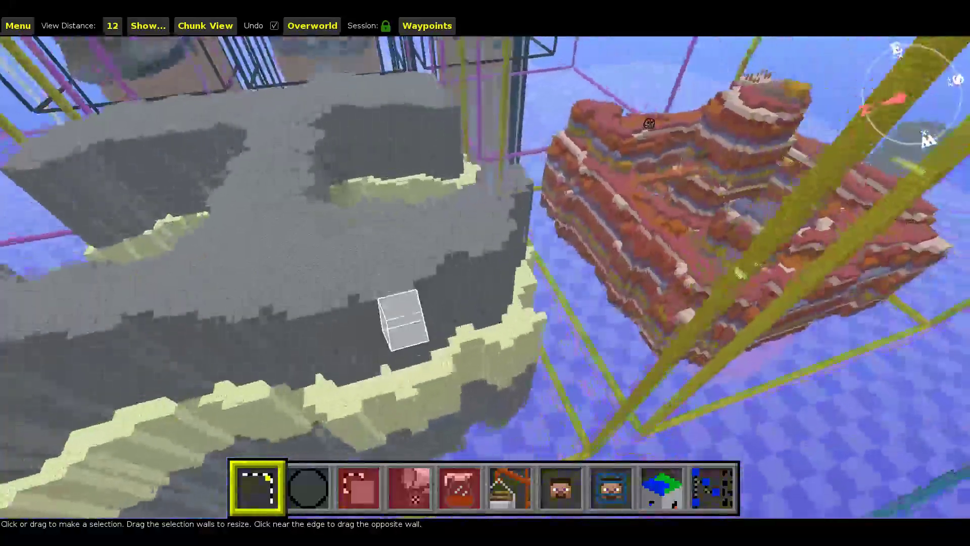
pyautogui.press('a')
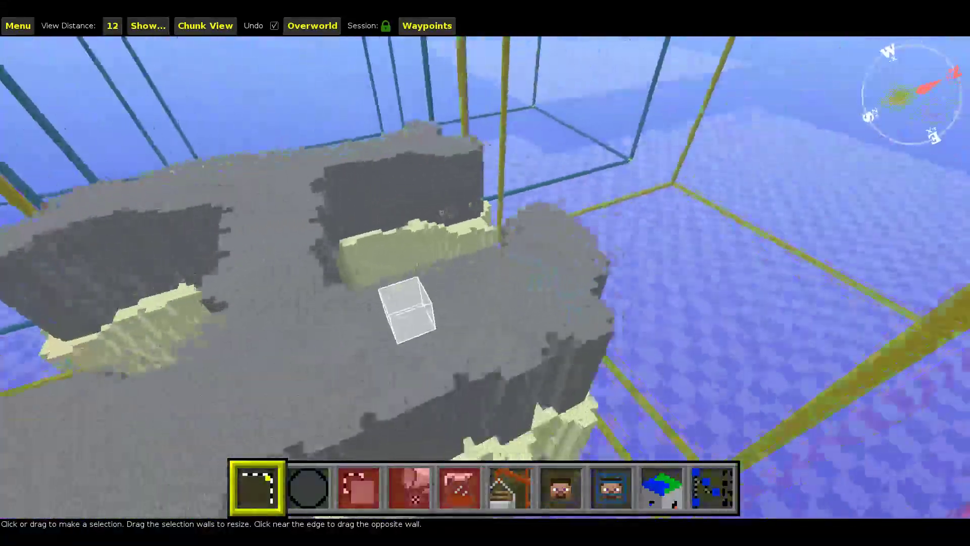
pyautogui.press('w')
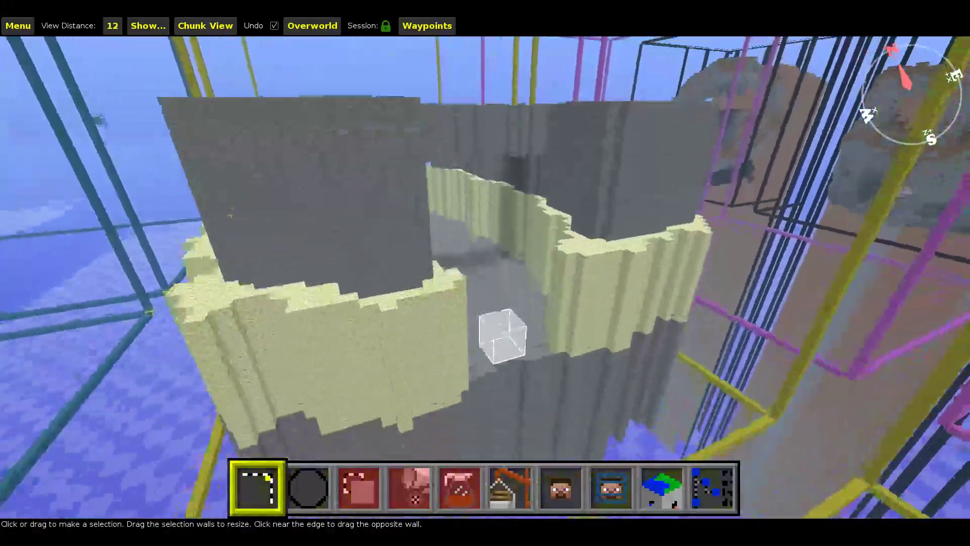
# Examine the end stone band around the island's outer walls from the south and east at close range
pyautogui.press('w')
pyautogui.press('s')
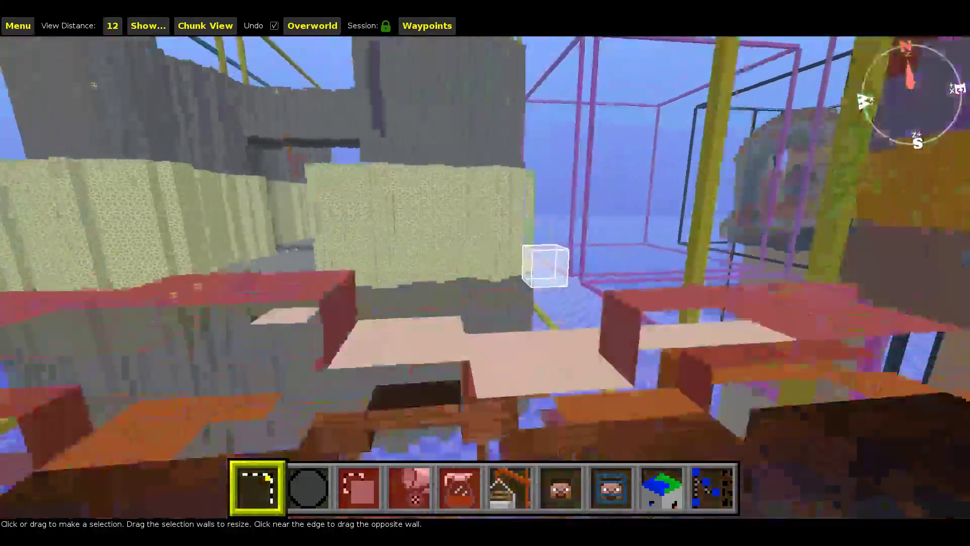
pyautogui.press('w')
pyautogui.press('d')
pyautogui.rightClick(429, 200)
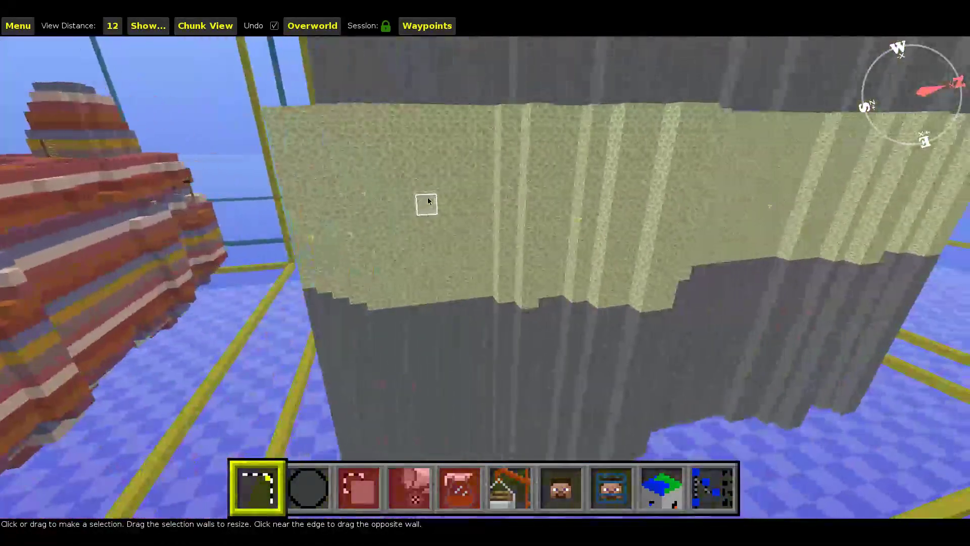
pyautogui.rightClick(493, 317)
pyautogui.press('w')
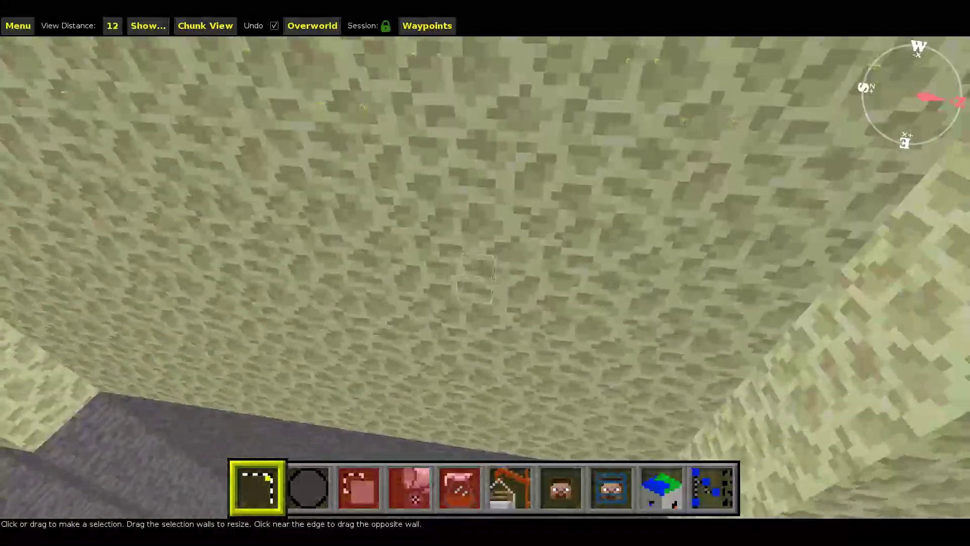
# Compare the island's end stone valley walls with the layered colours of the neighbouring terracotta mesa
pyautogui.press('d')
pyautogui.press('w')
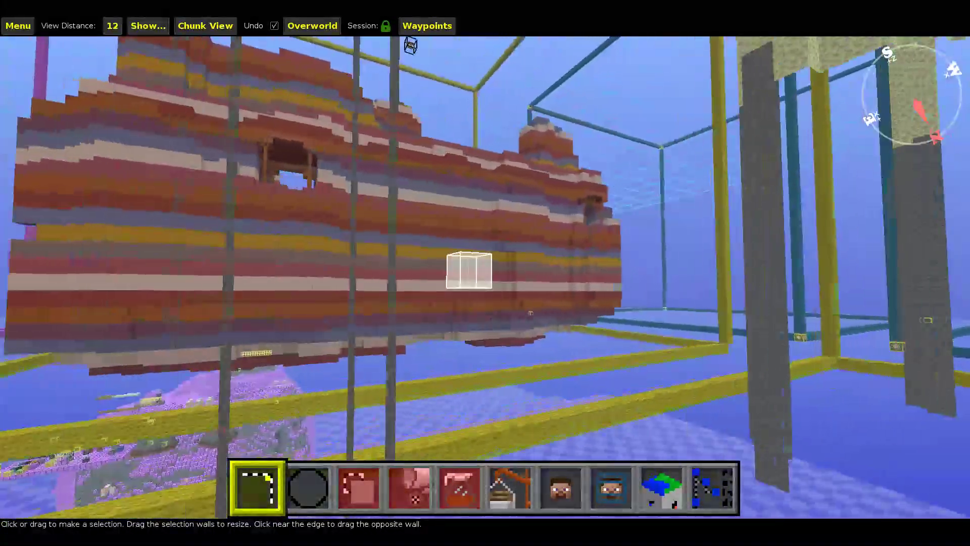
pyautogui.press('s')
pyautogui.press('w')
pyautogui.press('w')
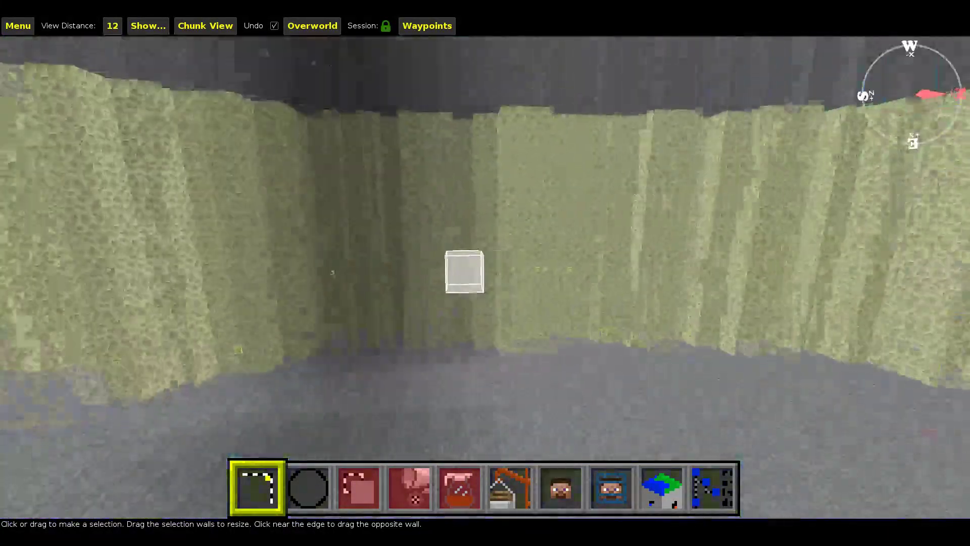
pyautogui.press('s')
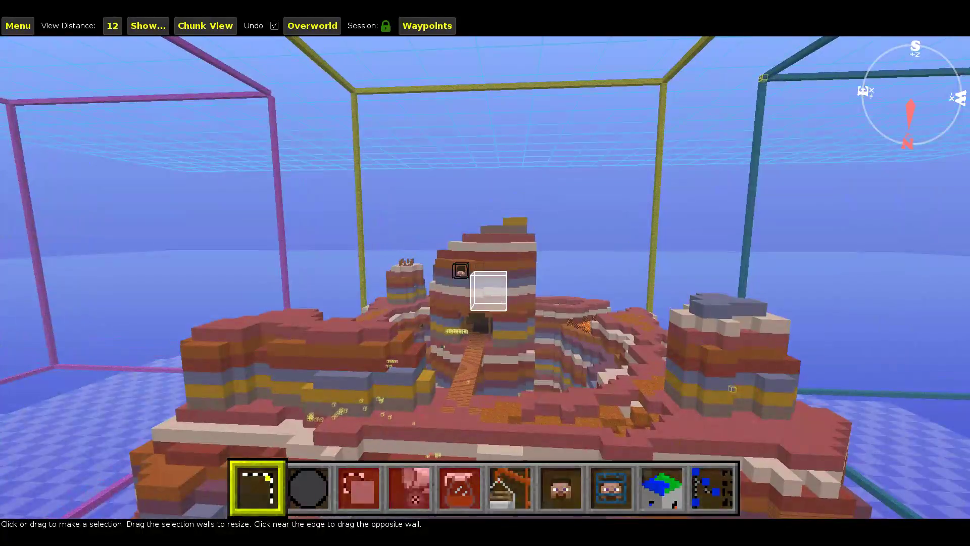
pyautogui.press('s')
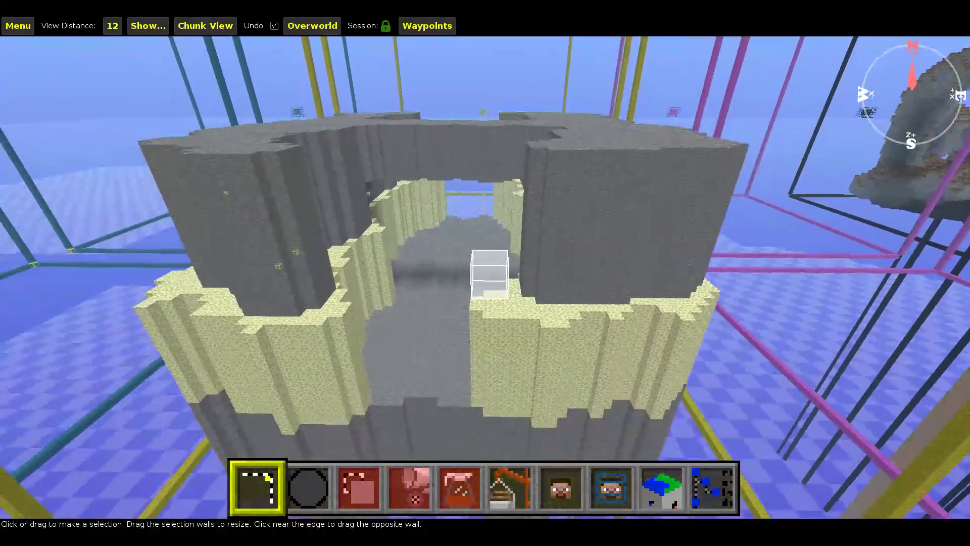
pyautogui.press('s')
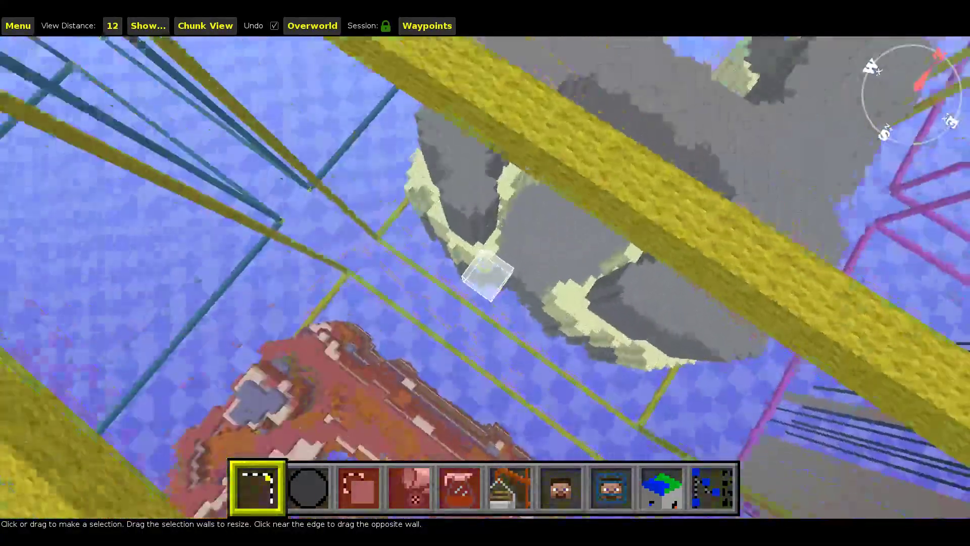
# Select the island's walls, bridge and end stone band in a box of 64 × 62 × 34 blocks
pyautogui.rightClick(485, 277)
pyautogui.moveTo(398, 216); pyautogui.dragTo(438, 192)
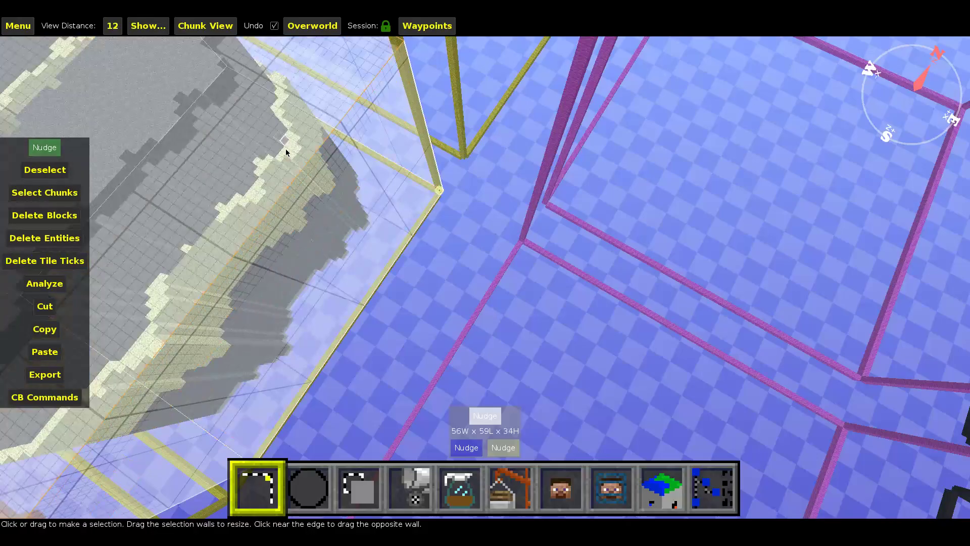
pyautogui.rightClick(286, 145)
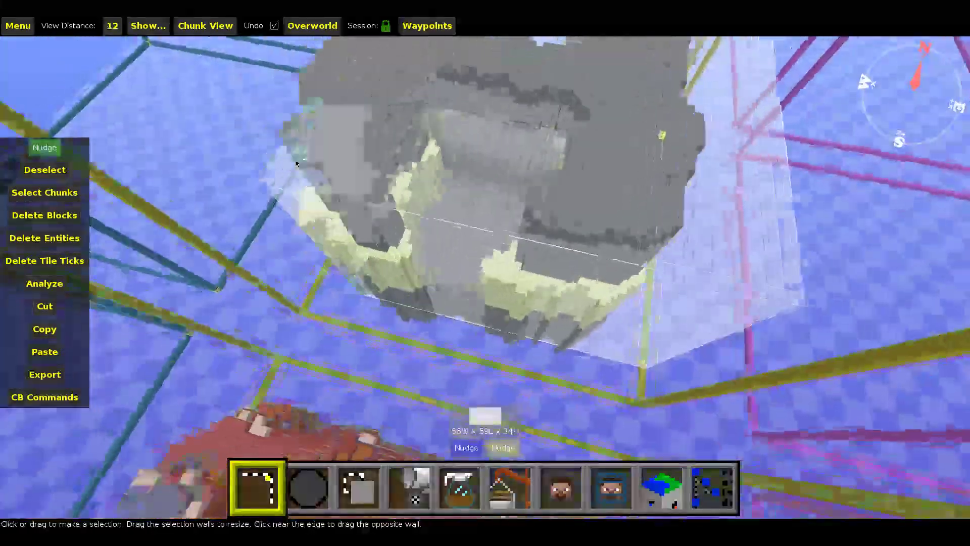
pyautogui.rightClick(439, 212)
pyautogui.moveTo(440, 212); pyautogui.dragTo(429, 260)
pyautogui.rightClick(430, 260)
pyautogui.rightClick(505, 210)
pyautogui.moveTo(505, 211); pyautogui.dragTo(453, 214)
# Start a fill of the selected box and choose End Stone as its block
pyautogui.press('4')
pyautogui.press('4')
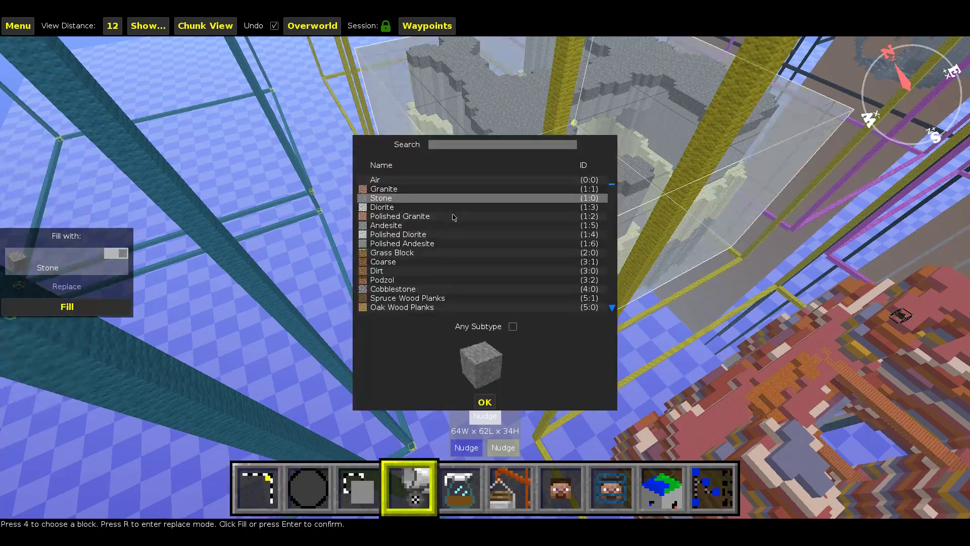
pyautogui.write('emd')
pyautogui.press('BackSpace')
pyautogui.press('BackSpace')
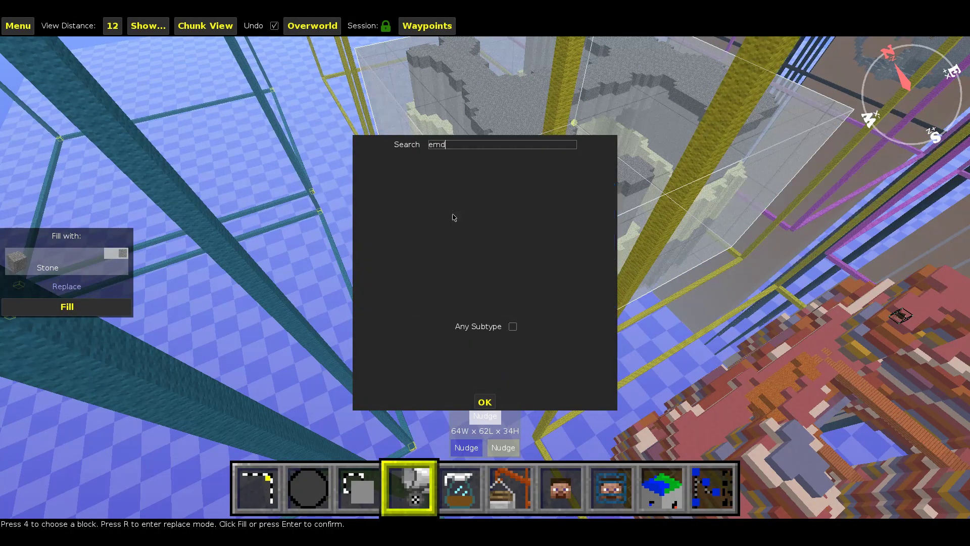
pyautogui.write('ndst')
pyautogui.press('BackSpace')
pyautogui.write('stome')
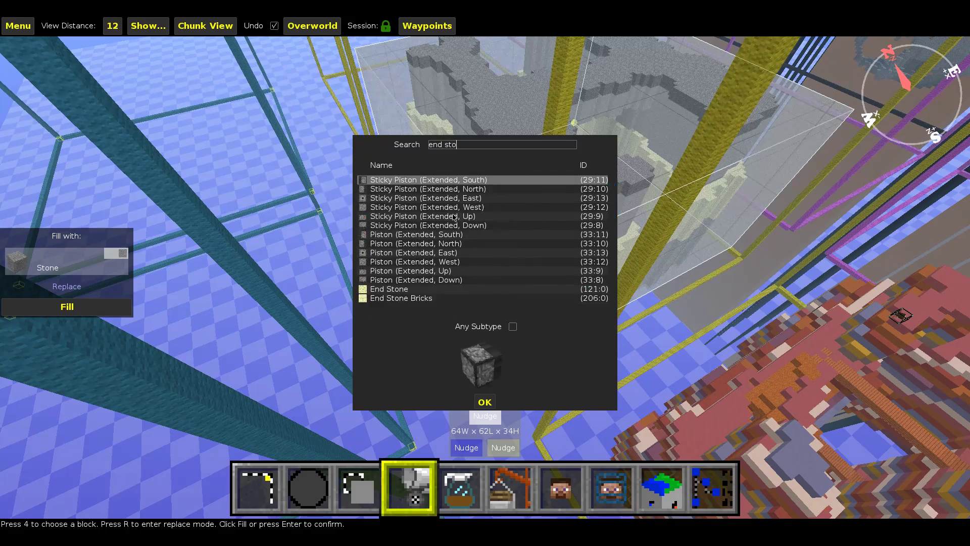
pyautogui.press('BackSpace')
pyautogui.press('BackSpace')
pyautogui.write('one')
pyautogui.press('Return')
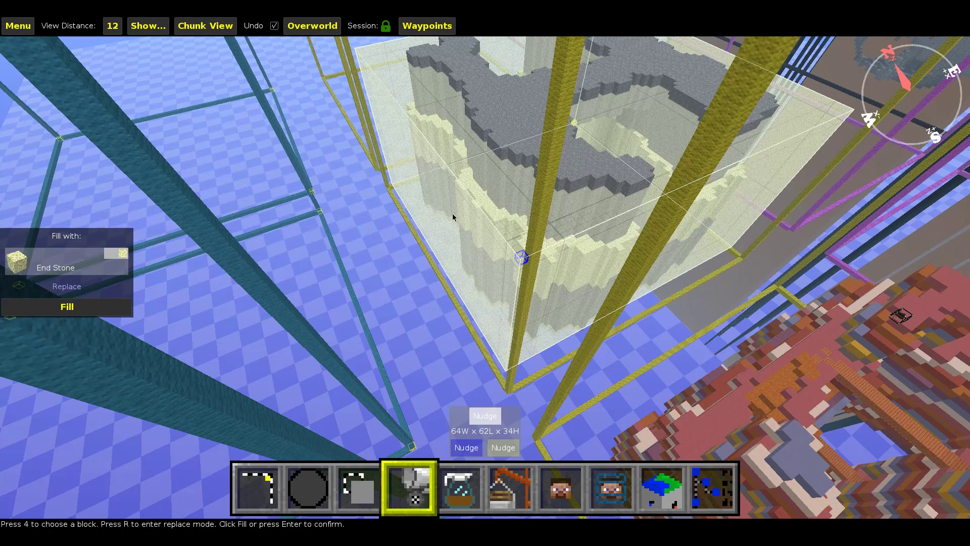
# Replace all End Stone in the selected box with Stone and clear the selection
pyautogui.write('r4st')
pyautogui.press('Return')
pyautogui.press('Return')
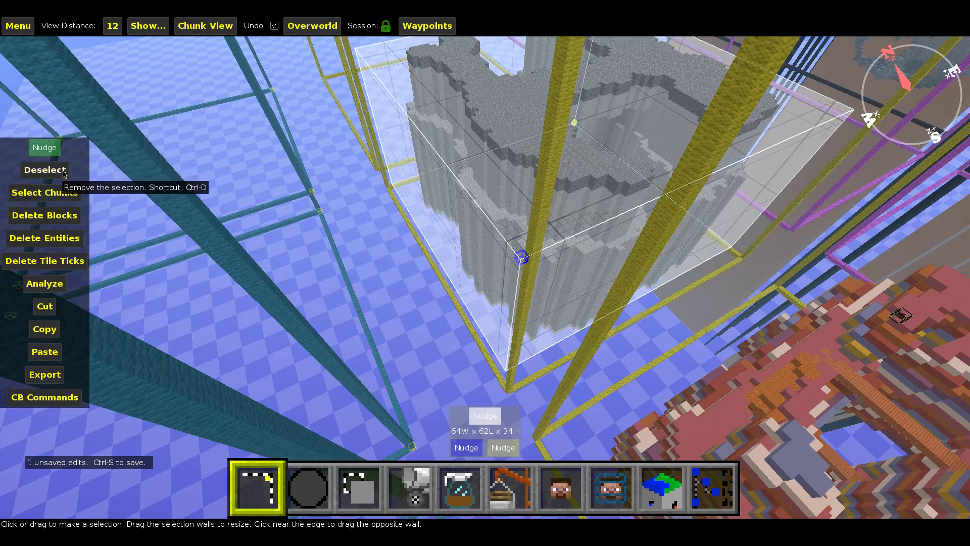
pyautogui.click(63, 171)
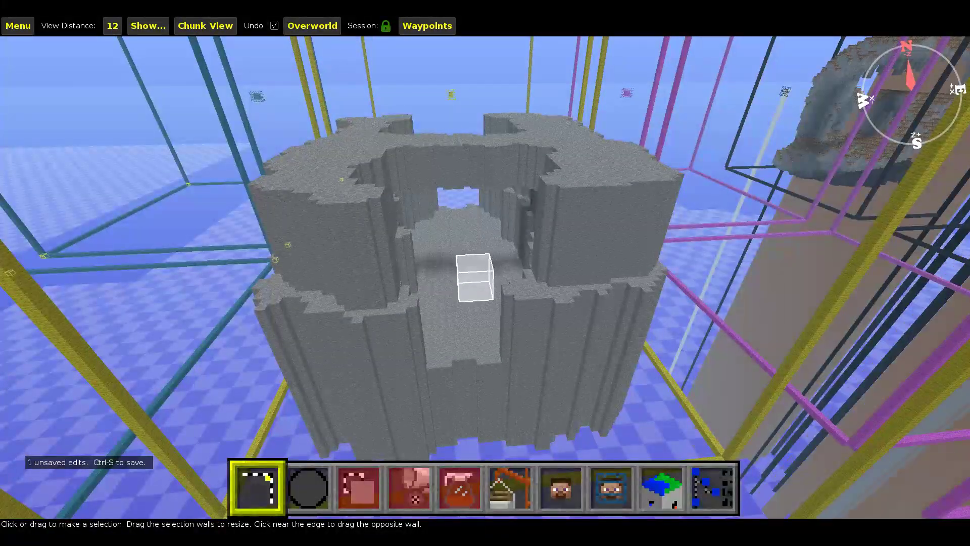
# Examine the recoloured island's valley, ledges and bridge from both ends and from above
pyautogui.press('d')
pyautogui.press('a')
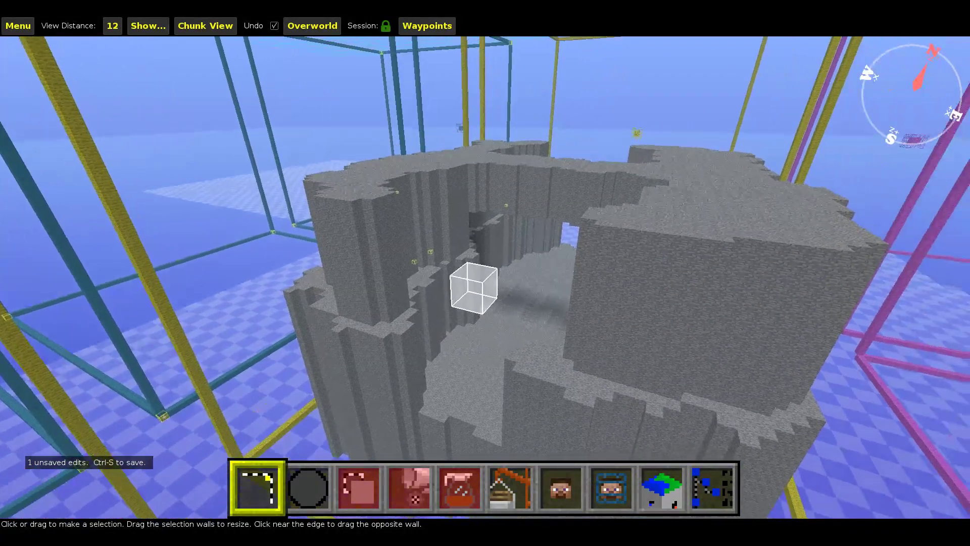
pyautogui.press('w')
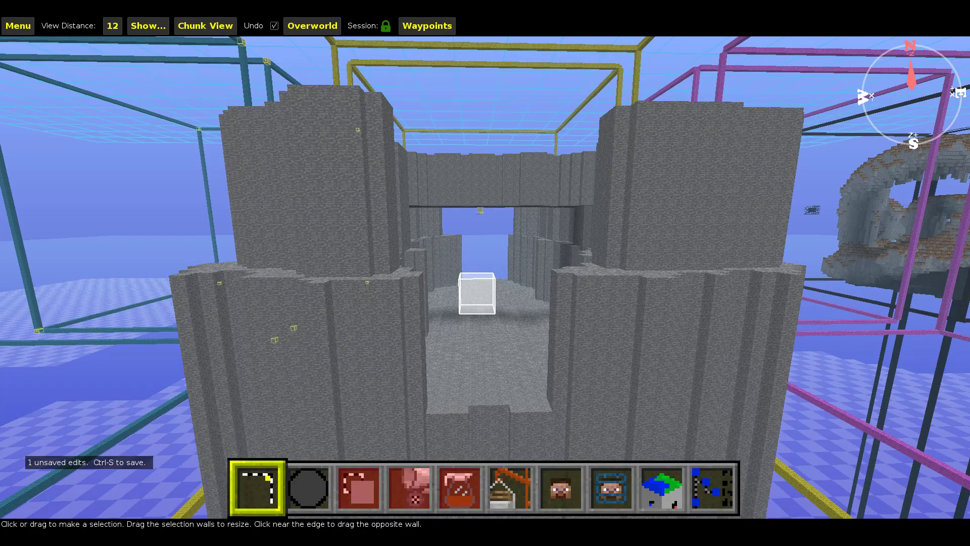
pyautogui.press('w')
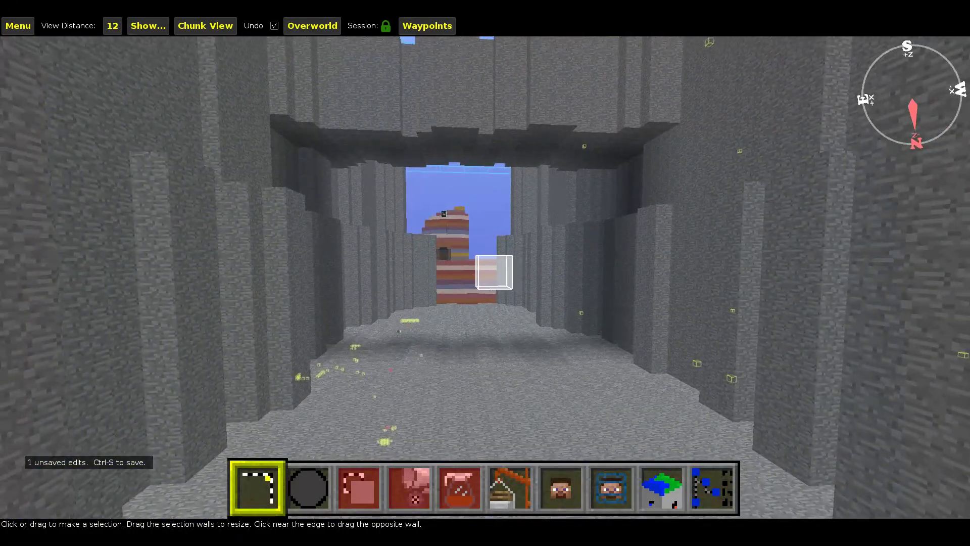
pyautogui.press('w')
pyautogui.press('w')
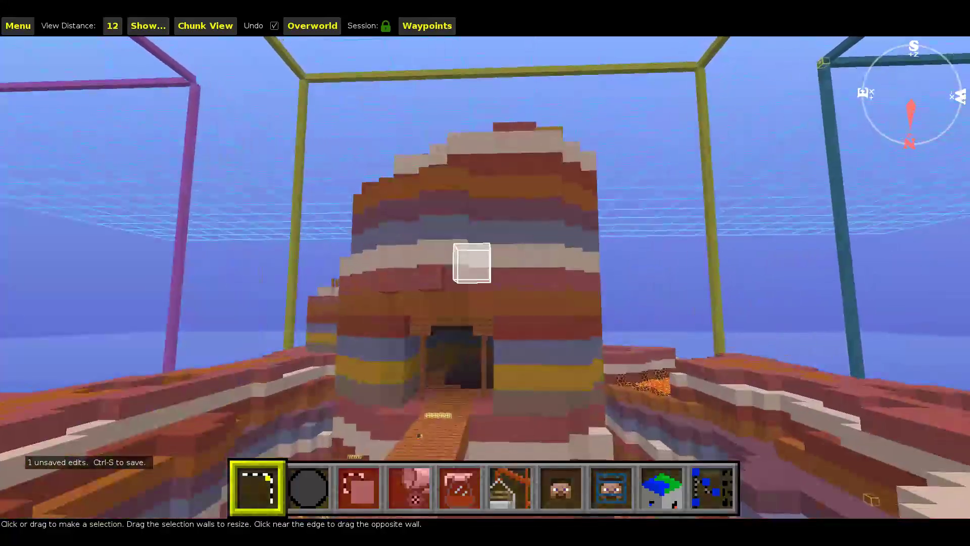
pyautogui.press('w')
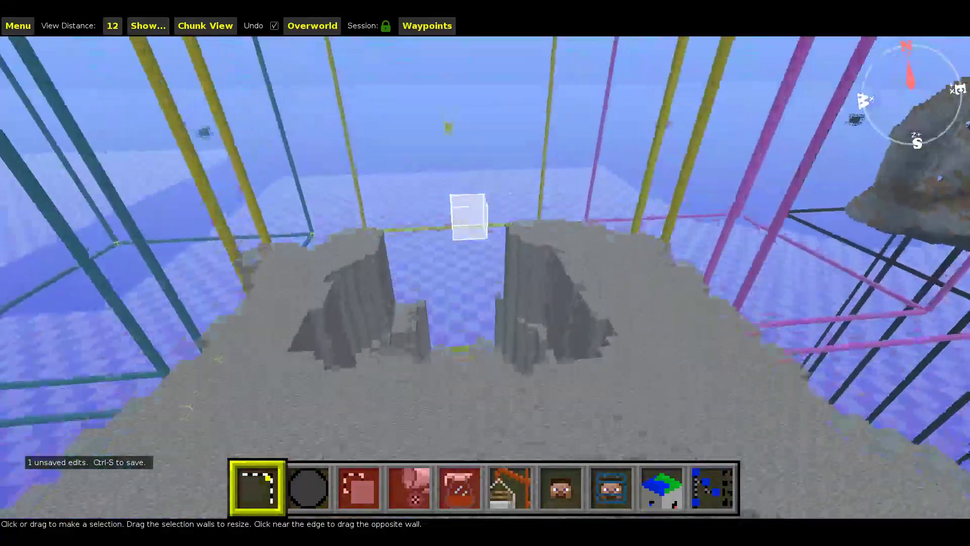
pyautogui.press('a')
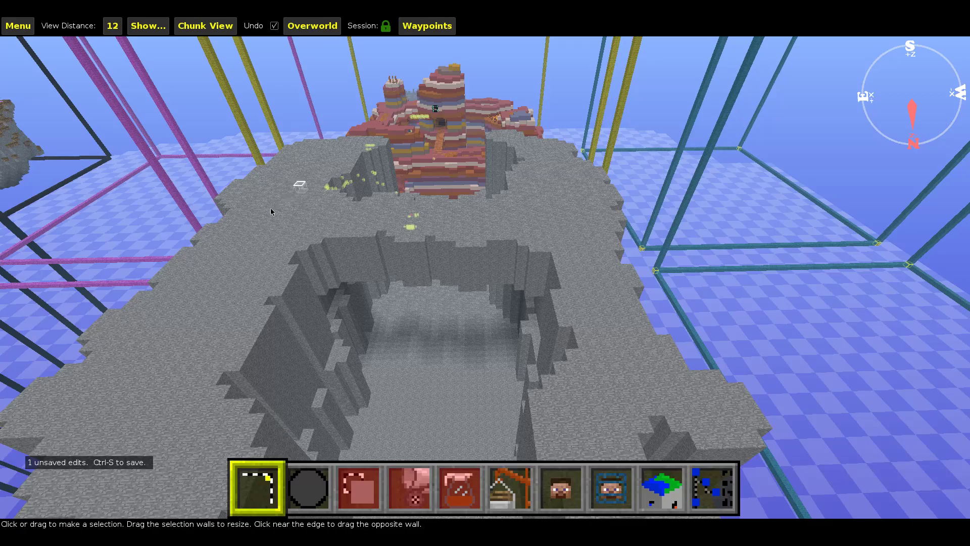
pyautogui.press('w')
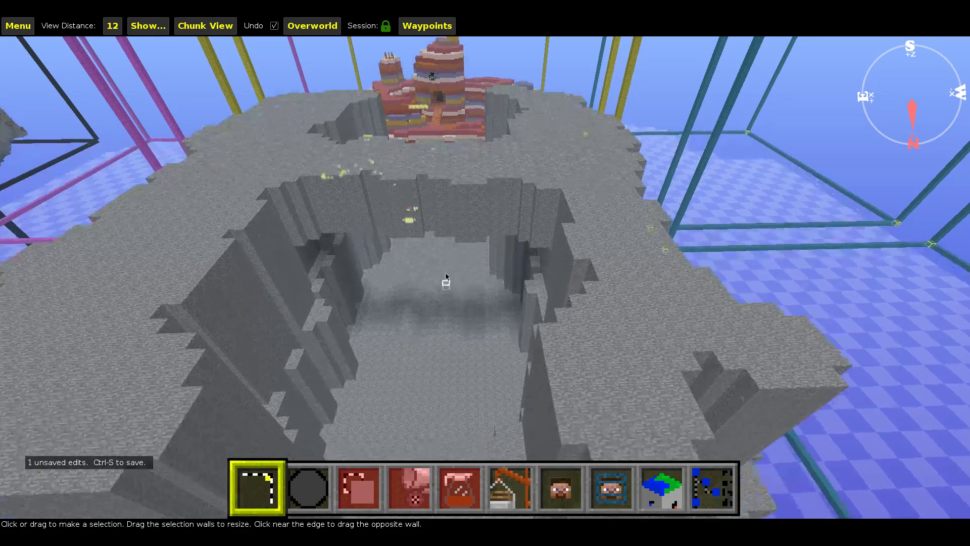
pyautogui.press('s')
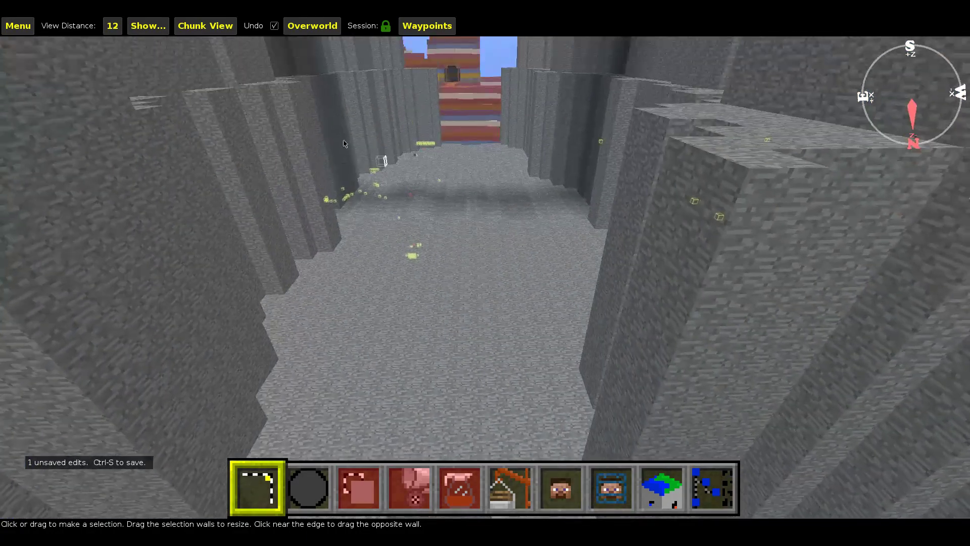
# Examine the valley's northern entrance and outer wall from low down, including the view towards the bridge
pyautogui.press('s')
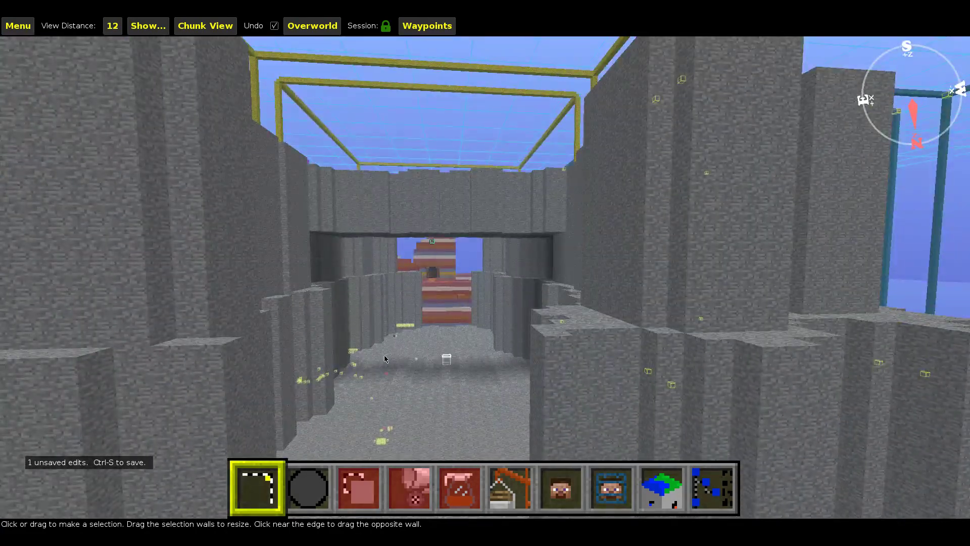
pyautogui.moveTo(478, 399); pyautogui.dragTo(495, 315, button='right')
pyautogui.press('s')
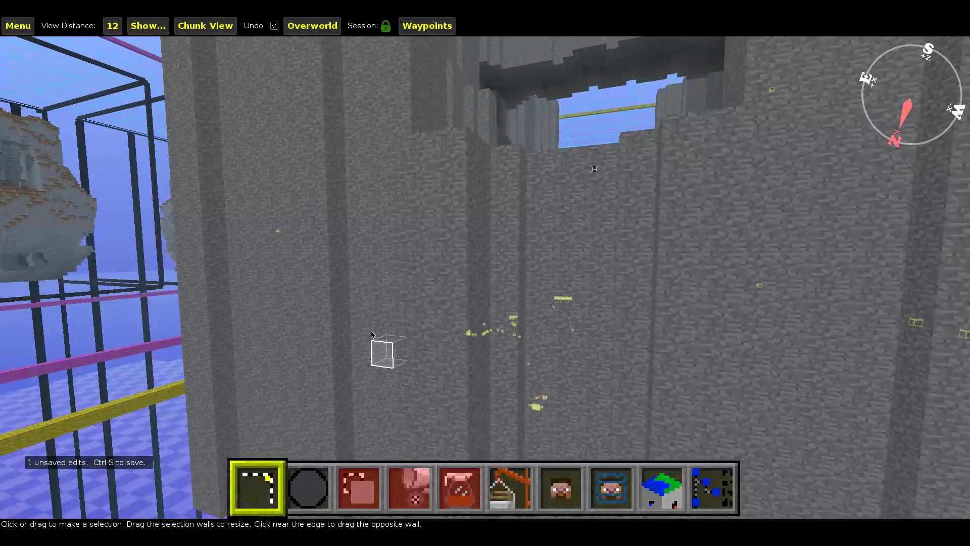
pyautogui.press('w')
pyautogui.press('w')
pyautogui.moveTo(556, 330); pyautogui.dragTo(559, 327, button='right')
pyautogui.moveTo(492, 347); pyautogui.dragTo(458, 224, button='right')
pyautogui.press('s')
pyautogui.press('s')
pyautogui.moveTo(611, 367); pyautogui.dragTo(523, 304, button='right')
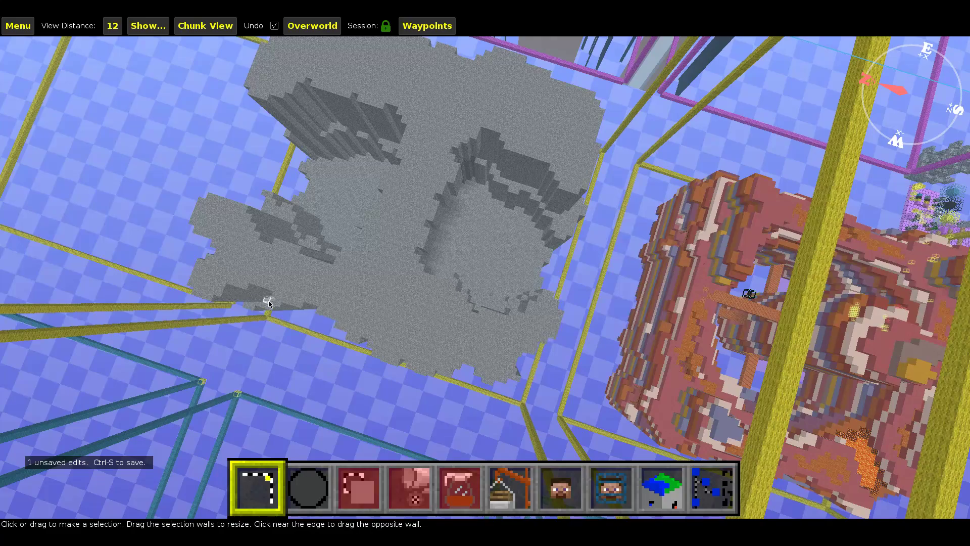
# Compare the stone island's outline with the terracotta mesa from above, and inspect its southern and western outer walls
pyautogui.press('d')
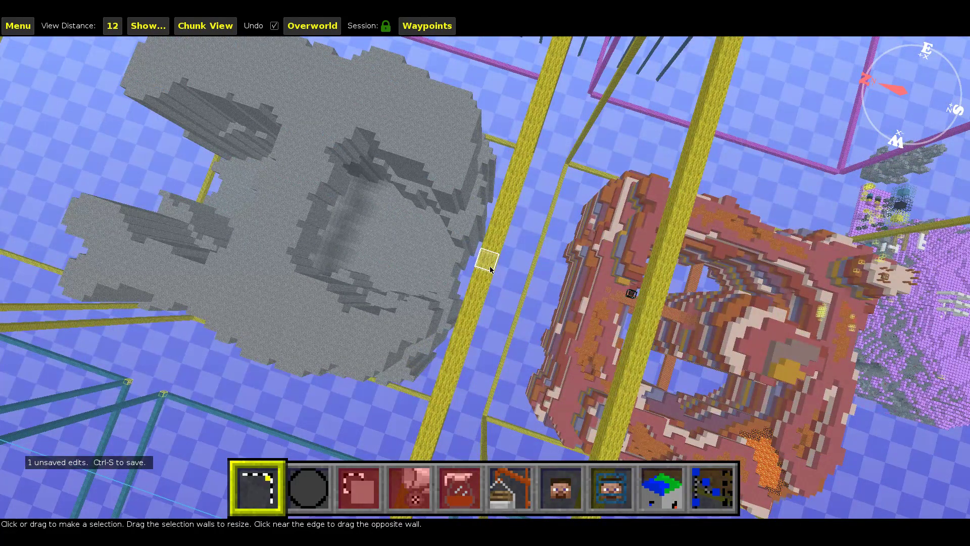
pyautogui.press('w')
pyautogui.moveTo(490, 266); pyautogui.dragTo(525, 234, button='right')
pyautogui.press('s')
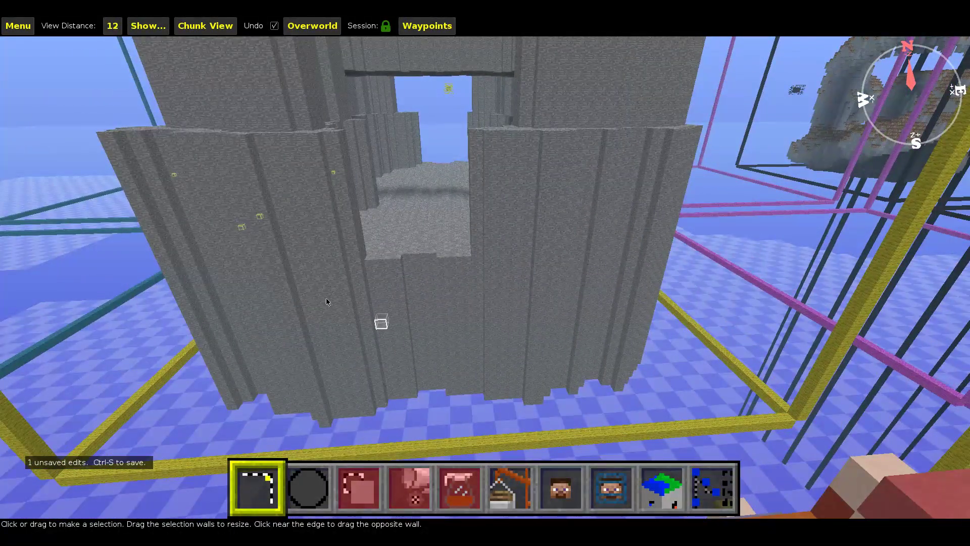
pyautogui.moveTo(274, 144); pyautogui.dragTo(495, 139, button='right')
pyautogui.press('d')
pyautogui.press('a')
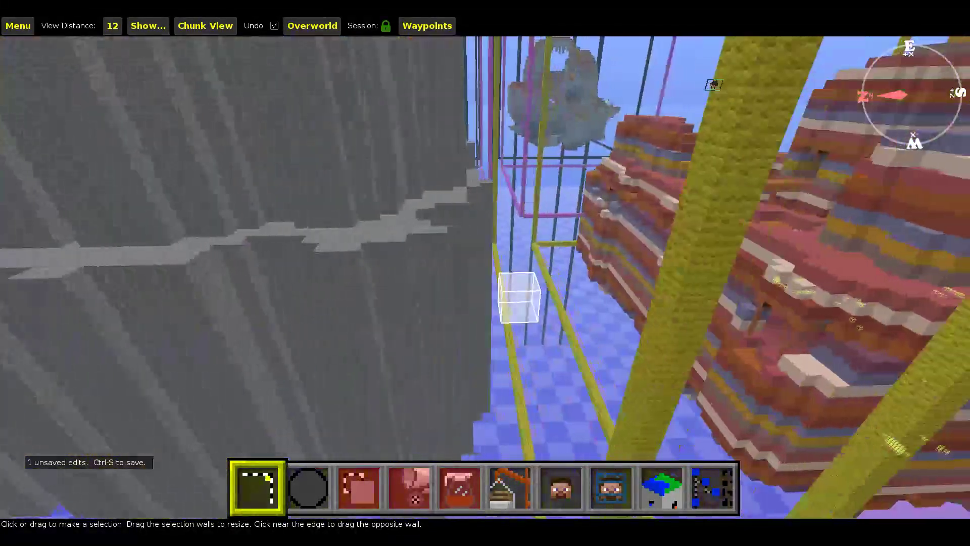
# Inspect the ledges on the stone island's southern wall and the gap separating it from the terracotta mesa
pyautogui.press('d')
pyautogui.press('s')
pyautogui.moveTo(485, 277); pyautogui.dragTo(354, 230, button='right')
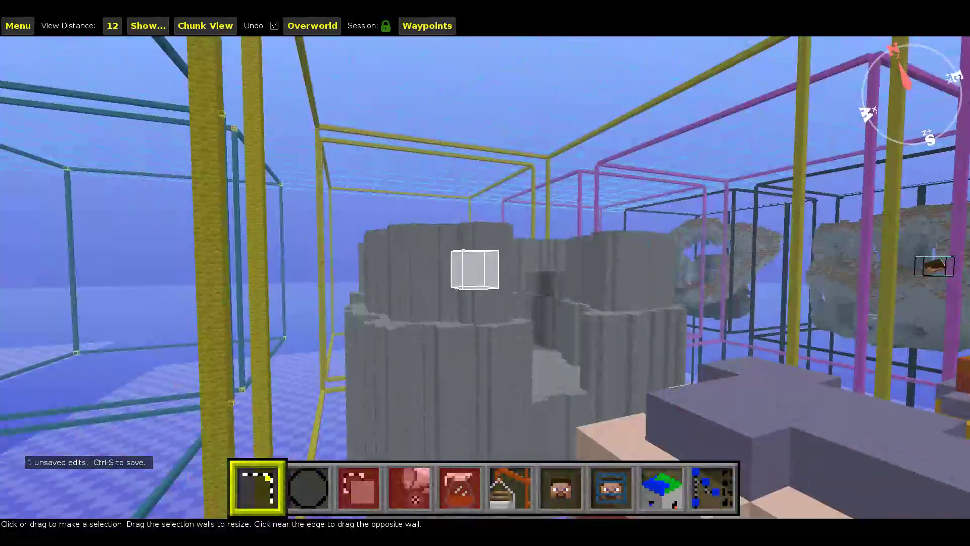
pyautogui.press('w')
pyautogui.moveTo(486, 277); pyautogui.dragTo(623, 354, button='right')
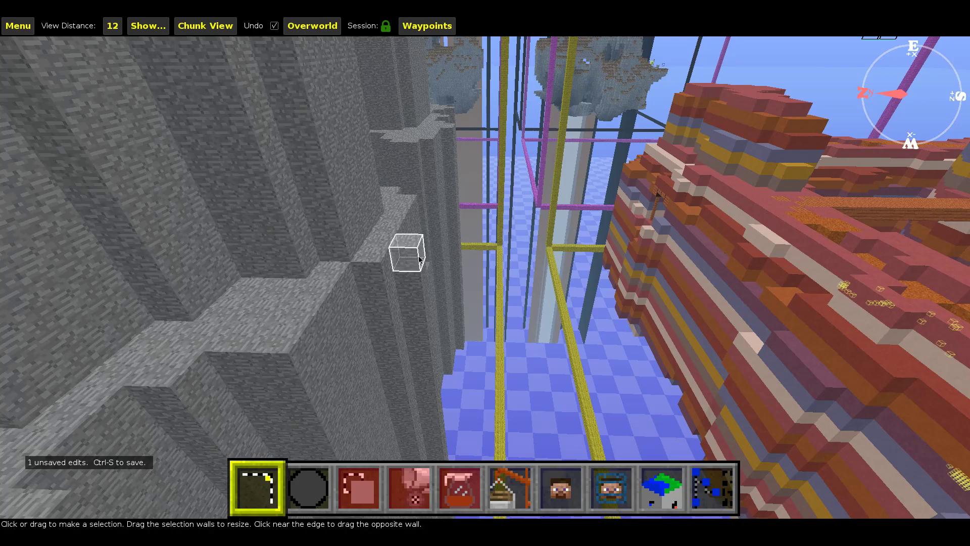
pyautogui.moveTo(419, 256); pyautogui.dragTo(31, 273, button='right')
pyautogui.press('w')
pyautogui.press('space')
pyautogui.moveTo(486, 273); pyautogui.dragTo(373, 252, button='right')
pyautogui.press('w')
pyautogui.press('s')
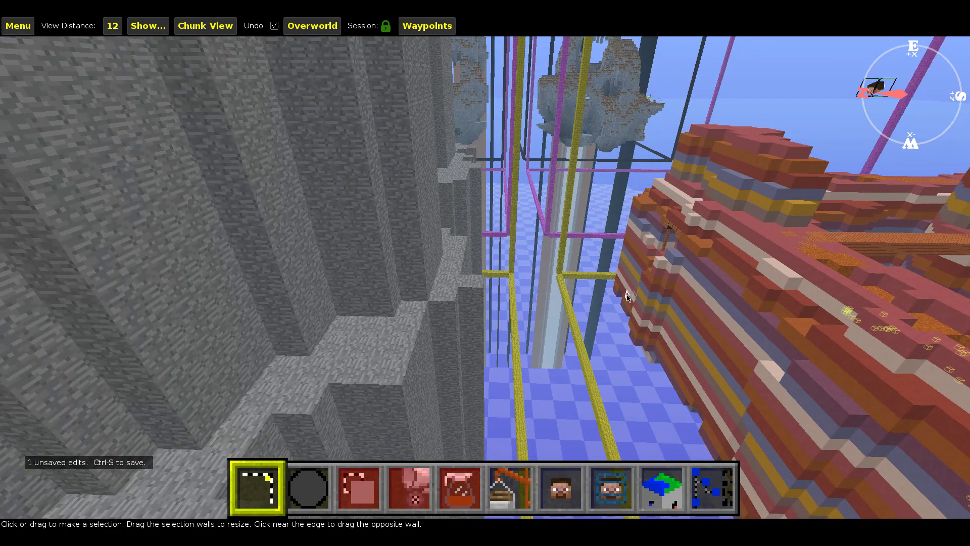
pyautogui.press('d')
pyautogui.press('d')
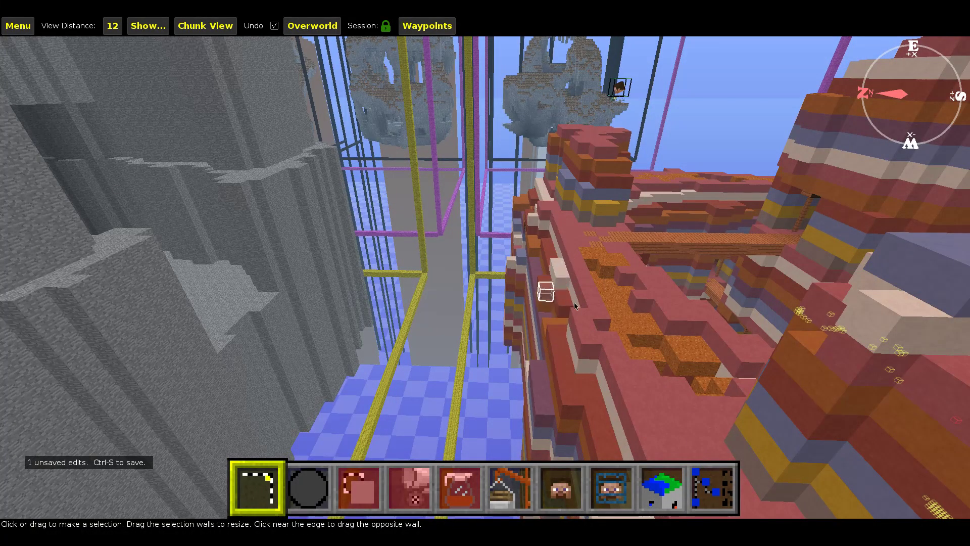
# Examine the stone island's stepped wall, valley floor and bridge from beside and above, including the view towards the mesa
pyautogui.press('a')
pyautogui.rightClick(522, 342)
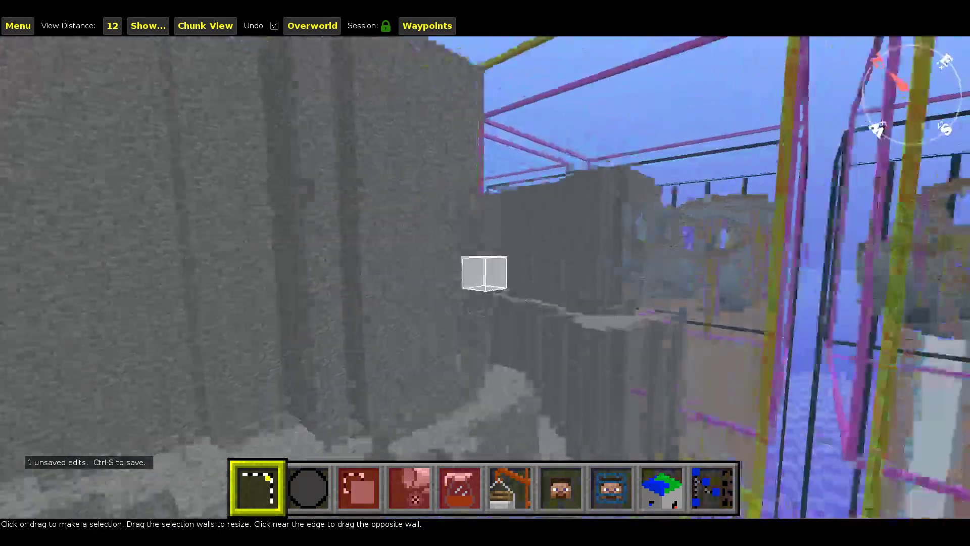
pyautogui.press('w')
pyautogui.press('space')
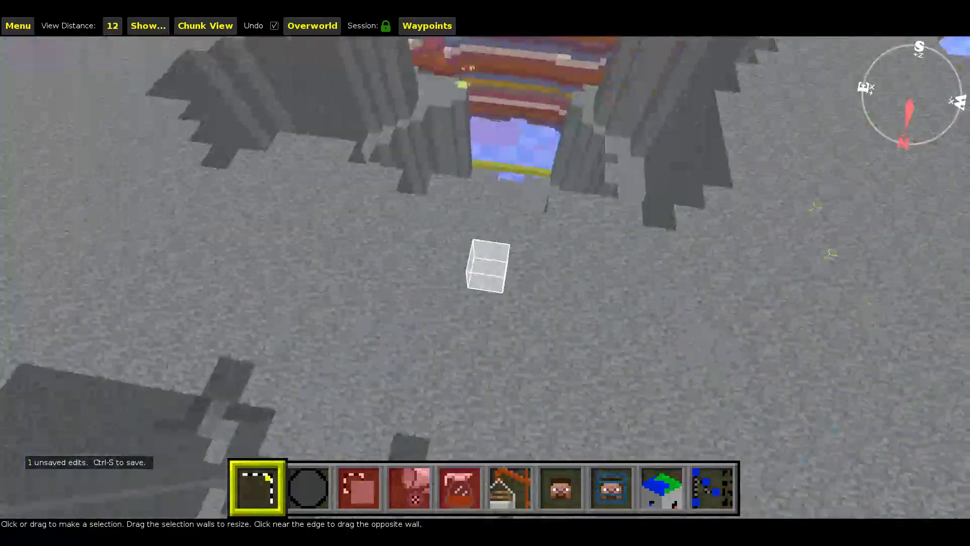
pyautogui.press('w')
pyautogui.press('space')
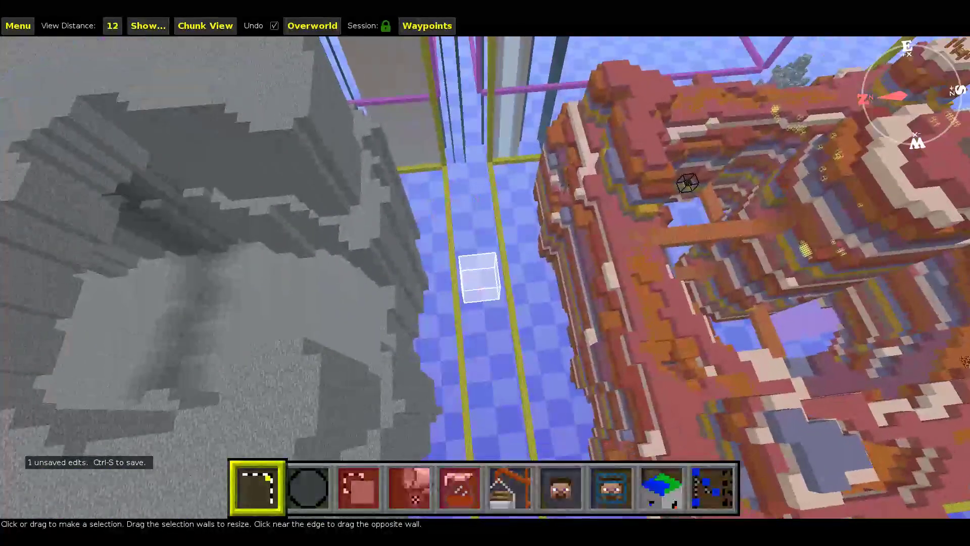
pyautogui.press('s')
pyautogui.press('a')
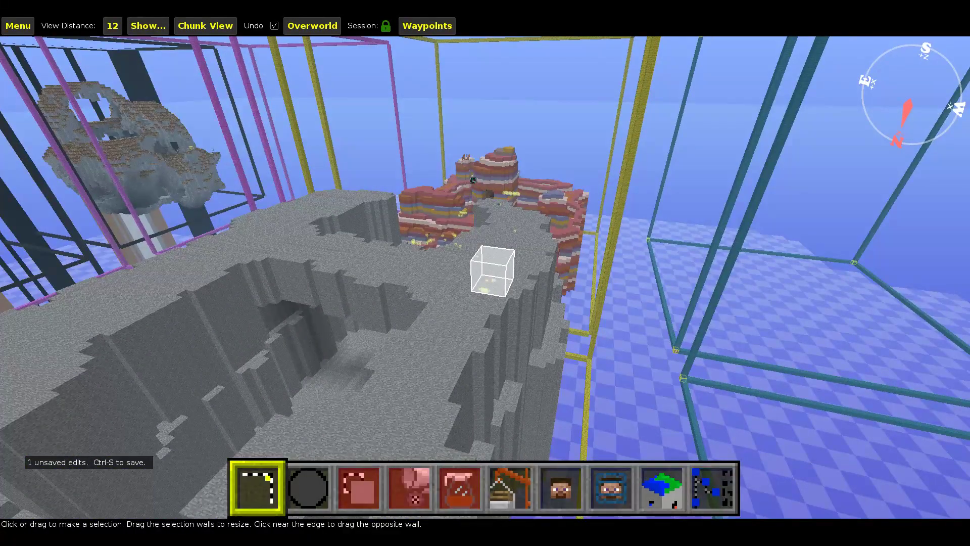
# Save the pending world edit and review the mesa, the bridge and the stone valley from above
pyautogui.click(514, 331)
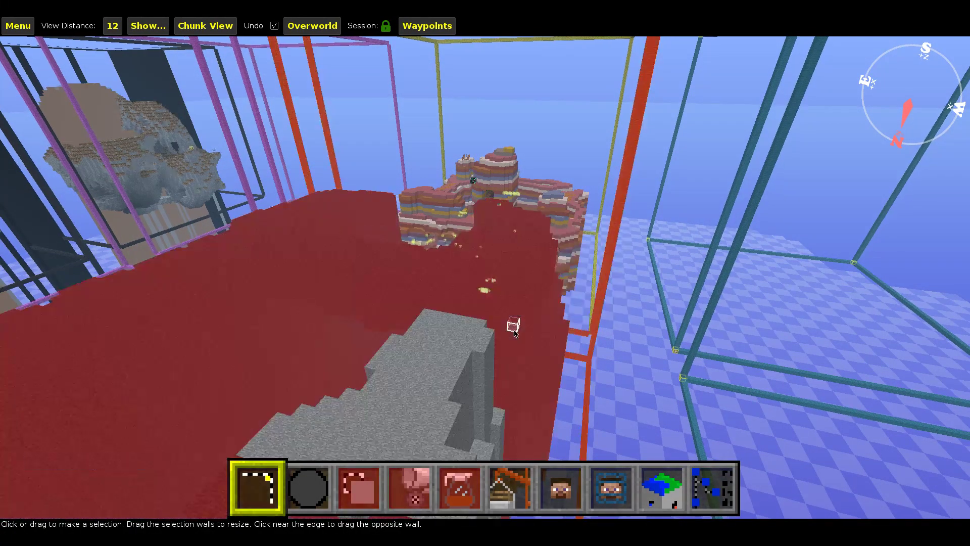
pyautogui.press('w')
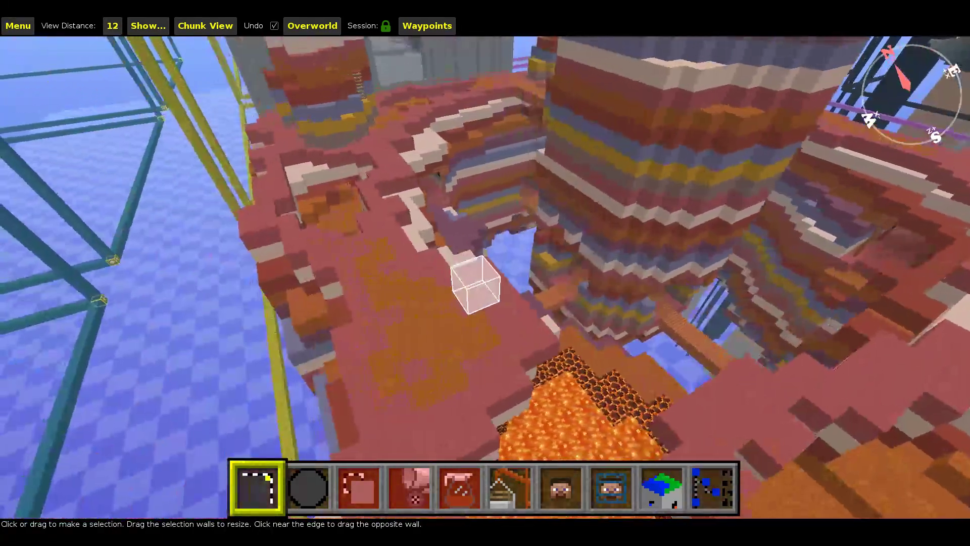
pyautogui.press('w')
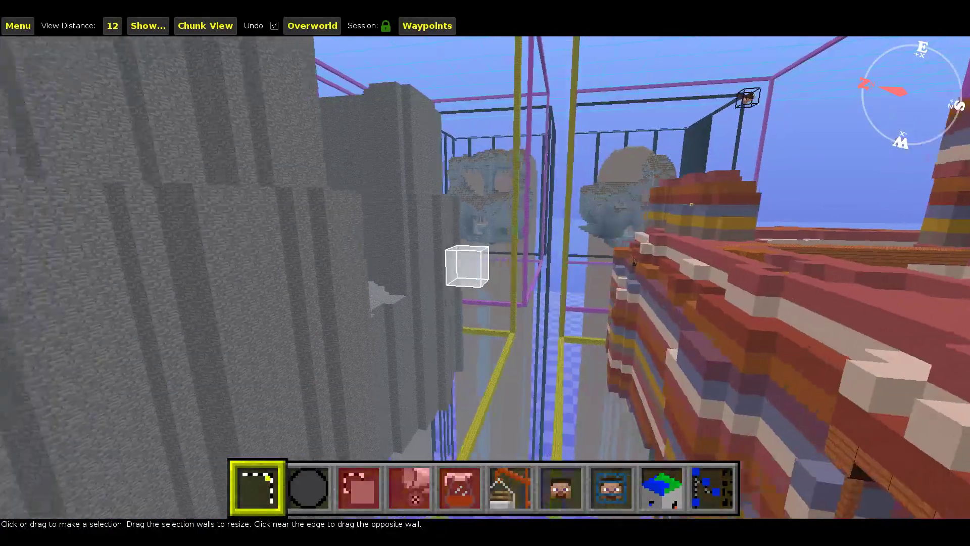
pyautogui.press('space')
pyautogui.press('space')
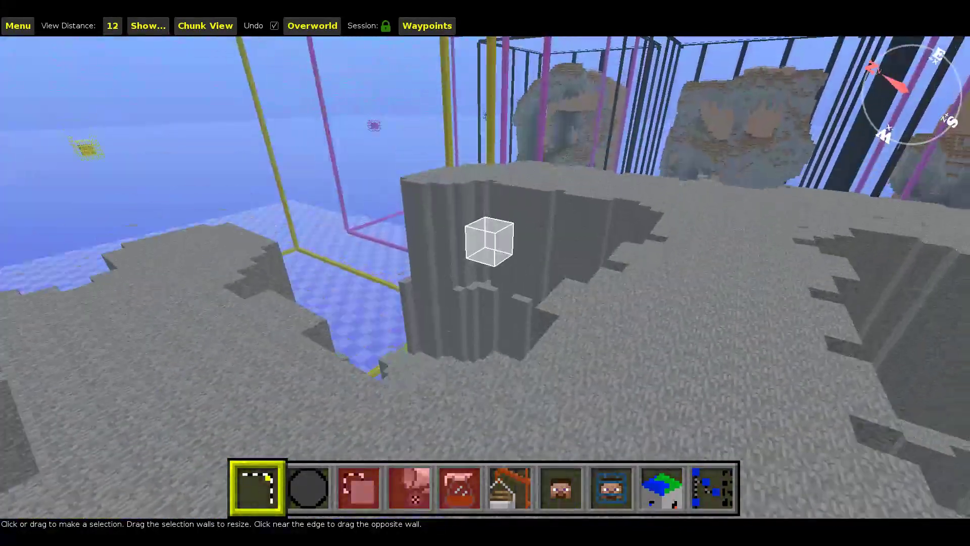
pyautogui.press('w')
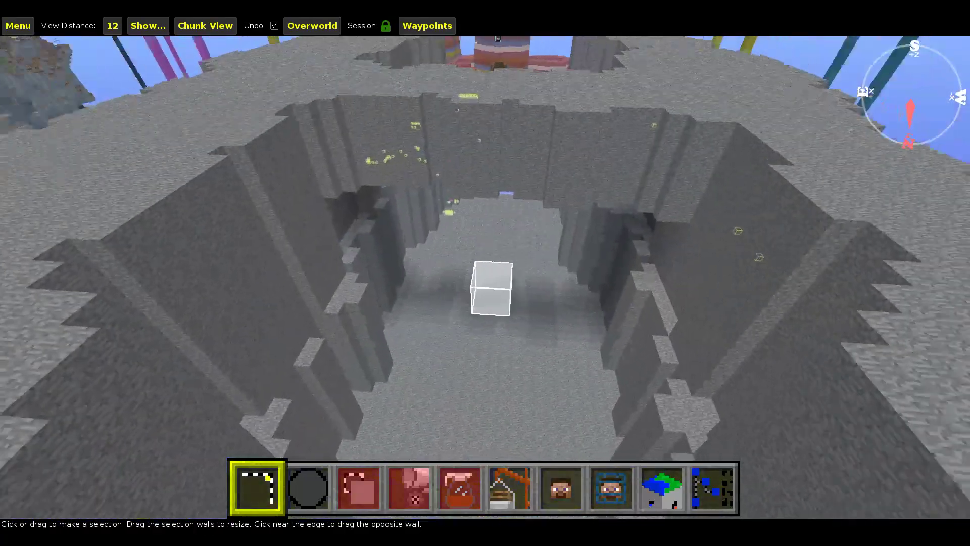
pyautogui.press('space')
pyautogui.rightClick(515, 312)
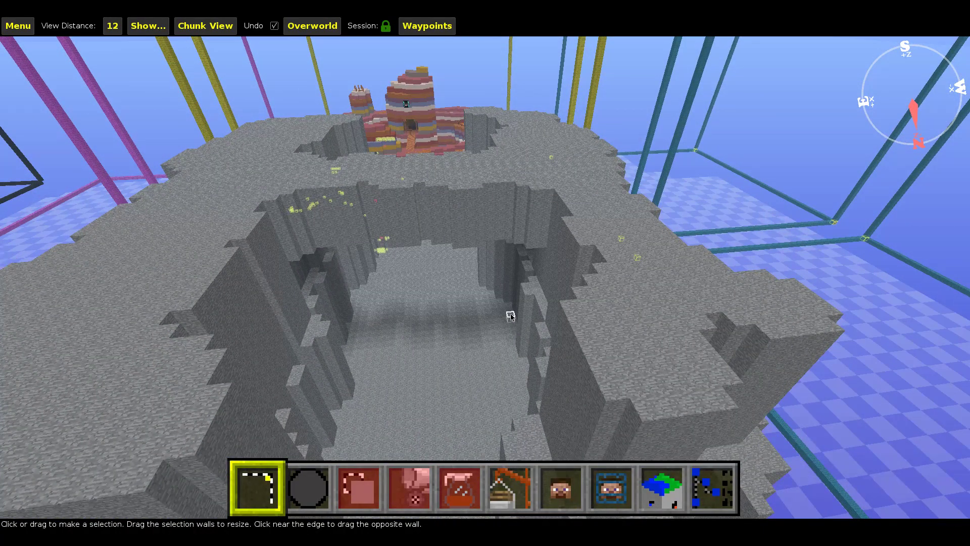
# Switch to Minecraft and open the Toorvond Isles world
pyautogui.press('Escape')
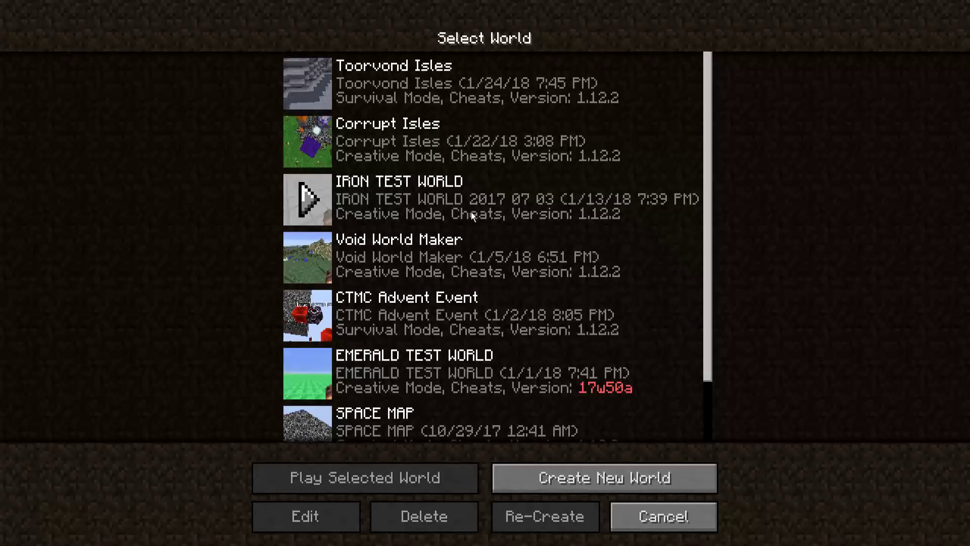
pyautogui.click(357, 71)
pyautogui.click(309, 82)
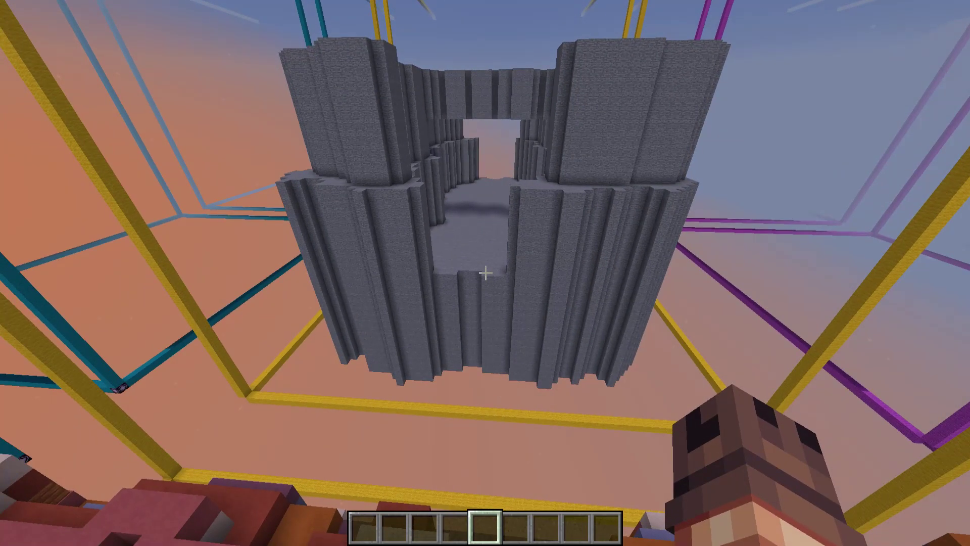
# Fly around the stone island in the game to examine its southern entrance, stepped ledges and flat top
pyautogui.press('w')
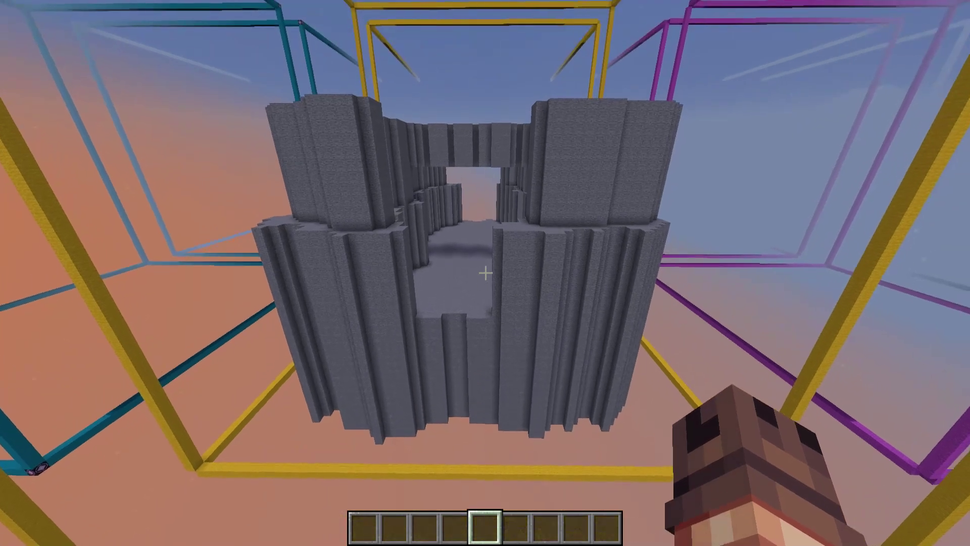
pyautogui.press('w')
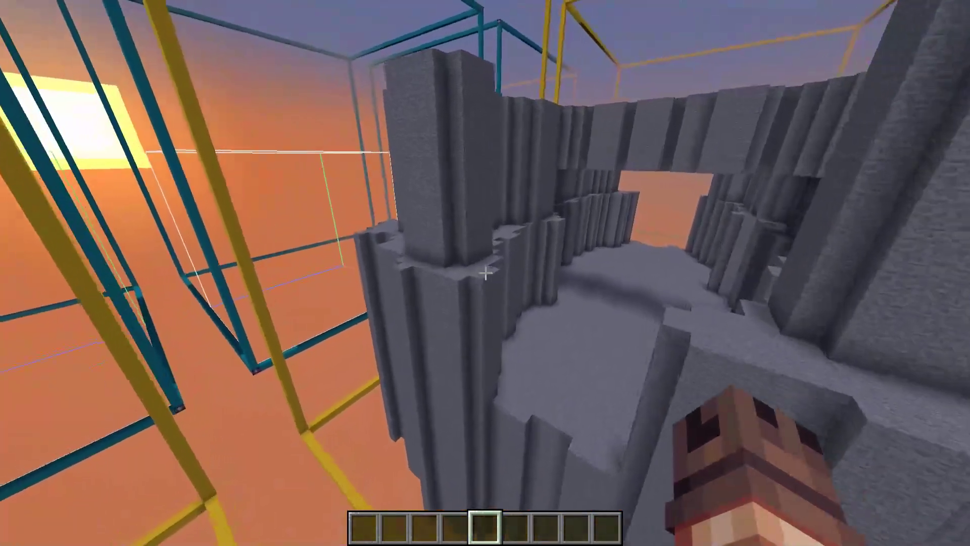
pyautogui.press('w')
pyautogui.press('space')
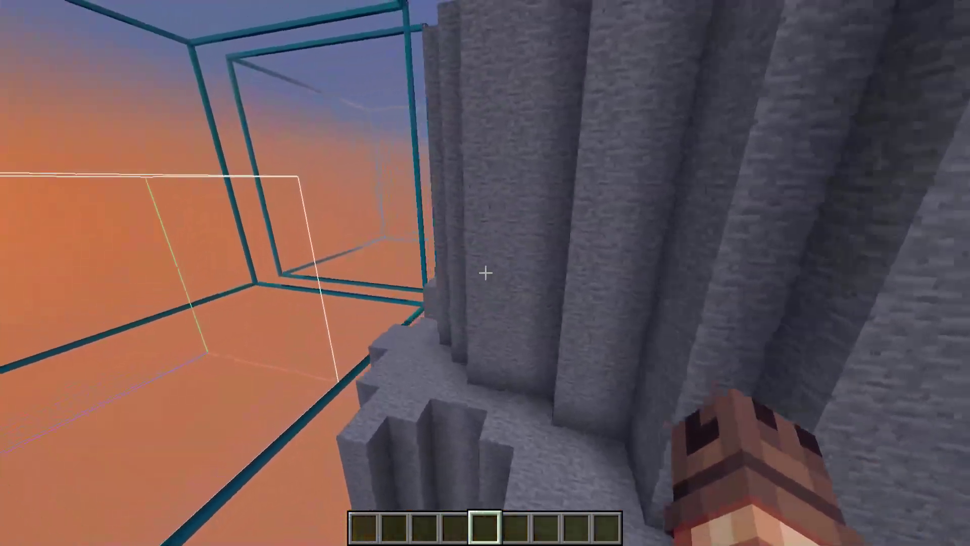
pyautogui.press('w')
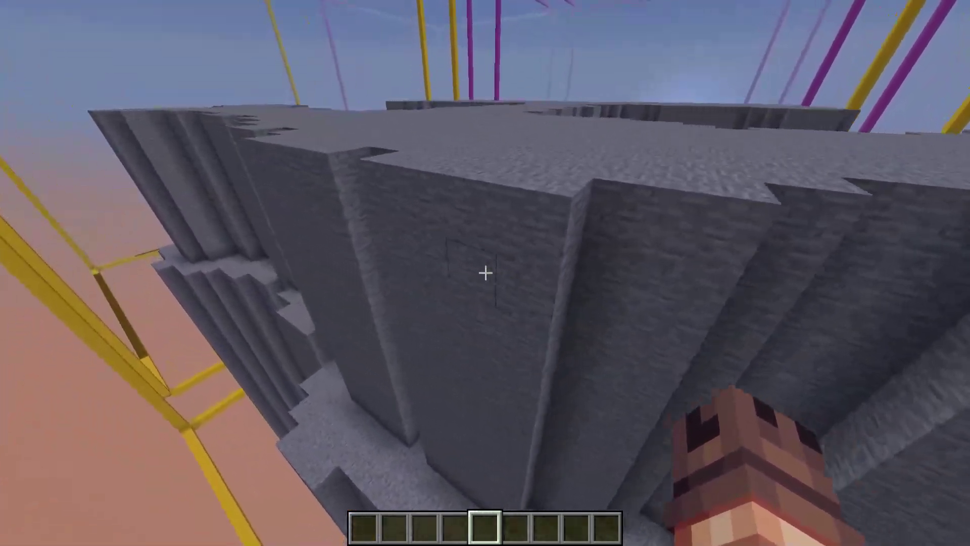
pyautogui.press('w')
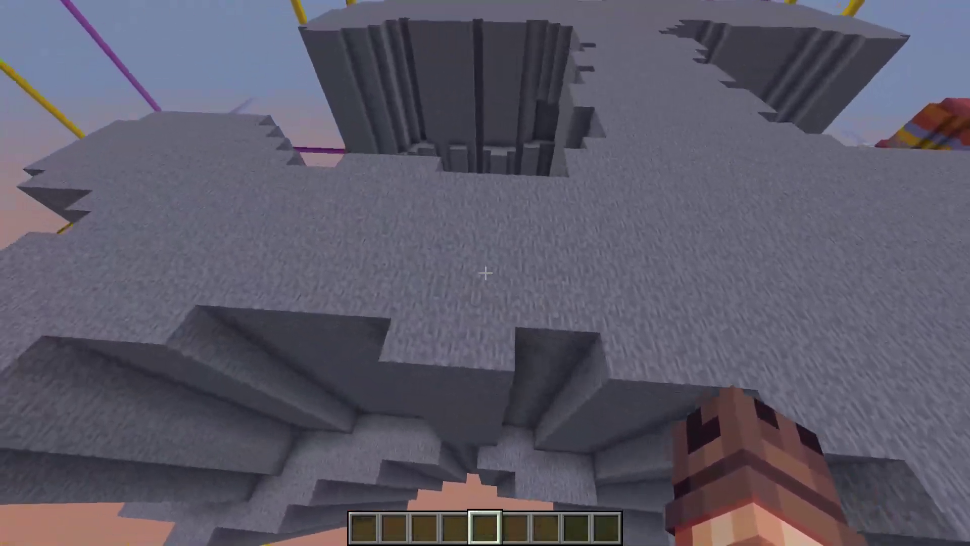
pyautogui.press('w')
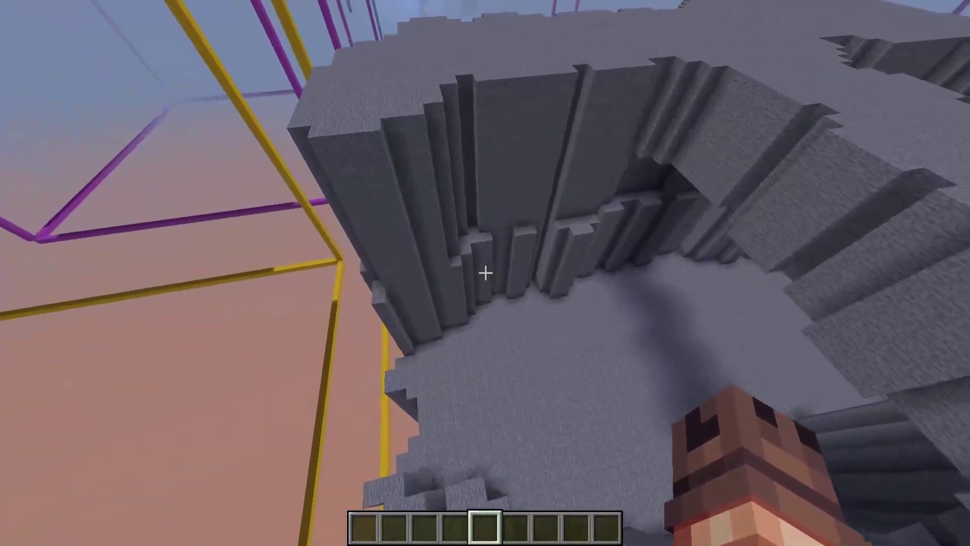
# Examine the stone island's northern valley opening, outer wall and plateau from the air, up to the neighbouring terracotta mesa
pyautogui.press('s')
pyautogui.press('a')
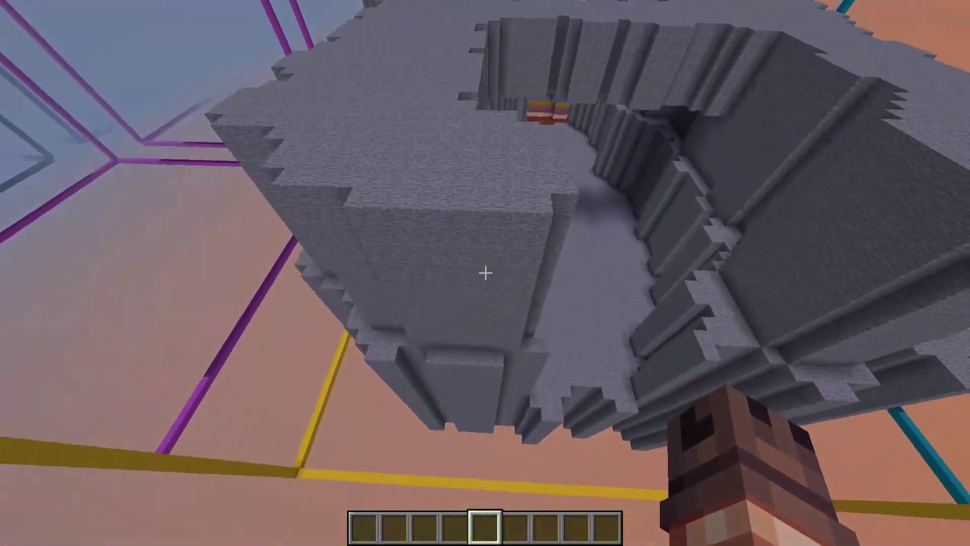
pyautogui.press('a')
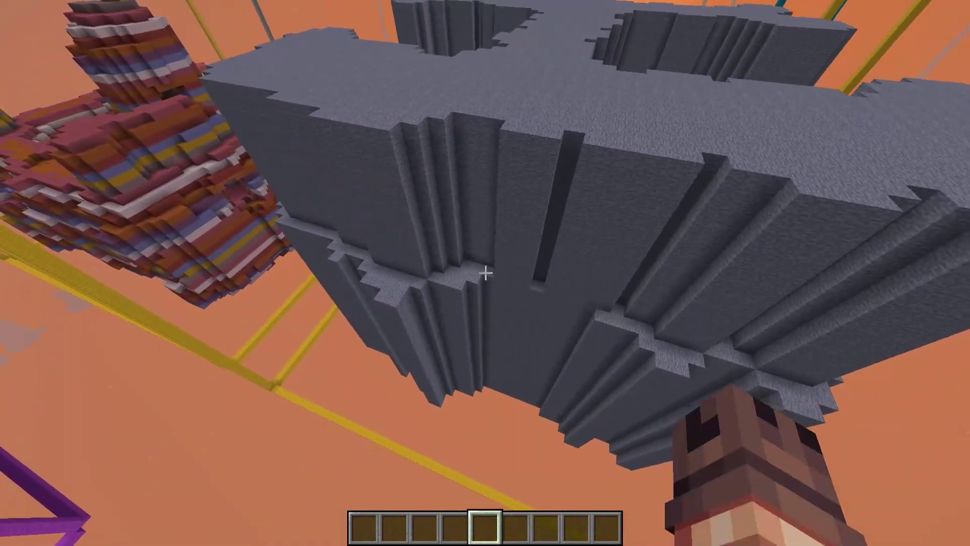
pyautogui.press('w')
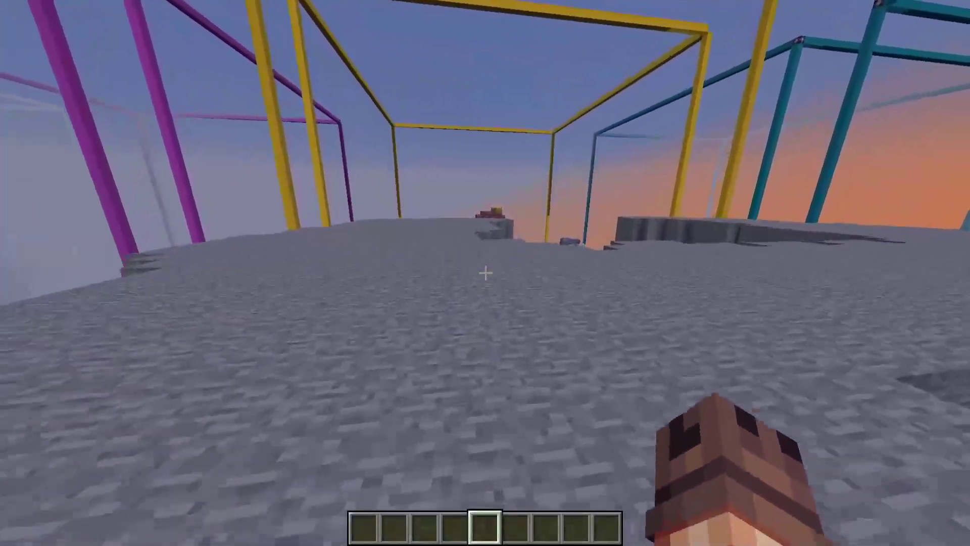
pyautogui.press('w')
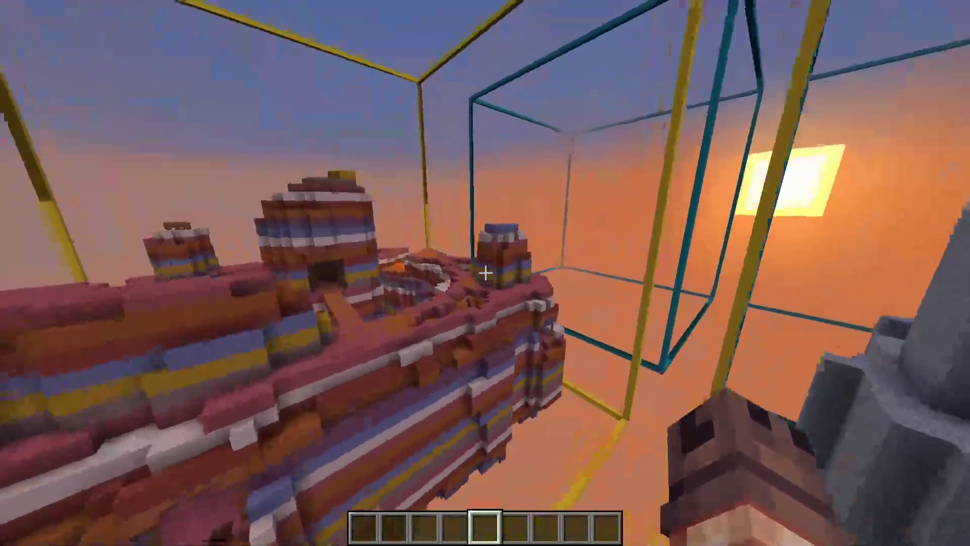
# Give the player the minecraft:night_vision effect for 1000 seconds with amplifier 0 and particles hidden
pyautogui.press('1')
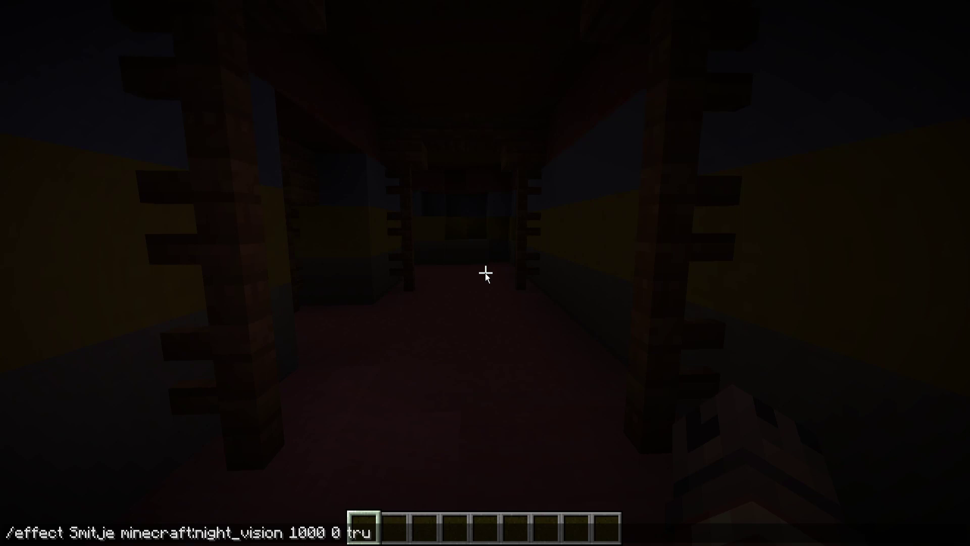
pyautogui.press('Return')
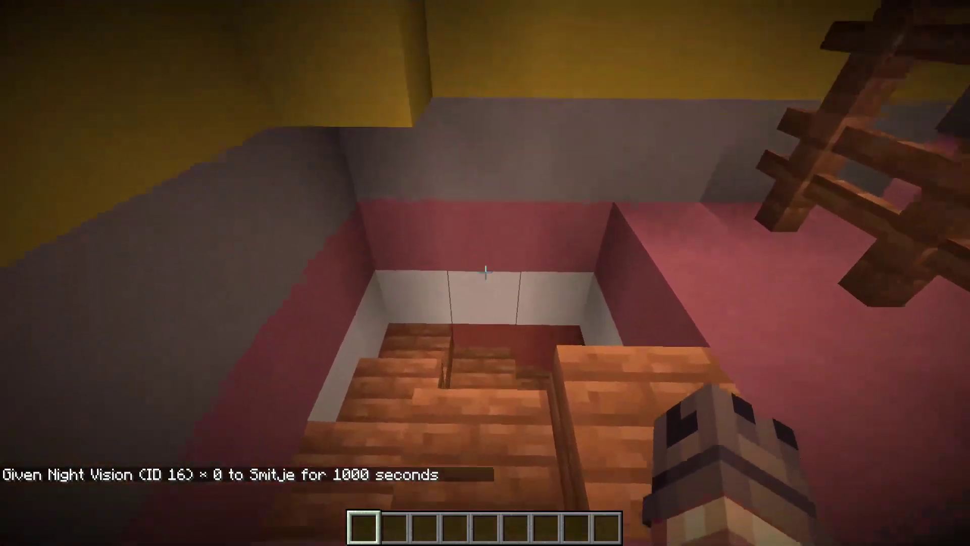
# Explore the terracotta mesa's interior by following its wooden staircases and beam-supported corridors down and back up
pyautogui.press('w')
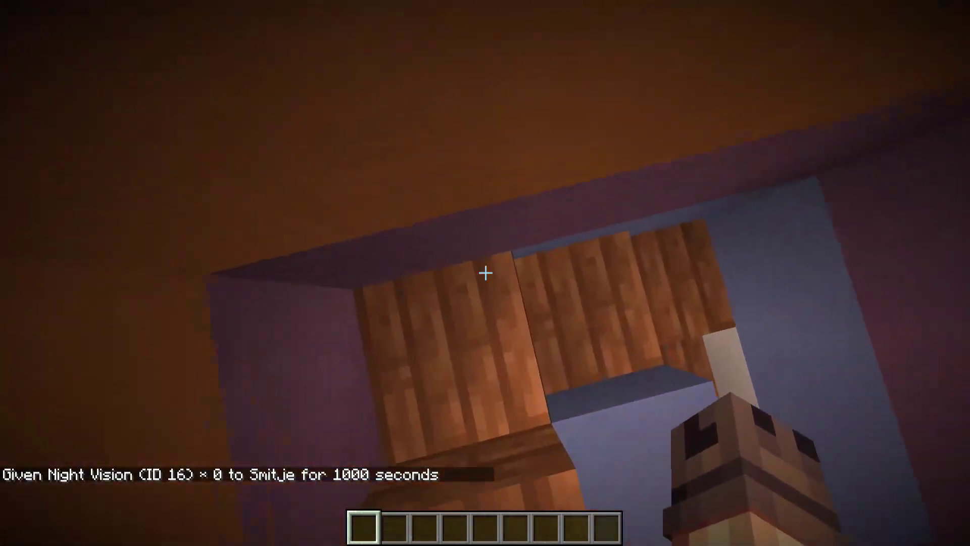
pyautogui.press('w')
pyautogui.press('w')
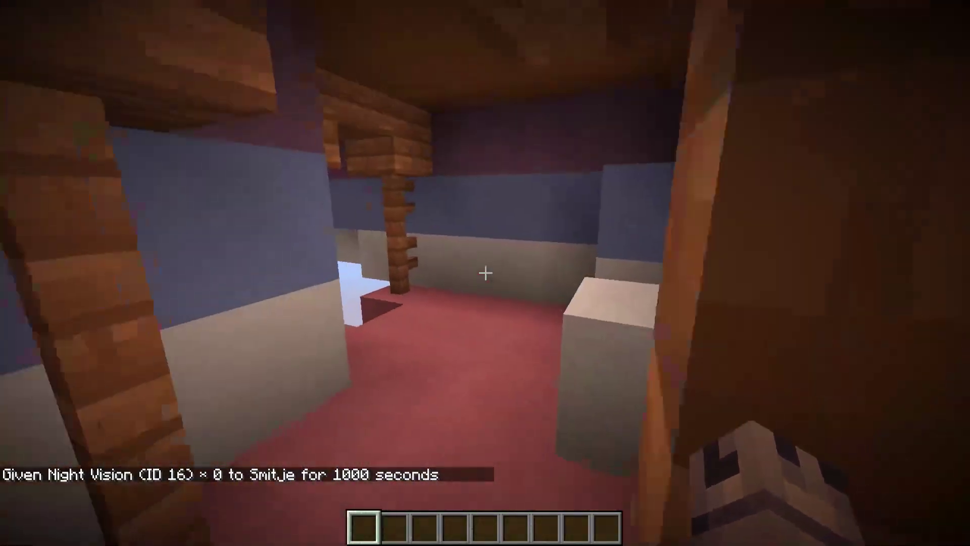
pyautogui.press('w')
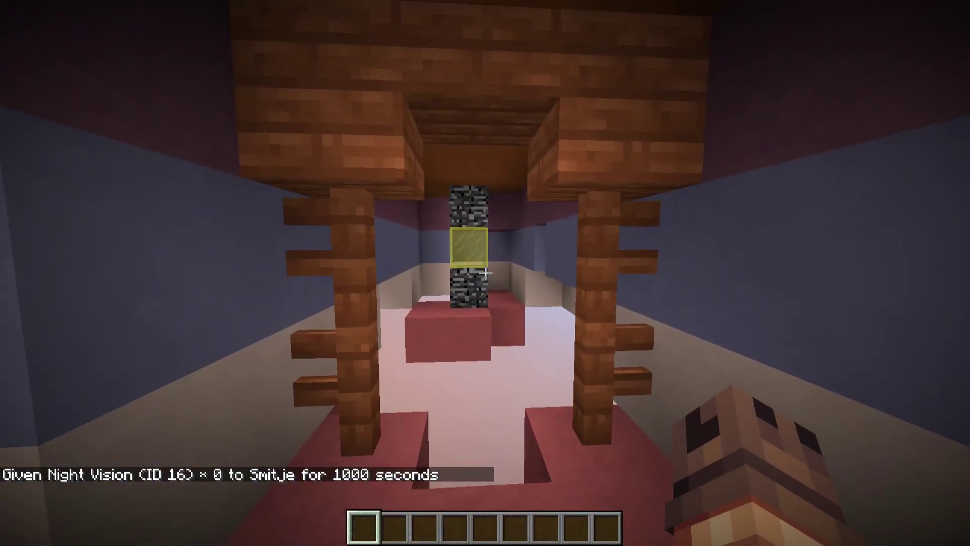
pyautogui.press('w')
pyautogui.press('w')
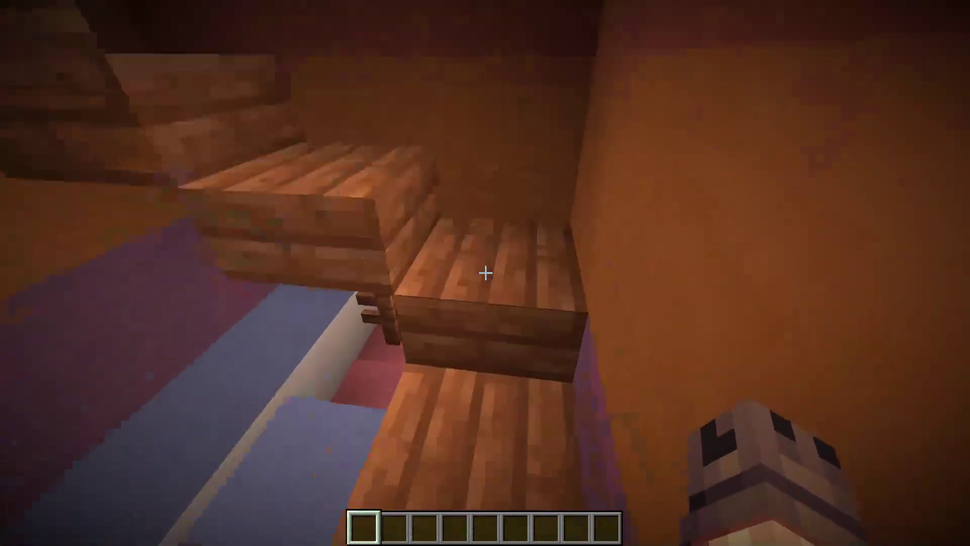
pyautogui.press('w')
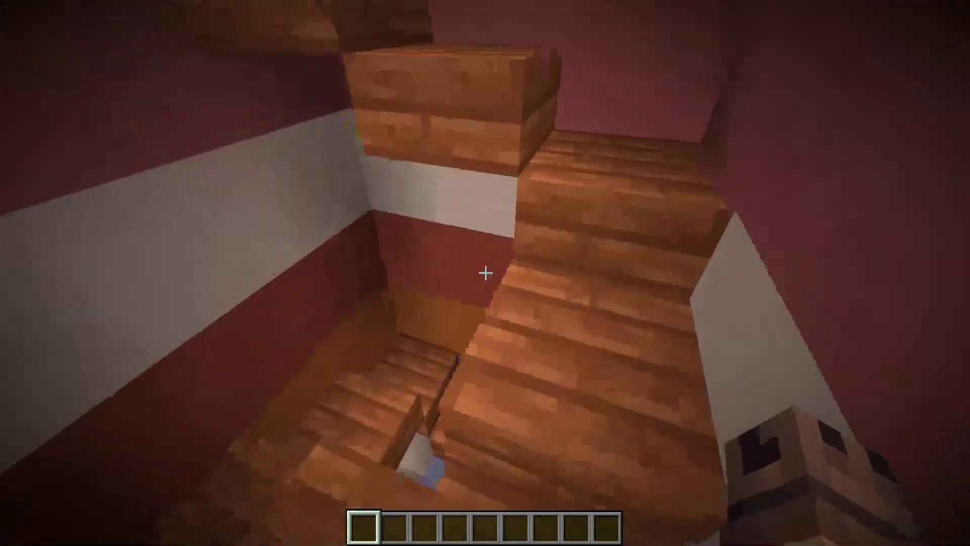
pyautogui.press('w')
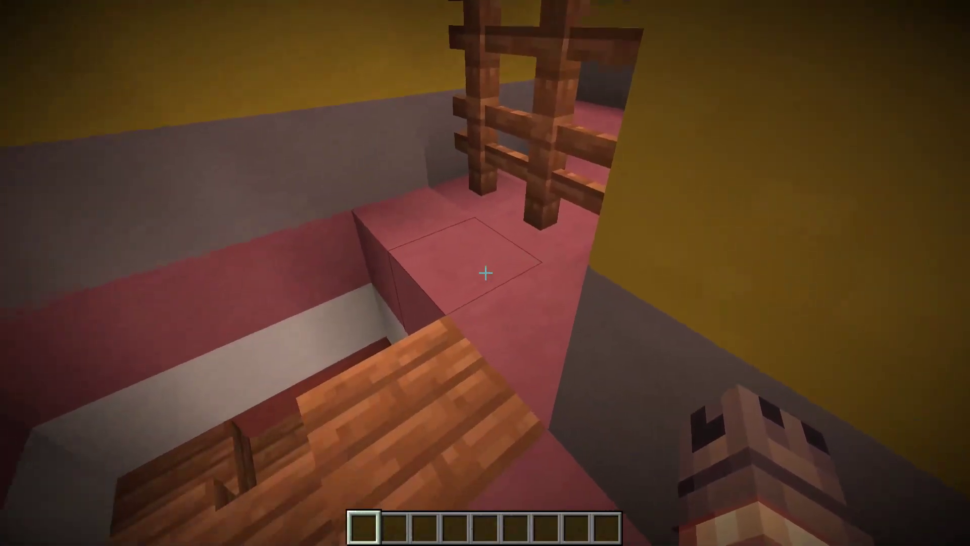
pyautogui.press('w')
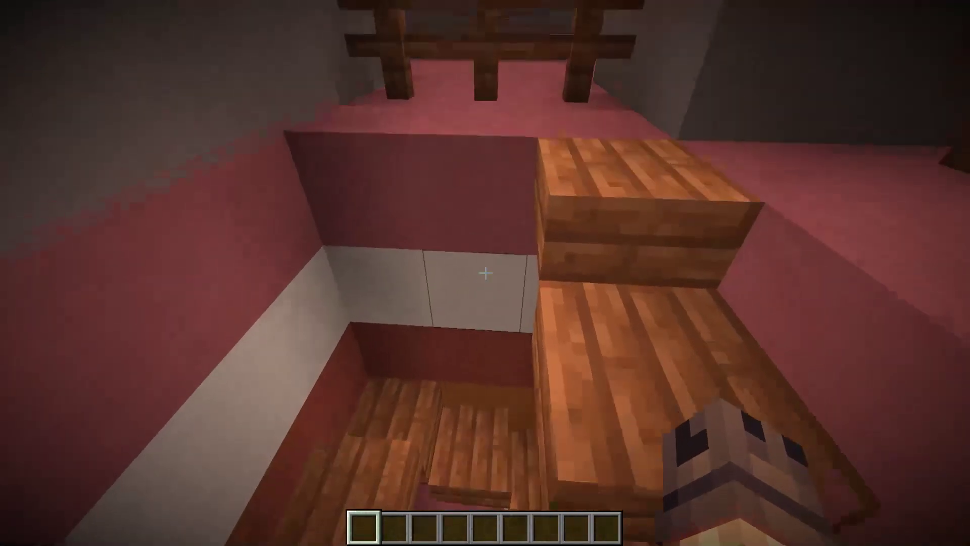
# Follow the terracotta mesa's beam-supported corridor across the open valley and into the central tower's plank-floored passage
pyautogui.press('w')
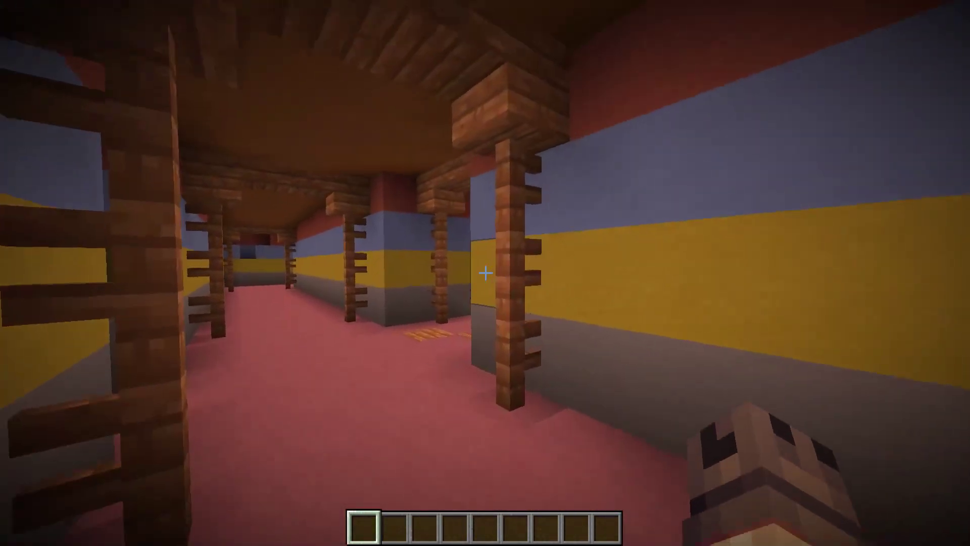
pyautogui.press('w')
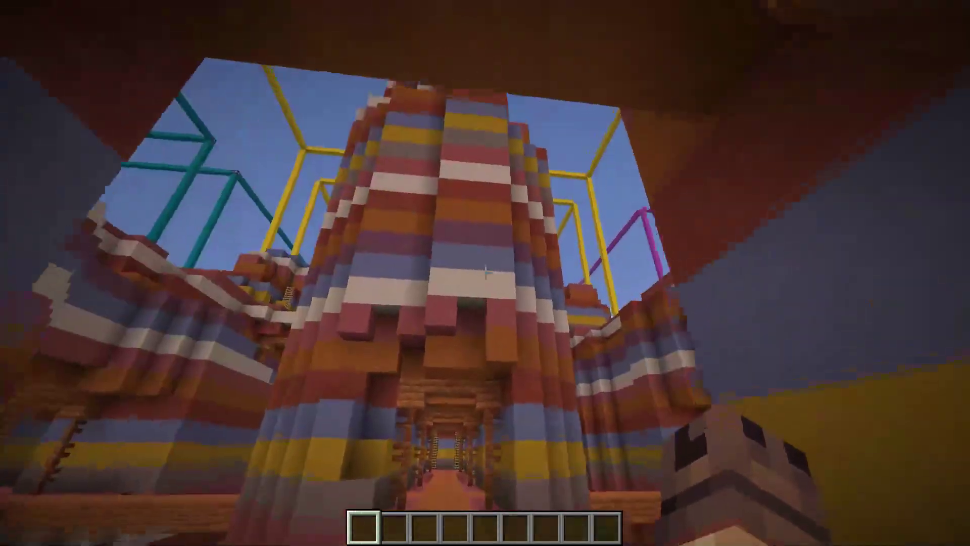
pyautogui.press('w')
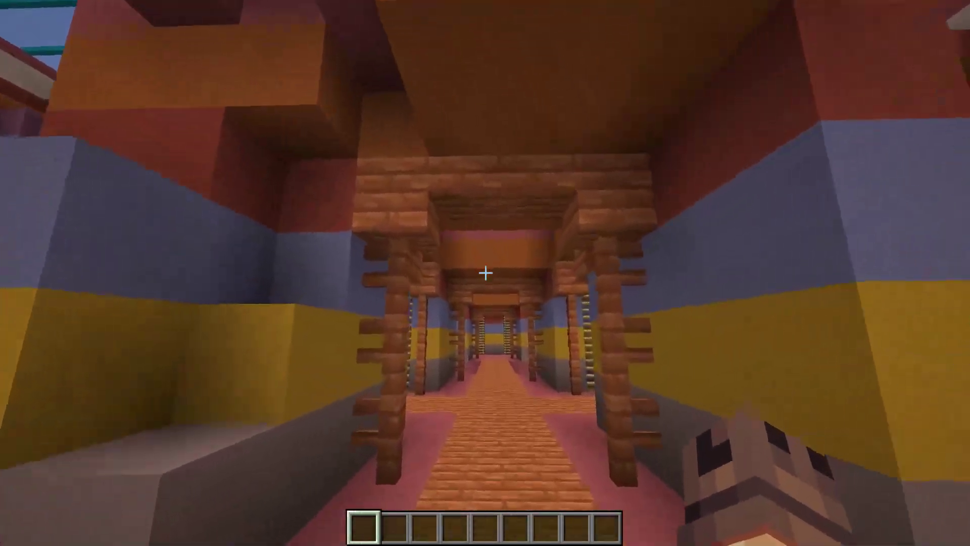
pyautogui.press('w')
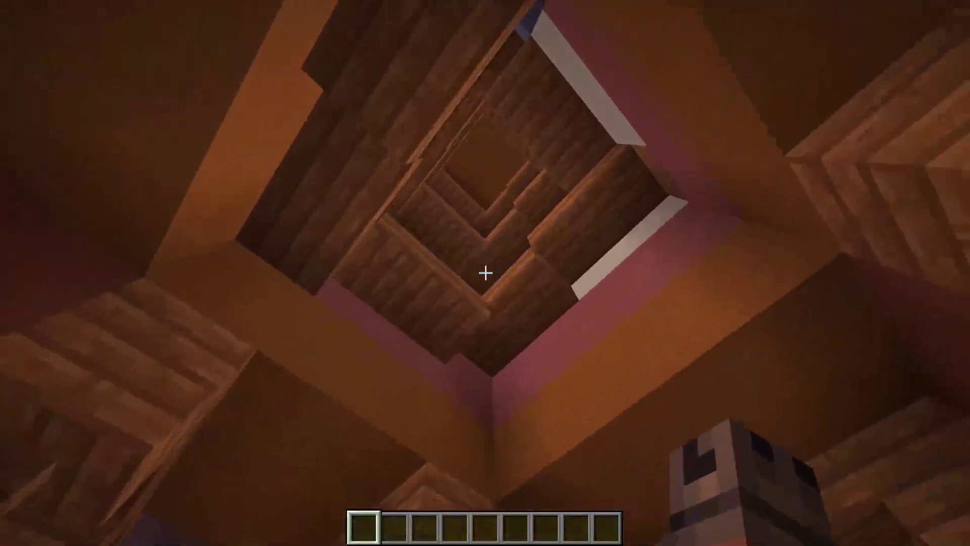
# Climb the wooden staircase that winds up the inside of the mesa tower and walk out onto the plank bridge
pyautogui.press('w')
pyautogui.press('w')
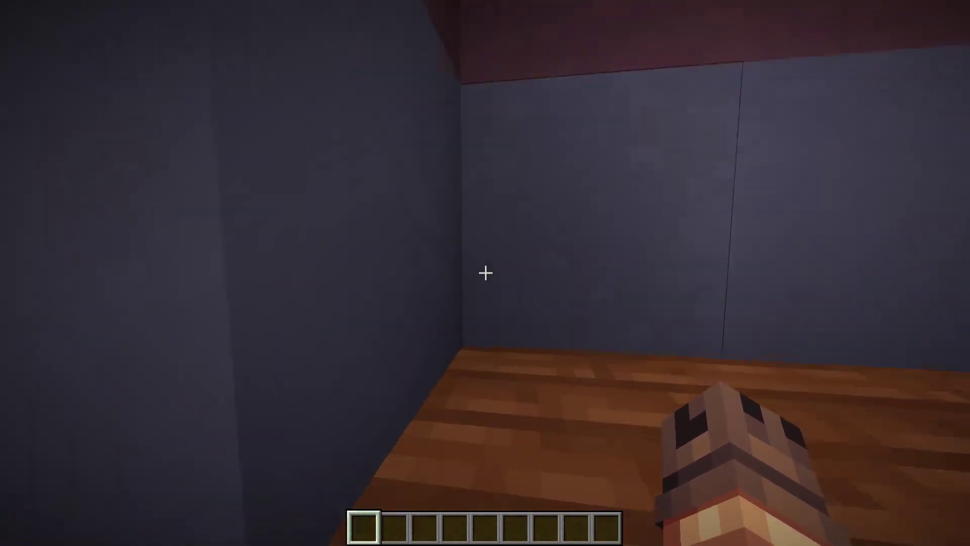
pyautogui.press('w')
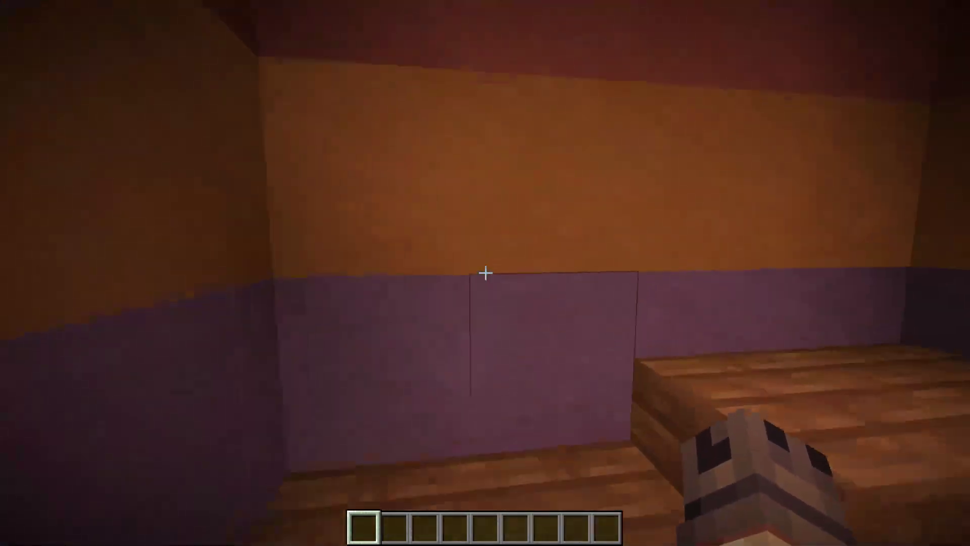
pyautogui.press('w')
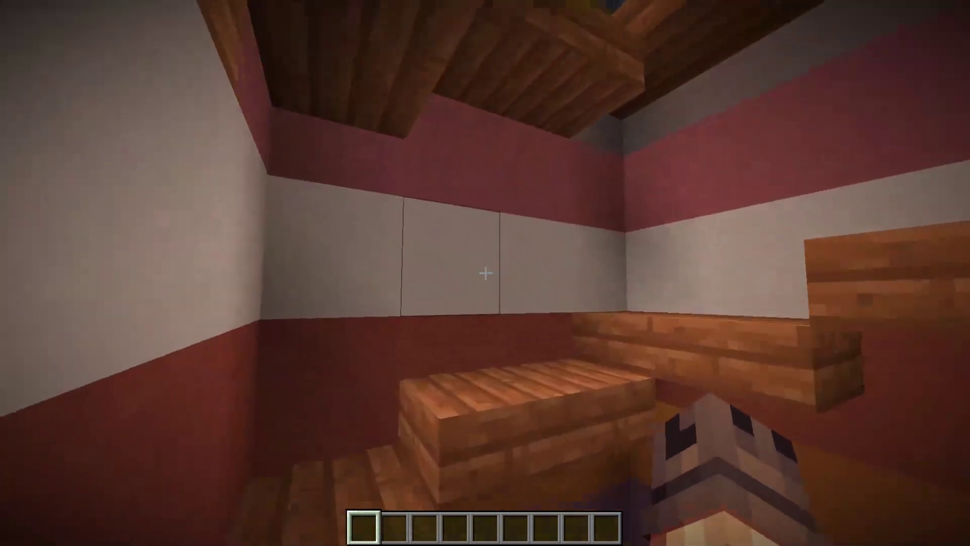
pyautogui.press('w')
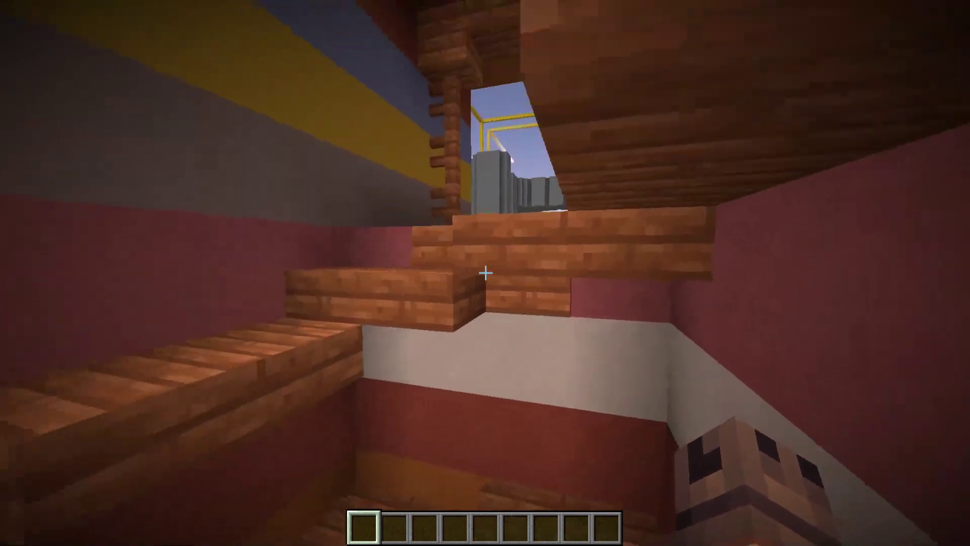
pyautogui.press('w')
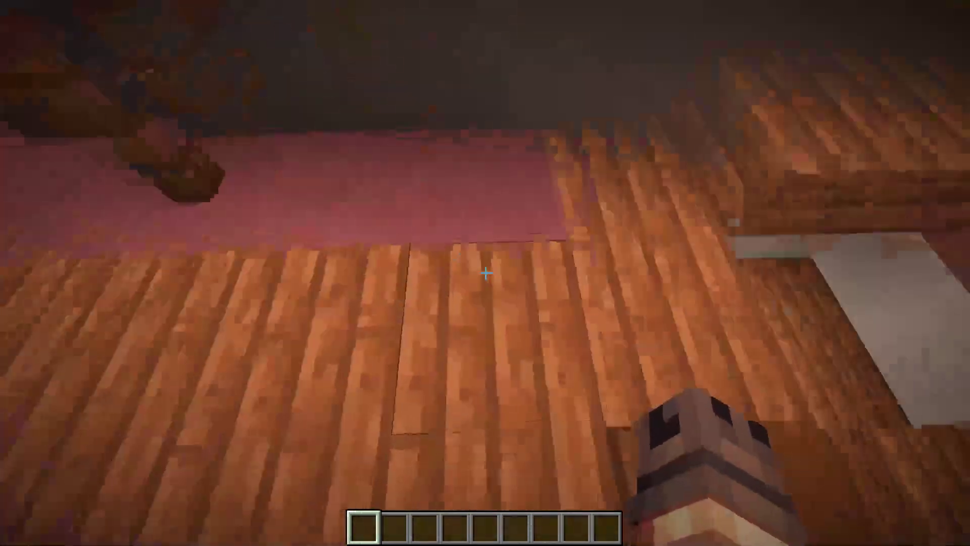
pyautogui.press('w')
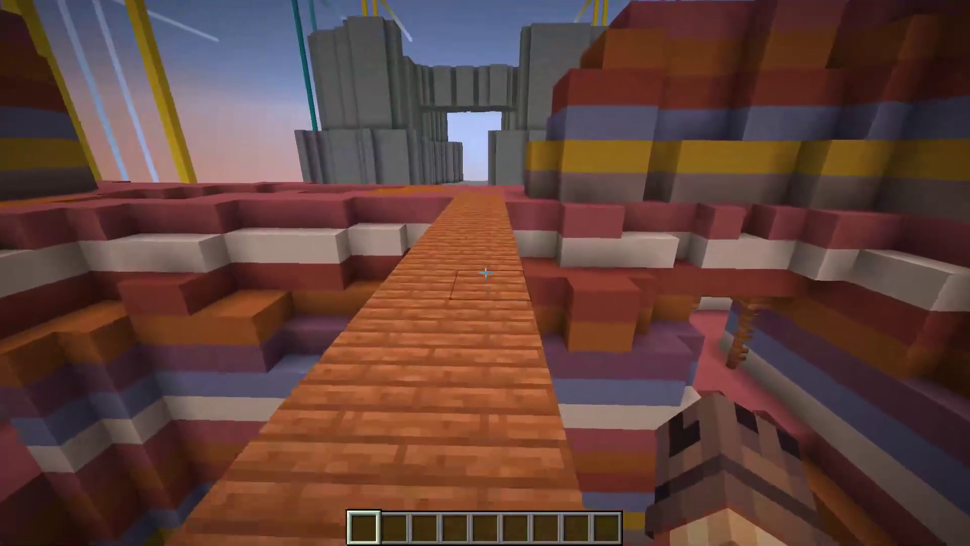
# Cross the plank bridge and fly through the stone island's valley, rising over its thick bridge to inspect it
pyautogui.press('w')
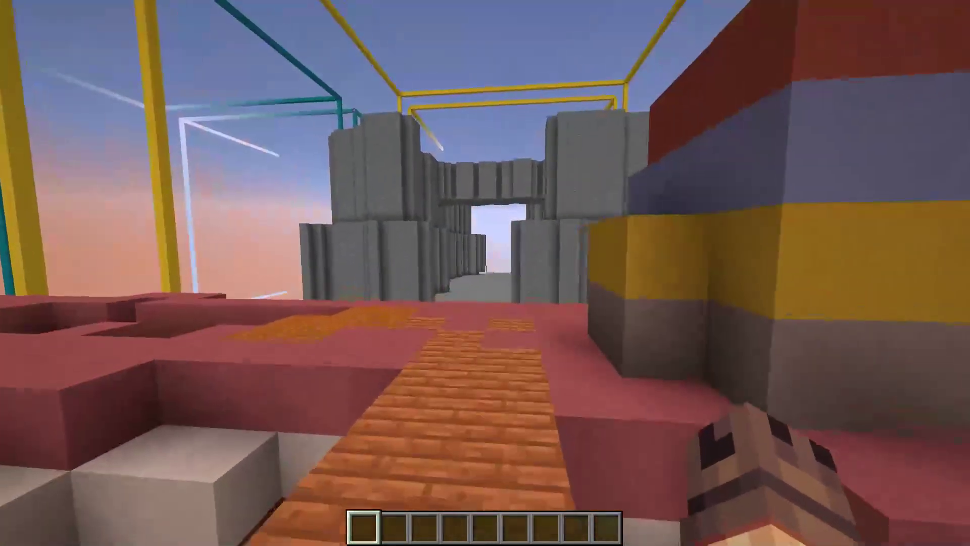
pyautogui.press('w')
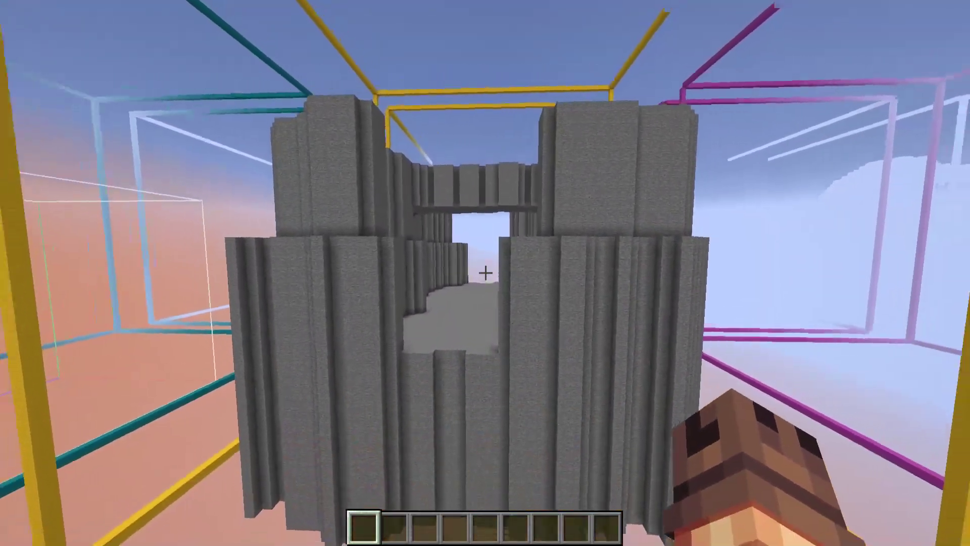
pyautogui.press('w')
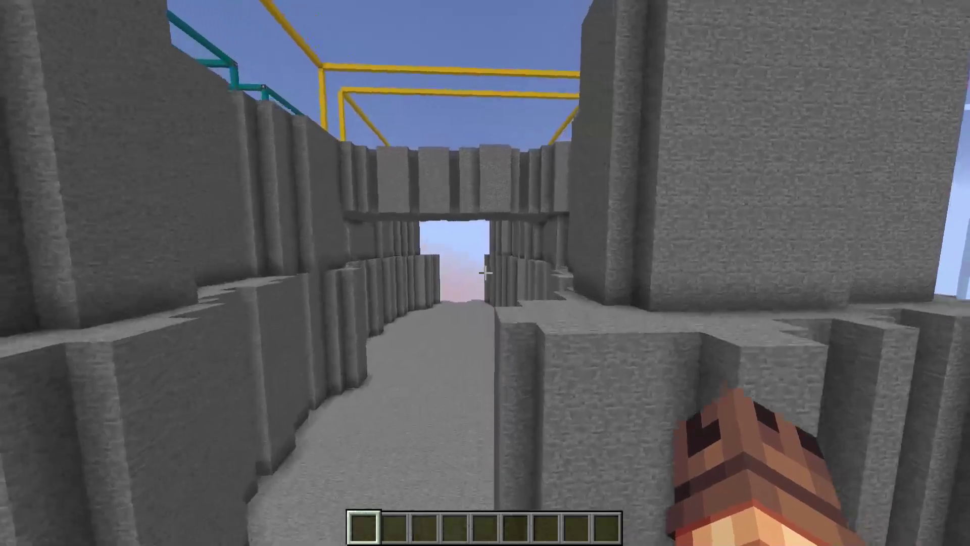
pyautogui.press('space')
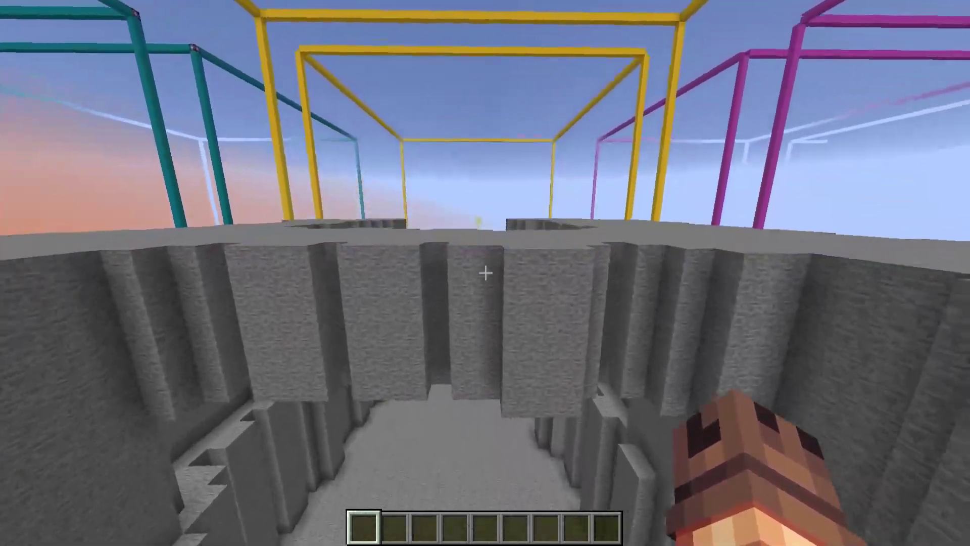
pyautogui.press('w')
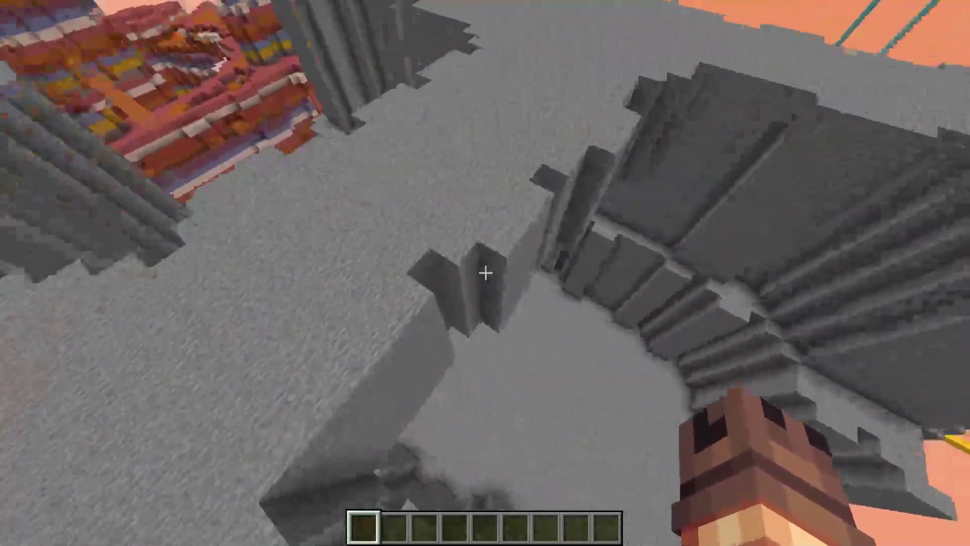
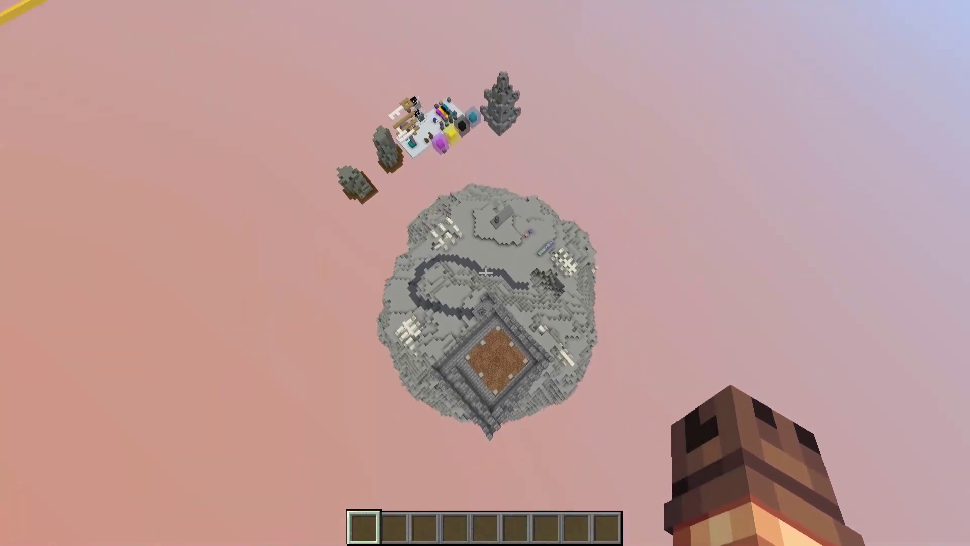
# Go to the stone brick fortress on the grey island and climb its staircase into the room with the coloured wall blocks
pyautogui.press('w')
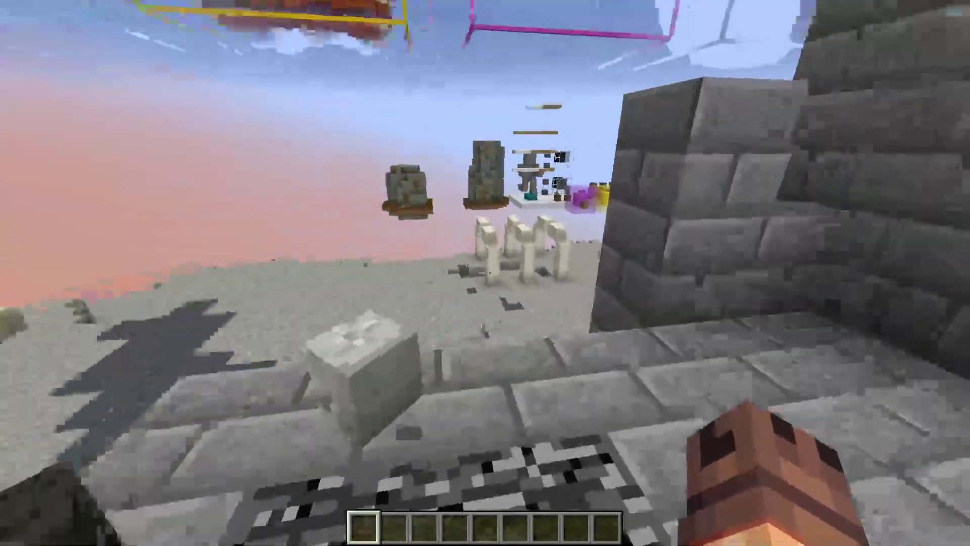
pyautogui.press('w')
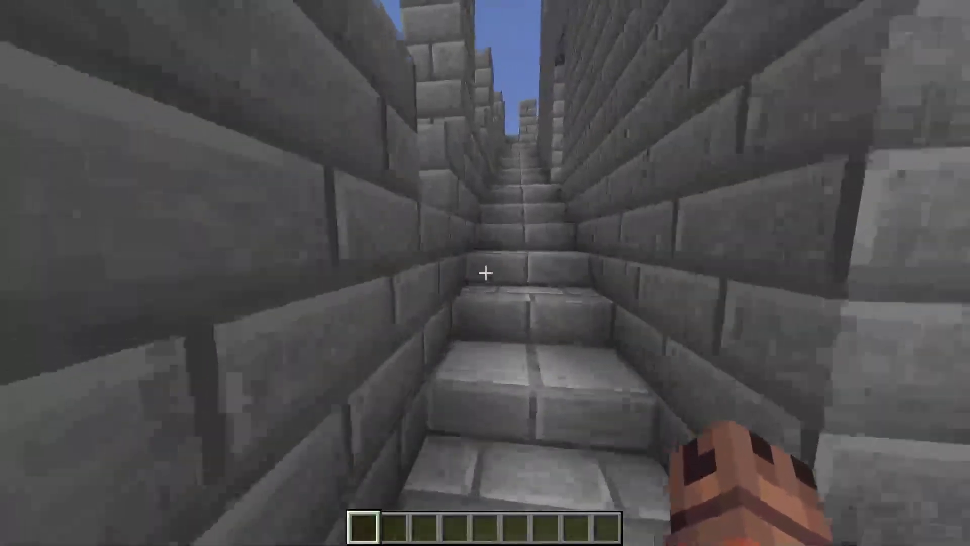
pyautogui.press('w')
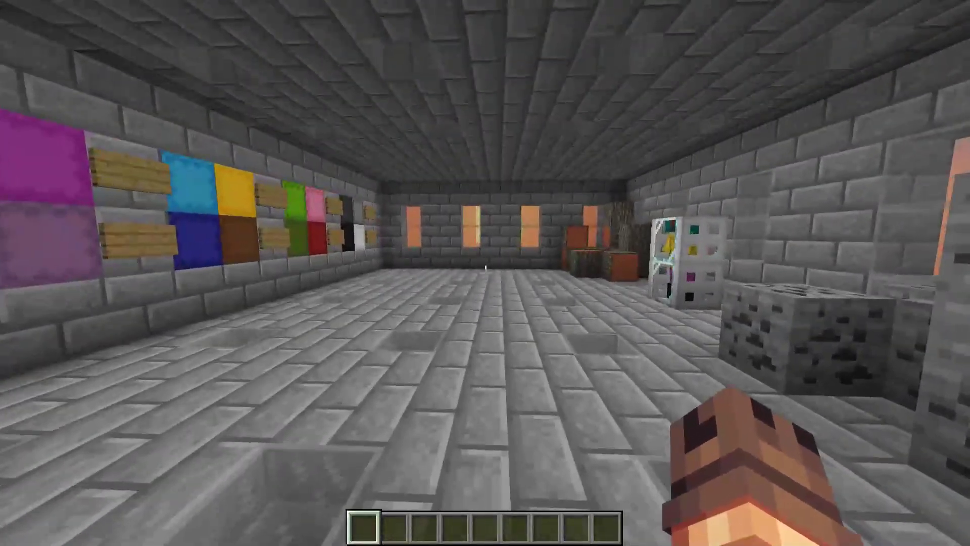
# Walk around the fortress room to examine the coloured wall blocks, signs, glass display case, acacia logs and ore pile
pyautogui.press('w')
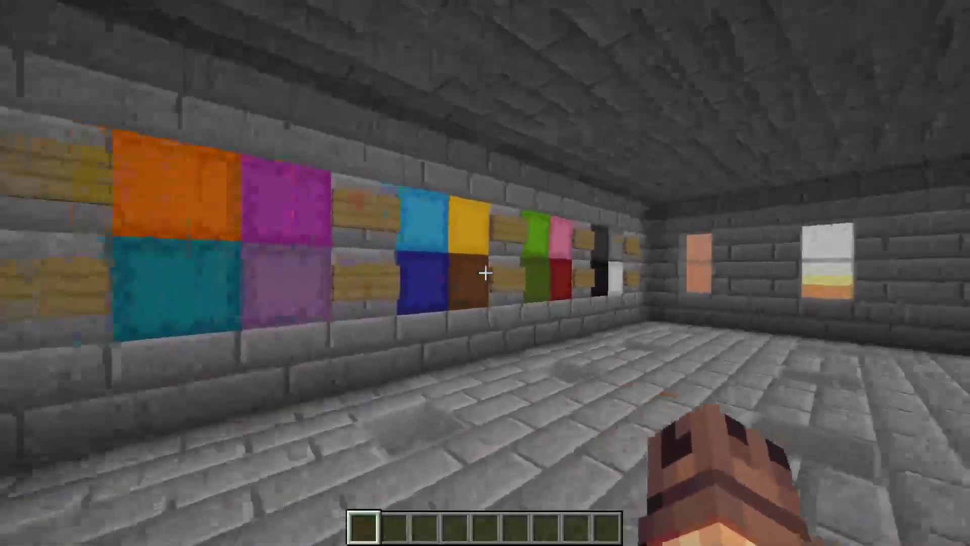
pyautogui.press('w')
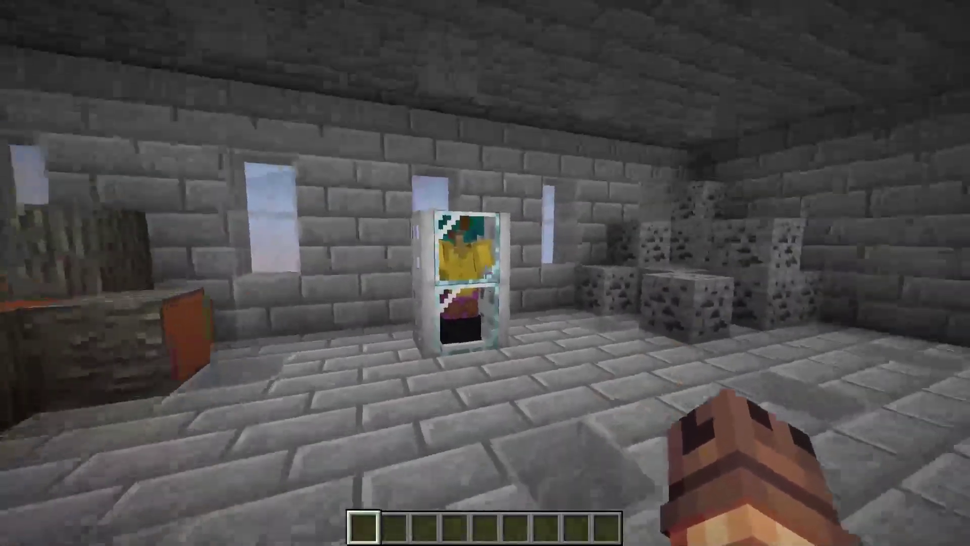
pyautogui.press('w')
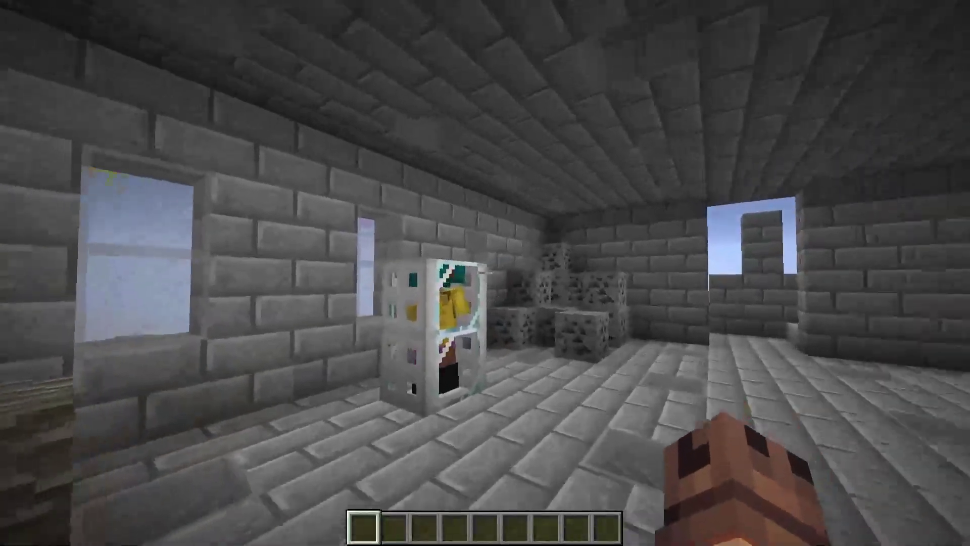
pyautogui.press('w')
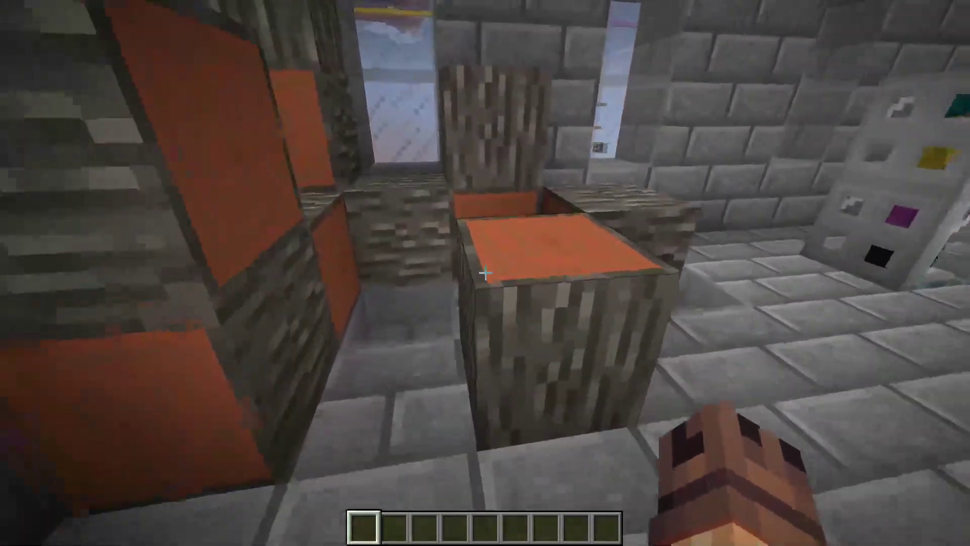
pyautogui.press('w')
pyautogui.press('w')
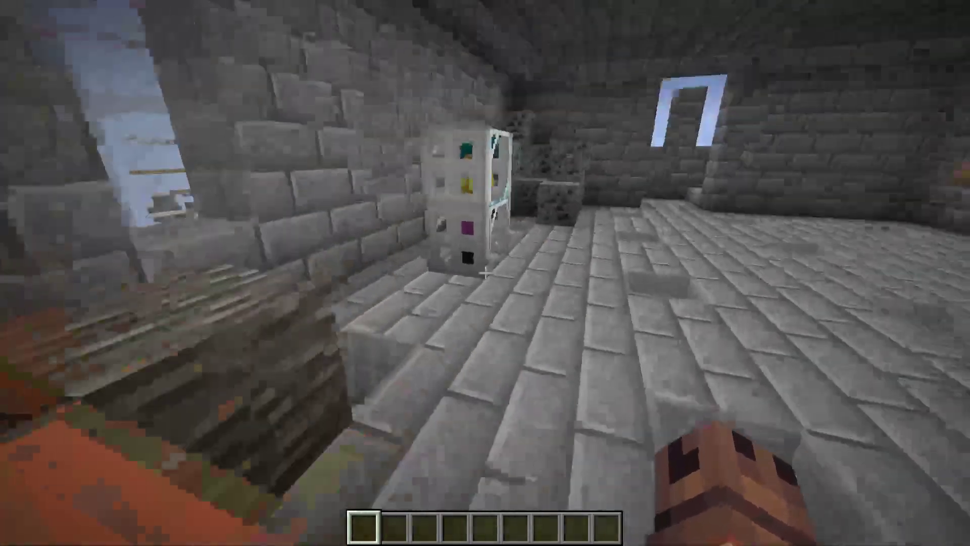
pyautogui.press('w')
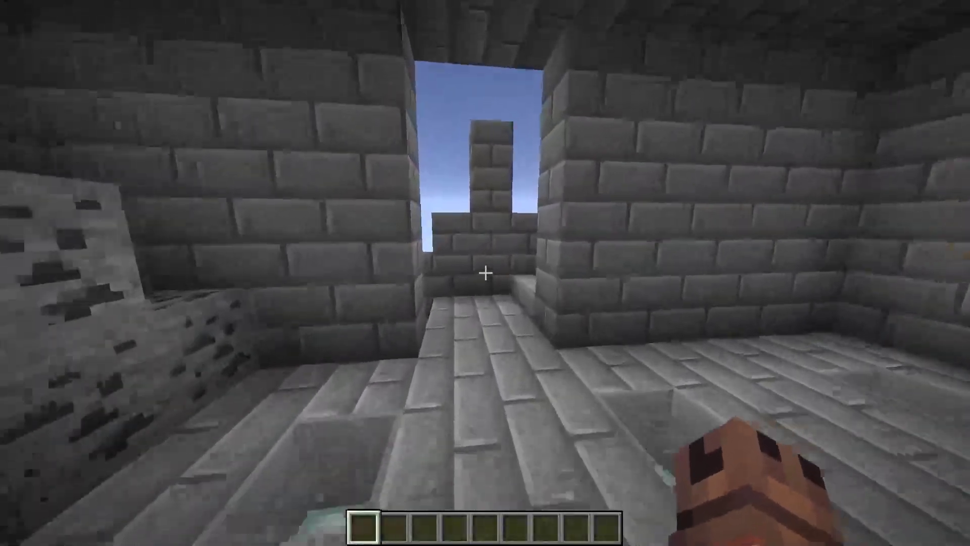
# Take the outer stone brick stairs to the room with the coloured glass pedestals and approach the magenta one
pyautogui.press('w')
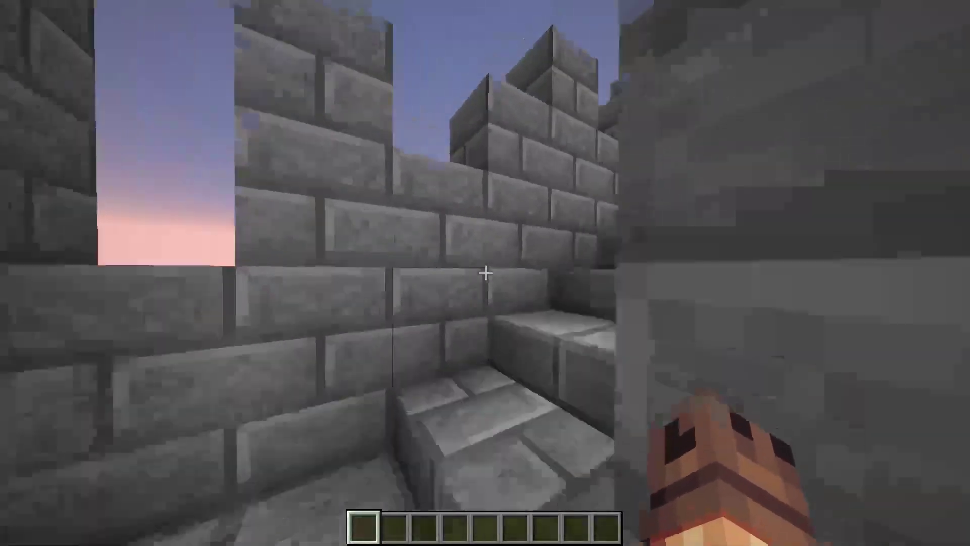
pyautogui.press('w')
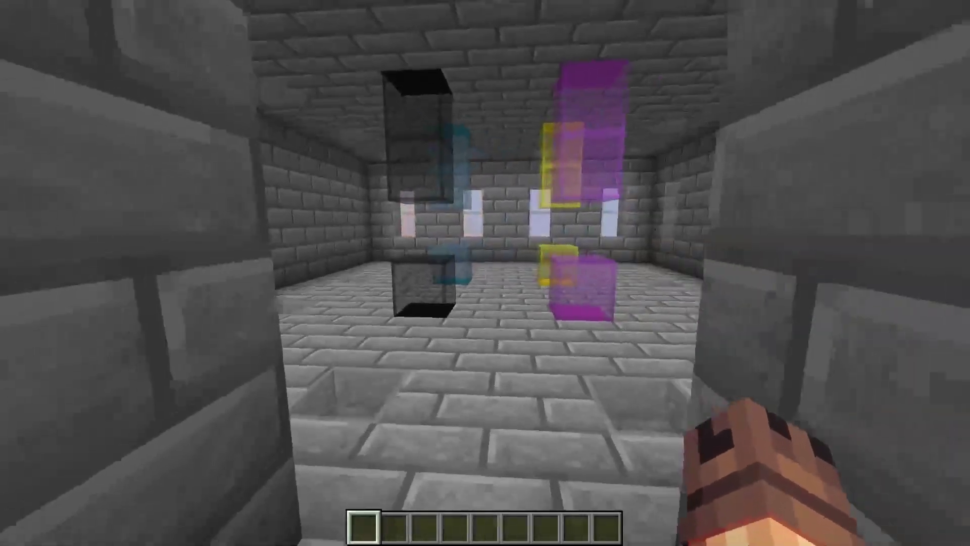
pyautogui.press('w')
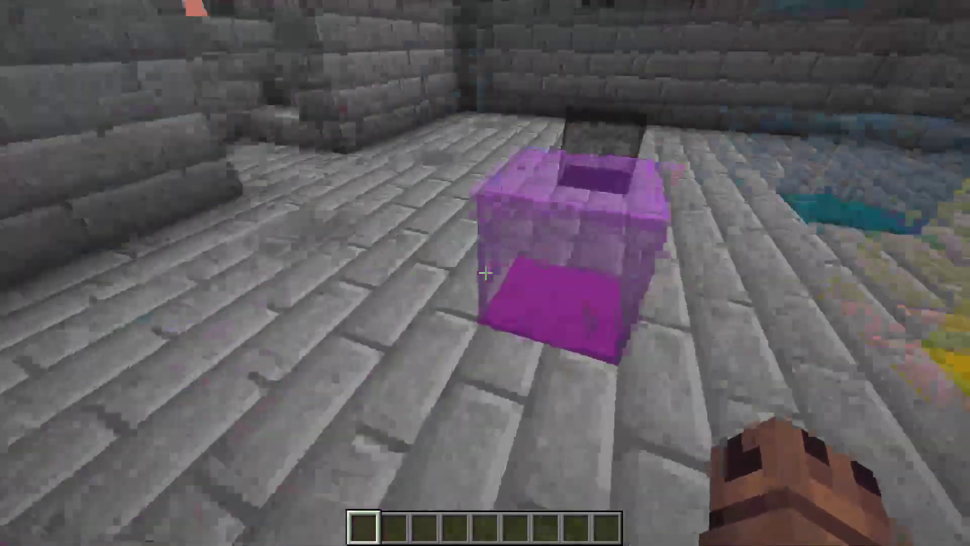
# Take a block of Magenta Wool from Building Blocks into the first hotbar slot
pyautogui.press('e')
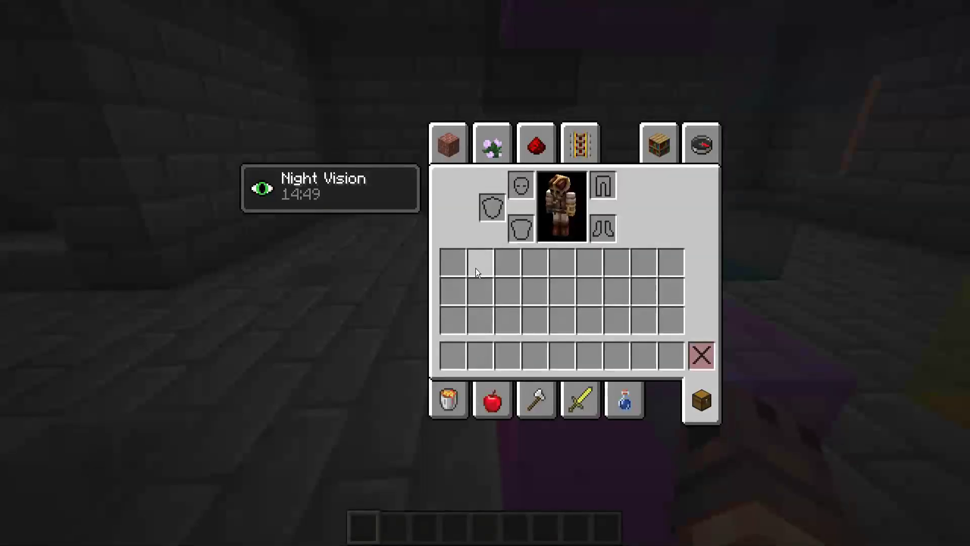
pyautogui.click(445, 161)
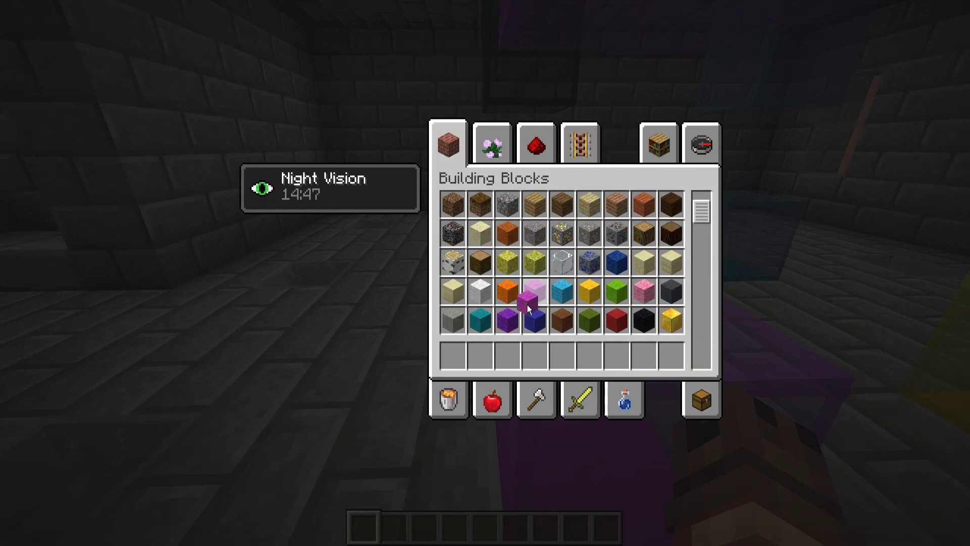
pyautogui.click(453, 355)
pyautogui.press('e')
# Throw the magenta wool past the magenta glass pedestal and pick it back up
pyautogui.press('s')
pyautogui.press('d')
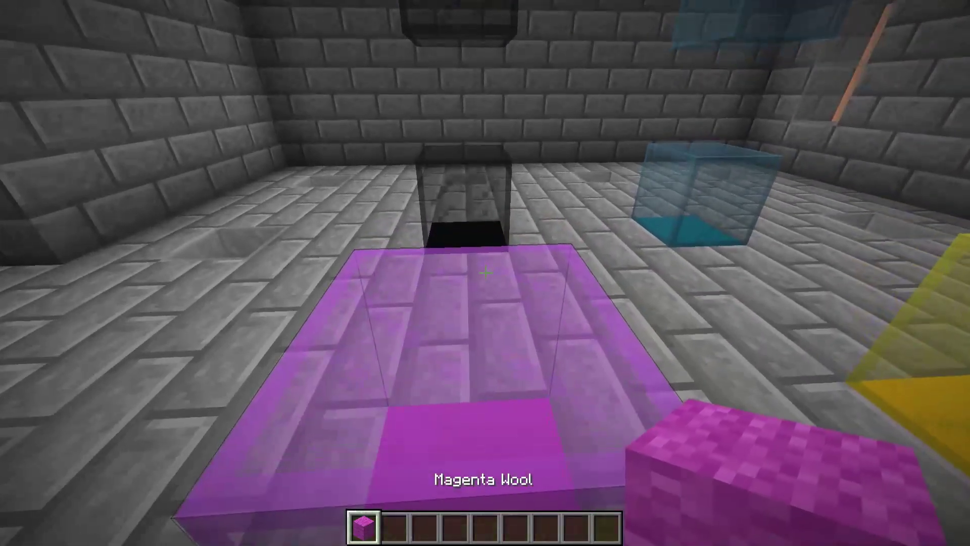
pyautogui.press('s')
pyautogui.press('d')
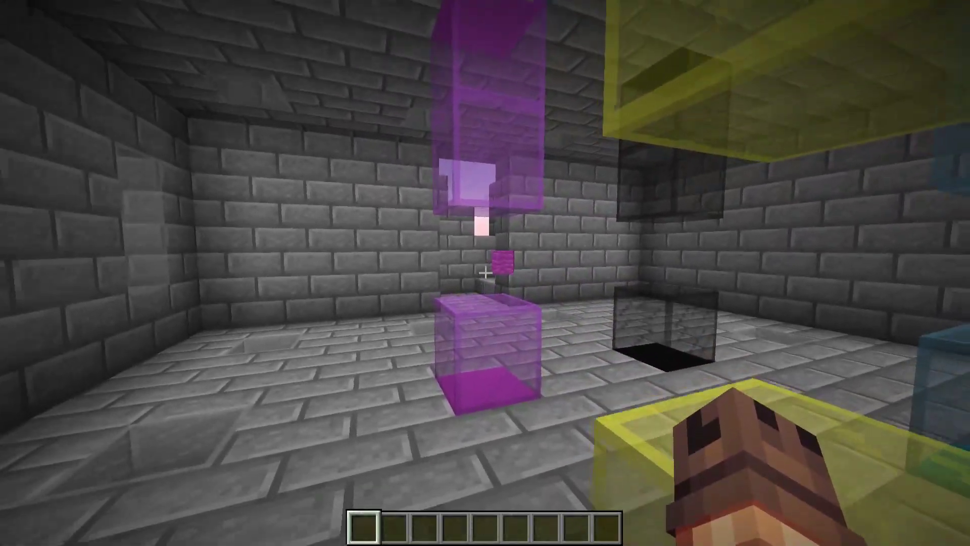
pyautogui.press('w')
pyautogui.press('w')
pyautogui.press('a')
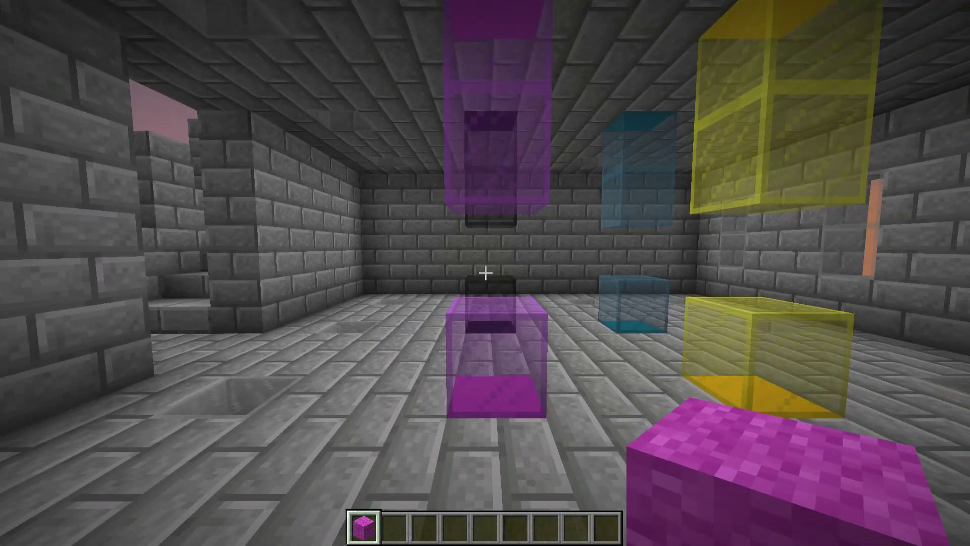
# Try placing the magenta wool block in the gap of the magenta glass pedestal, and break it out again
pyautogui.press('w')
pyautogui.click(486, 273)
pyautogui.rightClick(485, 273)
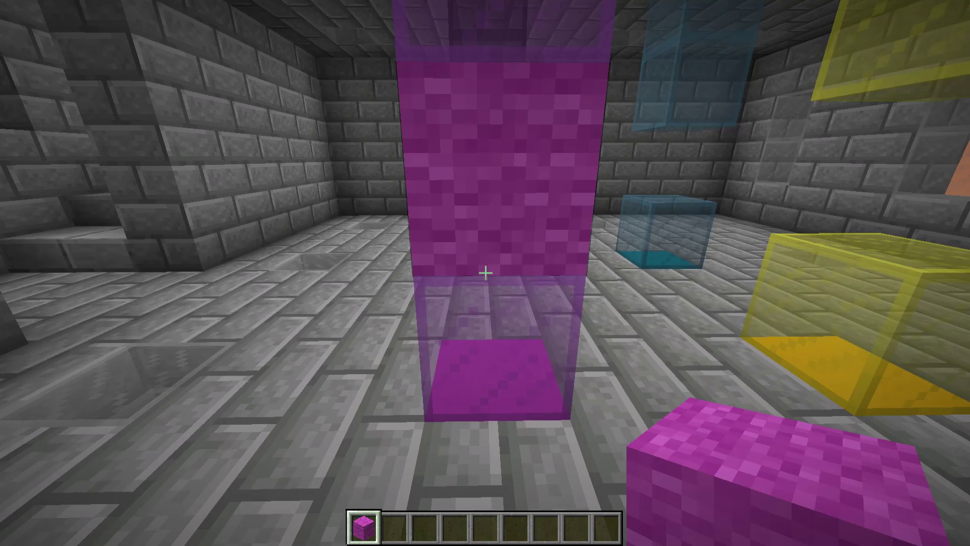
pyautogui.click(486, 273)
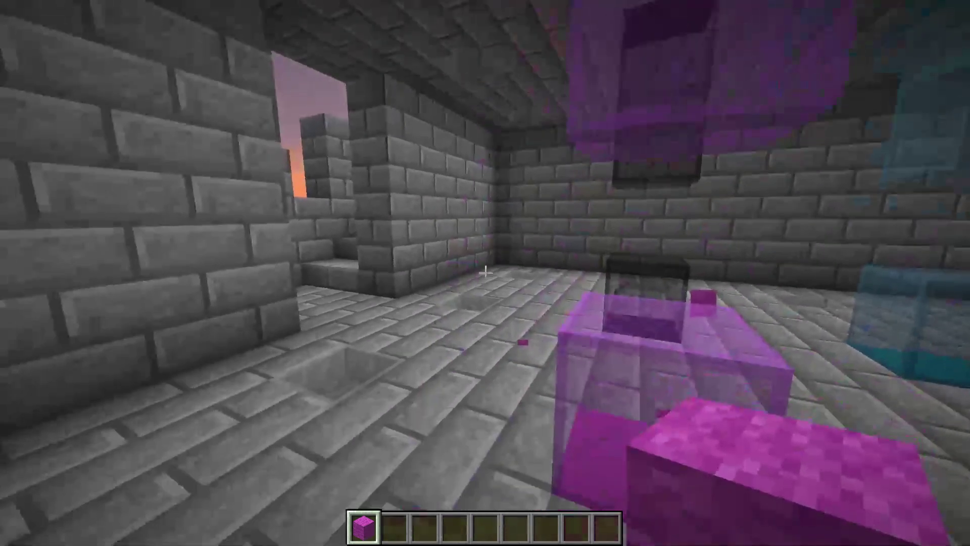
# Try placing the magenta wool in the gaps of the black and magenta glass pedestals, and copy Stone Bricks into the first hotbar slot
pyautogui.rightClick(486, 273)
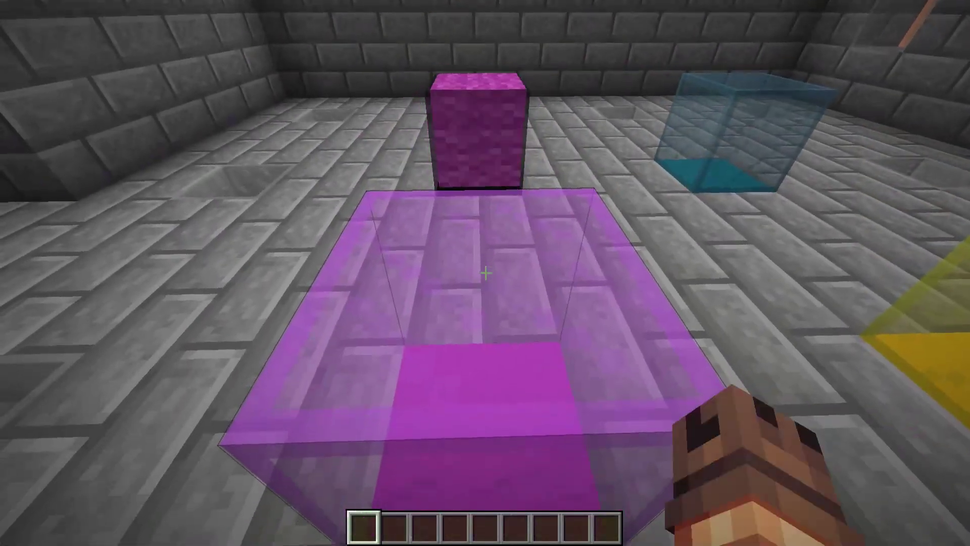
pyautogui.middleClick(486, 273)
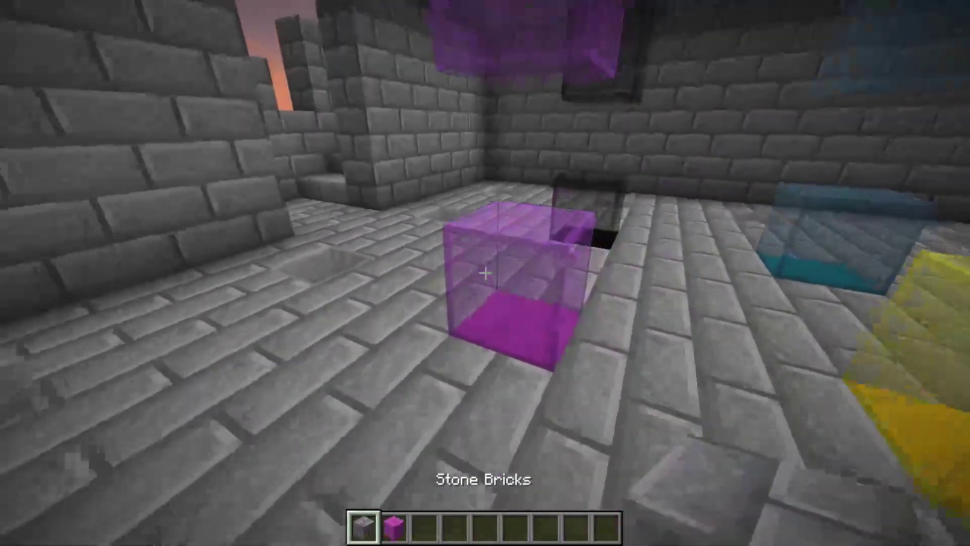
pyautogui.press('2')
pyautogui.rightClick(486, 273)
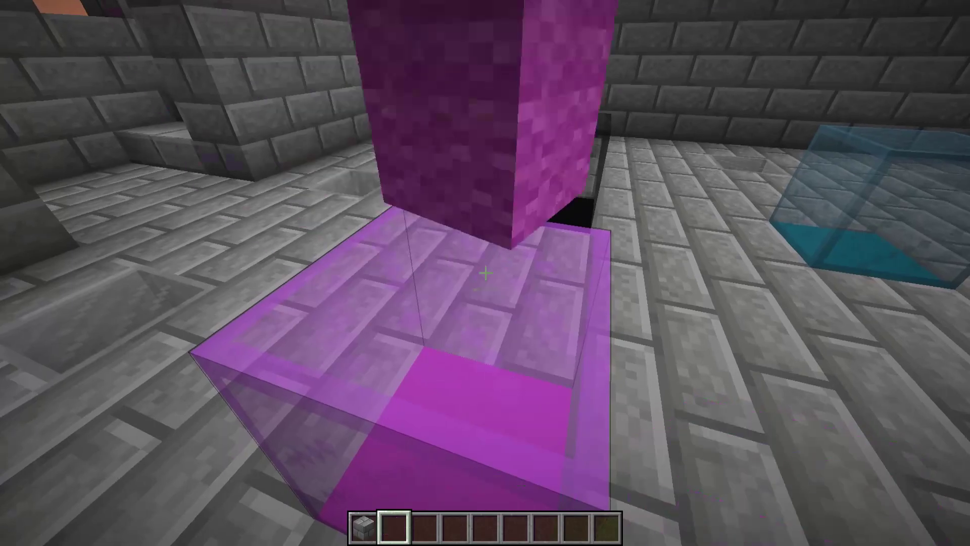
pyautogui.press('1')
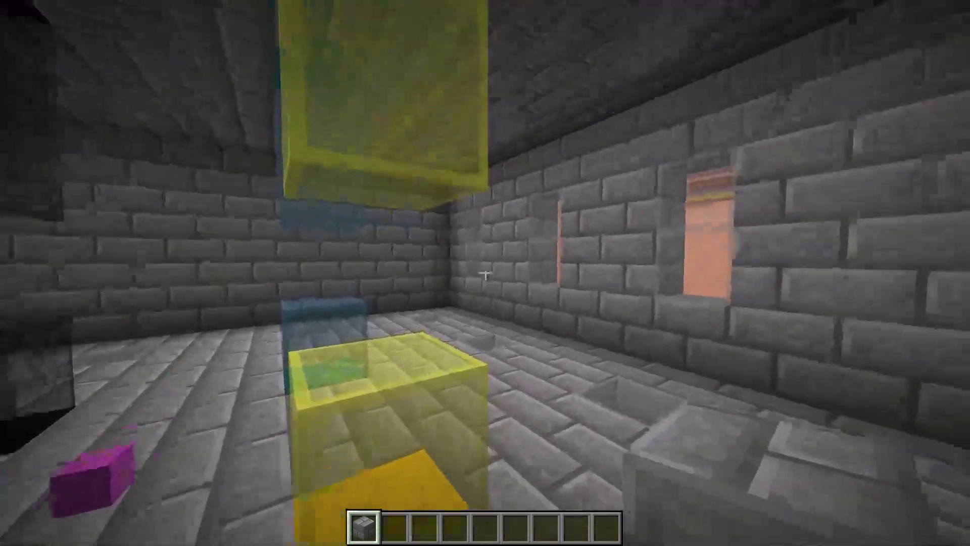
pyautogui.click(486, 273)
# Leave the pedestal room, climb the outer stairs to the battlemented roof, and inspect the brown plate in the middle of its dirt floor
pyautogui.press('w')
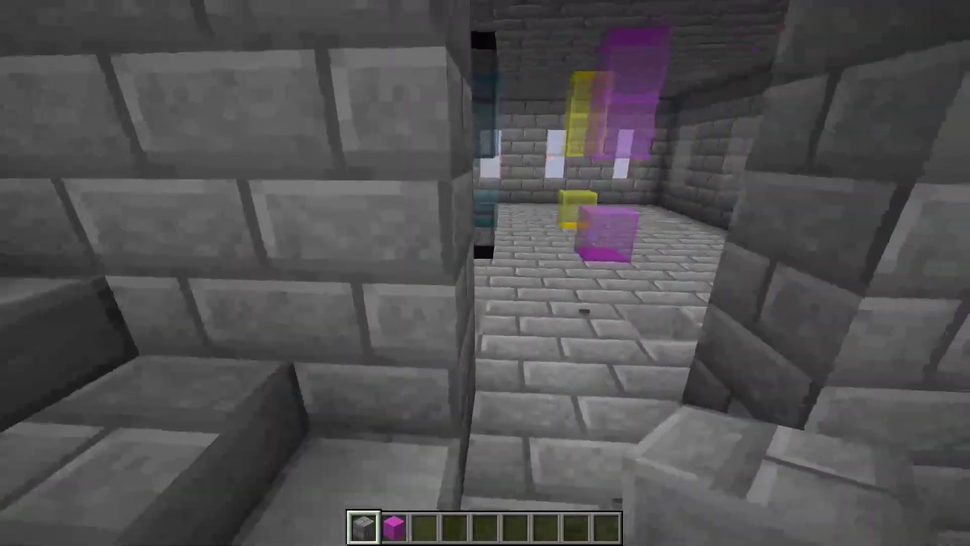
pyautogui.press('w')
pyautogui.press('w')
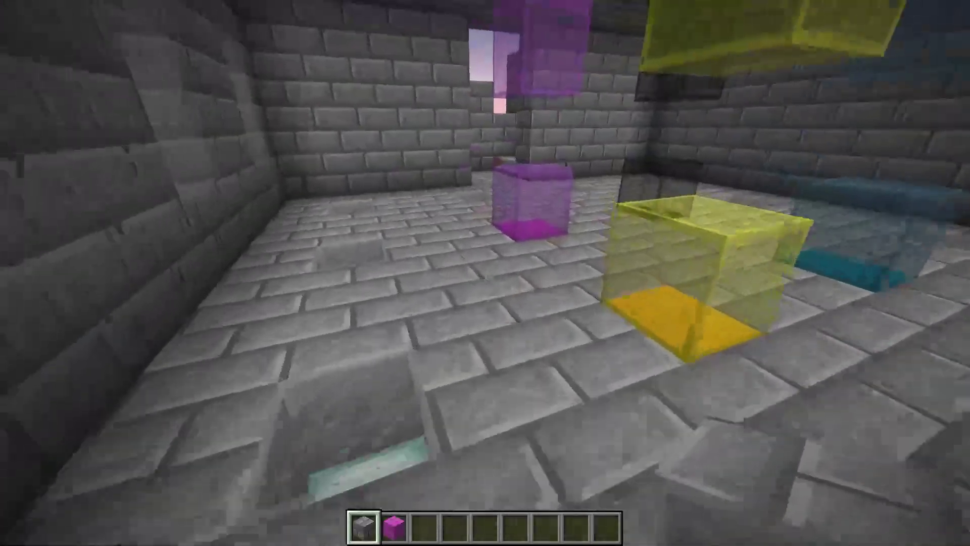
pyautogui.press('w')
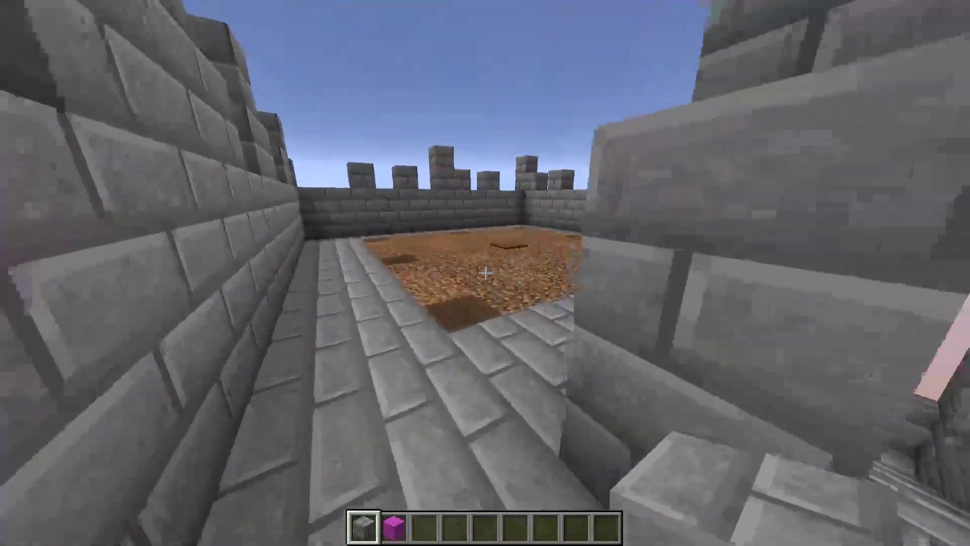
pyautogui.press('space')
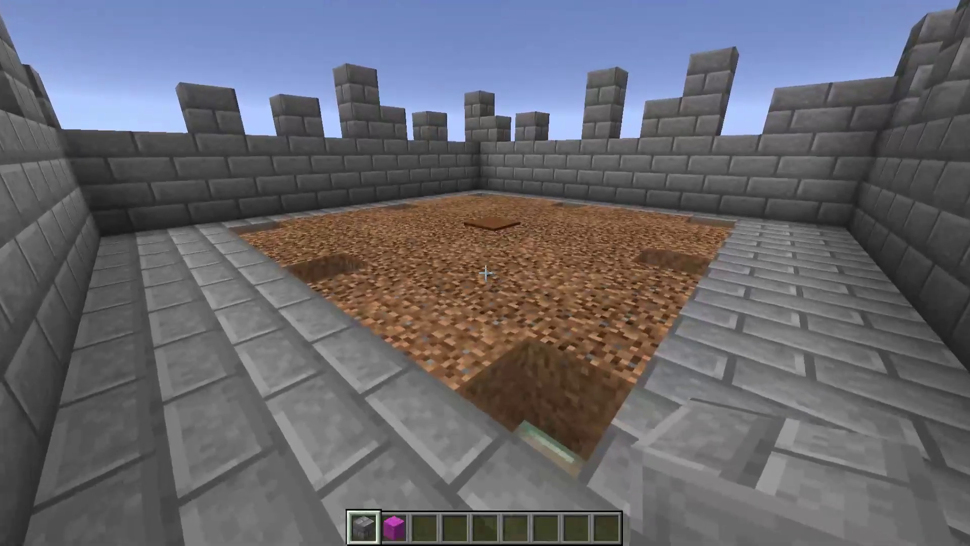
pyautogui.press('w')
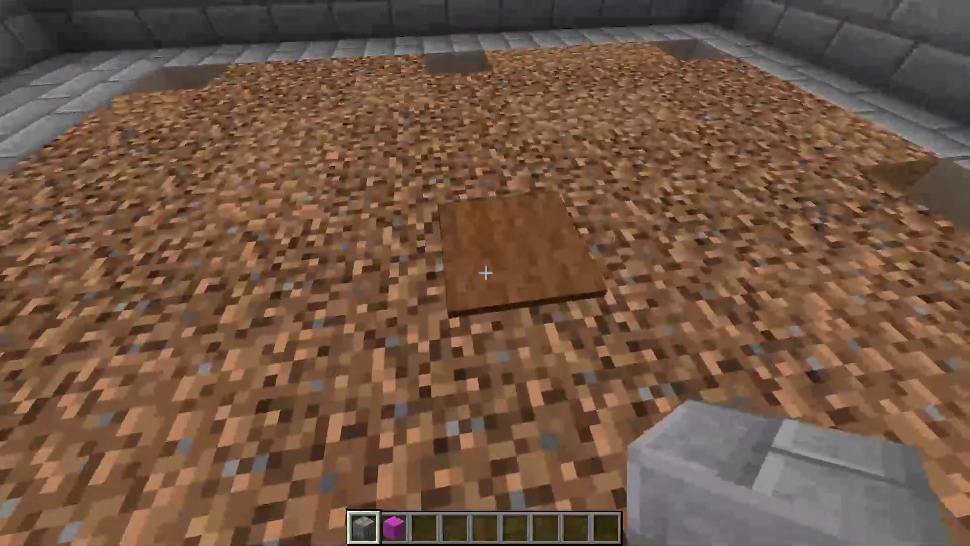
pyautogui.press('w')
# Go back down beside the outer stone brick stairs to the tower's foot and view its windowed facade from below
pyautogui.press('space')
pyautogui.press('w')
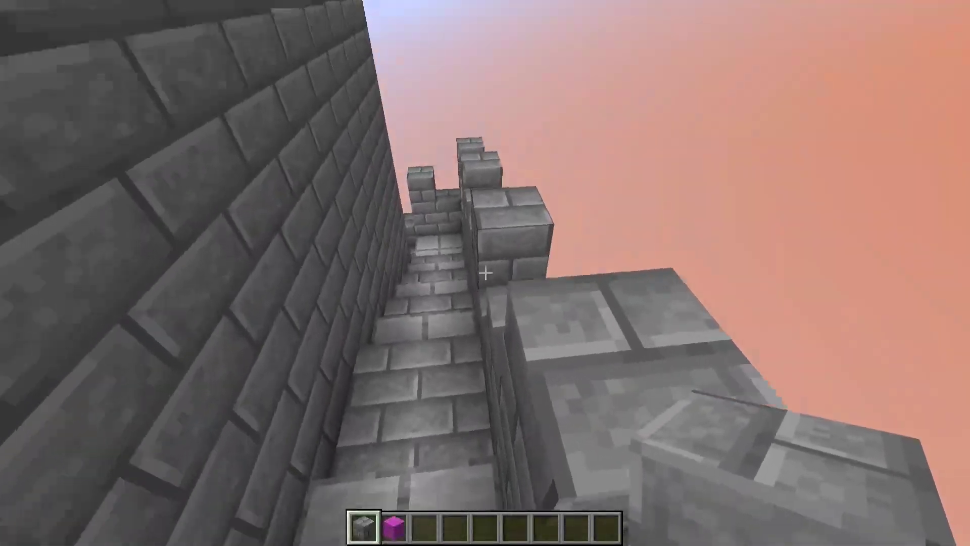
pyautogui.press('w')
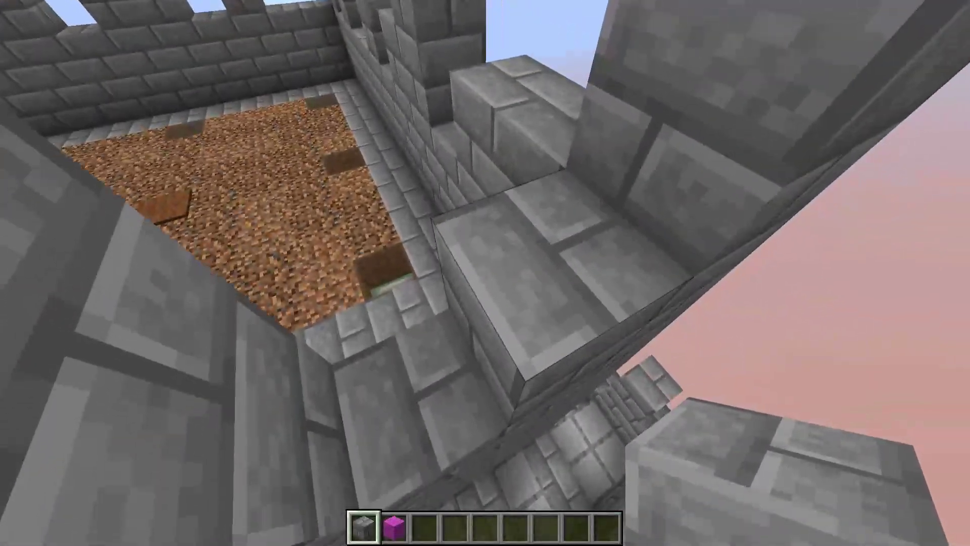
pyautogui.press('space')
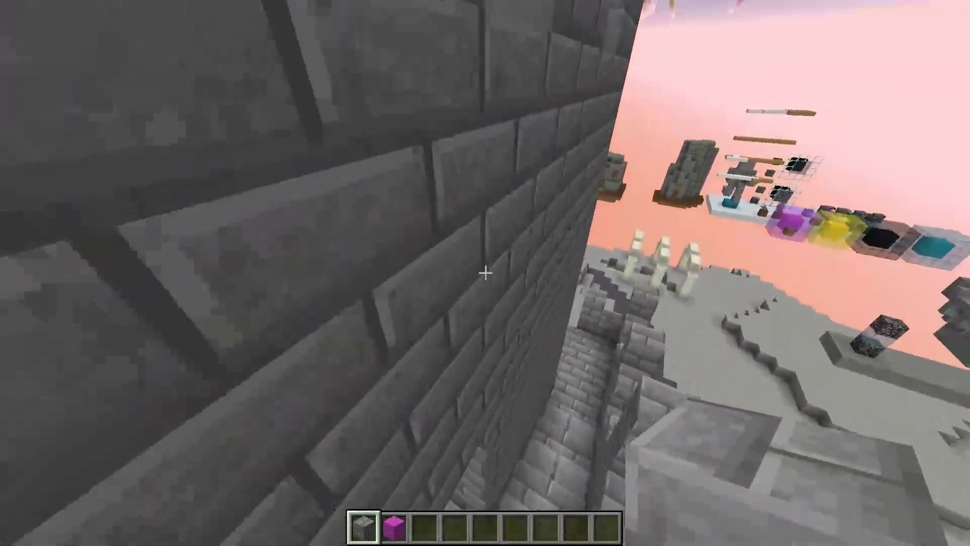
pyautogui.press('shift')
pyautogui.press('w')
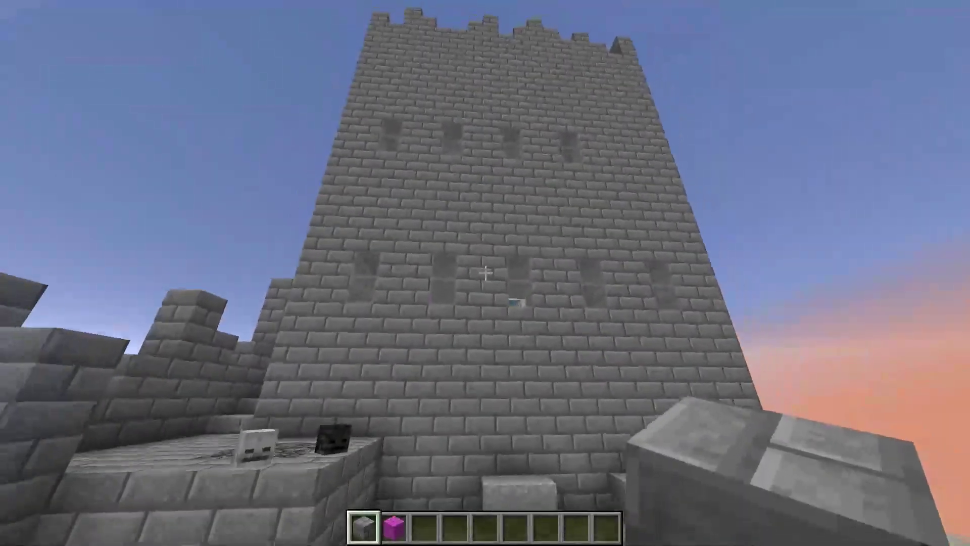
pyautogui.press('s')
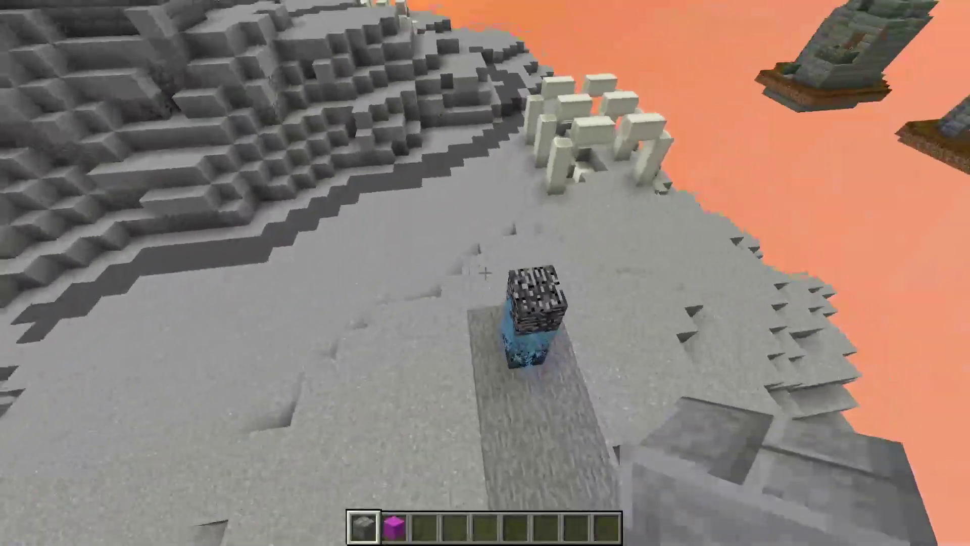
# Go to the bedrock pedestal on the stone path and examine the blue glass block in its gap
pyautogui.press('w')
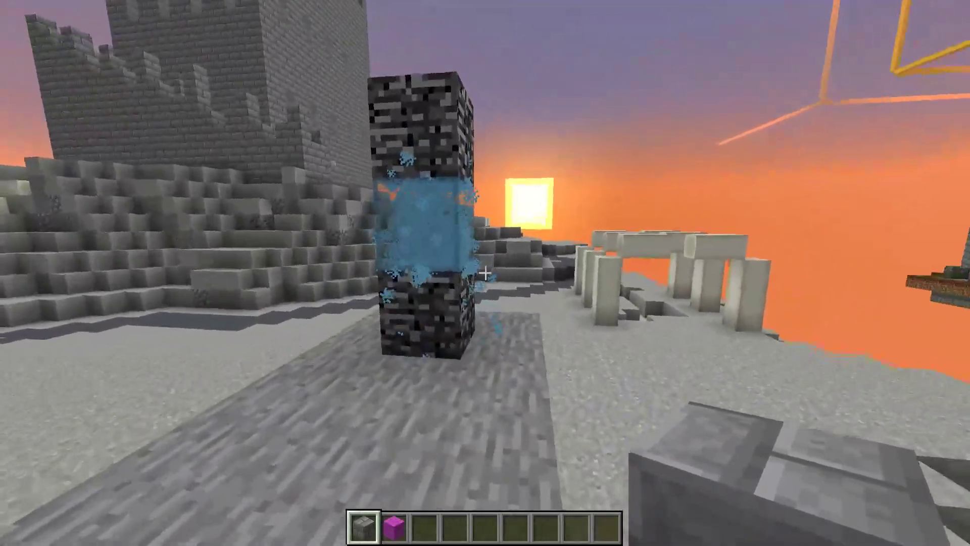
pyautogui.press('s')
pyautogui.press('a')
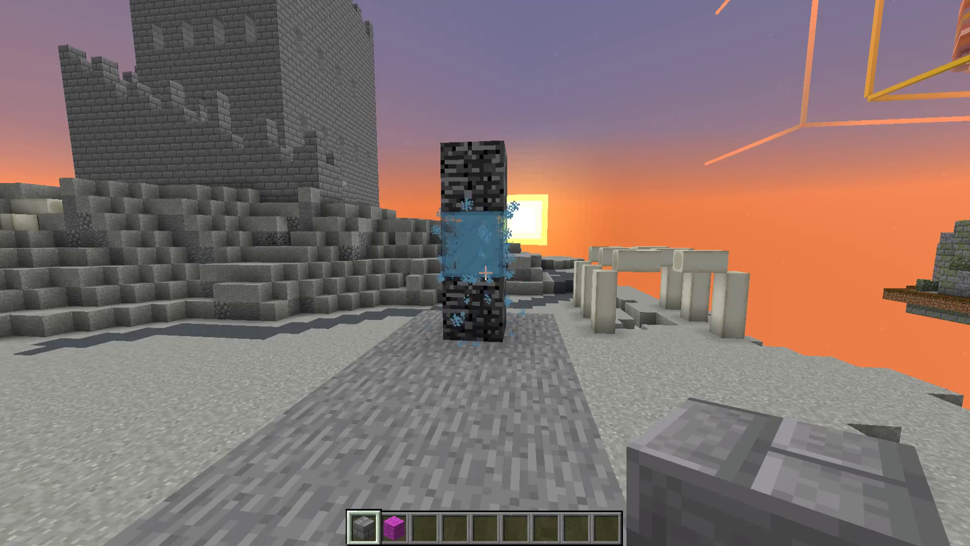
pyautogui.press('w')
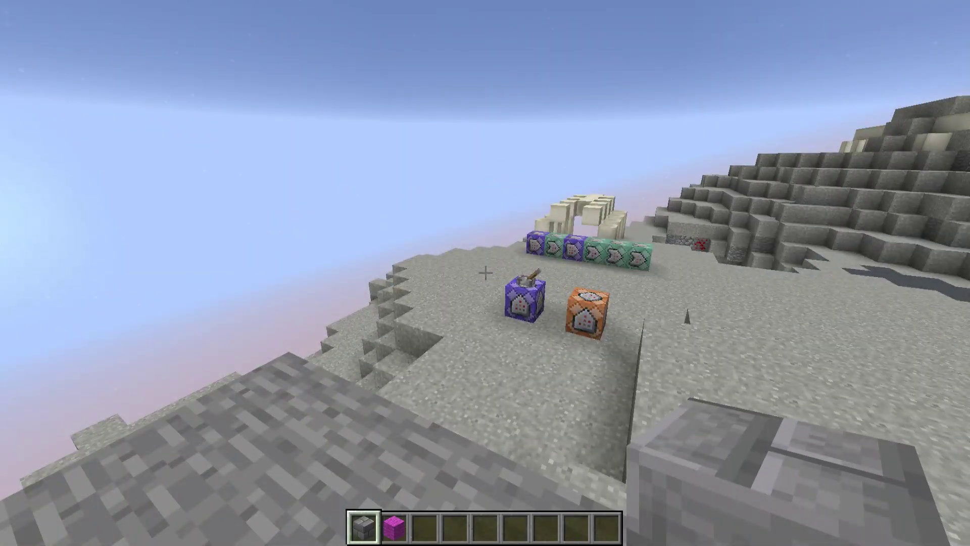
# Approach the command blocks beside the stone path and flip the lever on the standalone purple one
pyautogui.press('w')
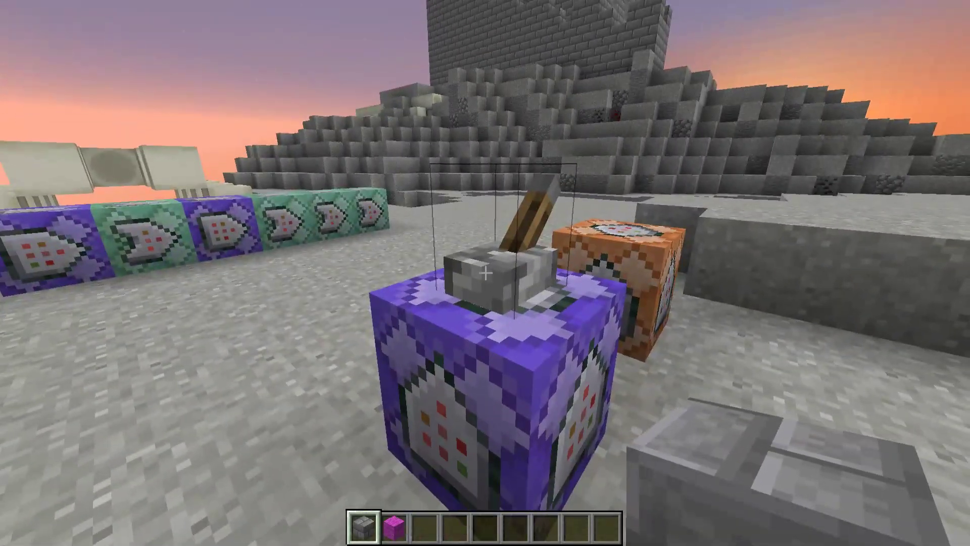
pyautogui.rightClick(485, 273)
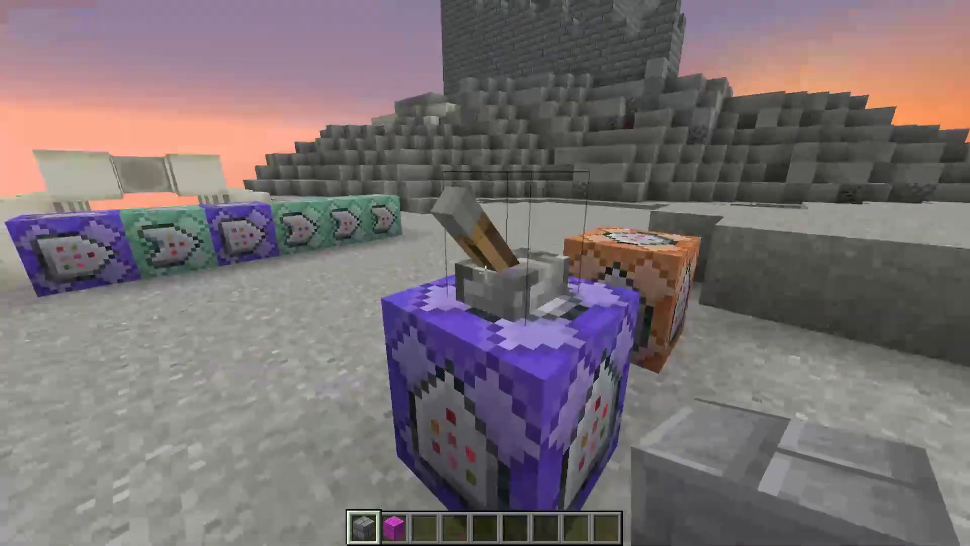
pyautogui.rightClick(485, 273)
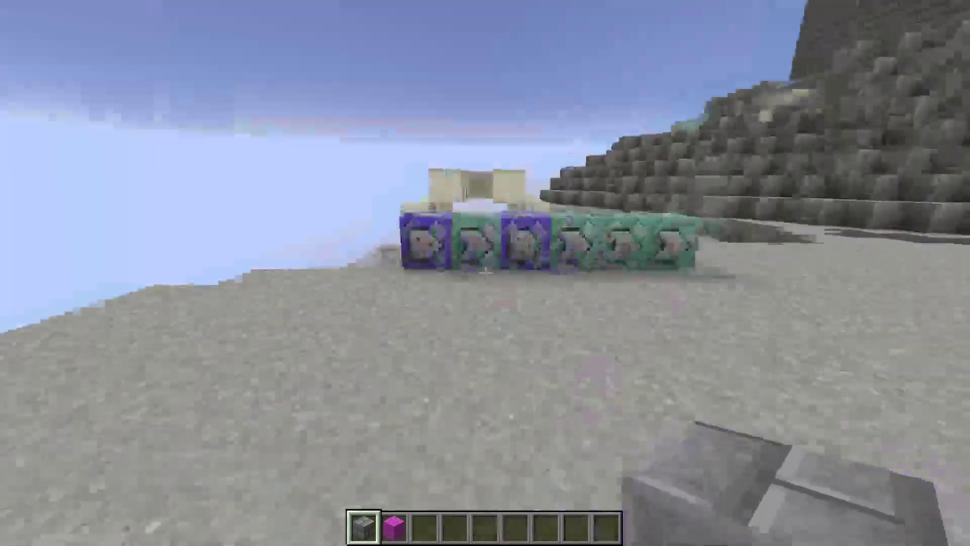
# Copy the orange command block into the fourth hotbar slot, remove the spare copy, and use the lever on the purple command block
pyautogui.press('w')
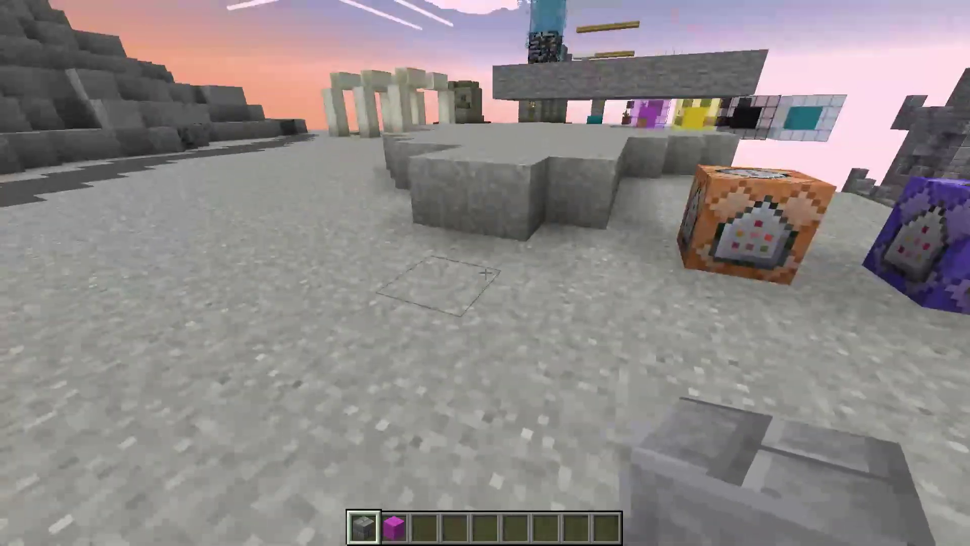
pyautogui.press('w')
pyautogui.middleClick(485, 272)
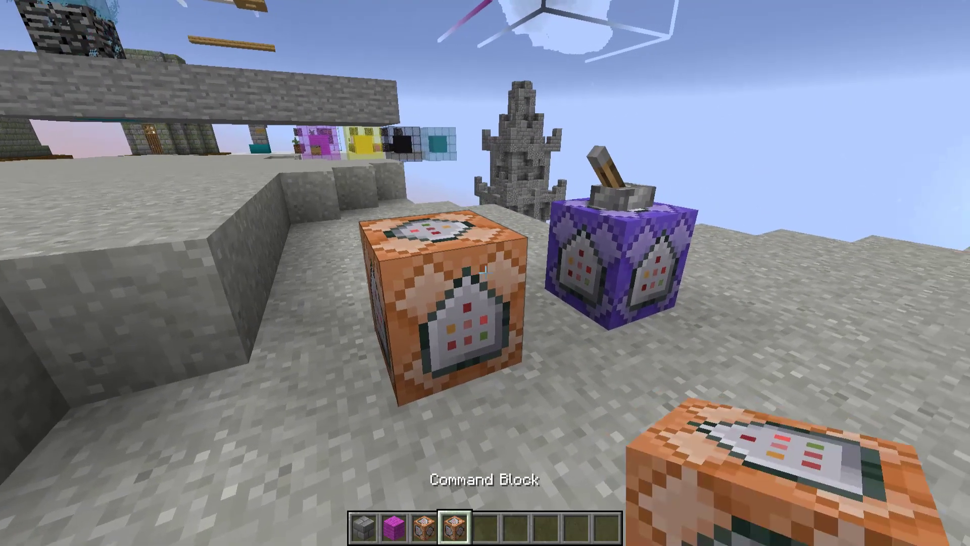
pyautogui.press('e')
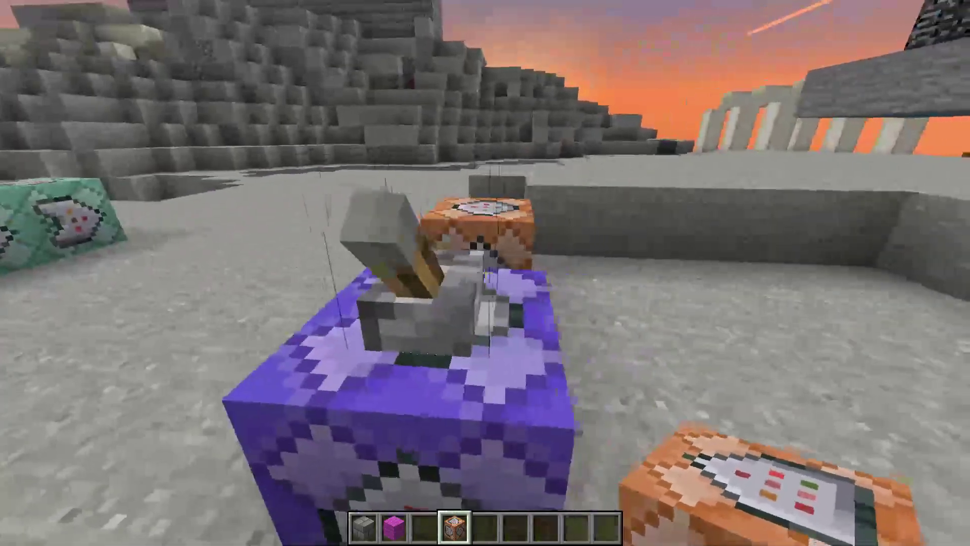
pyautogui.rightClick(486, 273)
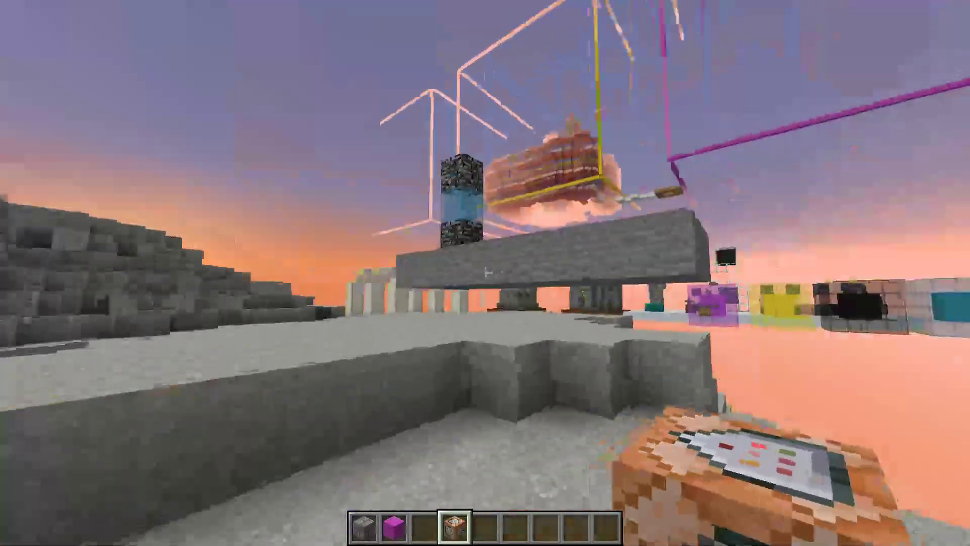
# Return to the bedrock pedestal on the stone path and clear the glass block out of its gap
pyautogui.press('w')
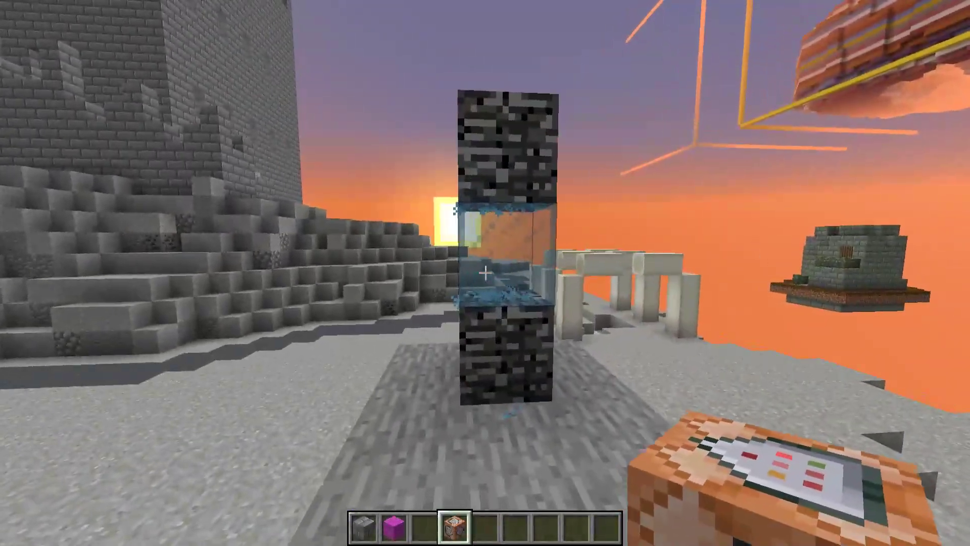
pyautogui.press('d')
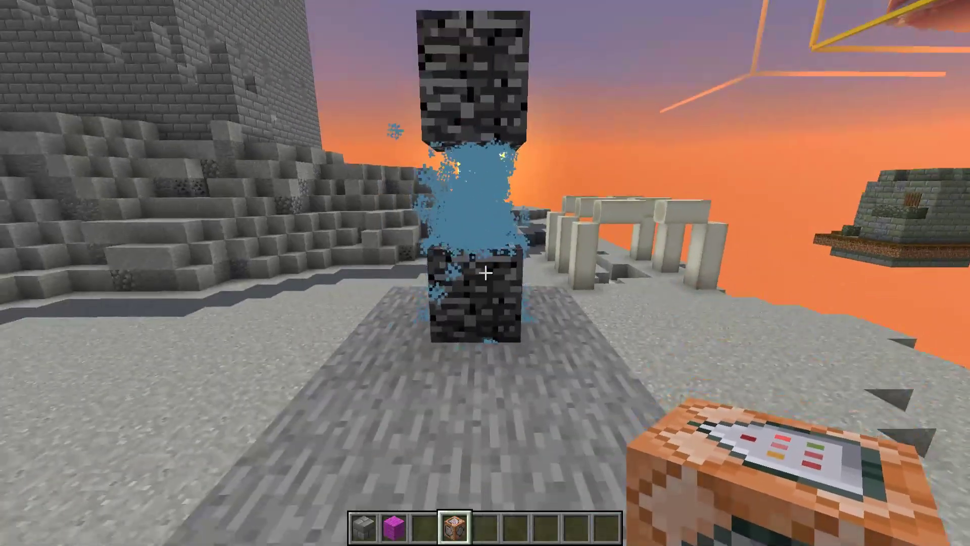
pyautogui.press('w')
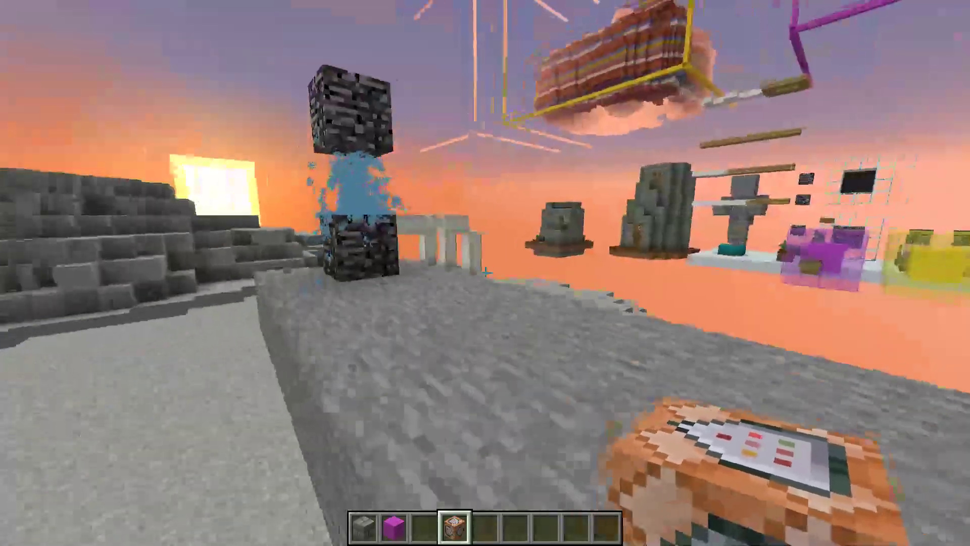
pyautogui.press('space')
pyautogui.press('space')
# Take Cyan Stained Glass from Building Blocks into the fifth hotbar slot and place it in the bedrock pedestal's gap
pyautogui.press('e')
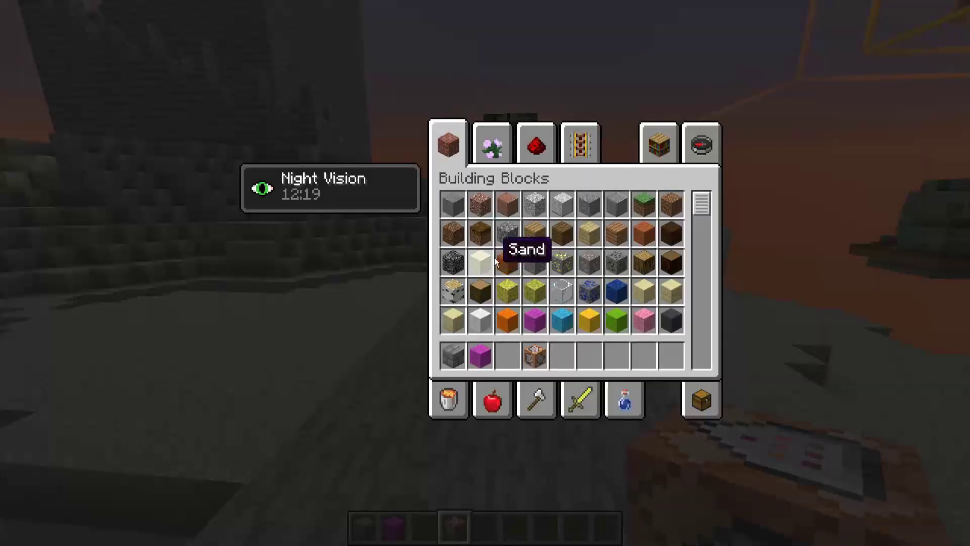
pyautogui.scroll(-5, 571, 250)
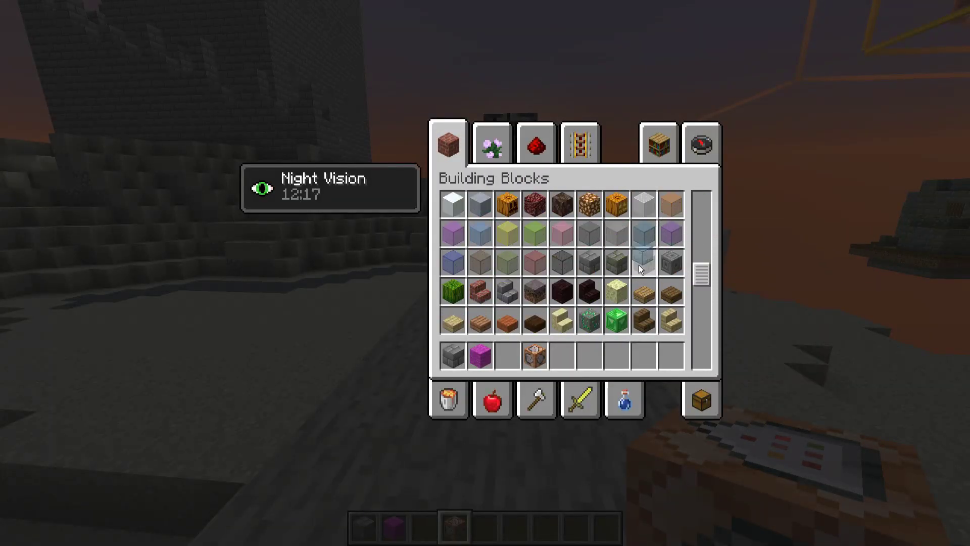
pyautogui.press('e')
pyautogui.press('5')
pyautogui.rightClick(485, 273)
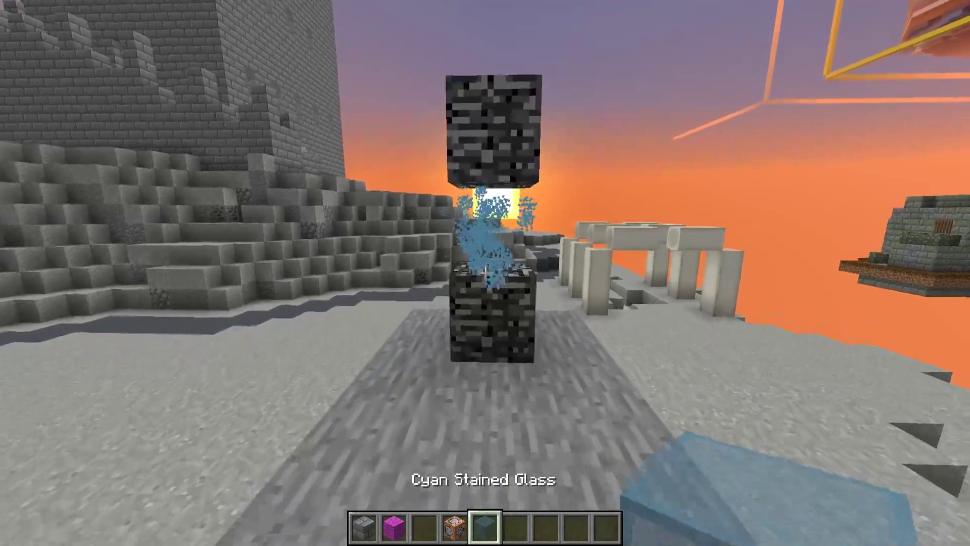
# Replace the redstone block in the command block row with the copied orange command block, and open its console command settings
pyautogui.press('s')
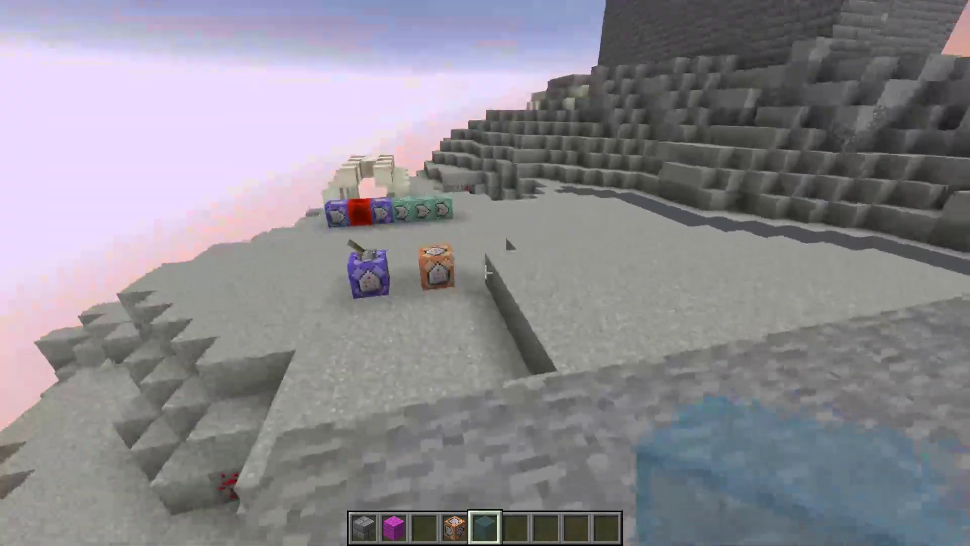
pyautogui.press('w')
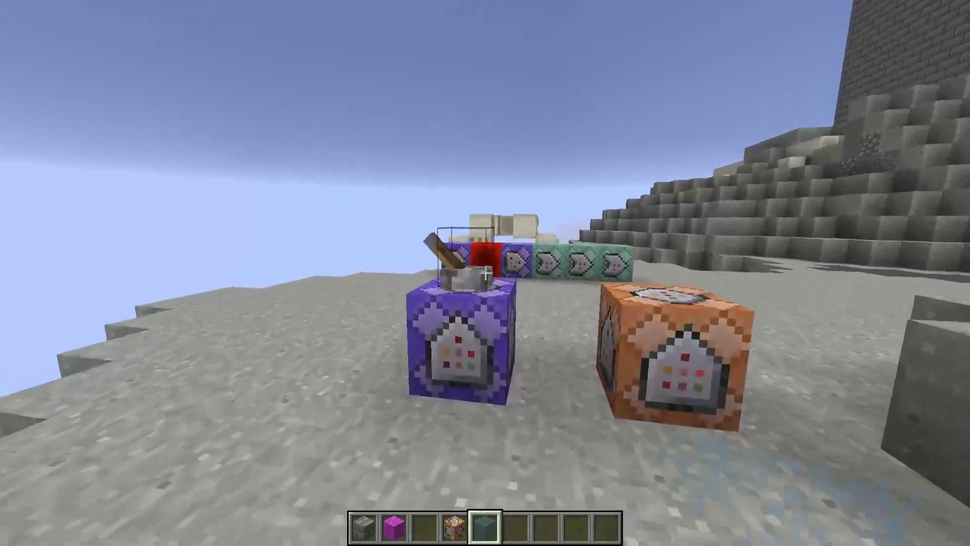
pyautogui.press('w')
pyautogui.click(485, 273)
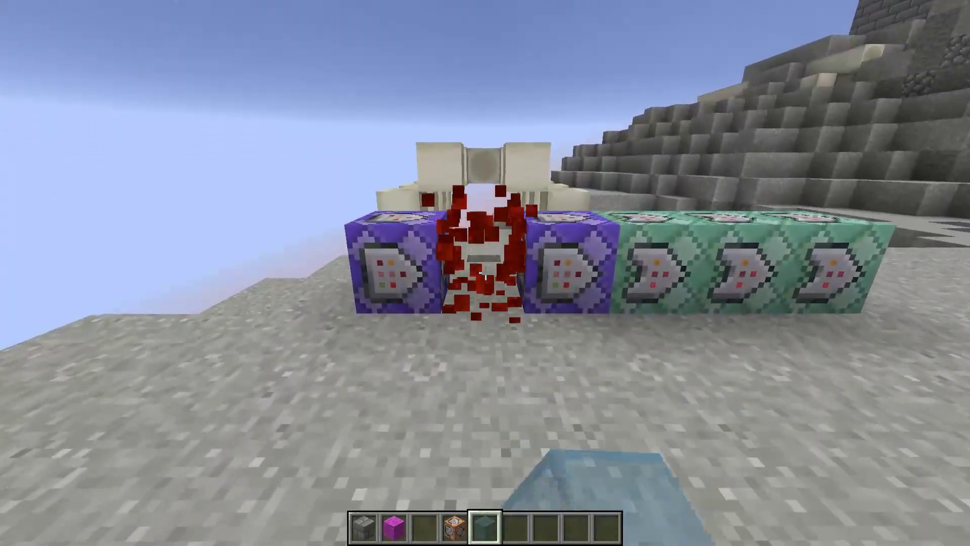
pyautogui.press('4')
pyautogui.rightClick(485, 273)
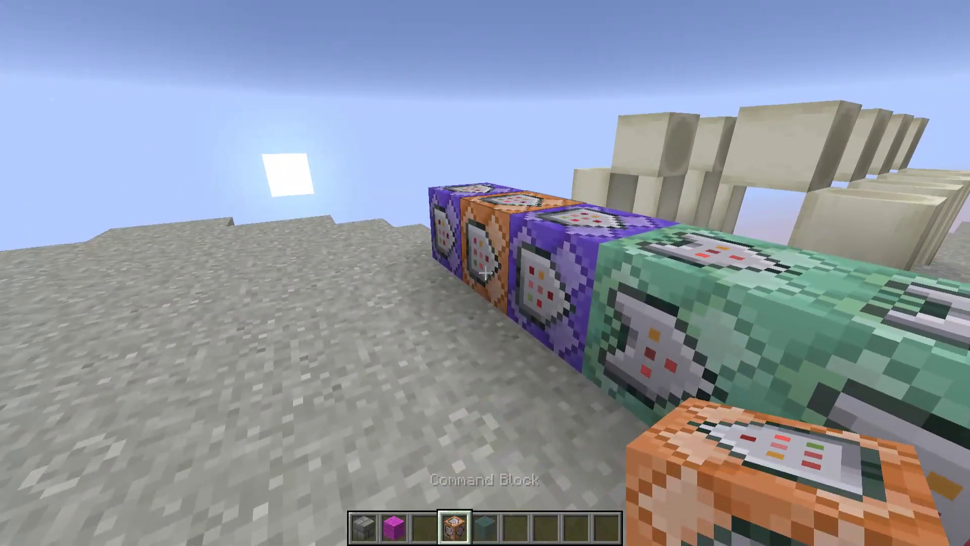
pyautogui.rightClick(486, 273)
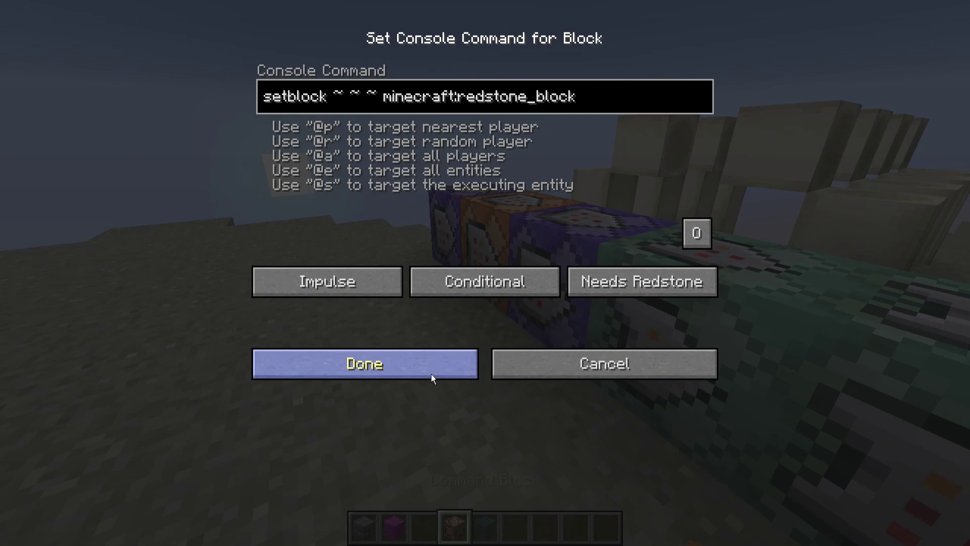
# Set the command block running setblock ~ ~ ~ minecraft:redstone_block to Always active and change its type to Chain
pyautogui.click(589, 284)
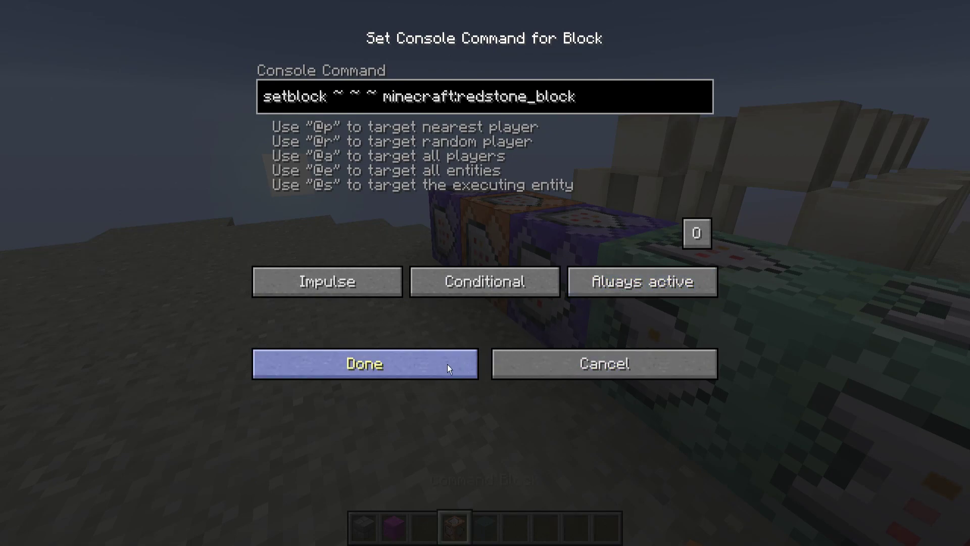
pyautogui.click(421, 371)
pyautogui.rightClick(485, 273)
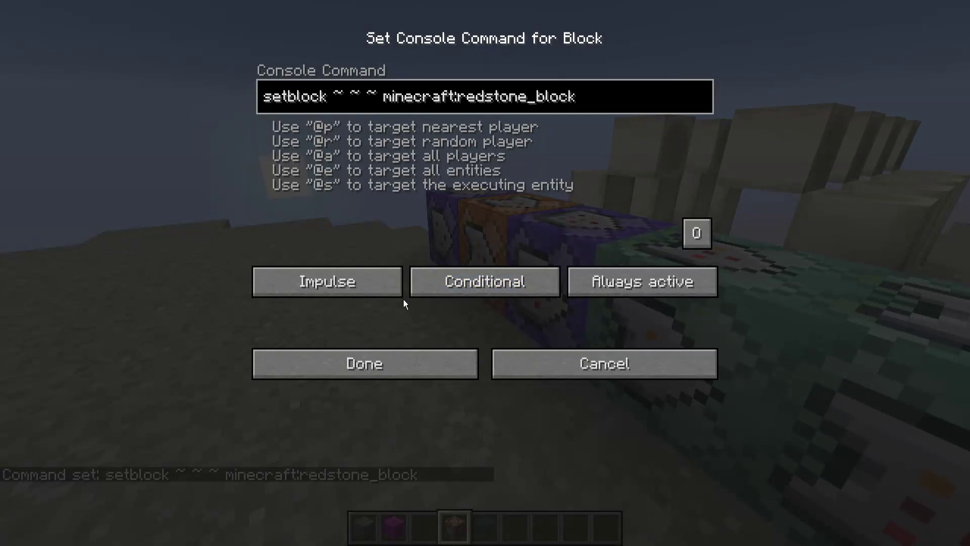
pyautogui.click(354, 283)
pyautogui.click(396, 362)
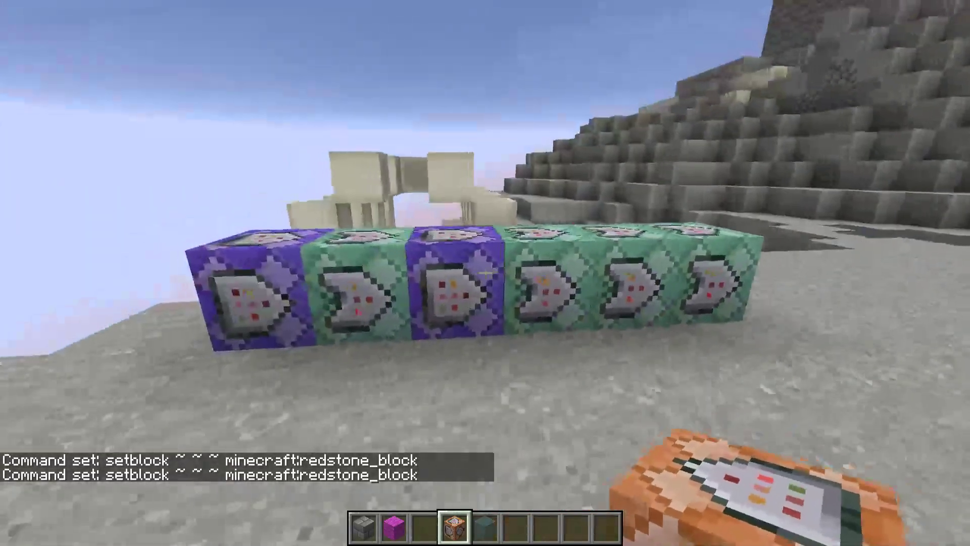
# Fly away from the command block row and look over the stone towers and coloured glass builds
pyautogui.press('w')
pyautogui.press('w')
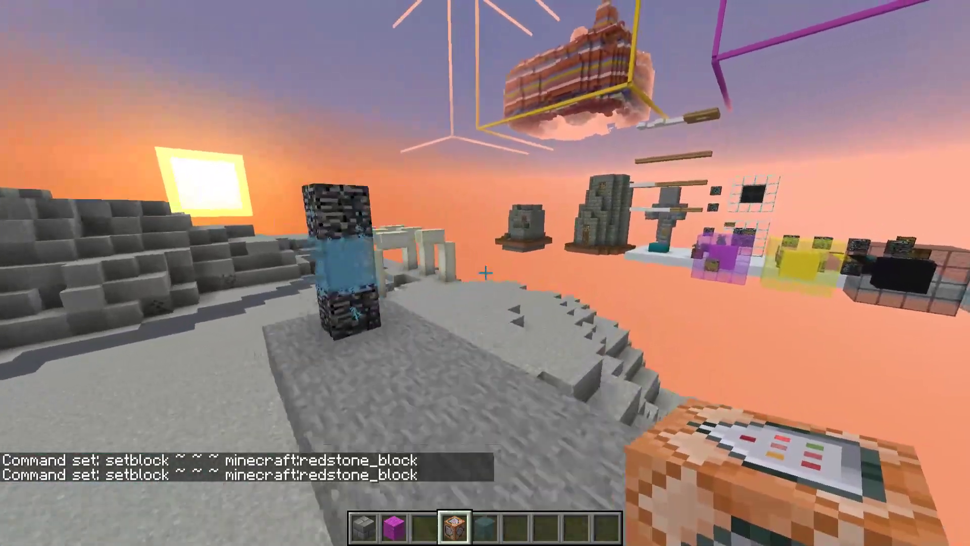
pyautogui.press('w')
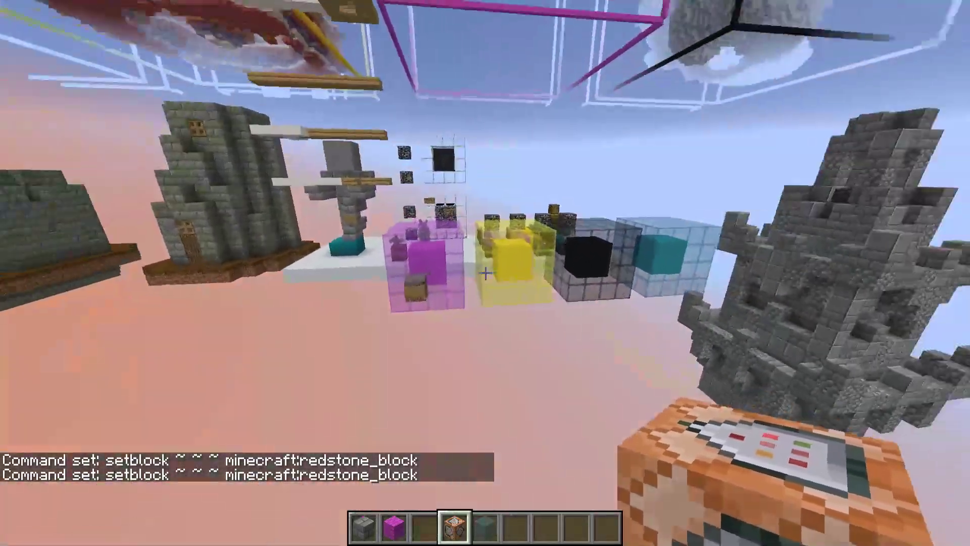
pyautogui.press('w')
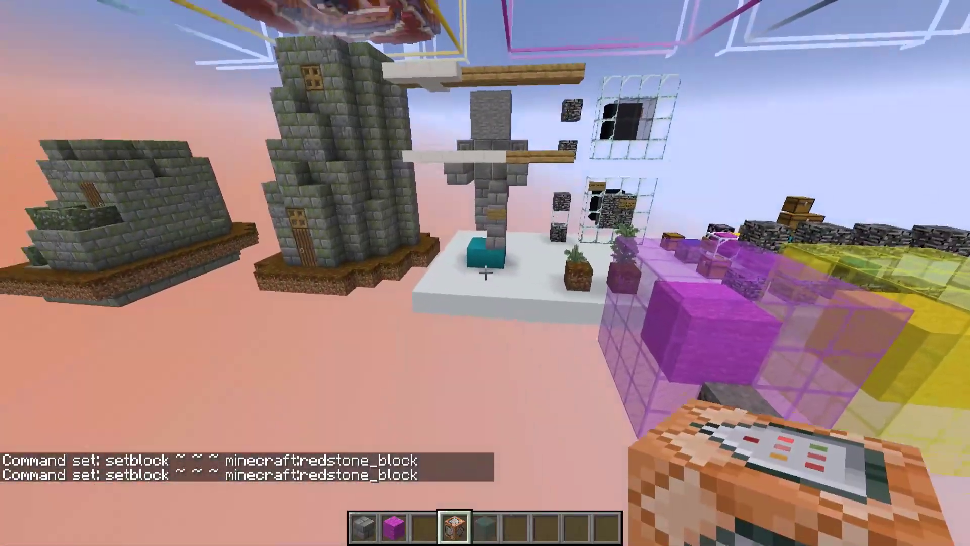
pyautogui.press('w')
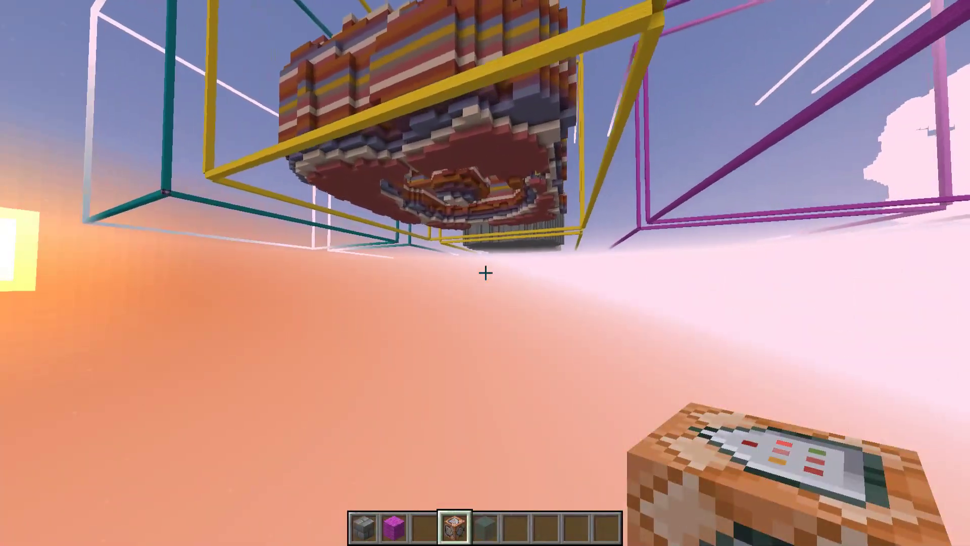
# Fly up through the striped terracotta island and examine its underside, bridge and upper level
pyautogui.press('w')
pyautogui.press('space')
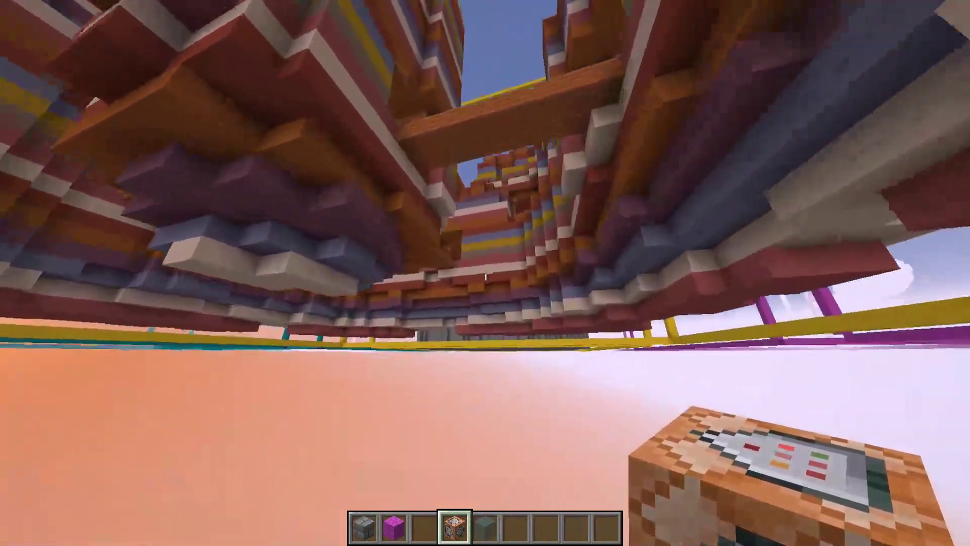
pyautogui.press('w')
pyautogui.press('space')
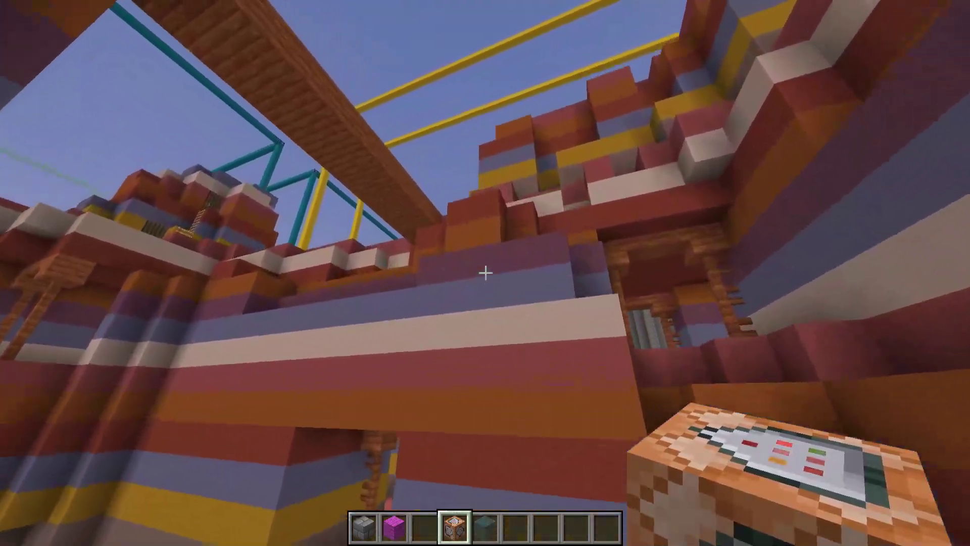
pyautogui.press('w')
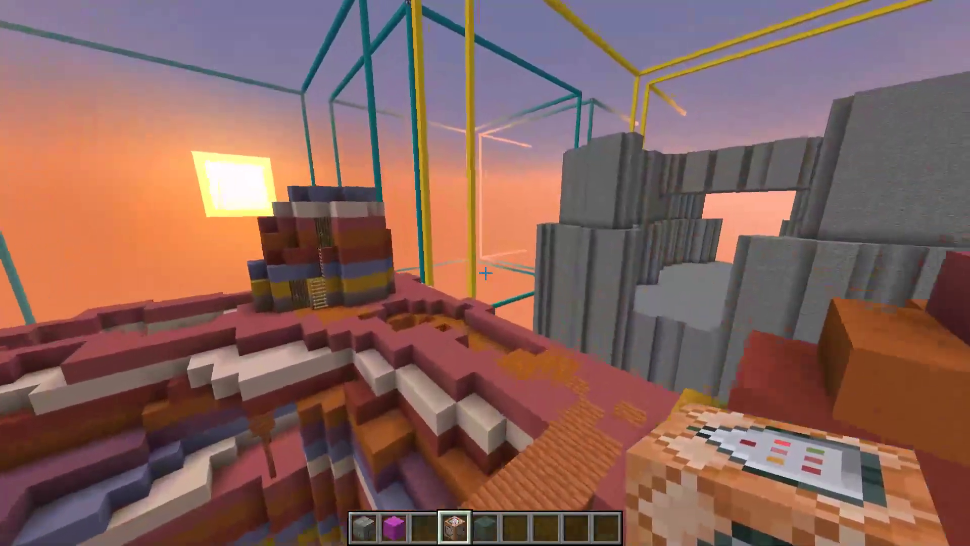
# Fly around the grey stone island and examine its flat upper surface and deep canyon from several sides
pyautogui.press('w')
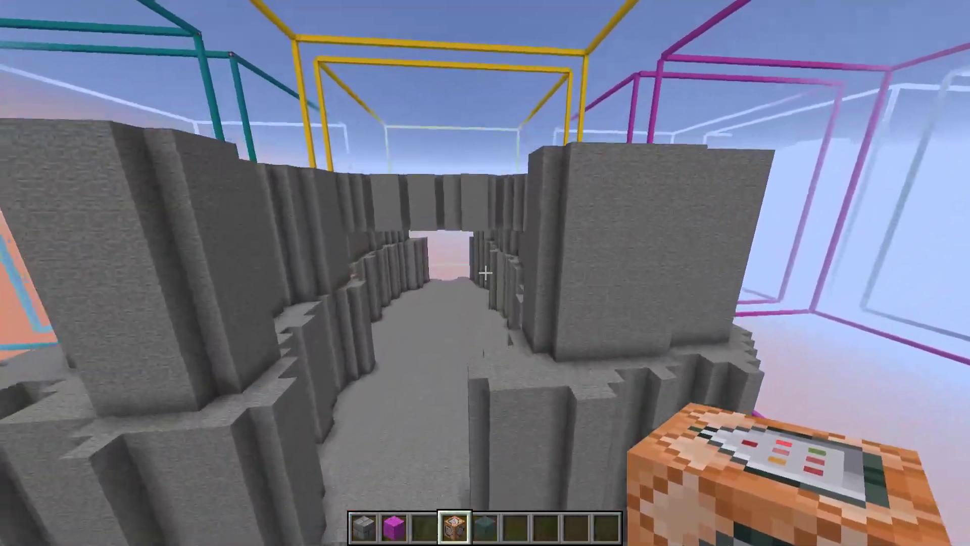
pyautogui.press('w')
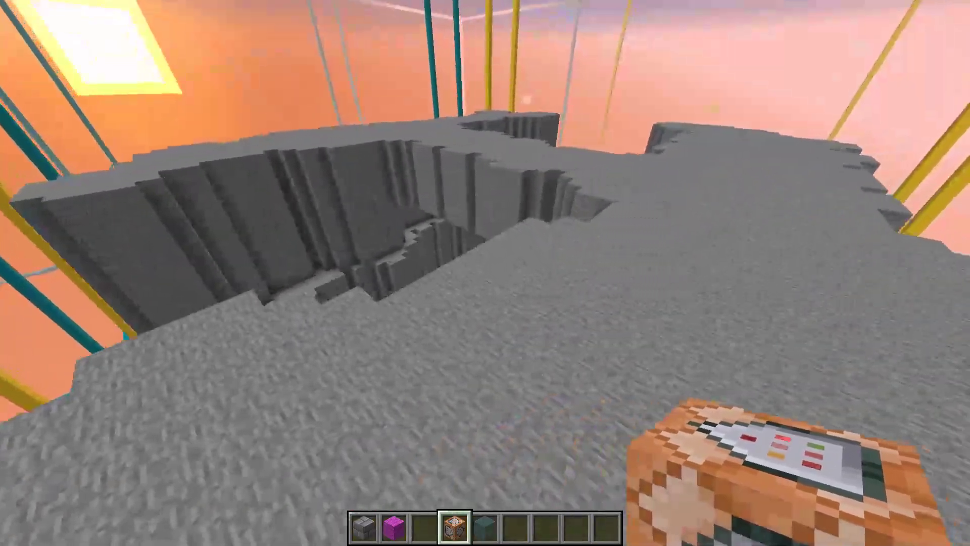
pyautogui.press('w')
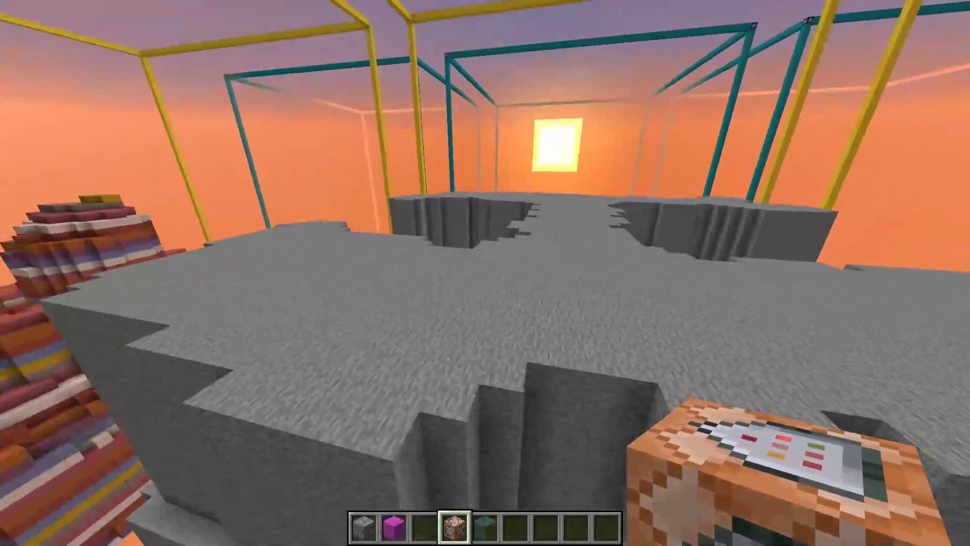
pyautogui.press('w')
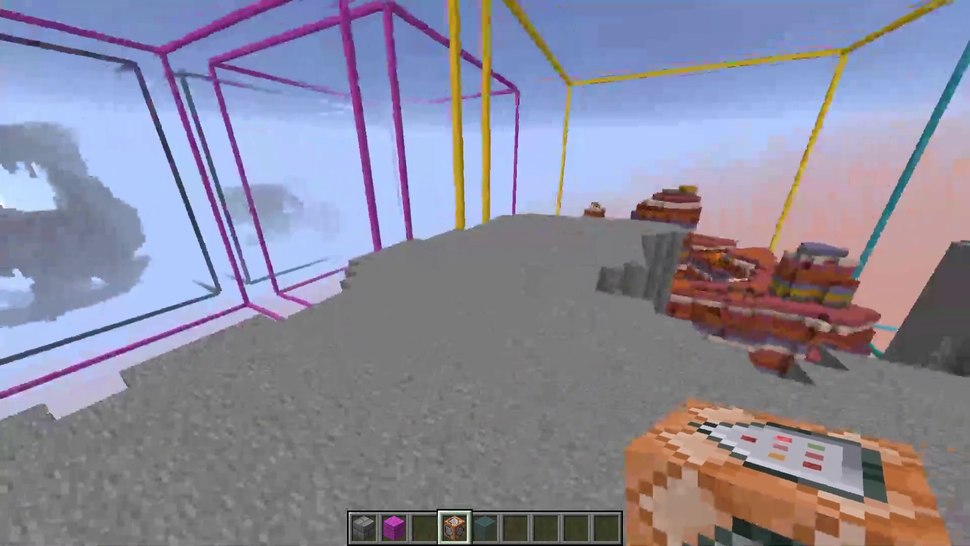
pyautogui.press('w')
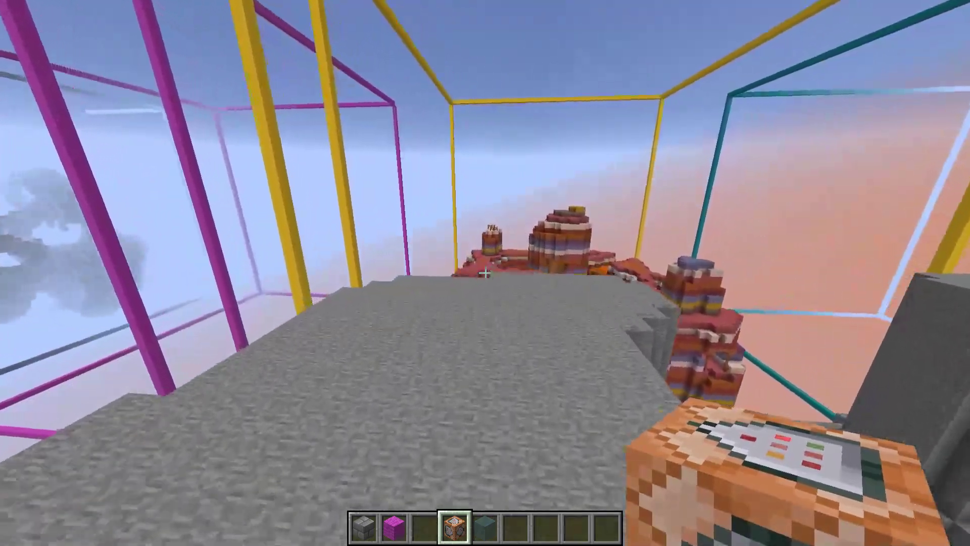
pyautogui.press('w')
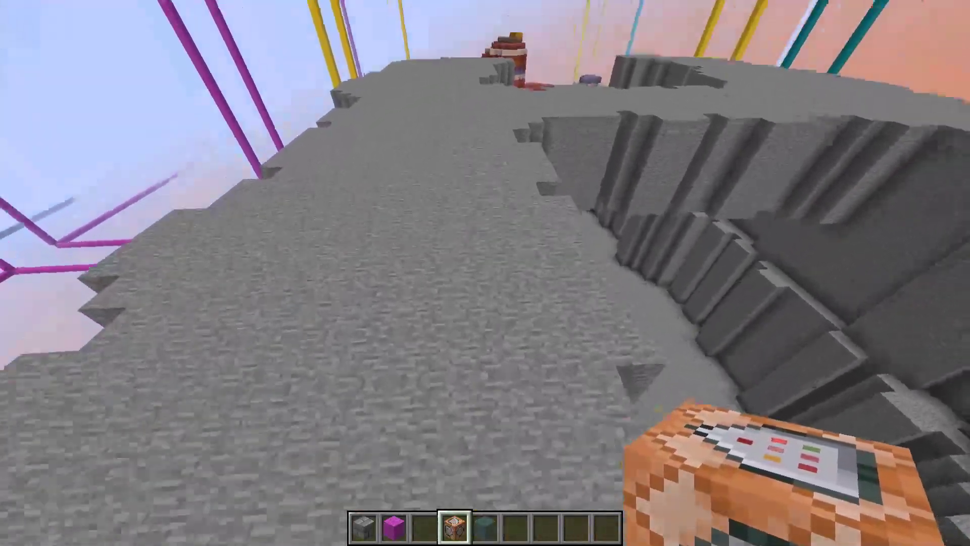
pyautogui.press('w')
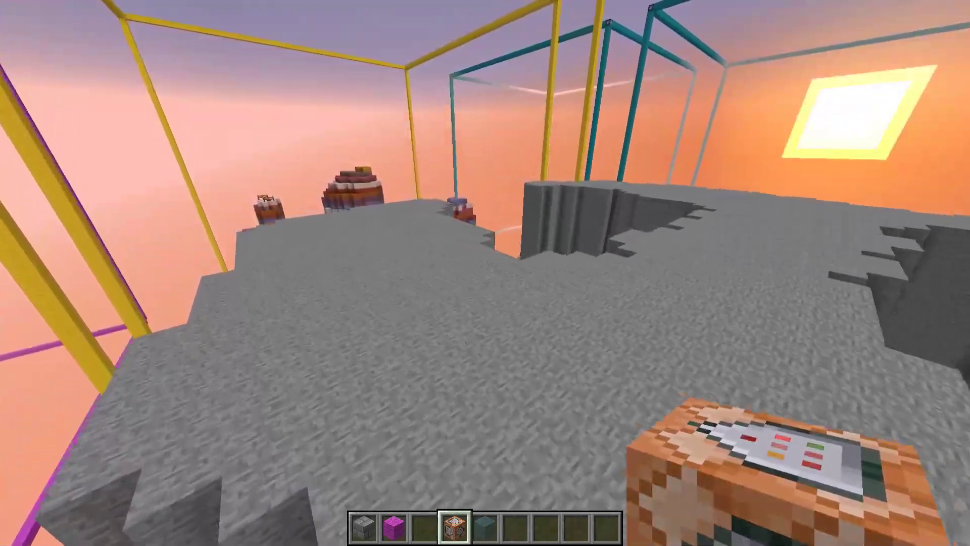
pyautogui.press('w')
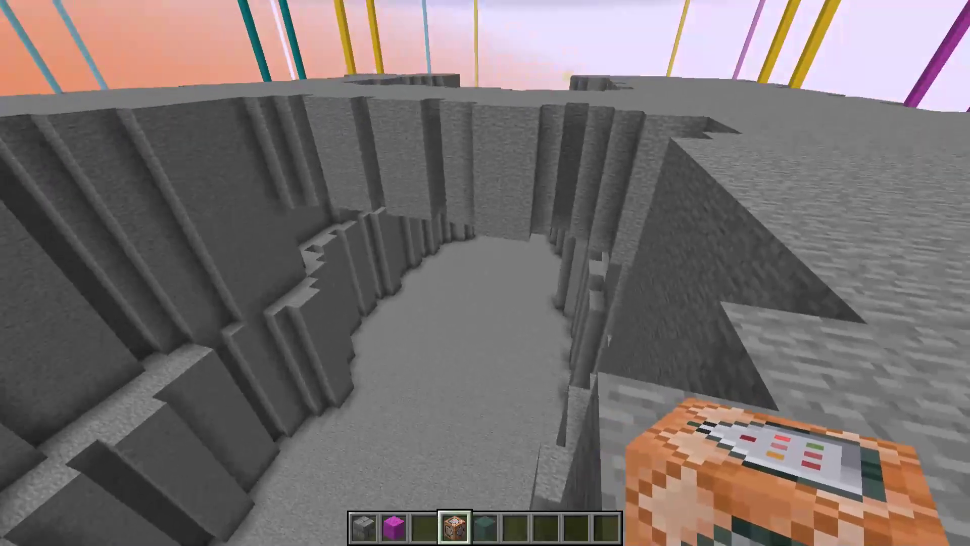
pyautogui.press('d')
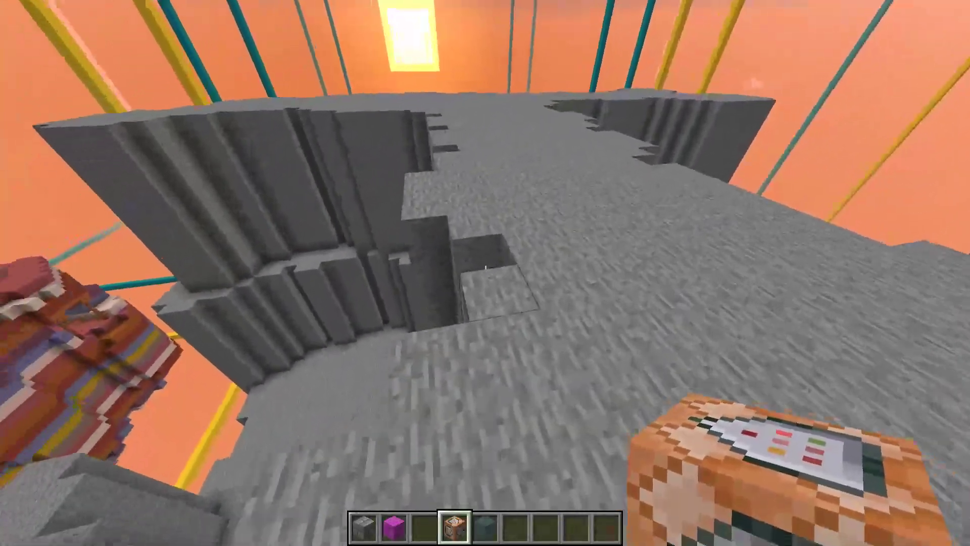
pyautogui.press('d')
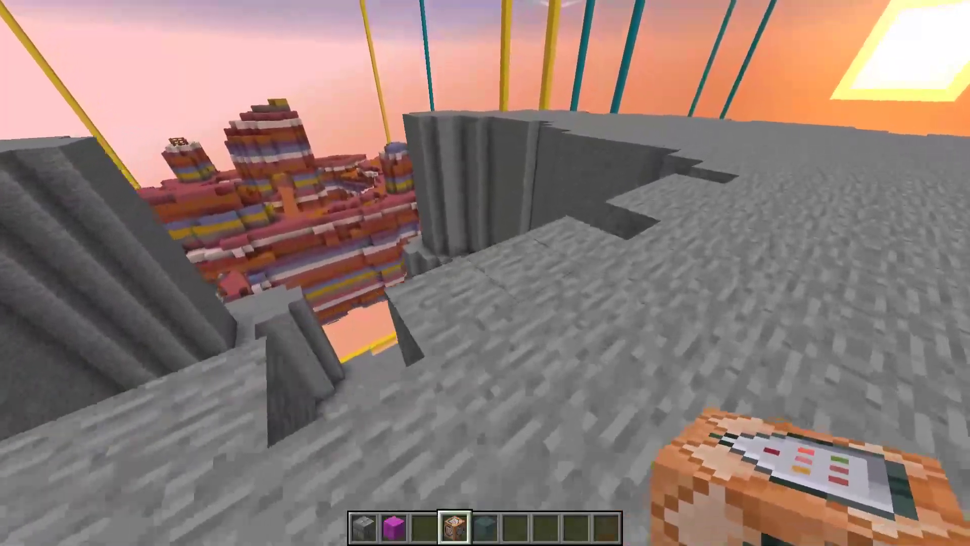
# Clear all items from the player's inventory and hotbar
pyautogui.press('e')
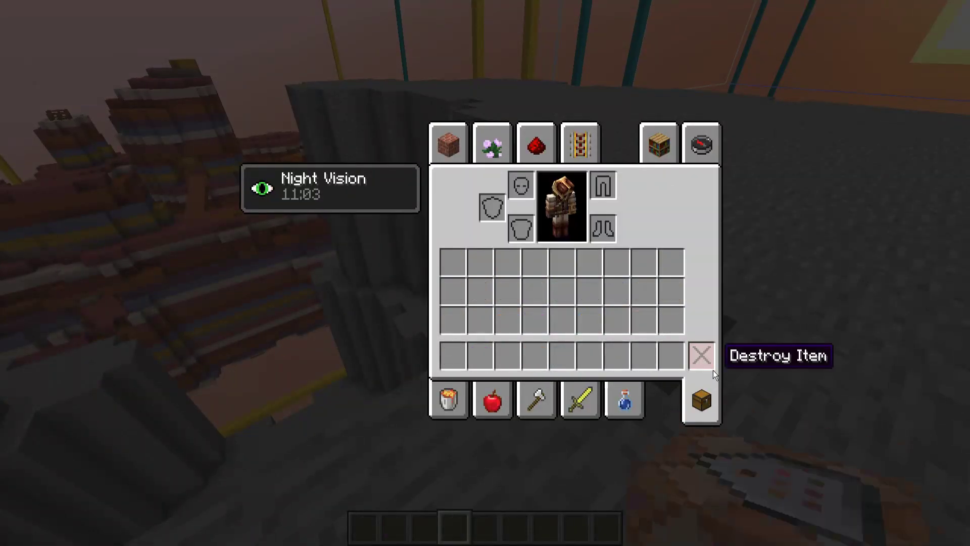
pyautogui.press('e')
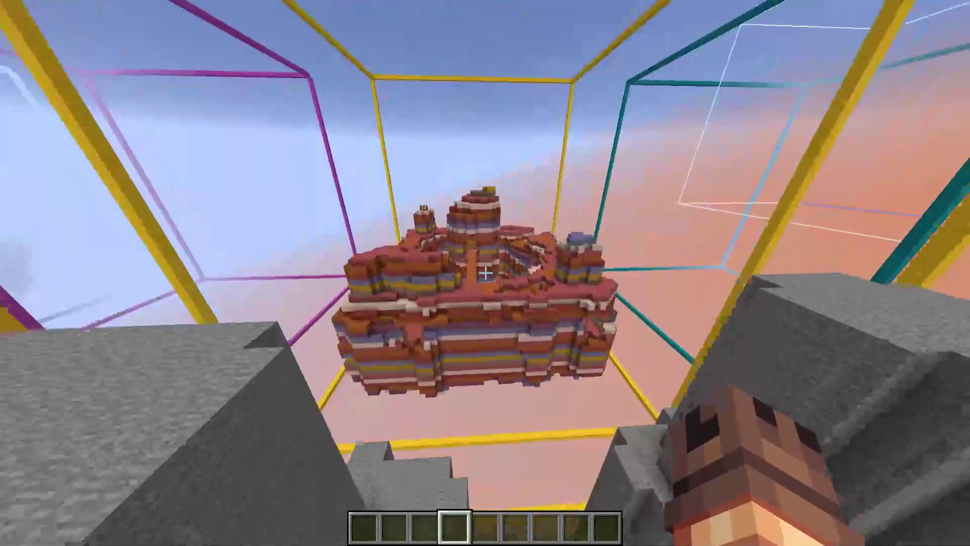
# Fly to the floating stone islands in the black frames and examine the moss-covered cave interior of one
pyautogui.press('w')
pyautogui.press('w')
pyautogui.press('w')
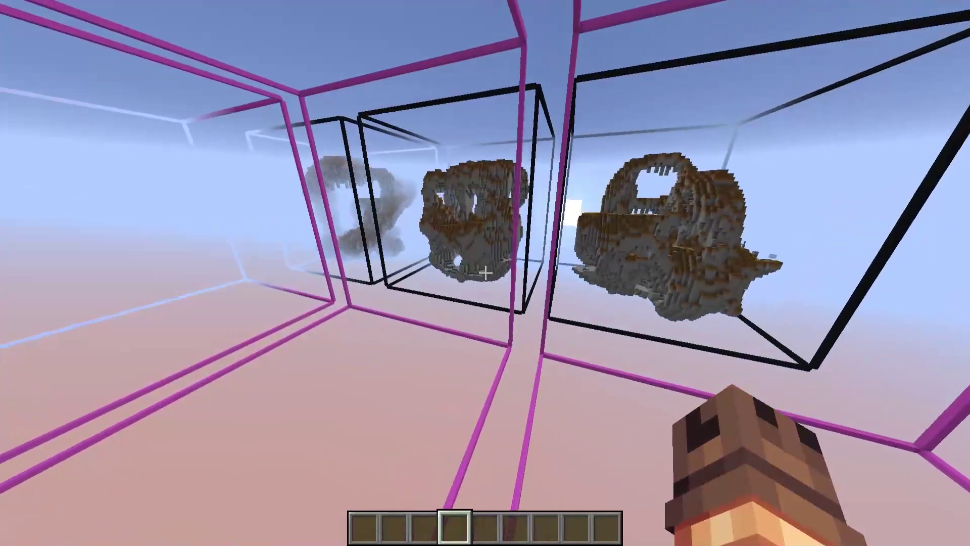
pyautogui.press('w')
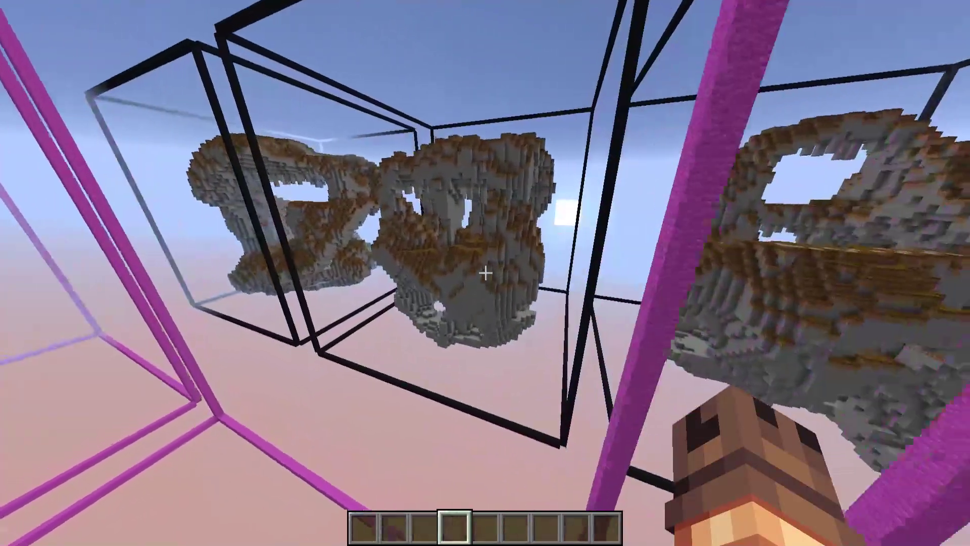
pyautogui.press('w')
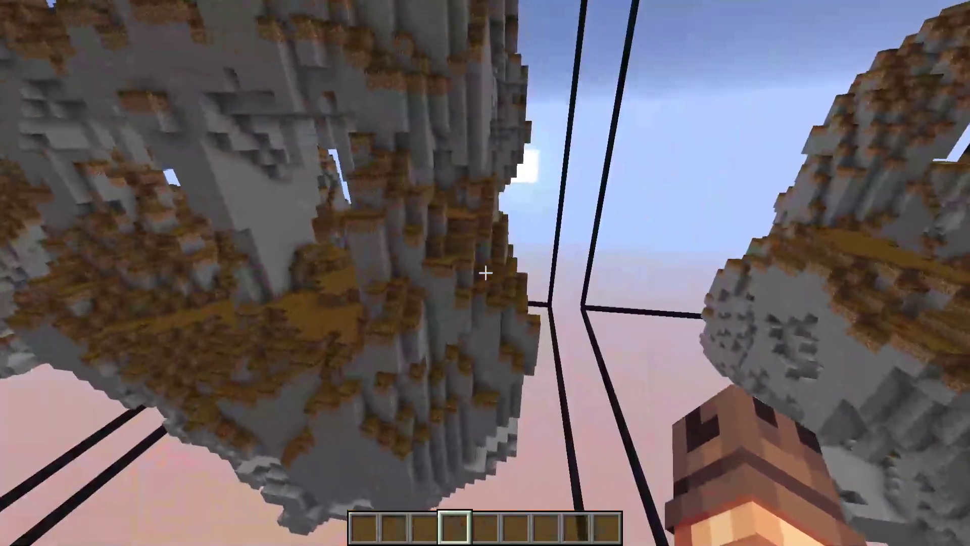
pyautogui.press('w')
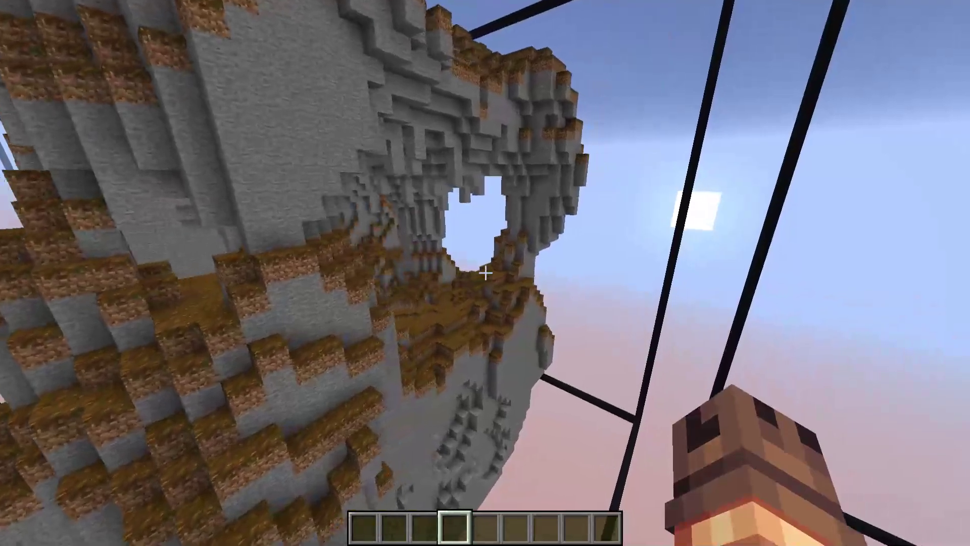
pyautogui.press('w')
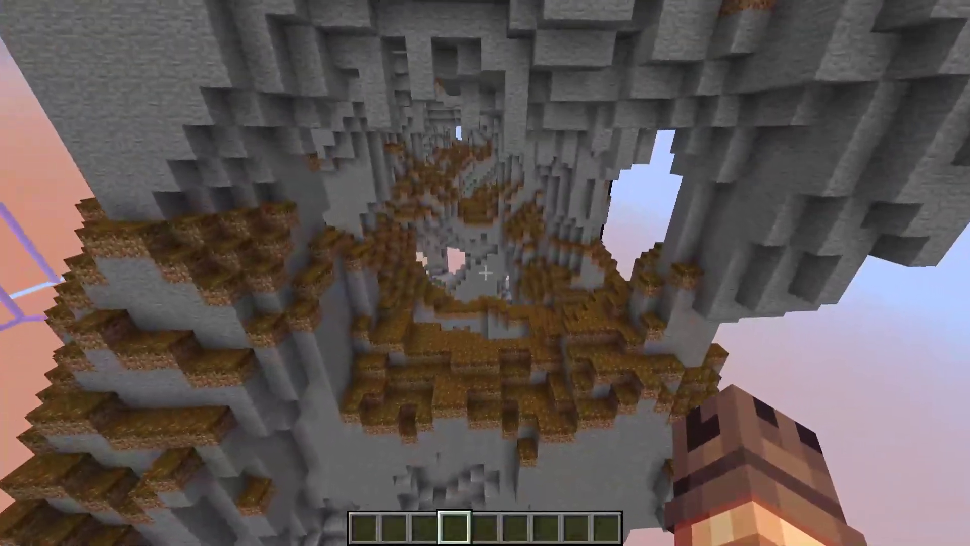
pyautogui.press('w')
pyautogui.press('w')
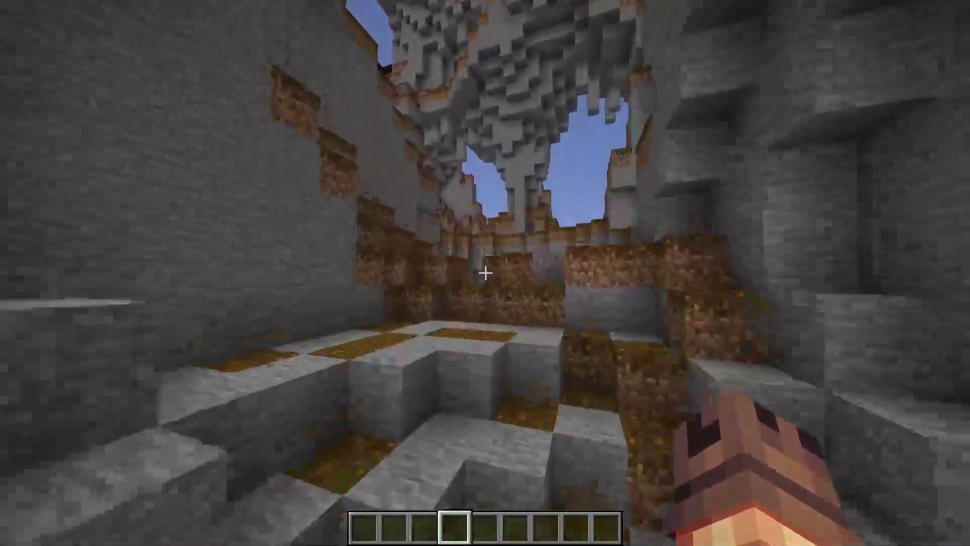
pyautogui.press('w')
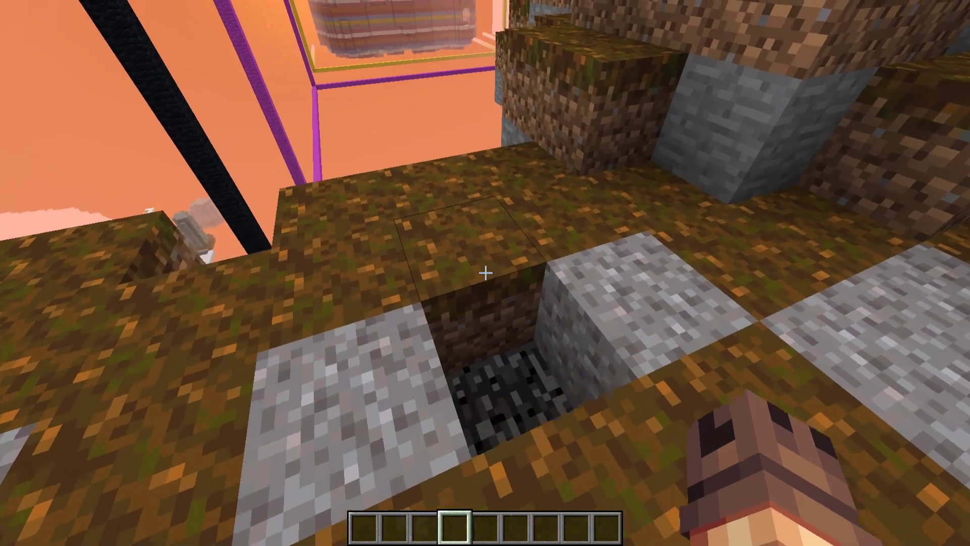
# Take a copy of the brown mossy ground block and fill the hole between the two stone blocks with it
pyautogui.click(486, 273)
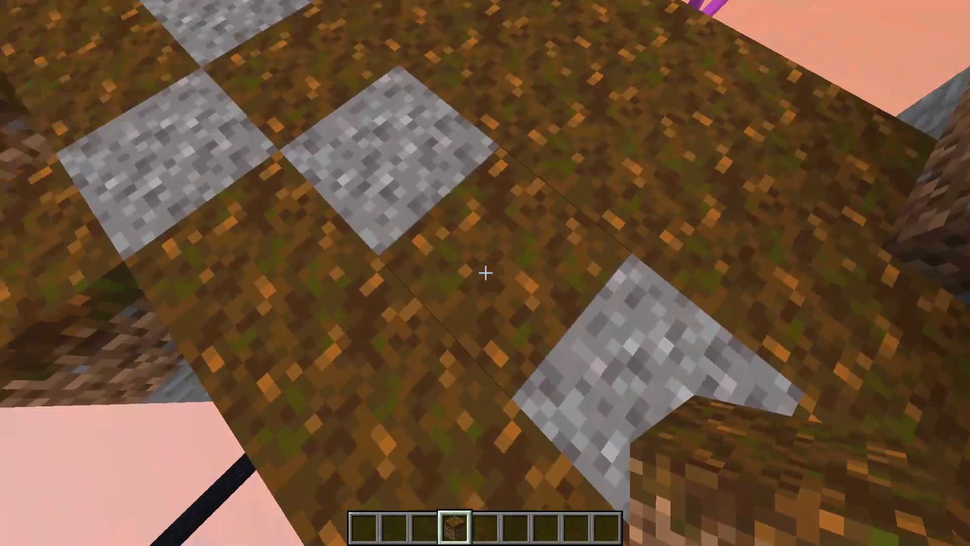
pyautogui.click(486, 273)
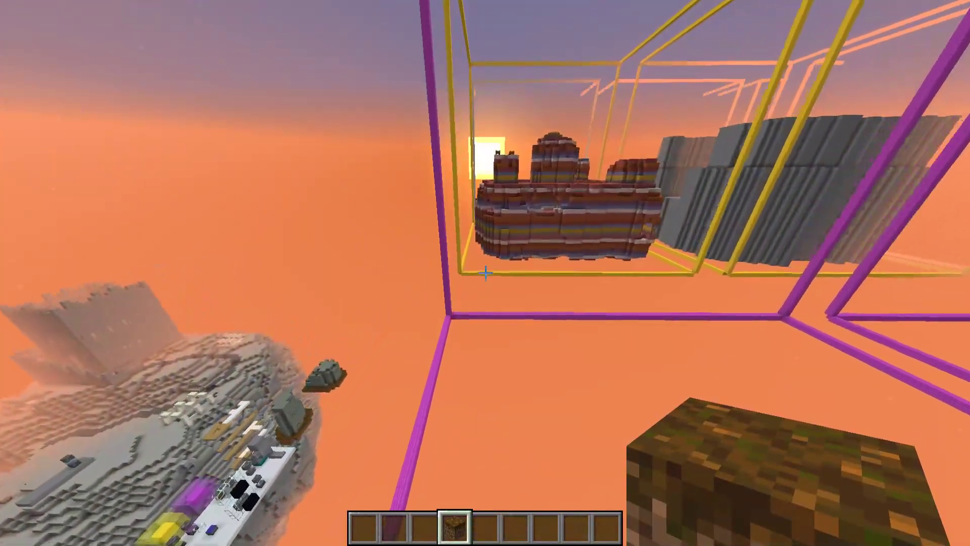
# Return to the striped terracotta island and close the trapdoor inside the fence on its small turret
pyautogui.press('w')
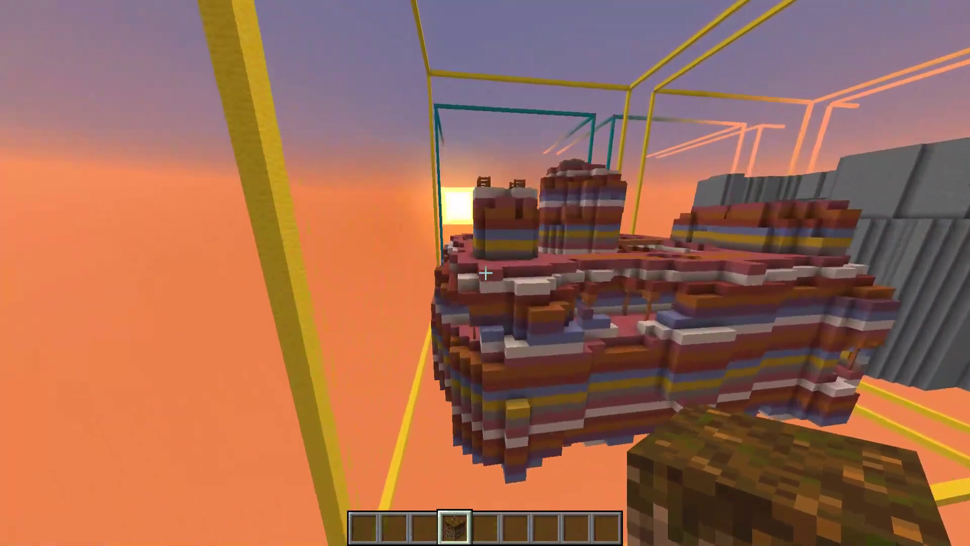
pyautogui.press('w')
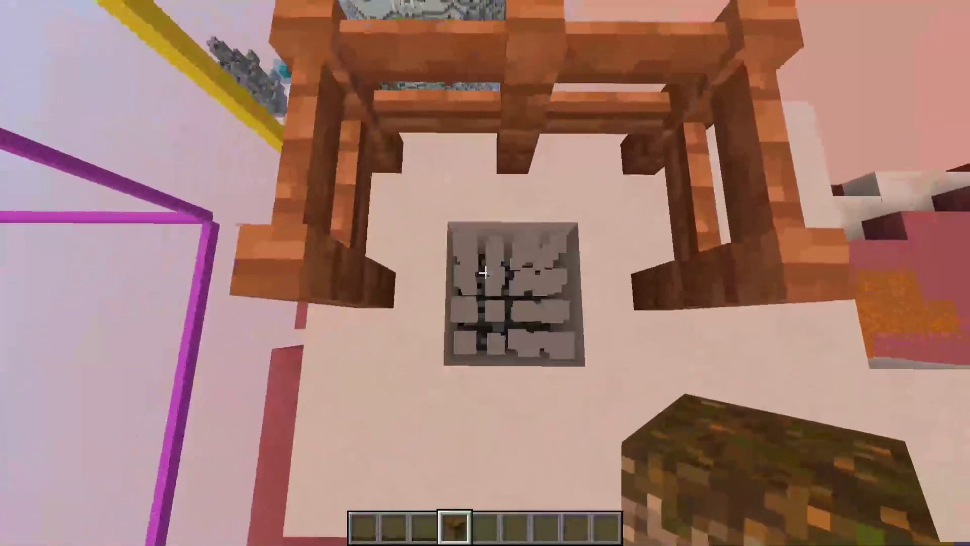
pyautogui.click(485, 273)
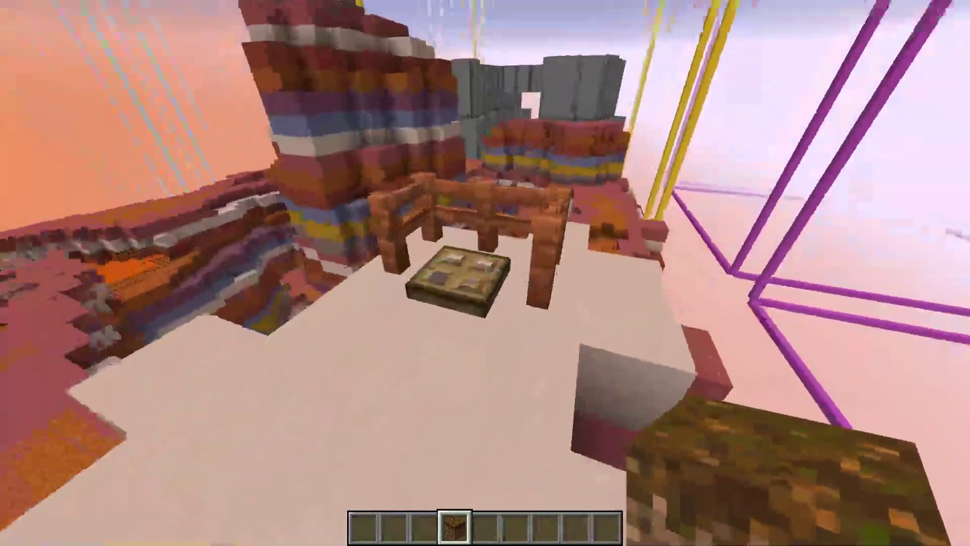
pyautogui.press('w')
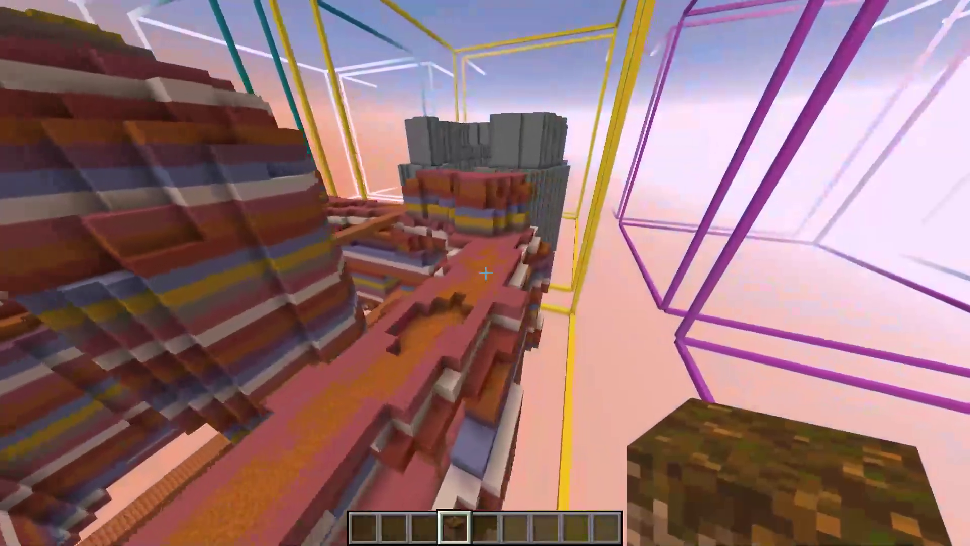
# Fly over the plain grey stone island in the yellow frames and clear the brown mossy block from the hotbar
pyautogui.press('w')
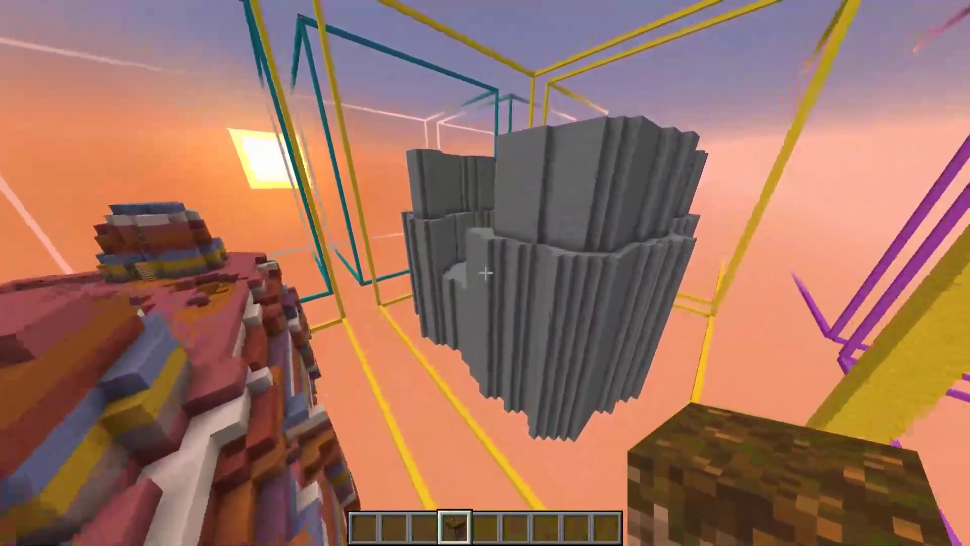
pyautogui.press('w')
pyautogui.press('space')
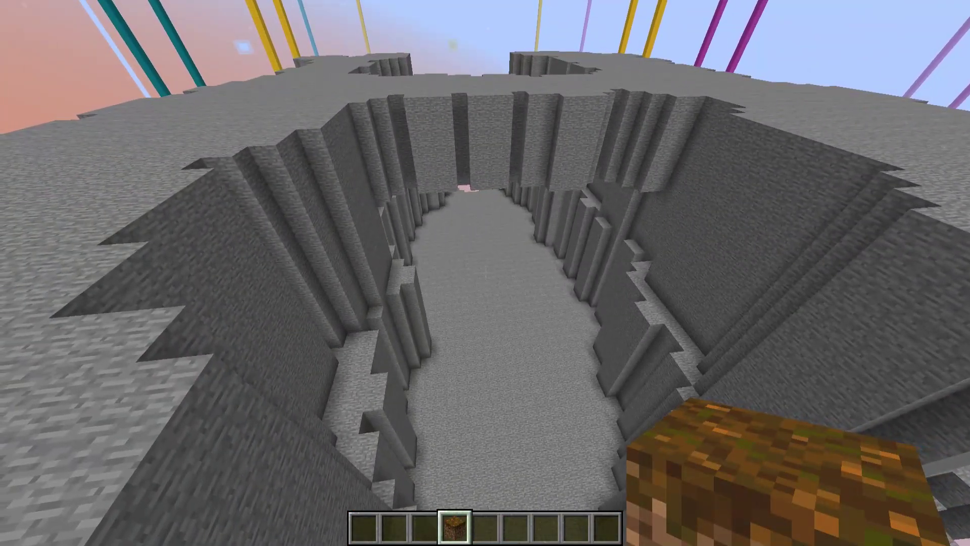
pyautogui.press('e')
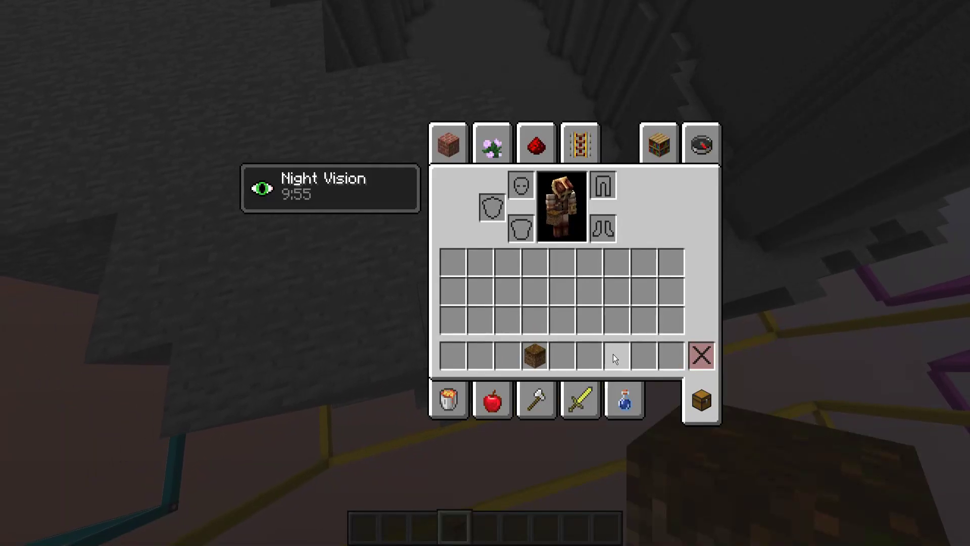
pyautogui.press('e')
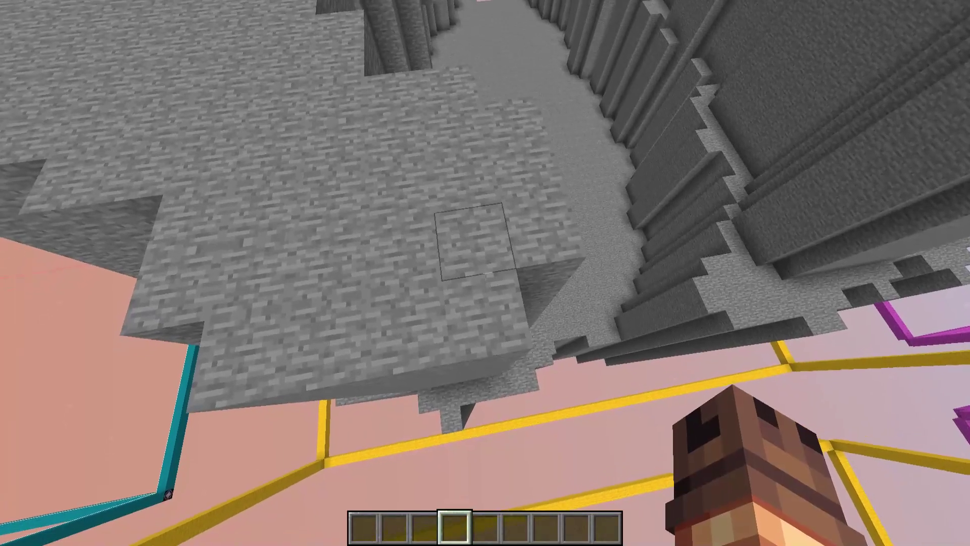
# Leave the Minecraft world to the title screen and load the Toorvond Isles world in MCEdit
pyautogui.press('Escape')
pyautogui.click(463, 319)
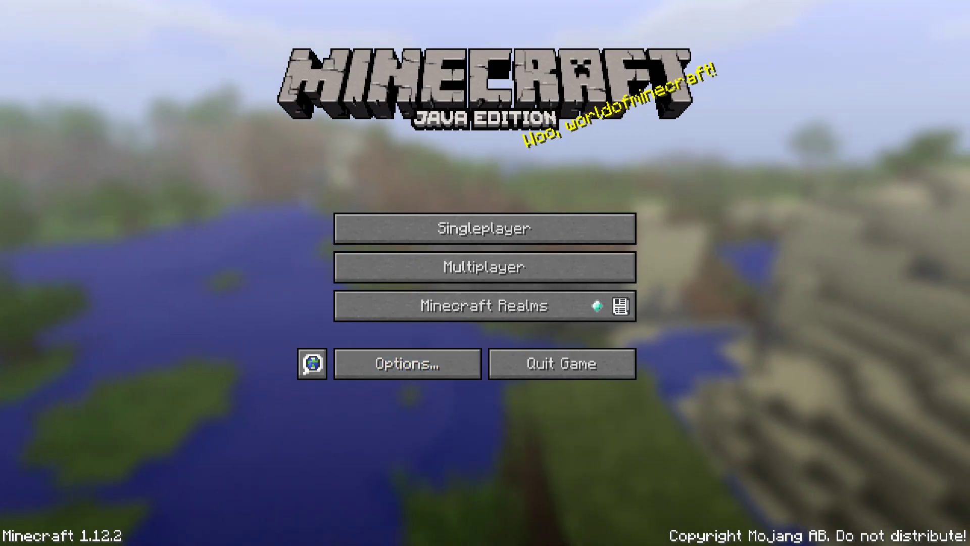
pyautogui.hotkey('alt', 'Tab')
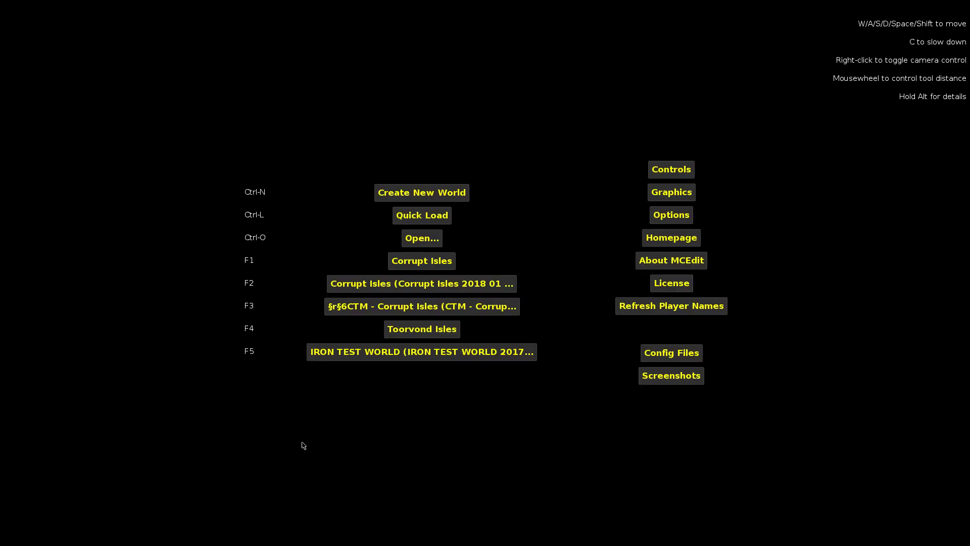
pyautogui.click(433, 218)
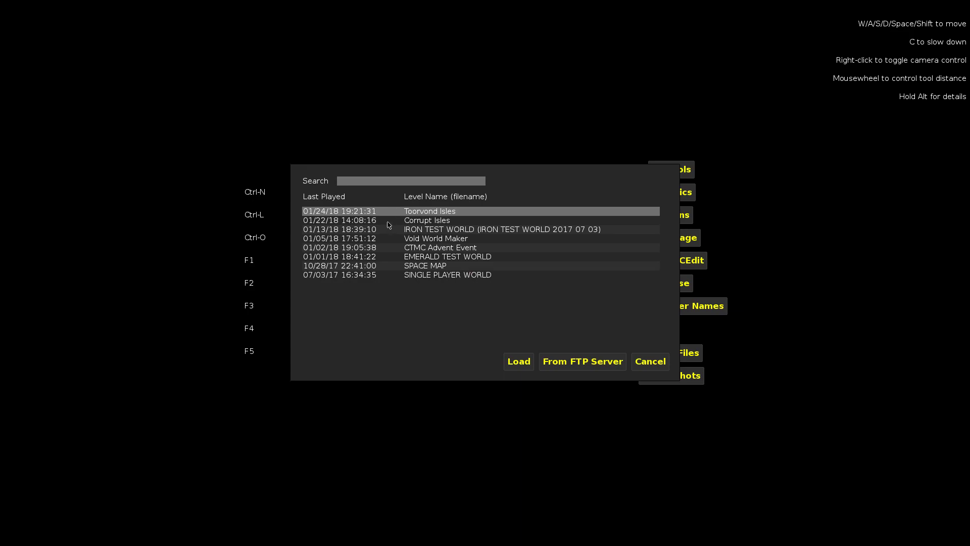
pyautogui.click(519, 362)
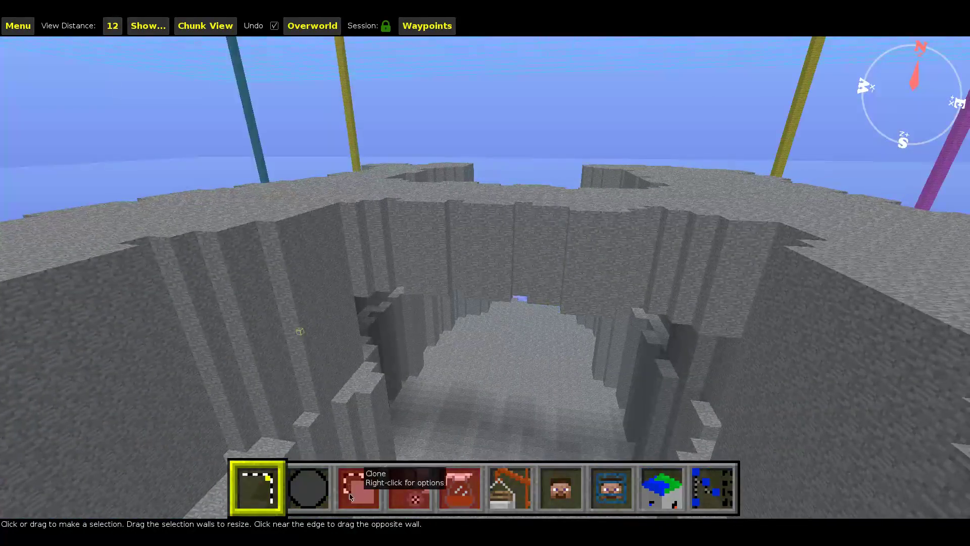
# Set the Brush tool to Erode mode and erode the outer wall at the south end of the stone island's western arm
pyautogui.click(308, 486)
pyautogui.press('s')
pyautogui.press('a')
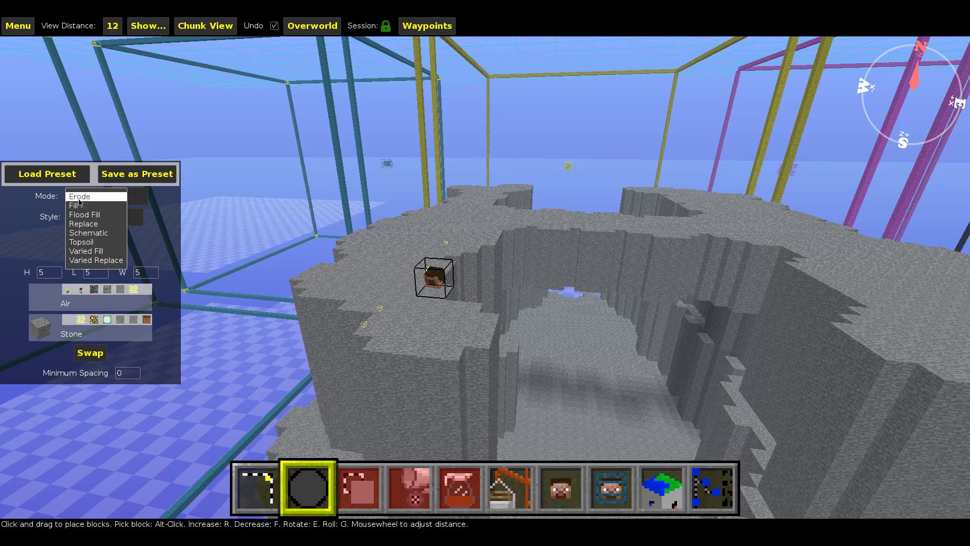
pyautogui.click(78, 199)
pyautogui.click(382, 373)
pyautogui.press('a')
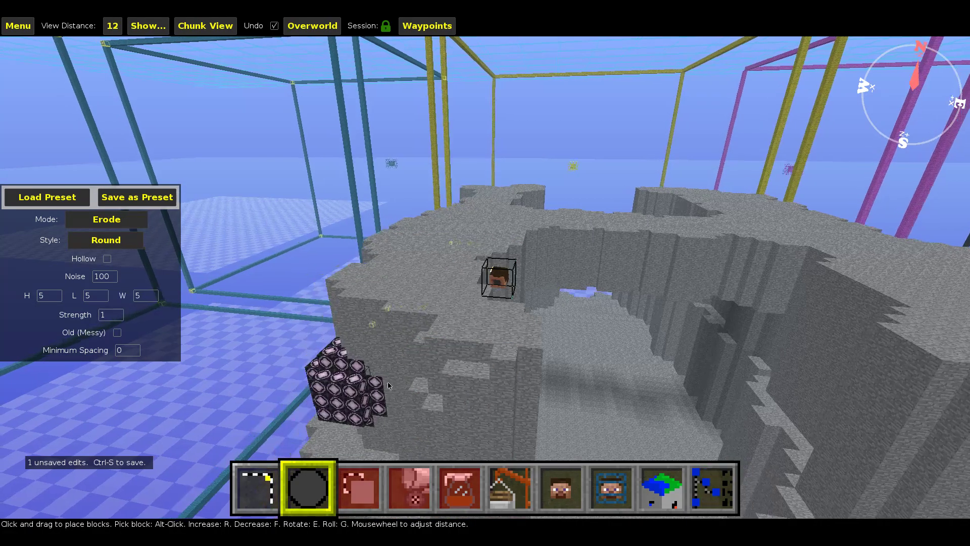
# Erode the upper edge around the stone island's south-west corner and onto its outer west cliff
pyautogui.moveTo(383, 385); pyautogui.dragTo(455, 374, button='right')
pyautogui.click(505, 314)
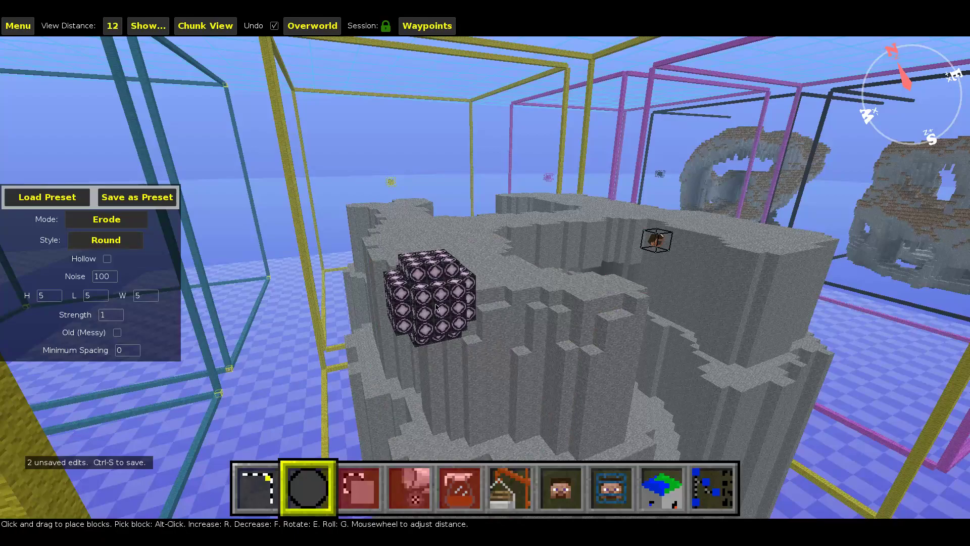
pyautogui.moveTo(388, 347); pyautogui.dragTo(397, 337, button='right')
pyautogui.click(348, 335)
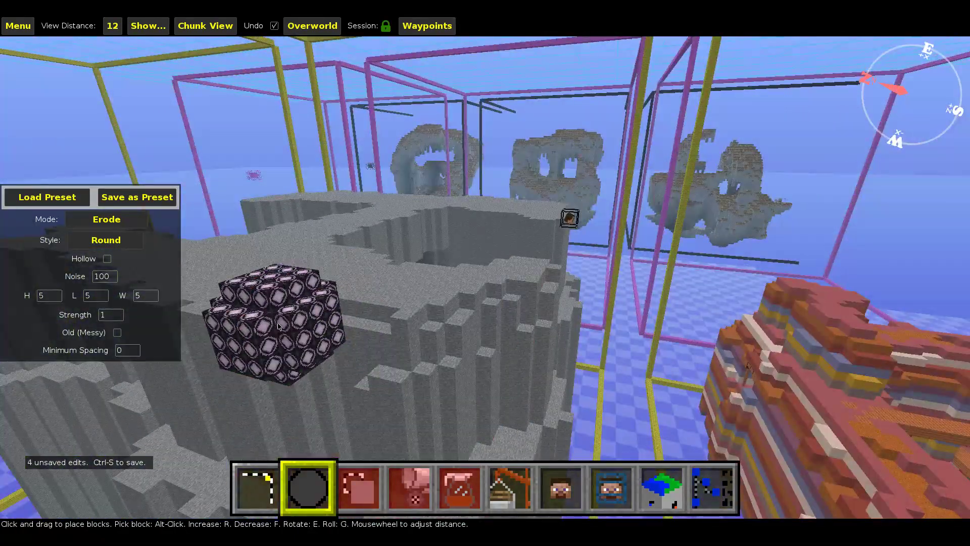
pyautogui.click(283, 329)
pyautogui.press('a')
pyautogui.click(308, 313)
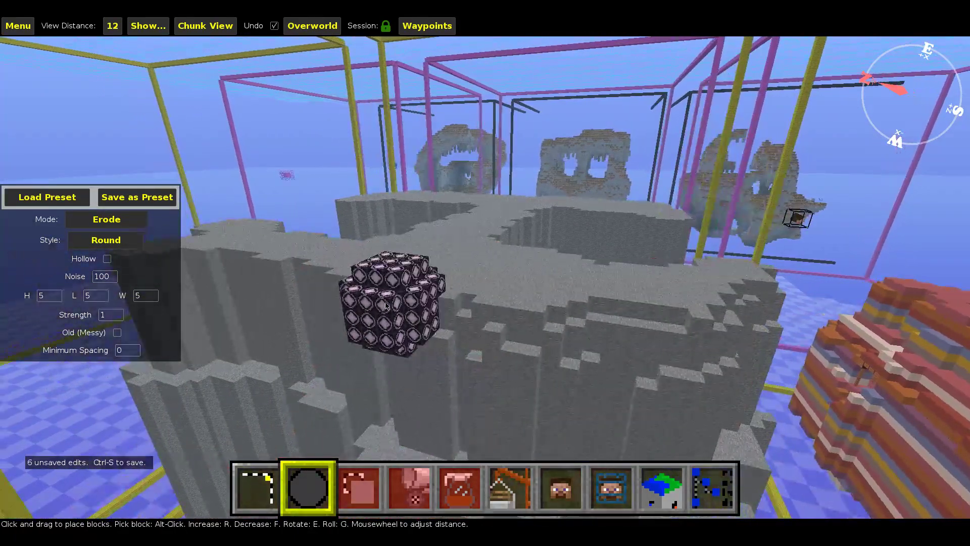
# Erode the upper edge along the middle stretch of the island's outer west cliff with the round brush
pyautogui.moveTo(360, 339); pyautogui.dragTo(412, 323, button='right')
pyautogui.press('a')
pyautogui.click(357, 340)
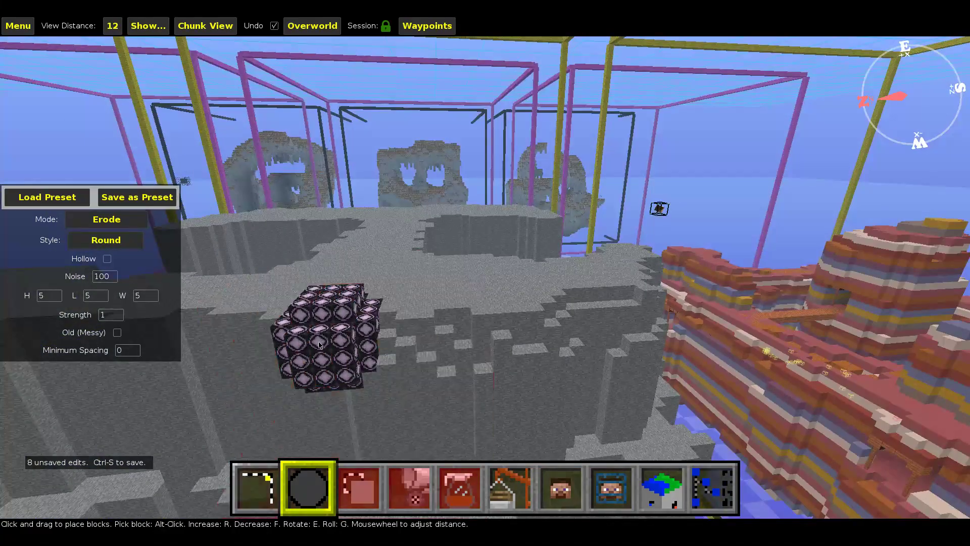
pyautogui.press('a')
pyautogui.click(305, 334)
pyautogui.moveTo(347, 375); pyautogui.dragTo(390, 388, button='right')
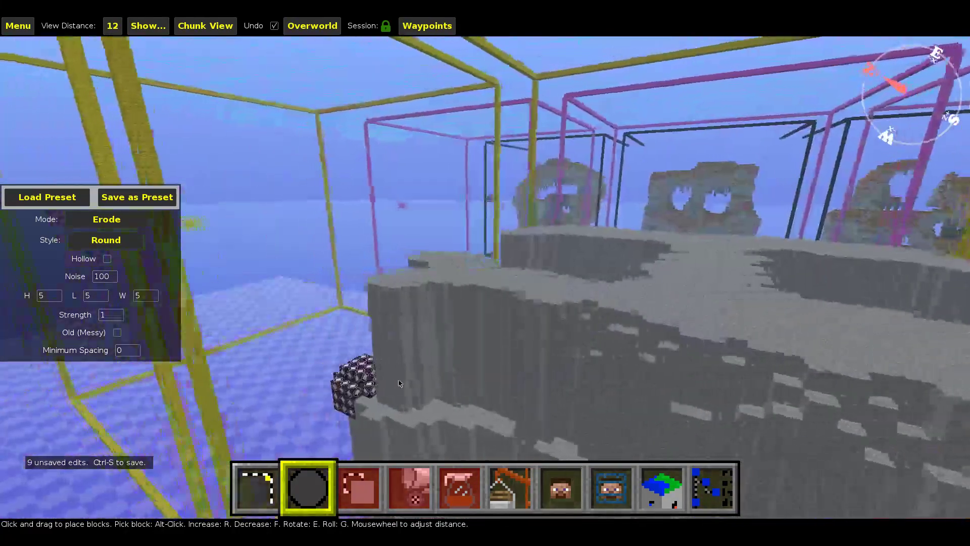
# Erode the upper edge of the northern stretch of the island's outer west cliff
pyautogui.press('a')
pyautogui.click(574, 309)
pyautogui.click(455, 319)
pyautogui.press('a')
pyautogui.moveTo(454, 321)
pyautogui.mouseDown(button='right')
pyautogui.moveTo(382, 333)
pyautogui.moveTo(453, 358)
pyautogui.mouseUp(button='right')
pyautogui.press('a')
pyautogui.click(372, 314)
pyautogui.press('a')
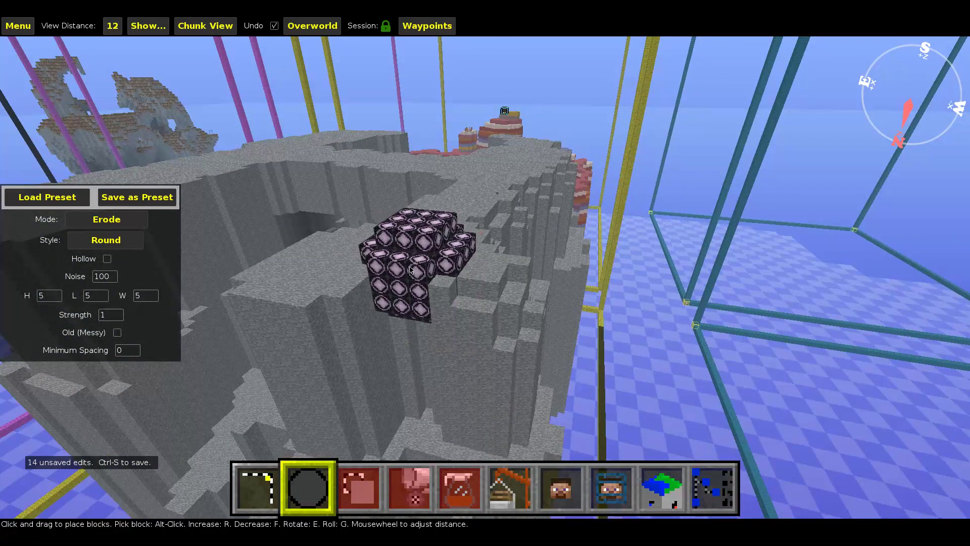
# Erode the top edges around the northern tip of the stone island's western arm
pyautogui.click(340, 302)
pyautogui.click(289, 304)
pyautogui.press('a')
pyautogui.moveTo(288, 304); pyautogui.dragTo(339, 354, button='right')
pyautogui.click(511, 261)
pyautogui.click(401, 255)
pyautogui.press('s')
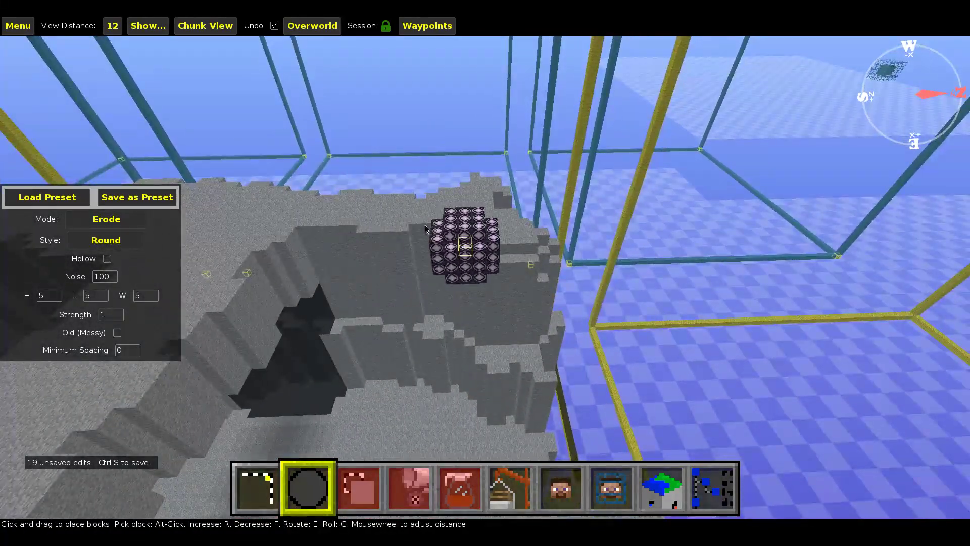
# Erode the upper part of the northern hollow's west inner wall from the tip around to the south-west corner
pyautogui.click(357, 236)
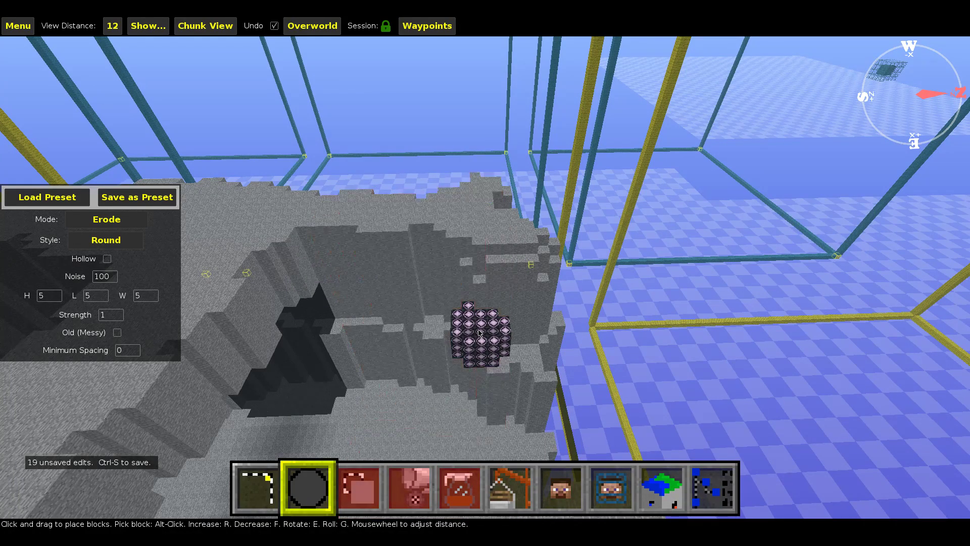
pyautogui.click(467, 259)
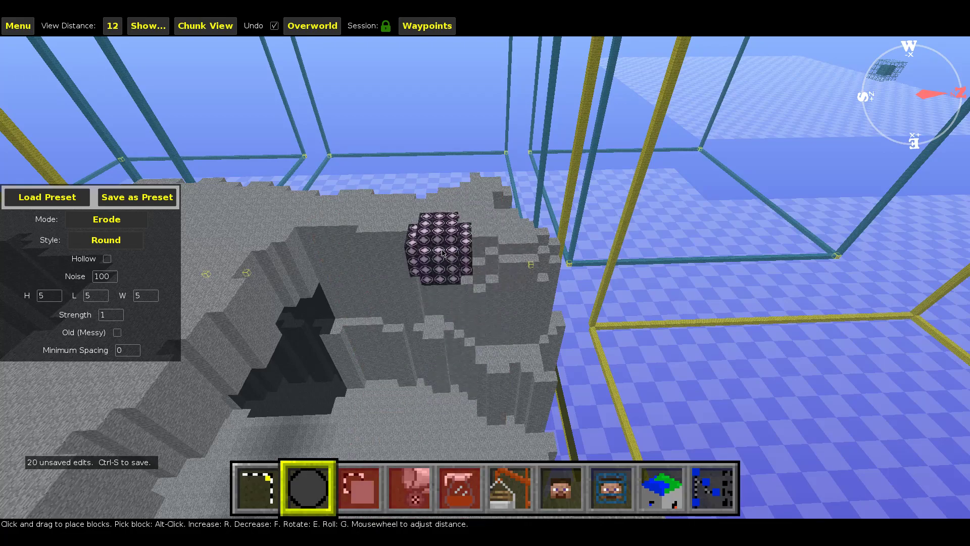
pyautogui.click(444, 249)
pyautogui.click(399, 239)
pyautogui.click(363, 224)
pyautogui.click(225, 279)
pyautogui.click(195, 319)
pyautogui.click(228, 322)
pyautogui.moveTo(301, 321); pyautogui.dragTo(236, 323, button='right')
pyautogui.press('d')
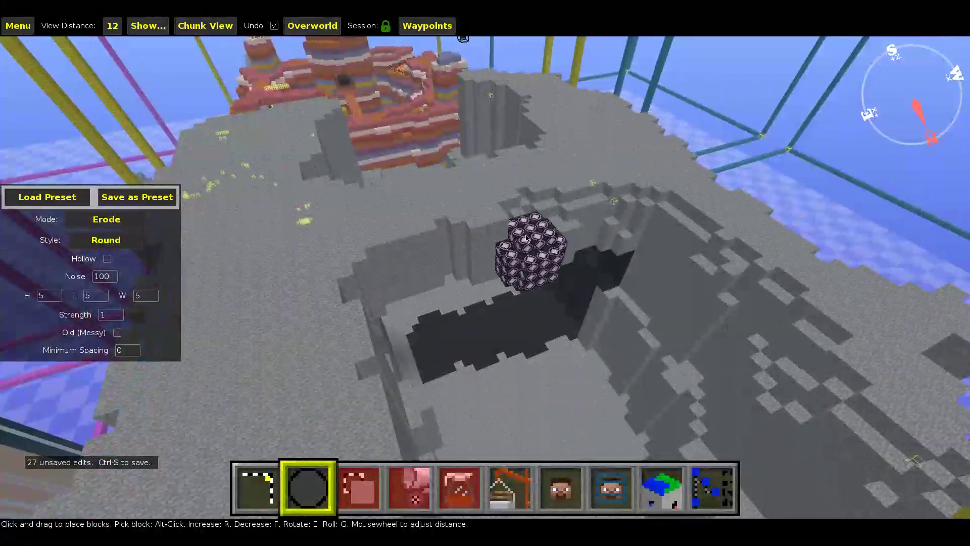
# Undo the last erosion stroke and set the brush's minimum spacing to 11
pyautogui.hotkey('ctrl', 'z')
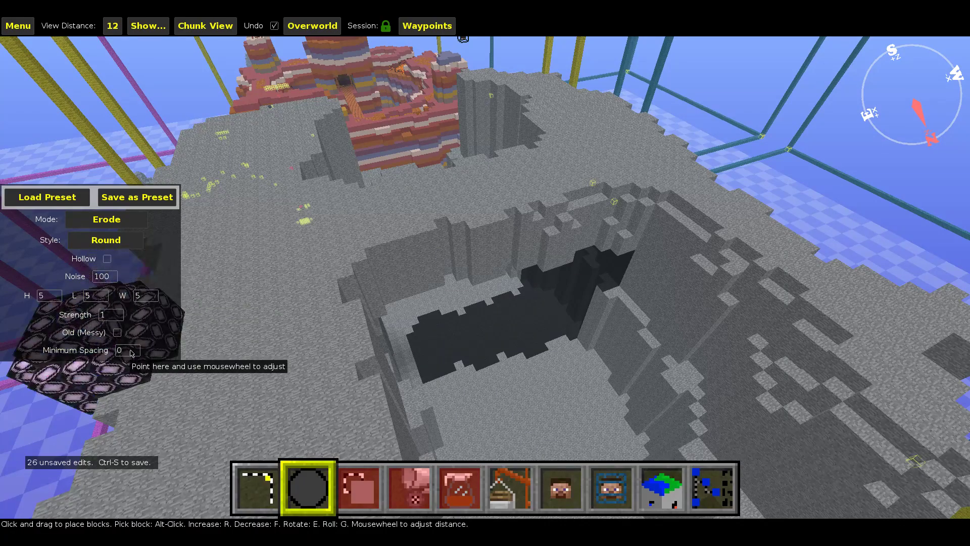
pyautogui.scroll(2, 133, 353)
# Erode the upper edge of the northern hollow's south inner wall and around its south-east corner
pyautogui.press('d')
pyautogui.moveTo(459, 260); pyautogui.dragTo(455, 264, button='right')
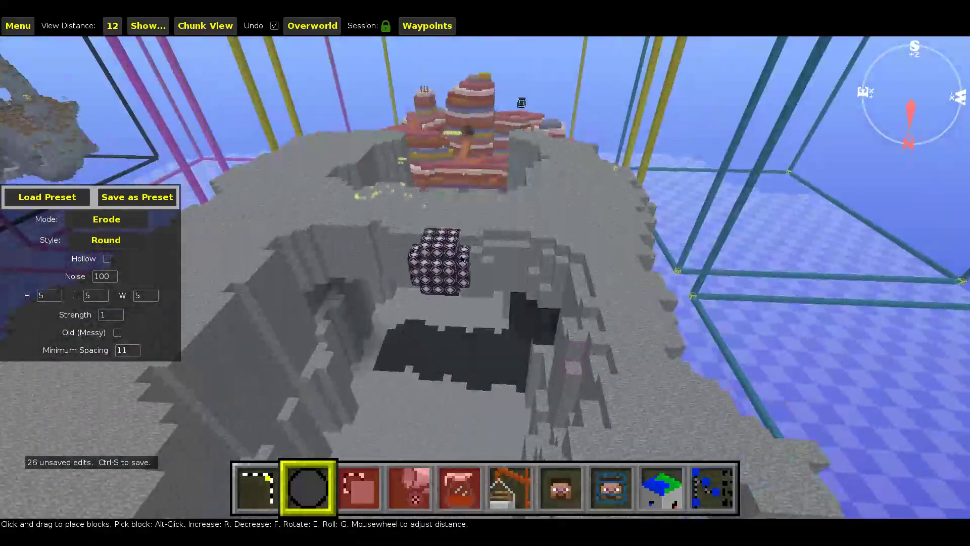
pyautogui.click(405, 240)
pyautogui.click(344, 222)
pyautogui.click(286, 234)
pyautogui.click(262, 259)
pyautogui.click(253, 293)
# Erode the upper part of the northern hollow's east inner wall out to the tip of the eastern arm
pyautogui.moveTo(262, 380)
pyautogui.mouseDown(button='right')
pyautogui.moveTo(423, 260)
pyautogui.moveTo(364, 336)
pyautogui.mouseUp(button='right')
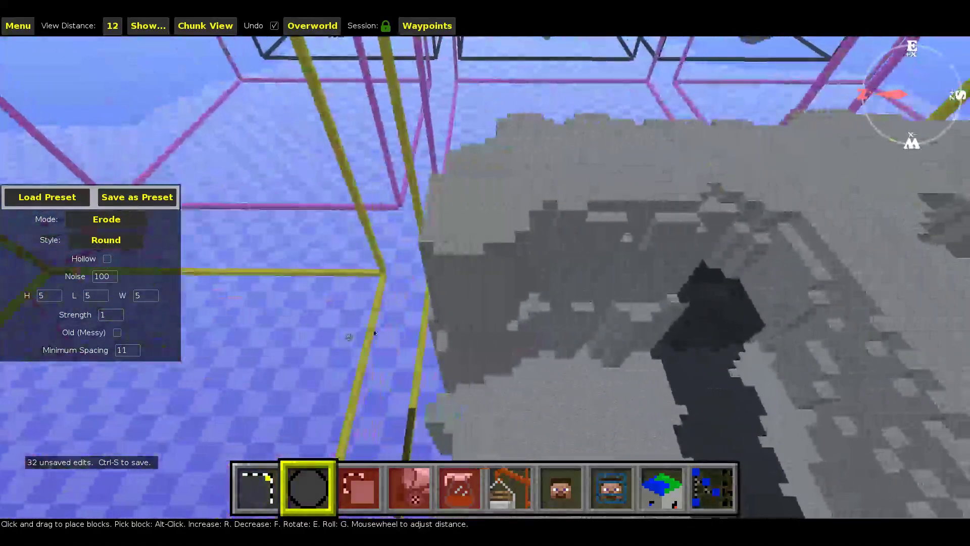
pyautogui.click(651, 250)
pyautogui.click(515, 204)
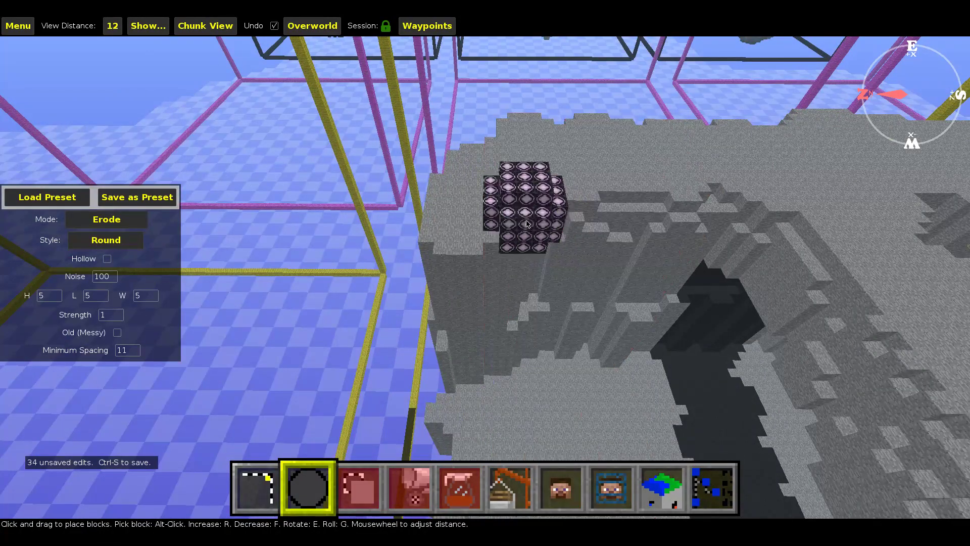
pyautogui.click(500, 269)
pyautogui.click(455, 259)
pyautogui.click(454, 258)
# Erode the end face and top edge of the eastern arm's northern tip
pyautogui.moveTo(454, 258)
pyautogui.mouseDown(button='right')
pyautogui.moveTo(440, 283)
pyautogui.moveTo(571, 299)
pyautogui.moveTo(508, 327)
pyautogui.mouseUp(button='right')
pyautogui.click(449, 293)
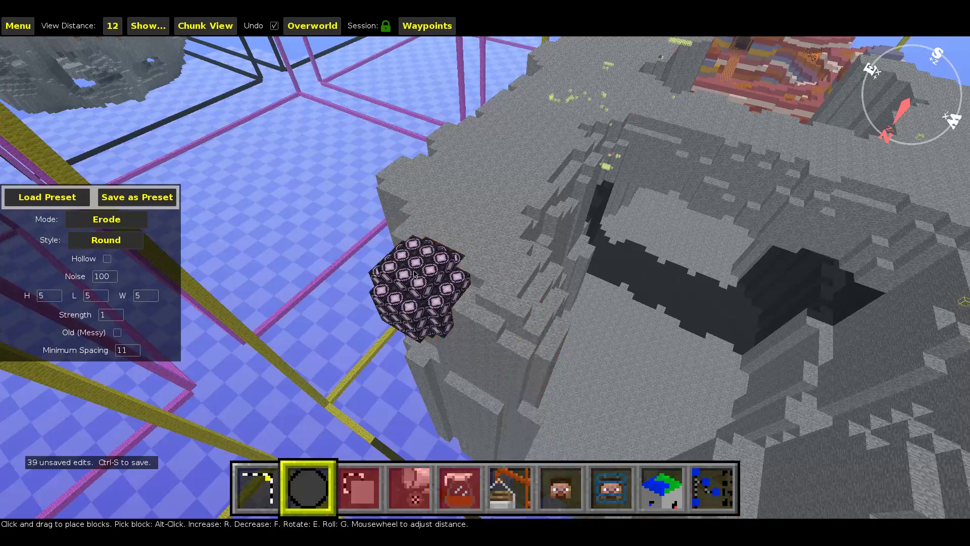
pyautogui.click(395, 221)
pyautogui.moveTo(406, 205); pyautogui.dragTo(443, 201)
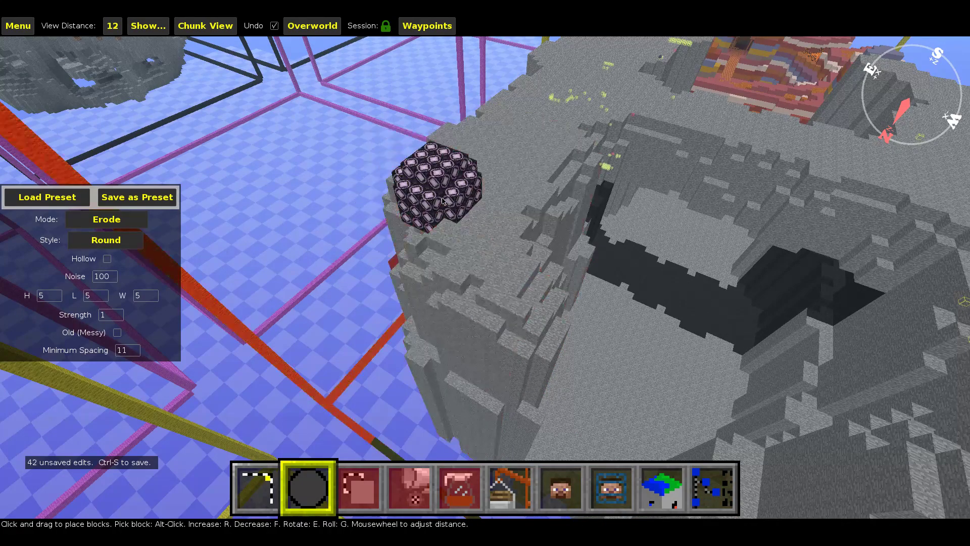
# Erode the upper edge of the northern stretch of the island's outer east cliff
pyautogui.moveTo(475, 266)
pyautogui.mouseDown(button='right')
pyautogui.moveTo(606, 283)
pyautogui.moveTo(576, 227)
pyautogui.moveTo(537, 299)
pyautogui.mouseUp(button='right')
pyautogui.press('s')
pyautogui.press('w')
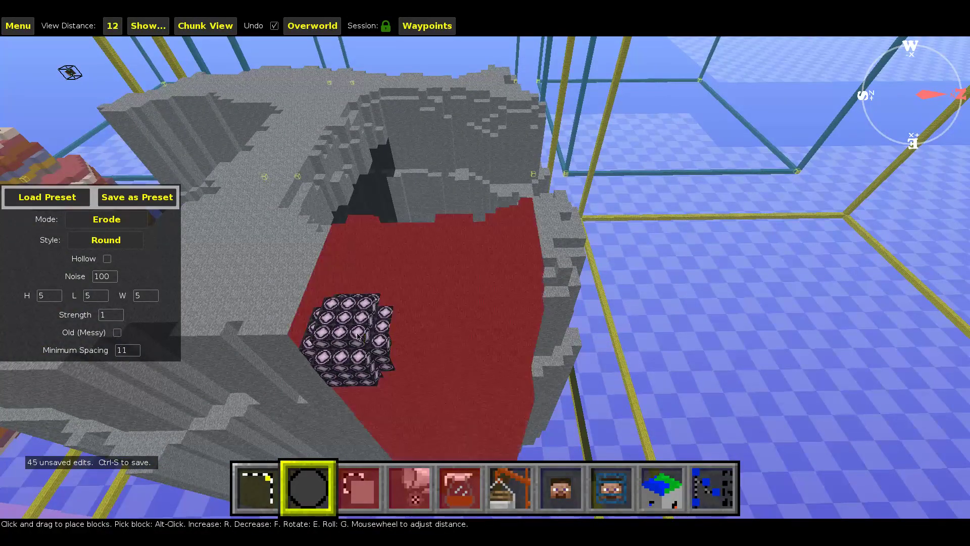
pyautogui.click(252, 337)
pyautogui.press('a')
pyautogui.click(337, 324)
pyautogui.click(326, 324)
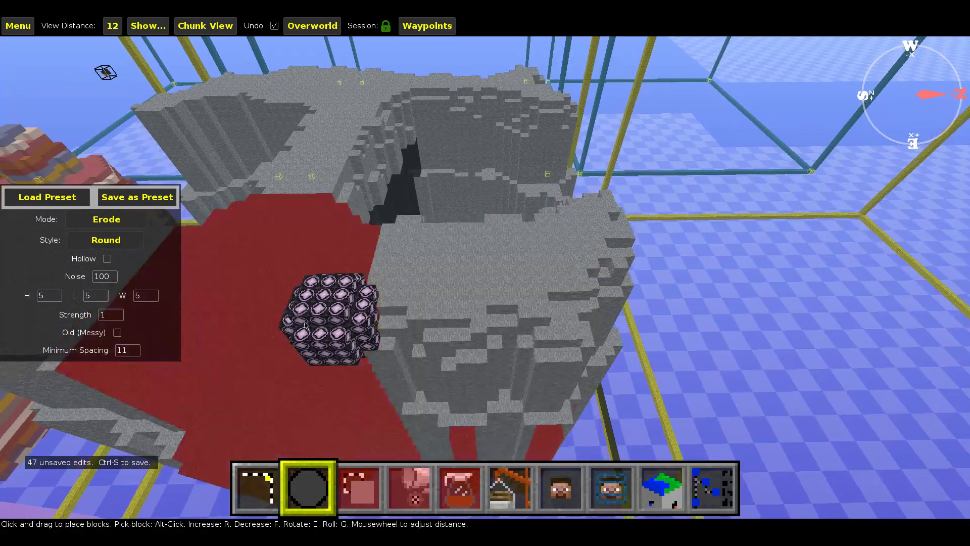
# Erode the upper edge along the middle stretch of the island's outer east cliff
pyautogui.press('a')
pyautogui.click(306, 334)
pyautogui.press('a')
pyautogui.click(300, 336)
pyautogui.click(281, 346)
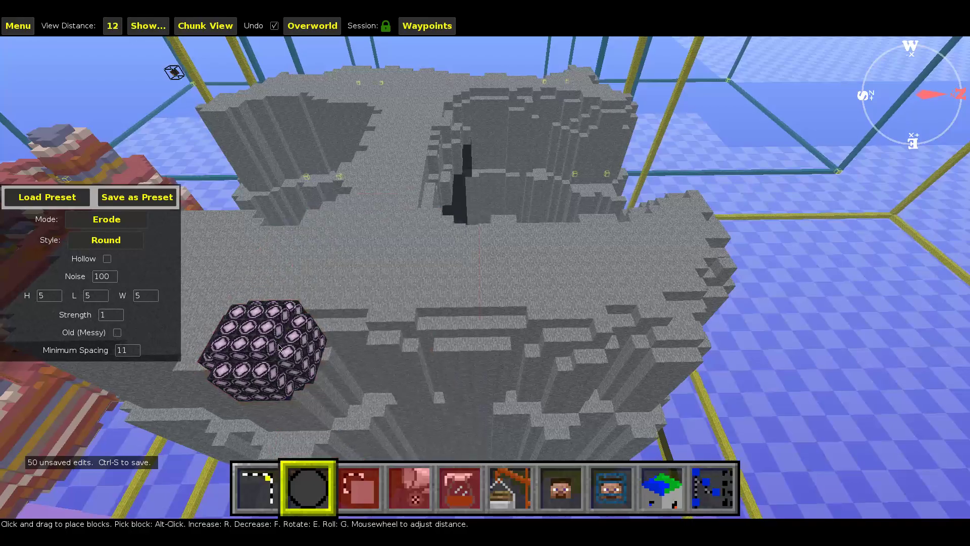
pyautogui.press('a')
pyautogui.click(340, 353)
pyautogui.press('a')
pyautogui.click(371, 347)
pyautogui.press('a')
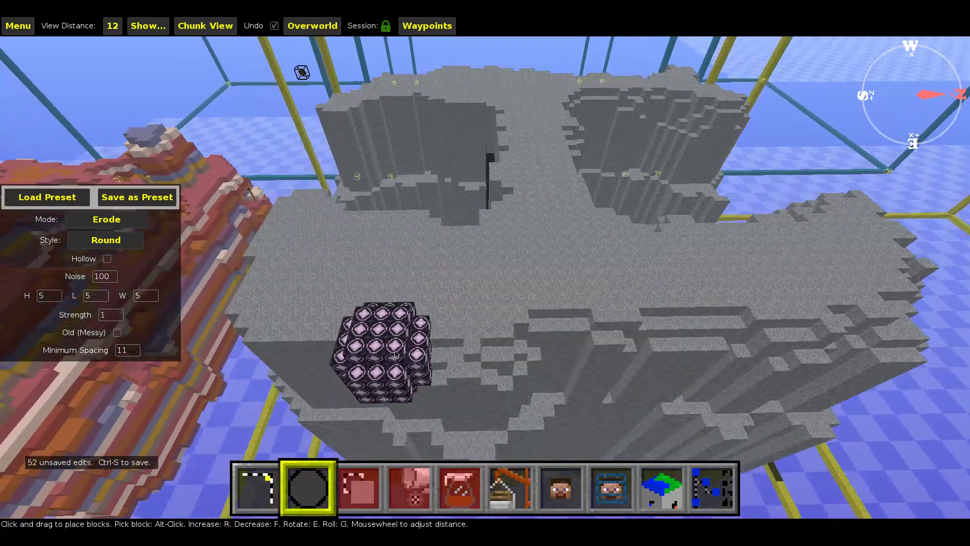
# Erode the upper edge of the southern stretch of the outer east cliff towards the island's south-east corner
pyautogui.press('a')
pyautogui.click(443, 352)
pyautogui.click(379, 340)
pyautogui.press('a')
pyautogui.click(416, 341)
pyautogui.press('a')
# Erode the end wall of the eastern arm's southern tip just below its top edge
pyautogui.rightClick(475, 334)
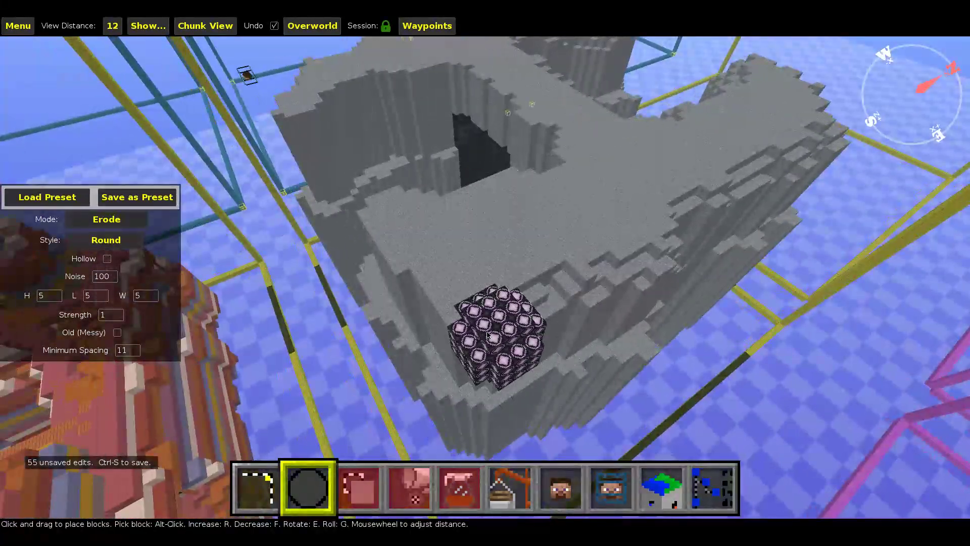
pyautogui.press('a')
pyautogui.moveTo(523, 330); pyautogui.dragTo(532, 325, button='right')
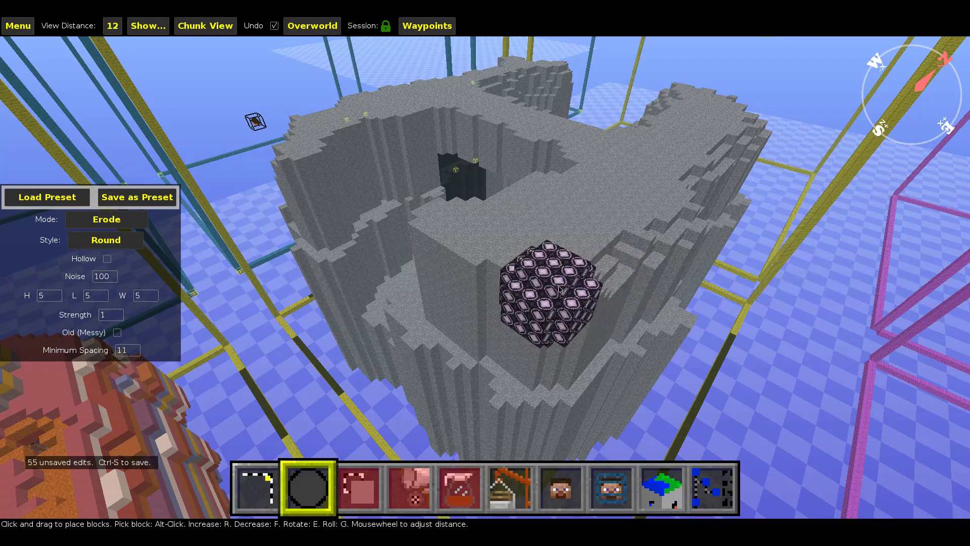
pyautogui.click(501, 254)
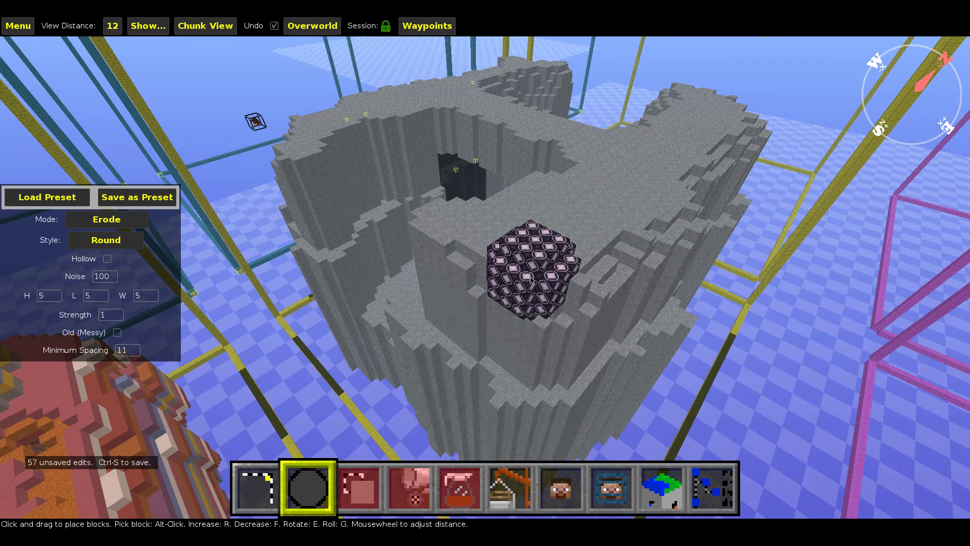
pyautogui.press('a')
# Erode the southern tip's inner corner and the adjoining top edge of the southern hollow's east wall
pyautogui.moveTo(568, 273); pyautogui.dragTo(534, 283, button='right')
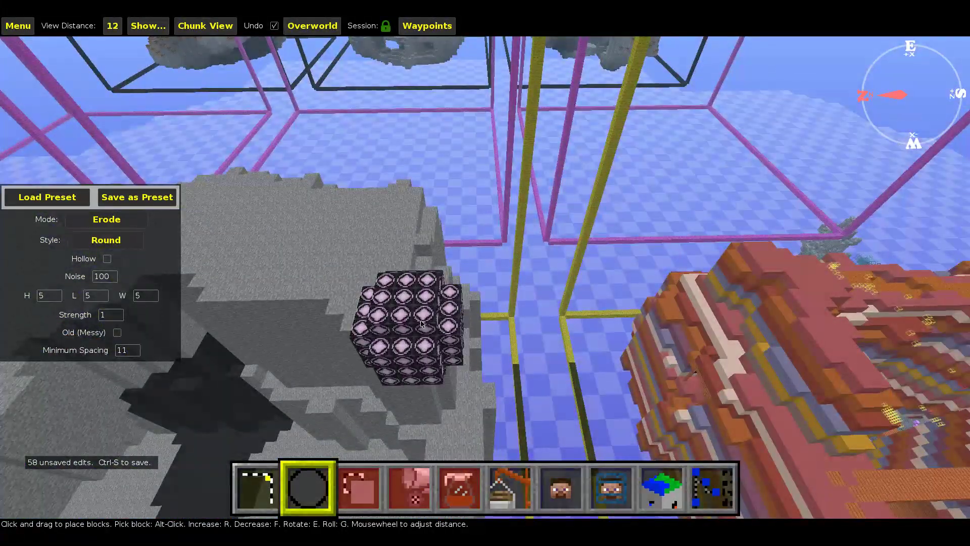
pyautogui.click(405, 332)
pyautogui.press('a')
pyautogui.click(394, 319)
pyautogui.click(336, 299)
pyautogui.click(302, 315)
# Erode the rest of the southern hollow's east inner wall up to its north-east corner
pyautogui.press('a')
pyautogui.click(394, 299)
pyautogui.click(318, 293)
pyautogui.click(271, 315)
pyautogui.press('w')
pyautogui.moveTo(433, 273); pyautogui.dragTo(670, 278, button='right')
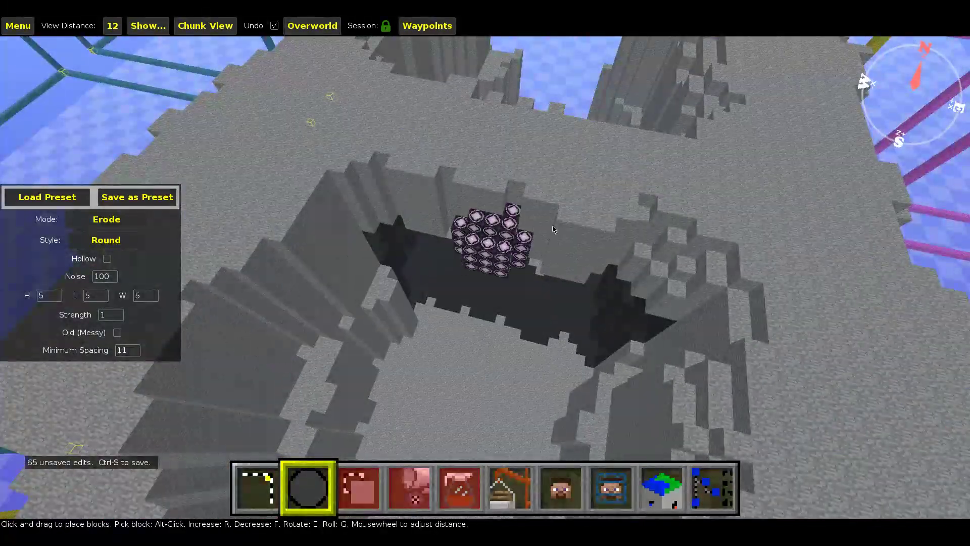
# Erode the top edges of the southern hollow's north and west walls
pyautogui.click(609, 220)
pyautogui.click(550, 201)
pyautogui.moveTo(473, 196)
pyautogui.mouseDown()
pyautogui.moveTo(401, 170)
pyautogui.moveTo(368, 177)
pyautogui.moveTo(313, 242)
pyautogui.moveTo(295, 243)
pyautogui.mouseUp()
pyautogui.moveTo(294, 243); pyautogui.dragTo(260, 240, button='right')
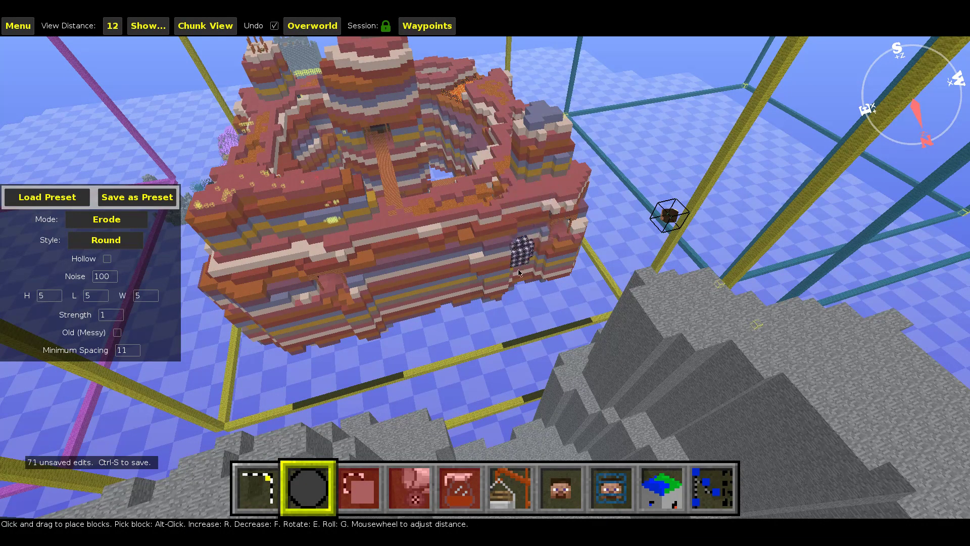
pyautogui.moveTo(590, 373); pyautogui.dragTo(654, 401, button='right')
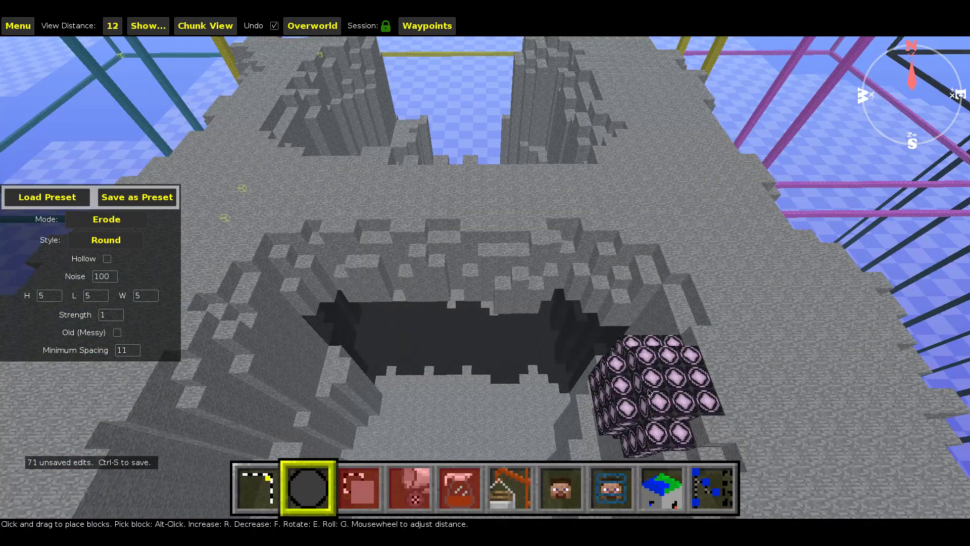
# Undo the latest erosion strokes on the southern hollow's west and north walls and north-east corner
pyautogui.hotkey('ctrl', 'z')
pyautogui.hotkey('ctrl', 'z')
pyautogui.hotkey('ctrl', 'z')
pyautogui.hotkey('ctrl', 'z')
pyautogui.hotkey('ctrl', 'z')
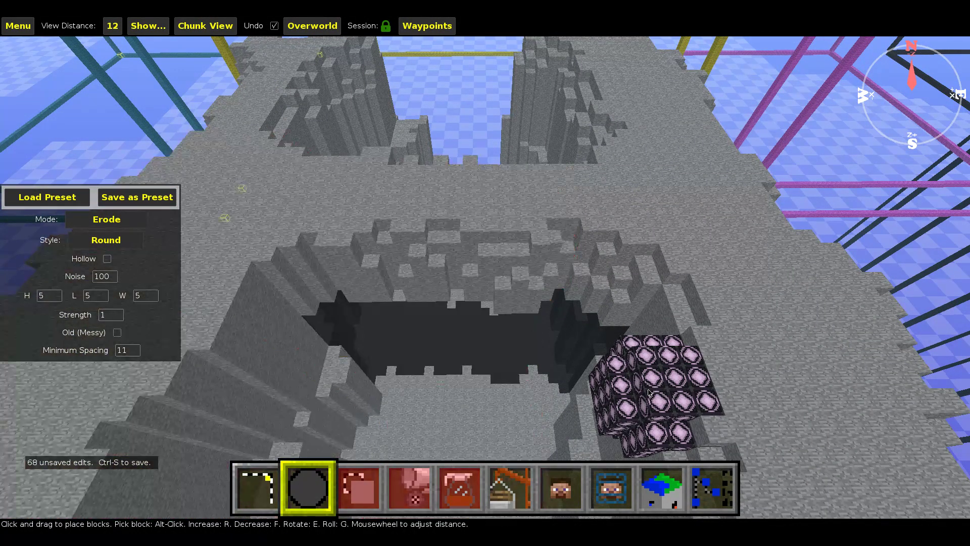
pyautogui.hotkey('ctrl', 'z')
pyautogui.hotkey('ctrl', 'z')
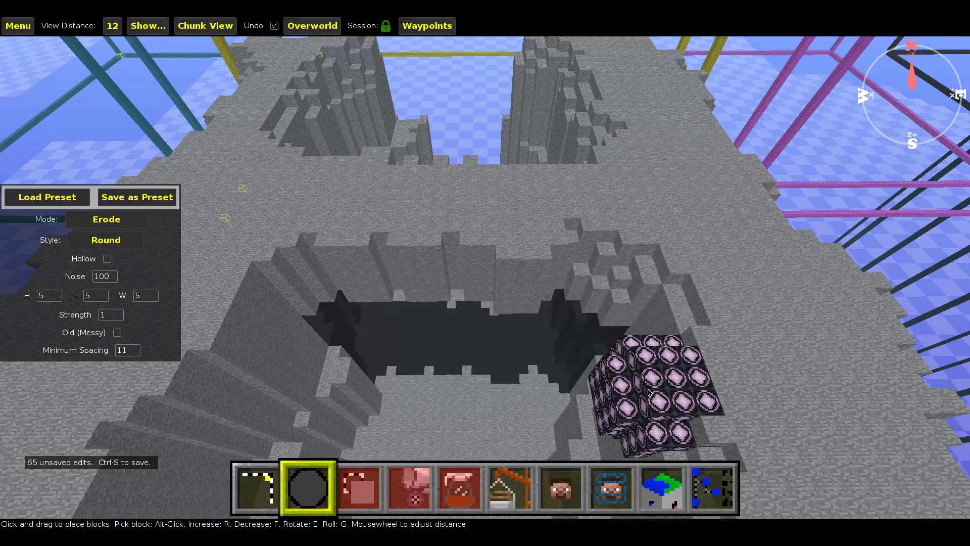
pyautogui.hotkey('ctrl', 'z')
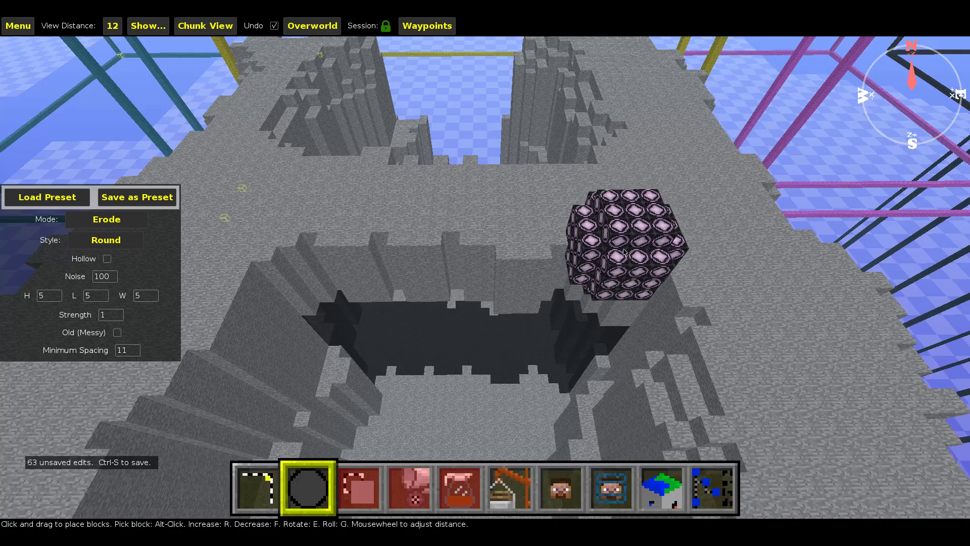
# Erode the top edge of the southern hollow's north wall from its north-east corner to its north-west corner
pyautogui.click(621, 242)
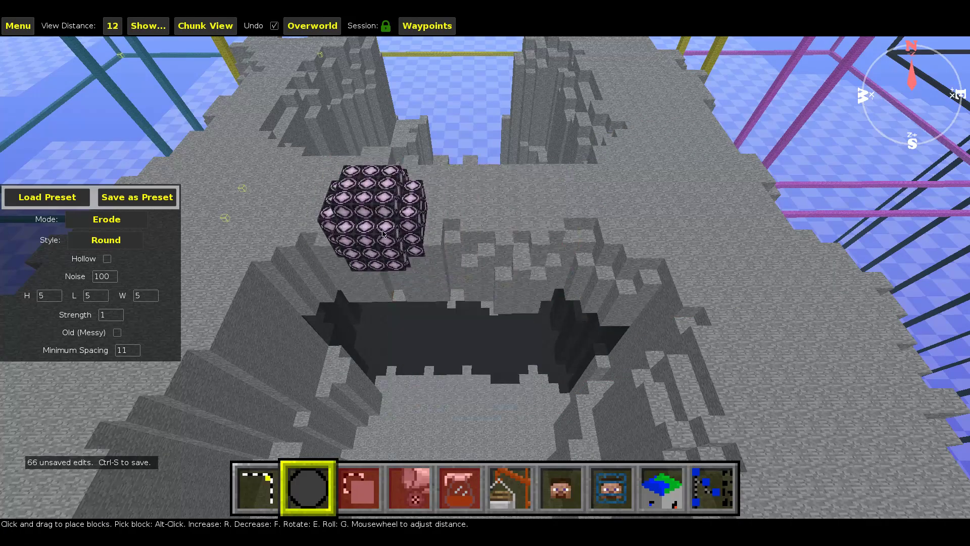
pyautogui.click(382, 233)
pyautogui.click(277, 237)
# Erode the top edge of the southern hollow's west wall down to the western arm's southern tip
pyautogui.moveTo(227, 283); pyautogui.dragTo(137, 280, button='right')
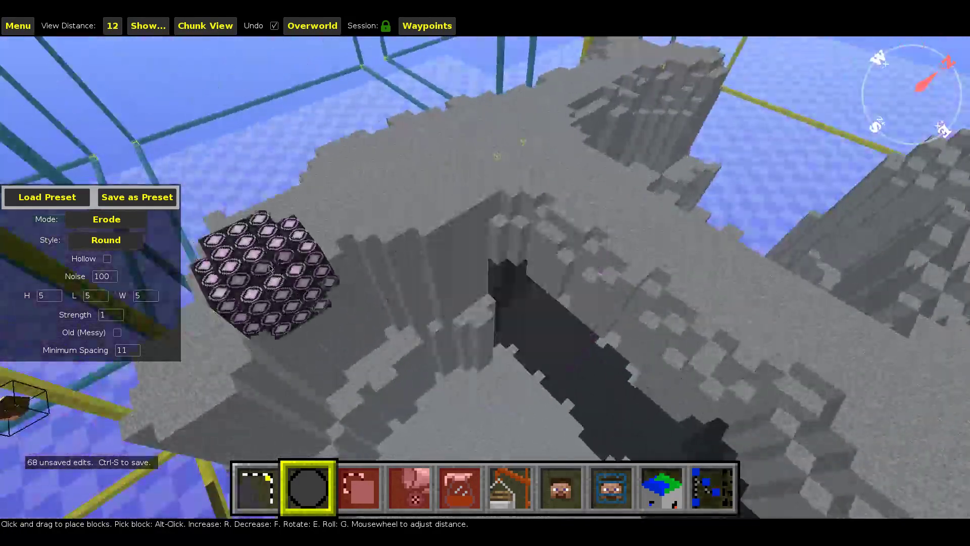
pyautogui.click(437, 219)
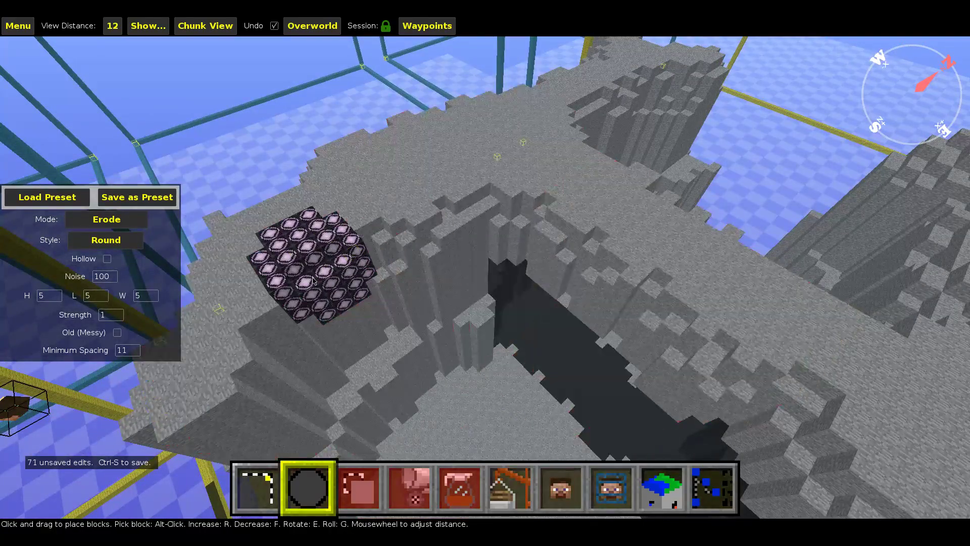
pyautogui.click(242, 381)
pyautogui.moveTo(242, 382); pyautogui.dragTo(161, 381, button='right')
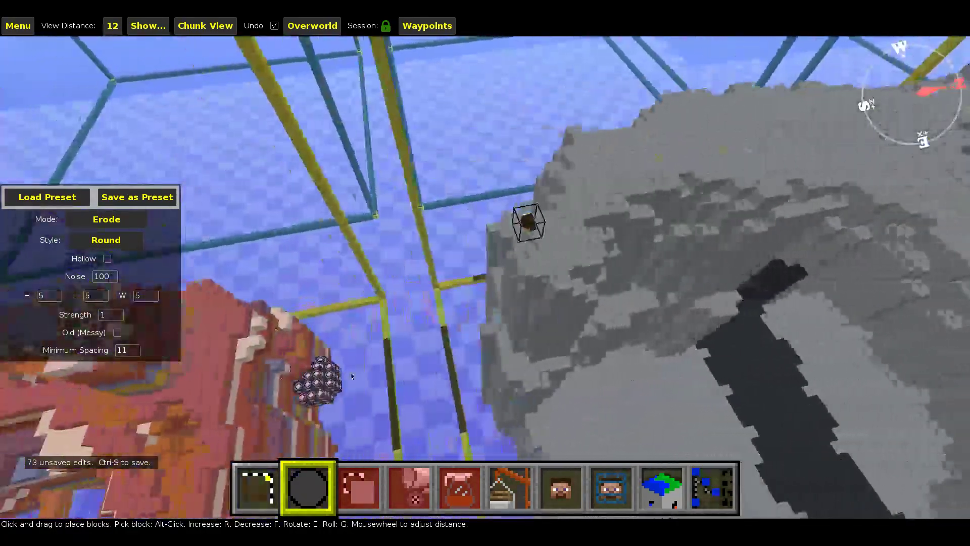
pyautogui.click(511, 284)
pyautogui.press('a')
pyautogui.moveTo(480, 301); pyautogui.dragTo(632, 300, button='right')
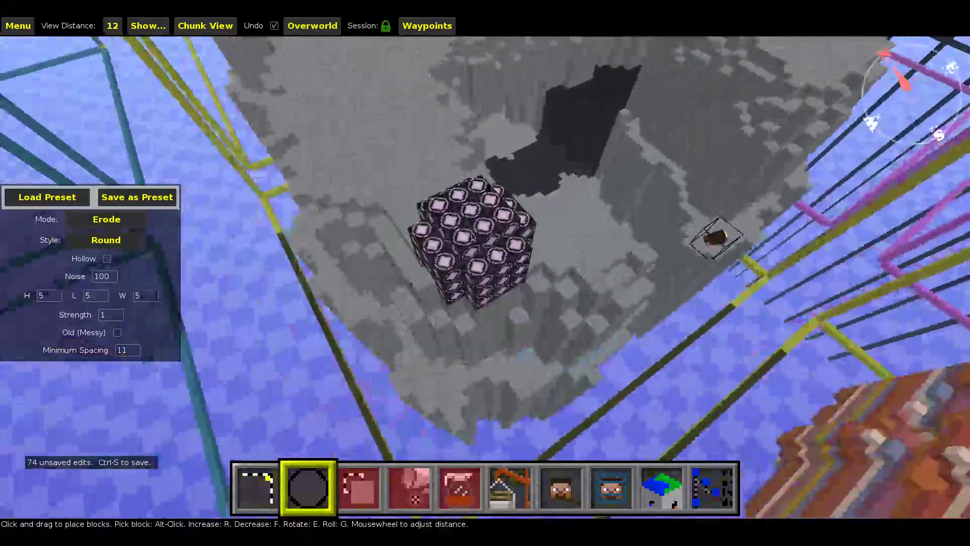
# Erode the underside of the central stone bridge between the two hollows, starting from the southern hollow
pyautogui.moveTo(482, 248); pyautogui.dragTo(599, 154, button='right')
pyautogui.press('d')
pyautogui.press('d')
pyautogui.moveTo(536, 210); pyautogui.dragTo(379, 288, button='right')
pyautogui.press('shift')
pyautogui.moveTo(336, 331); pyautogui.dragTo(303, 308, button='right')
pyautogui.press('shift')
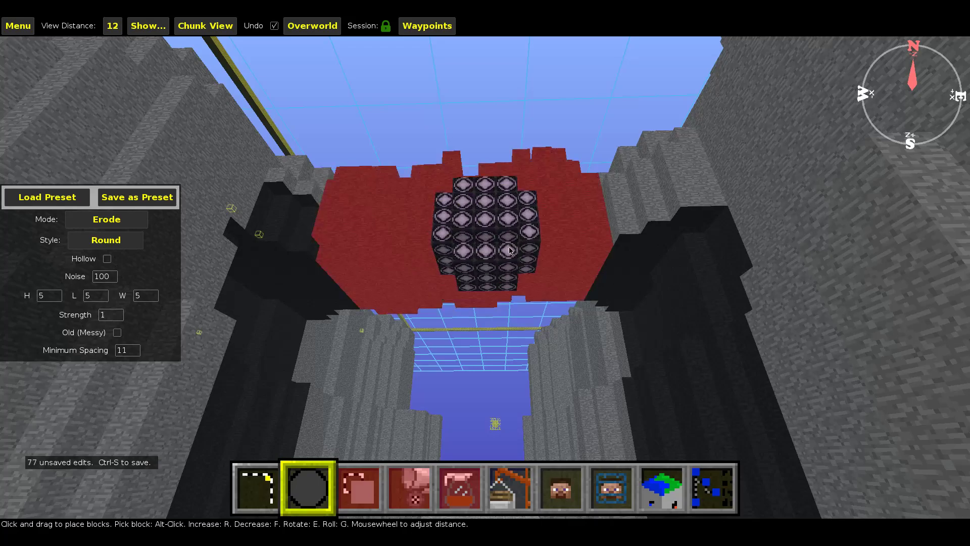
pyautogui.press('w')
pyautogui.moveTo(579, 321); pyautogui.dragTo(288, 329, button='right')
pyautogui.moveTo(478, 288); pyautogui.dragTo(488, 283, button='right')
pyautogui.press('shift')
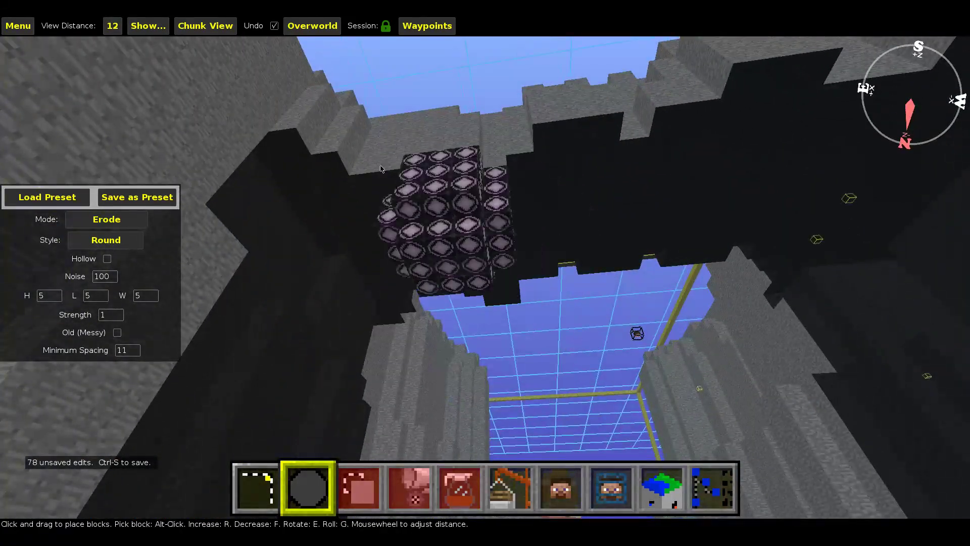
# Erode the remaining underside of the central bridge towards its western end and southern edge
pyautogui.moveTo(573, 217); pyautogui.dragTo(535, 221, button='right')
pyautogui.click(535, 221)
pyautogui.click(535, 221)
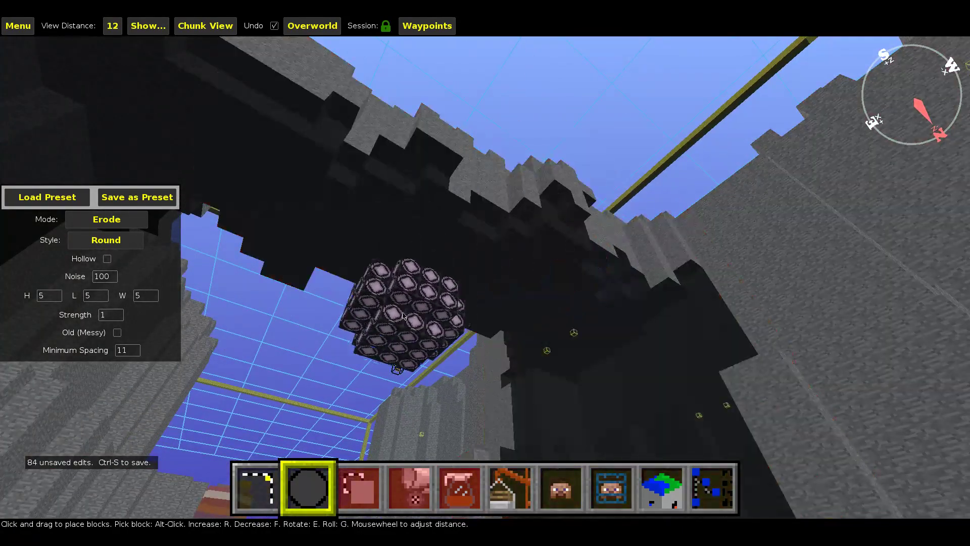
pyautogui.click(412, 252)
pyautogui.moveTo(465, 281)
pyautogui.mouseDown(button='right')
pyautogui.moveTo(429, 275)
pyautogui.moveTo(445, 313)
pyautogui.moveTo(366, 407)
pyautogui.moveTo(476, 253)
pyautogui.moveTo(357, 364)
pyautogui.moveTo(369, 373)
pyautogui.moveTo(375, 357)
pyautogui.moveTo(389, 268)
pyautogui.moveTo(442, 291)
pyautogui.moveTo(384, 328)
pyautogui.moveTo(439, 332)
pyautogui.mouseUp(button='right')
pyautogui.moveTo(443, 400); pyautogui.dragTo(478, 414)
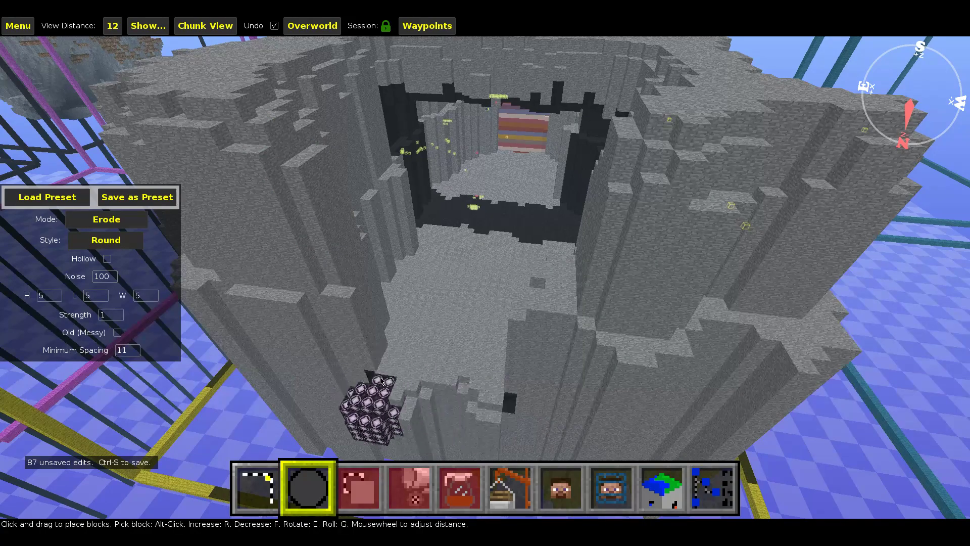
# Erode the mid-height ledge around the eastern arm's northern tip
pyautogui.press('a')
pyautogui.moveTo(381, 319)
pyautogui.mouseDown(button='right')
pyautogui.moveTo(451, 281)
pyautogui.moveTo(490, 272)
pyautogui.moveTo(508, 355)
pyautogui.mouseUp(button='right')
pyautogui.click(465, 340)
pyautogui.click(390, 363)
pyautogui.click(333, 355)
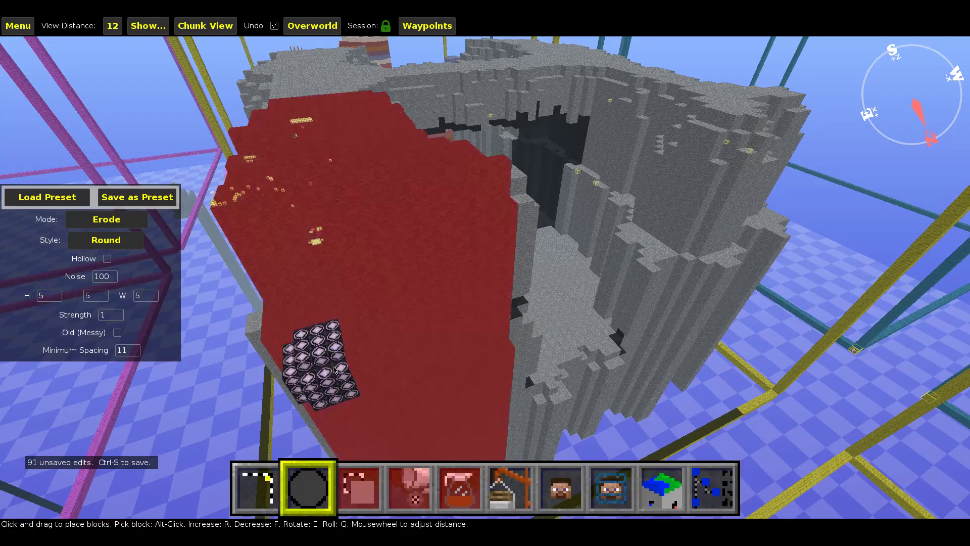
# Erode the mid-height ledge at the island's north-east corner and the start of the outer east cliff
pyautogui.moveTo(333, 355); pyautogui.dragTo(425, 288, button='right')
pyautogui.press('a')
pyautogui.click(467, 358)
pyautogui.moveTo(468, 358)
pyautogui.mouseDown(button='right')
pyautogui.moveTo(455, 260)
pyautogui.moveTo(336, 400)
pyautogui.moveTo(460, 283)
pyautogui.moveTo(416, 394)
pyautogui.mouseUp(button='right')
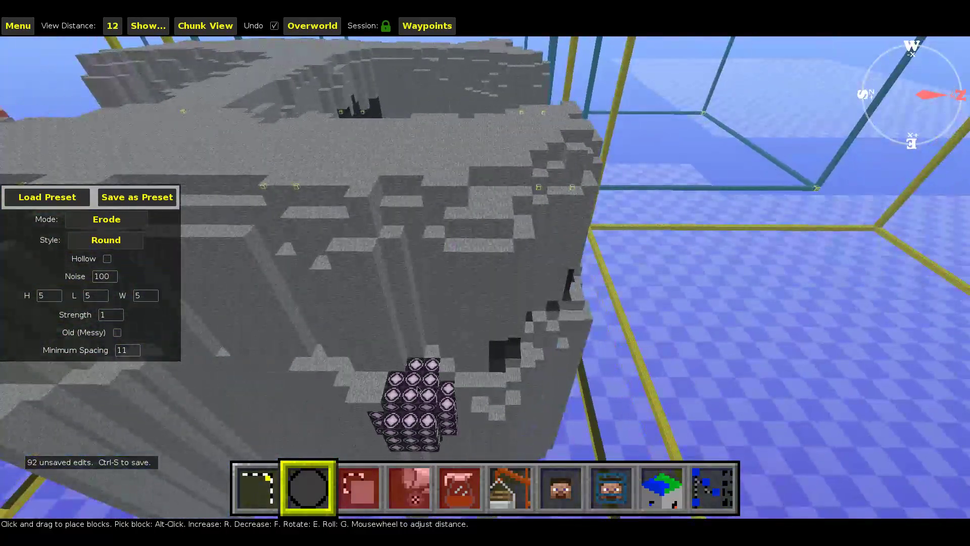
pyautogui.click(412, 372)
pyautogui.click(399, 379)
# Erode the mid-height ledge along the middle stretch of the outer east cliff
pyautogui.press('w')
pyautogui.moveTo(342, 414)
pyautogui.mouseDown(button='right')
pyautogui.moveTo(372, 401)
pyautogui.moveTo(364, 375)
pyautogui.moveTo(323, 411)
pyautogui.moveTo(326, 438)
pyautogui.mouseUp(button='right')
pyautogui.click(372, 365)
pyautogui.click(390, 360)
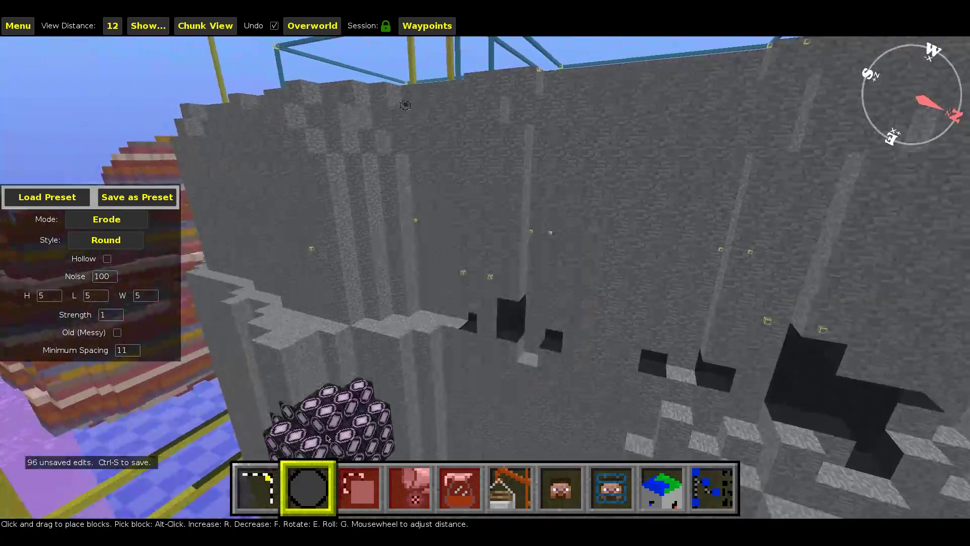
pyautogui.press('a')
pyautogui.moveTo(272, 384)
pyautogui.mouseDown(button='right')
pyautogui.moveTo(284, 382)
pyautogui.moveTo(281, 424)
pyautogui.mouseUp(button='right')
pyautogui.click(360, 366)
pyautogui.click(293, 381)
pyautogui.press('a')
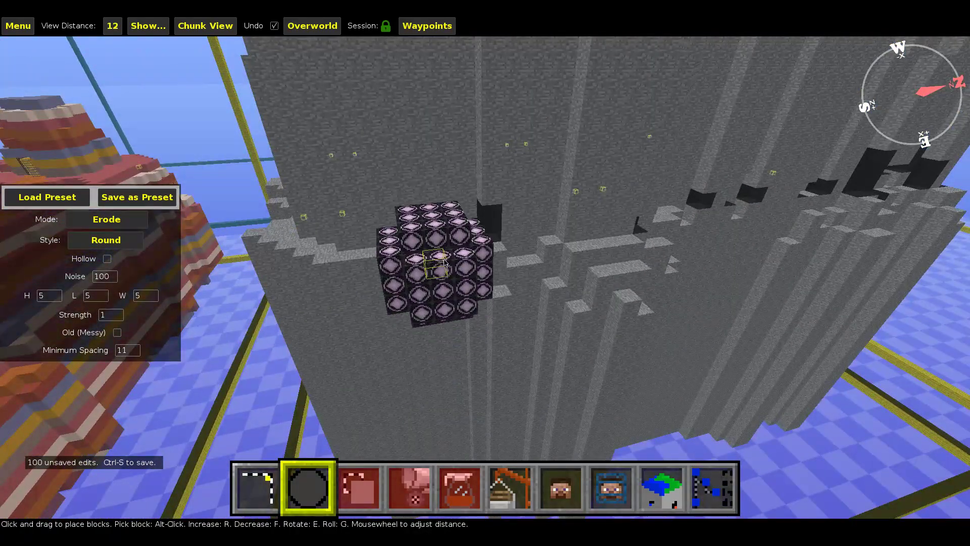
# Erode the mid-height ledge along the southern stretch of the outer east cliff and around the south-east corner
pyautogui.press('a')
pyautogui.moveTo(323, 322); pyautogui.dragTo(331, 362, button='right')
pyautogui.click(405, 296)
pyautogui.press('a')
pyautogui.moveTo(243, 376); pyautogui.dragTo(343, 364, button='right')
pyautogui.click(450, 288)
pyautogui.click(324, 341)
pyautogui.press('a')
pyautogui.moveTo(237, 387); pyautogui.dragTo(259, 391, button='right')
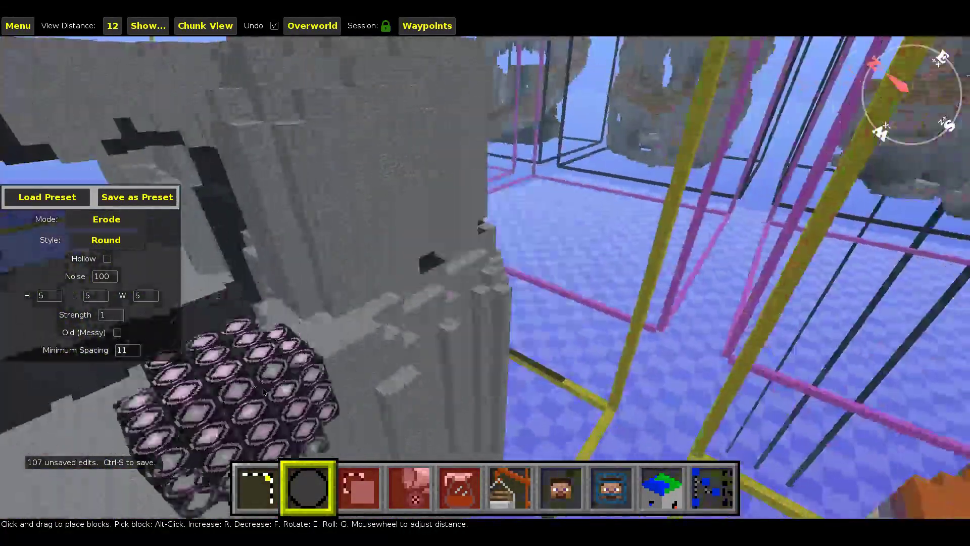
# Erode the mid-height ledge at the eastern arm's southern tip and the western arm's inner southern corner
pyautogui.click(347, 359)
pyautogui.click(323, 429)
pyautogui.moveTo(377, 425); pyautogui.dragTo(457, 266, button='right')
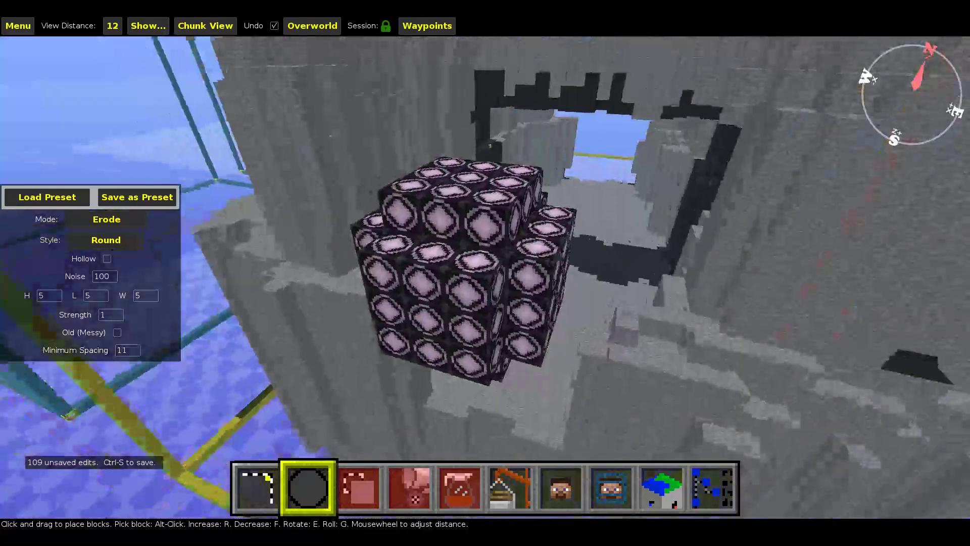
pyautogui.click(385, 281)
pyautogui.click(466, 206)
pyautogui.click(434, 229)
pyautogui.click(436, 289)
# Erode the mid-height ledge along the passage's east inner wall from south to north
pyautogui.moveTo(375, 318)
pyautogui.mouseDown(button='right')
pyautogui.moveTo(485, 280)
pyautogui.moveTo(536, 283)
pyautogui.mouseUp(button='right')
pyautogui.press('w')
pyautogui.press('a')
pyautogui.click(743, 425)
pyautogui.click(707, 358)
pyautogui.click(574, 301)
pyautogui.click(468, 232)
pyautogui.click(296, 222)
pyautogui.click(249, 217)
# Erode the mid-height ledge along the northern hollow's west inner wall
pyautogui.press('a')
pyautogui.moveTo(262, 263)
pyautogui.mouseDown(button='right')
pyautogui.moveTo(450, 278)
pyautogui.moveTo(433, 275)
pyautogui.mouseUp(button='right')
pyautogui.press('a')
pyautogui.press('a')
pyautogui.moveTo(323, 264)
pyautogui.mouseDown(button='right')
pyautogui.moveTo(483, 273)
pyautogui.moveTo(458, 331)
pyautogui.moveTo(606, 283)
pyautogui.moveTo(466, 257)
pyautogui.mouseUp(button='right')
pyautogui.click(397, 268)
pyautogui.click(455, 311)
pyautogui.click(394, 307)
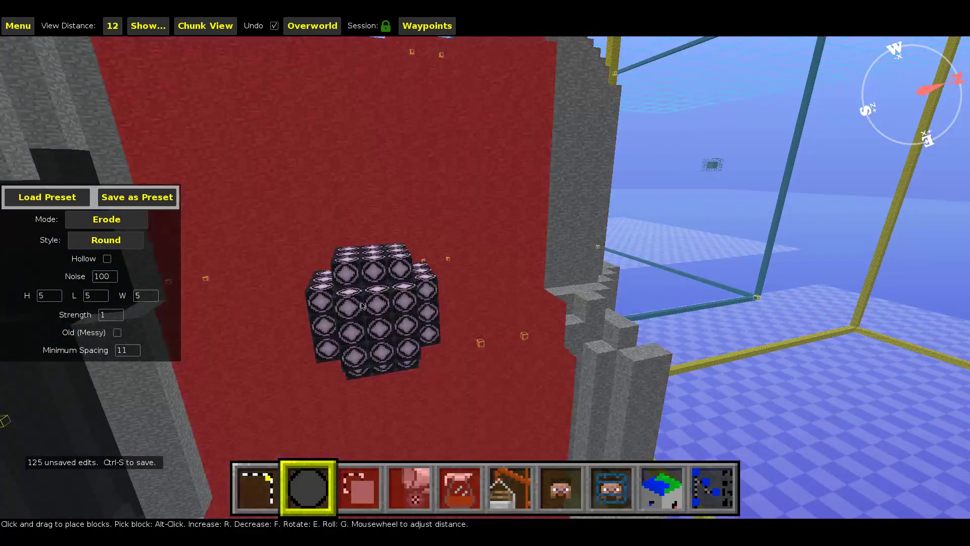
pyautogui.click(354, 313)
pyautogui.moveTo(372, 325); pyautogui.dragTo(341, 320, button='right')
pyautogui.click(365, 323)
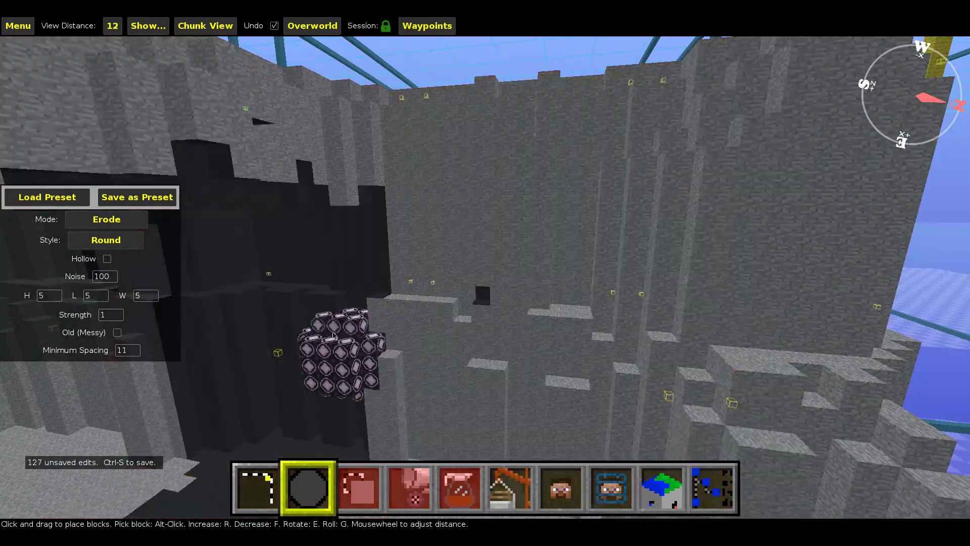
# Erode the mid-height band of the west inner wall beneath and beside the central bridge
pyautogui.click(254, 298)
pyautogui.press('a')
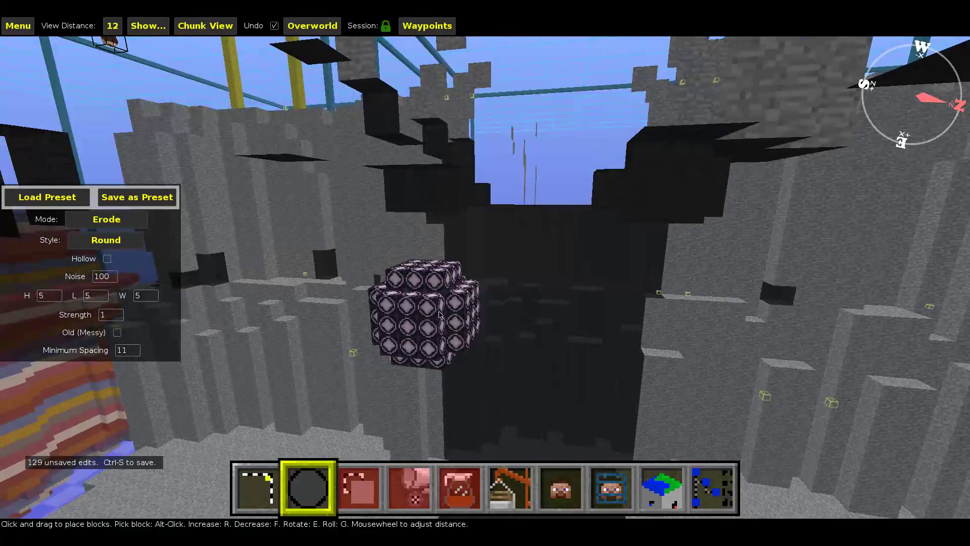
pyautogui.click(376, 319)
pyautogui.click(365, 362)
pyautogui.press('d')
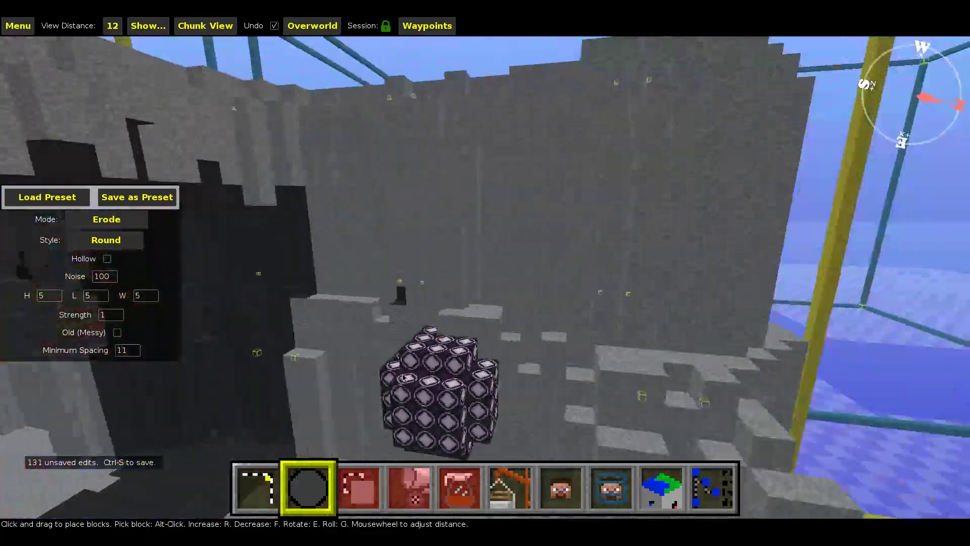
pyautogui.click(312, 329)
# Erode the mid-height ledge across the western arm's northern end to the island's north-west corner
pyautogui.moveTo(486, 273); pyautogui.dragTo(354, 324, button='right')
pyautogui.press('s')
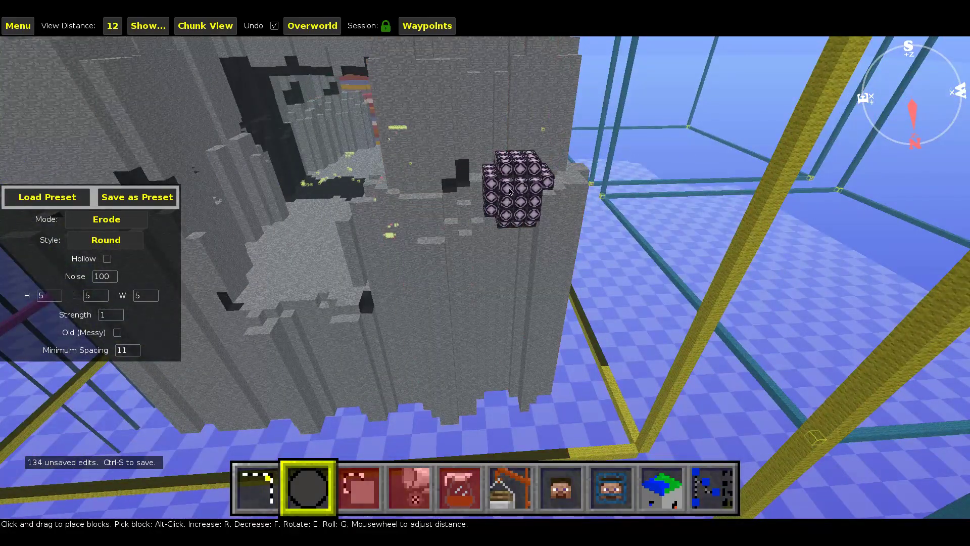
pyautogui.press('d')
pyautogui.moveTo(551, 212); pyautogui.dragTo(510, 204, button='right')
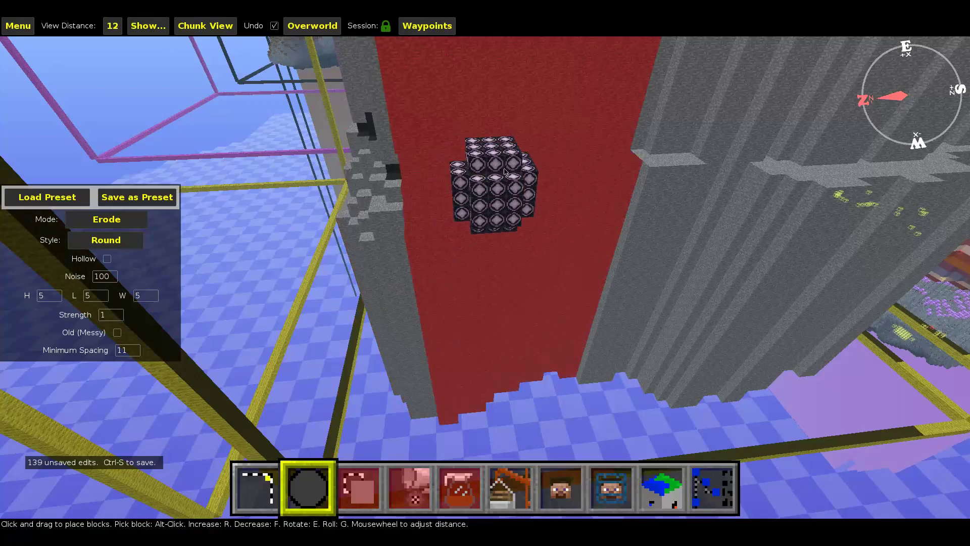
# Erode the mid-height ledge southwards along the outer west cliff
pyautogui.click(636, 178)
pyautogui.click(706, 183)
pyautogui.press('d')
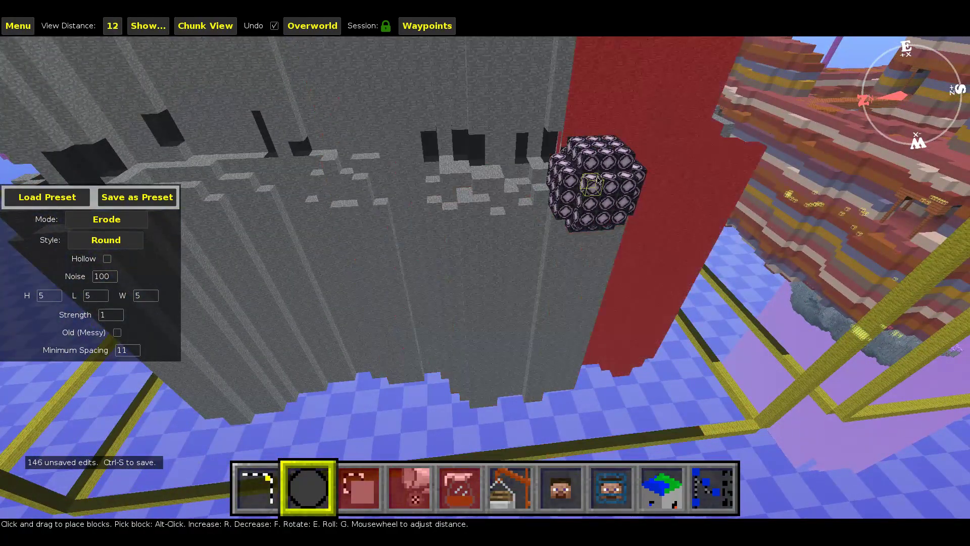
pyautogui.press('d')
pyautogui.moveTo(564, 185); pyautogui.dragTo(562, 181, button='right')
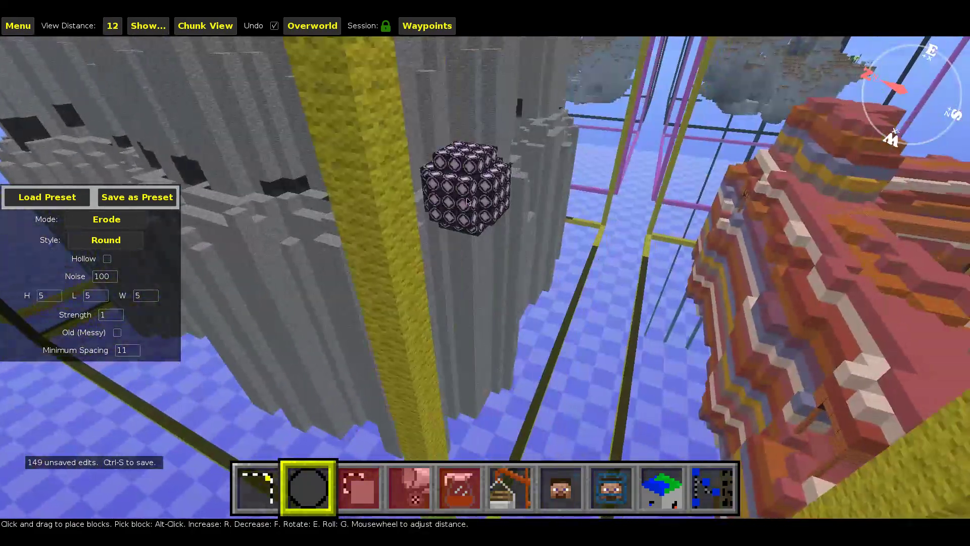
# Erode the mid-height ledge around the south-west corner and across the western arm's southern tip
pyautogui.press('d')
pyautogui.moveTo(467, 201); pyautogui.dragTo(460, 200, button='right')
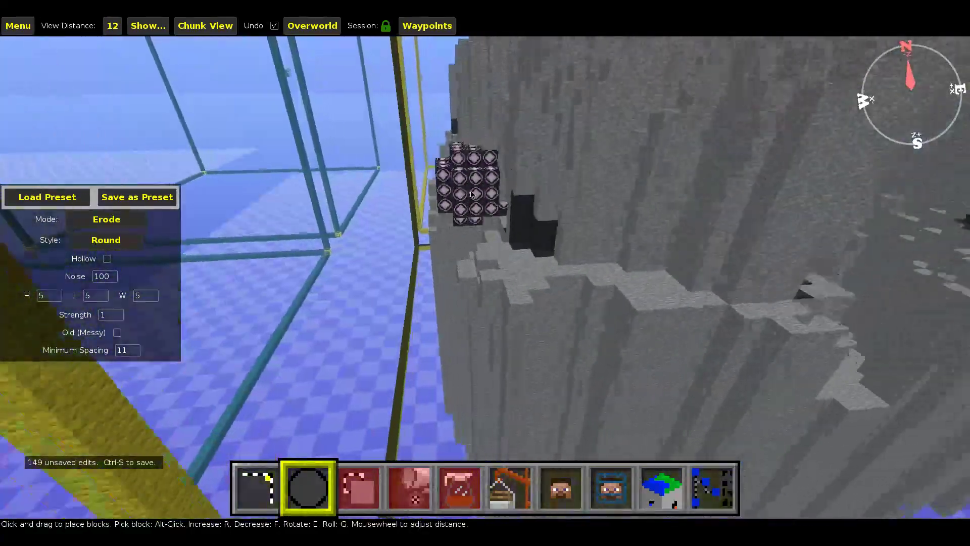
pyautogui.press('s')
pyautogui.moveTo(517, 314); pyautogui.dragTo(563, 314)
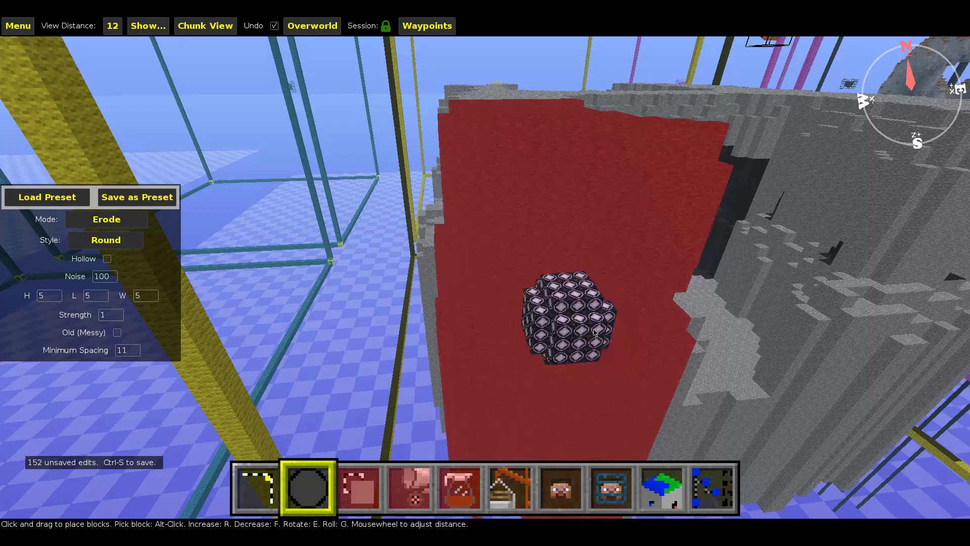
pyautogui.press('d')
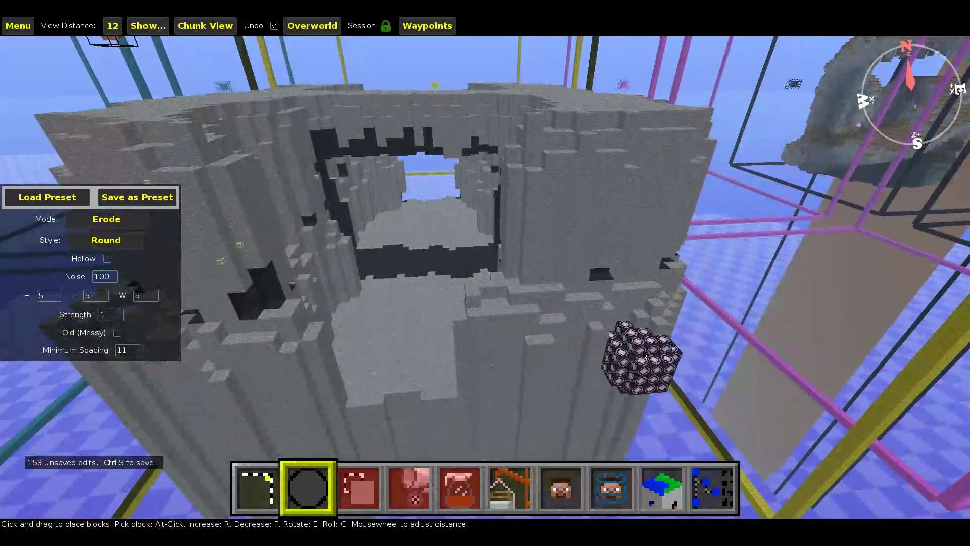
# Erode the southern edge of the southern hollow's floor between the two arms
pyautogui.press('a')
pyautogui.press('shift')
pyautogui.moveTo(574, 332); pyautogui.dragTo(568, 317, button='right')
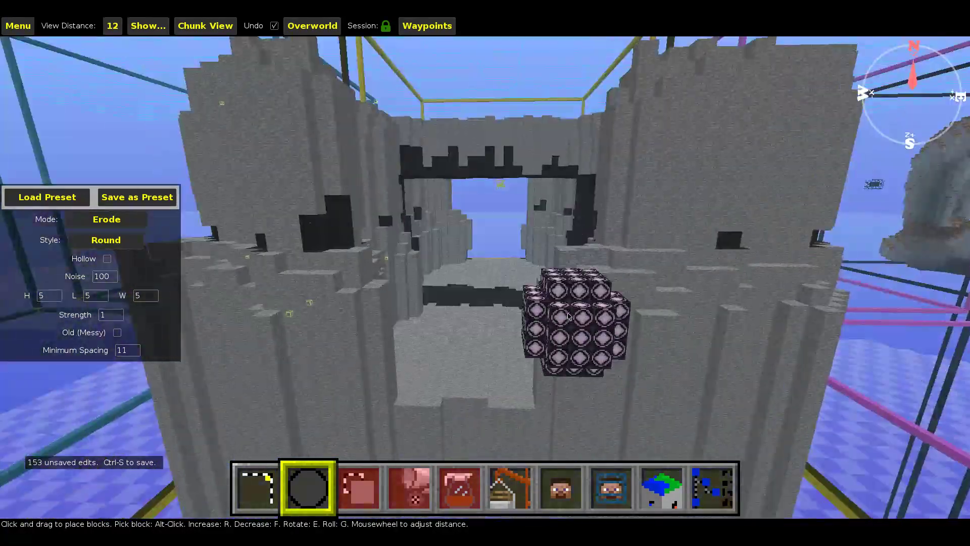
pyautogui.press('shift')
pyautogui.press('space')
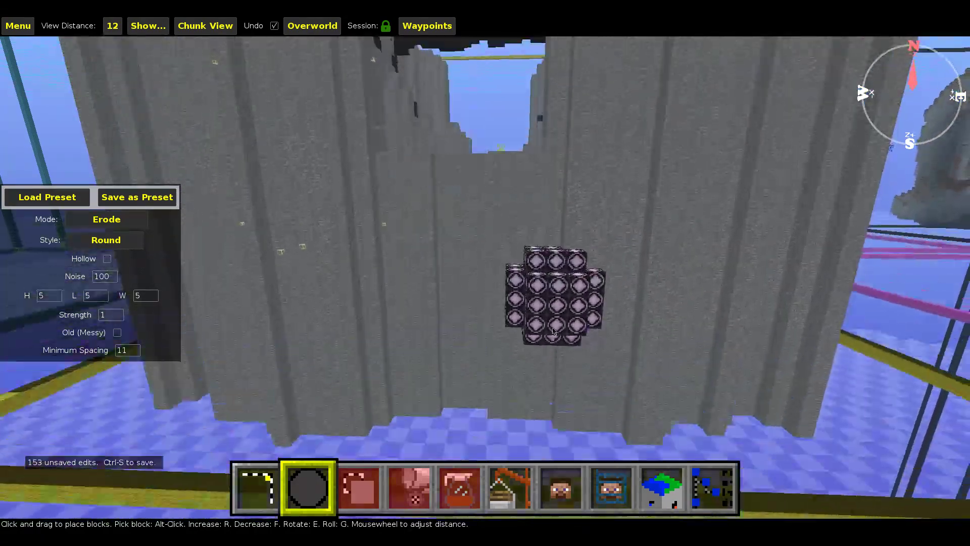
pyautogui.click(410, 314)
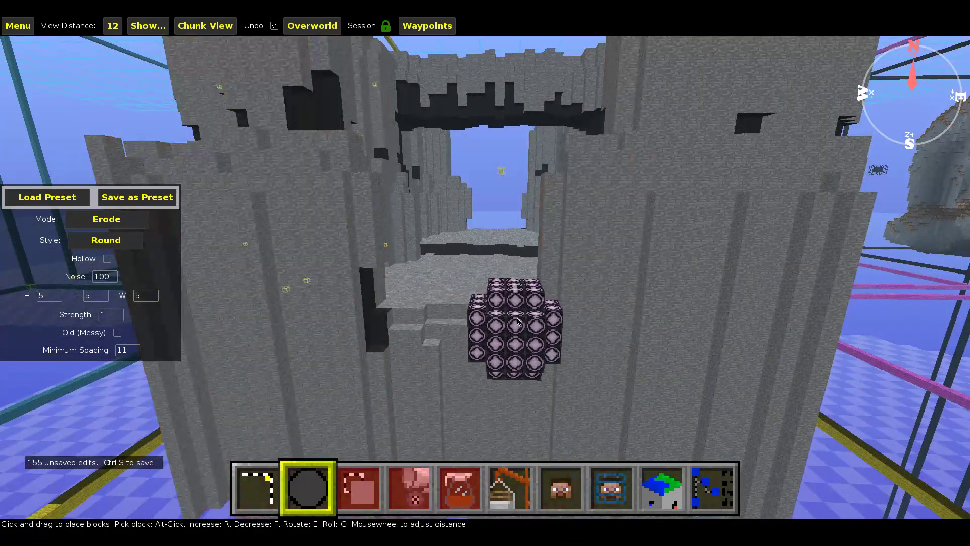
pyautogui.press('shift')
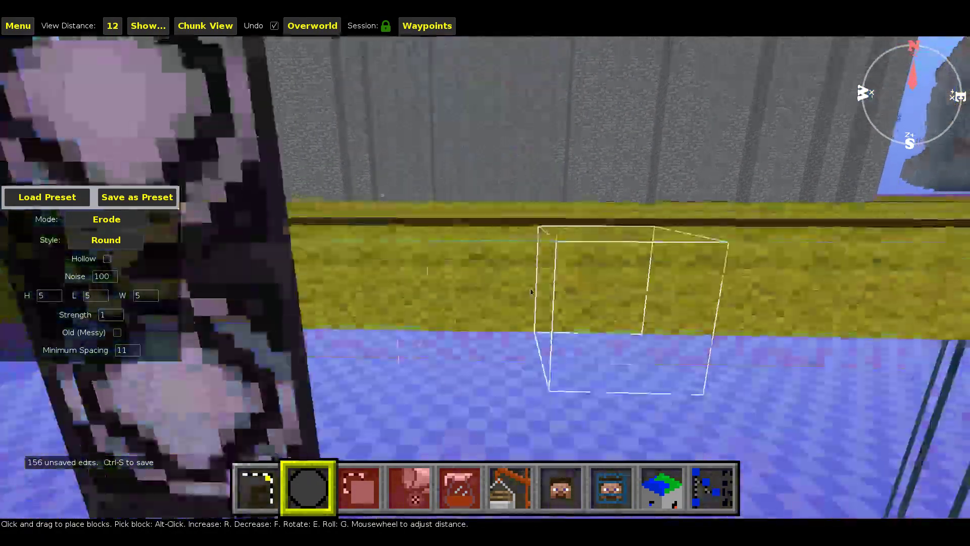
# Erode the island's lower rim beneath the south cliff, from the south-west corner towards the middle
pyautogui.press('space')
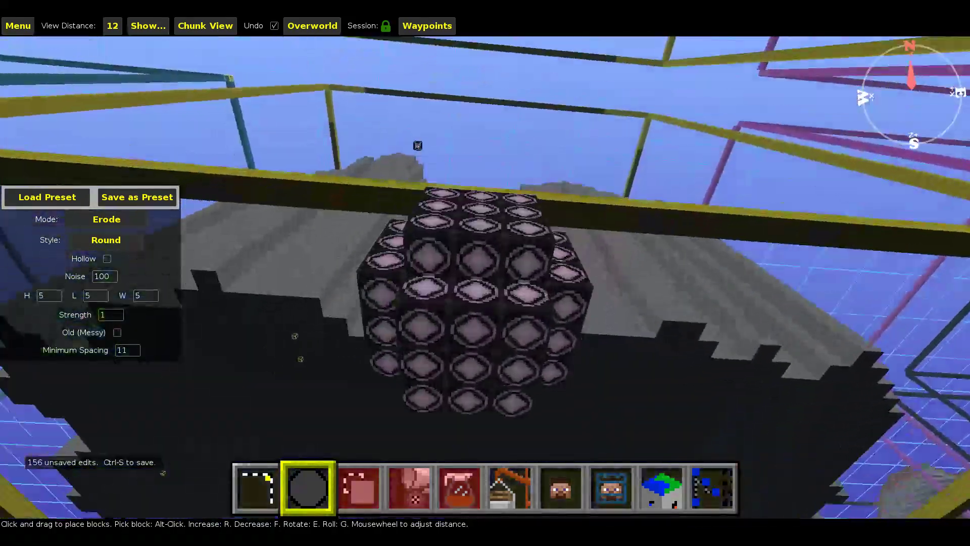
pyautogui.press('a')
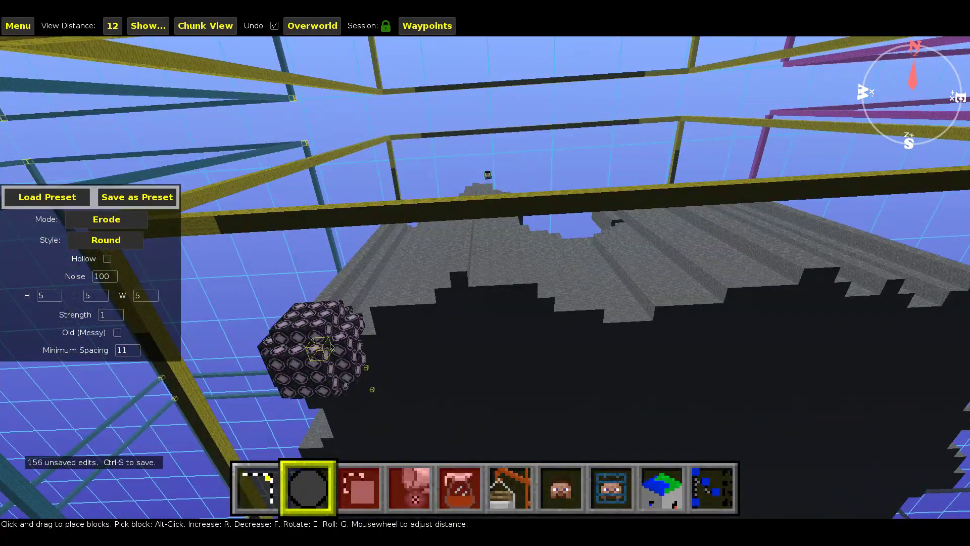
pyautogui.click(570, 312)
pyautogui.press('d')
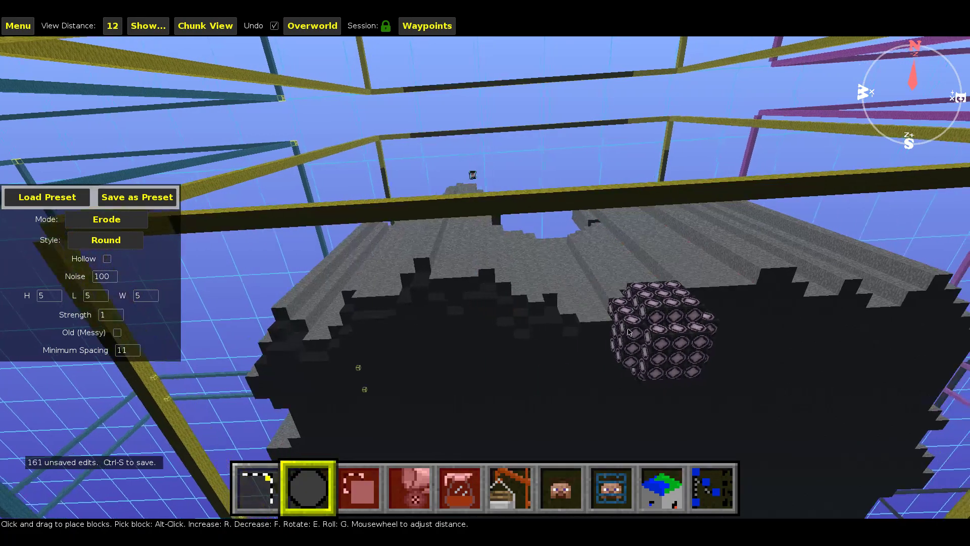
pyautogui.click(462, 319)
pyautogui.click(556, 309)
# Erode the rest of the lower rim beneath the south cliff, eastwards to the south-east corner
pyautogui.press('d')
pyautogui.click(453, 306)
pyautogui.click(595, 334)
pyautogui.click(543, 375)
# Erode the lower rim beneath the east cliff, from its southern end to about the middle
pyautogui.moveTo(542, 376); pyautogui.dragTo(514, 188, button='right')
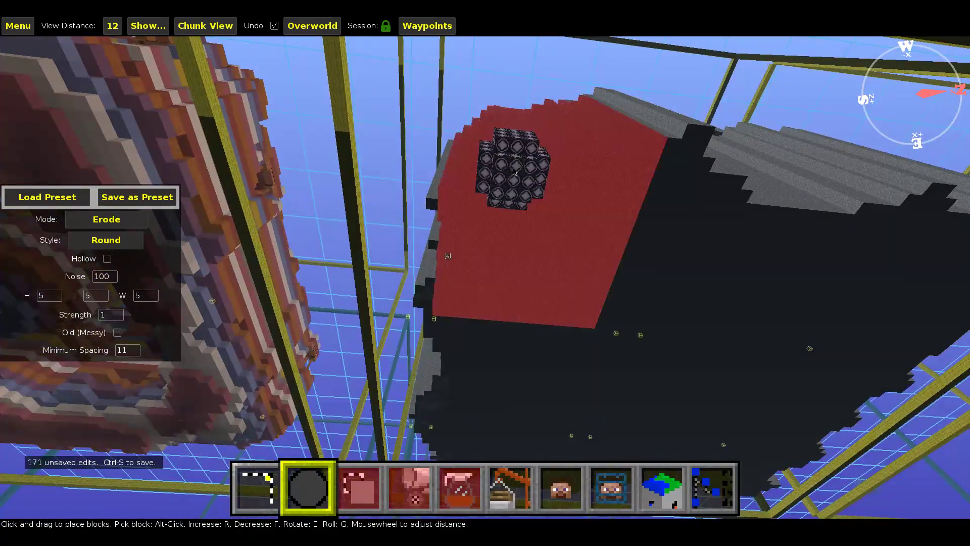
pyautogui.click(513, 171)
pyautogui.press('d')
pyautogui.click(506, 159)
pyautogui.click(552, 146)
pyautogui.click(574, 178)
pyautogui.press('d')
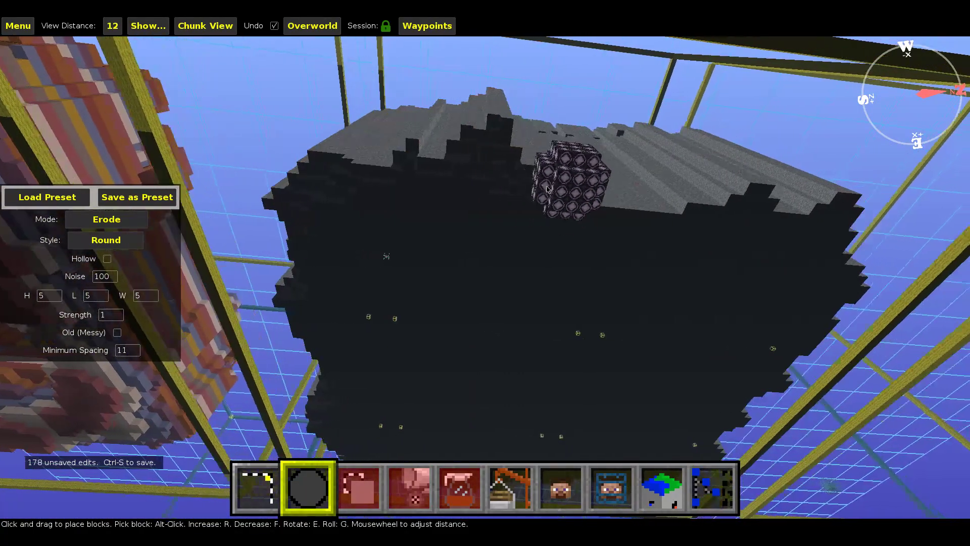
# Erode the northern half of the east cliff's lower rim up to the north-east corner
pyautogui.click(561, 215)
pyautogui.click(597, 208)
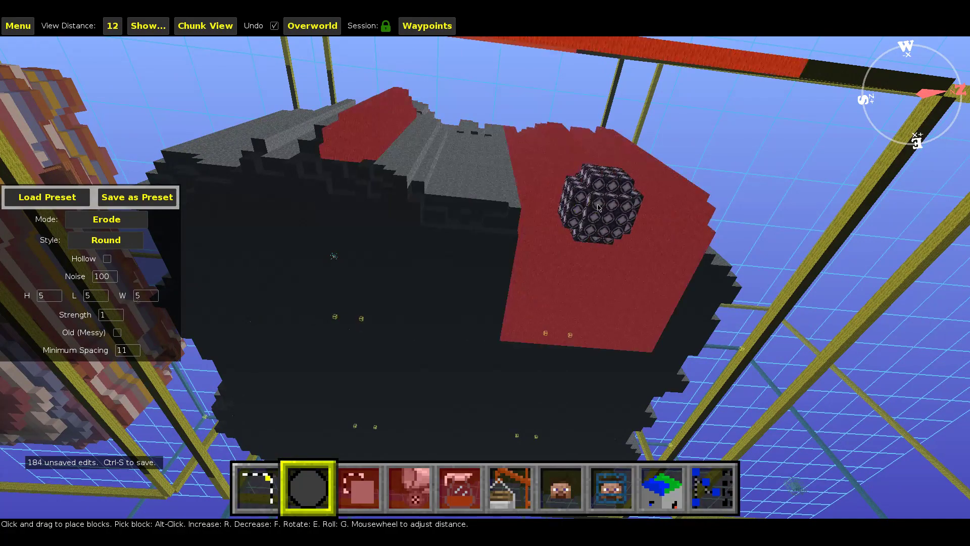
pyautogui.press('d')
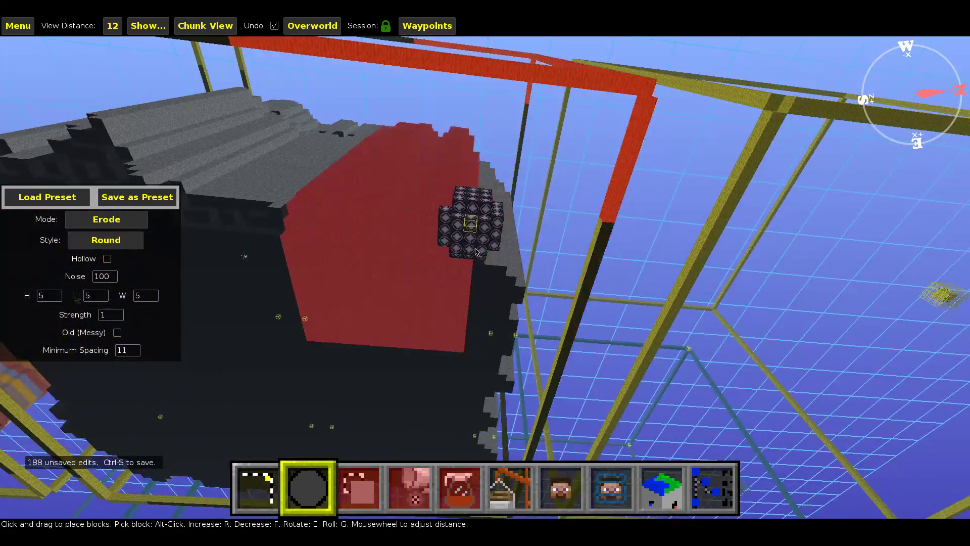
pyautogui.press('d')
# Erode the lower rim beneath the north cliff, working westwards from the north-east corner
pyautogui.moveTo(464, 314); pyautogui.dragTo(433, 319, button='right')
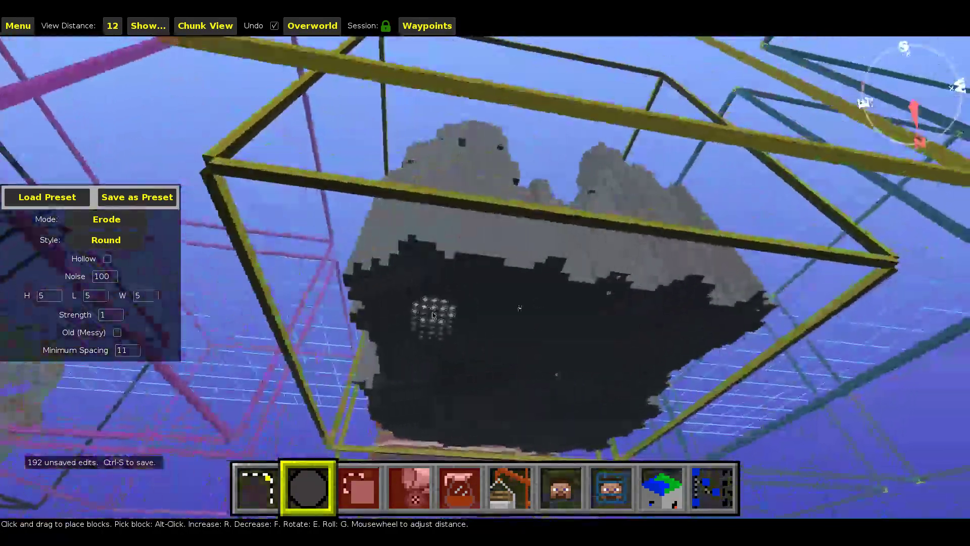
pyautogui.press('w')
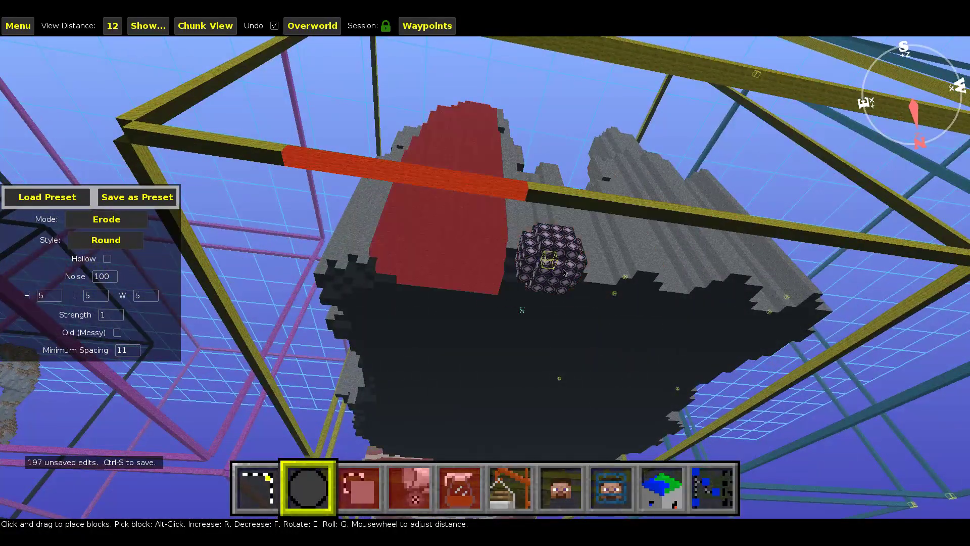
pyautogui.press('d')
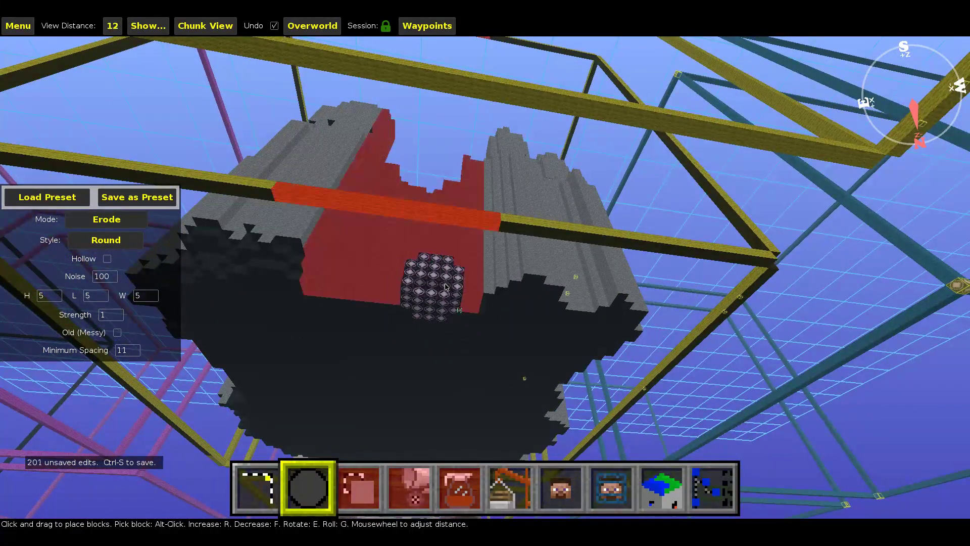
pyautogui.click(571, 308)
pyautogui.press('w')
# Erode the western end of the north cliff's lower rim to the north-west corner
pyautogui.moveTo(530, 321); pyautogui.dragTo(512, 322, button='right')
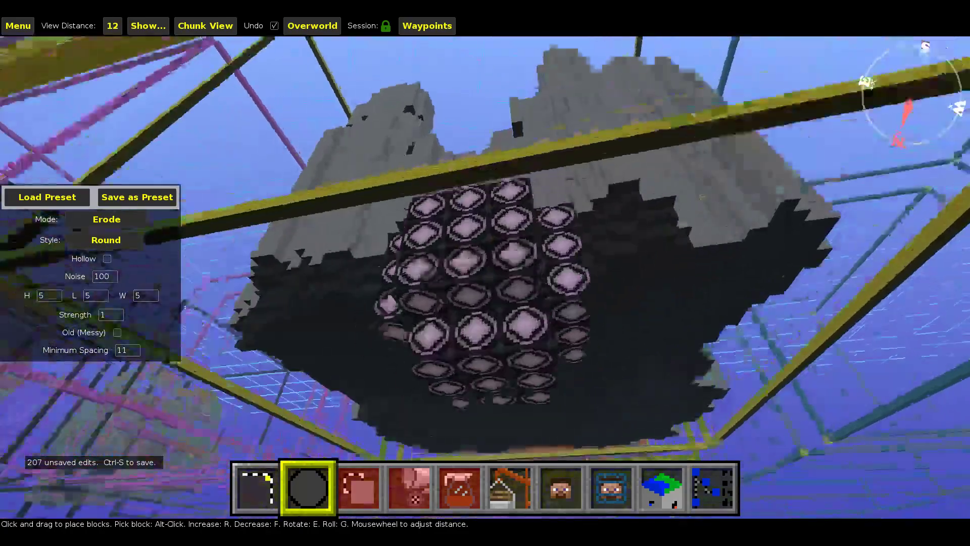
pyautogui.press('d')
pyautogui.moveTo(565, 186); pyautogui.dragTo(652, 171)
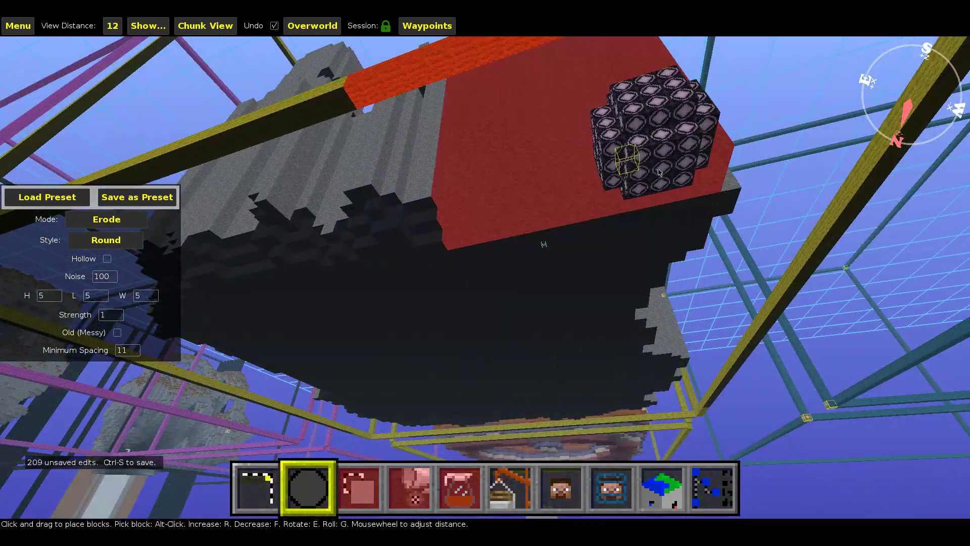
pyautogui.press('d')
# Erode the lower rim beneath the west cliff, southwards from the north-west corner past the middle
pyautogui.moveTo(649, 199); pyautogui.dragTo(485, 272, button='right')
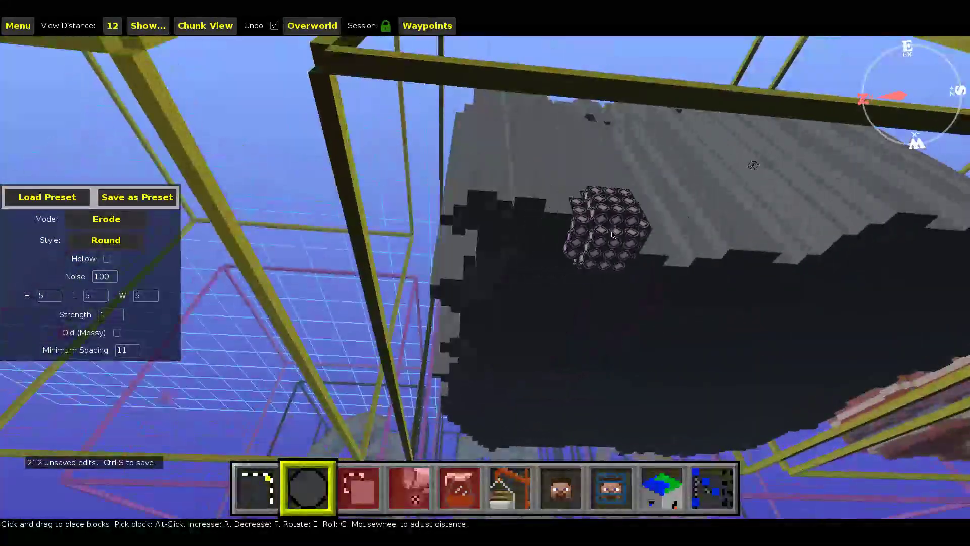
pyautogui.moveTo(649, 257); pyautogui.dragTo(669, 261)
pyautogui.press('d')
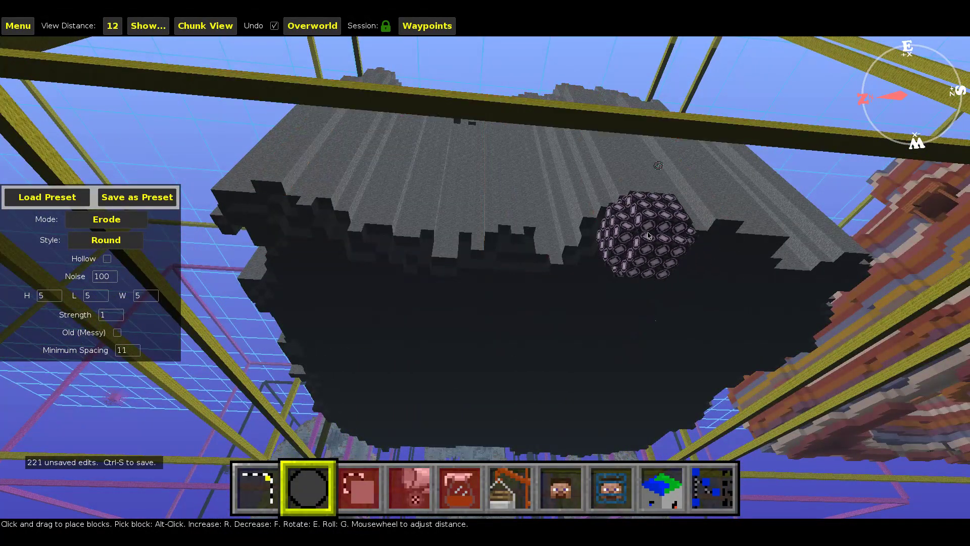
pyautogui.click(649, 236)
# Erode the southern part of the west cliff's lower rim to the south-west corner
pyautogui.press('d')
pyautogui.click(643, 266)
pyautogui.press('d')
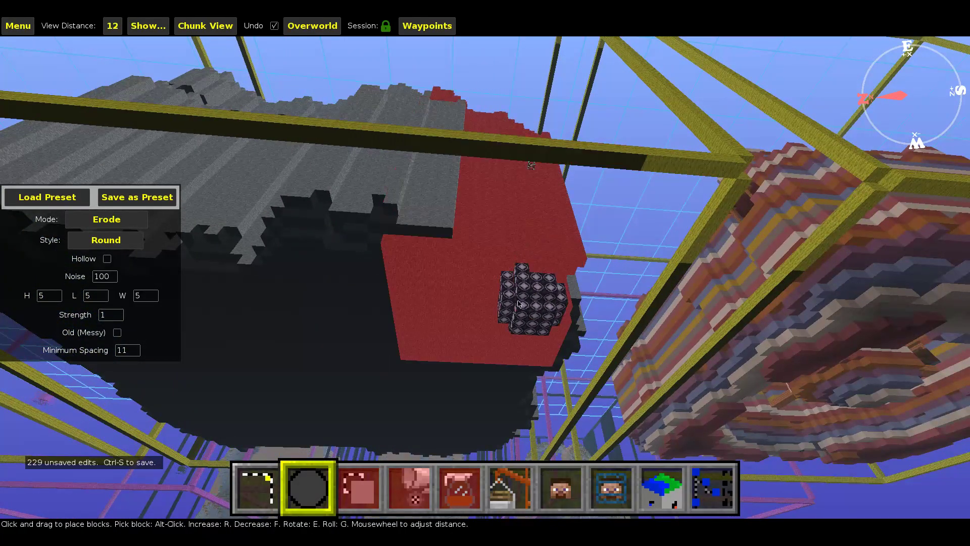
pyautogui.click(523, 300)
# Erode a second band on the underside, just inside the rim at the west side's northern end
pyautogui.press('d')
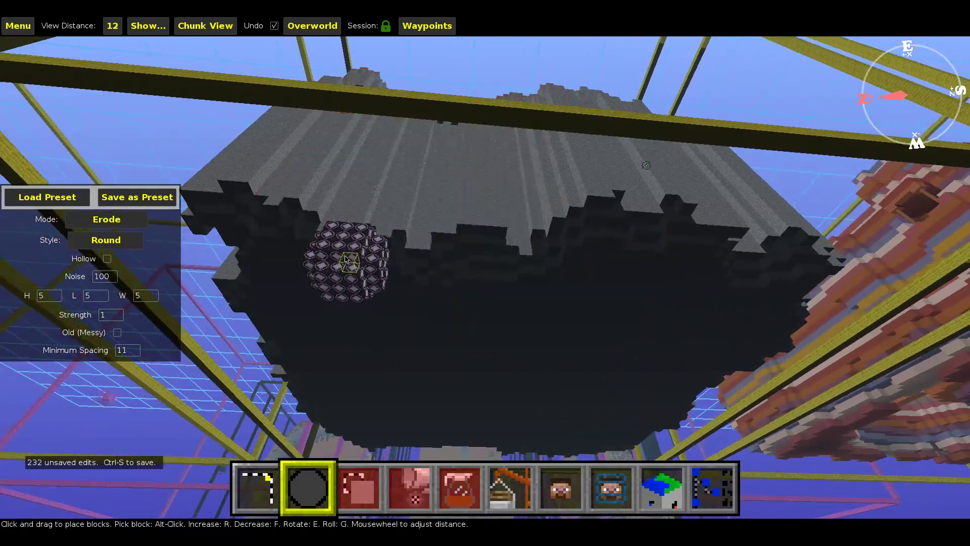
pyautogui.press('a')
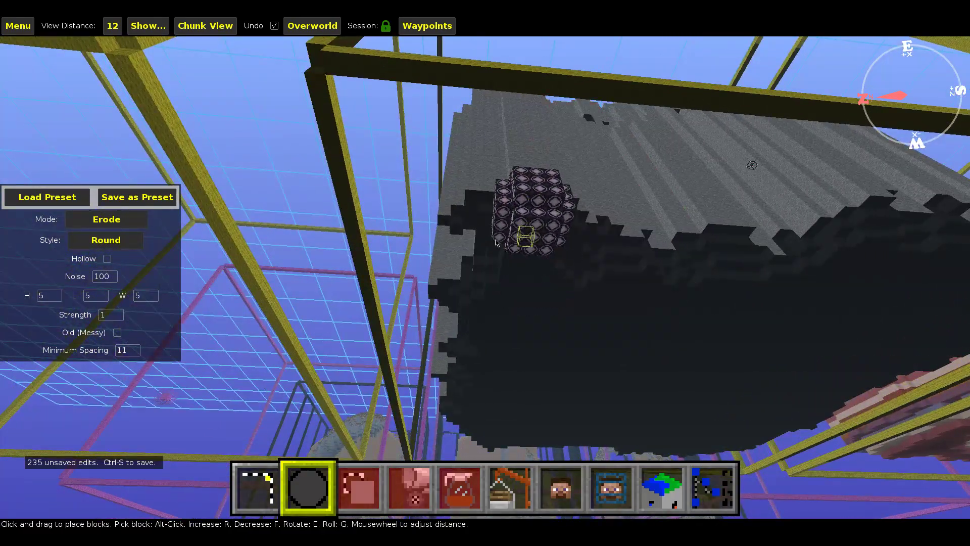
pyautogui.press('a')
# Erode the second underside band along the north side, from the north-west corner eastwards
pyautogui.rightClick(533, 388)
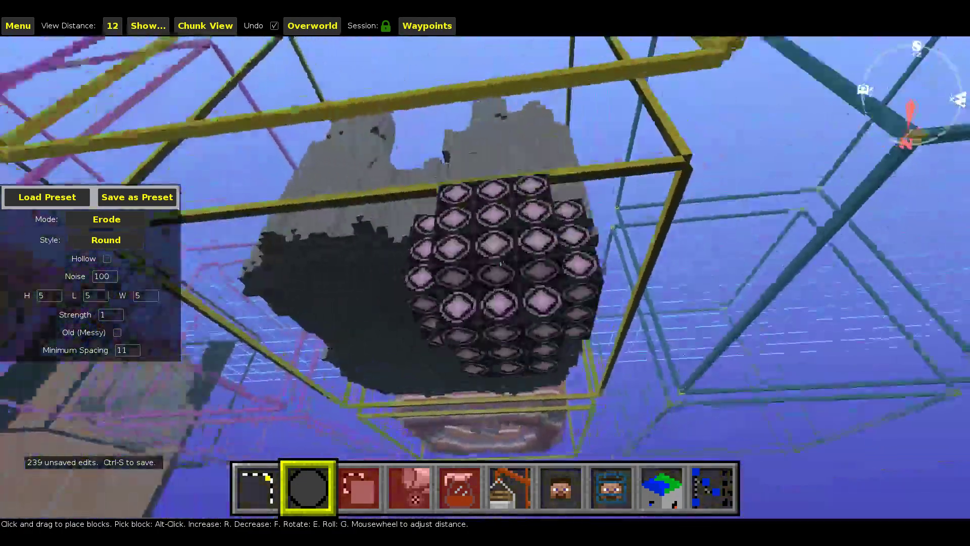
pyautogui.press('w')
pyautogui.rightClick(485, 261)
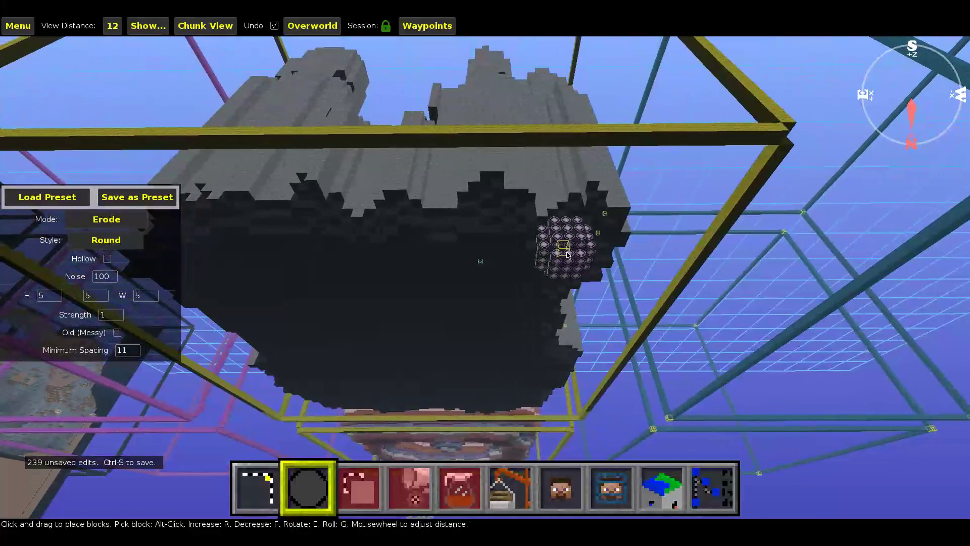
pyautogui.click(567, 249)
pyautogui.click(268, 255)
pyautogui.press('a')
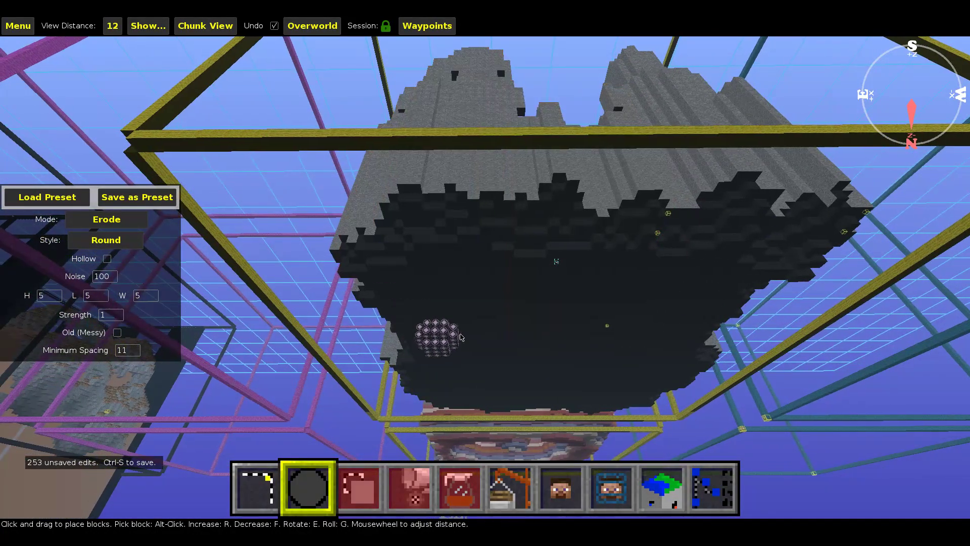
# Erode the second underside band along the east side, from the north-east corner past the middle
pyautogui.rightClick(456, 336)
pyautogui.press('a')
pyautogui.rightClick(485, 273)
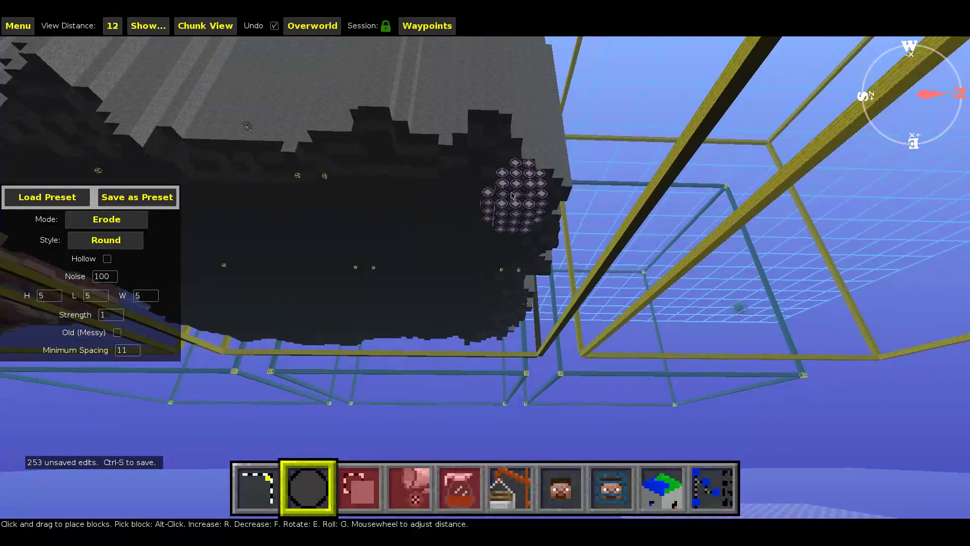
pyautogui.click(332, 177)
pyautogui.press('a')
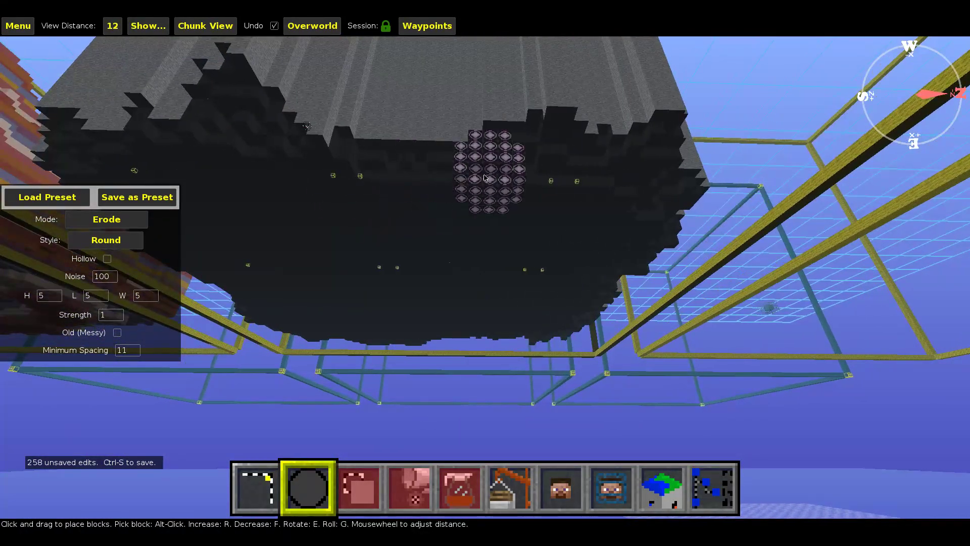
pyautogui.press('a')
pyautogui.click(371, 178)
pyautogui.click(402, 153)
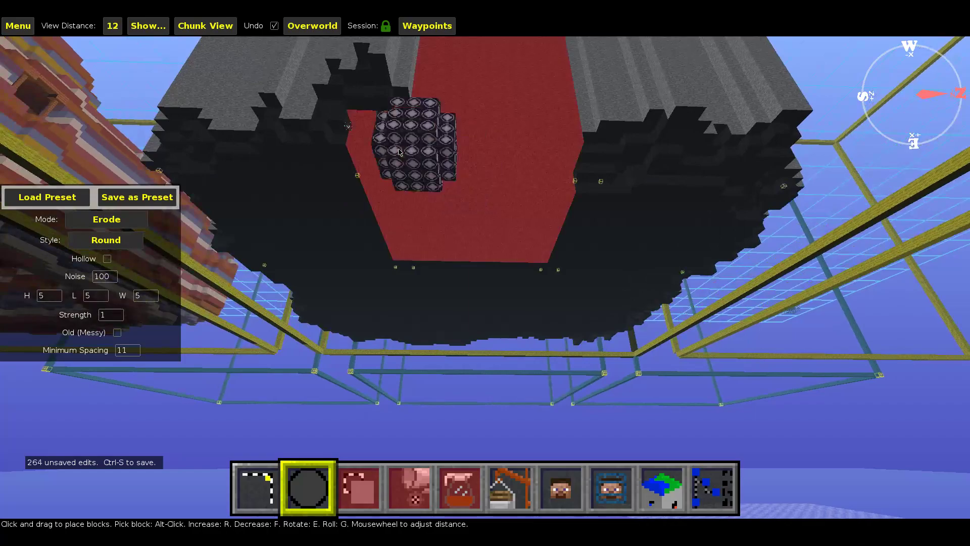
# Erode the southern end of the east side's second underside band towards the south-east corner
pyautogui.click(236, 169)
pyautogui.rightClick(256, 188)
pyautogui.press('a')
pyautogui.rightClick(485, 277)
pyautogui.click(526, 176)
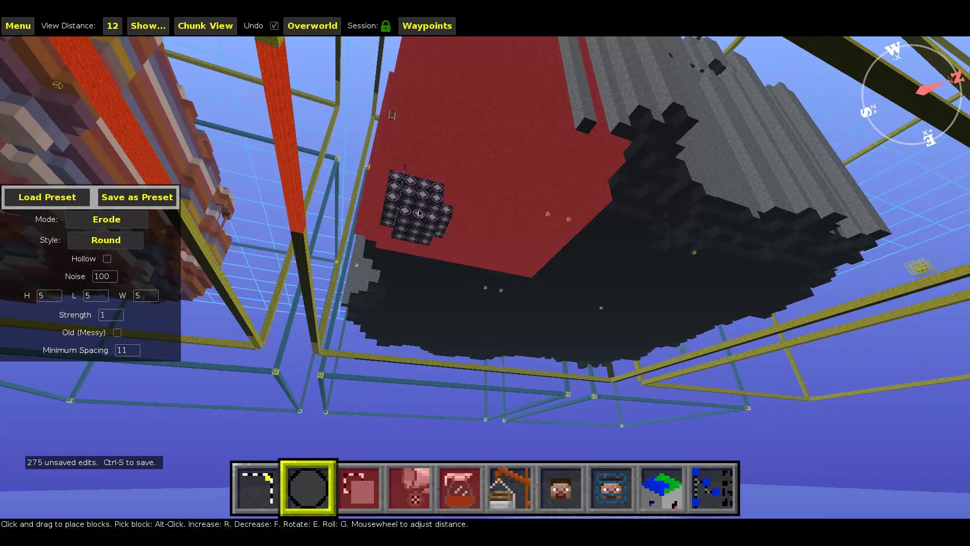
# Erode the second underside band along the south side, starting at the south-east corner
pyautogui.rightClick(425, 227)
pyautogui.press('a')
pyautogui.rightClick(485, 277)
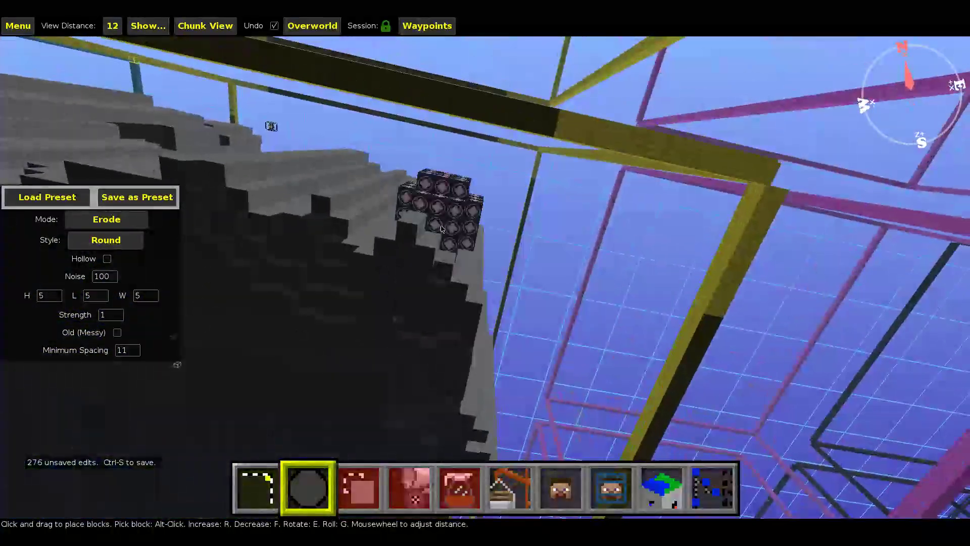
pyautogui.press('a')
pyautogui.click(422, 244)
pyautogui.click(349, 245)
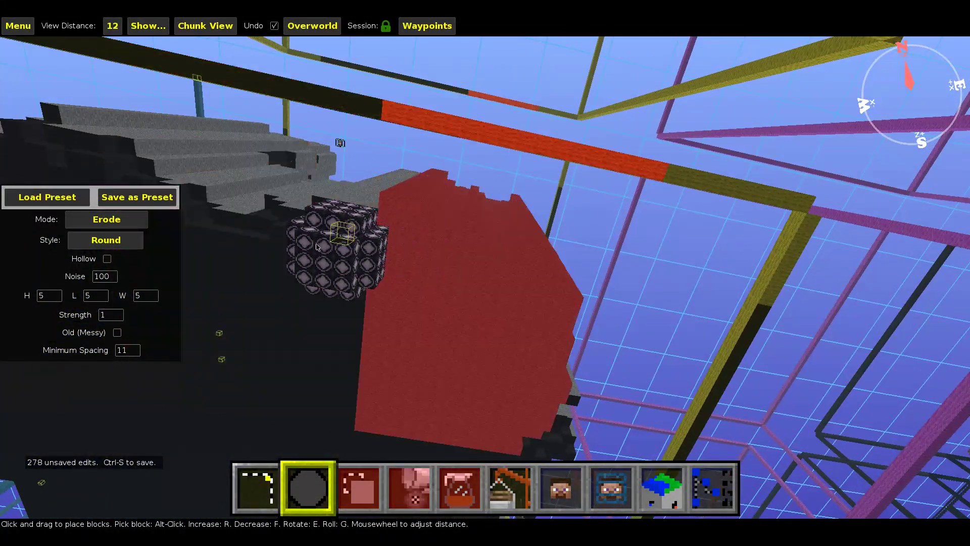
pyautogui.click(333, 252)
pyautogui.click(316, 267)
# Continue eroding the south side's second underside band westwards through the middle
pyautogui.press('a')
pyautogui.click(396, 281)
pyautogui.press('a')
pyautogui.click(351, 250)
pyautogui.click(296, 225)
pyautogui.click(224, 212)
# Erode the western end of the south side's underside band towards the south-west corner
pyautogui.press('a')
pyautogui.click(481, 210)
pyautogui.click(441, 209)
pyautogui.click(391, 208)
pyautogui.click(386, 207)
pyautogui.click(323, 226)
# Try eroding the underside around the south-west corner and northwards along the west side
pyautogui.click(299, 251)
pyautogui.click(291, 275)
pyautogui.click(278, 299)
pyautogui.click(271, 331)
pyautogui.click(263, 362)
pyautogui.click(265, 380)
pyautogui.click(270, 402)
pyautogui.click(279, 423)
# Undo the last four Erode strokes on the underside's west side
pyautogui.moveTo(307, 391); pyautogui.dragTo(485, 277, button='right')
pyautogui.press('w')
pyautogui.moveTo(392, 379); pyautogui.dragTo(551, 374, button='right')
pyautogui.press('s')
pyautogui.moveTo(485, 277); pyautogui.dragTo(513, 276, button='right')
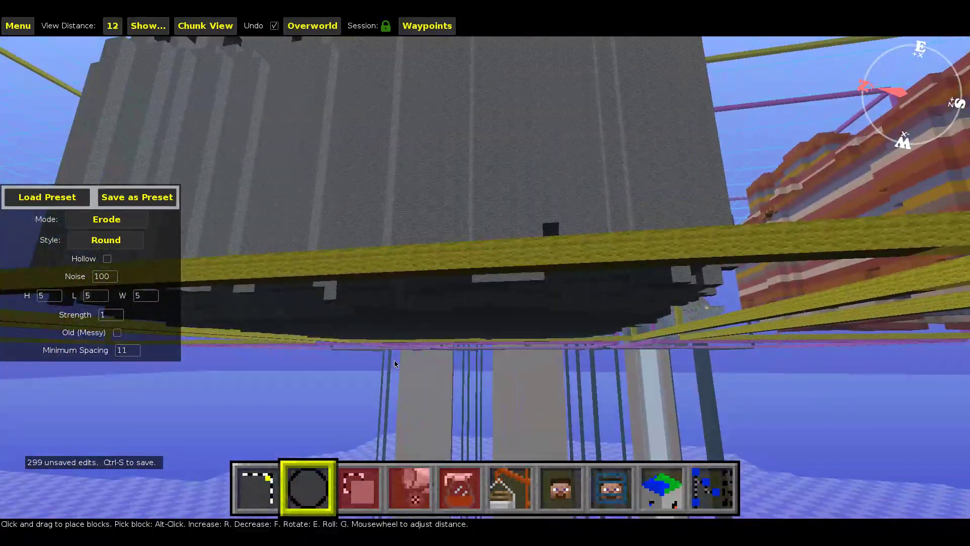
pyautogui.hotkey('ctrl', 'z')
pyautogui.hotkey('ctrl', 'z')
pyautogui.hotkey('ctrl', 'z')
pyautogui.hotkey('ctrl', 'z')
# Undo the remaining recent Erode strokes around the underside's south-west corner
pyautogui.press('s')
pyautogui.moveTo(496, 333); pyautogui.dragTo(490, 268, button='right')
pyautogui.press('w')
pyautogui.moveTo(485, 316)
pyautogui.mouseDown(button='right')
pyautogui.moveTo(483, 275)
pyautogui.moveTo(481, 320)
pyautogui.mouseUp(button='right')
pyautogui.press('s')
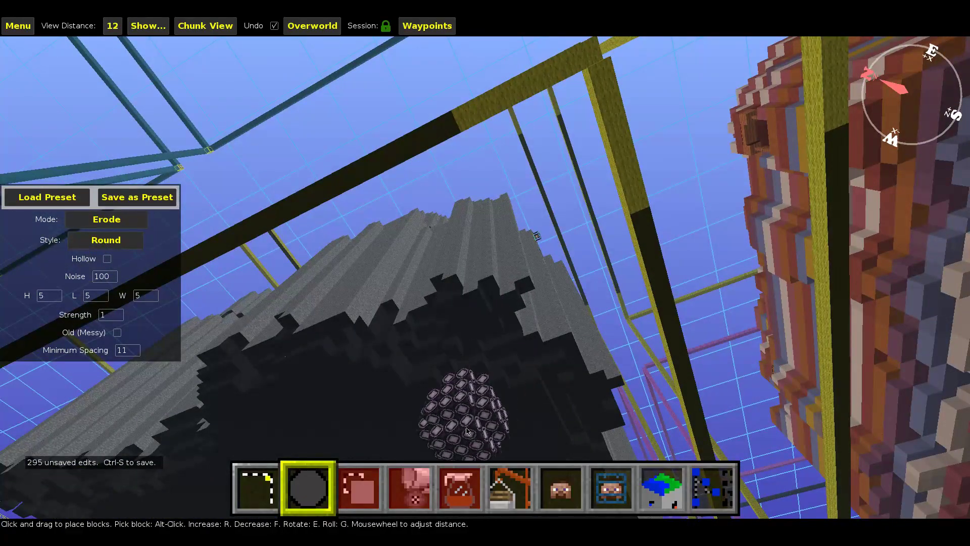
pyautogui.hotkey('ctrl', 'z')
pyautogui.hotkey('ctrl', 'z')
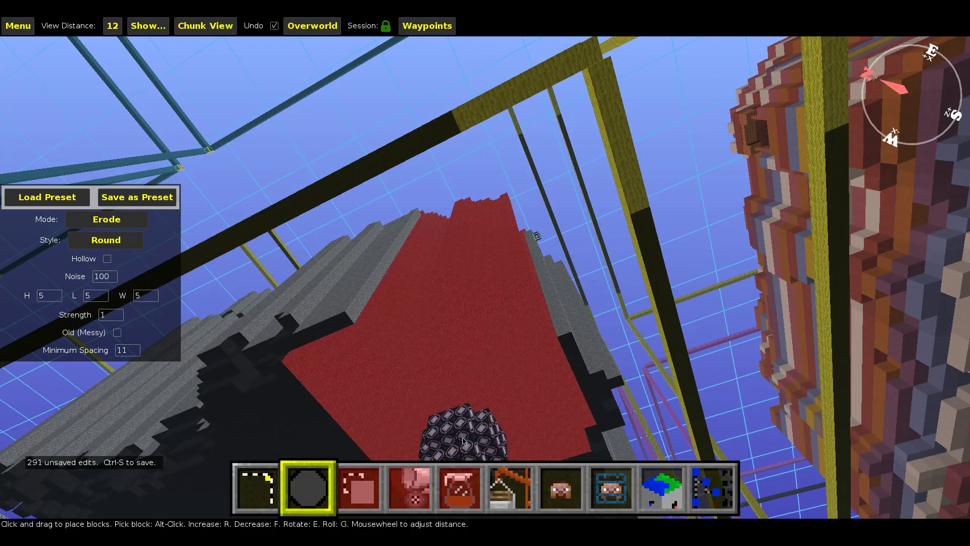
pyautogui.hotkey('ctrl', 'z')
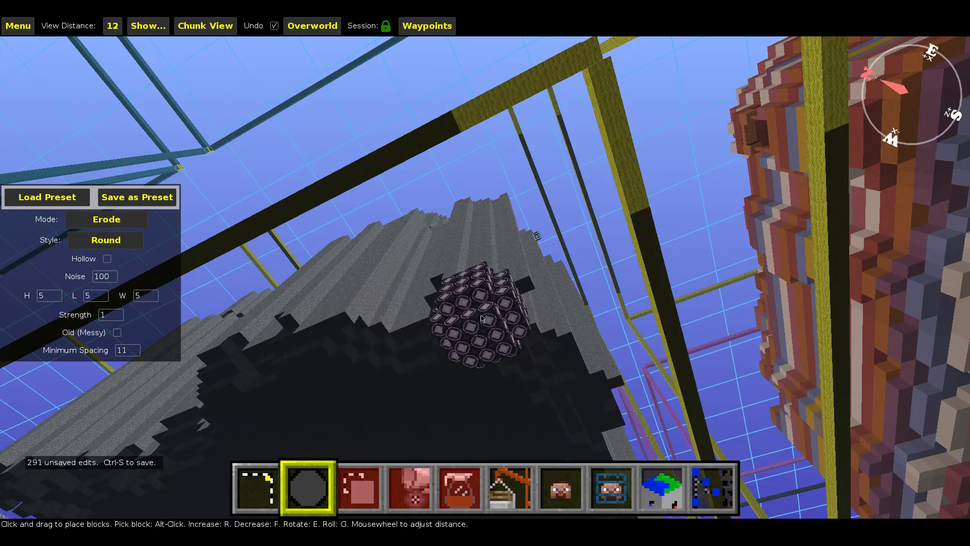
# Erode the second underside band along the west side, working northwards from its southern end
pyautogui.moveTo(399, 359)
pyautogui.mouseDown()
pyautogui.moveTo(228, 379)
pyautogui.moveTo(224, 397)
pyautogui.mouseUp()
pyautogui.click(225, 397)
pyautogui.press('a')
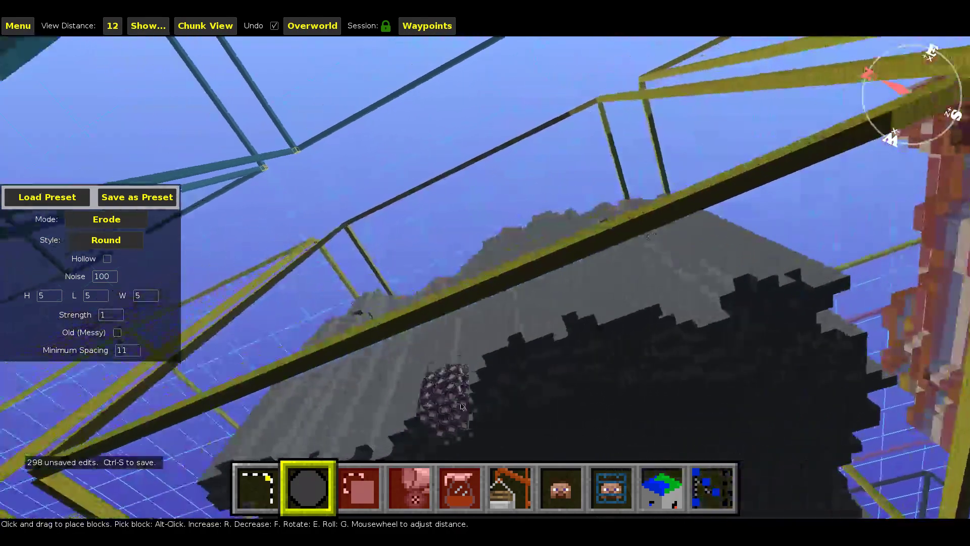
pyautogui.moveTo(475, 293)
pyautogui.mouseDown(button='right')
pyautogui.moveTo(486, 278)
pyautogui.moveTo(485, 288)
pyautogui.mouseUp(button='right')
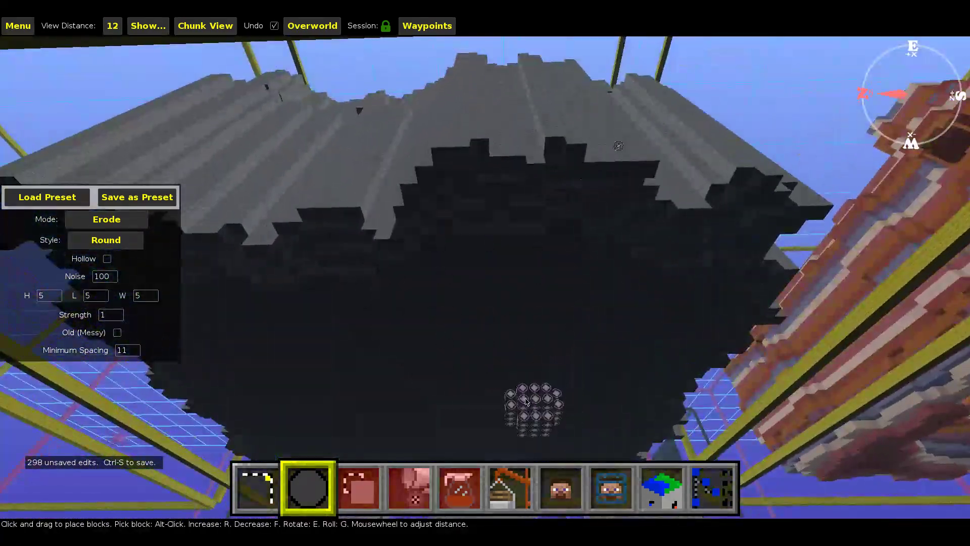
pyautogui.press('a')
pyautogui.click(489, 249)
pyautogui.click(393, 273)
pyautogui.click(311, 278)
pyautogui.click(269, 333)
# Erode the underside at the north-west corner and undo the last two strokes
pyautogui.press('a')
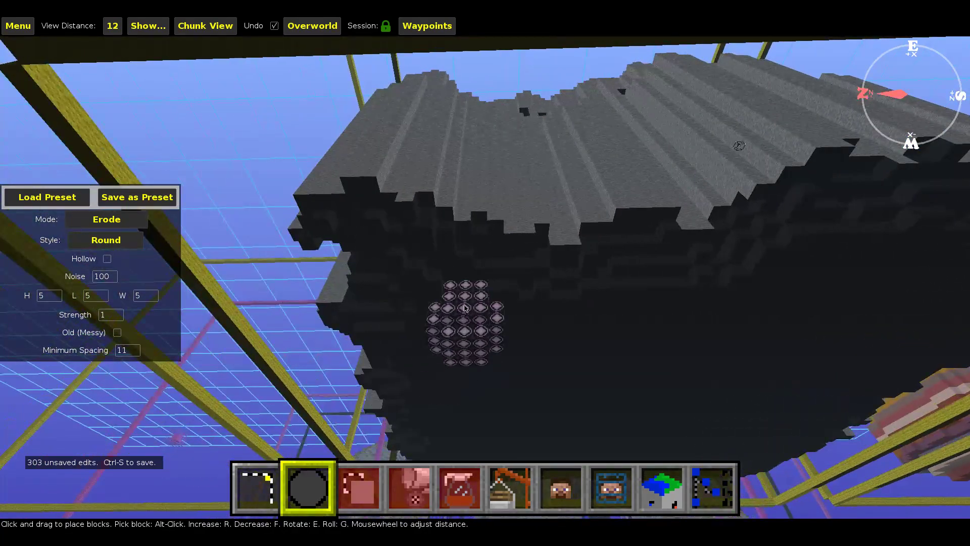
pyautogui.click(329, 255)
pyautogui.click(463, 302)
pyautogui.click(382, 397)
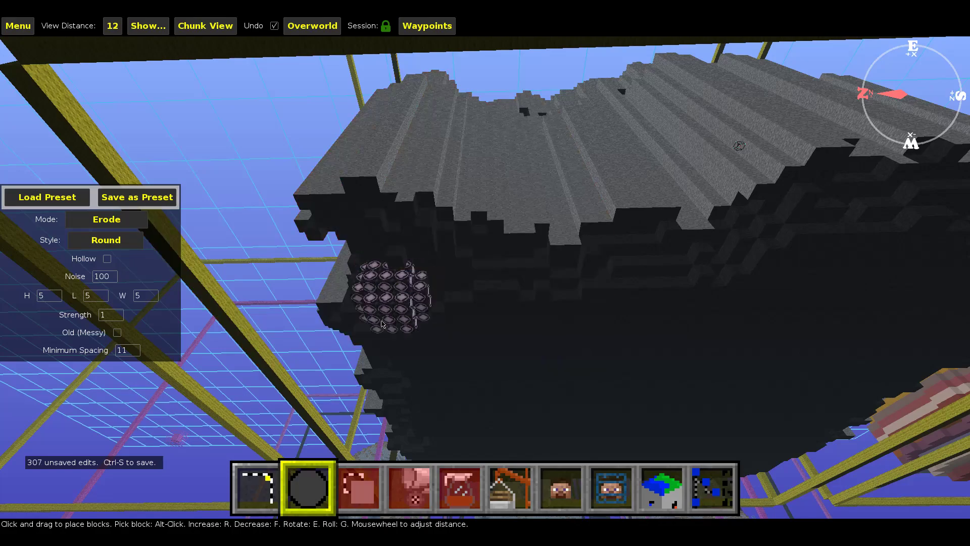
pyautogui.hotkey('ctrl', 'z')
pyautogui.hotkey('ctrl', 'z')
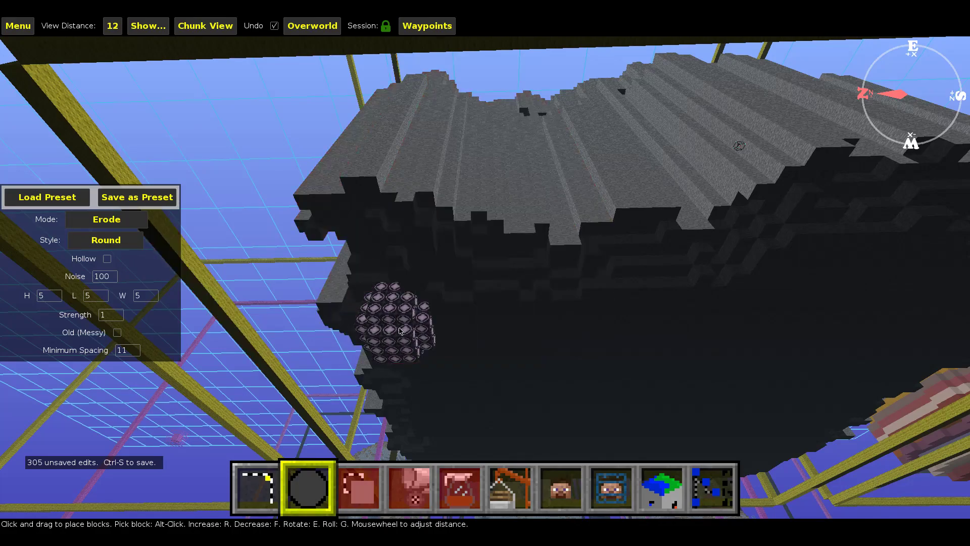
# Undo the last Erode strokes and apply a single one to the protruding lower rim at the grey island's north-west corner
pyautogui.hotkey('ctrl', 'z')
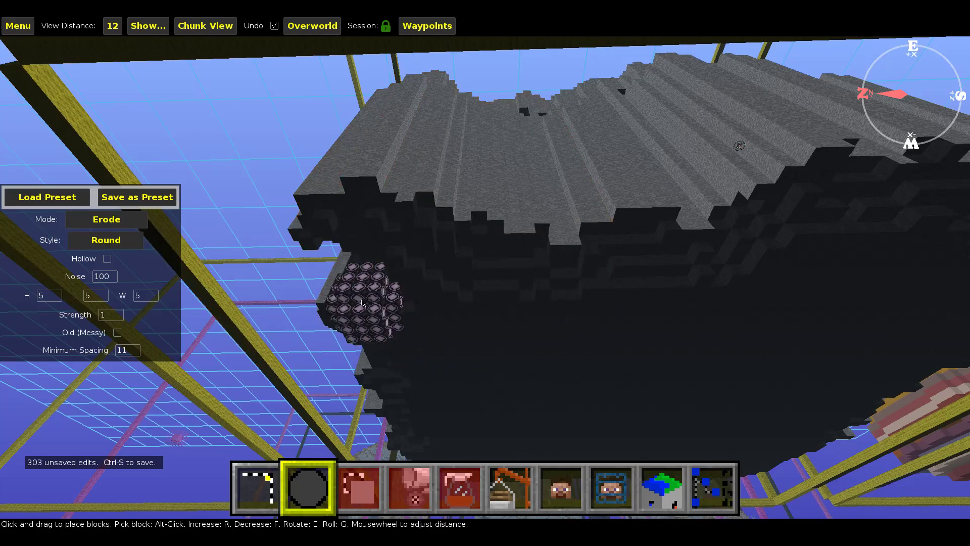
pyautogui.click(303, 221)
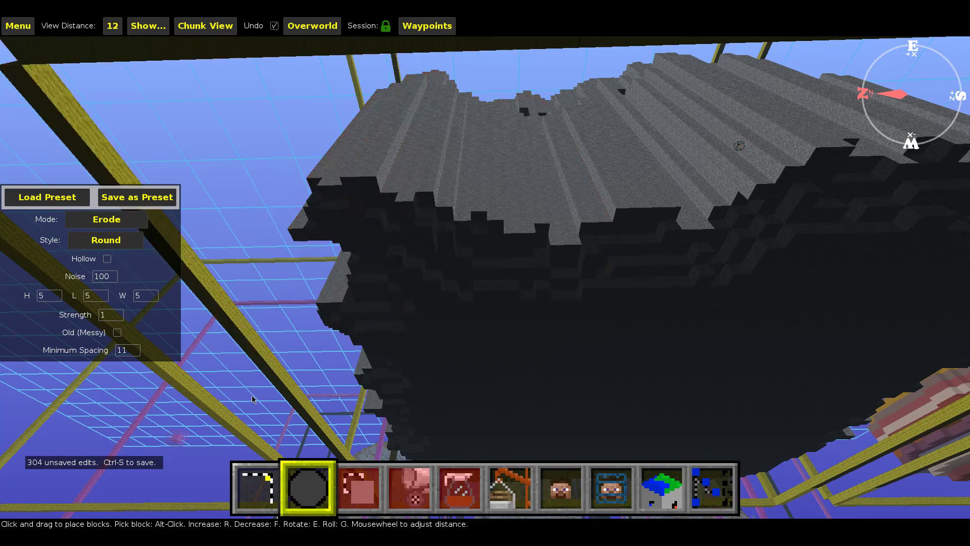
pyautogui.rightClick(377, 346)
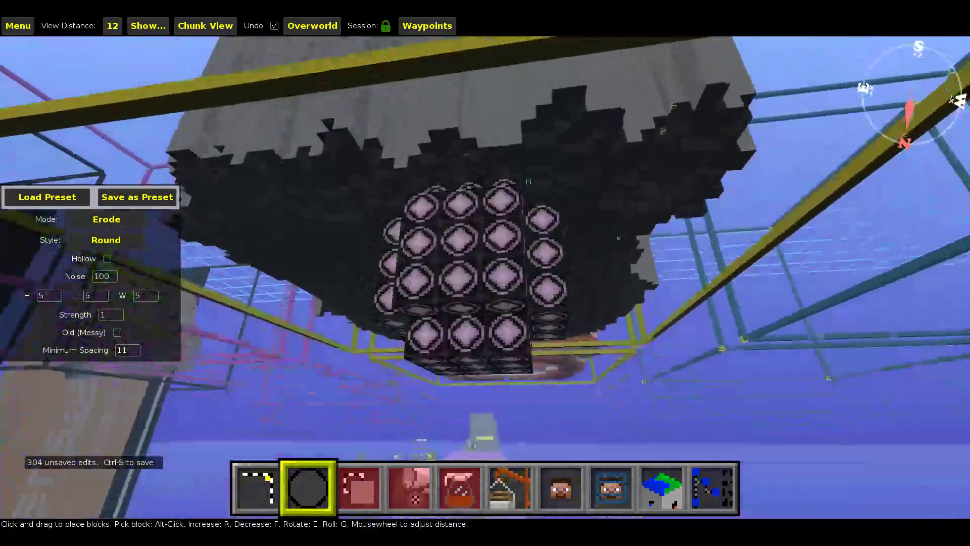
# Save the map and switch from the Erode brush to the Select tool
pyautogui.rightClick(398, 337)
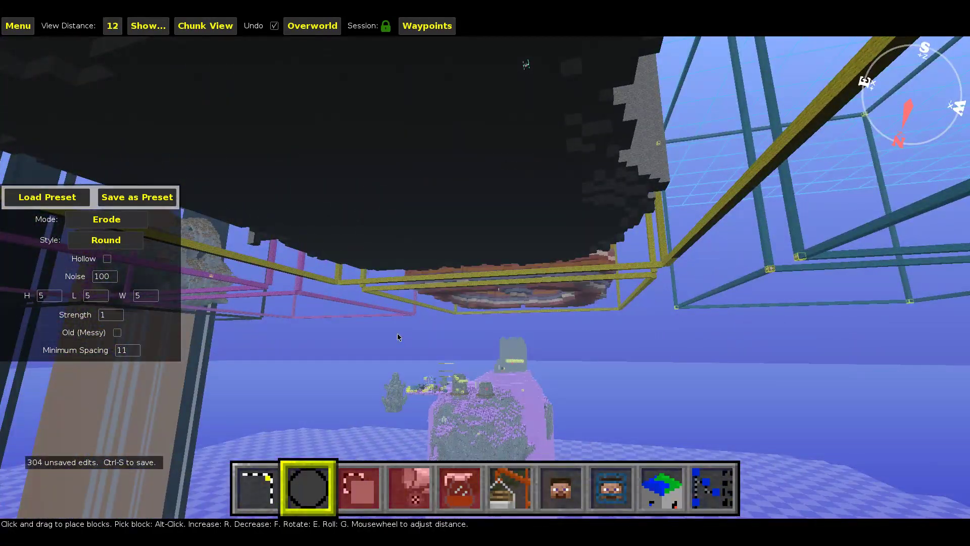
pyautogui.click(397, 333)
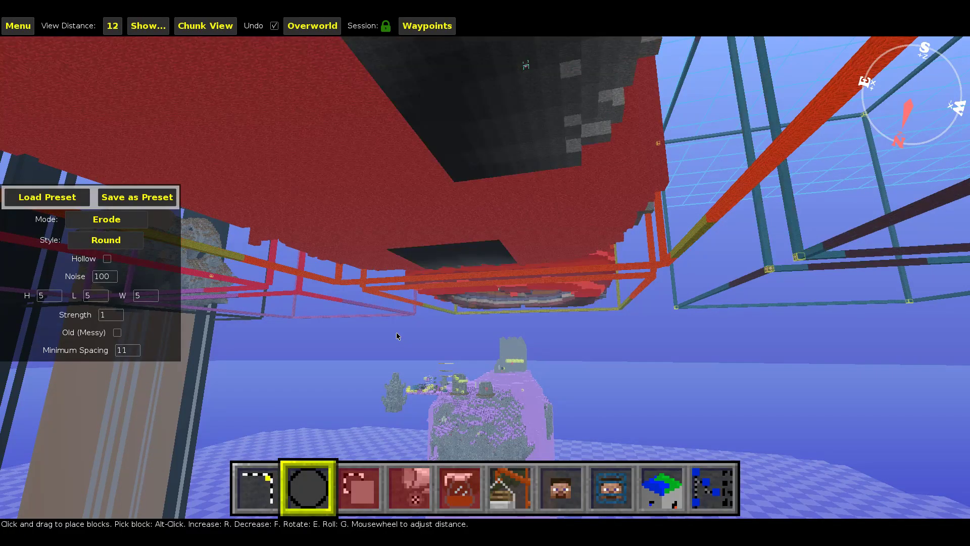
pyautogui.click(270, 498)
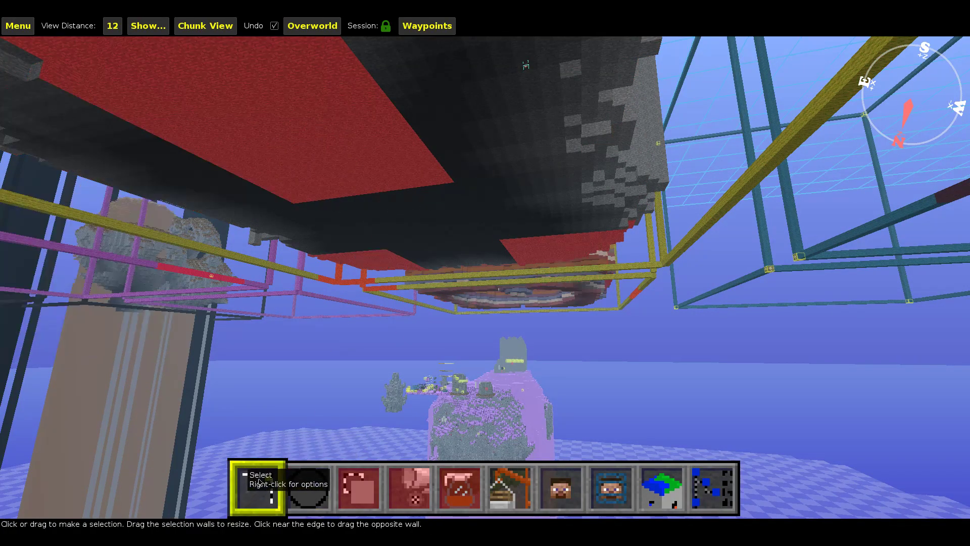
# Examine the grey island's eroded cliffs, lower rim and underside from several sides
pyautogui.rightClick(313, 405)
pyautogui.press('s')
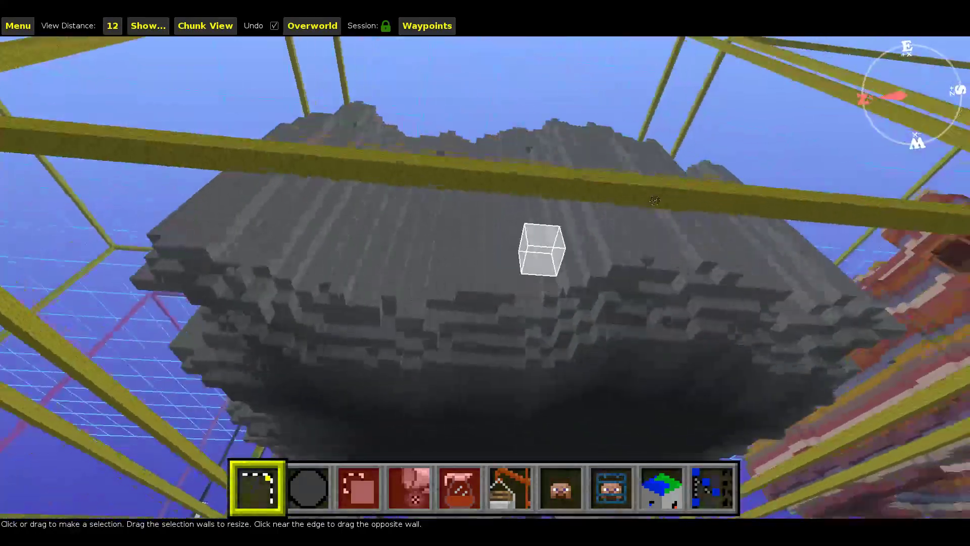
pyautogui.press('w')
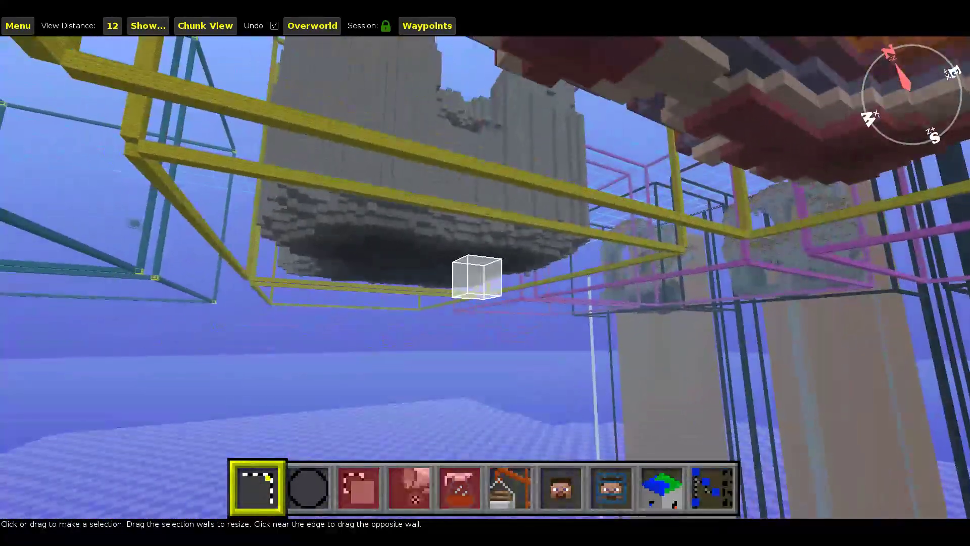
pyautogui.press('s')
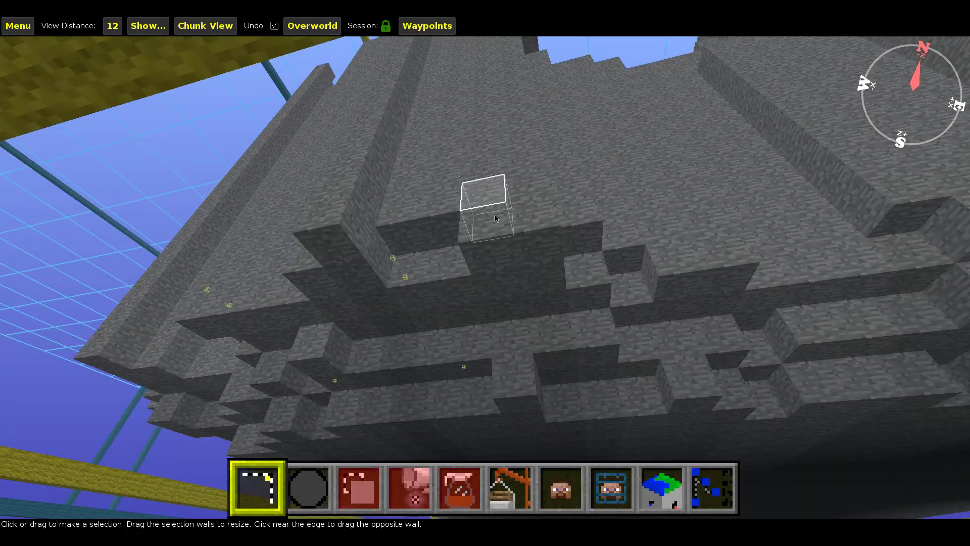
pyautogui.rightClick(495, 211)
pyautogui.press('s')
pyautogui.press('w')
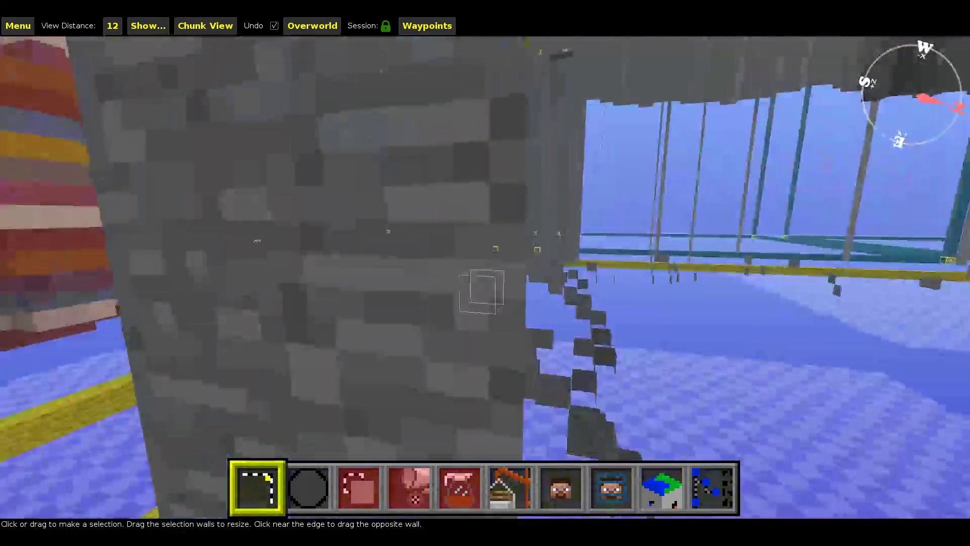
pyautogui.press('s')
pyautogui.press('space')
pyautogui.press('s')
pyautogui.press('w')
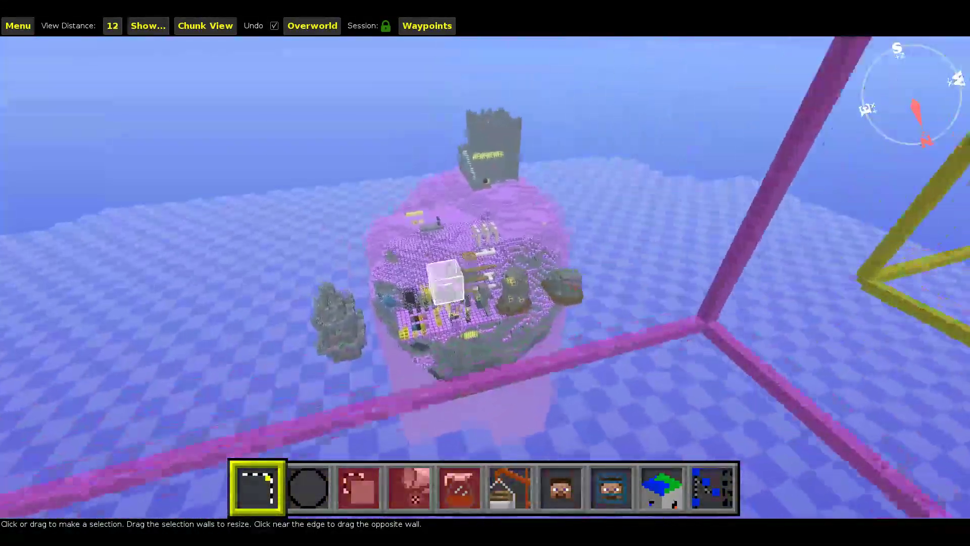
# Gauge the purple island's height with a selection of about 15 × 2 × 71 blocks spanning its top to its underside, and clear it
pyautogui.press('w')
pyautogui.press('w')
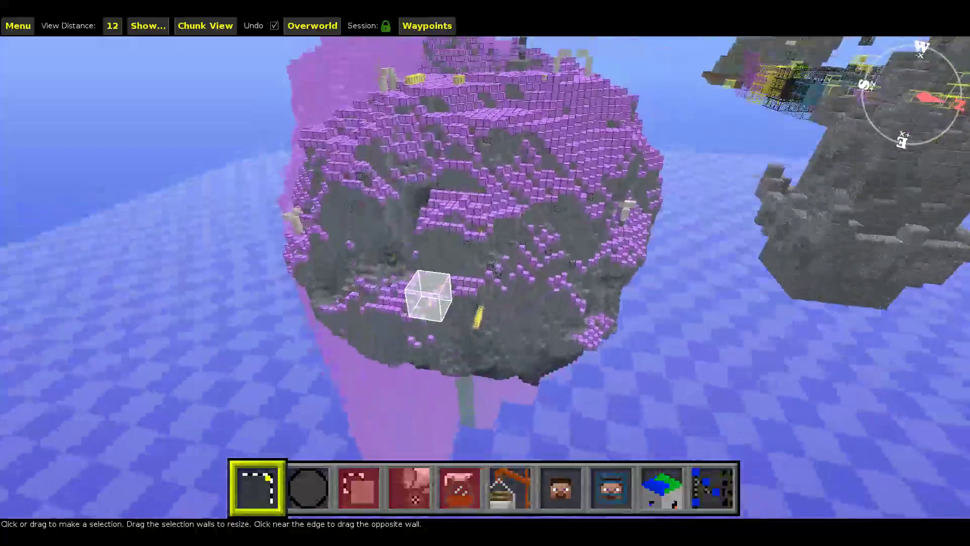
pyautogui.press('space')
pyautogui.rightClick(485, 272)
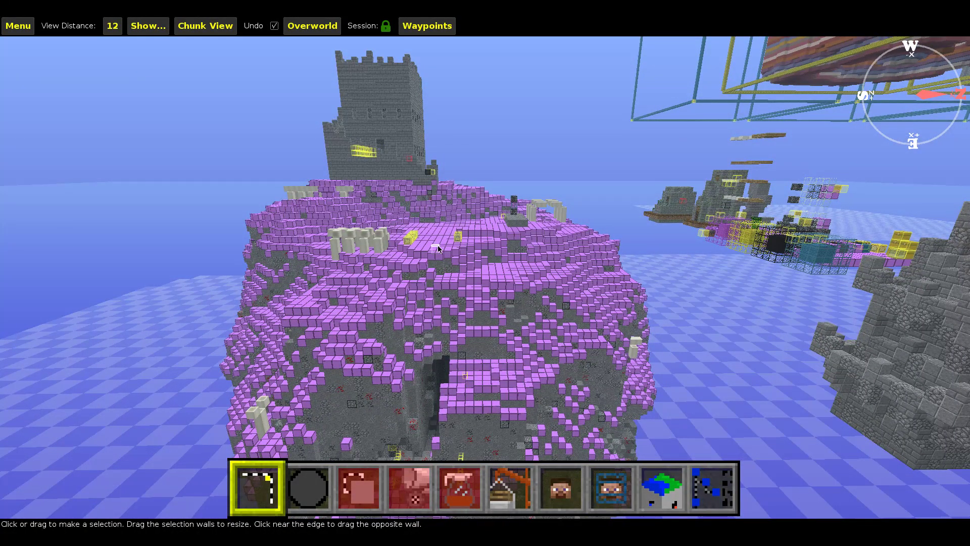
pyautogui.keyDown('shift'); pyautogui.moveTo(438, 244); pyautogui.dragTo(438, 172); pyautogui.keyUp('shift')
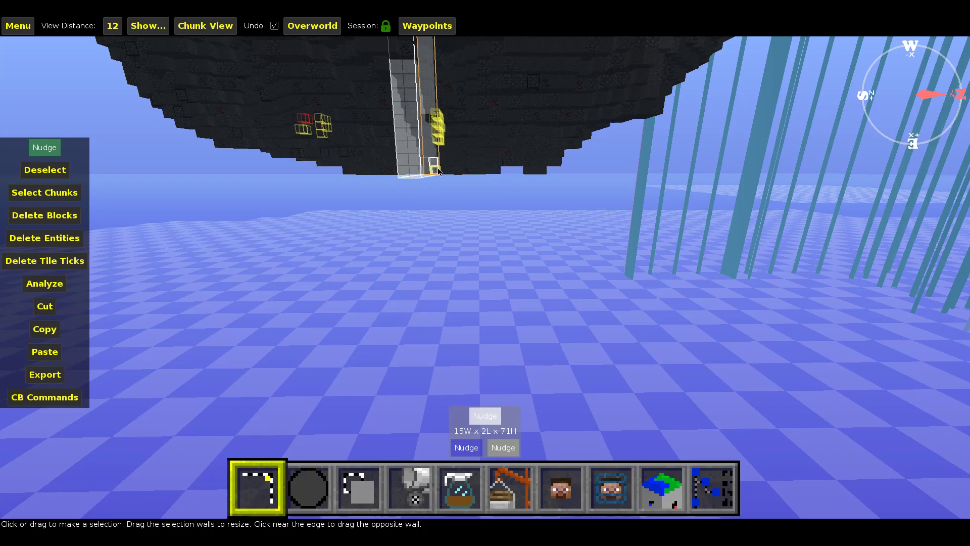
pyautogui.press('s')
pyautogui.press('space')
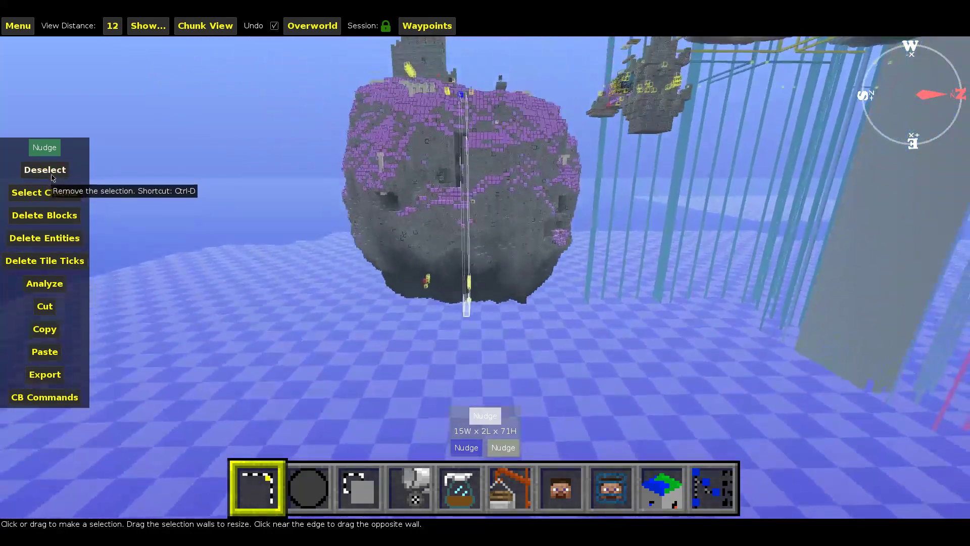
pyautogui.press('space')
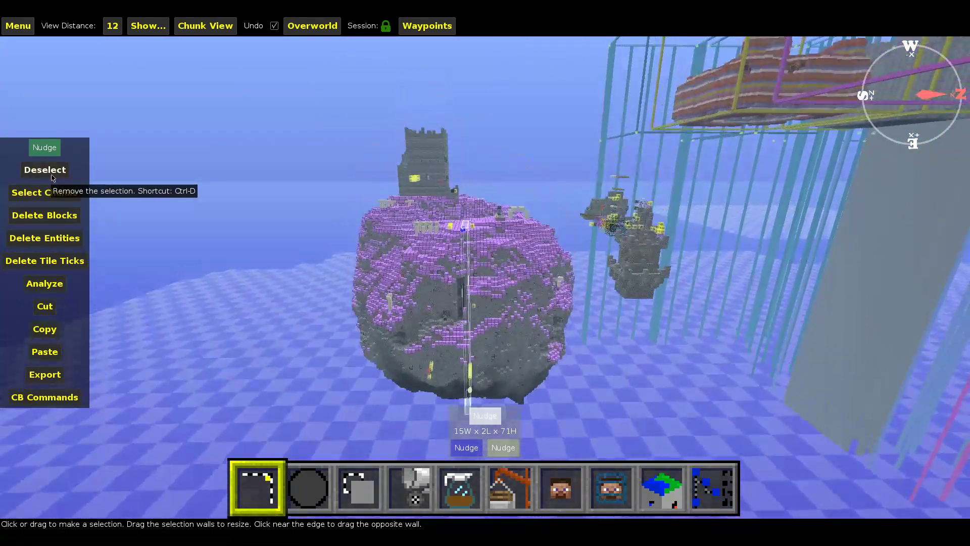
pyautogui.press('w')
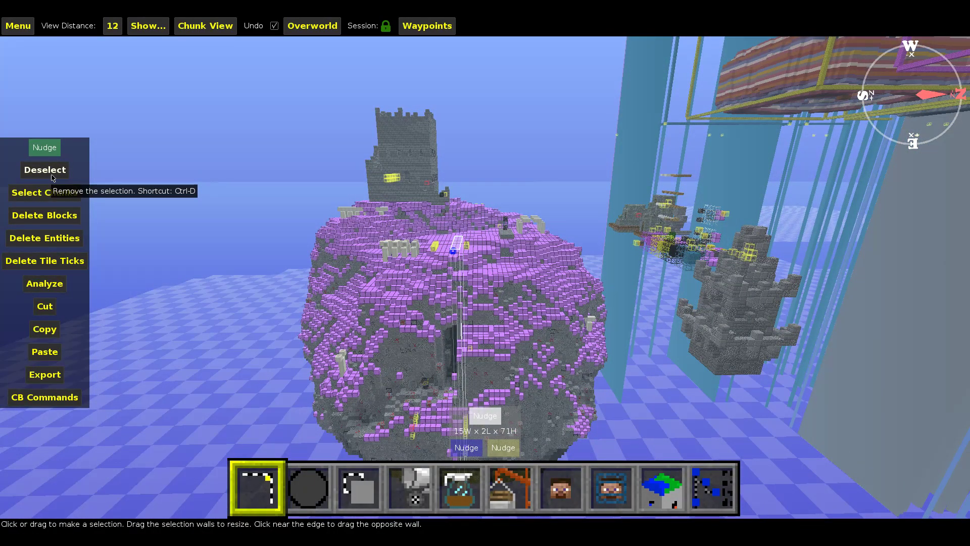
pyautogui.click(52, 177)
pyautogui.rightClick(52, 177)
# Select a strip about 55 × 2 × 1 blocks reaching east from the purple island's top
pyautogui.press('w')
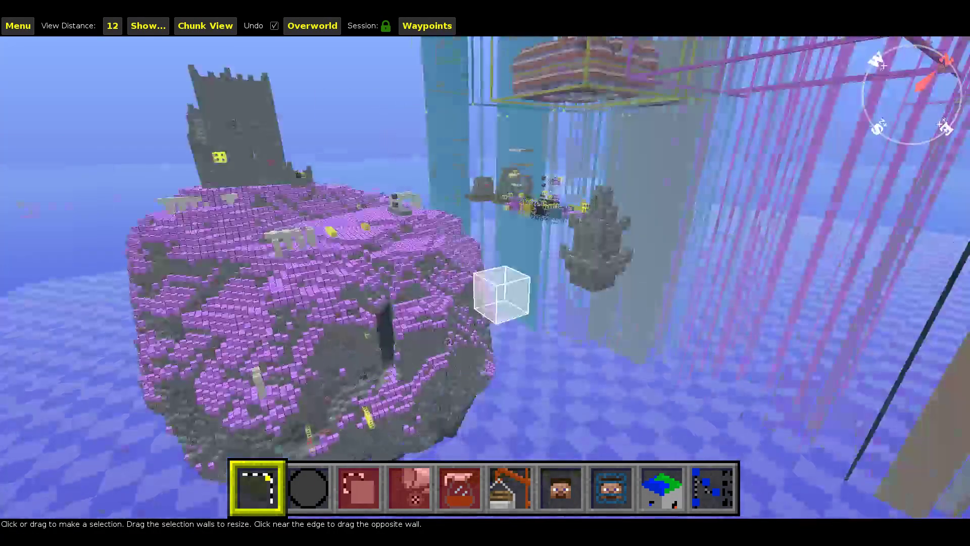
pyautogui.press('a')
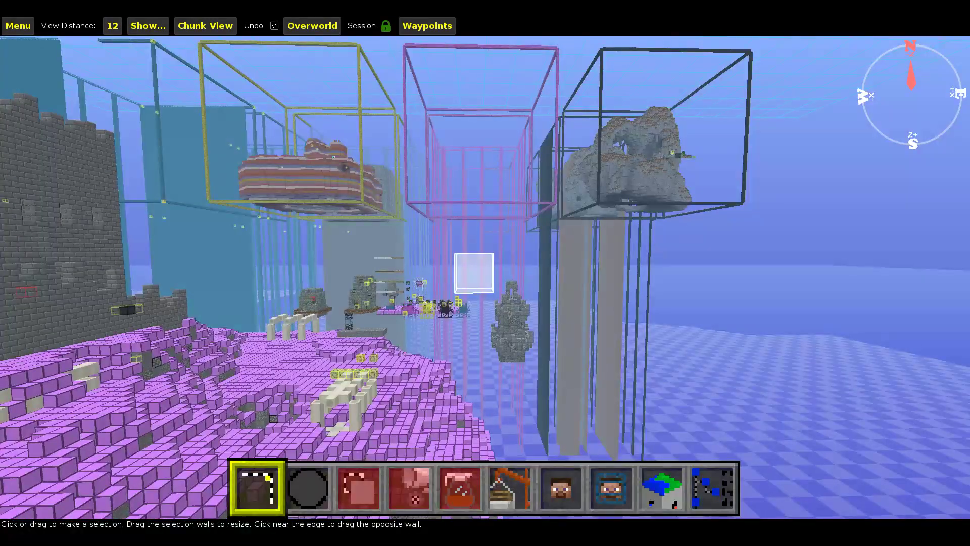
pyautogui.press('w')
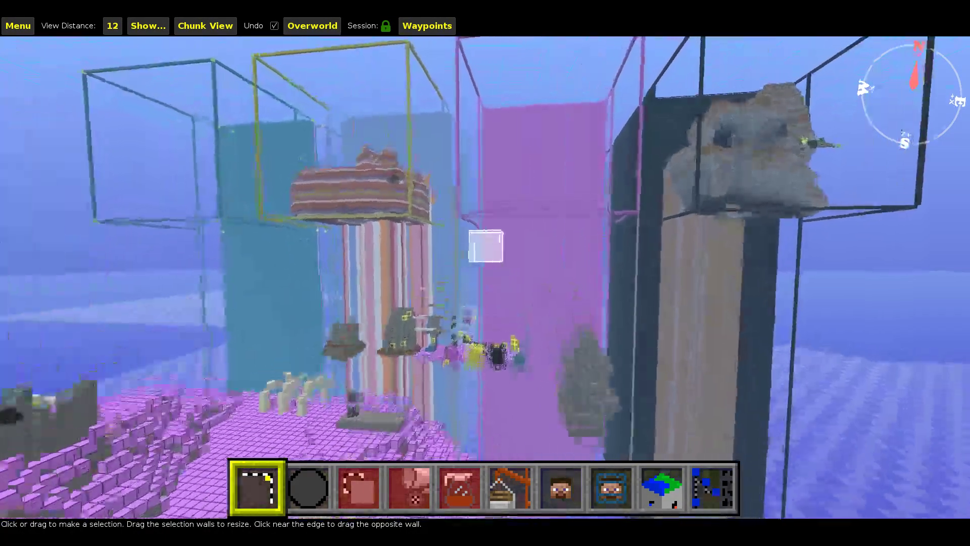
pyautogui.press('w')
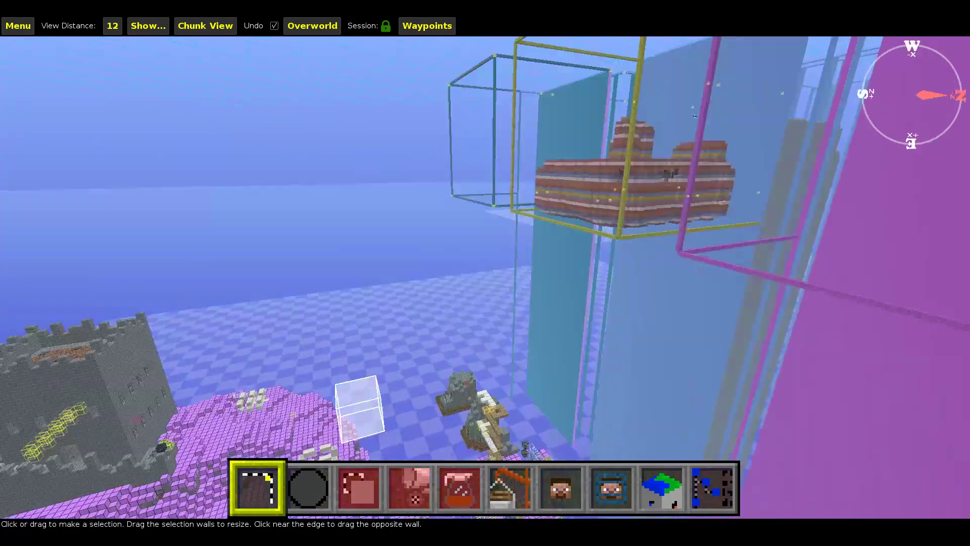
pyautogui.press('w')
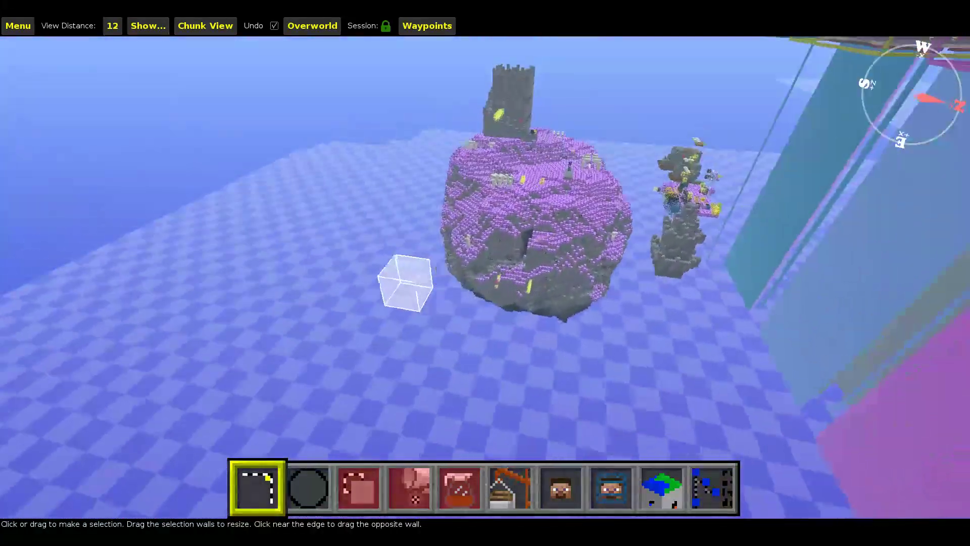
pyautogui.press('shift')
pyautogui.rightClick(483, 164)
pyautogui.moveTo(483, 164)
pyautogui.mouseDown()
pyautogui.moveTo(531, 387)
pyautogui.moveTo(505, 414)
pyautogui.moveTo(480, 166)
pyautogui.mouseUp()
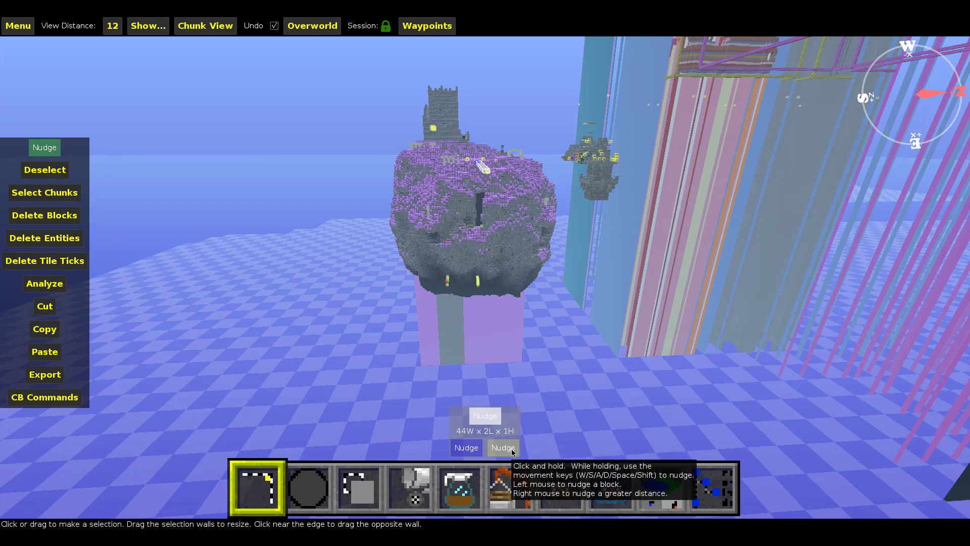
pyautogui.rightClick(423, 323)
pyautogui.press('a')
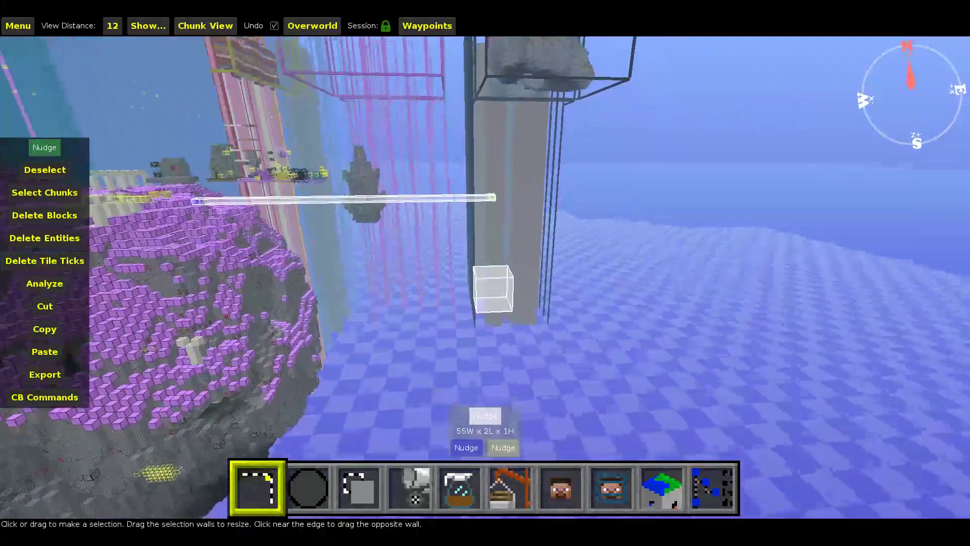
pyautogui.rightClick(418, 326)
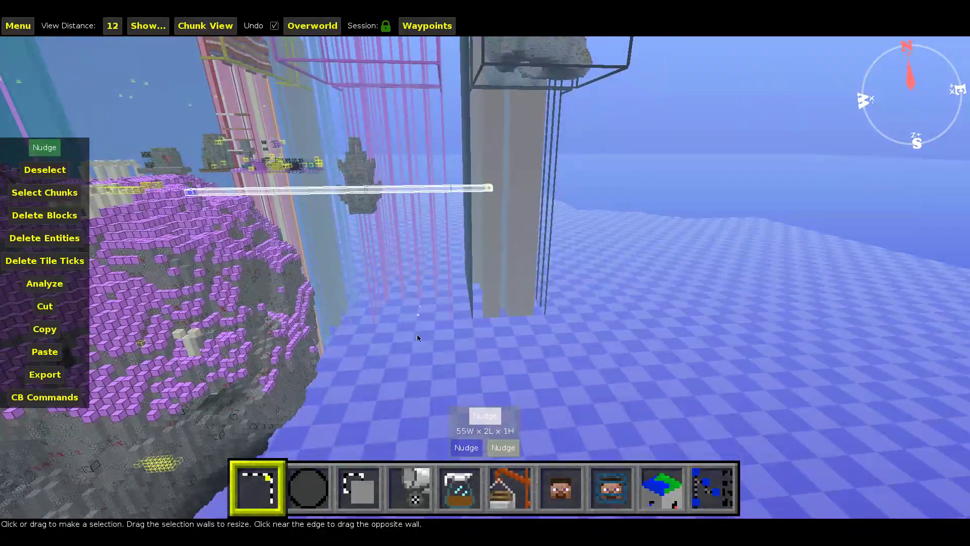
# Extend the strip selection's east end until it is 103 blocks wide
pyautogui.click(496, 450)
pyautogui.press('d')
pyautogui.press('d')
pyautogui.press('d')
pyautogui.rightClick(496, 451)
pyautogui.press('d')
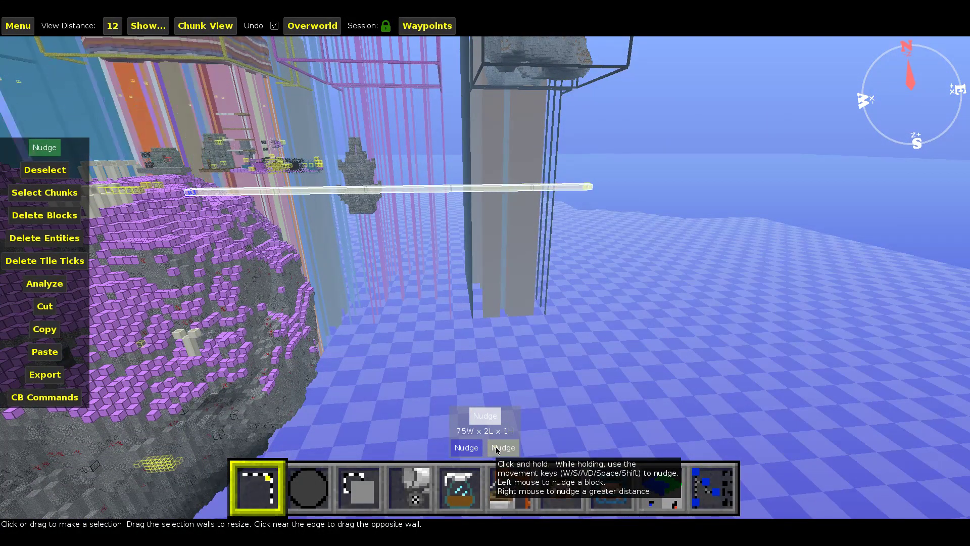
pyautogui.rightClick(496, 451)
pyautogui.press('d')
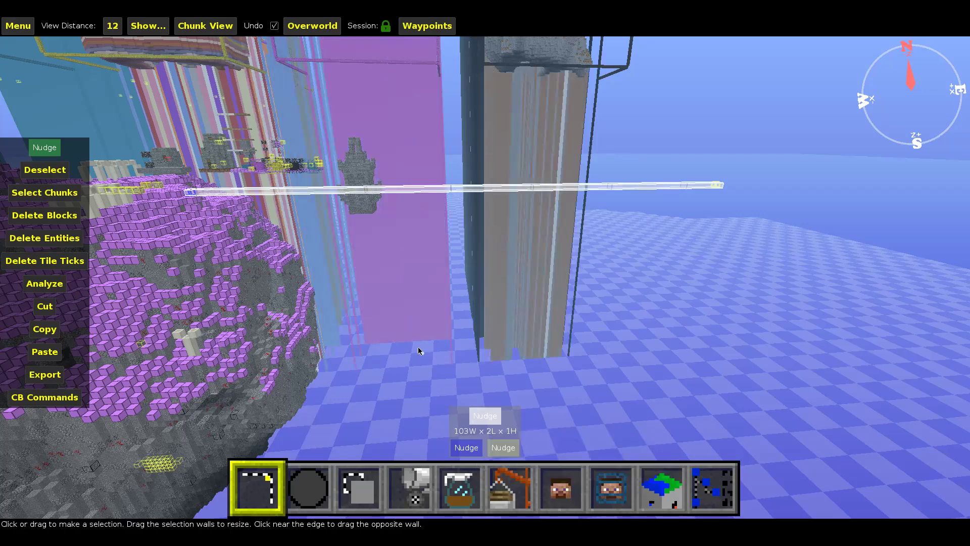
# Extend the strip selection further east to a width of 124 blocks
pyautogui.rightClick(422, 352)
pyautogui.press('a')
pyautogui.press('space')
pyautogui.press('w')
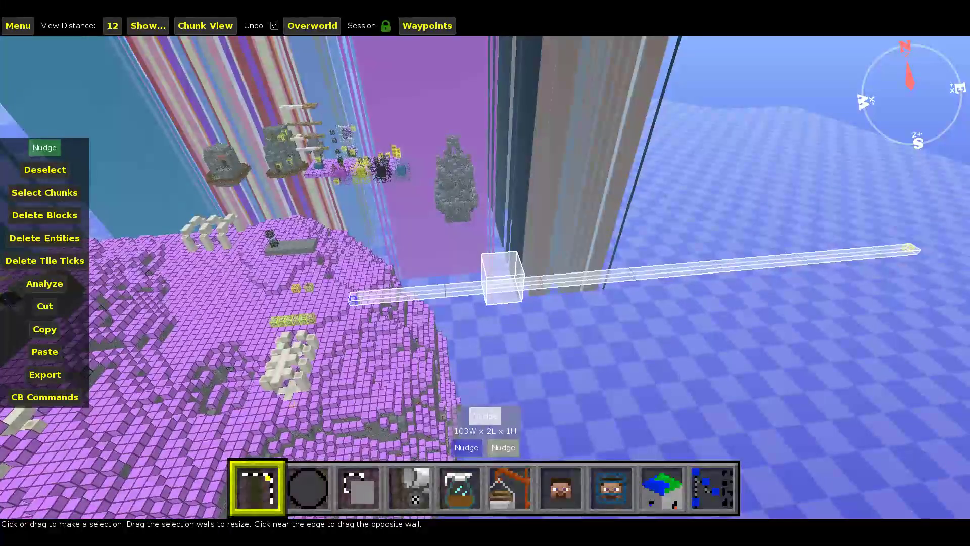
pyautogui.rightClick(416, 346)
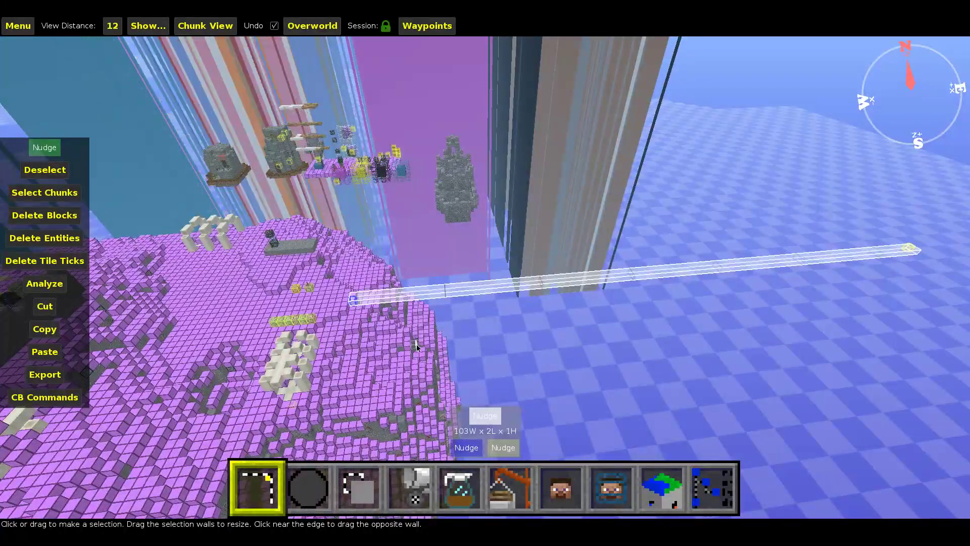
pyautogui.rightClick(502, 451)
pyautogui.press('d')
pyautogui.press('d')
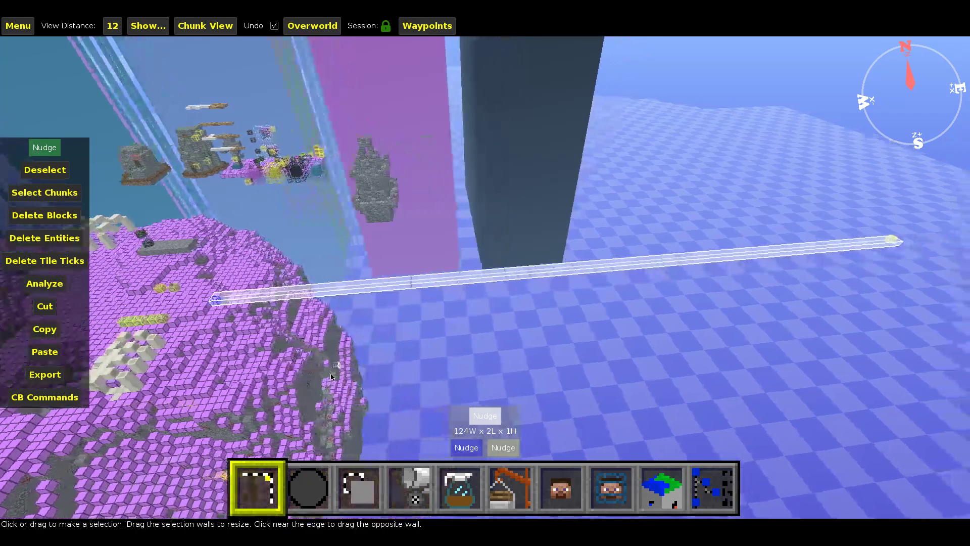
# Compare the strip's reach with the purple island and the surrounding columns, and clear the selection
pyautogui.press('d')
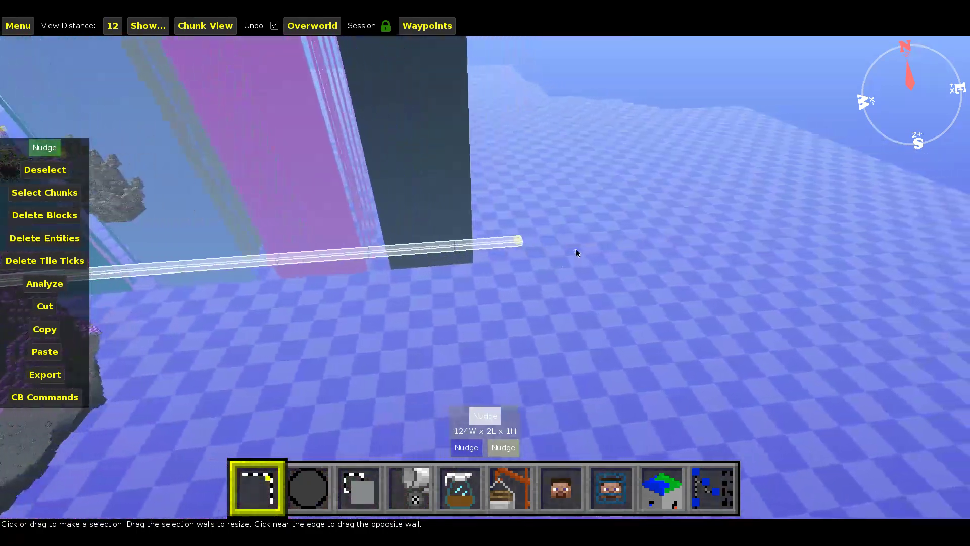
pyautogui.press('d')
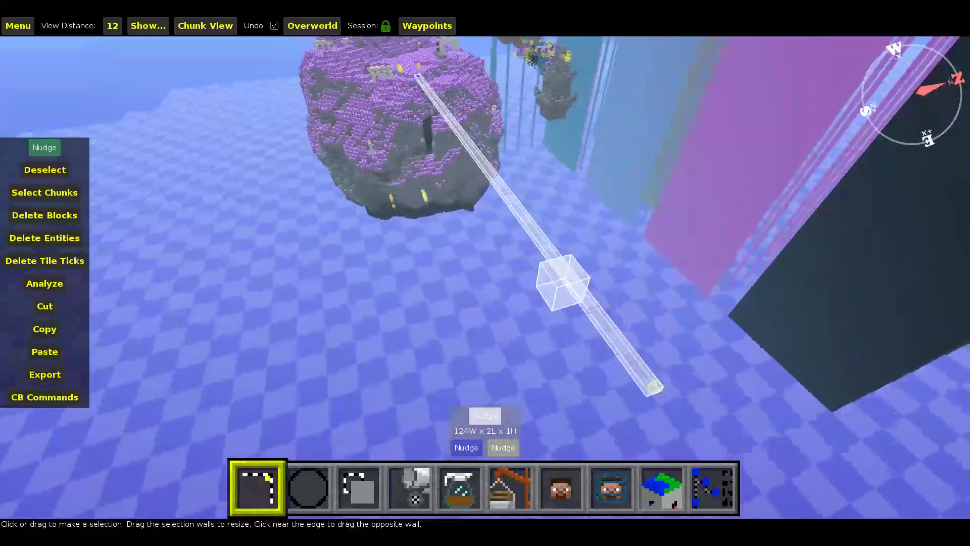
pyautogui.press('d')
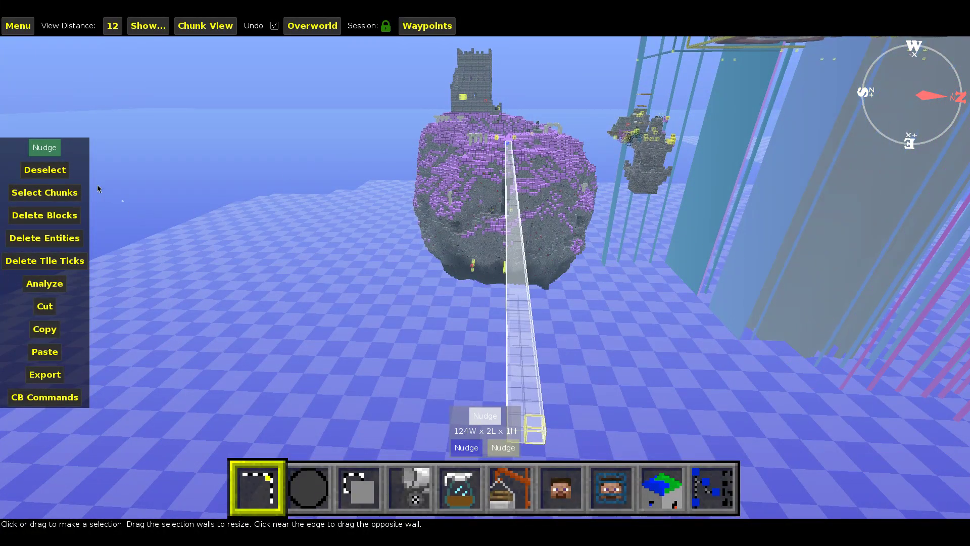
pyautogui.click(44, 170)
pyautogui.press('w')
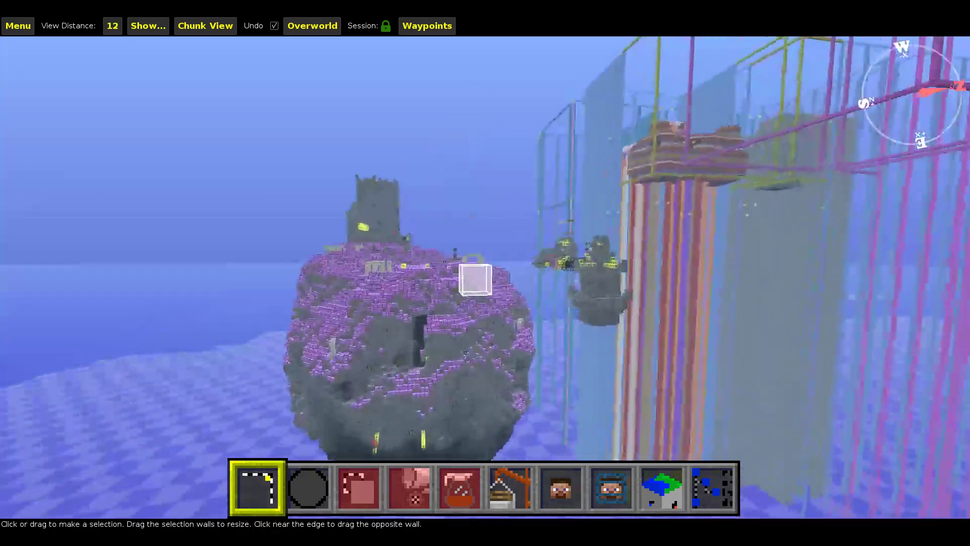
pyautogui.press('w')
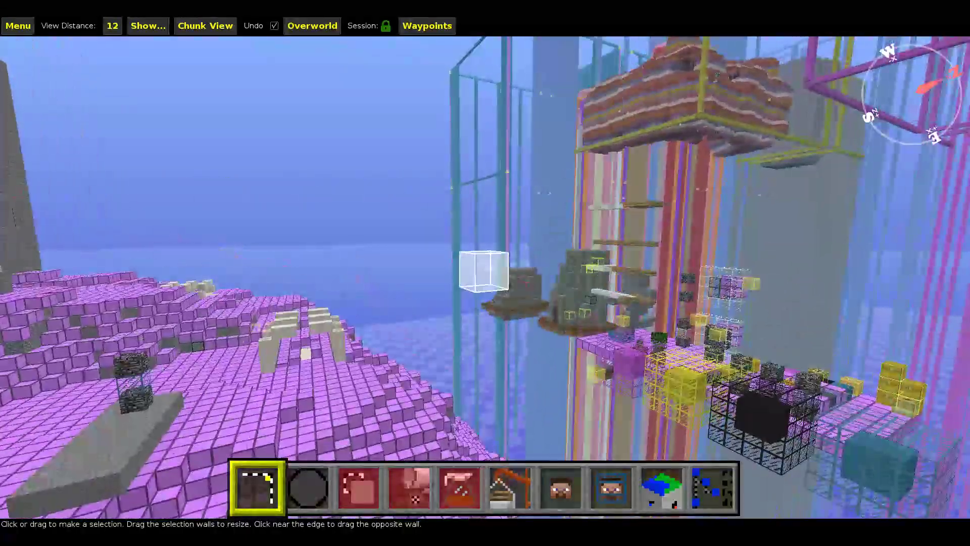
# Inspect the stone-brick room and the ruined grey tower standing among the coloured light columns
pyautogui.press('w')
pyautogui.press('w')
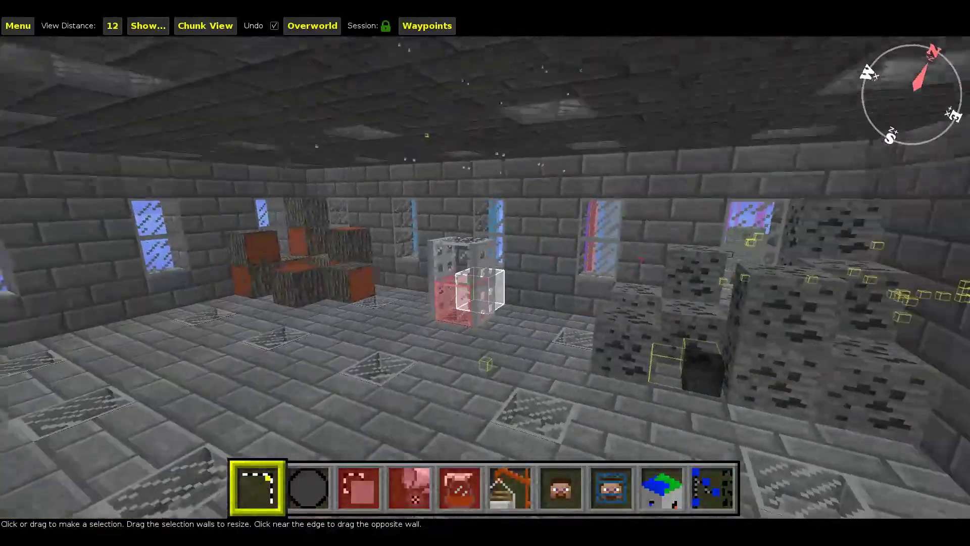
pyautogui.press('w')
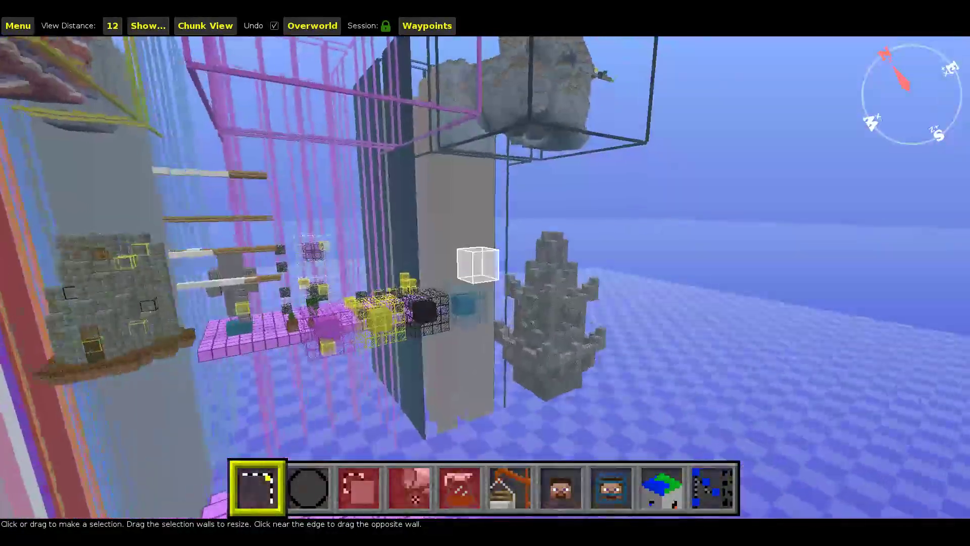
pyautogui.rightClick(542, 182)
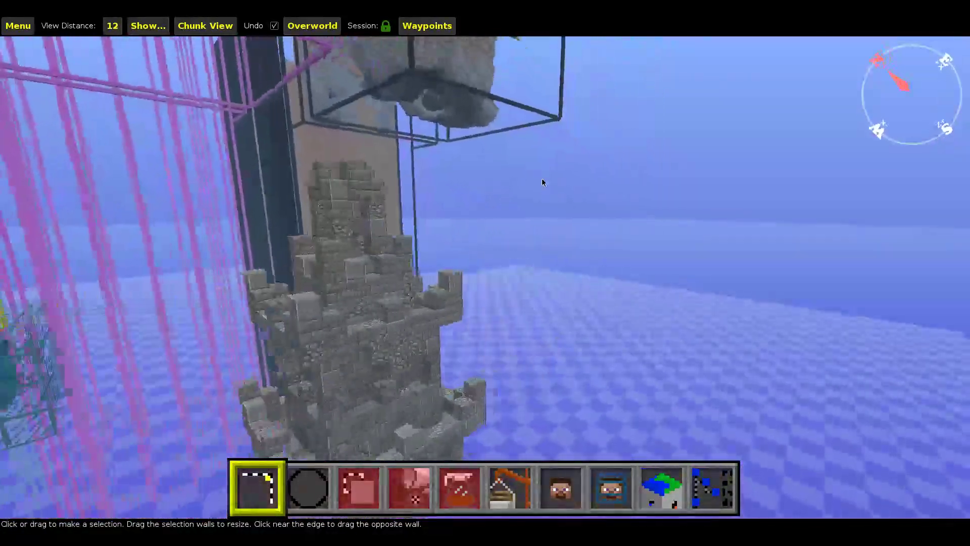
pyautogui.moveTo(351, 287); pyautogui.dragTo(263, 333, button='right')
pyautogui.press('d')
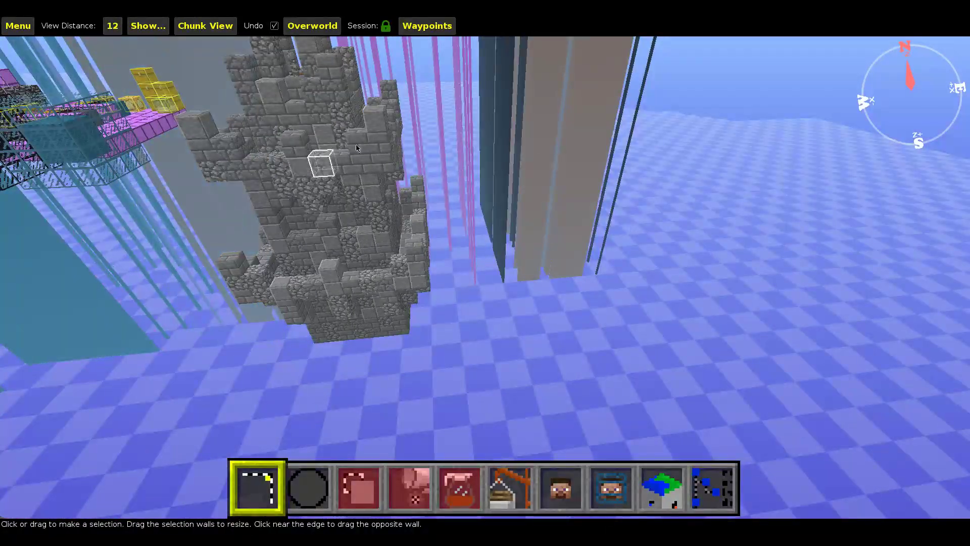
pyautogui.rightClick(339, 149)
pyautogui.press('a')
pyautogui.press('w')
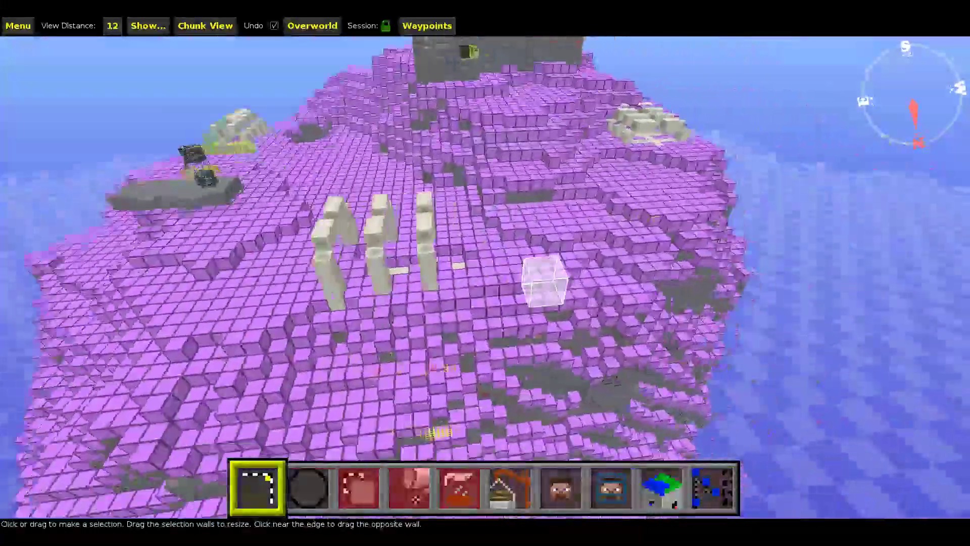
# Examine the open bedrock room with glowstone pillars beneath the purple island from several sides
pyautogui.press('w')
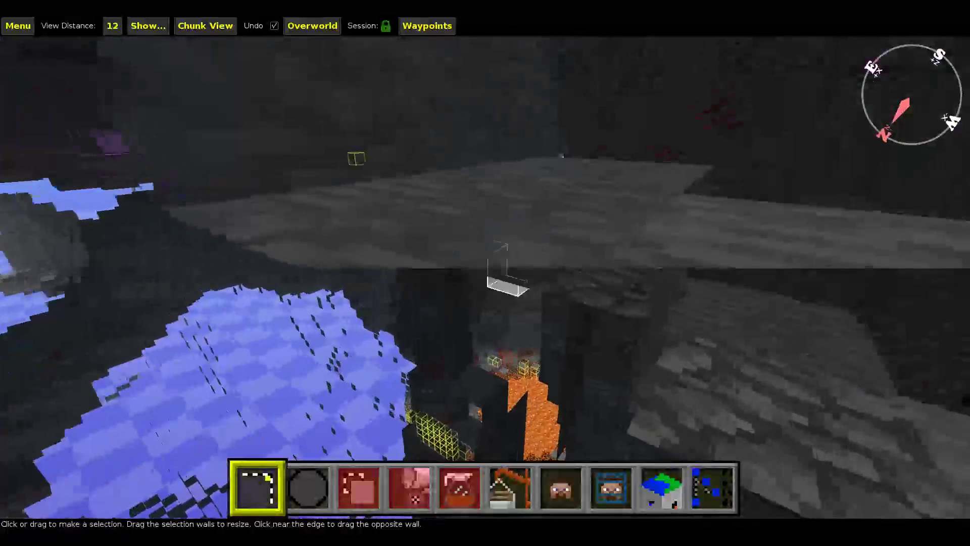
pyautogui.press('w')
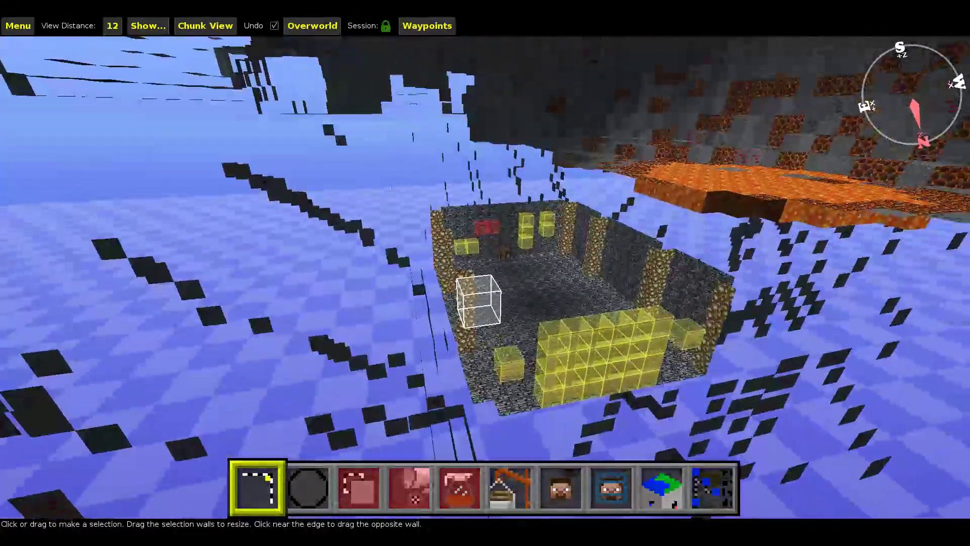
pyautogui.press('a')
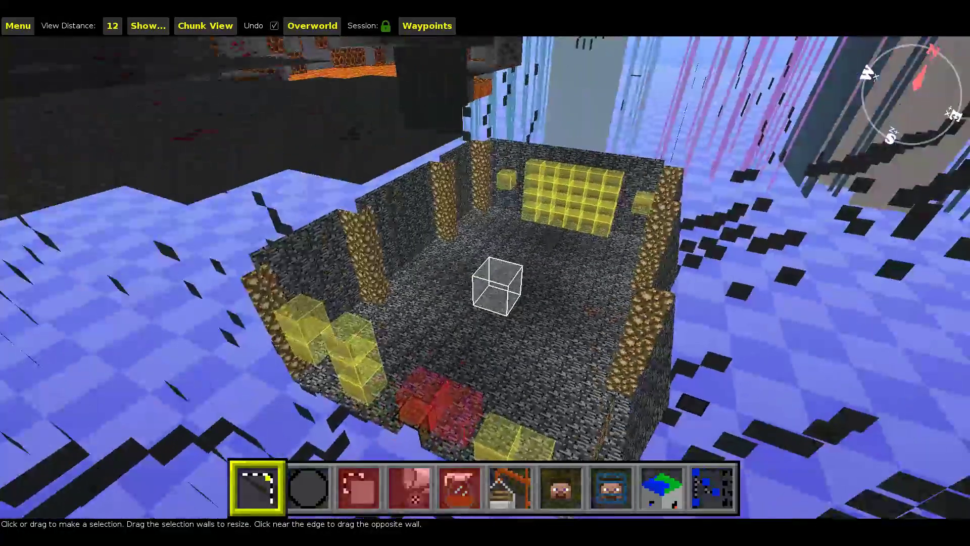
pyautogui.press('d')
pyautogui.press('d')
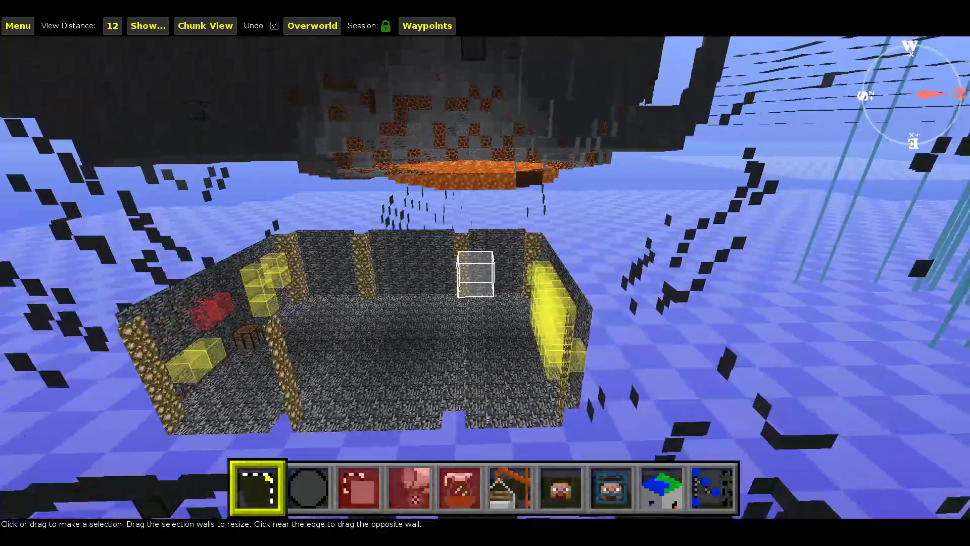
pyautogui.press('d')
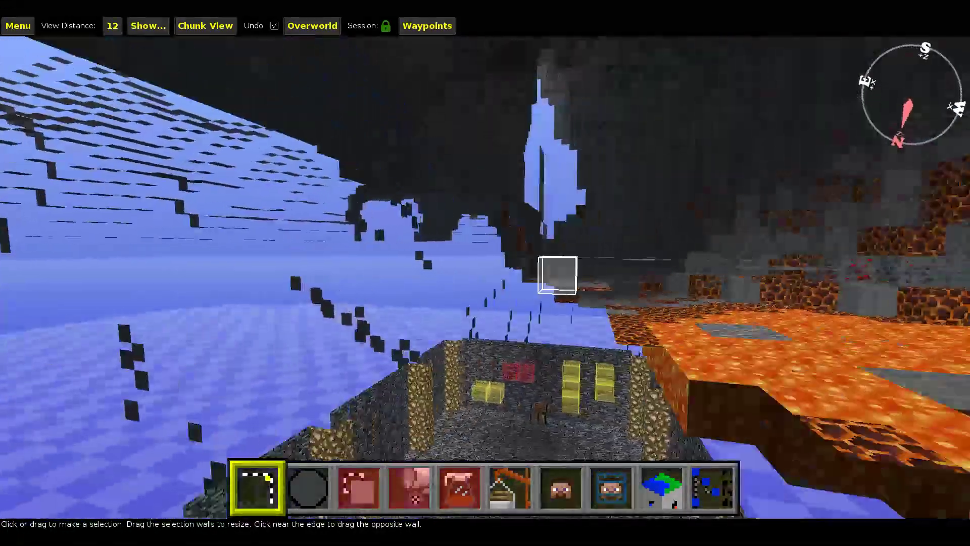
# Examine the lava cavern inside the purple island, the chest wall of the bedrock room below it, and the island's upper surface
pyautogui.press('w')
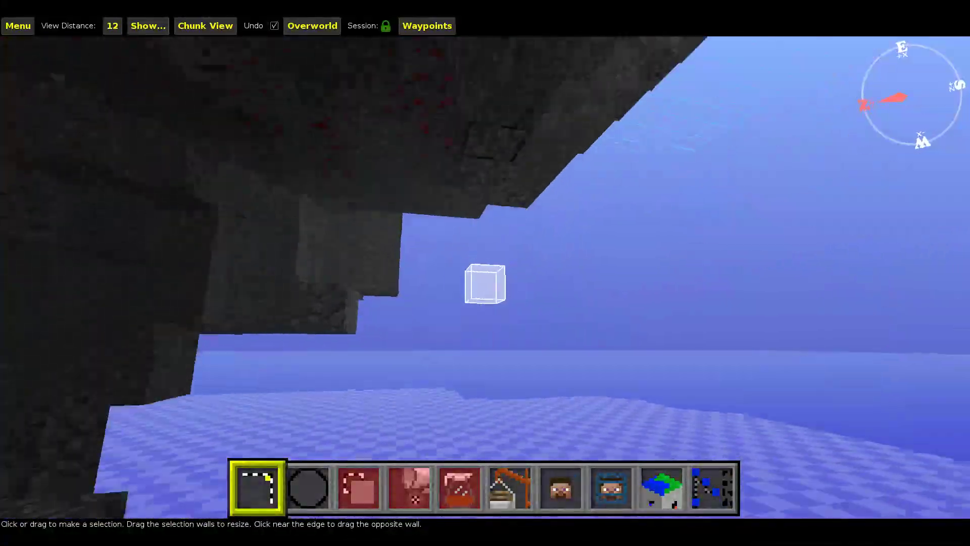
pyautogui.press('w')
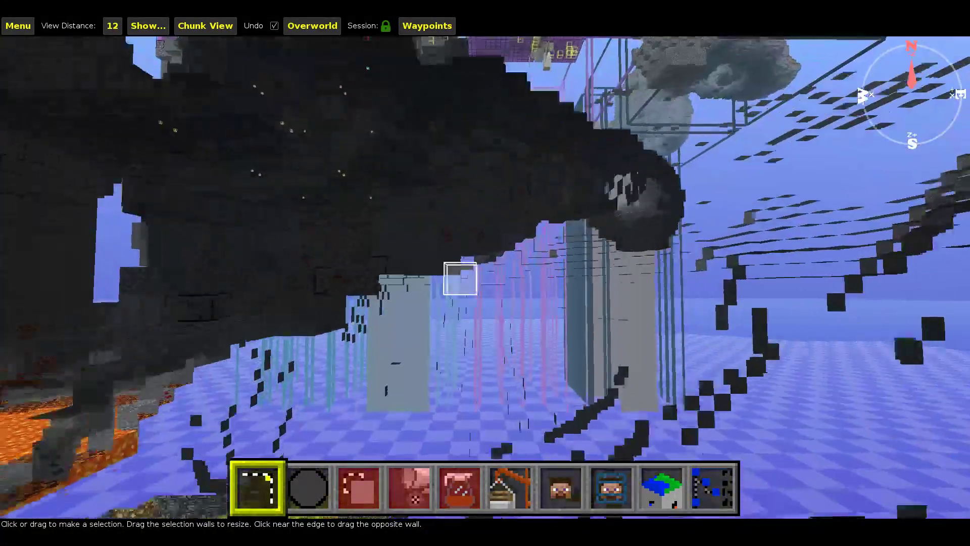
pyautogui.press('a')
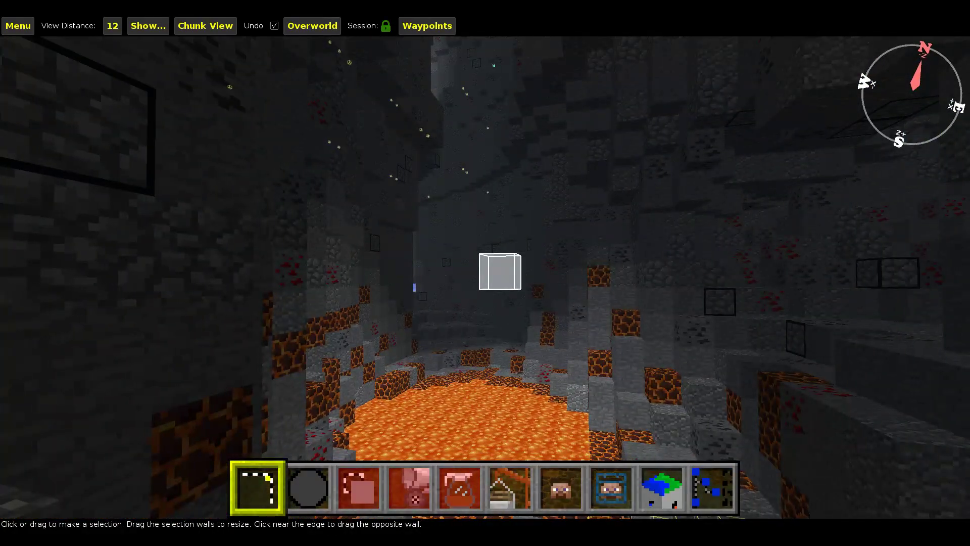
pyautogui.press('w')
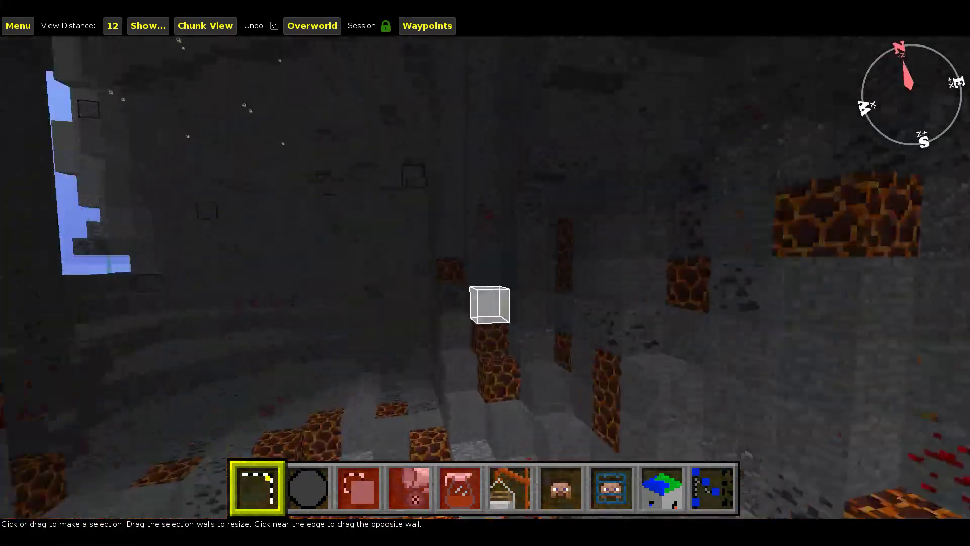
pyautogui.press('w')
pyautogui.press('w')
pyautogui.press('d')
pyautogui.press('a')
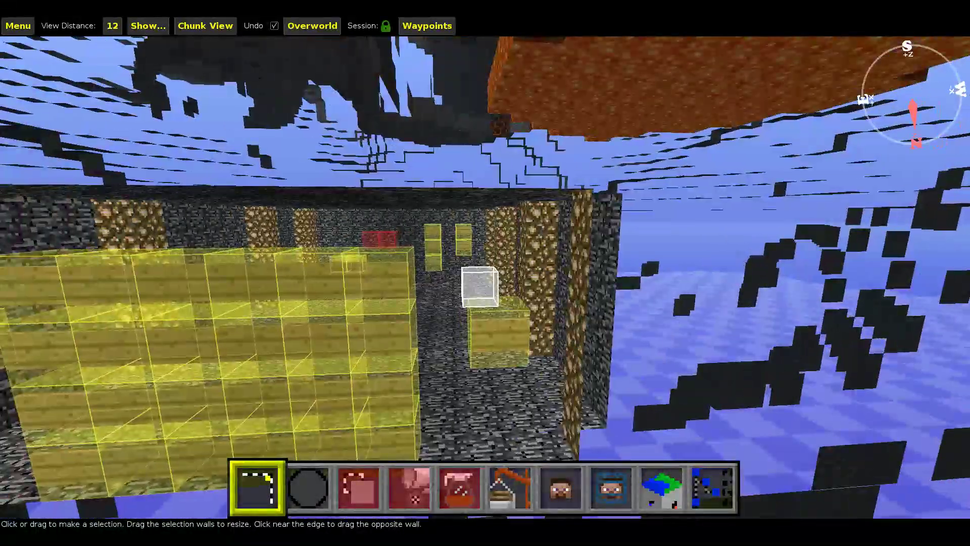
pyautogui.press('a')
pyautogui.press('w')
pyautogui.press('w')
pyautogui.press('w')
pyautogui.press('w')
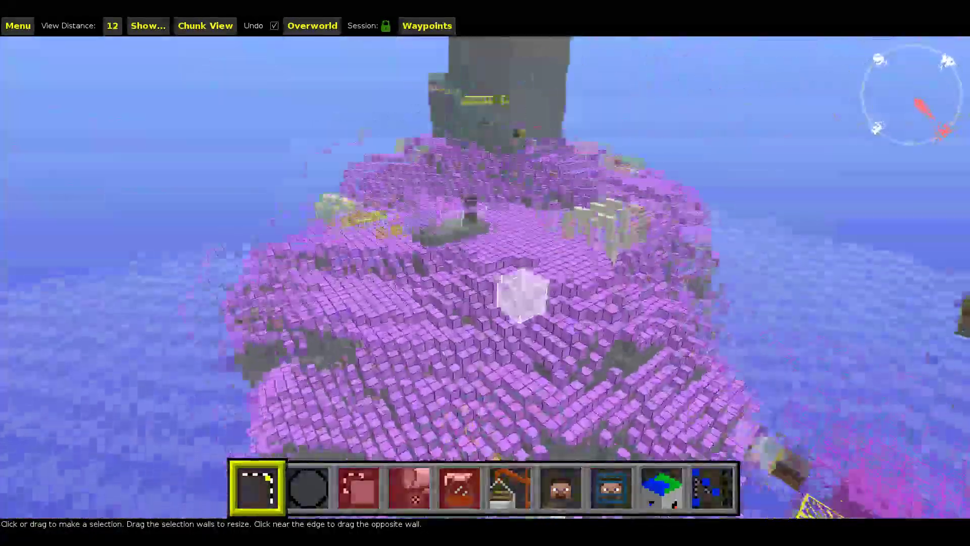
pyautogui.press('a')
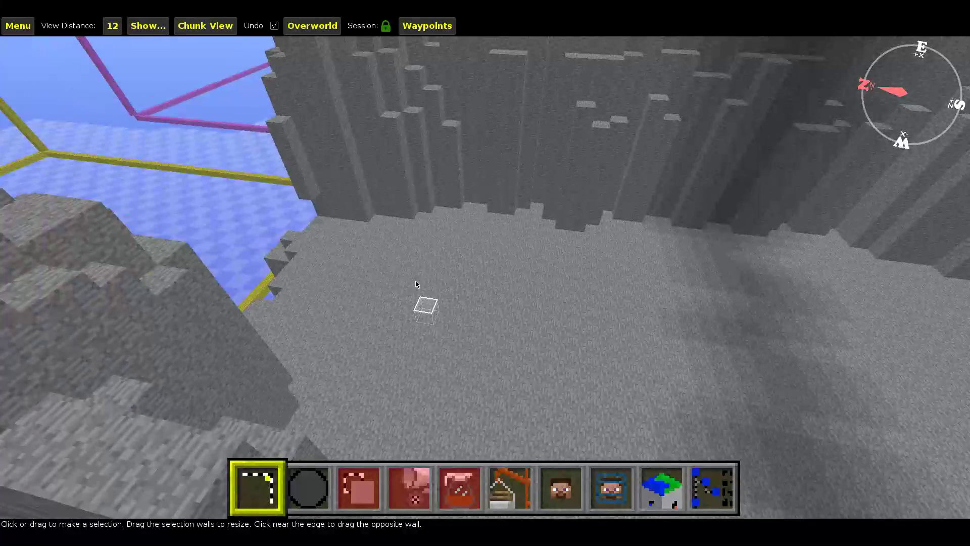
# Examine the grey stone island's canyon floor, side walls and stone arch from inside and from the north
pyautogui.press('w')
pyautogui.rightClick(518, 300)
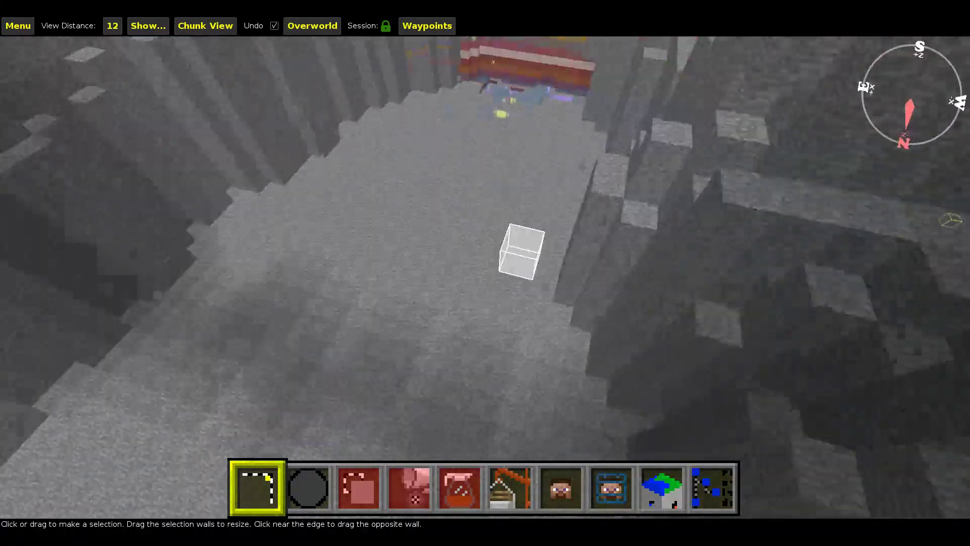
pyautogui.rightClick(354, 167)
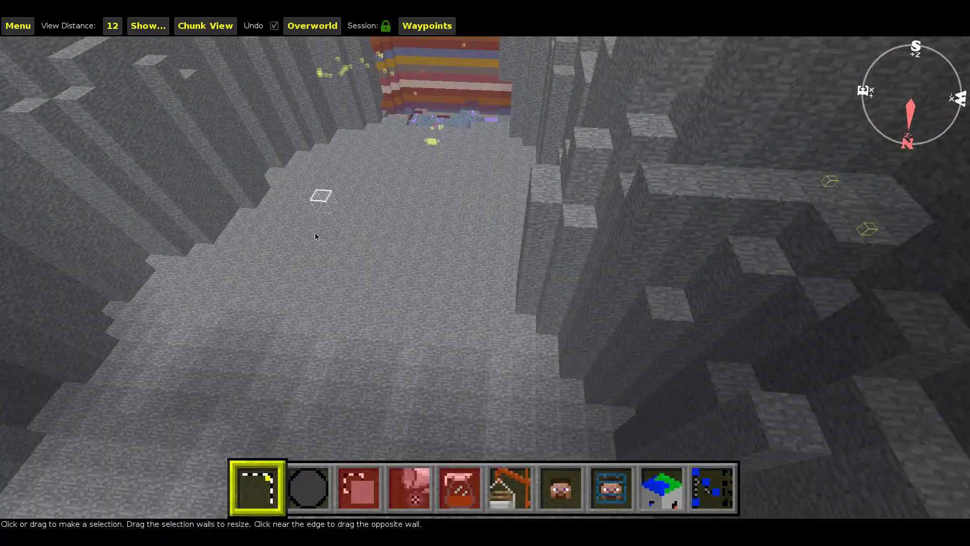
pyautogui.rightClick(377, 317)
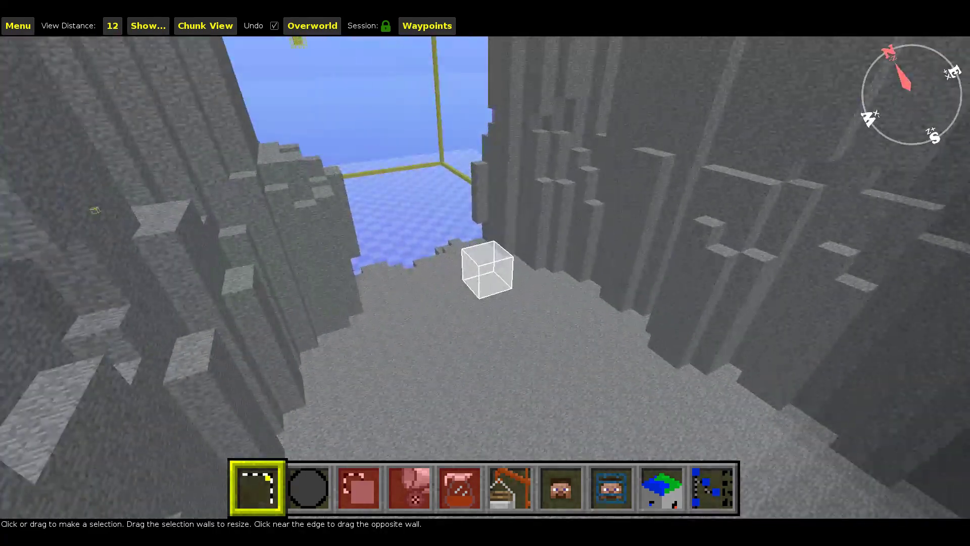
pyautogui.press('w')
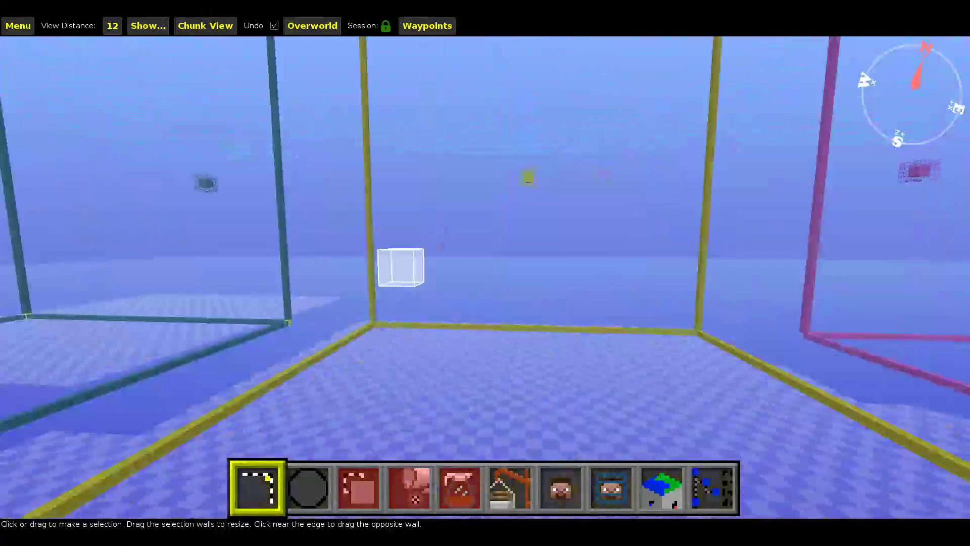
pyautogui.press('w')
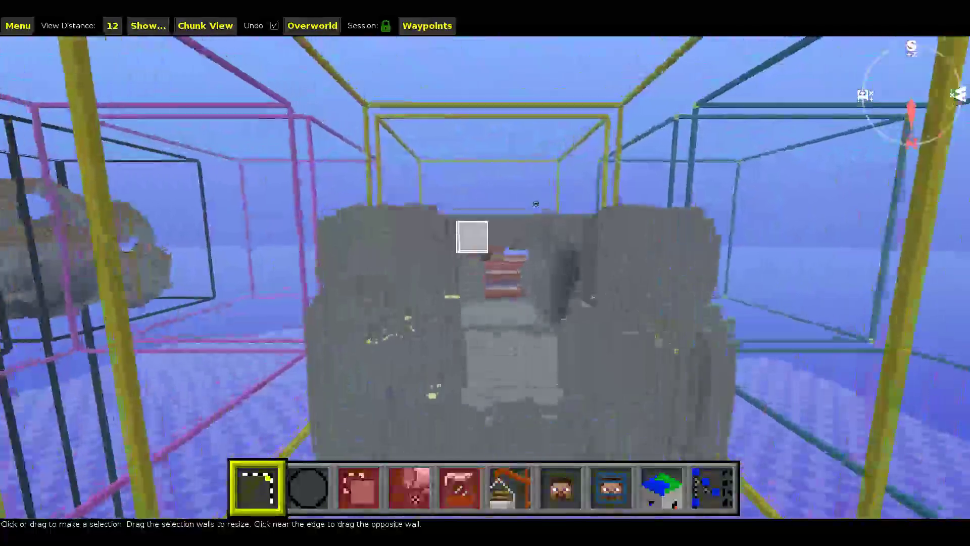
pyautogui.press('space')
pyautogui.rightClick(358, 298)
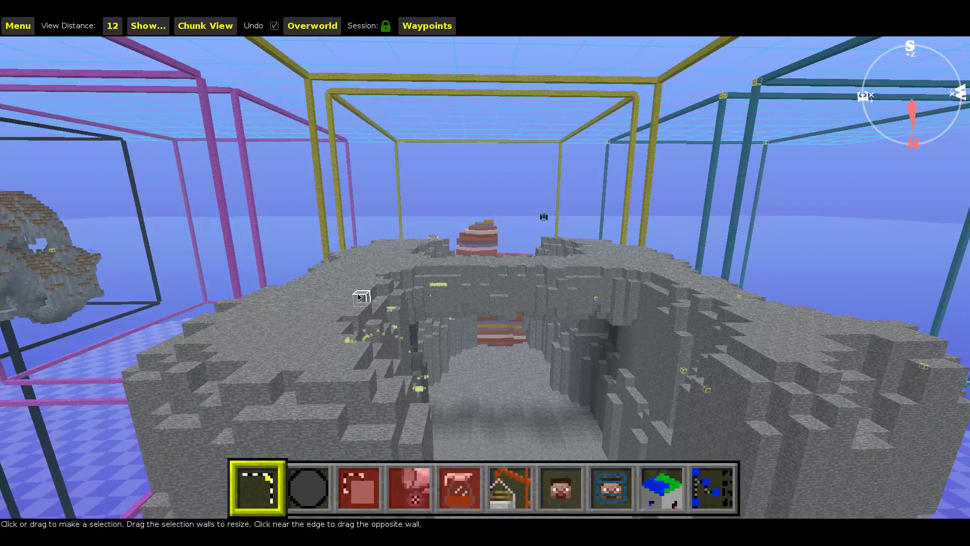
# Switch to Minecraft and chip protruding stone blocks off the grey island's ledges
pyautogui.press('Escape')
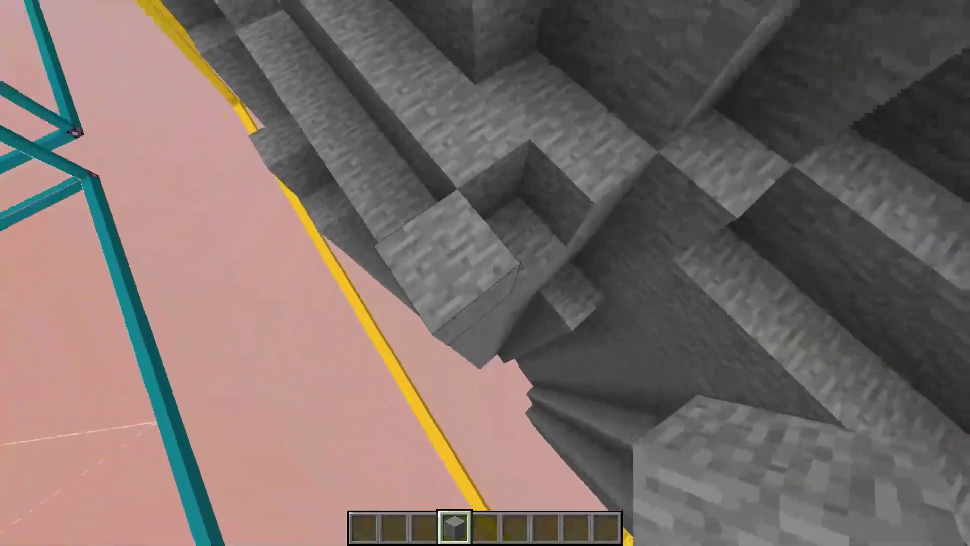
pyautogui.click(485, 272)
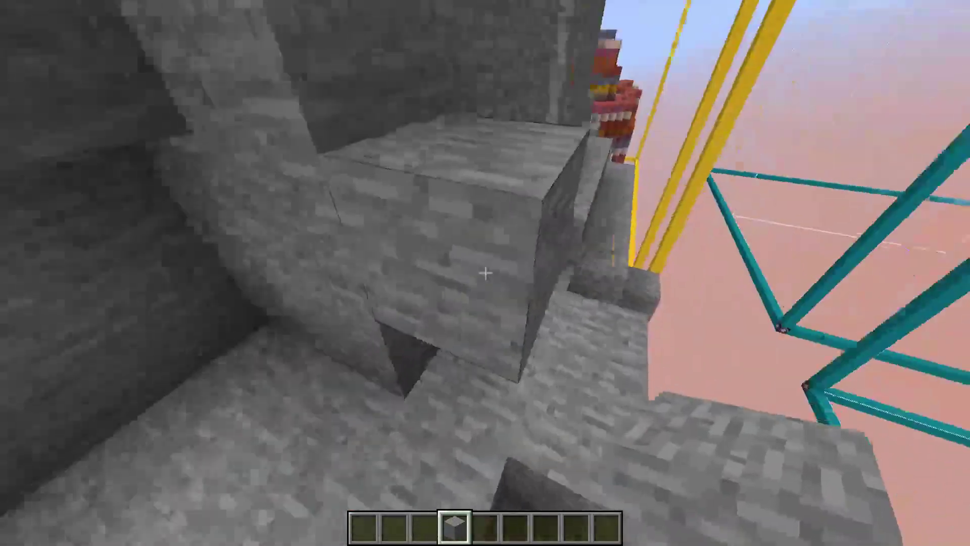
pyautogui.click(485, 273)
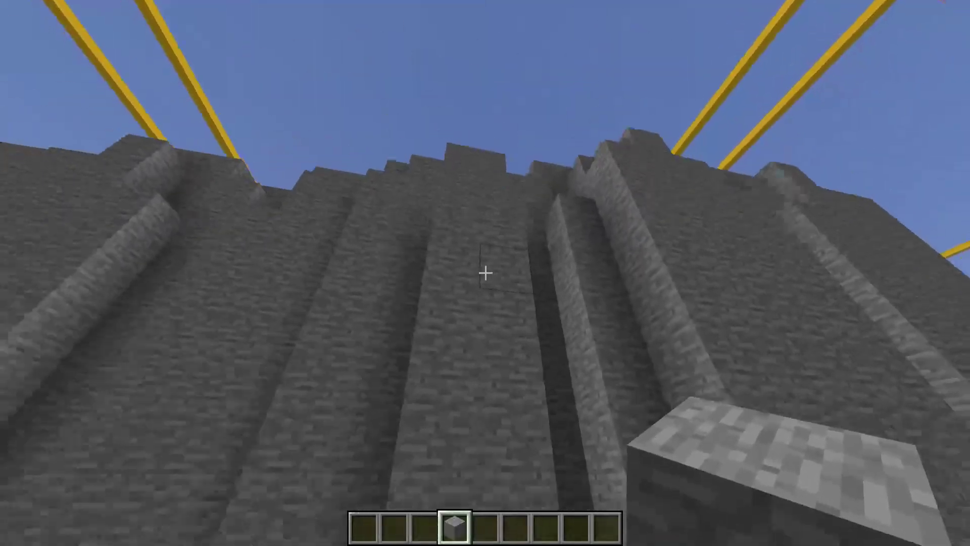
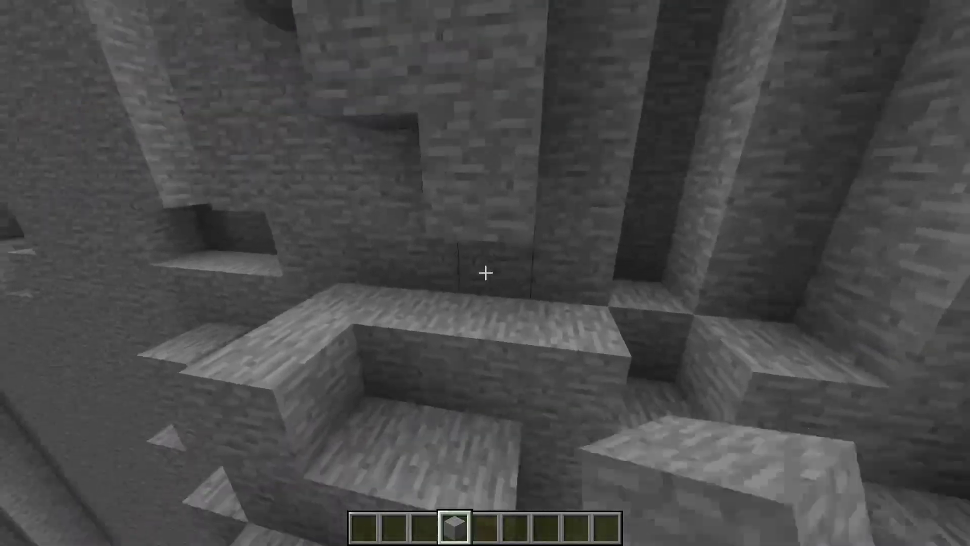
# Add a stone block to the canyon wall and break blocks out of the stone arch's lower edge to roughen it
pyautogui.rightClick(486, 273)
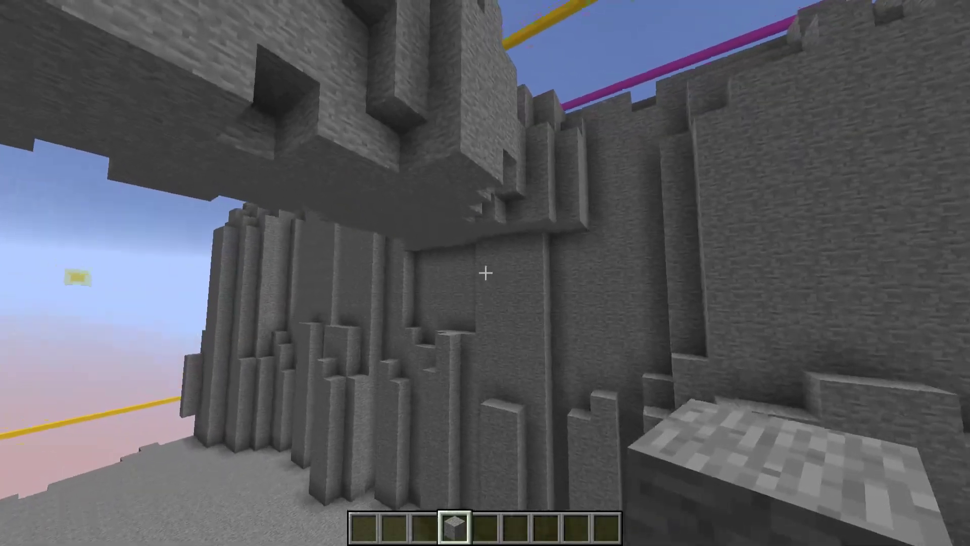
pyautogui.click(485, 274)
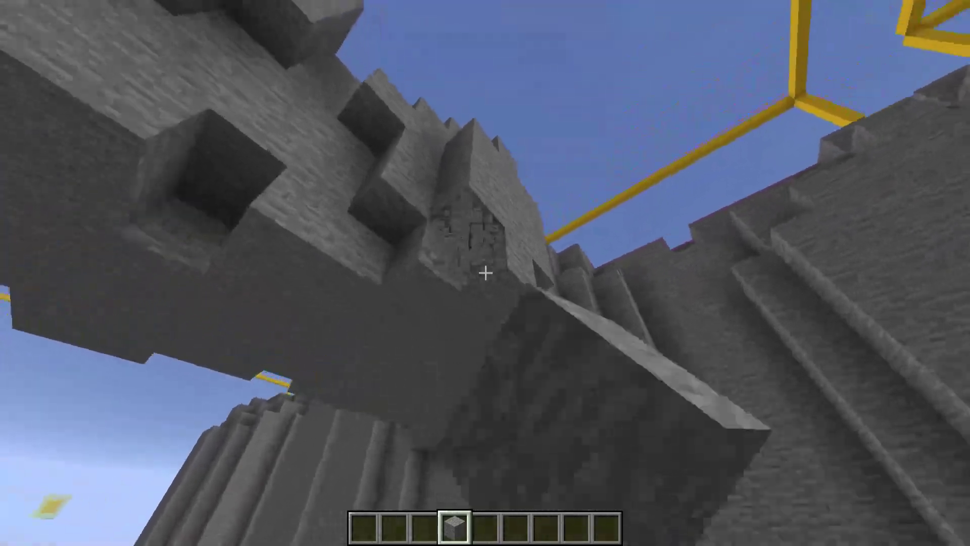
pyautogui.click(485, 273)
pyautogui.click(485, 273)
pyautogui.click(485, 273)
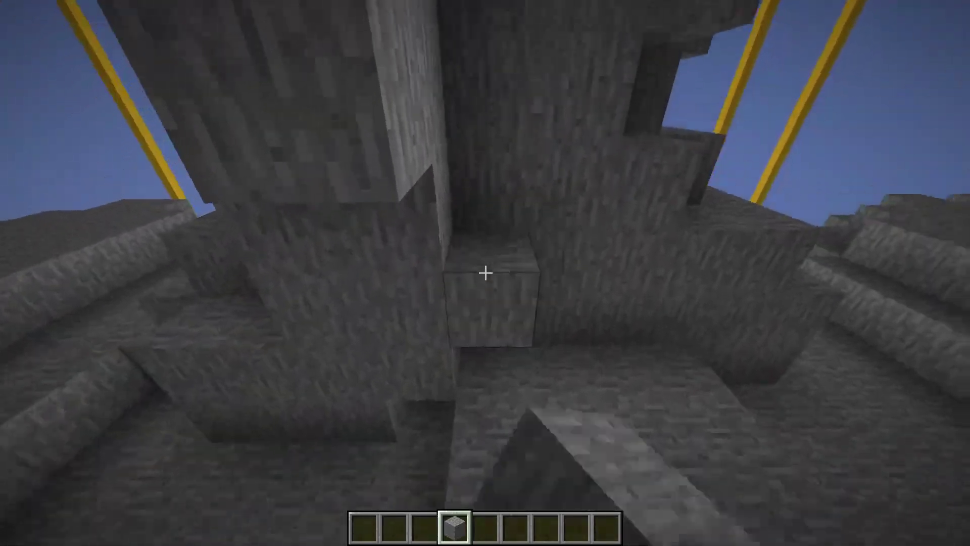
# Reshape the arch's underside near the canyon wall by removing some stone blocks and placing others
pyautogui.rightClick(486, 273)
pyautogui.click(486, 273)
pyautogui.click(486, 274)
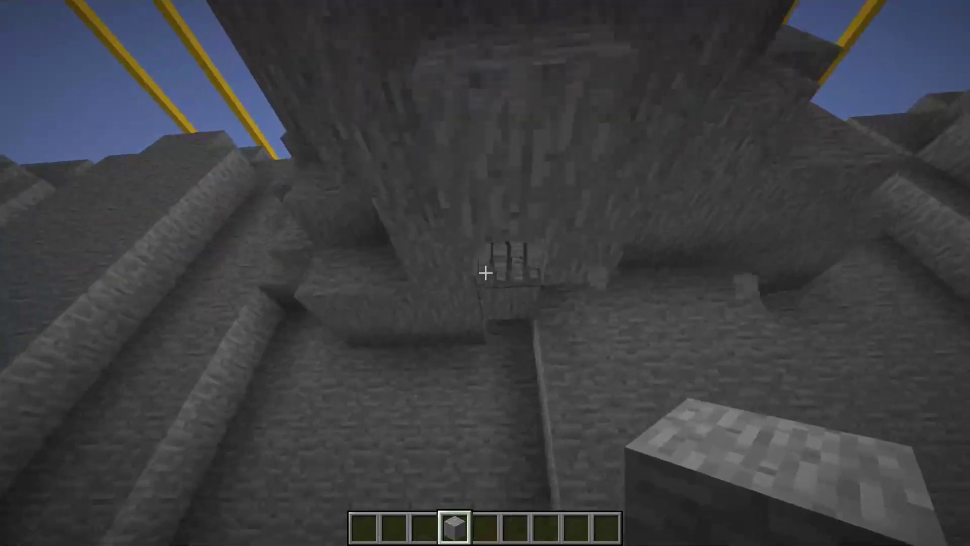
pyautogui.click(485, 274)
pyautogui.rightClick(486, 273)
pyautogui.rightClick(485, 273)
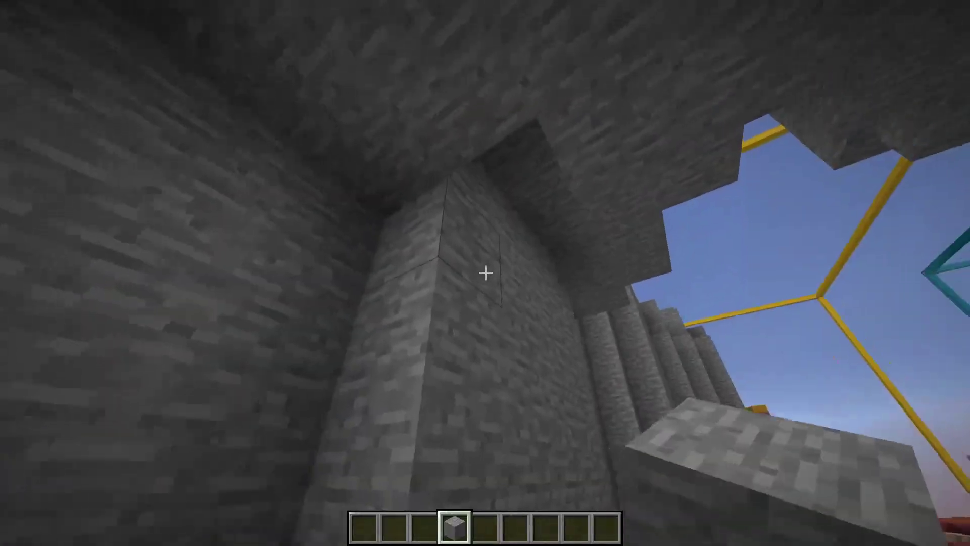
# Build a stepped transition of stone blocks in the corner where the arch's underside joins the wall
pyautogui.click(486, 273)
pyautogui.rightClick(485, 273)
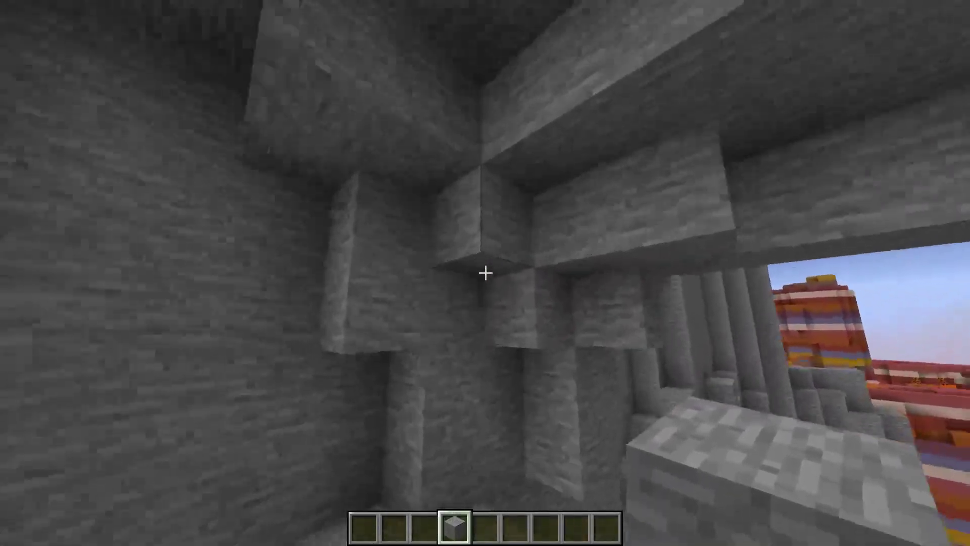
pyautogui.click(486, 273)
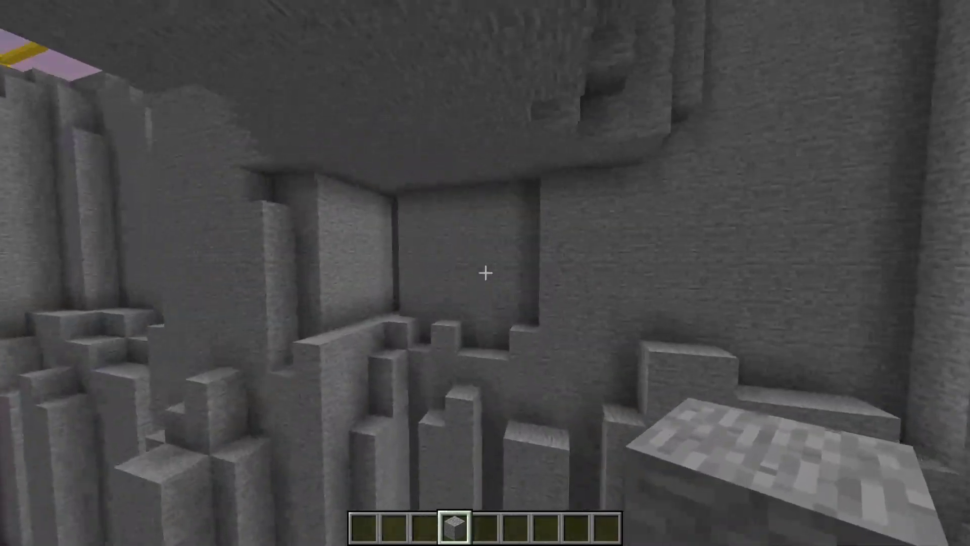
pyautogui.rightClick(485, 274)
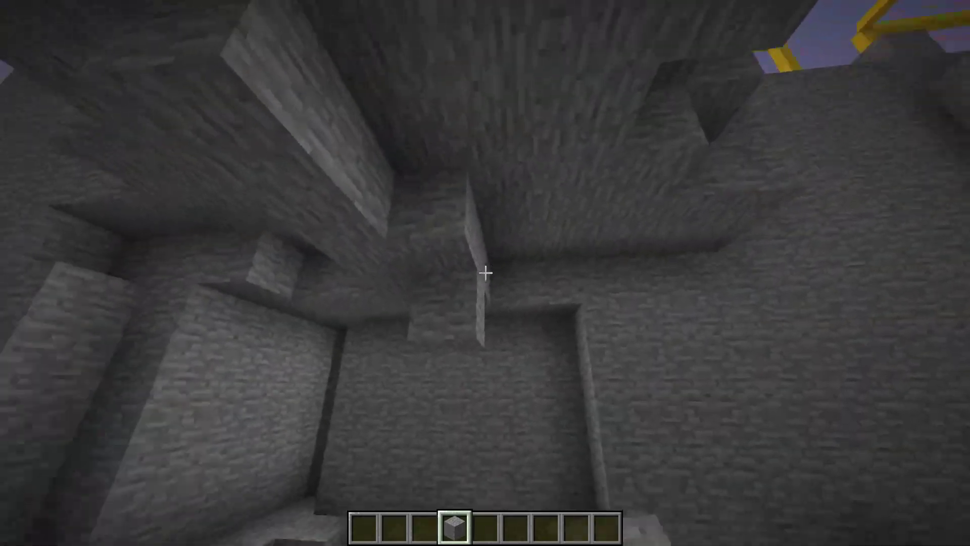
# Break stray stone blocks out of the recesses under the arch where its underside meets the canyon wall
pyautogui.click(485, 273)
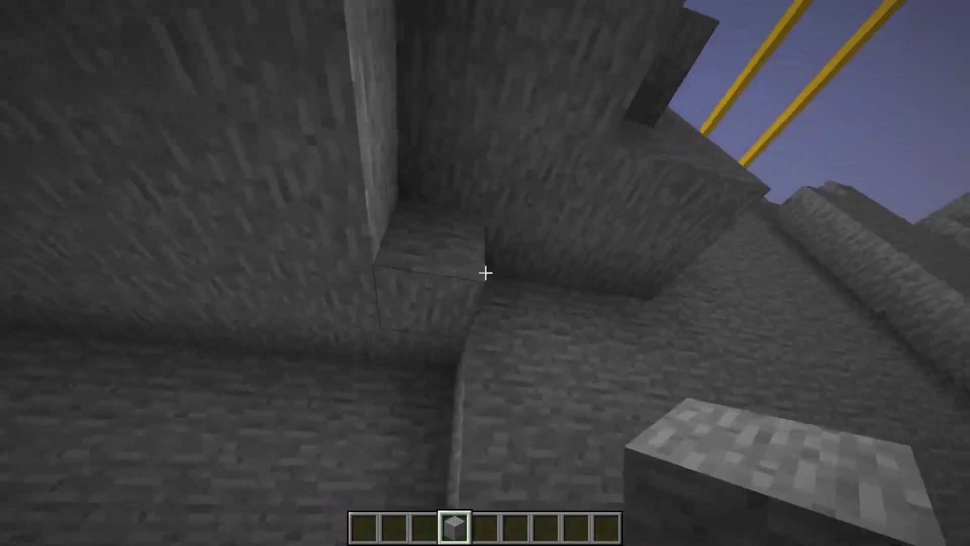
pyautogui.click(485, 273)
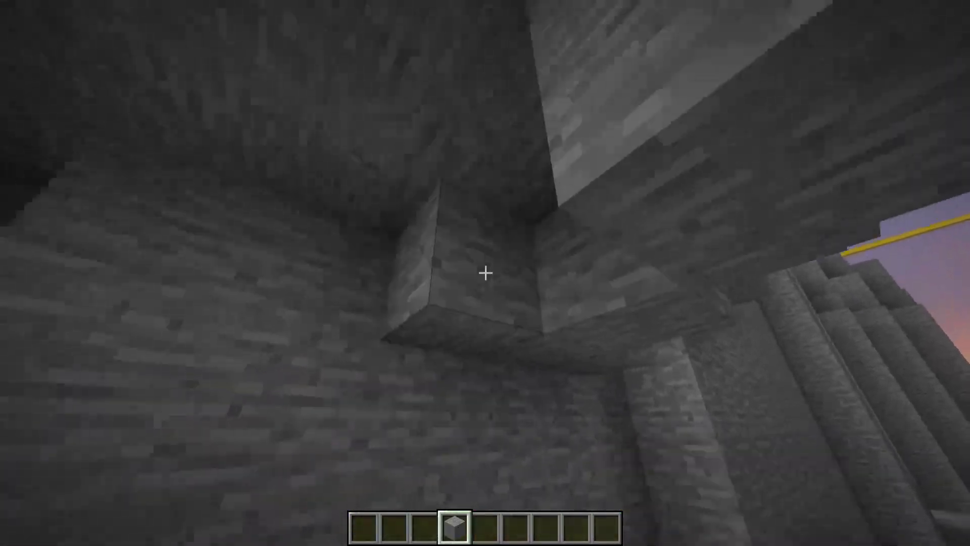
pyautogui.click(485, 274)
pyautogui.click(485, 273)
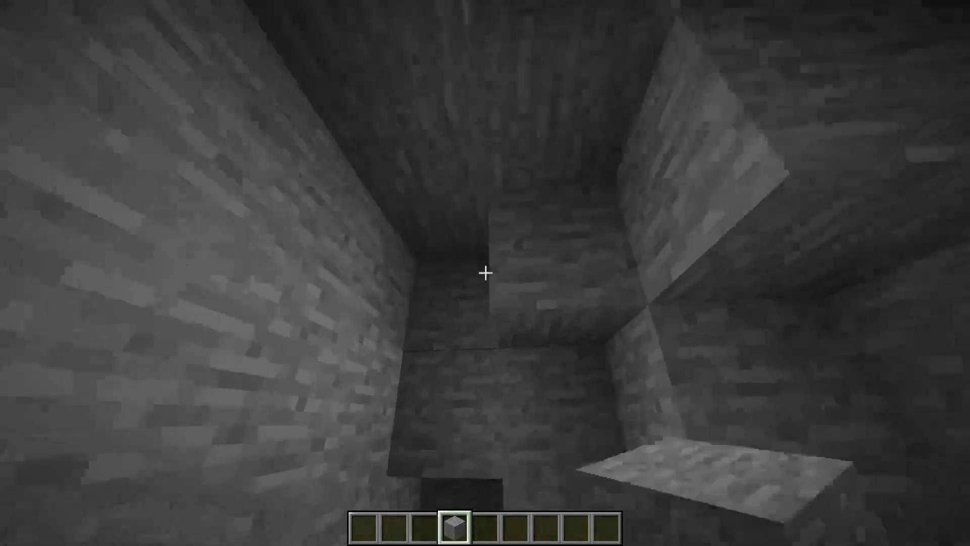
pyautogui.click(485, 273)
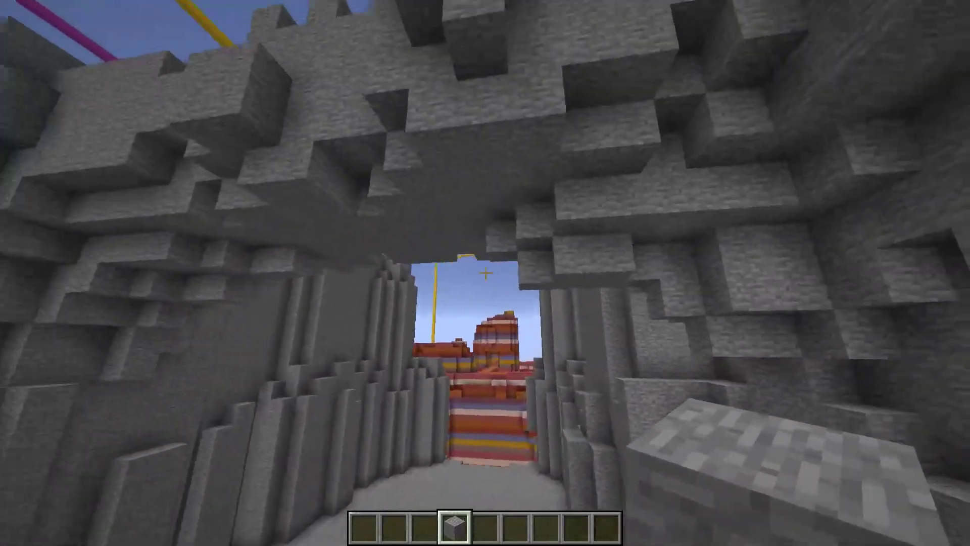
# Build out the upper front edge of the arch with stone blocks to form projecting ledges
pyautogui.press('w')
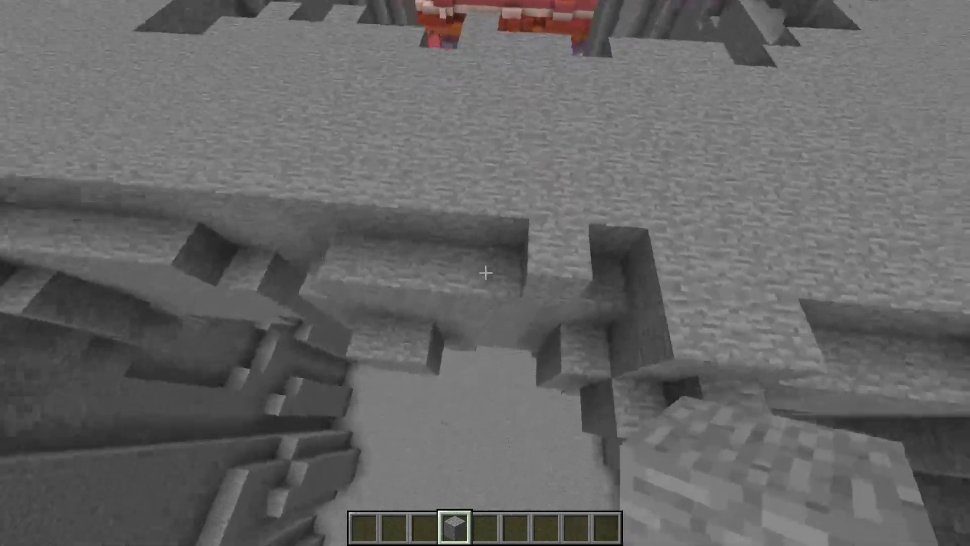
pyautogui.rightClick(485, 273)
pyautogui.rightClick(485, 273)
pyautogui.rightClick(486, 272)
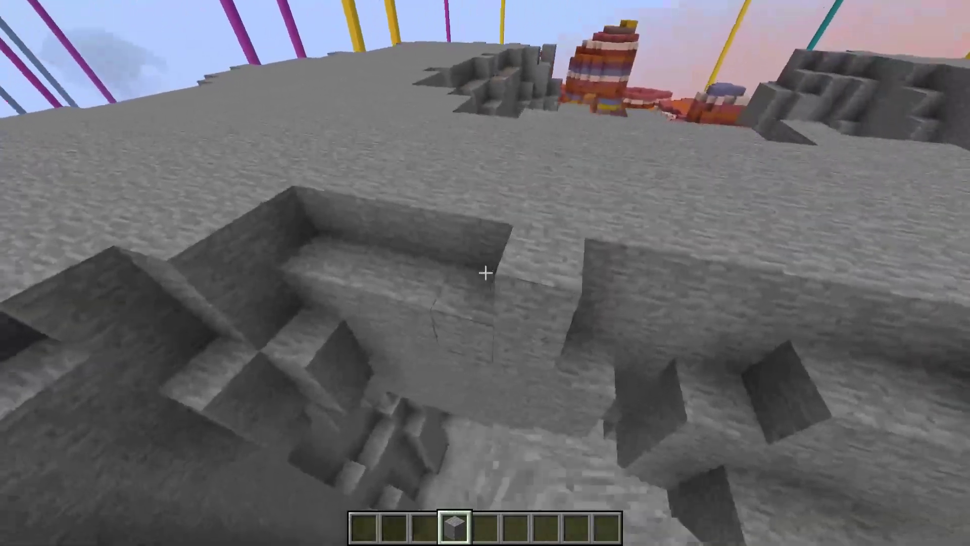
pyautogui.press('a')
pyautogui.rightClick(485, 273)
pyautogui.rightClick(486, 273)
pyautogui.rightClick(485, 273)
pyautogui.press('w')
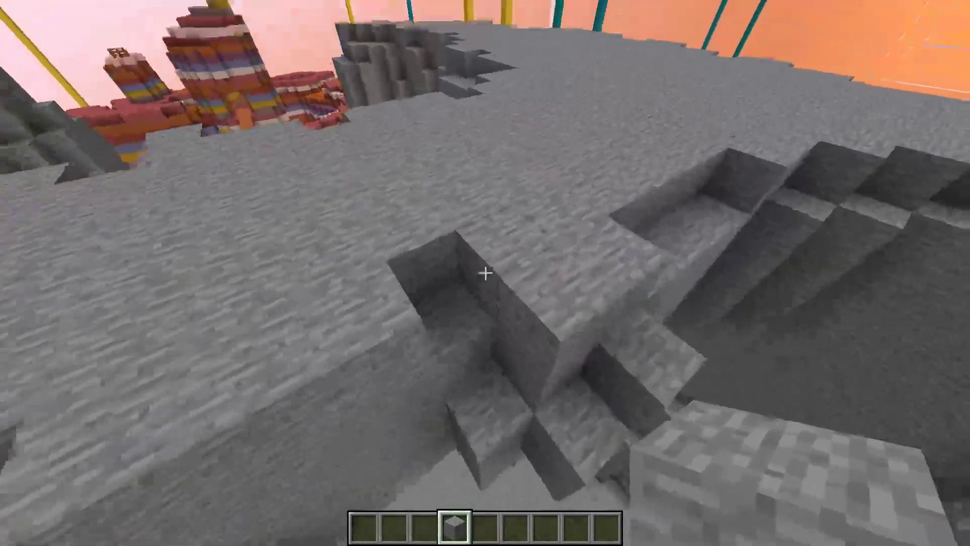
# Break stone out of a notch in the arch's top edge and place blocks to reshape the rim beside it
pyautogui.click(485, 273)
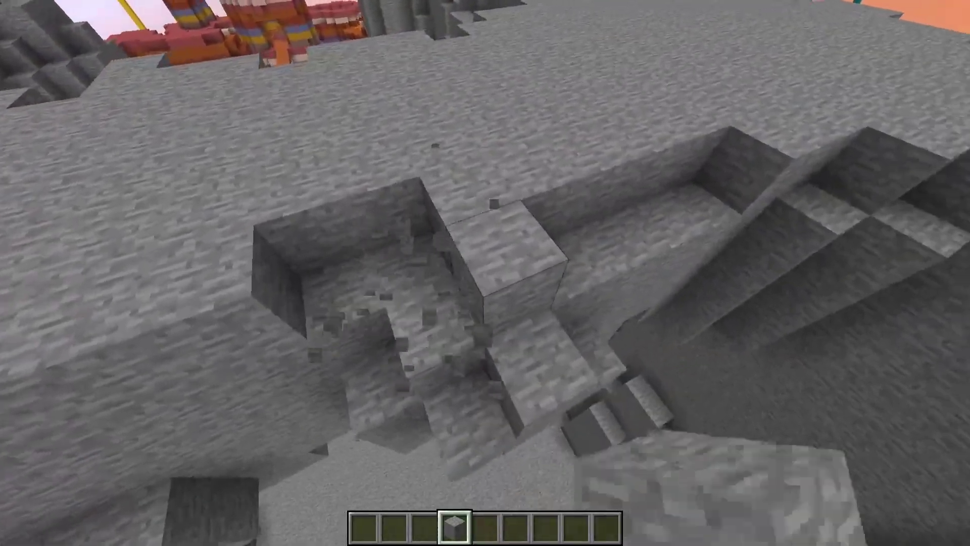
pyautogui.rightClick(485, 273)
pyautogui.rightClick(485, 273)
pyautogui.rightClick(485, 273)
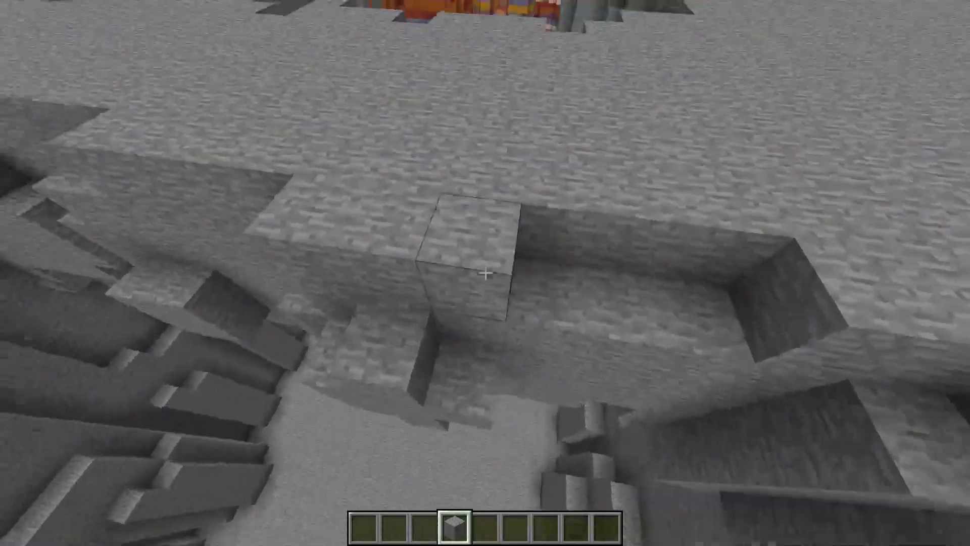
pyautogui.rightClick(485, 273)
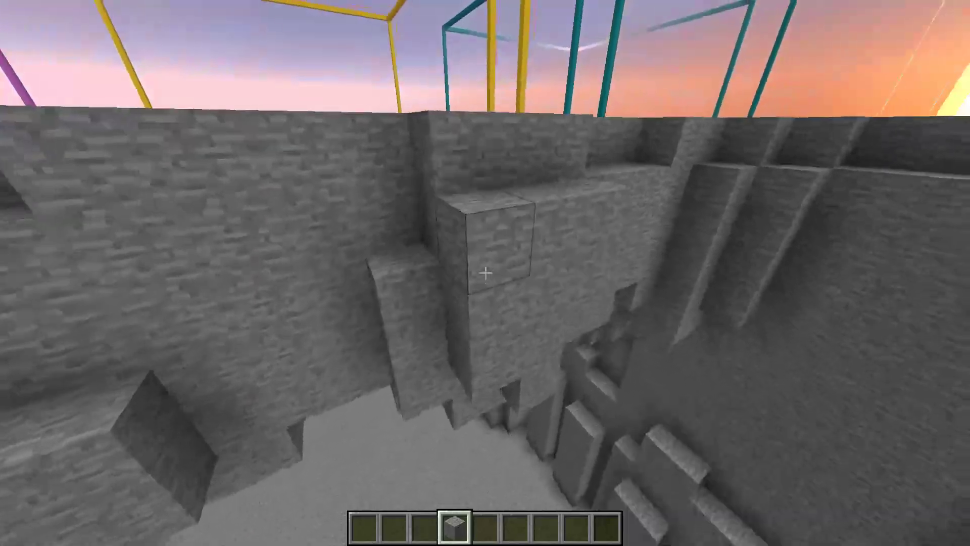
# Chip stone off the arch's side face and fill gaps along its upper rim with stone blocks
pyautogui.click(485, 273)
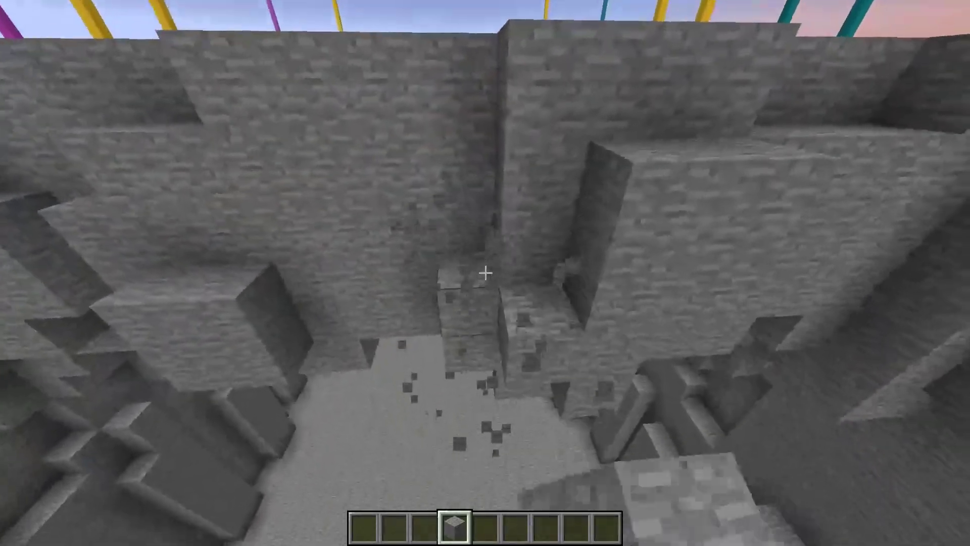
pyautogui.rightClick(485, 274)
pyautogui.press('space')
pyautogui.rightClick(486, 273)
pyautogui.rightClick(485, 273)
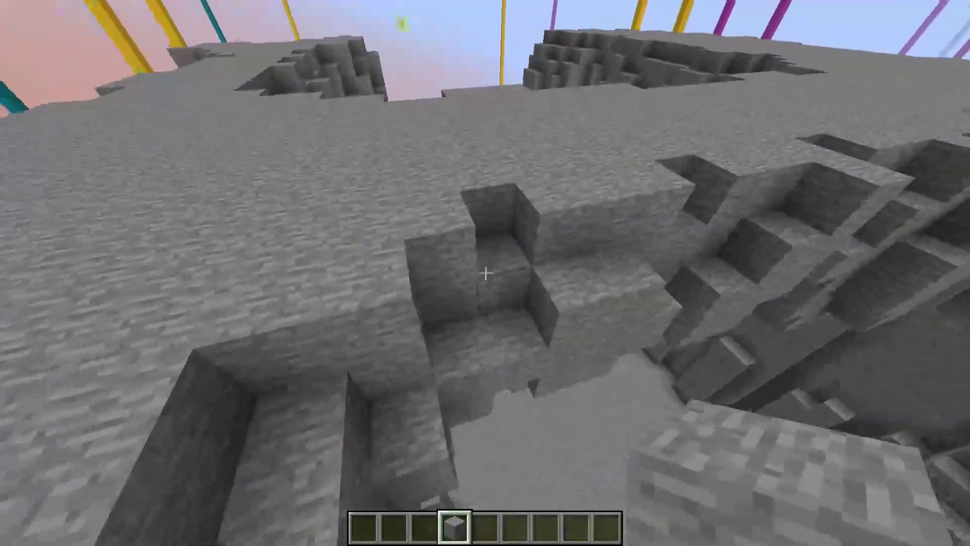
pyautogui.rightClick(486, 273)
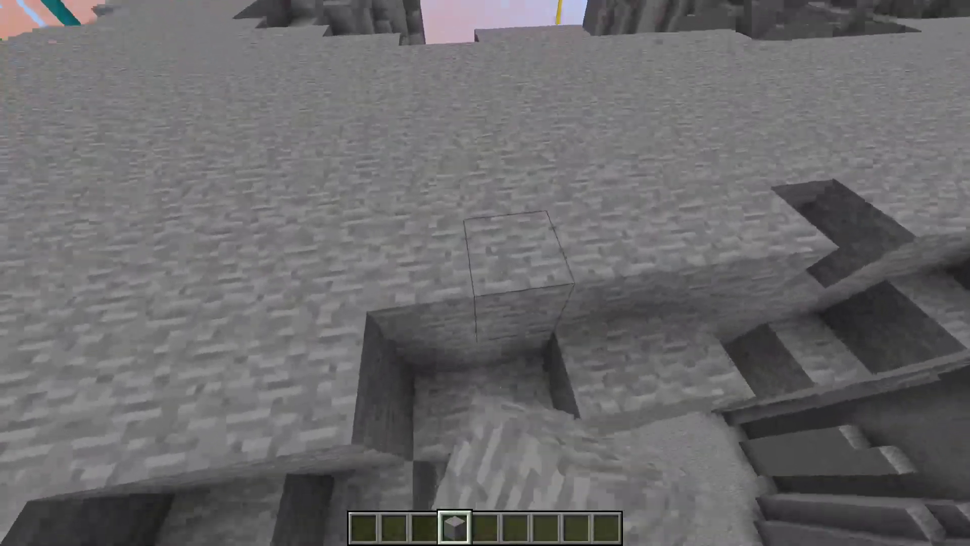
pyautogui.rightClick(485, 273)
pyautogui.press('space')
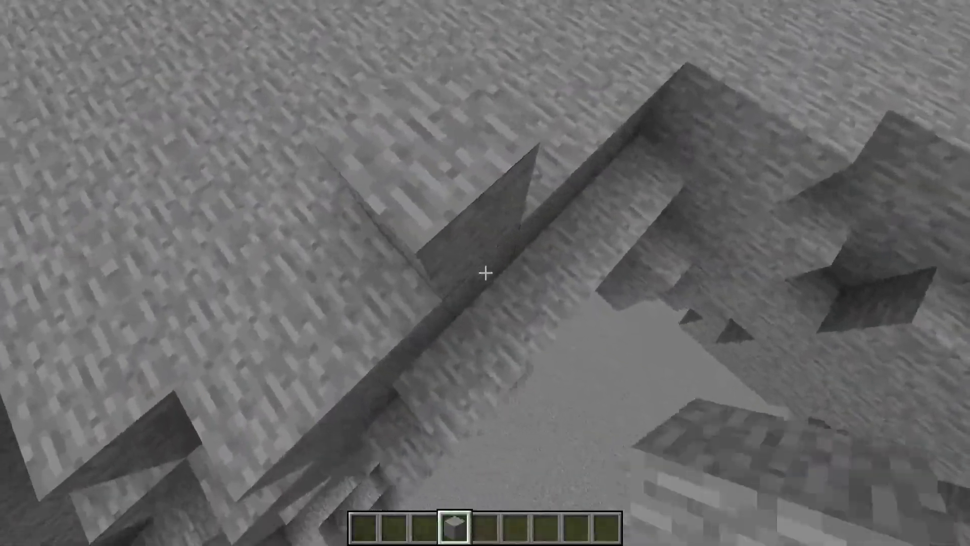
# Carve irregular notches into the arch's top edge, adding a stone block to vary the outline
pyautogui.click(486, 273)
pyautogui.rightClick(485, 273)
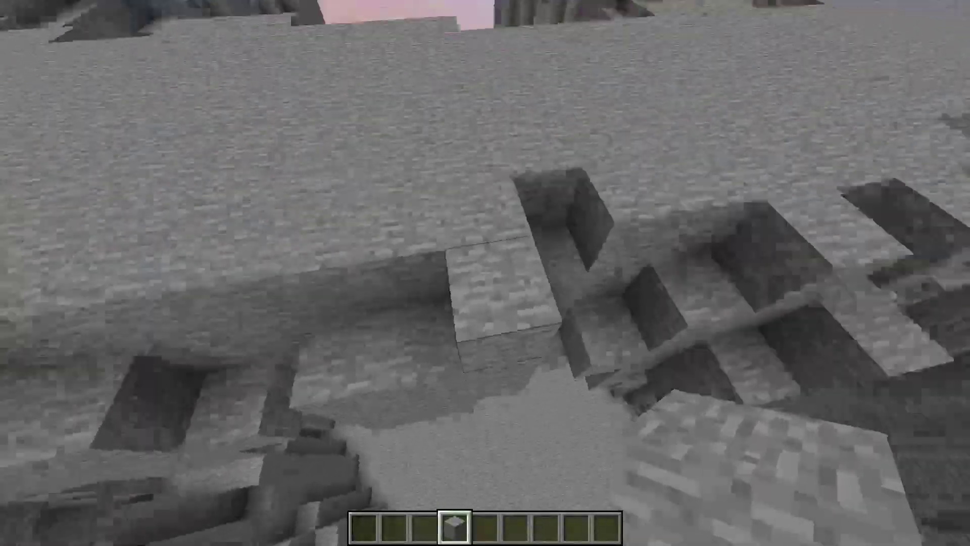
pyautogui.click(485, 273)
pyautogui.click(486, 273)
pyautogui.click(486, 274)
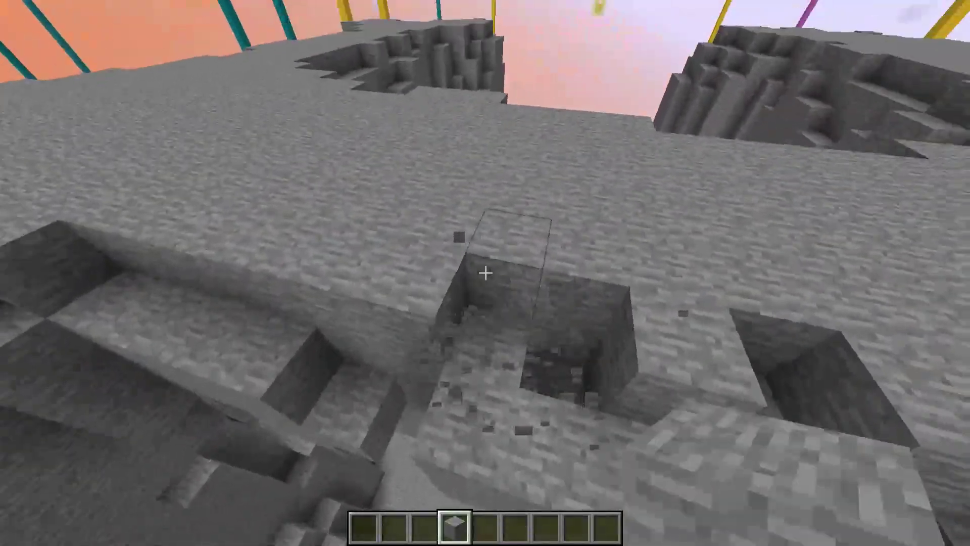
pyautogui.click(485, 273)
pyautogui.click(486, 273)
pyautogui.click(486, 273)
# Extend the arch's rim outward with stone blocks and break out others to stagger the edge
pyautogui.rightClick(485, 273)
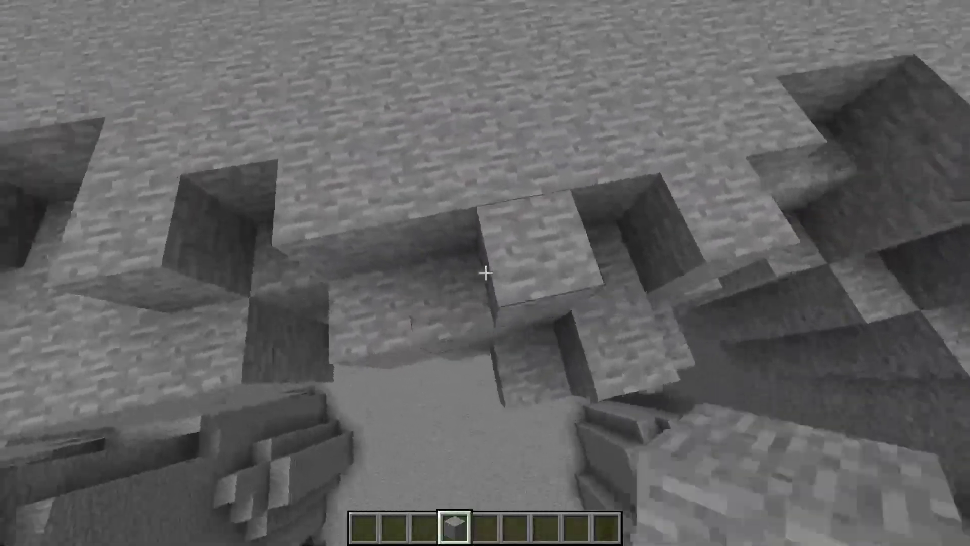
pyautogui.rightClick(485, 273)
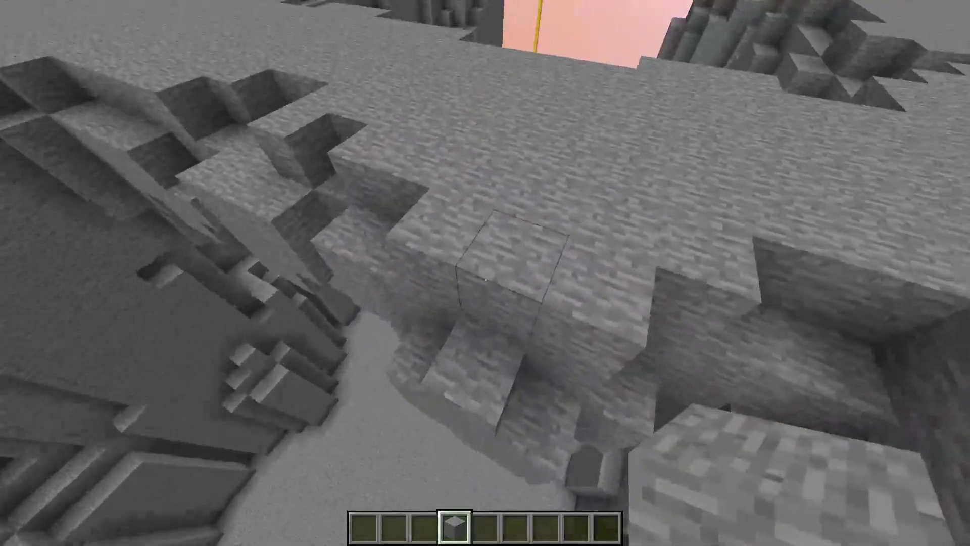
pyautogui.click(485, 274)
pyautogui.rightClick(485, 273)
pyautogui.click(485, 273)
pyautogui.click(485, 273)
# Roughen the stepped ledge along the arch's edge by placing stone blocks and removing surplus ones
pyautogui.rightClick(486, 272)
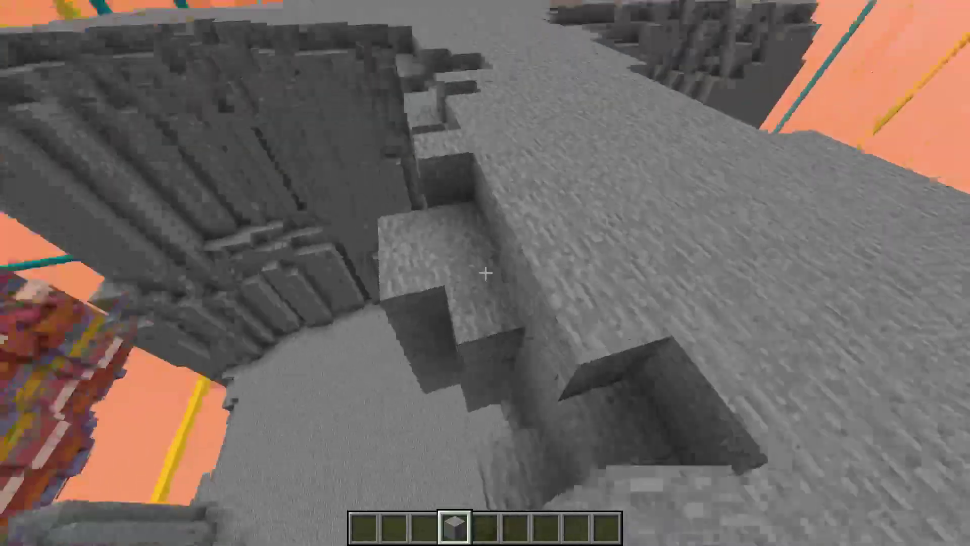
pyautogui.click(485, 273)
pyautogui.rightClick(486, 273)
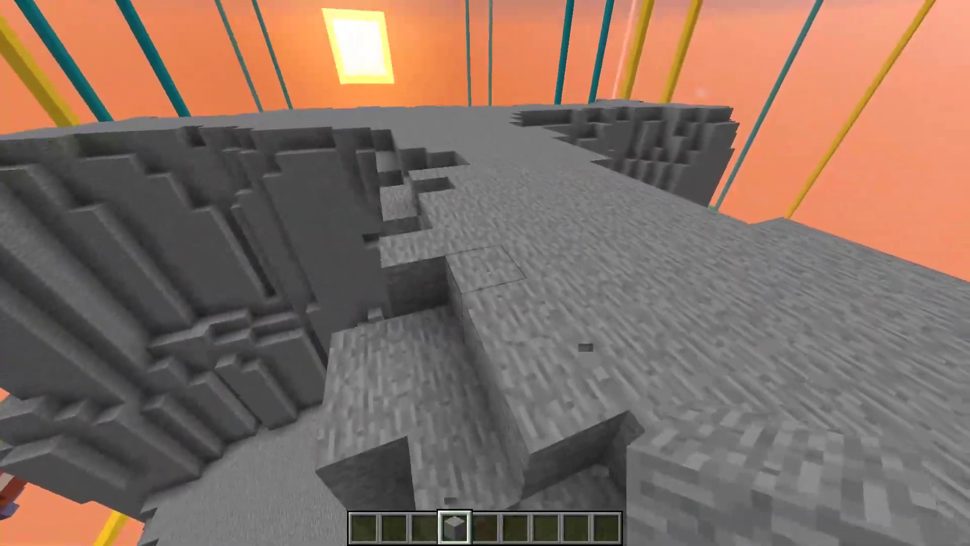
pyautogui.click(485, 273)
pyautogui.click(486, 273)
pyautogui.click(485, 273)
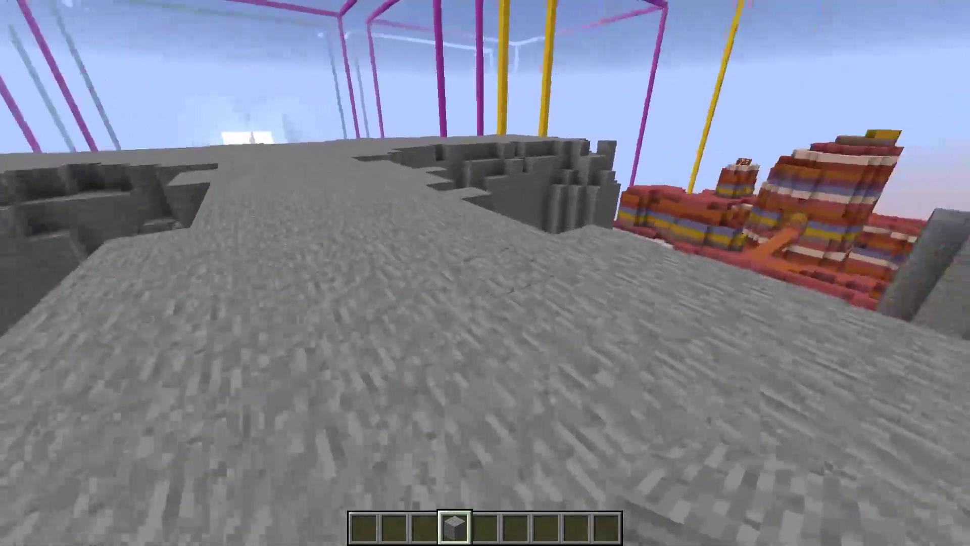
# Cut notches into the plateau's rim at the corner above the canyon wall
pyautogui.press('space')
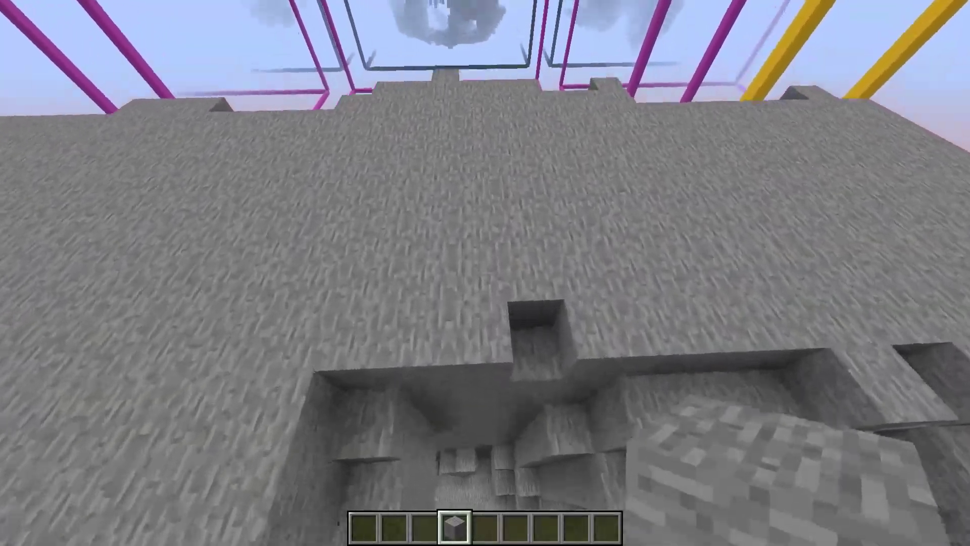
pyautogui.click(485, 273)
pyautogui.click(485, 273)
pyautogui.click(485, 273)
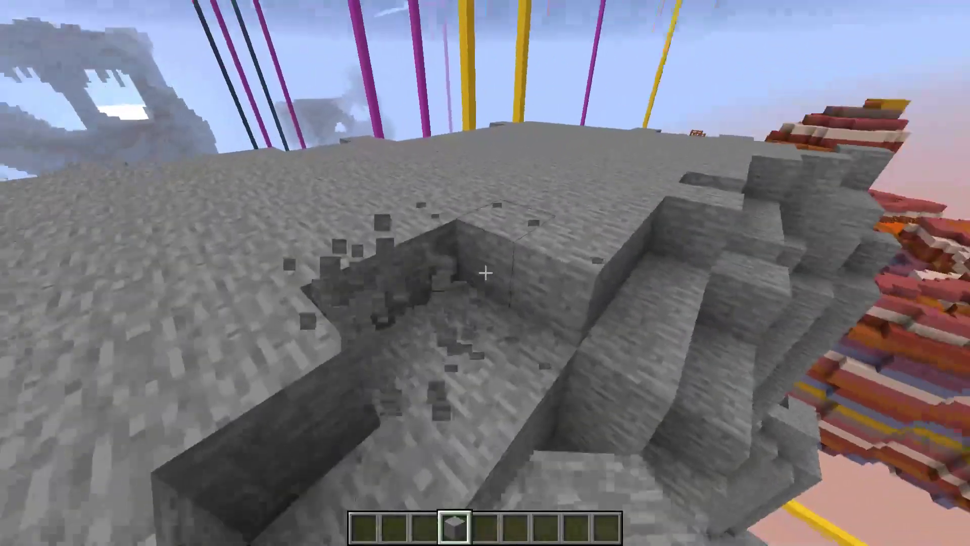
pyautogui.click(485, 273)
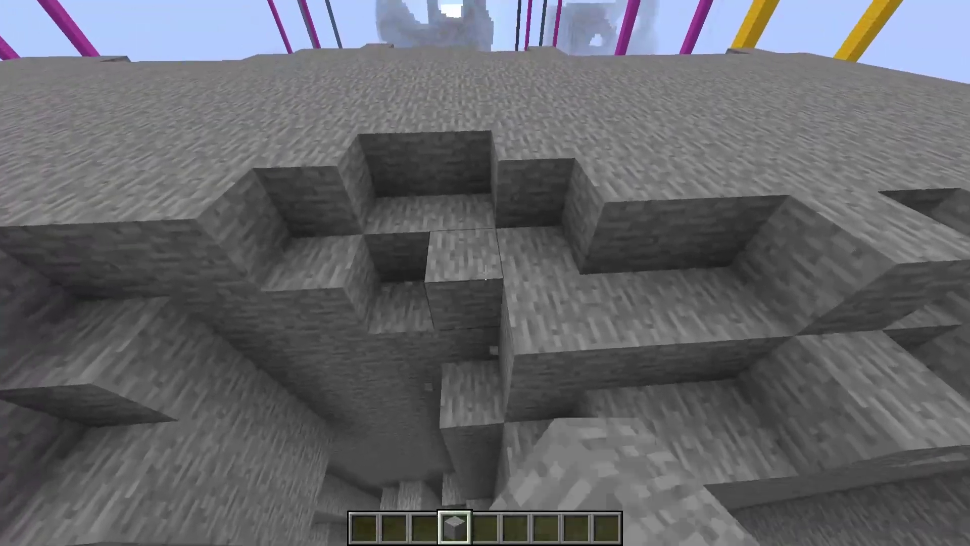
pyautogui.click(486, 274)
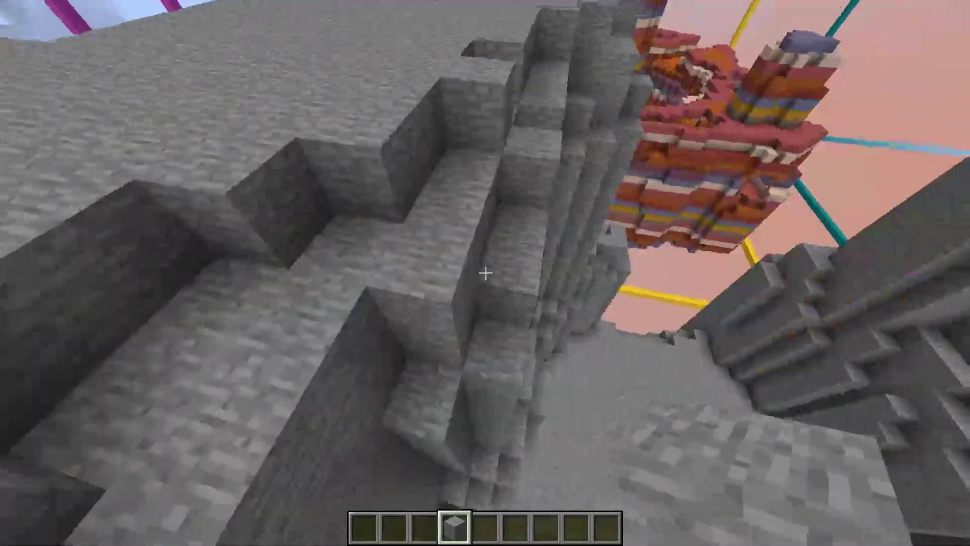
# Refine the stepped ledges along the plateau's edge, removing stone blocks and adding one where needed
pyautogui.click(485, 274)
pyautogui.click(486, 273)
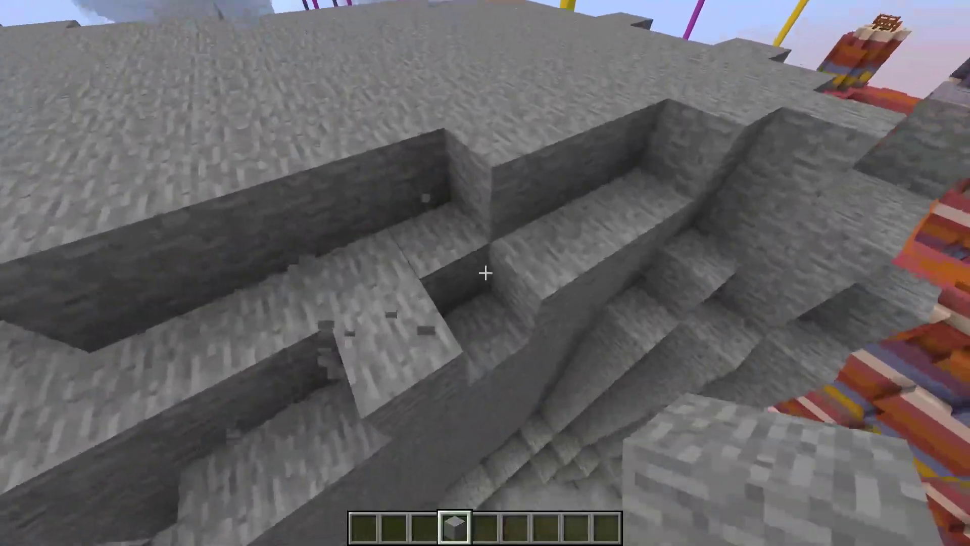
pyautogui.click(486, 274)
pyautogui.rightClick(485, 273)
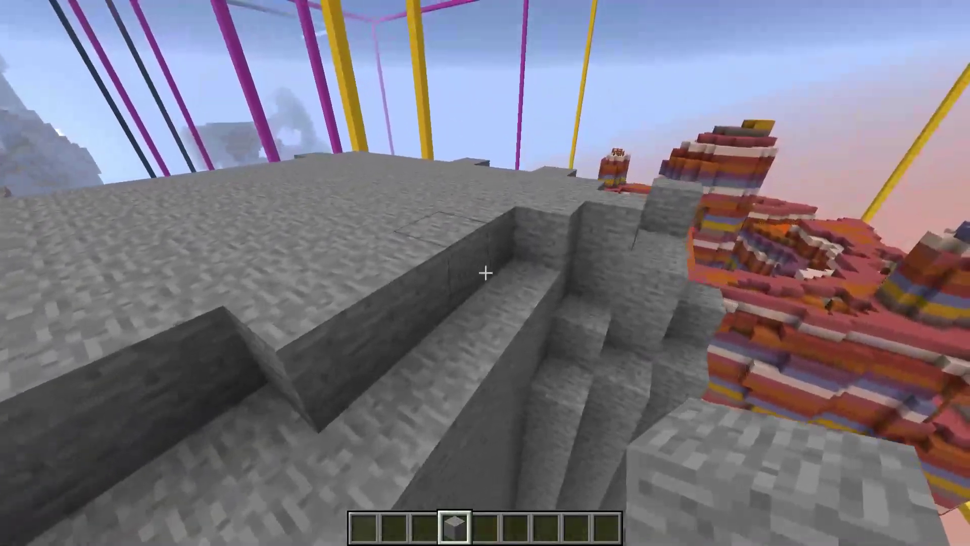
pyautogui.click(485, 273)
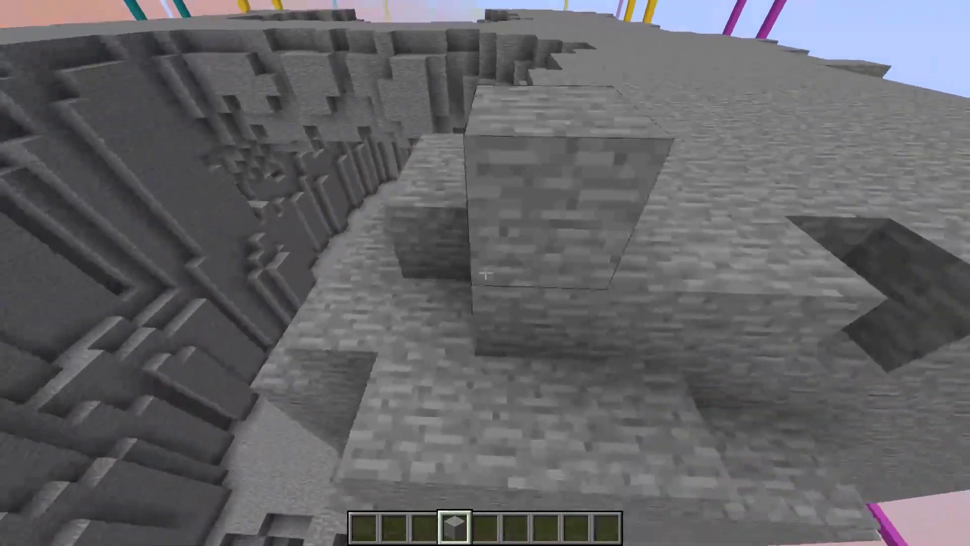
pyautogui.click(485, 274)
pyautogui.click(486, 274)
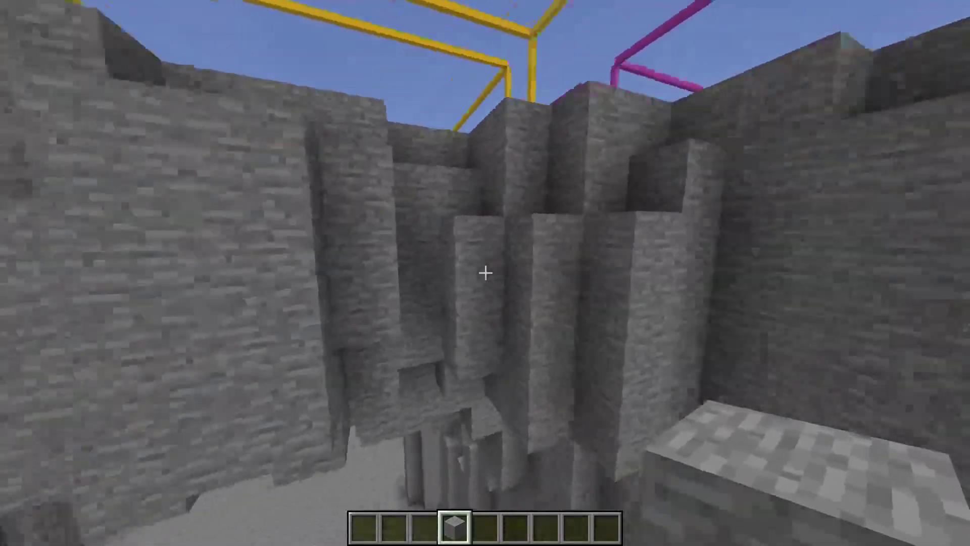
# Reshape the lower face of the arch beside the canyon wall by placing stone blocks and breaking others out
pyautogui.rightClick(486, 273)
pyautogui.rightClick(486, 273)
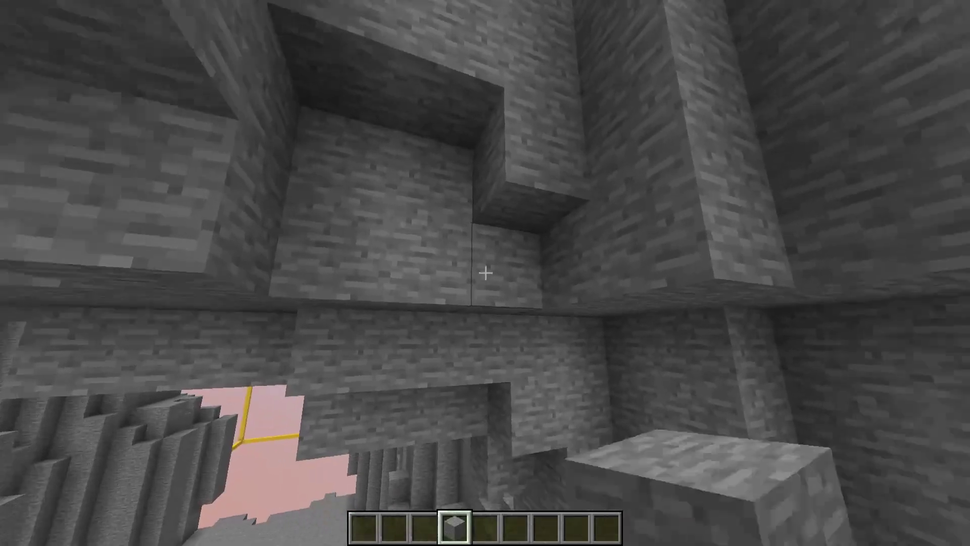
pyautogui.click(486, 273)
pyautogui.click(486, 272)
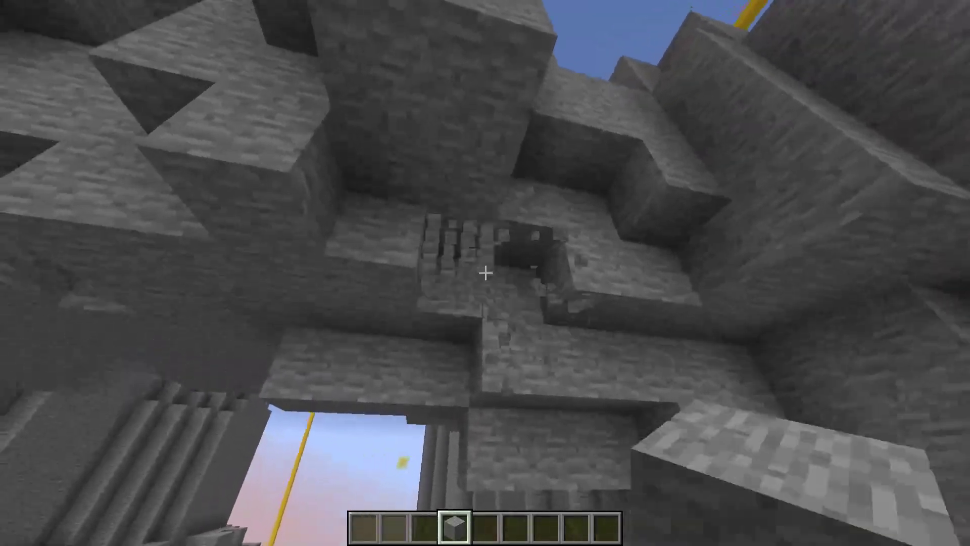
pyautogui.click(485, 274)
pyautogui.rightClick(486, 273)
pyautogui.click(487, 273)
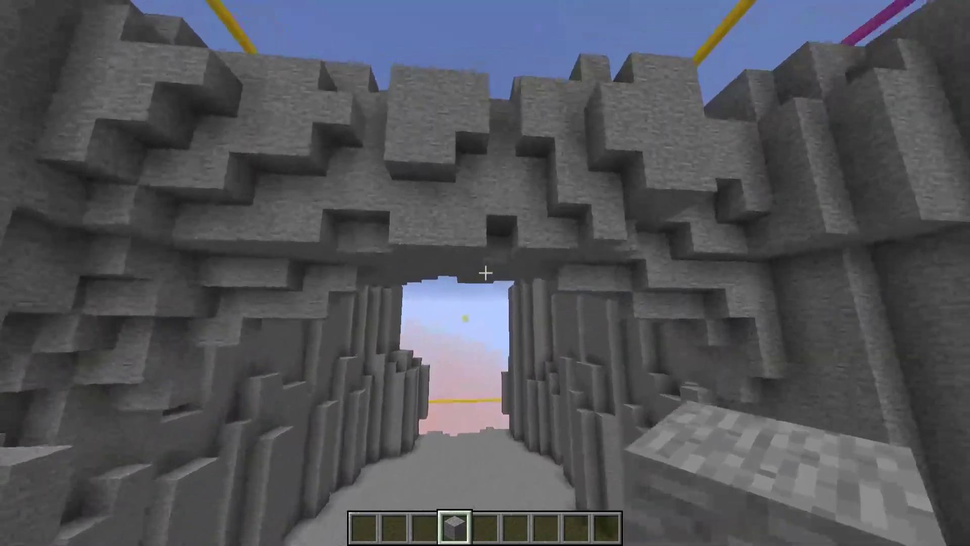
# Fly over the arch and along the canyon to inspect the stone walls from above
pyautogui.press('space')
pyautogui.press('w')
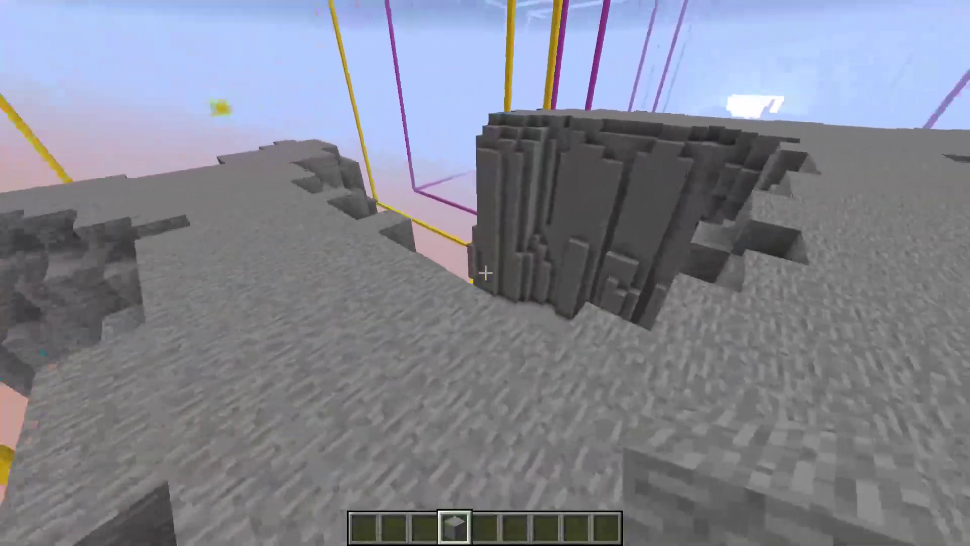
pyautogui.press('w')
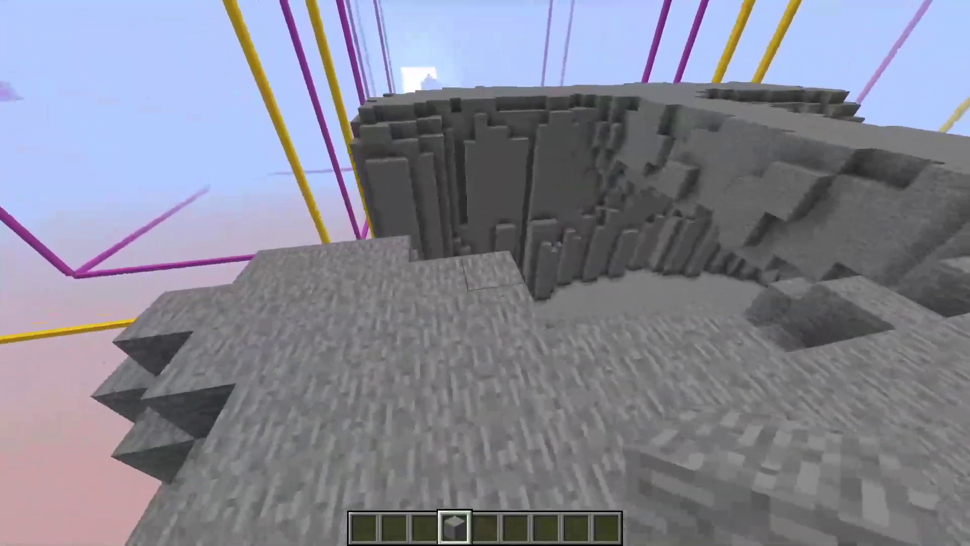
pyautogui.press('w')
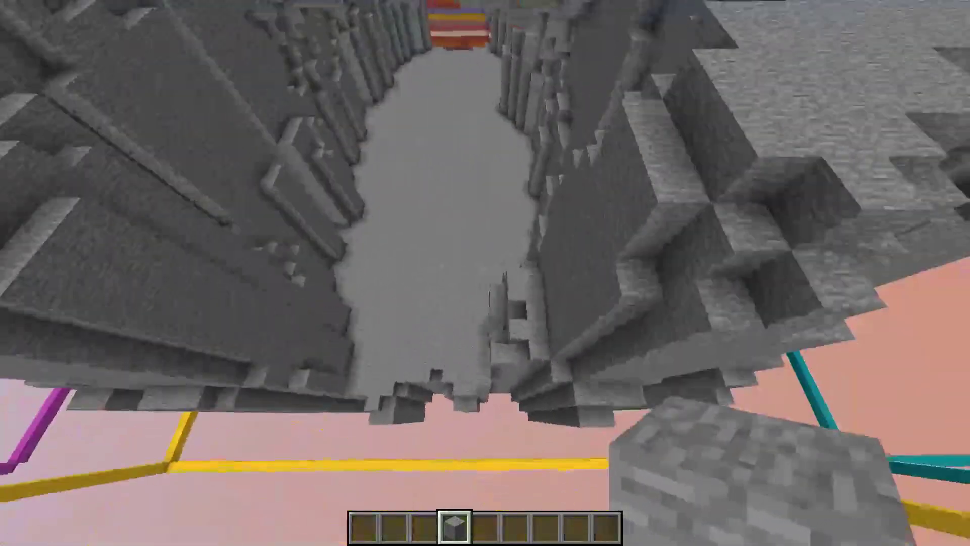
# Reshape the jagged lip at the canyon floor's open end beside the tall wall by breaking and placing stone blocks
pyautogui.press('w')
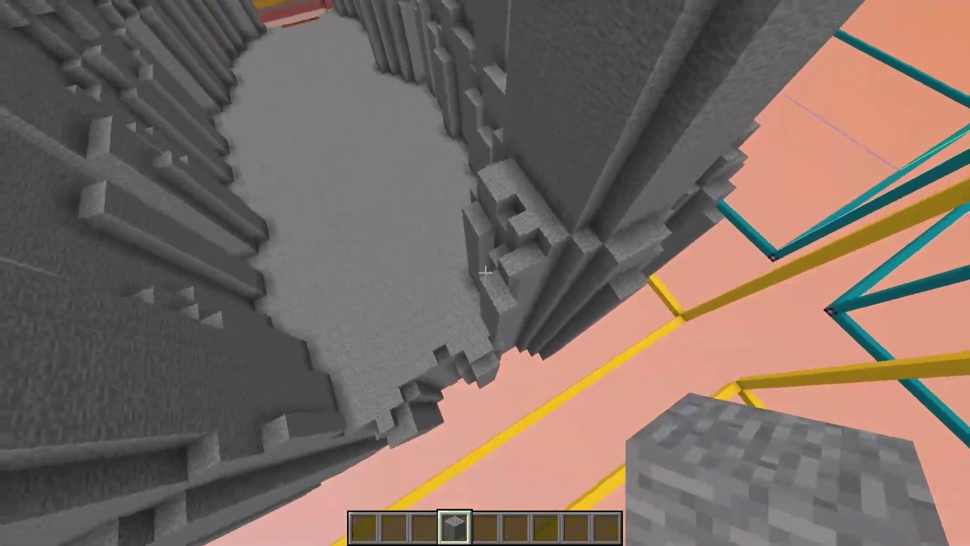
pyautogui.press('w')
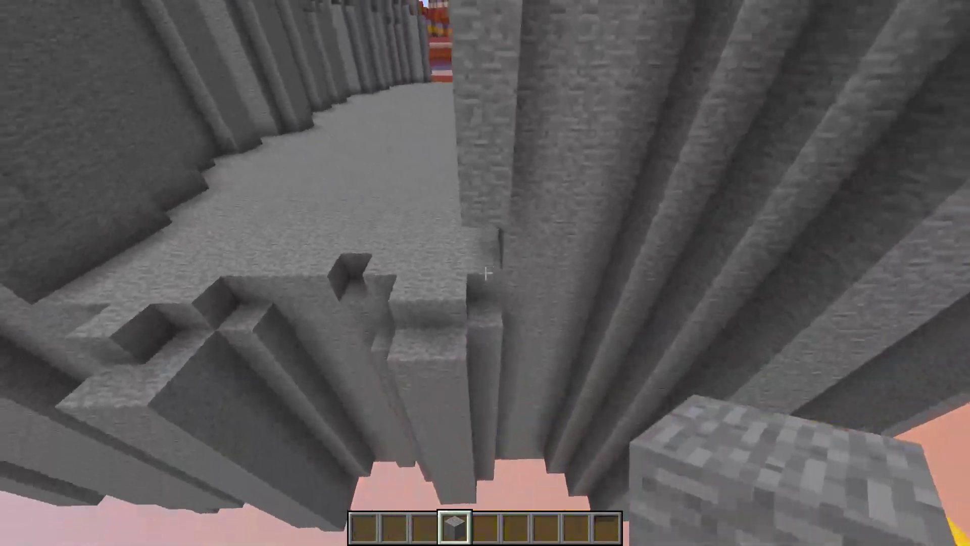
pyautogui.press('s')
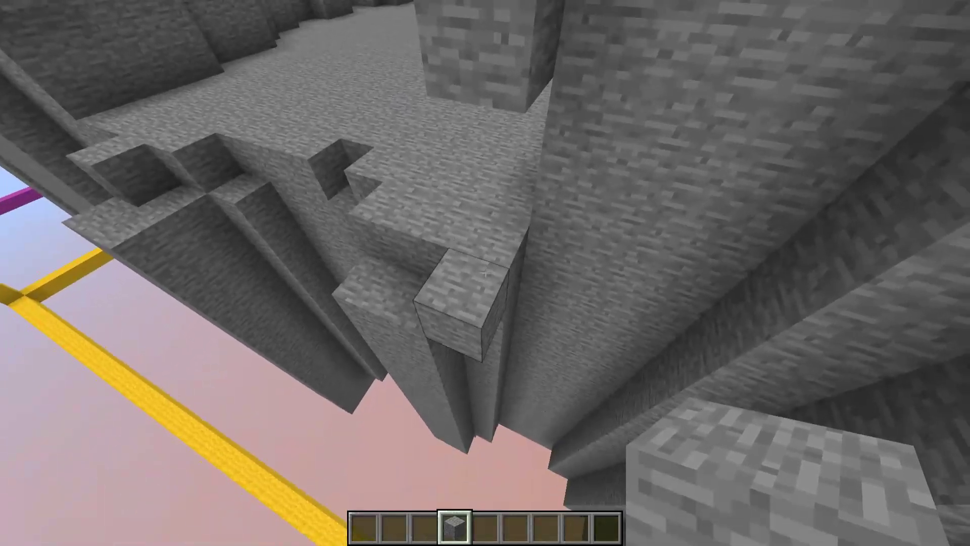
pyautogui.click(485, 273)
pyautogui.rightClick(485, 273)
# Break stone blocks out of the ledge partway up the island's outer corner wall
pyautogui.press('w')
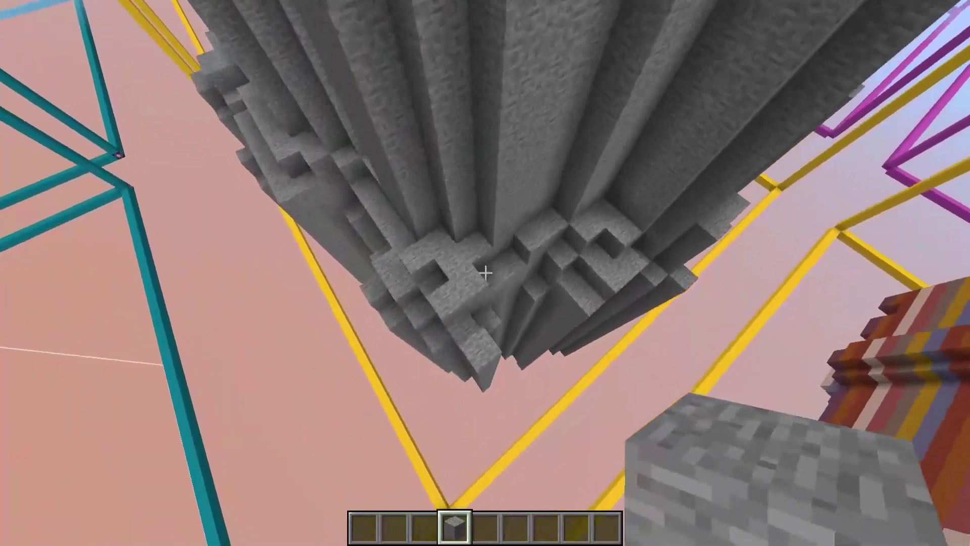
pyautogui.click(485, 273)
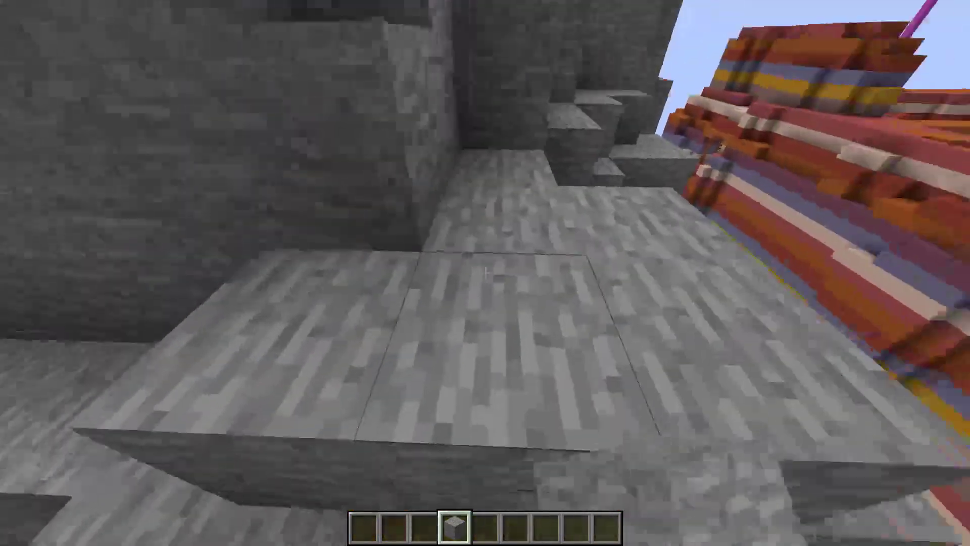
pyautogui.click(485, 273)
pyautogui.click(485, 274)
pyautogui.click(486, 273)
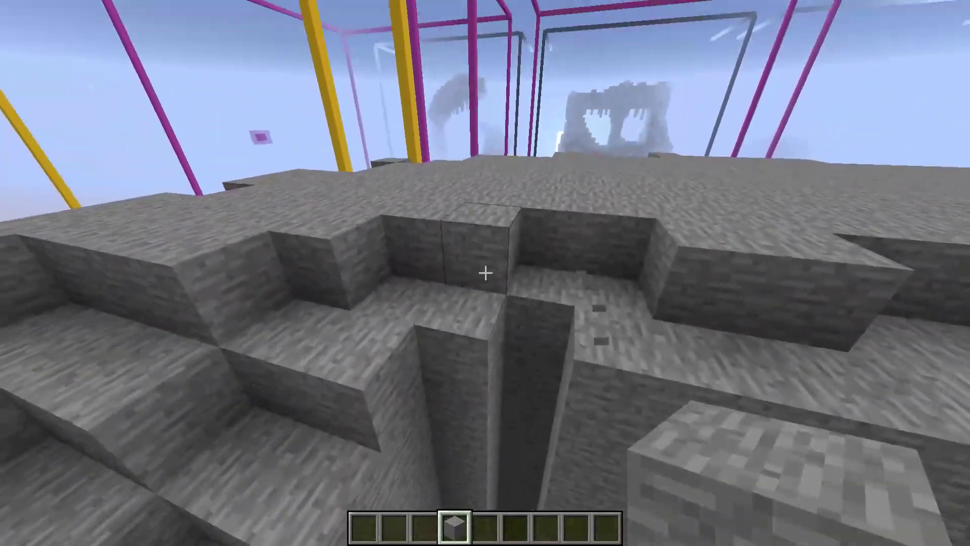
# Cut stone blocks out of the stepped ledges just below the plateau's rim
pyautogui.click(485, 274)
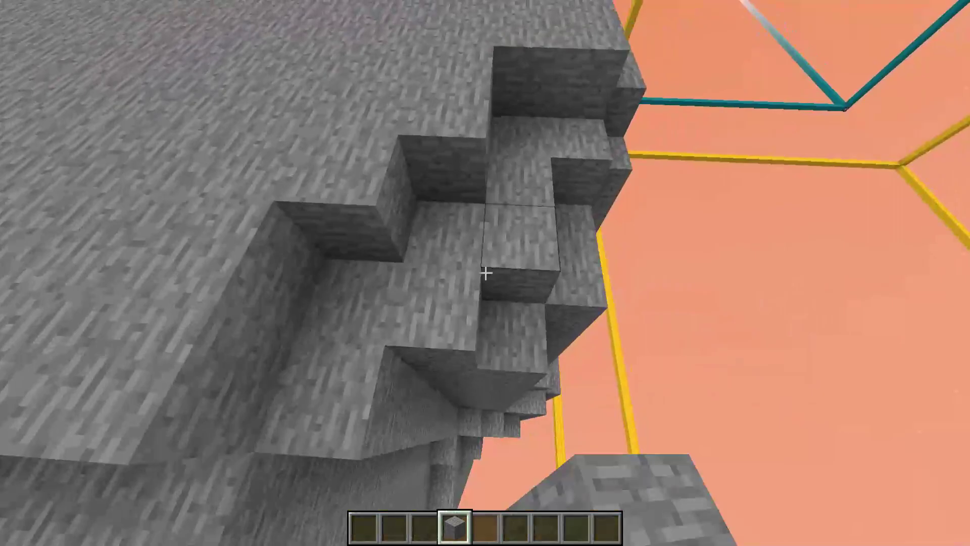
pyautogui.click(485, 273)
pyautogui.click(486, 273)
pyautogui.click(485, 273)
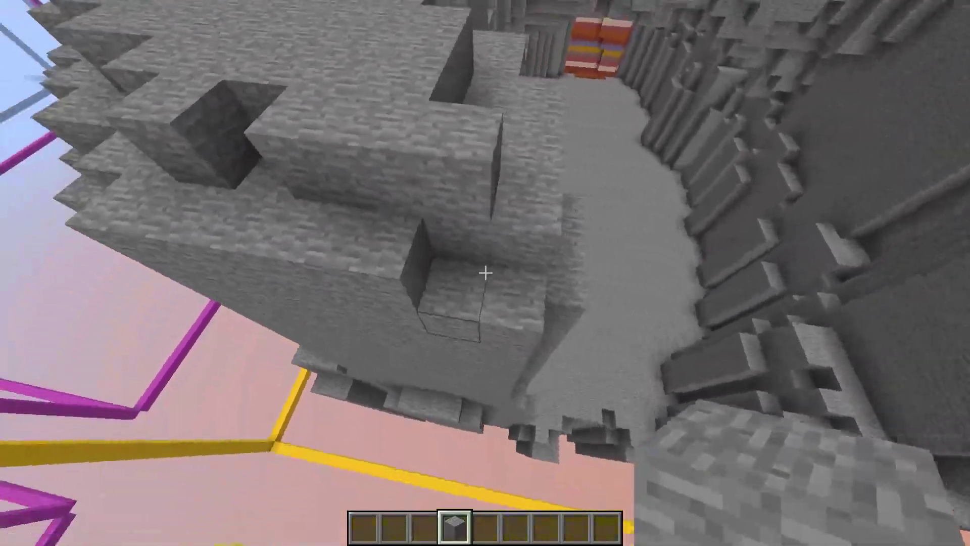
# Rework the ledge under the plateau's corner above the canyon mouth, removing stone and filling gaps with new blocks
pyautogui.click(486, 274)
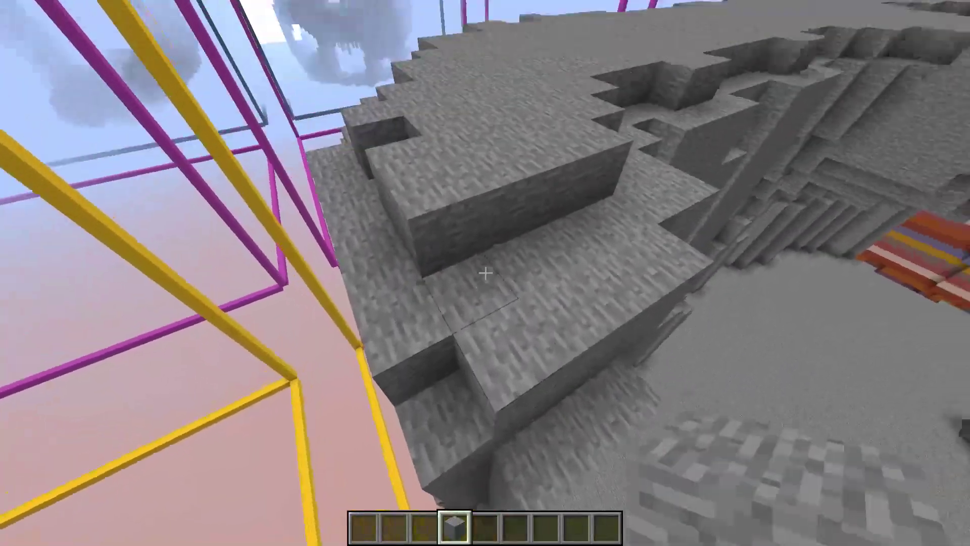
pyautogui.rightClick(485, 273)
pyautogui.rightClick(486, 273)
pyautogui.rightClick(488, 275)
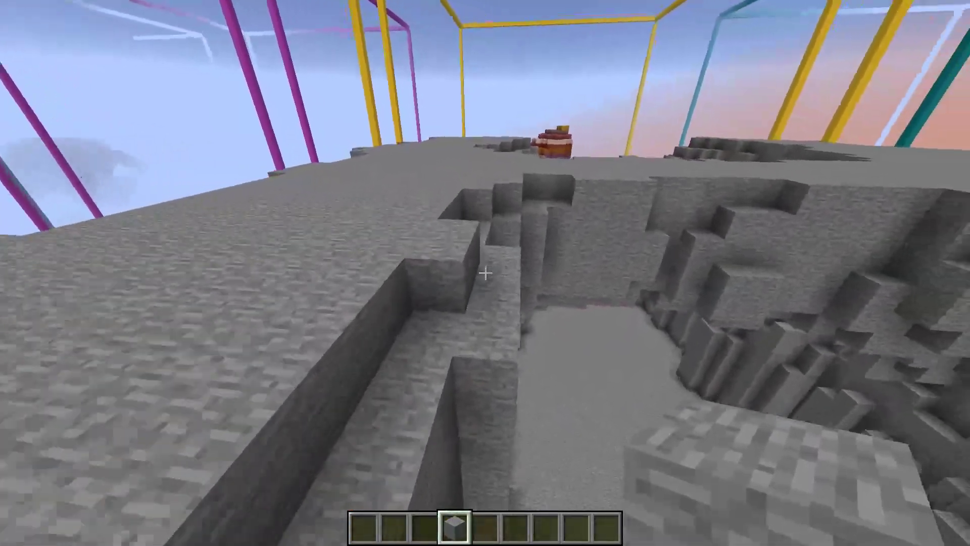
# Take a dropper from the redstone blocks and place it on the flat plateau top
pyautogui.press('e')
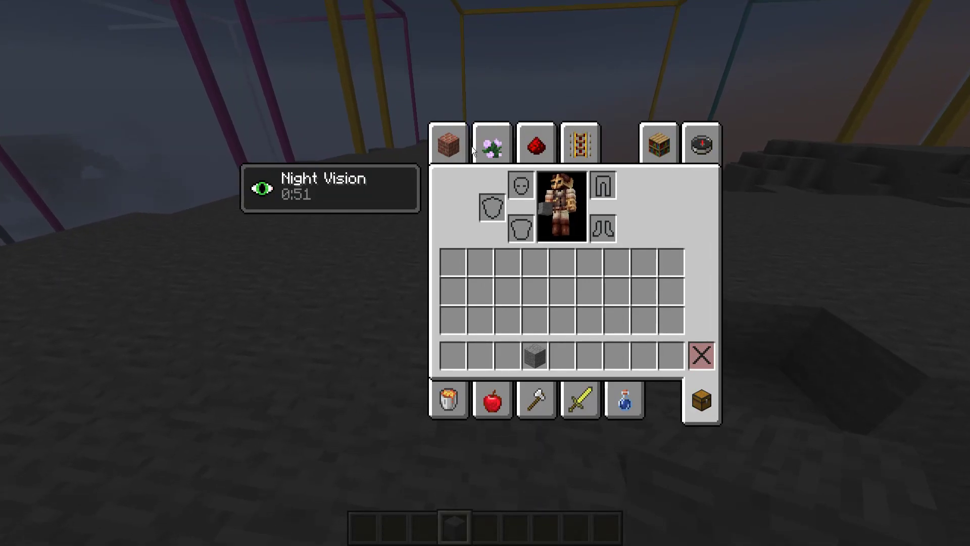
pyautogui.click(548, 151)
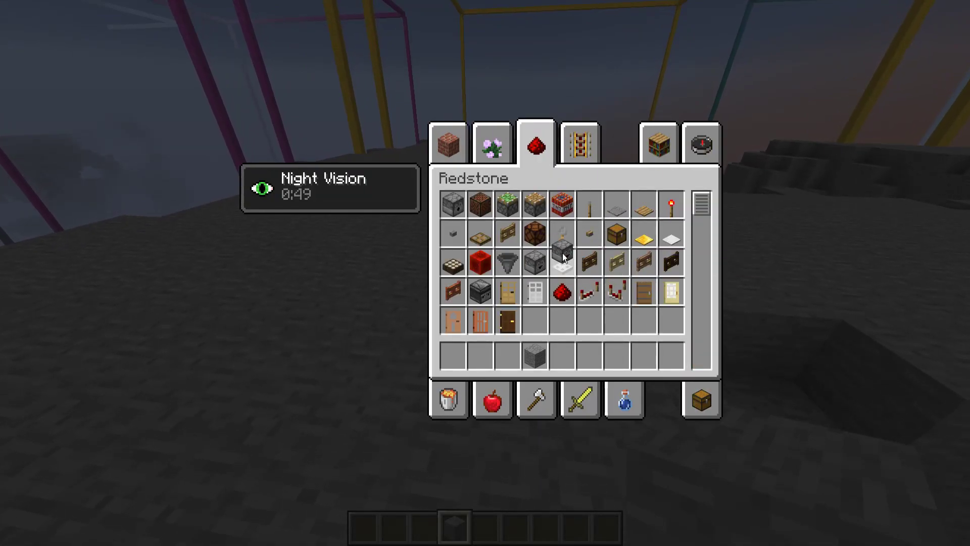
pyautogui.click(459, 358)
pyautogui.press('e')
pyautogui.press('1')
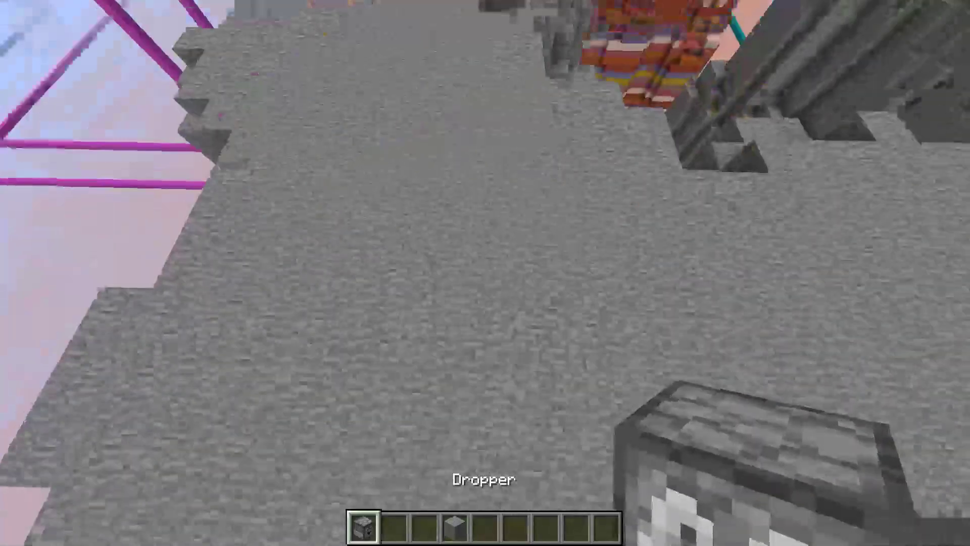
pyautogui.rightClick(485, 273)
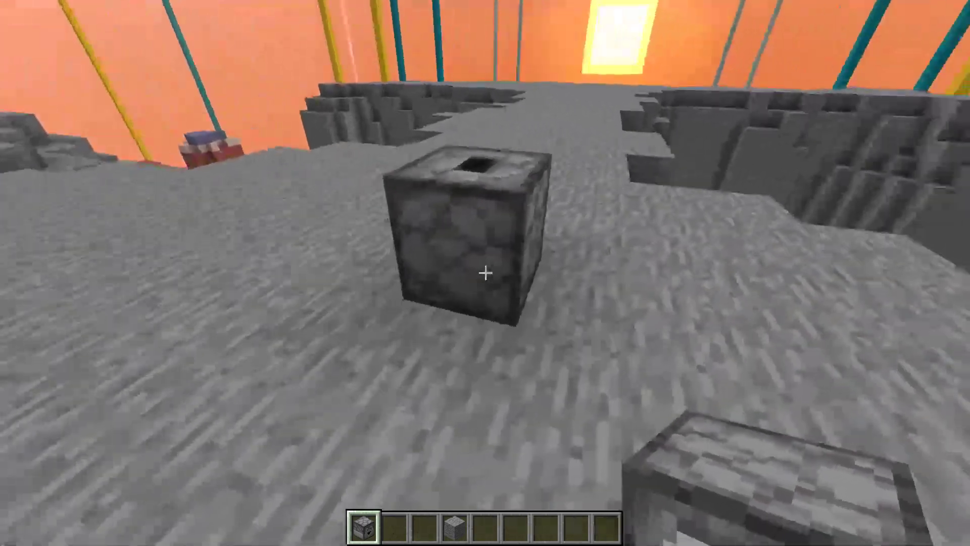
# Add lime carpet and lime stained glass to the hotbar and place the glass on top of the dropper
pyautogui.press('e')
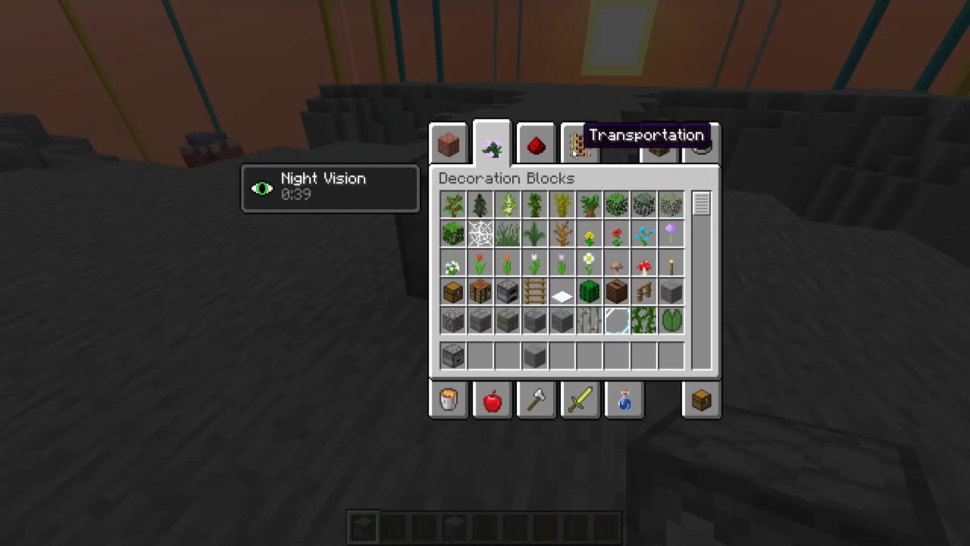
pyautogui.scroll(-3, 586, 222)
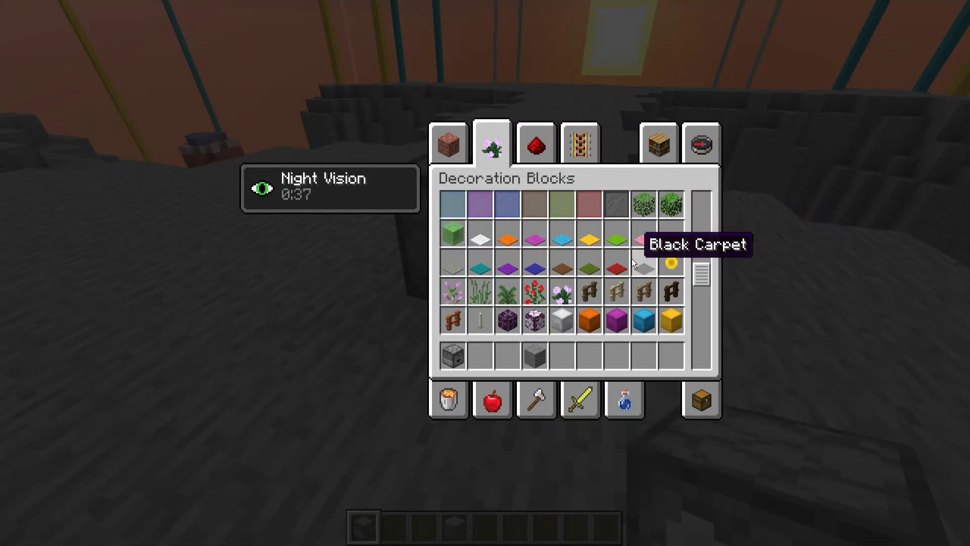
pyautogui.scroll(-10, 607, 270)
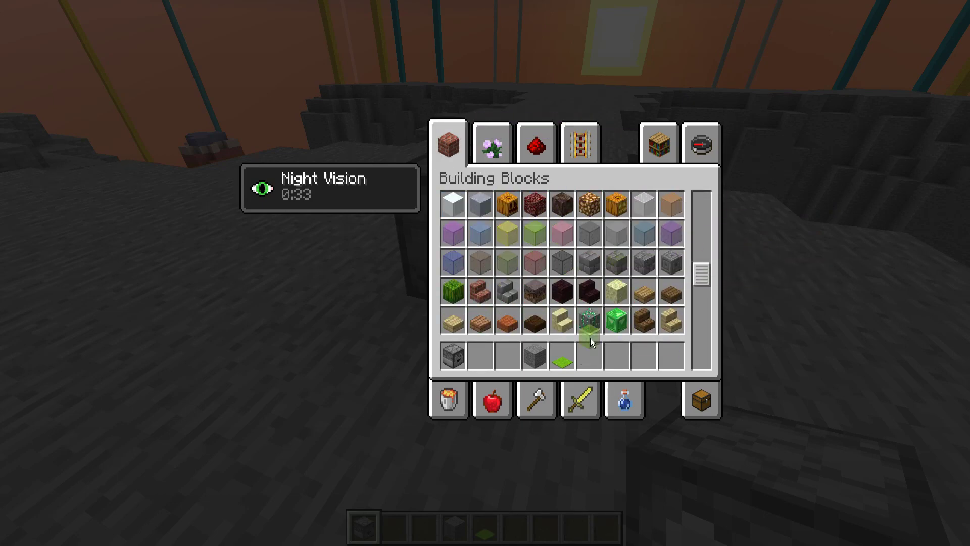
pyautogui.click(591, 350)
pyautogui.press('e')
pyautogui.scroll(-5, 486, 274)
pyautogui.keyDown('shift'); pyautogui.rightClick(485, 273); pyautogui.keyUp('shift')
pyautogui.press('s')
pyautogui.press('d')
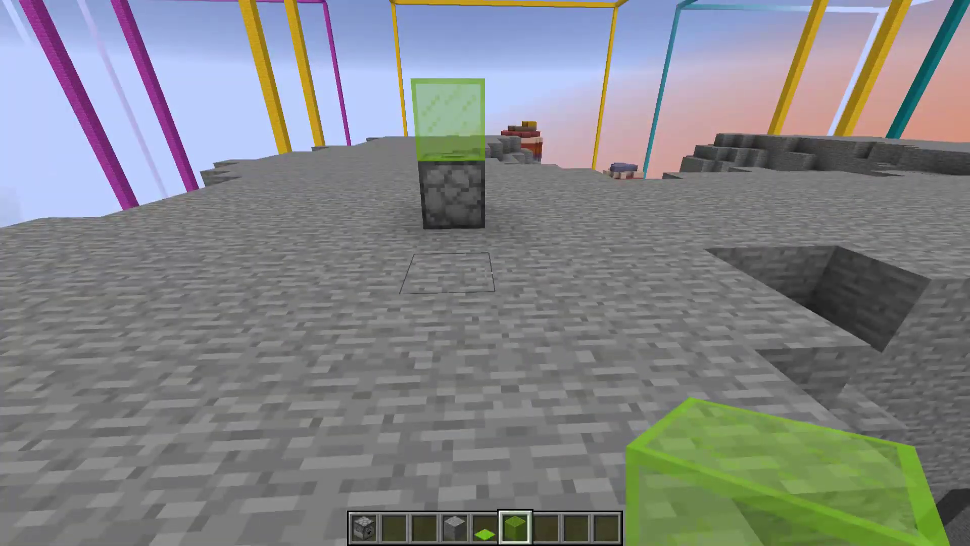
pyautogui.press('w')
pyautogui.press('d')
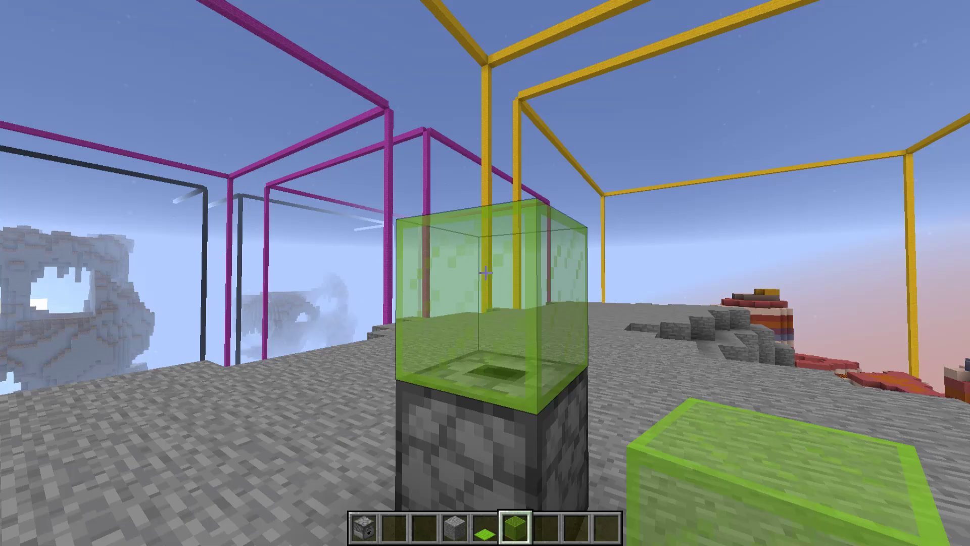
# Replace the lime glass on the dropper with a lime carpet
pyautogui.press('5')
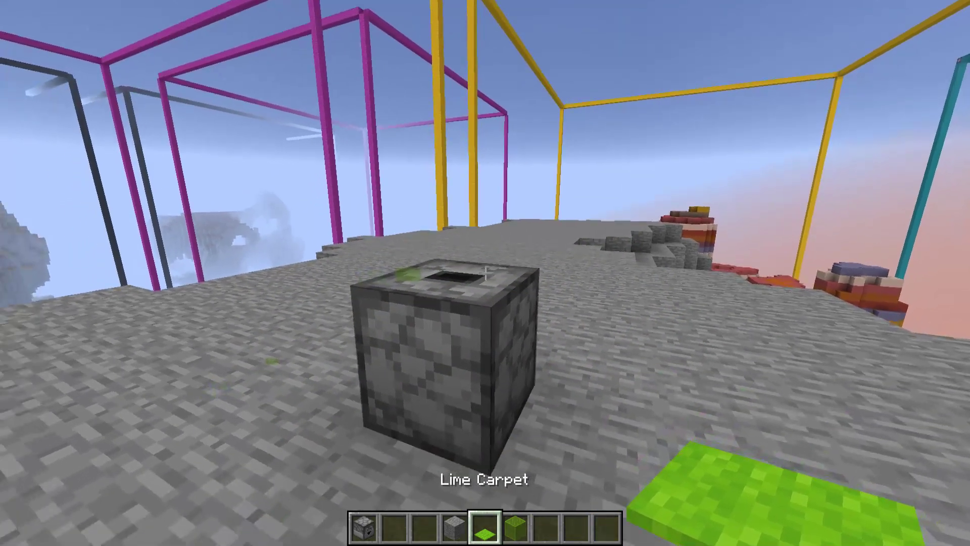
pyautogui.press('a')
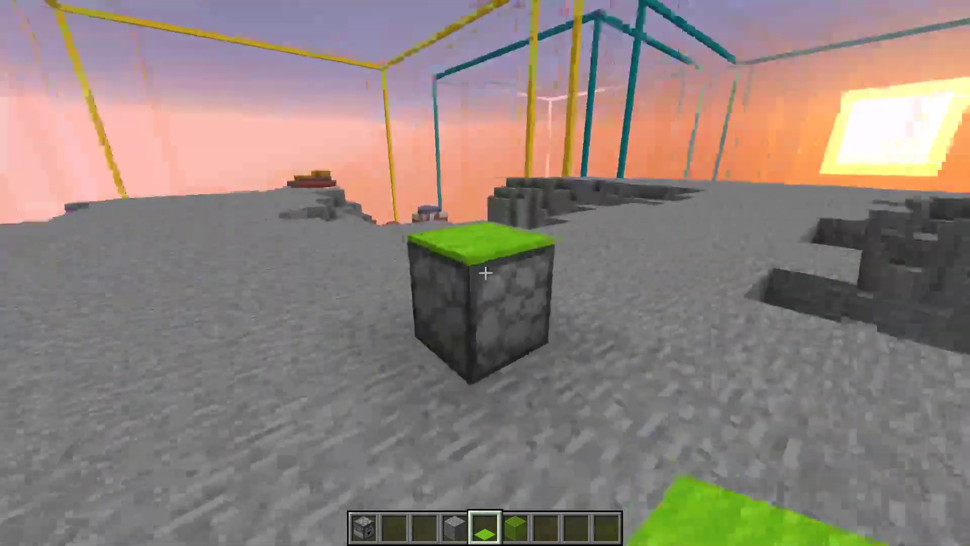
pyautogui.press('w')
pyautogui.press('space')
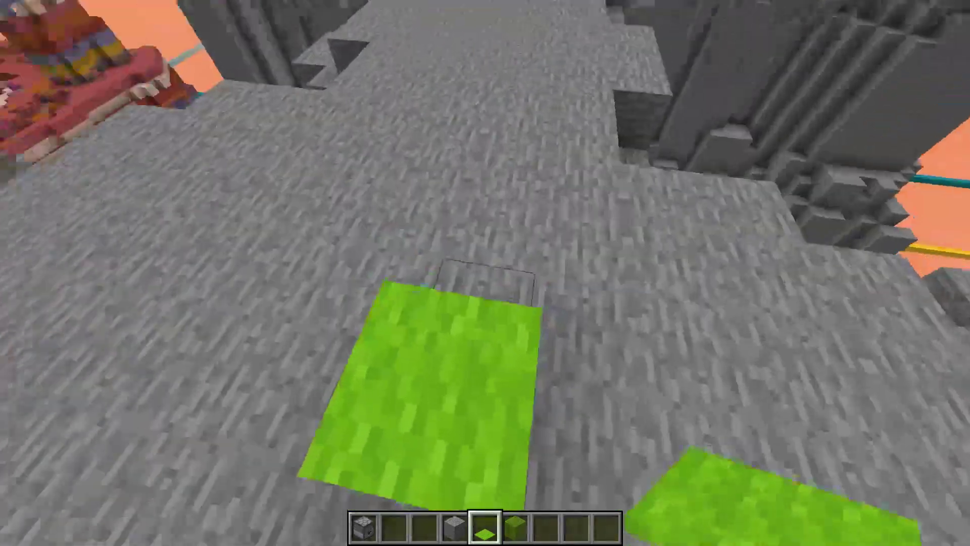
# Remove the carpet-covered dropper from the plateau and clear the hotbar
pyautogui.press('s')
pyautogui.rightClick(486, 273)
pyautogui.press('Escape')
pyautogui.click(485, 273)
pyautogui.press('w')
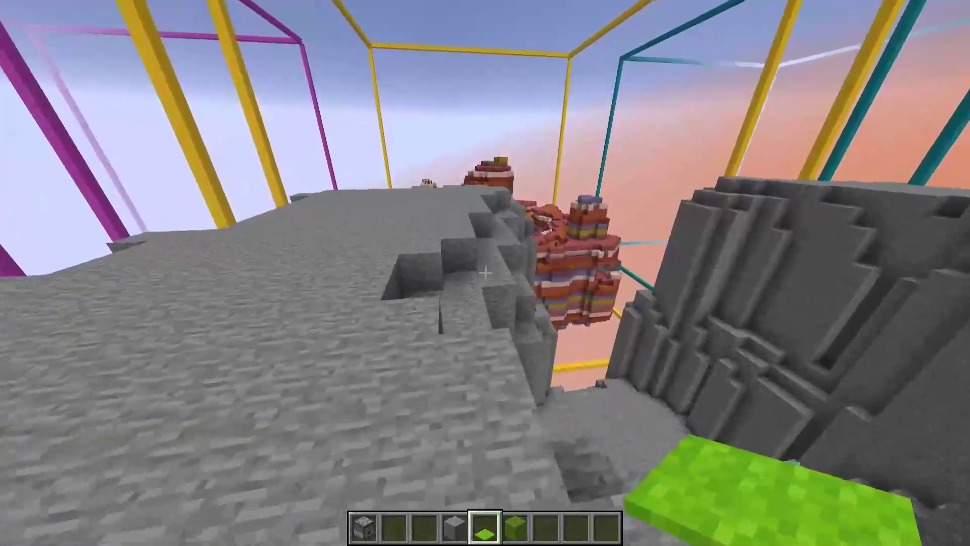
pyautogui.press('e')
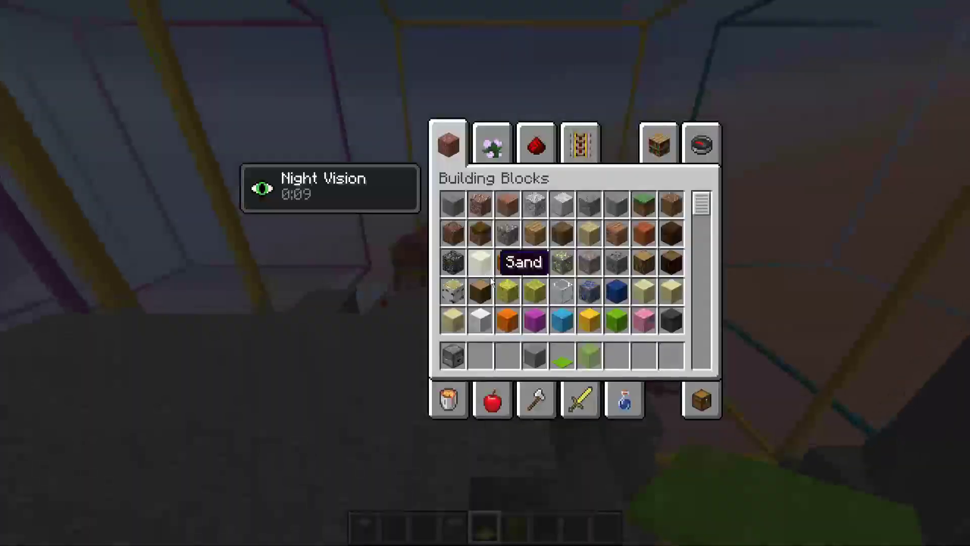
pyautogui.press('e')
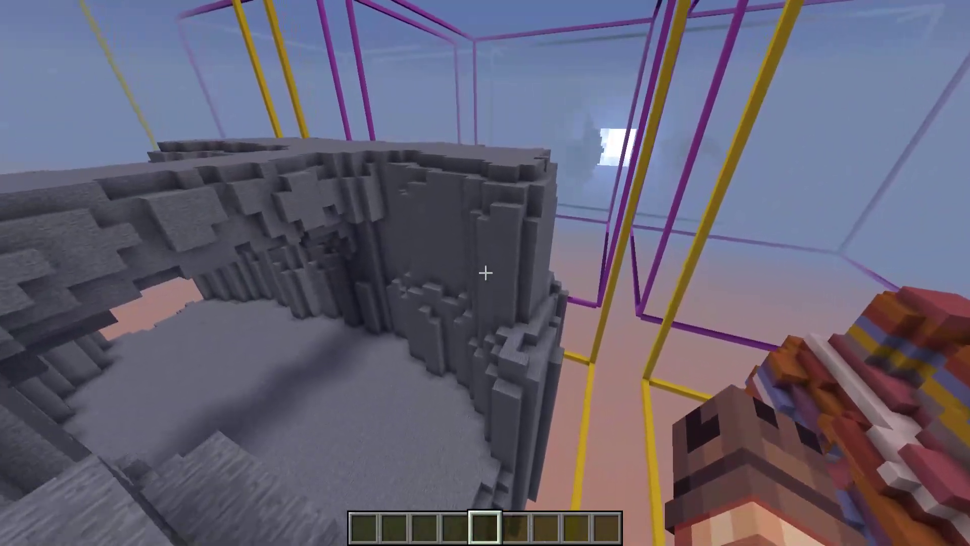
# Pick stone from the plateau and refine the ledges below its outer rim by placing and breaking blocks
pyautogui.press('w')
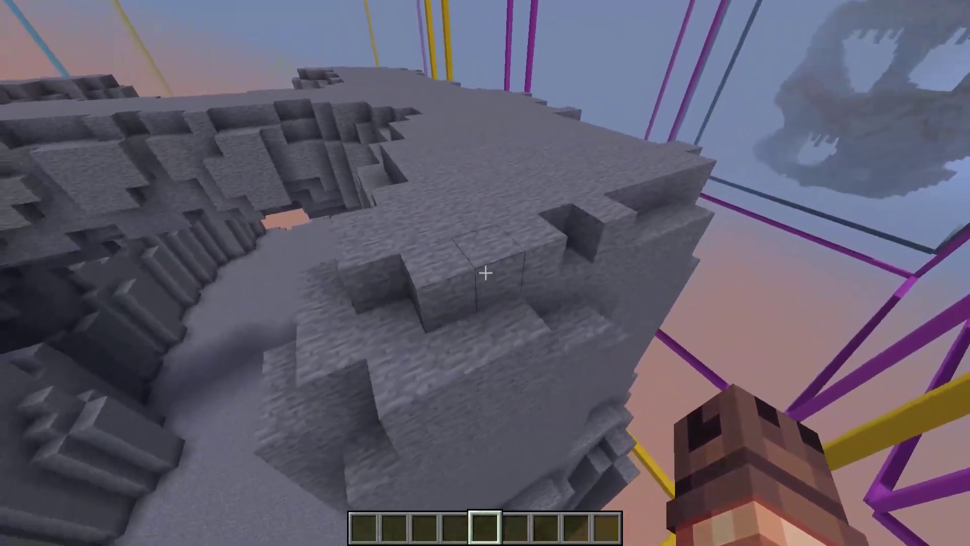
pyautogui.middleClick(486, 273)
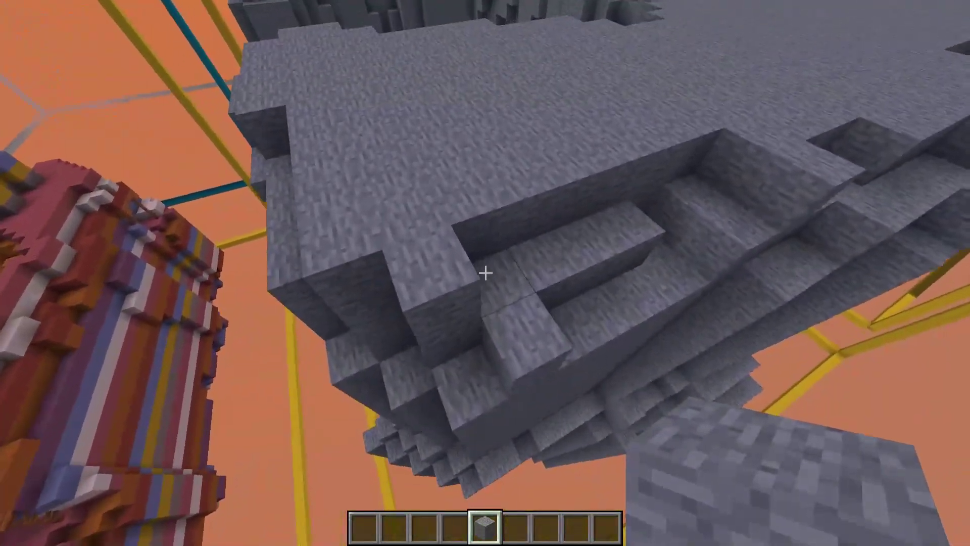
pyautogui.rightClick(486, 273)
pyautogui.click(485, 273)
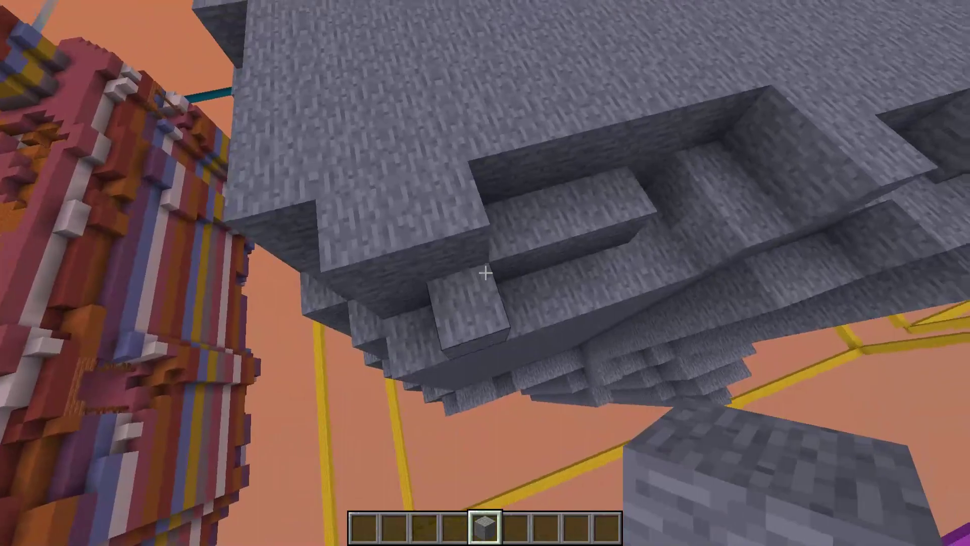
pyautogui.click(485, 273)
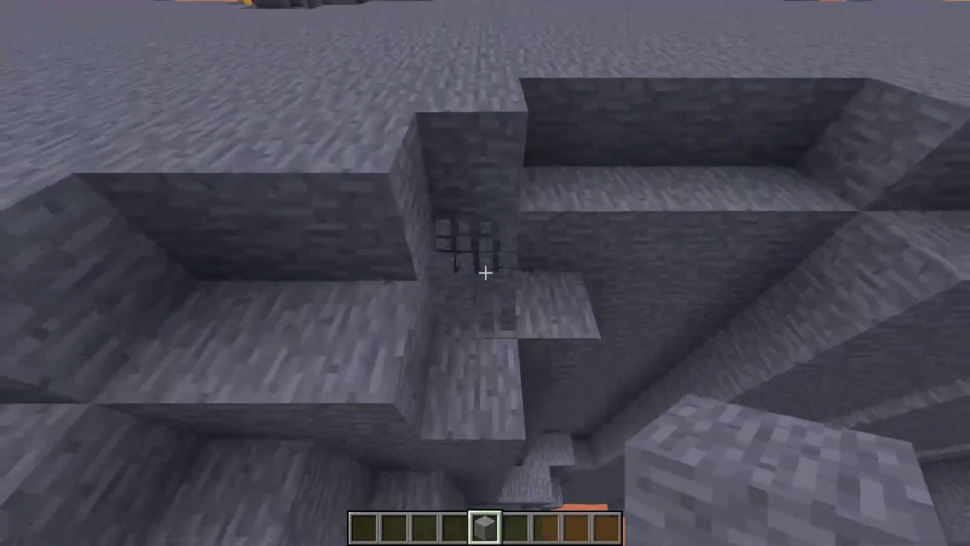
pyautogui.click(486, 273)
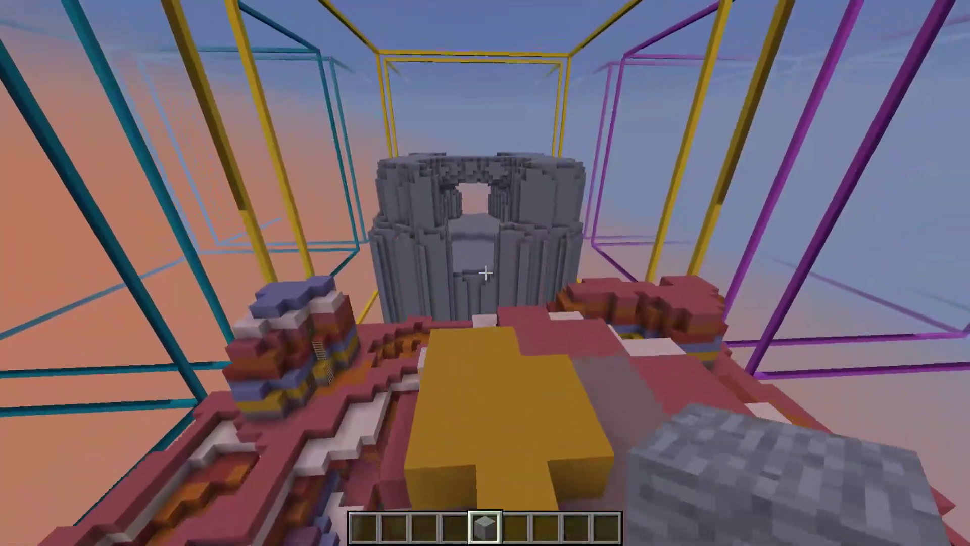
# Clear all items from the inventory
pyautogui.press('e')
pyautogui.keyDown('shift'); pyautogui.click(607, 363); pyautogui.keyUp('shift')
pyautogui.press('e')
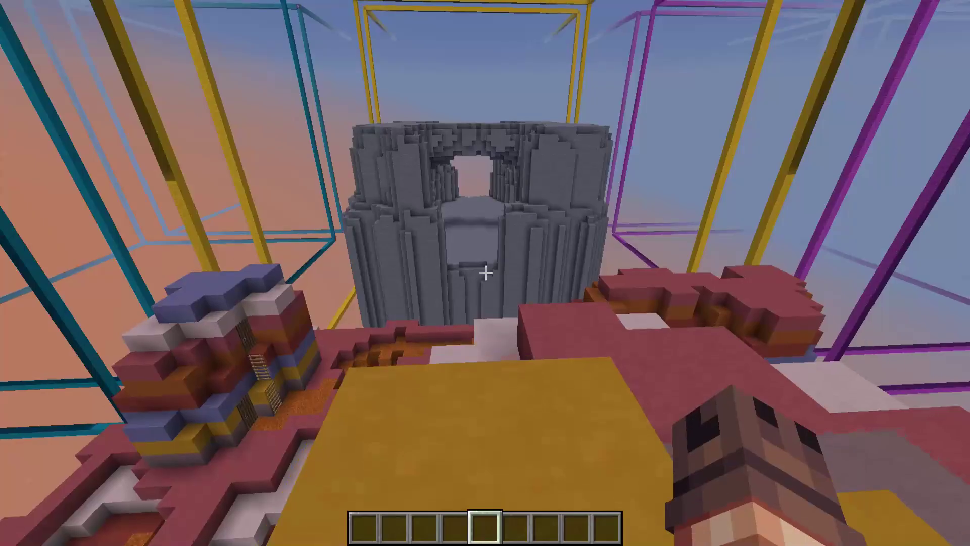